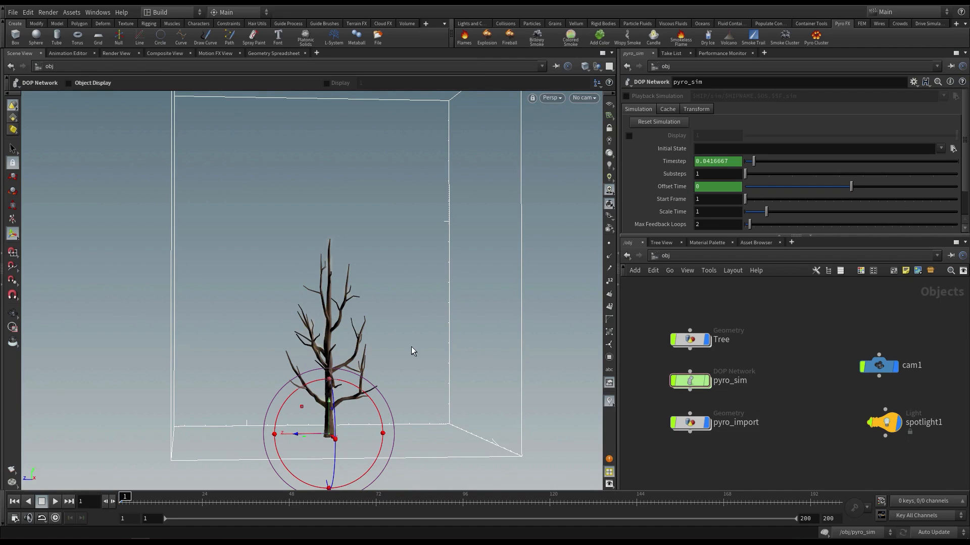
Play the flipbook of the burning tree, scrub to frame 18 and resume playback
key("Escape")
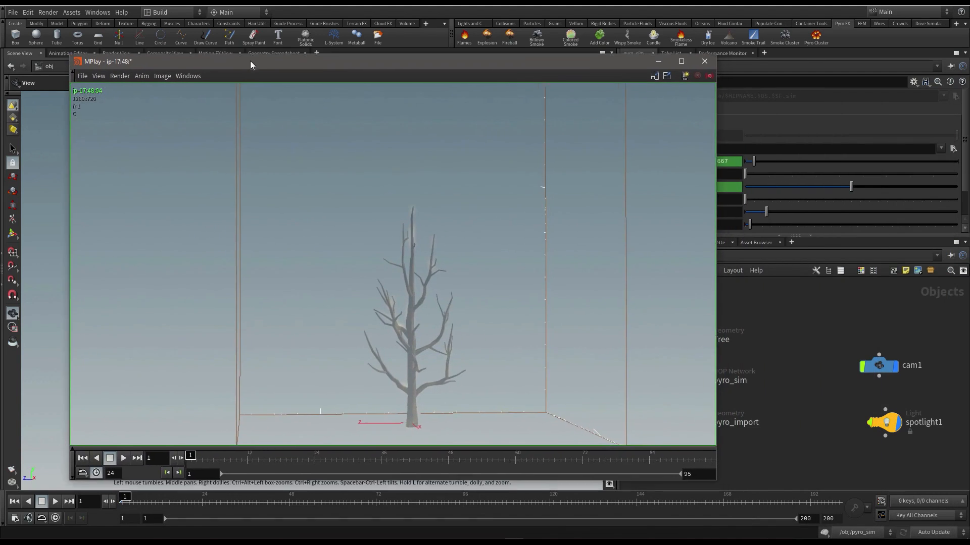
left_click_drag(256, 61, 228, 59)
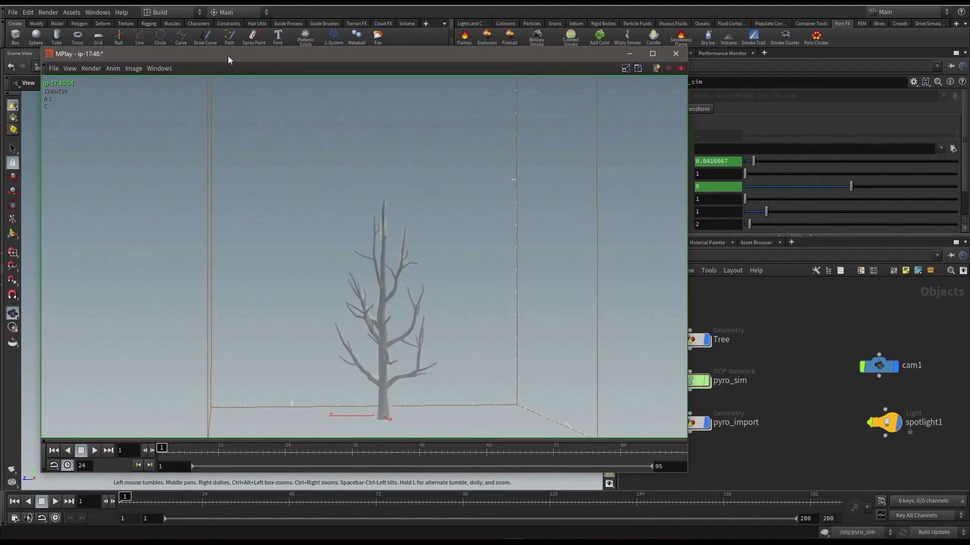
left_click(95, 450)
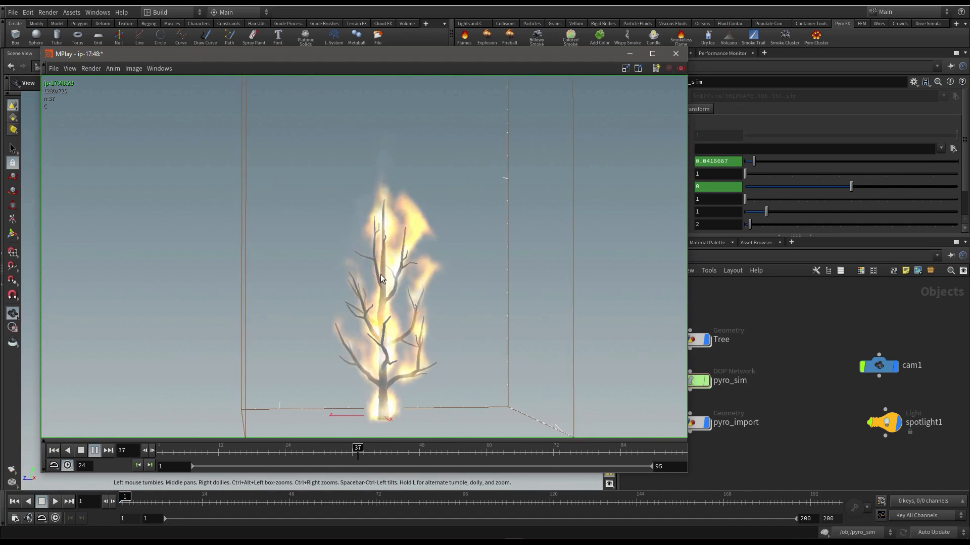
left_click_drag(354, 466, 292, 466)
left_click(314, 449)
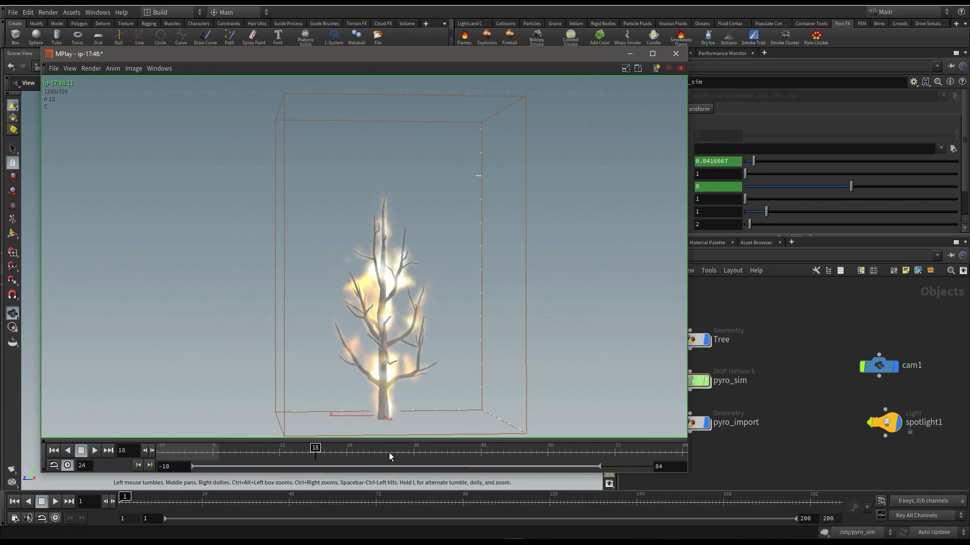
left_click(95, 450)
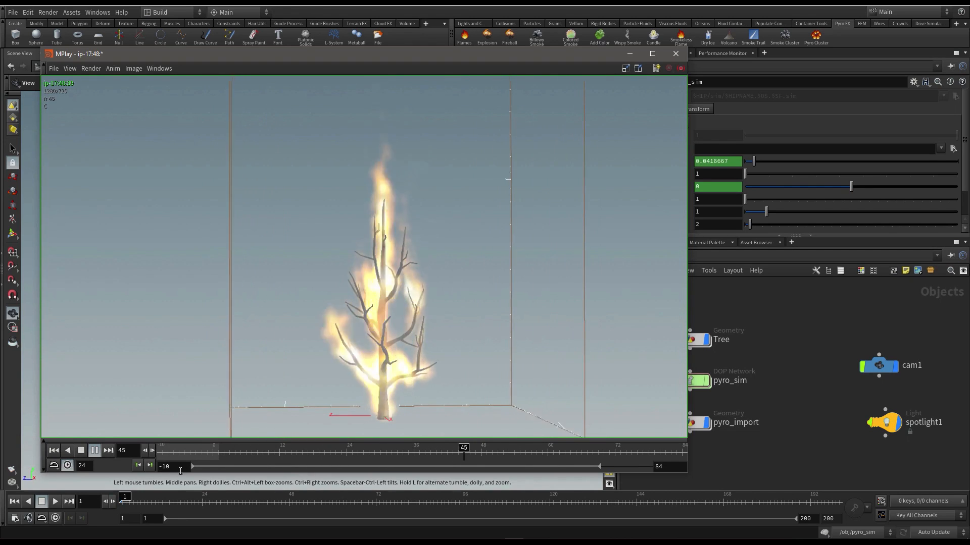
Set the flipbook's start frame to 1 and close the flipbook viewer
left_click_drag(158, 467, 174, 464)
type("1")
key("Return")
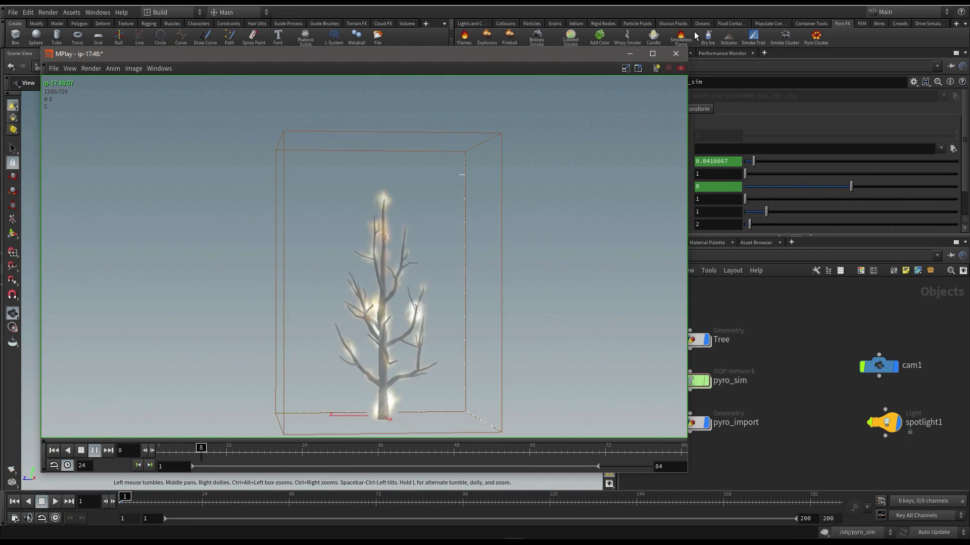
left_click(676, 54)
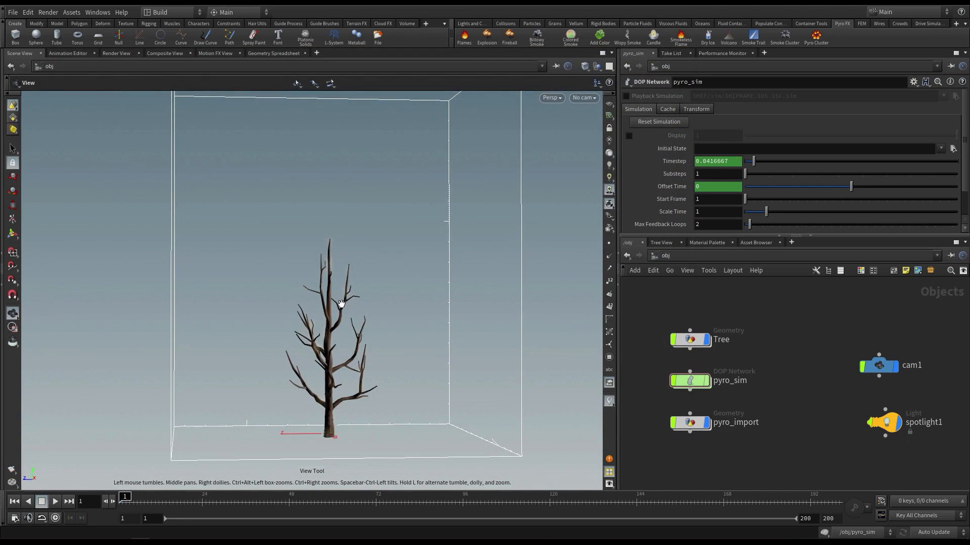
Open the pyro_sim network and set the pyrosolver1 time scale to 1.3
double_click(697, 387)
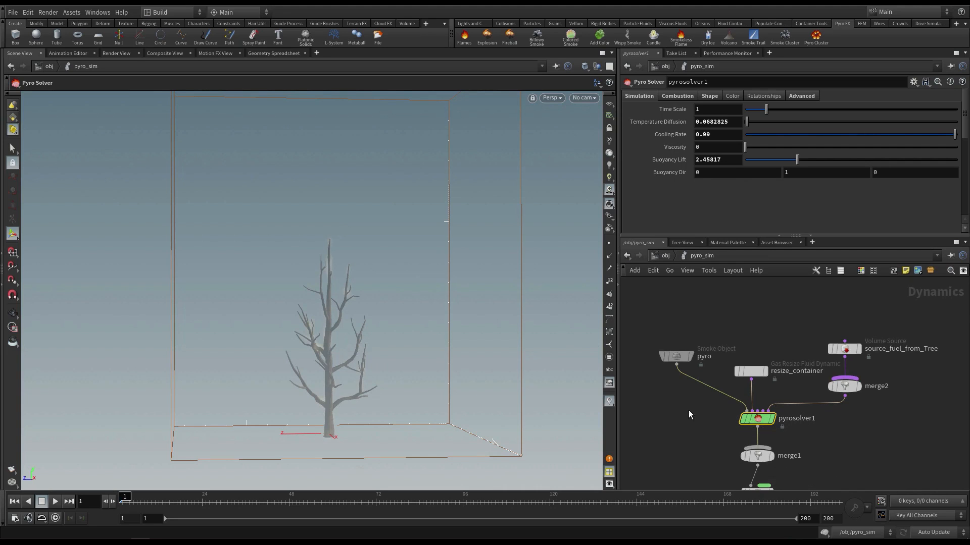
scroll(700, 419, "up", 2)
middle_click_drag(722, 412, 724, 393)
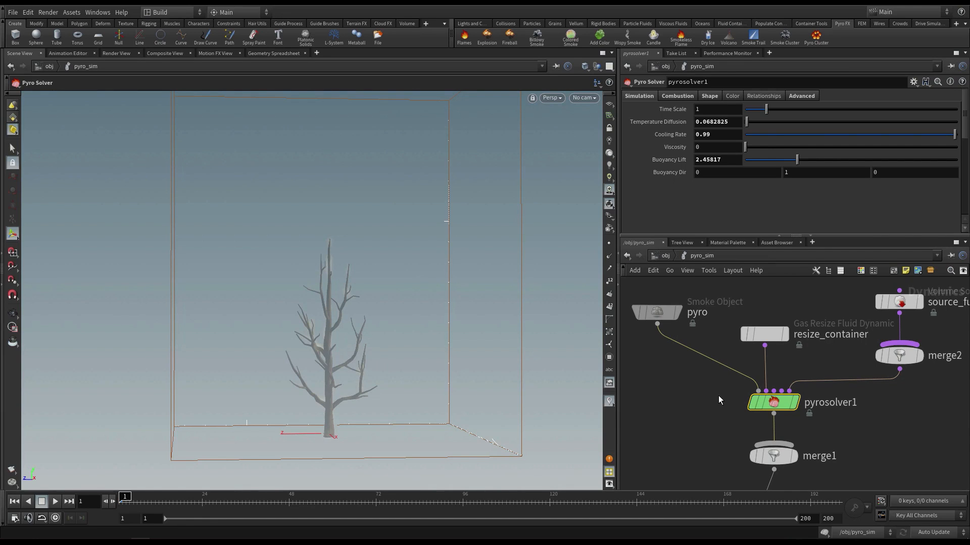
middle_click_drag(707, 406, 713, 397)
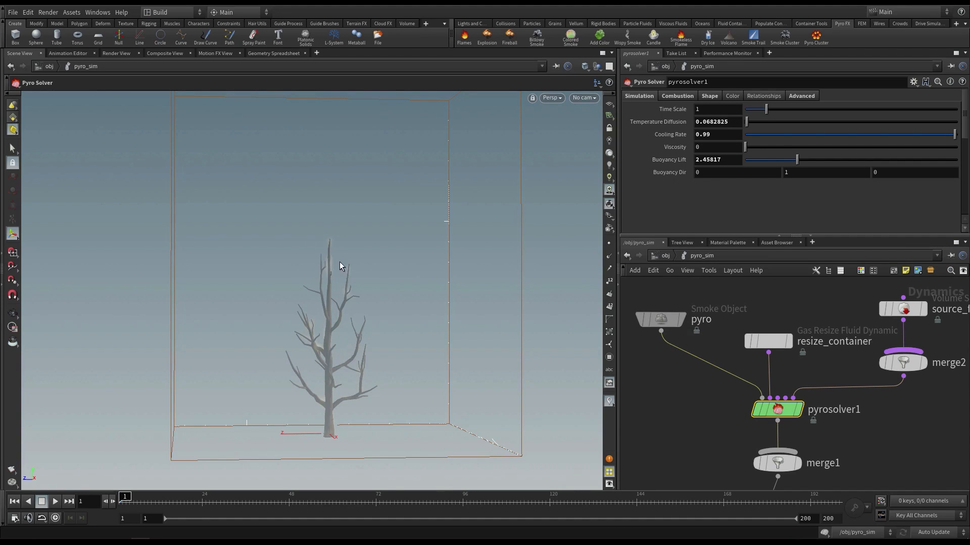
scroll(825, 434, "up", 3)
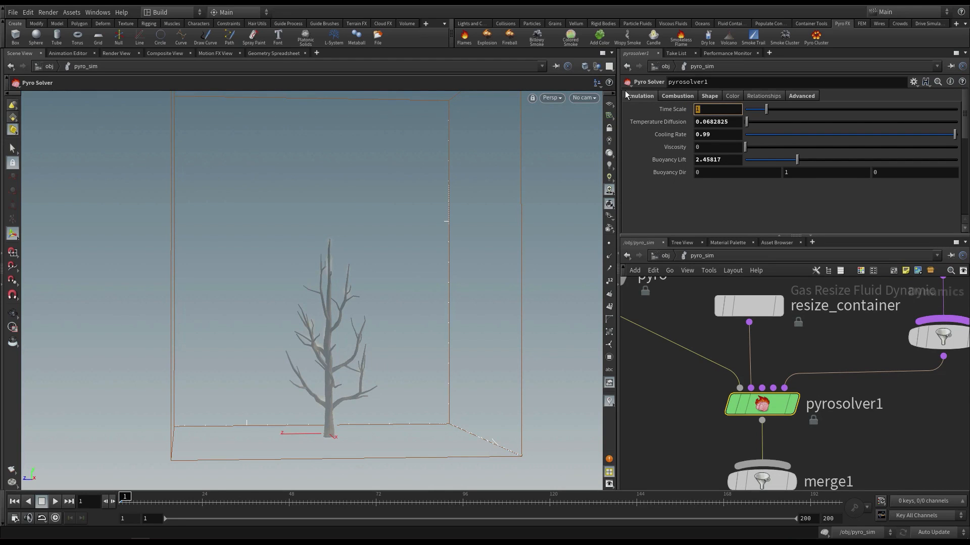
left_click(719, 111)
type(".3")
key("Return")
scroll(710, 347, "down", 2)
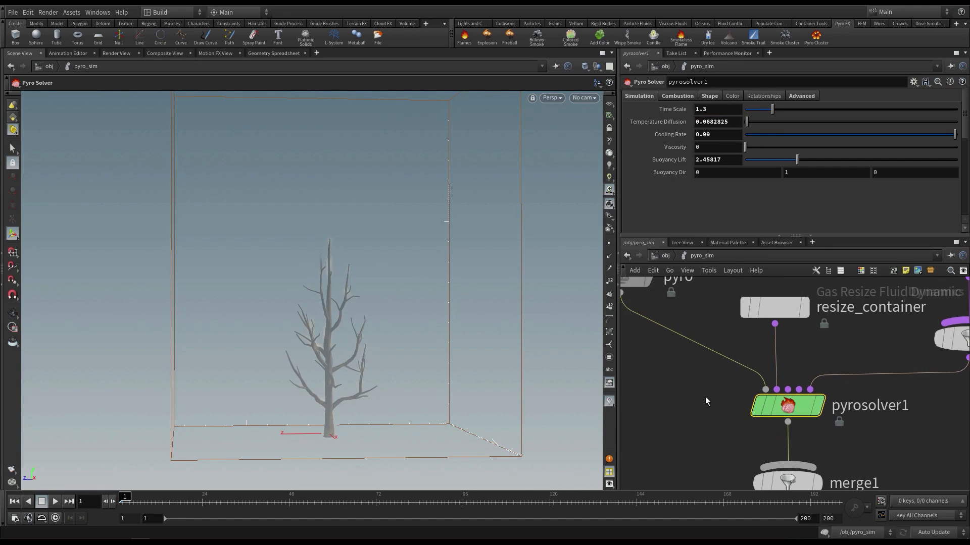
Generate a new viewport flipbook of the fire, play it back and close the viewer
left_click(12, 470)
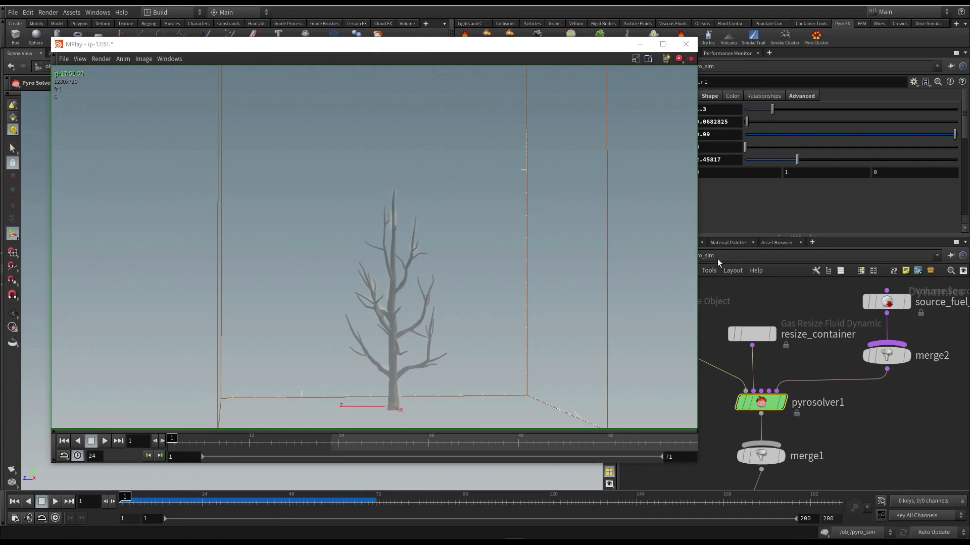
left_click(105, 441)
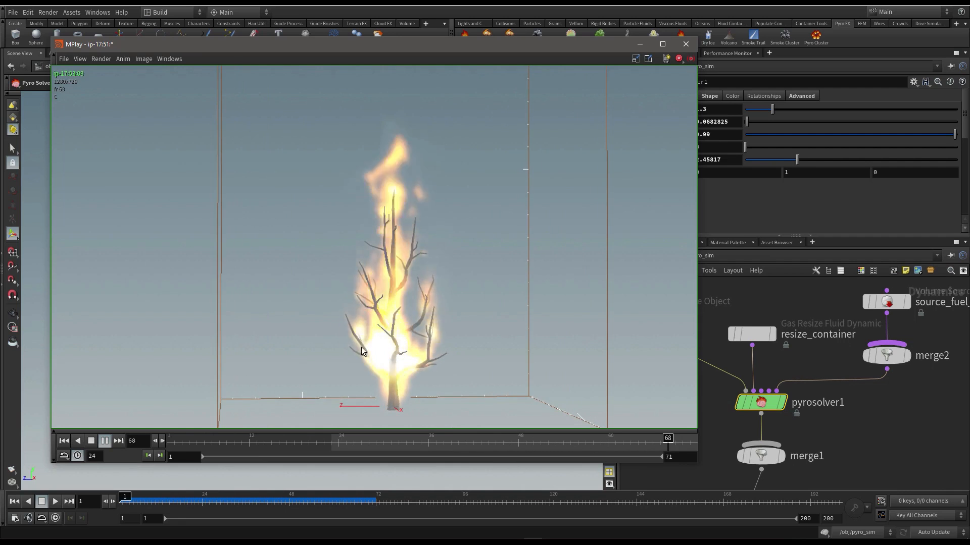
left_click(685, 44)
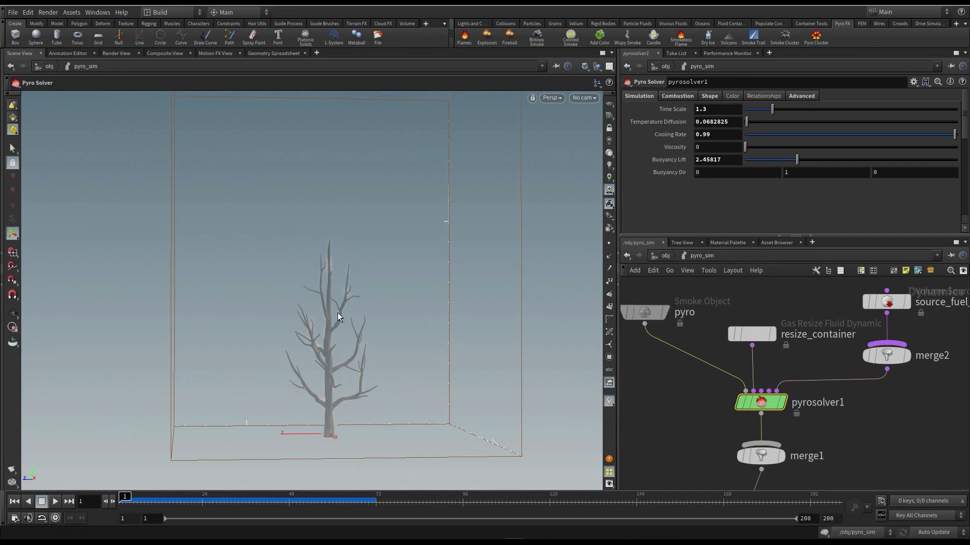
Return to the object level, open the Tree geometry network and enlarge the network editor pane
key("u")
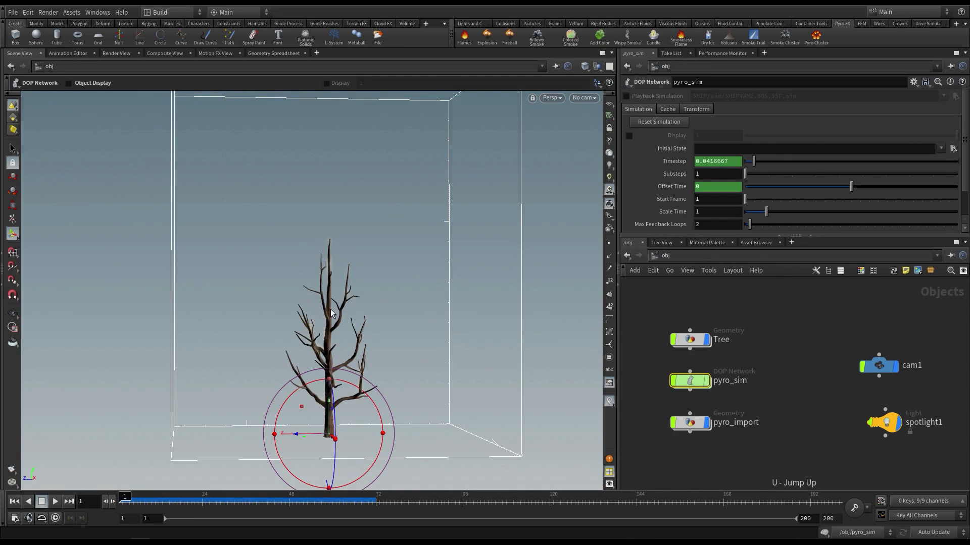
key("Escape")
double_click(689, 339)
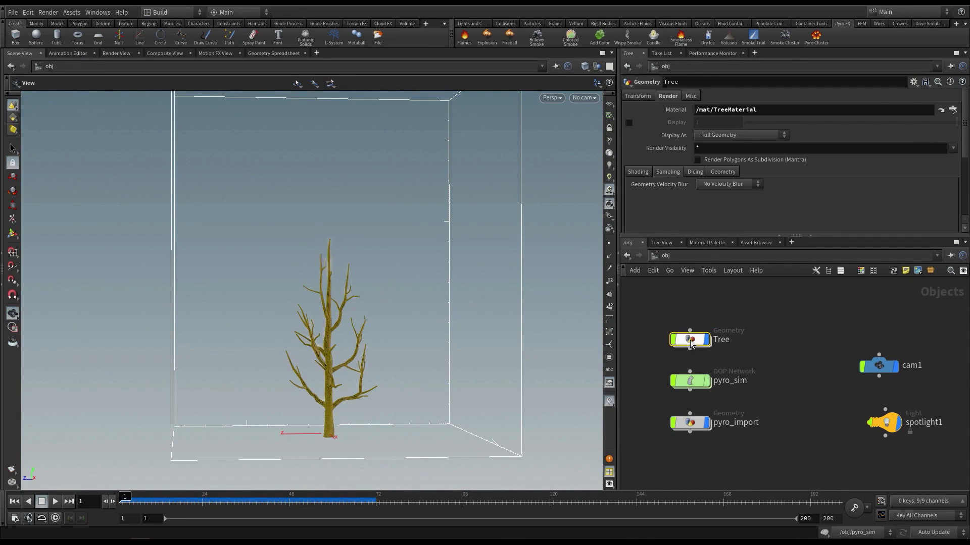
scroll(819, 394, "down", 1)
middle_click_drag(819, 395, 811, 379)
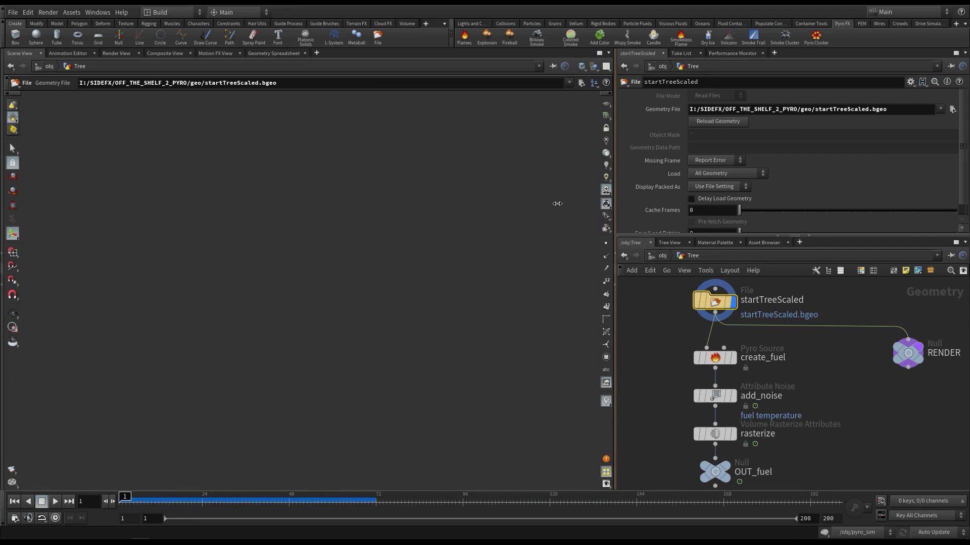
left_click_drag(619, 234, 598, 212)
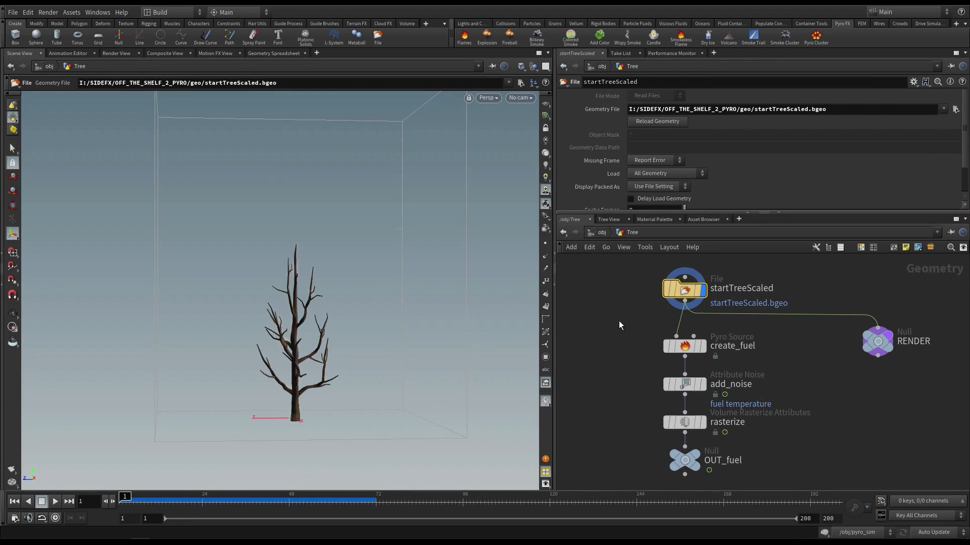
key("Escape")
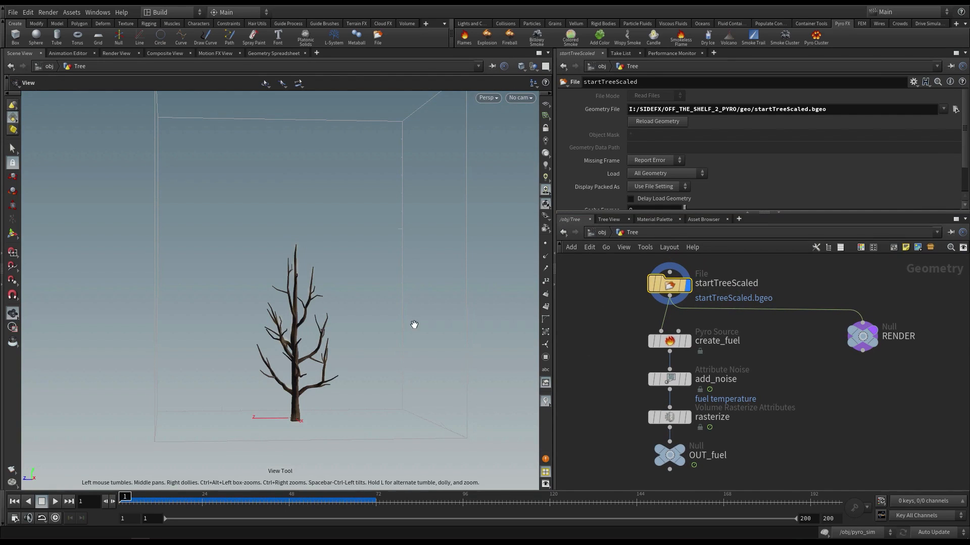
Select the create_fuel Pyro Source node and examine its node info and its fuel and temperature attribute settings
scroll(640, 290, "up", 2)
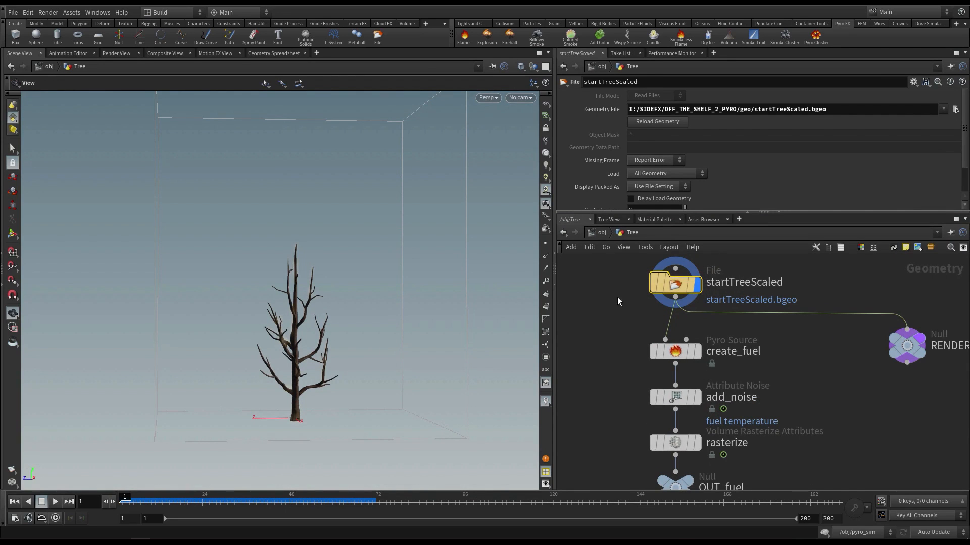
middle_click_drag(610, 334, 598, 354)
scroll(599, 354, "down", 1)
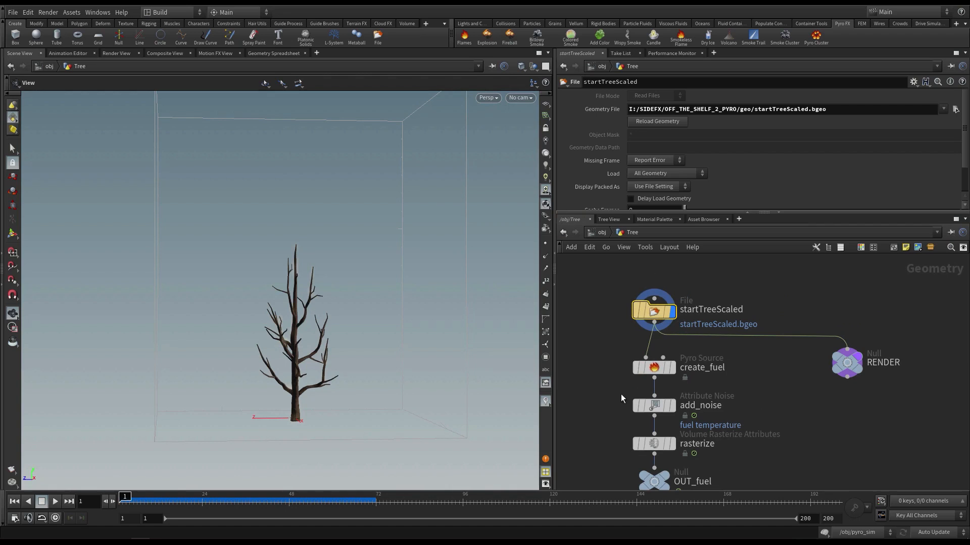
middle_click_drag(620, 394, 617, 369)
left_click_drag(586, 330, 709, 351)
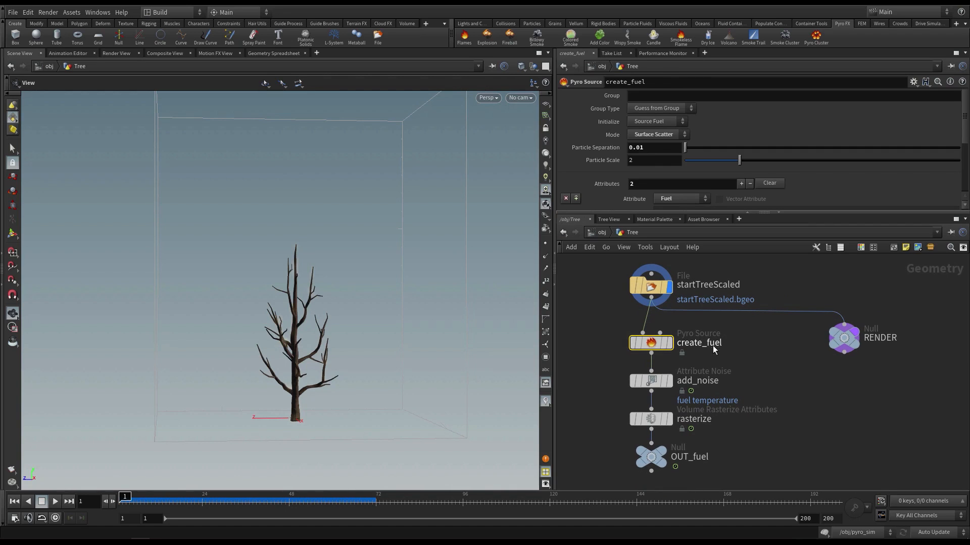
middle_click(651, 344)
left_click_drag(617, 213, 620, 251)
scroll(649, 230, "down", 2)
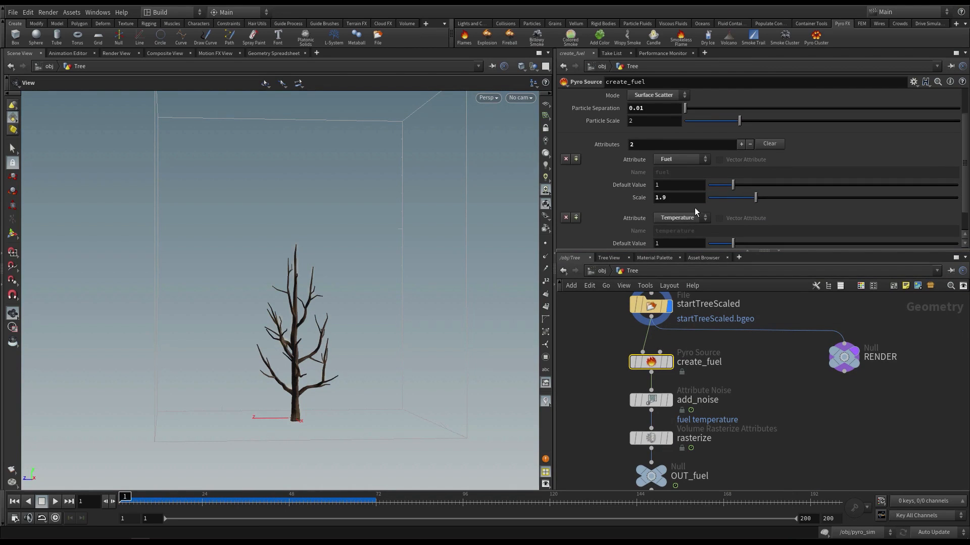
scroll(702, 215, "down", 1)
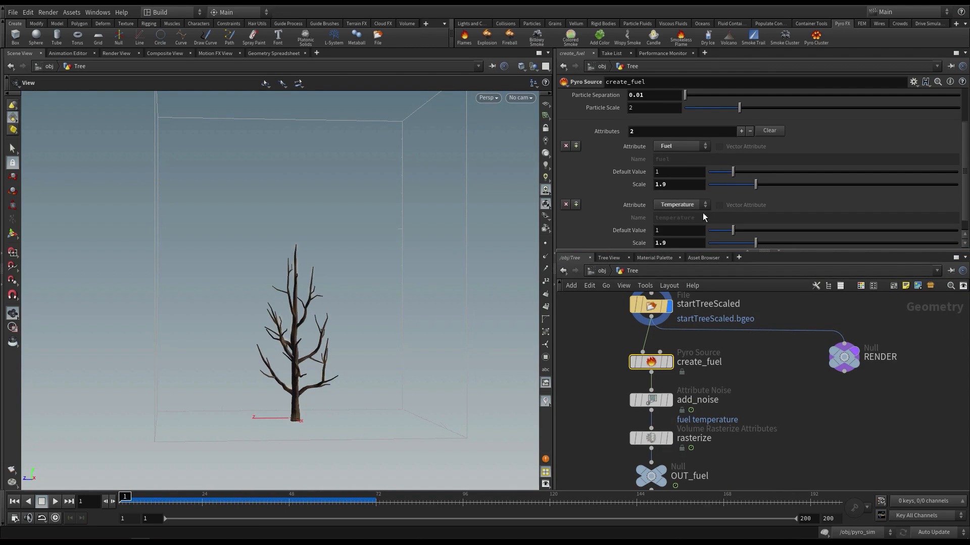
middle_click(651, 370)
Display the add_noise and rasterize nodes one after the other and inspect the node info of rasterize
left_click(670, 401)
left_click(653, 402)
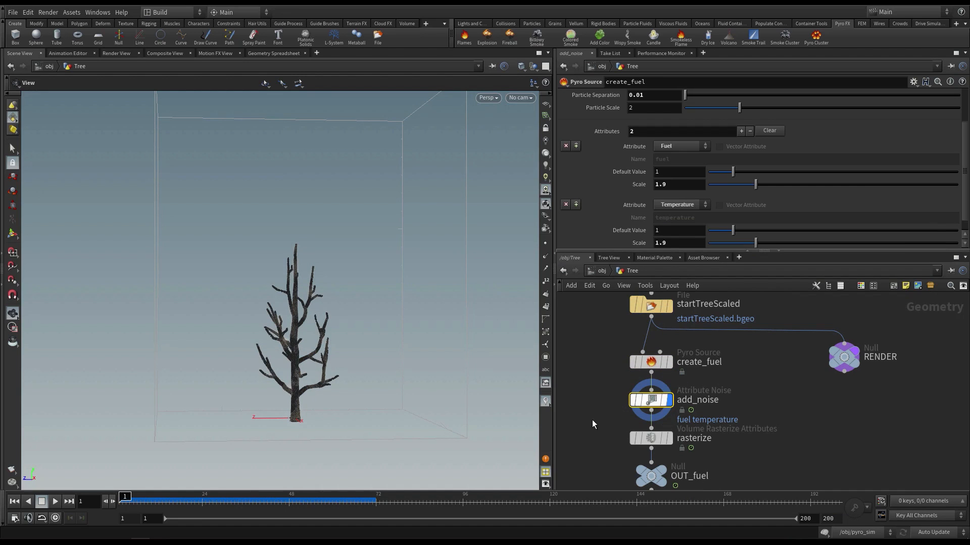
middle_click_drag(601, 407, 600, 387)
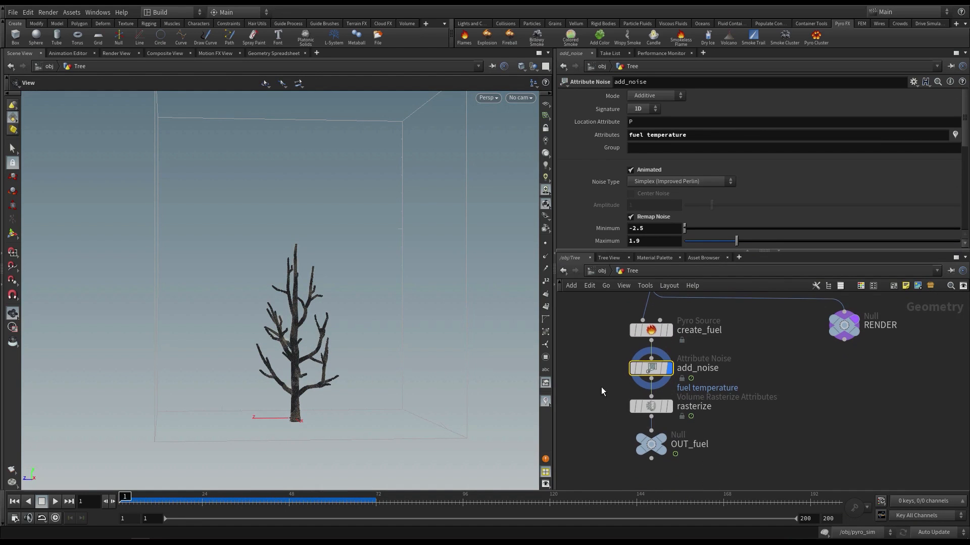
left_click(670, 406)
left_click(653, 406)
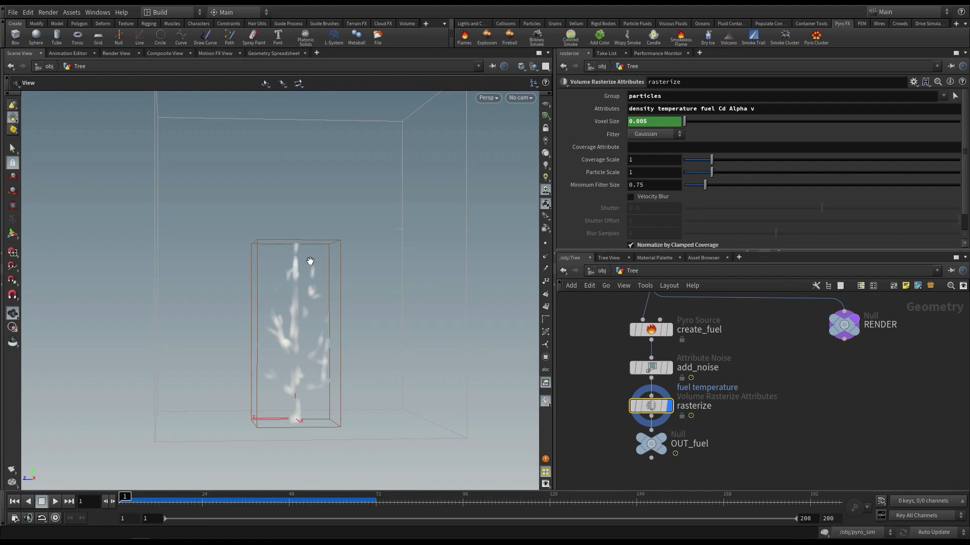
middle_click(653, 407)
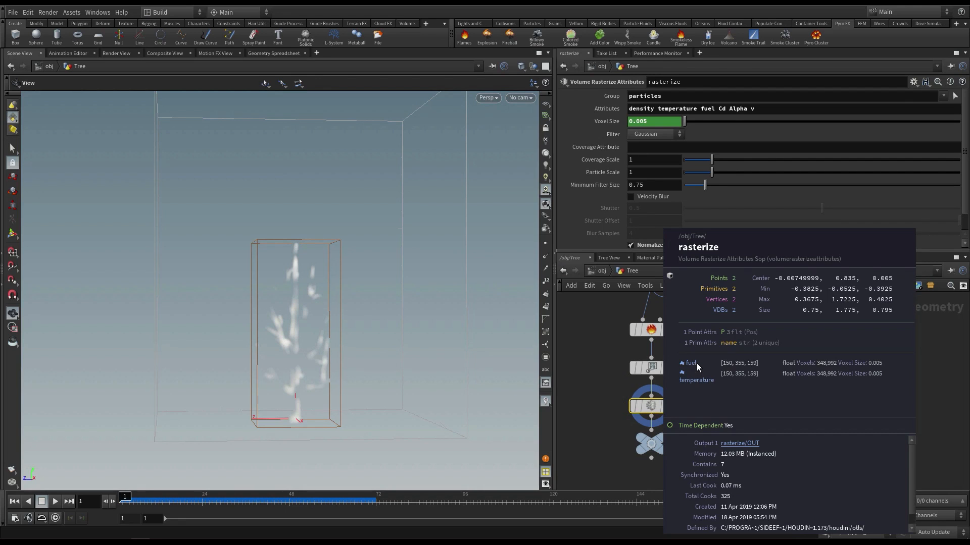
Display the OUT_fuel node, and switch the display back to the startTreeScaled node
left_click(661, 438)
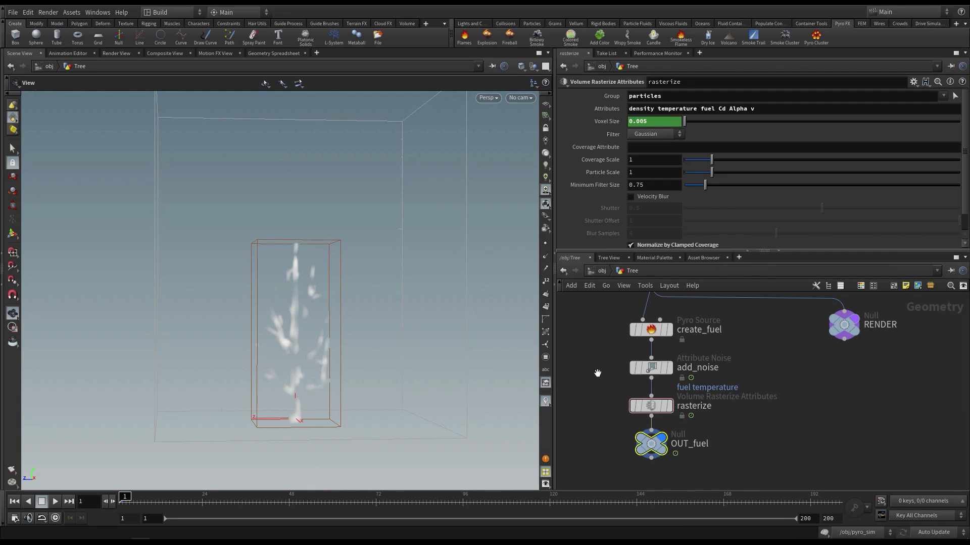
middle_click_drag(675, 298, 676, 363)
left_click(671, 340)
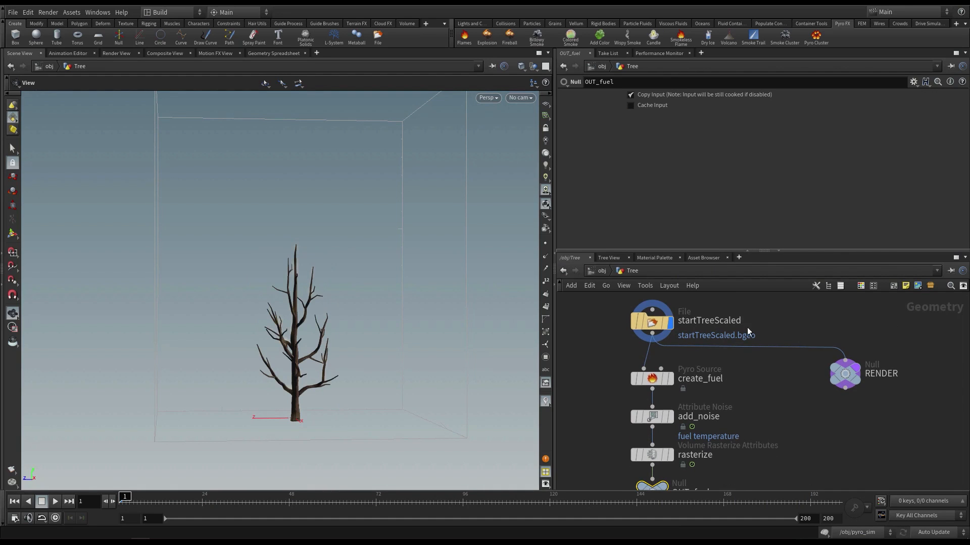
middle_click_drag(598, 436, 603, 409)
middle_click_drag(776, 419, 824, 392)
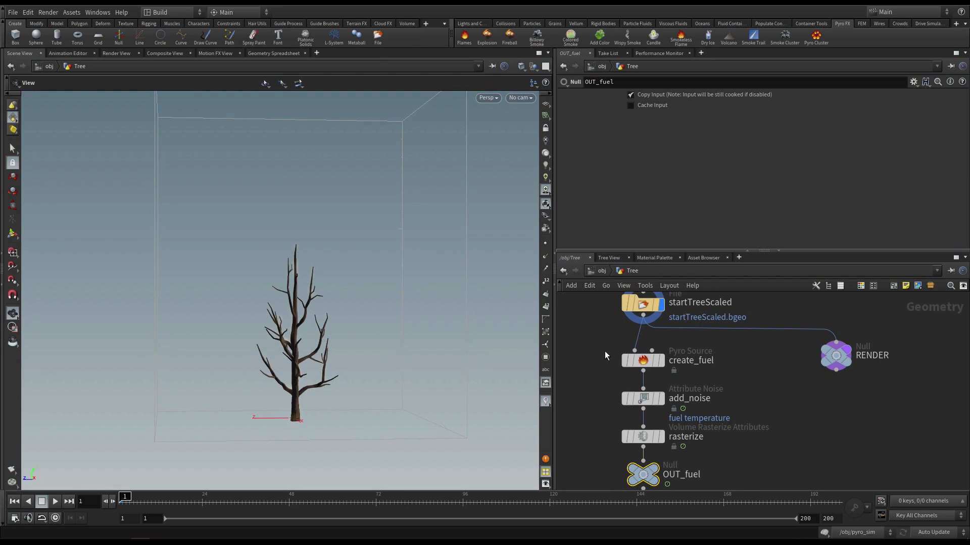
Remove the Temperature attribute from the create_fuel Pyro Source node
left_click(639, 360)
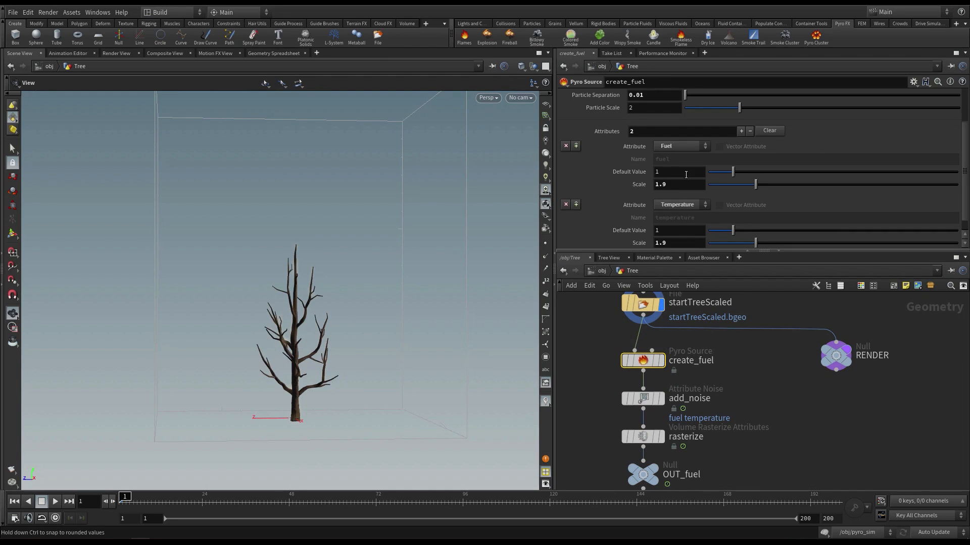
scroll(697, 227, "down", 1)
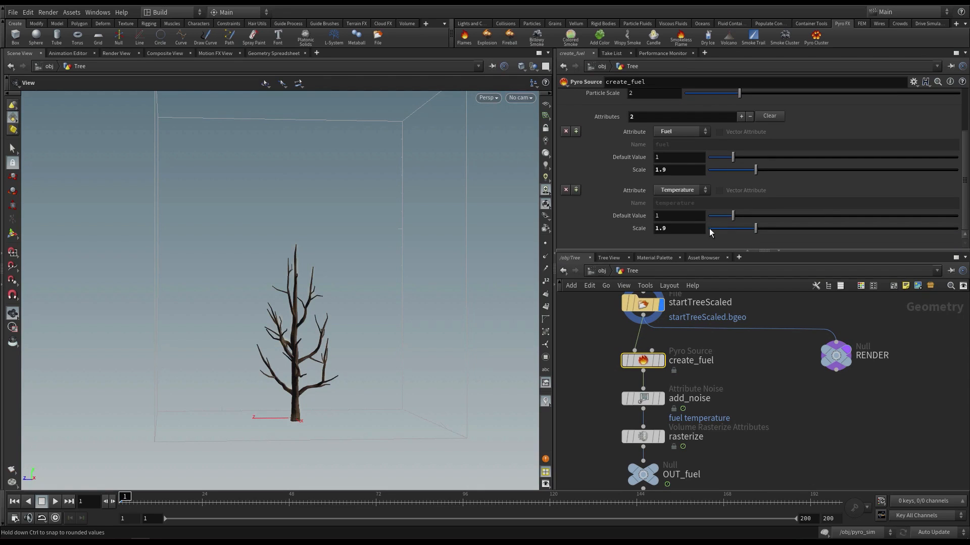
left_click(565, 190)
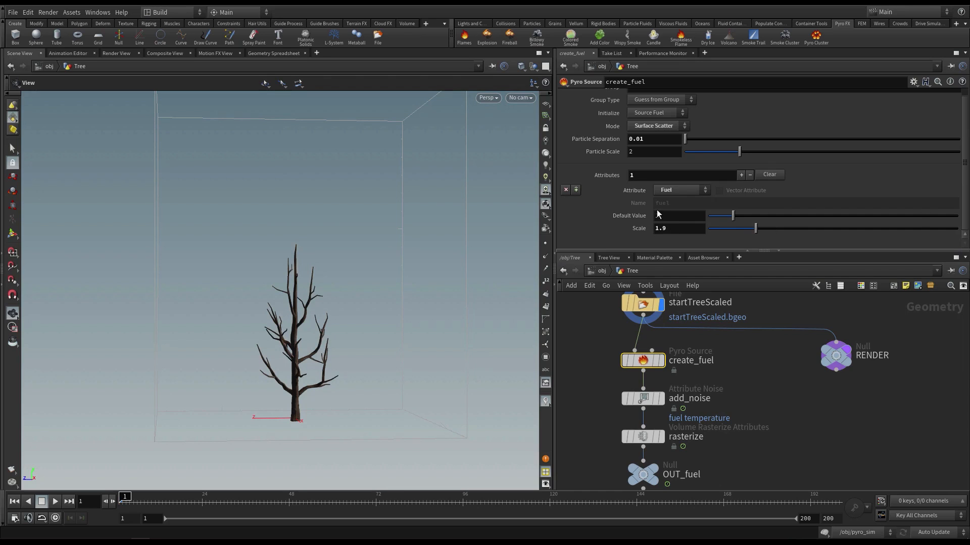
Inspect the node info of create_fuel and OUT_fuel to compare the attributes and volumes they carry
middle_click(647, 357)
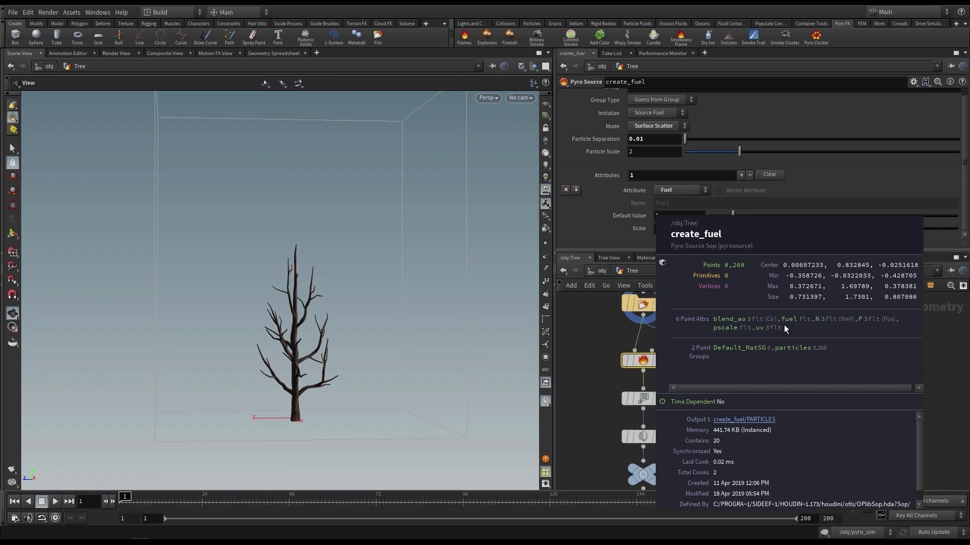
middle_click(649, 478)
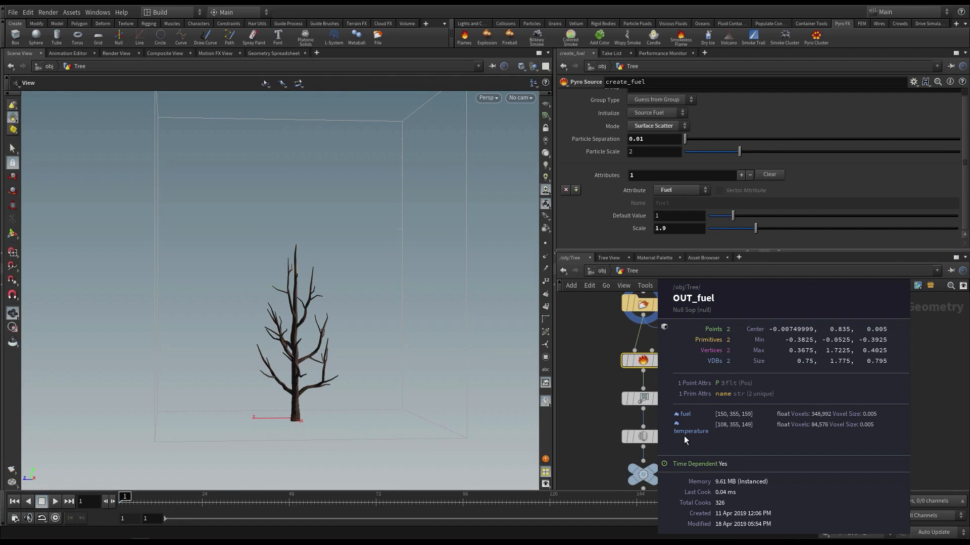
key("ctrl")
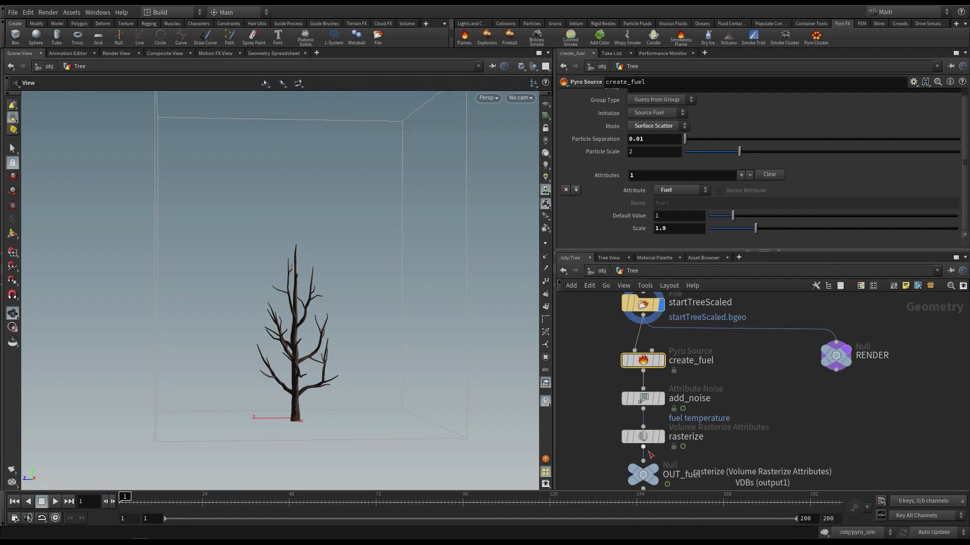
Remove temperature from the add_noise attributes so only fuel is listed, and check the node info of OUT_fuel
left_click(646, 398)
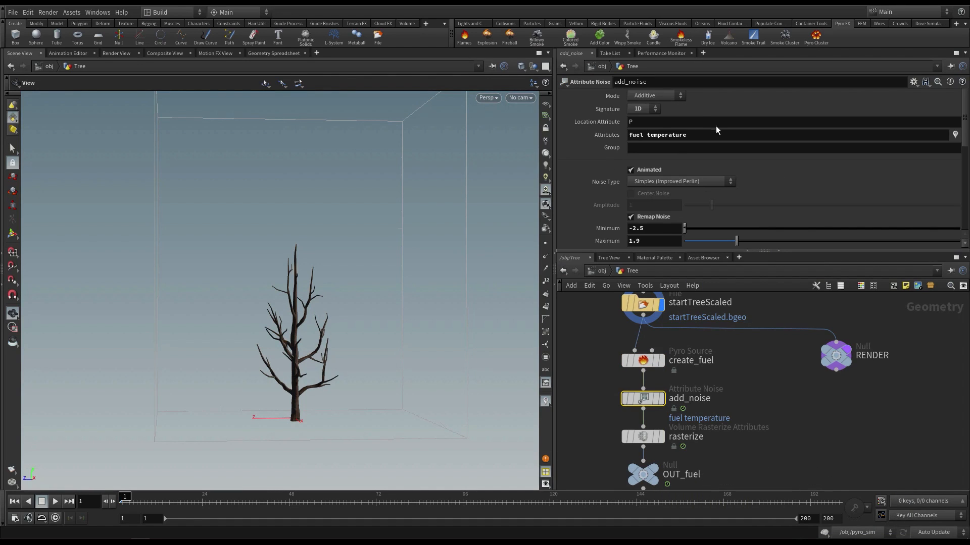
left_click_drag(646, 135, 694, 139)
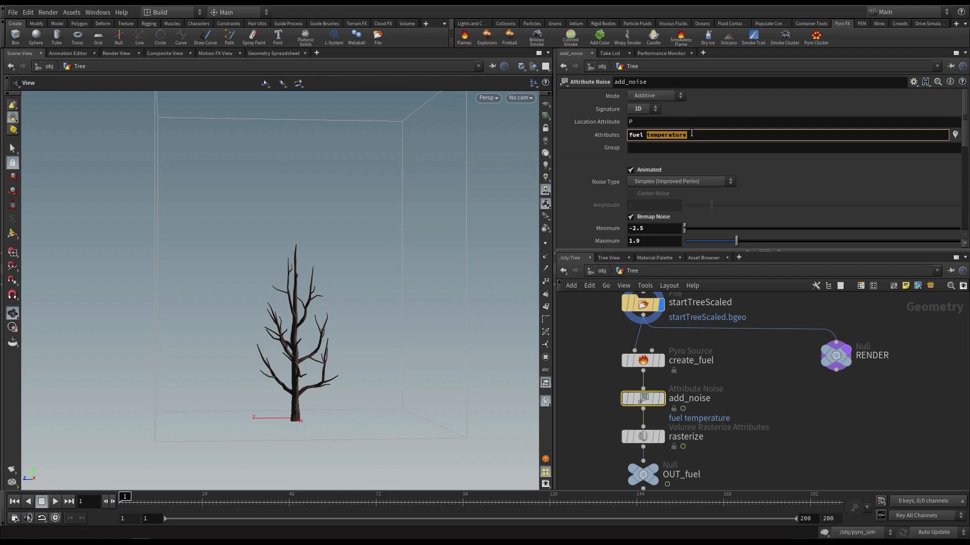
key("BackSpace")
key("Return")
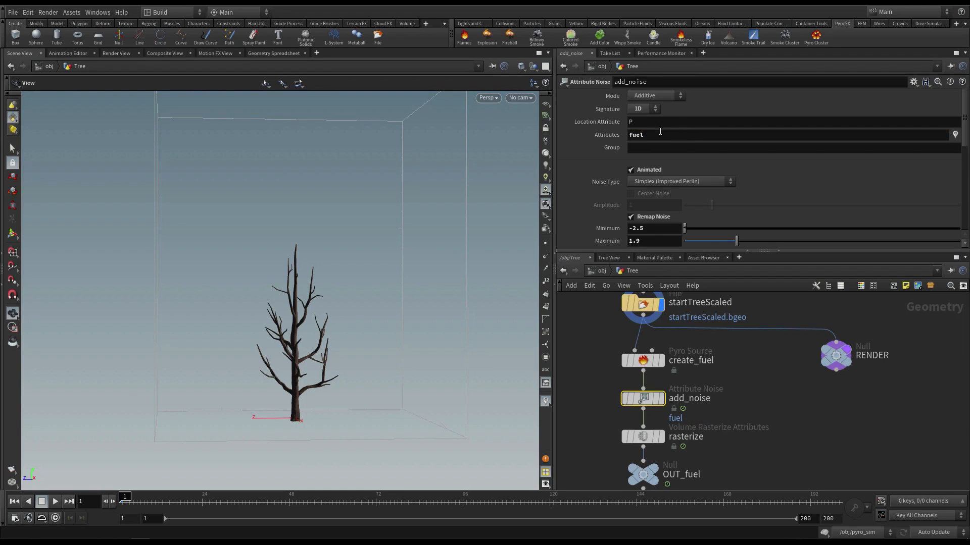
middle_click(643, 474)
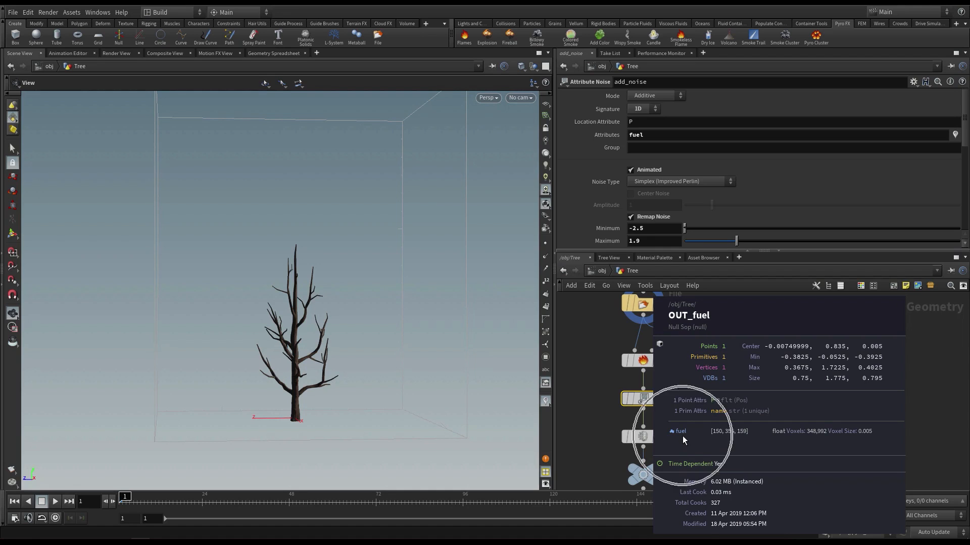
middle_click_drag(683, 435, 589, 341)
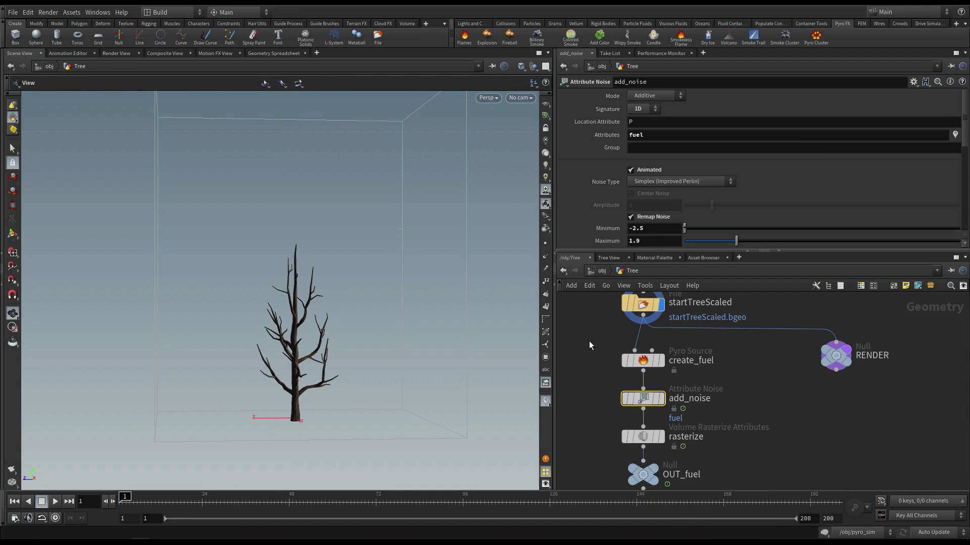
Go into the pyro_sim DOP network, play the simulation for some frames, and rewind to frame 1
key("u")
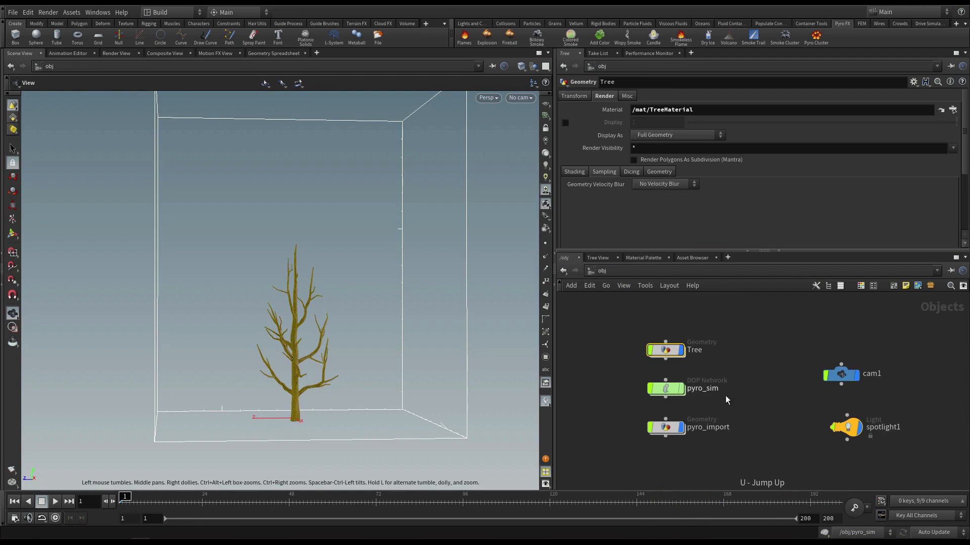
double_click(648, 383)
scroll(668, 401, "down", 3)
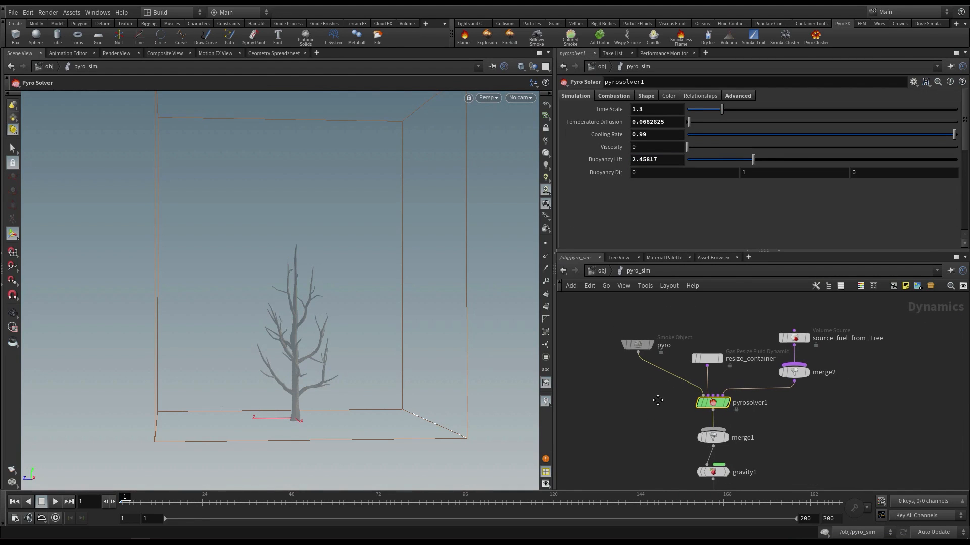
key("Up")
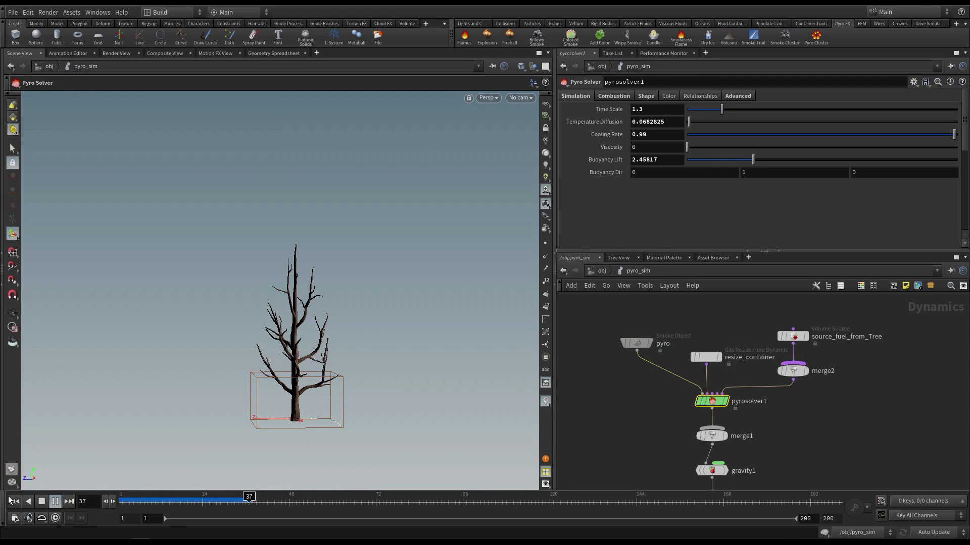
left_click(42, 501)
left_click(14, 501)
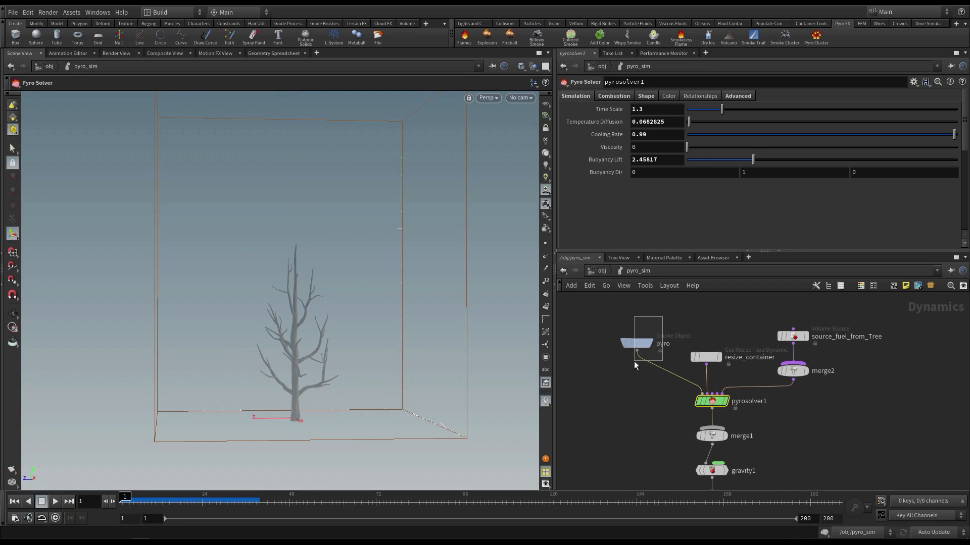
Turn off the Multi Field guide of the pyro smoke object and visualize its Fuel field instead
left_click_drag(635, 362, 634, 360)
scroll(634, 344, "up", 3)
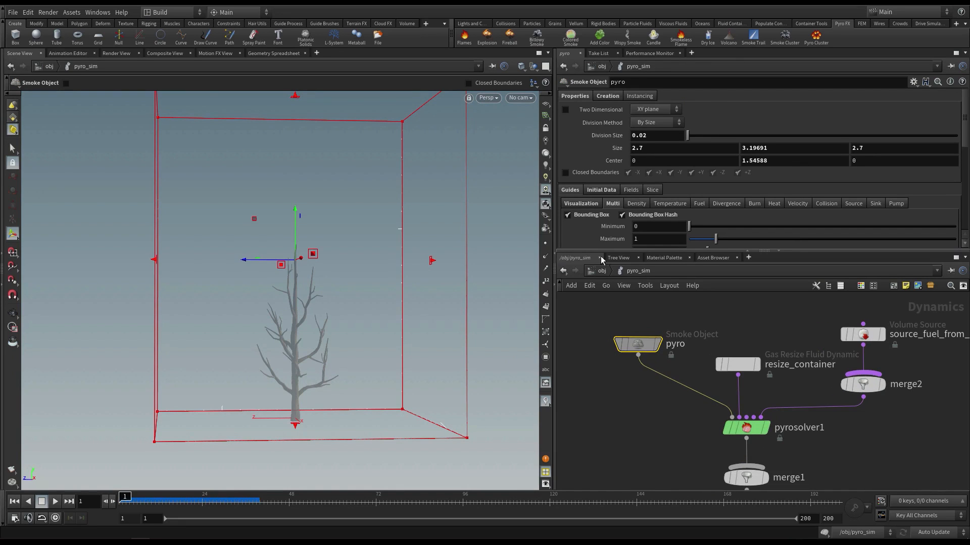
left_click_drag(601, 251, 581, 301)
scroll(574, 227, "down", 2)
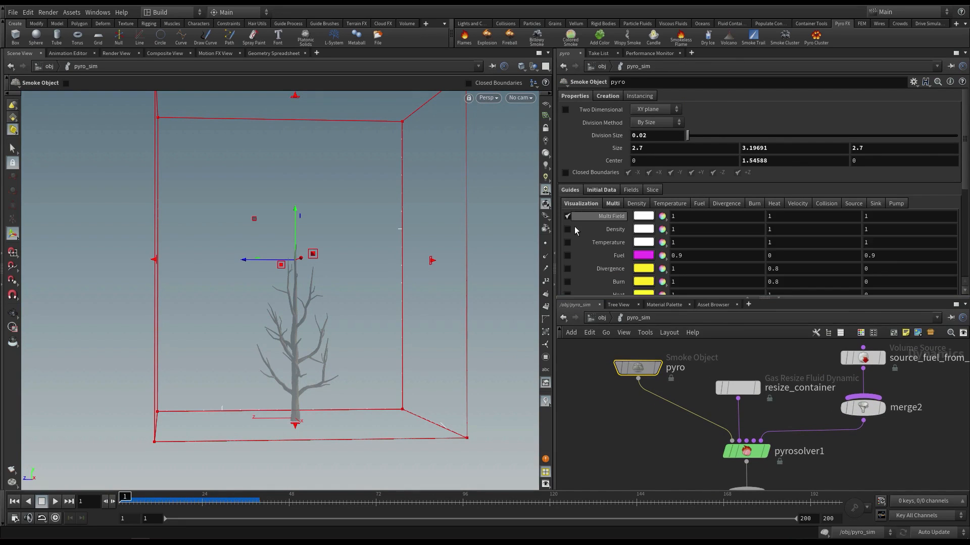
scroll(574, 226, "down", 2)
left_click(567, 169)
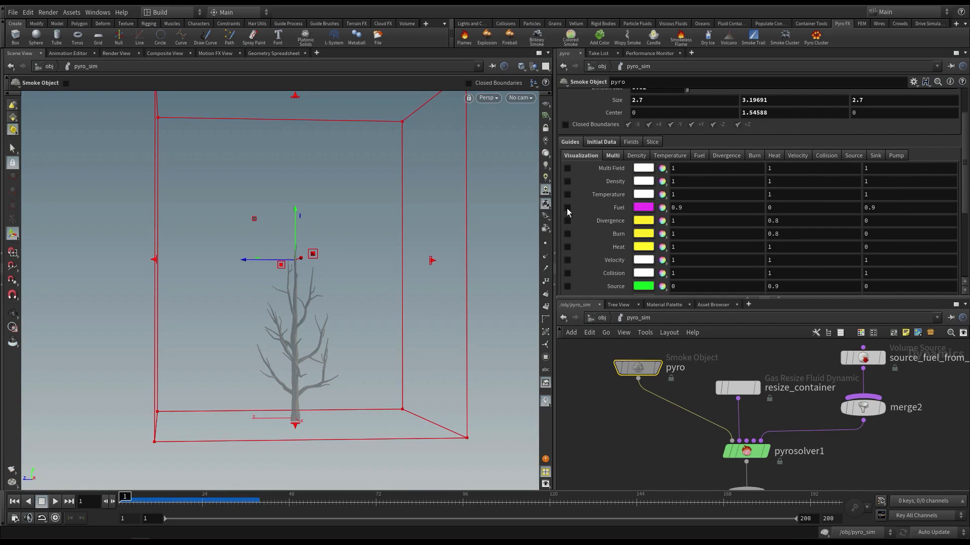
left_click(13, 313)
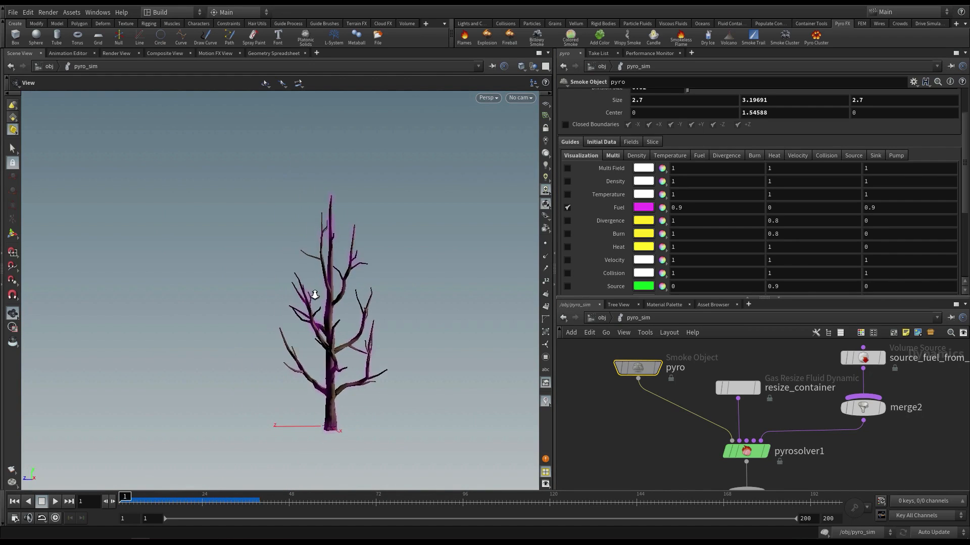
Visualize the Temperature field in place of Fuel and set its guide plane orientation to YZ Plane
left_click(567, 195)
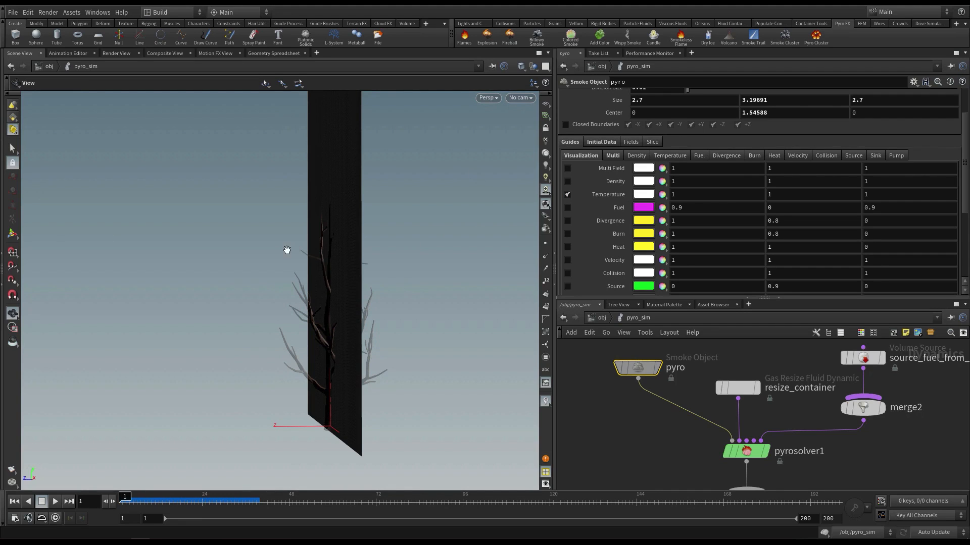
left_click(587, 154)
left_click(588, 156)
left_click(672, 155)
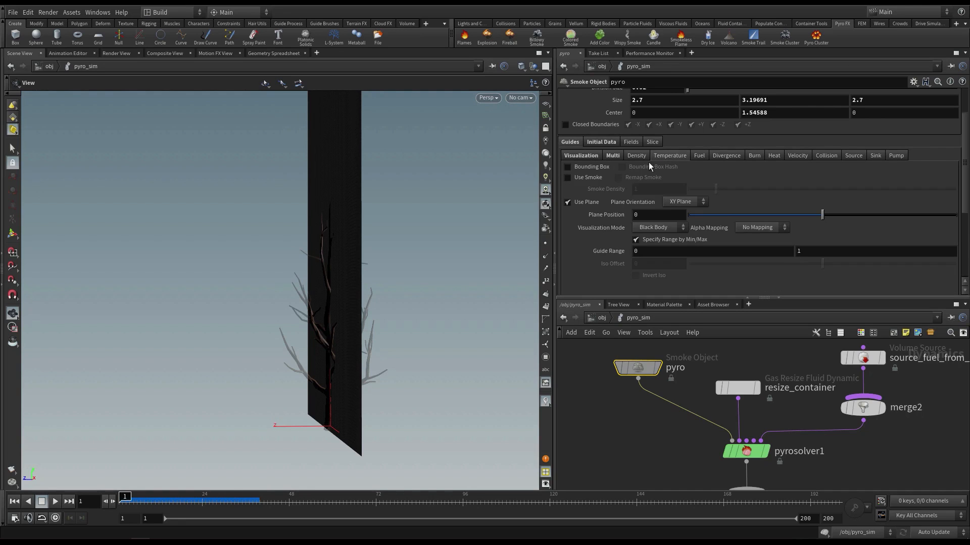
left_click(683, 201)
Play the simulation with the temperature plane shown, and stop and rewind it to the first frame
key("Up")
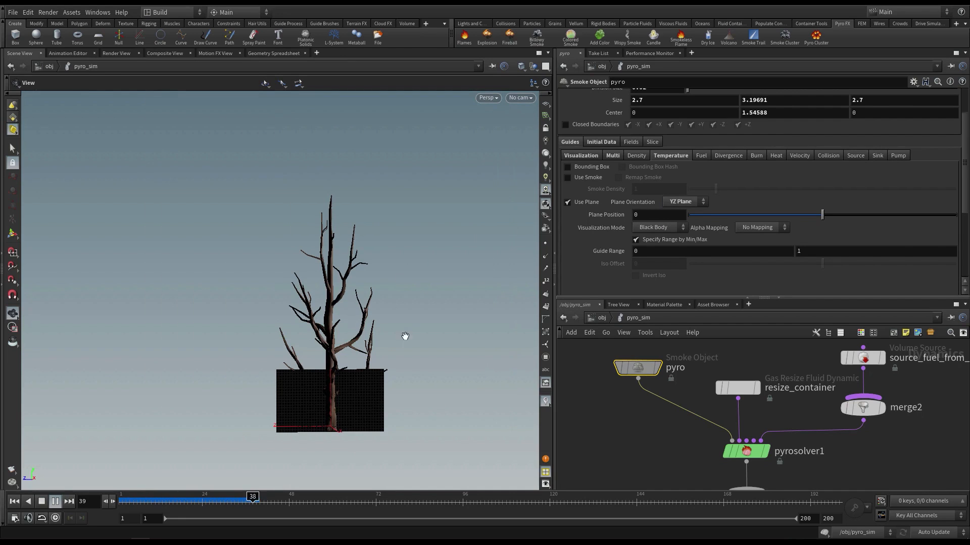
key("Up")
left_click(14, 501)
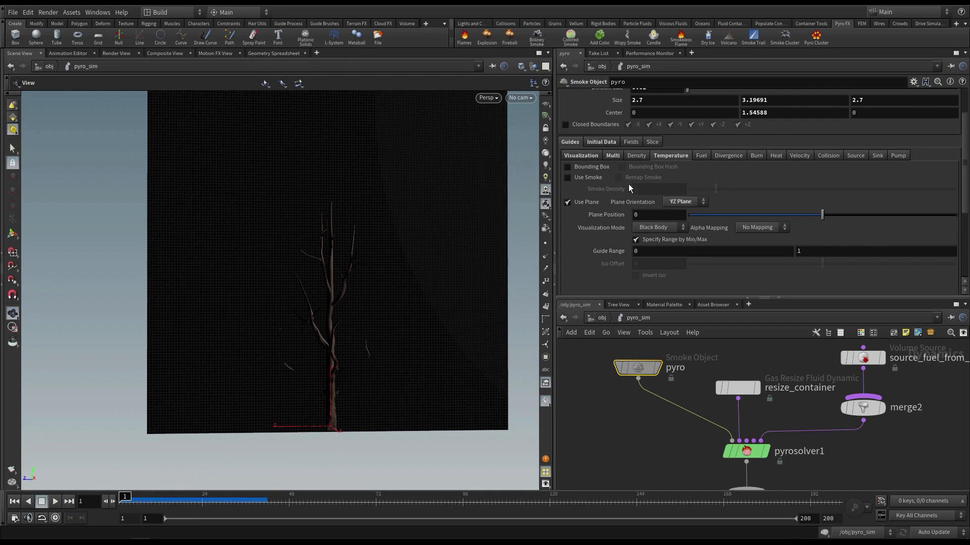
Return to the Tree geometry network and give the network editor more room beside the existing nodes
left_click(598, 318)
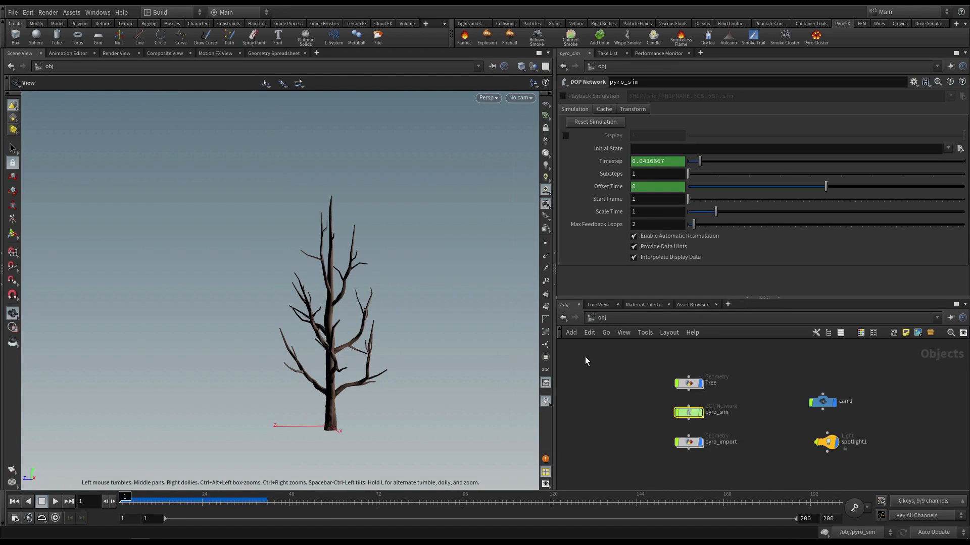
double_click(687, 382)
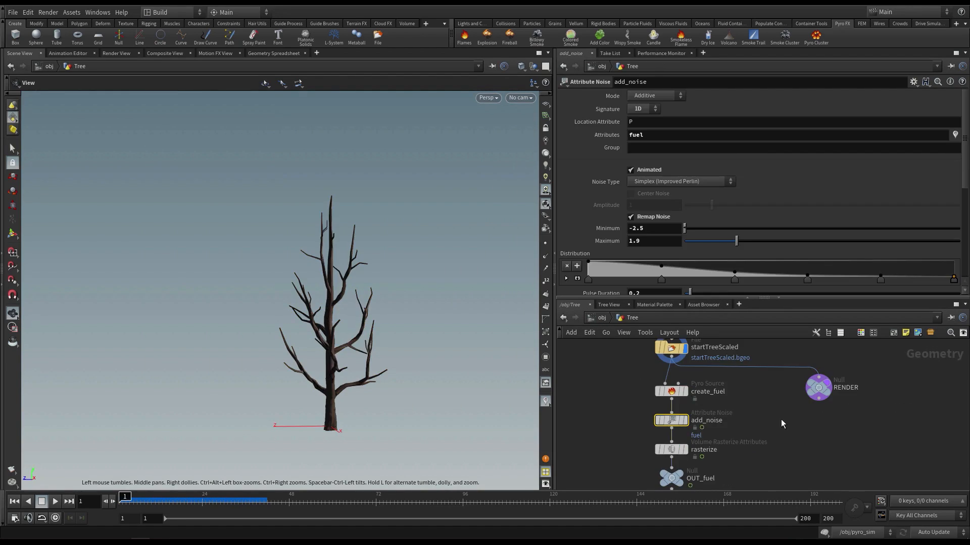
left_click_drag(593, 297, 593, 252)
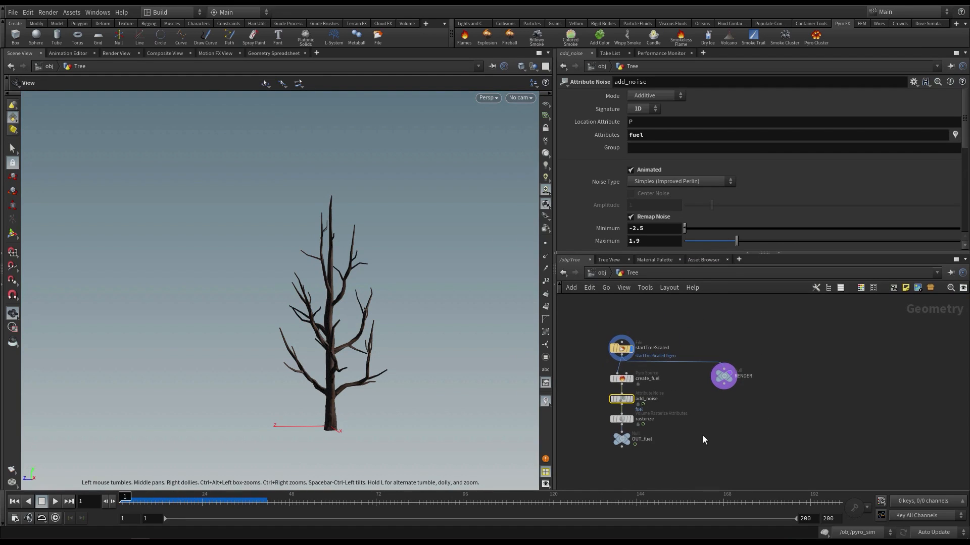
scroll(713, 423, "up", 3)
left_click_drag(739, 373, 706, 378)
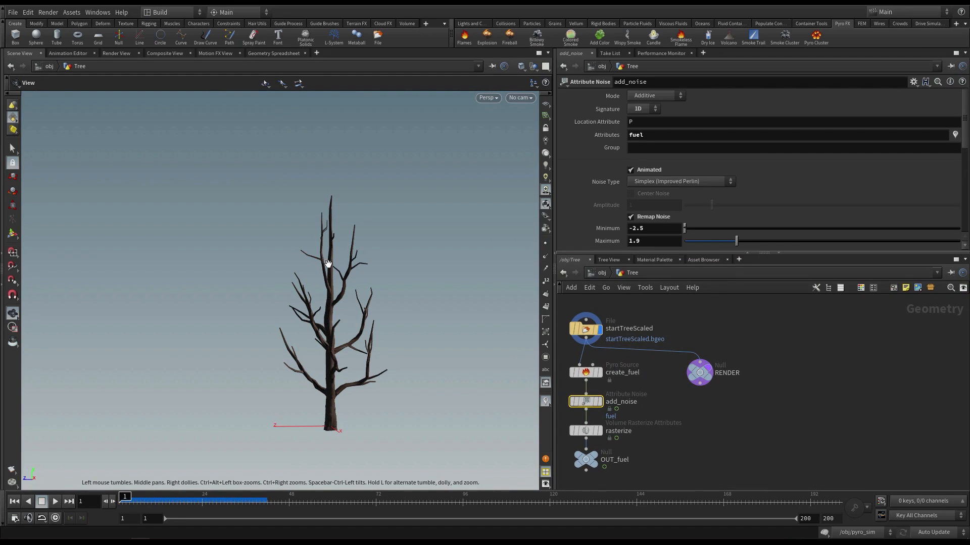
mouse_move(745, 370)
middle_mouse_down()
mouse_move(733, 374)
mouse_move(742, 375)
middle_mouse_up()
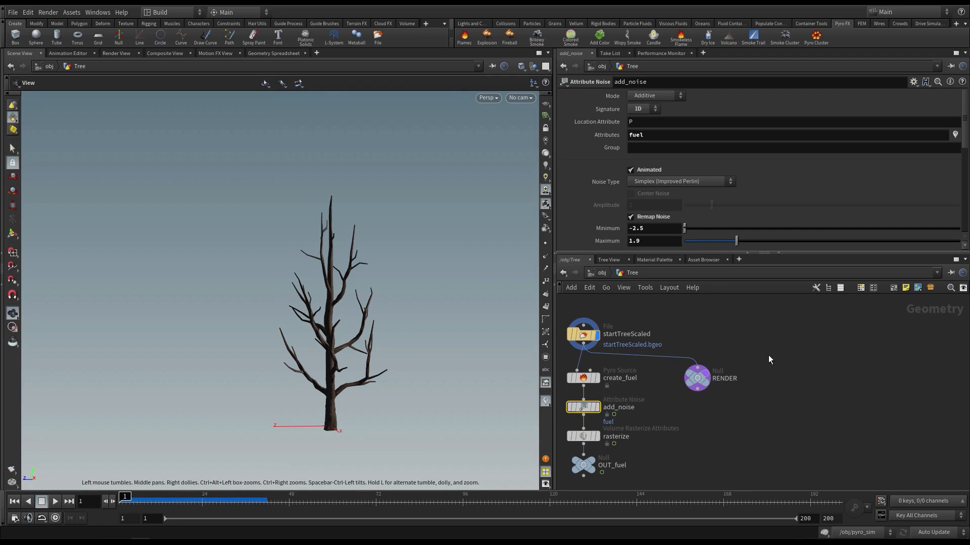
Add a Sphere node beside the tree nodes, display it, and template startTreeScaled as a reference
key("Tab")
type("sphere")
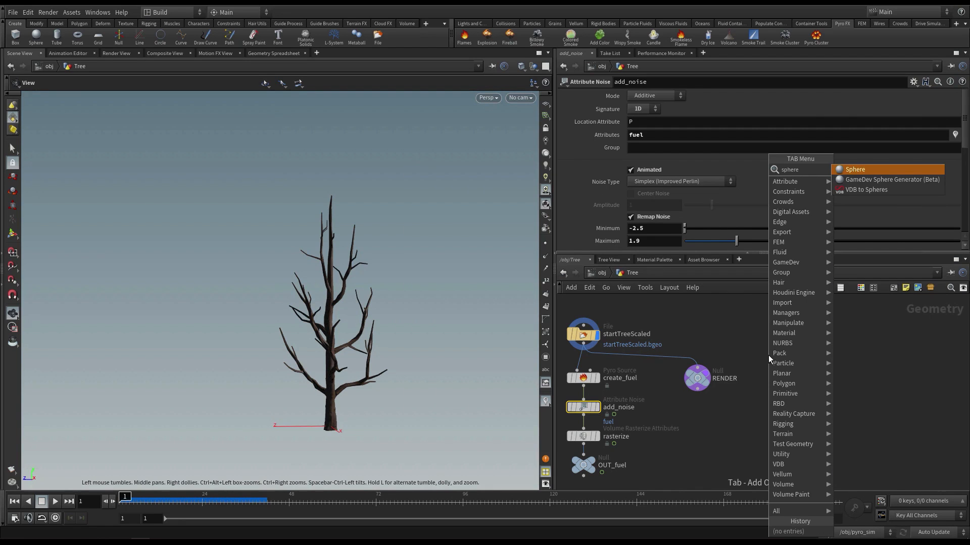
left_click(883, 170)
left_click(804, 339)
left_click(815, 334)
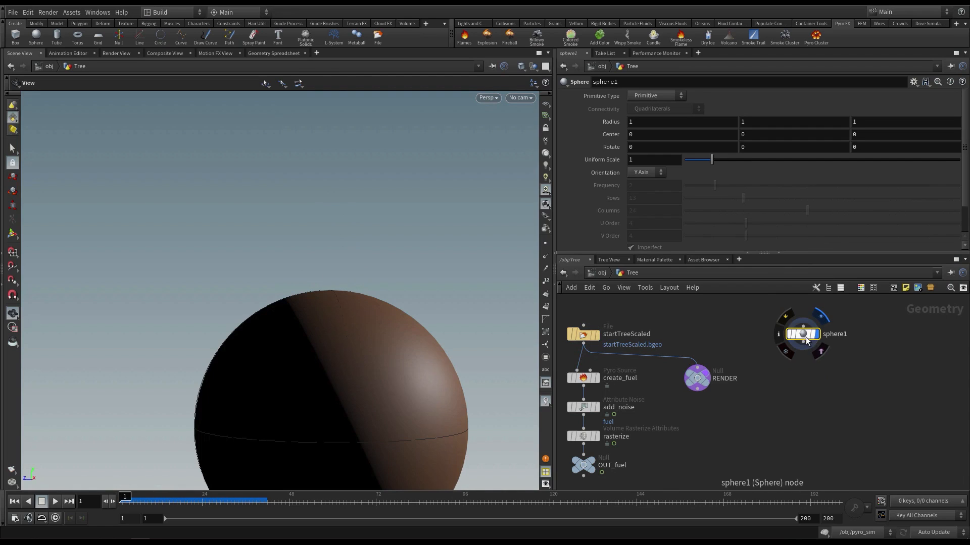
left_click(600, 350)
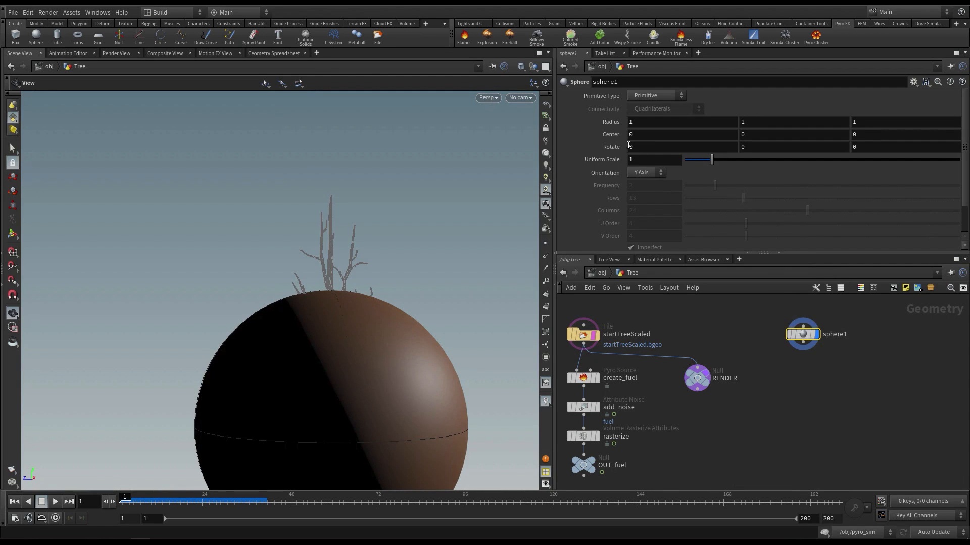
Set the sphere's uniform scale to 0.2 after trying 0.5
double_click(638, 160)
type(".5")
key("Return")
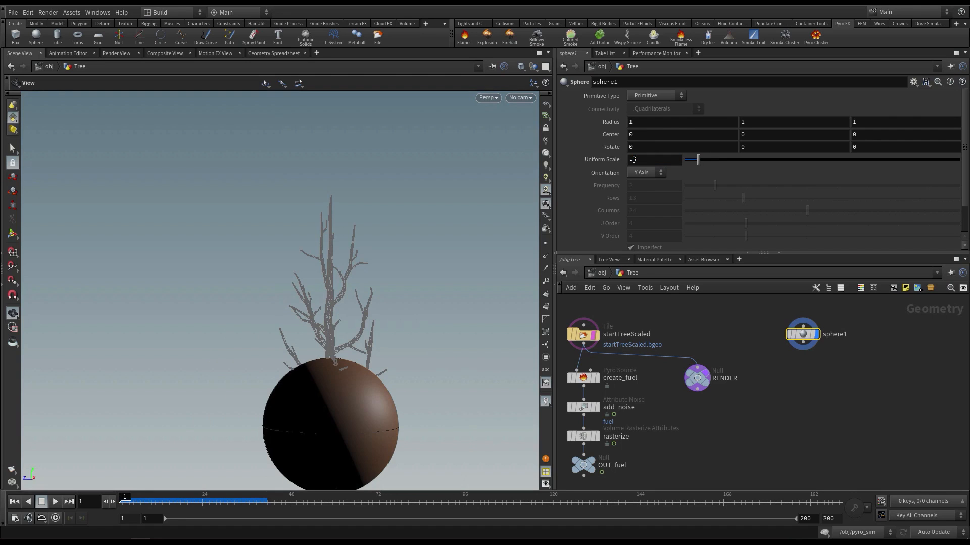
double_click(637, 160)
type(".2")
key("Return")
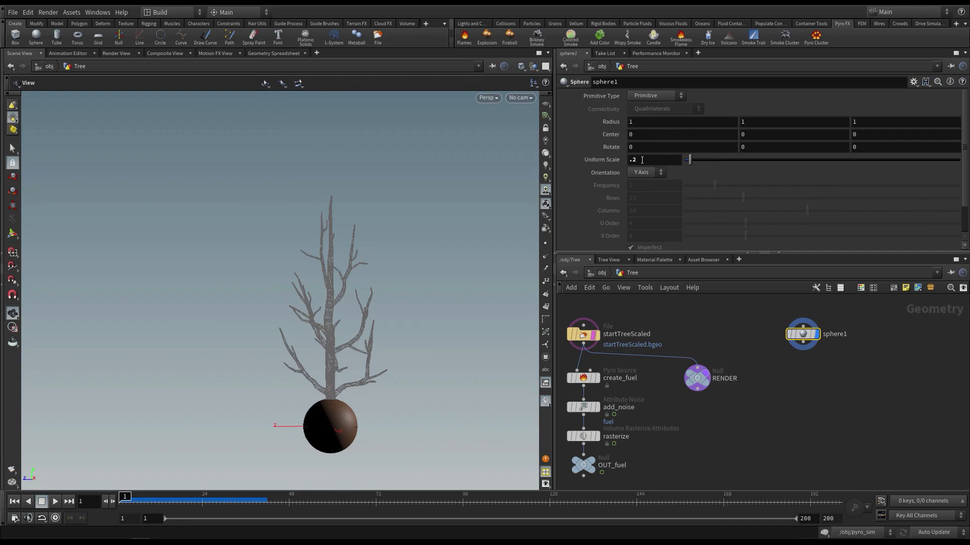
Change the sphere's primitive type to Polygon and raise its frequency to 6
left_click(655, 97)
left_click(656, 117)
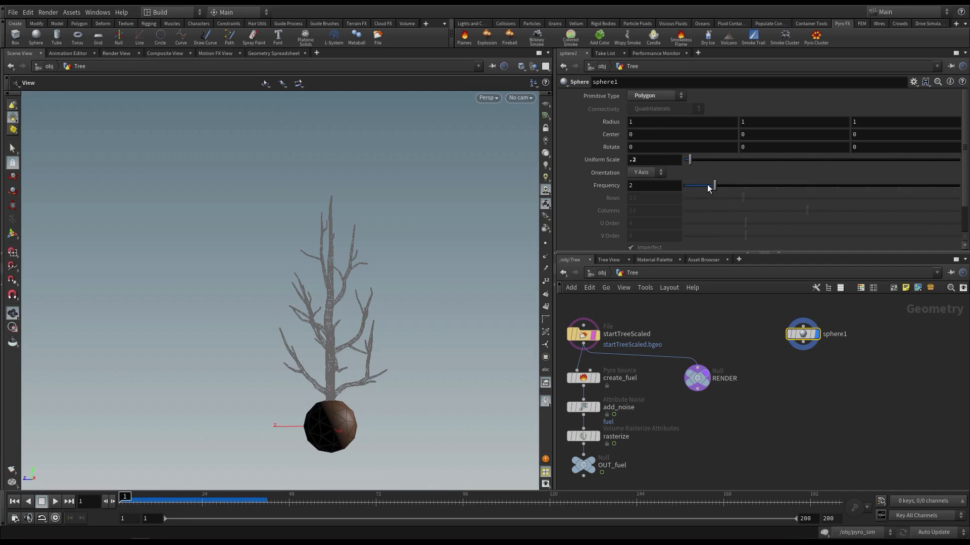
left_click_drag(707, 186, 818, 187)
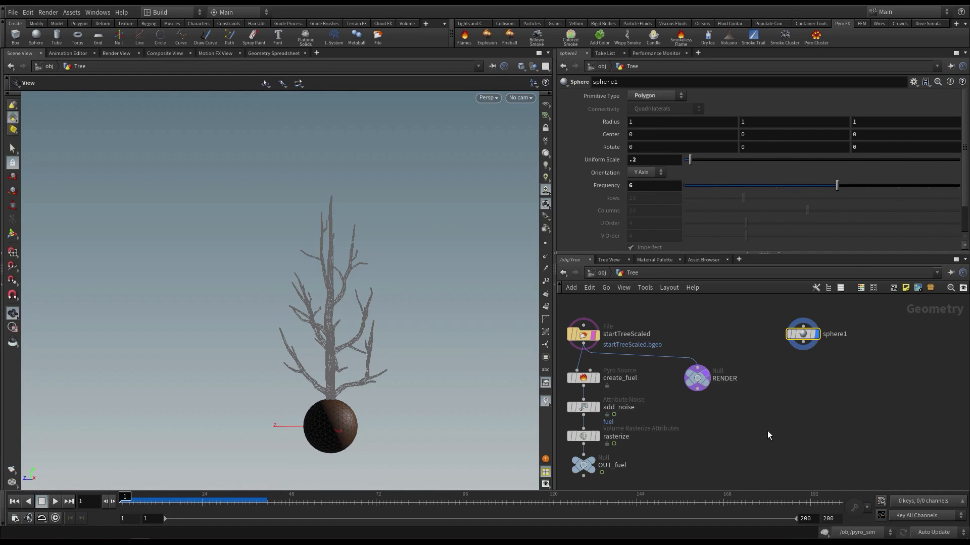
Add a Transform node below sphere1, connect the sphere to its input, and display the Transform node
middle_click_drag(791, 397, 788, 401)
key("Tab")
type("tran")
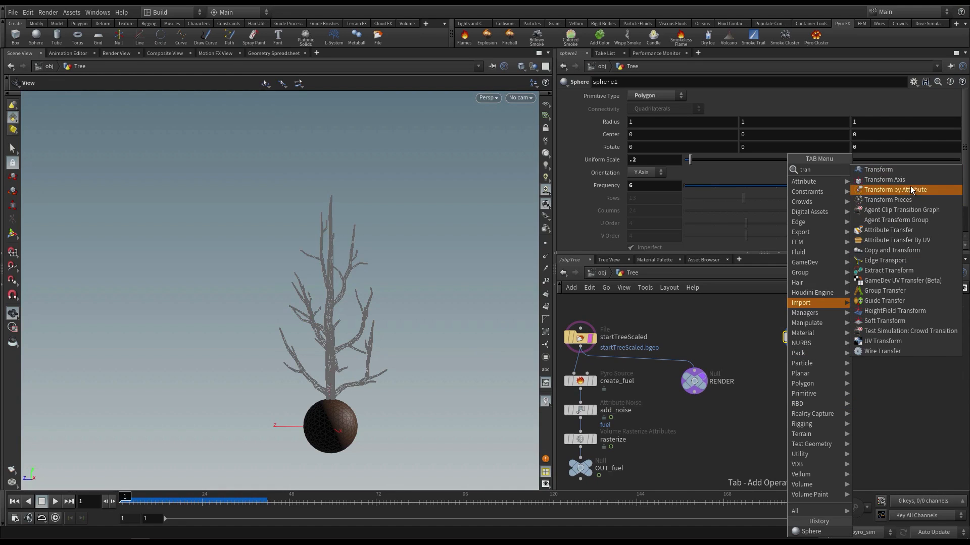
left_click(915, 174)
left_click(800, 390)
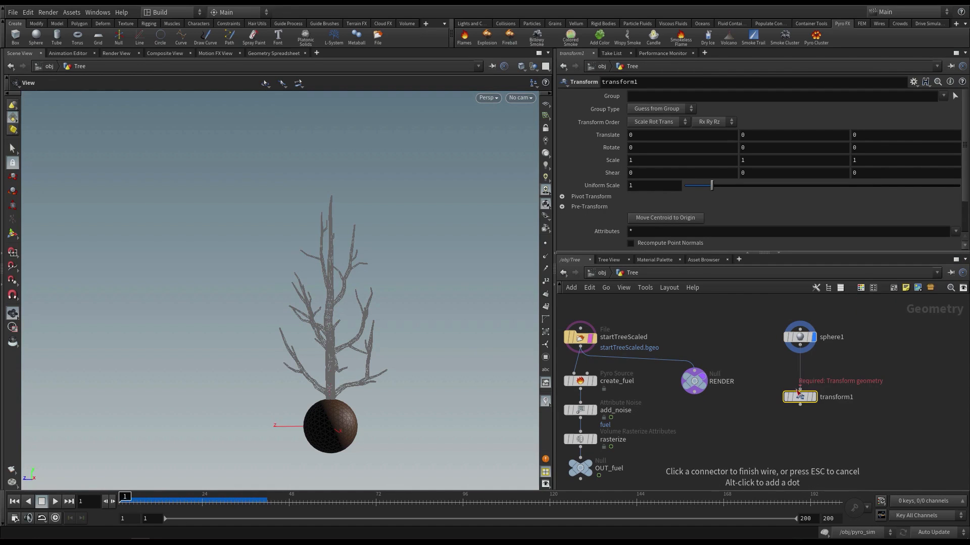
left_click(813, 382)
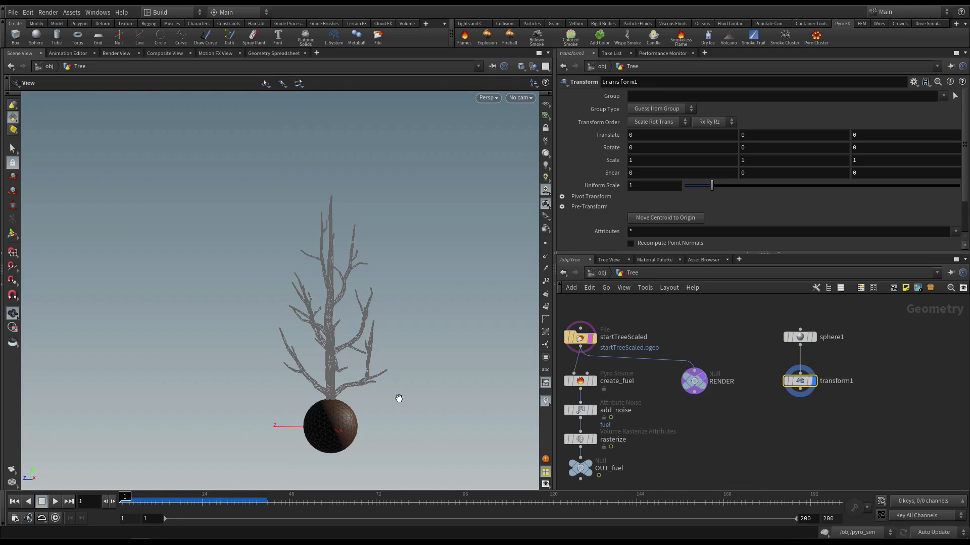
Move the sphere along Z to about -0.89 with transform1 and keyframe its translation at frame 1
key("Return")
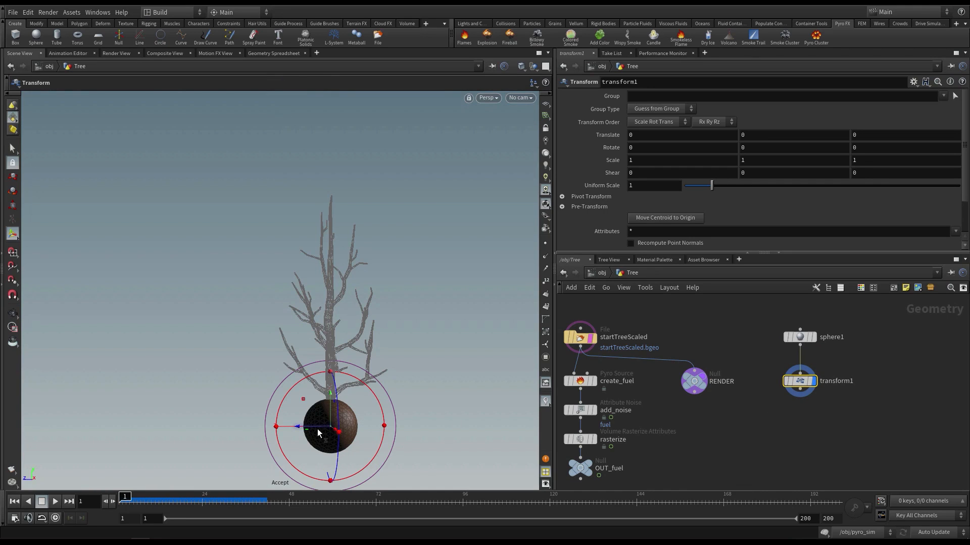
left_click_drag(324, 430, 443, 429)
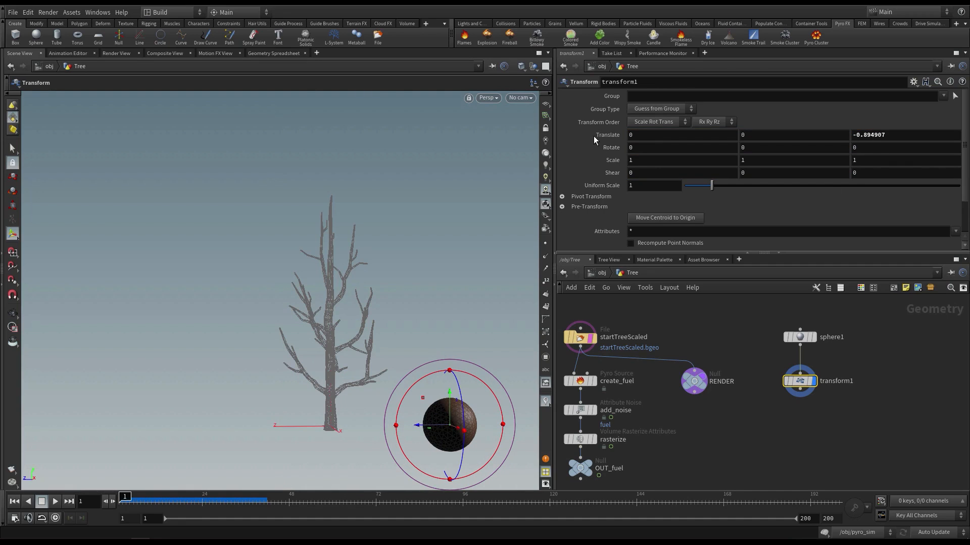
left_click(615, 135, "alt")
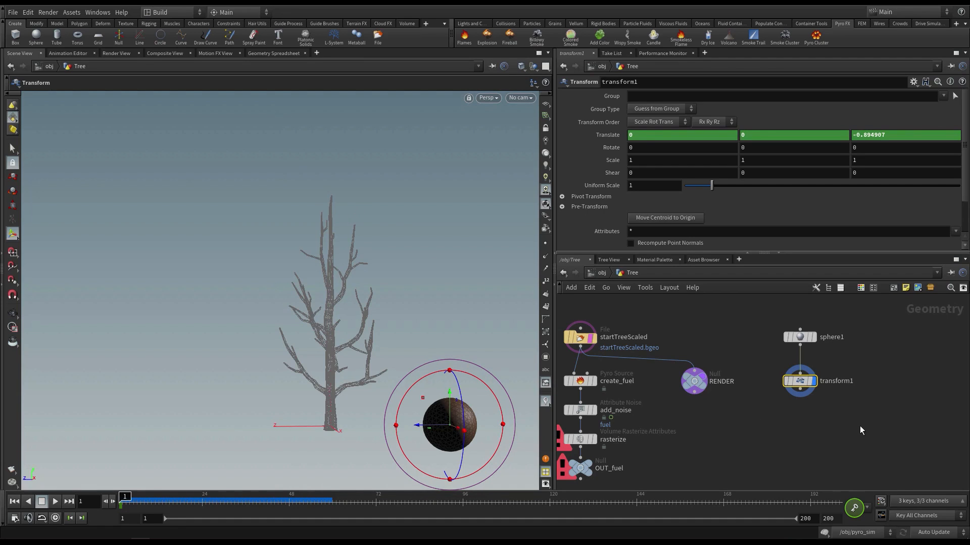
Disable the dynamics simulation, go to frame 28, and keyframe the sphere's translation at about 0.86 in Z
left_click(826, 532)
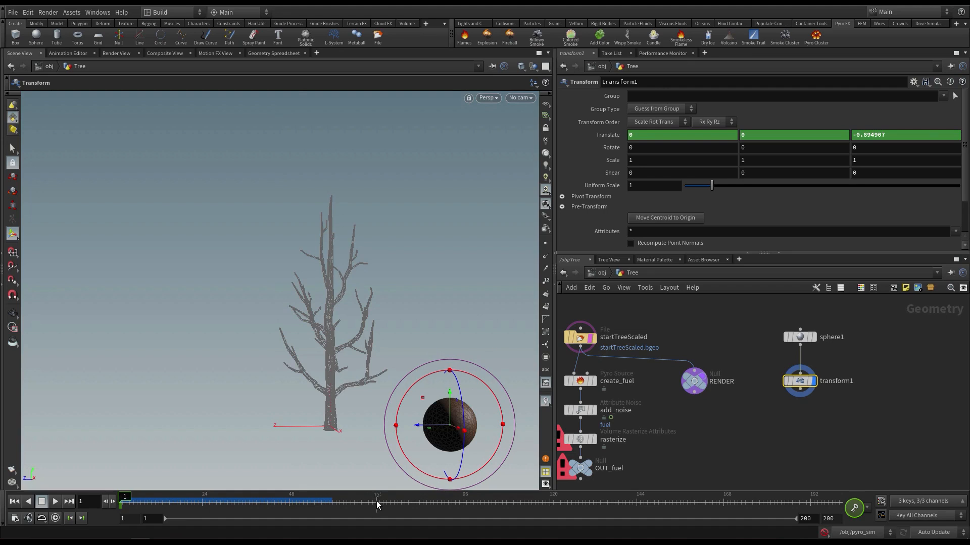
left_click(619, 499)
mouse_move(619, 499)
left_mouse_down()
mouse_move(382, 500)
mouse_move(719, 503)
mouse_move(30, 518)
mouse_move(219, 518)
left_mouse_up()
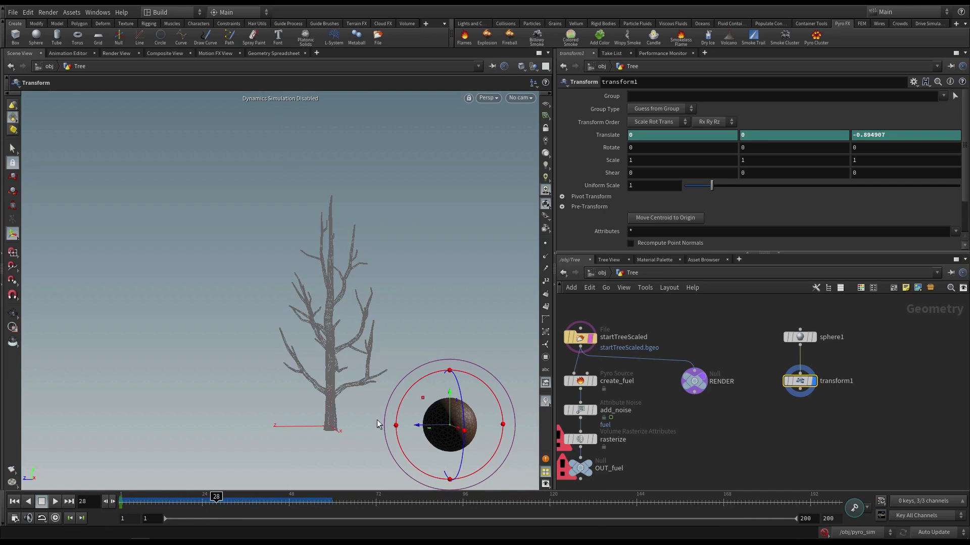
left_click_drag(424, 428, 189, 430)
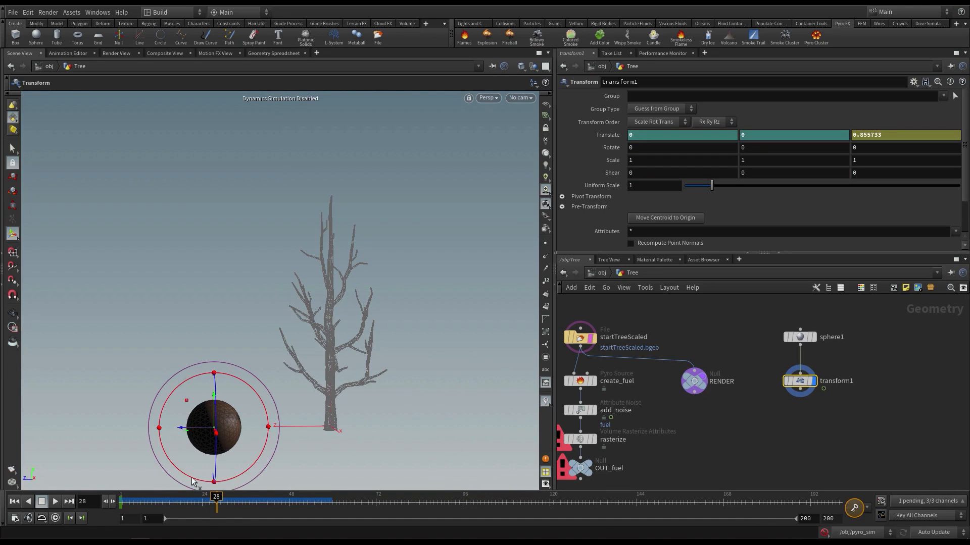
left_click(595, 133, "alt")
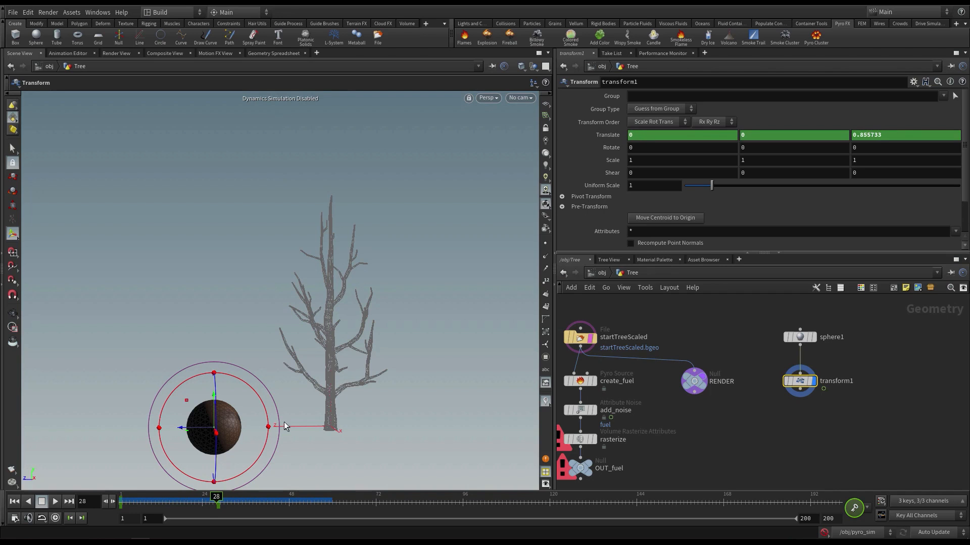
Return the timeline to frame 1 and re-enable the dynamics simulation
left_click(112, 501)
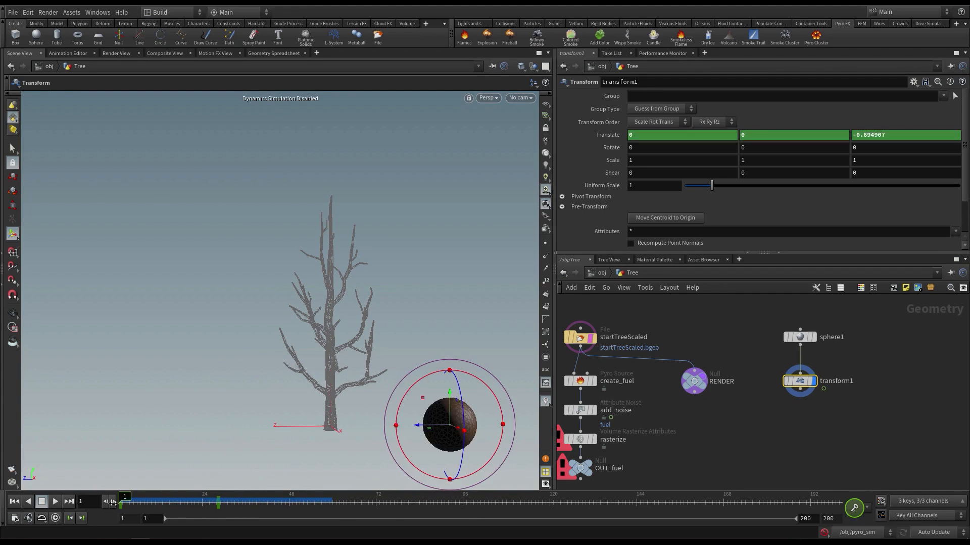
left_click_drag(113, 503, 53, 517)
left_click(824, 533)
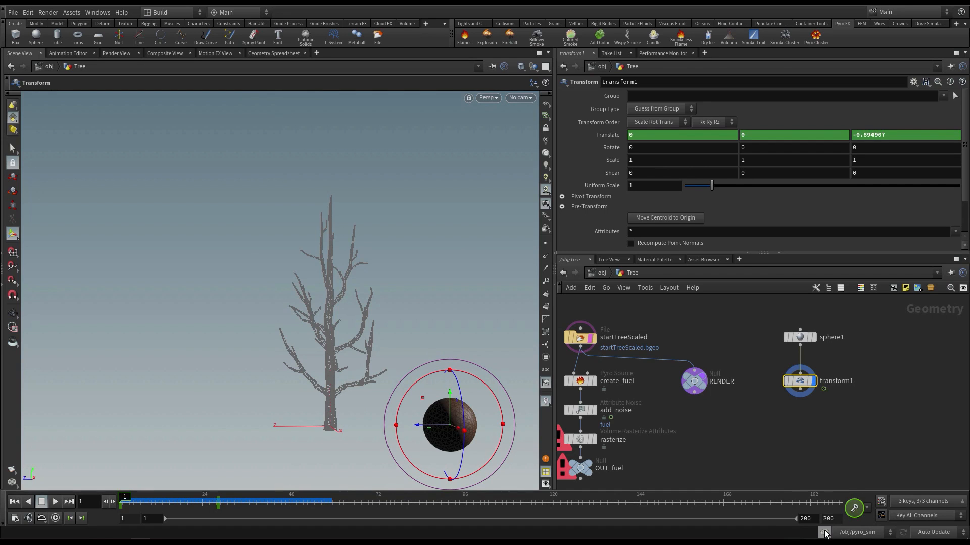
left_click(824, 531)
left_click(824, 531)
Leave the transform handle and arrange transform1 beneath sphere1 in the network
left_click_drag(800, 381, 799, 397)
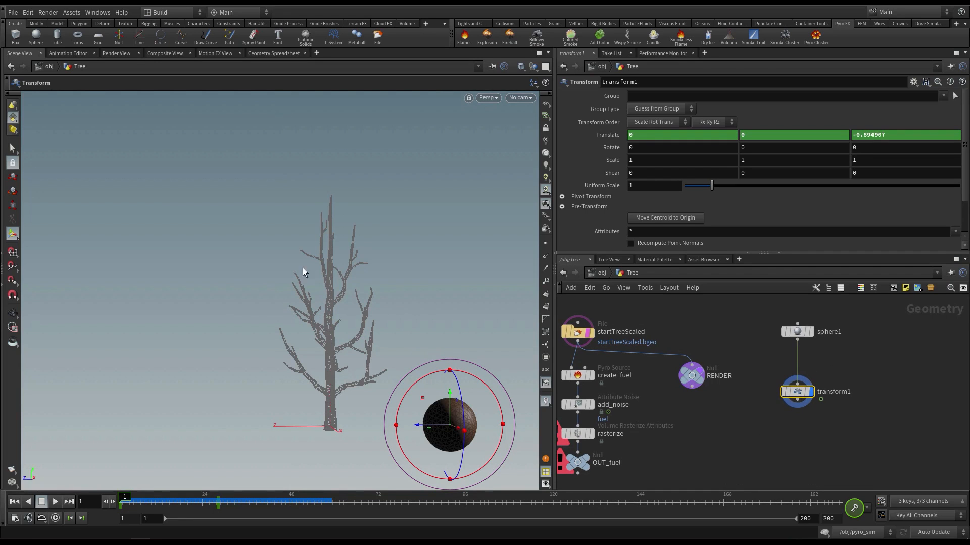
key("Escape")
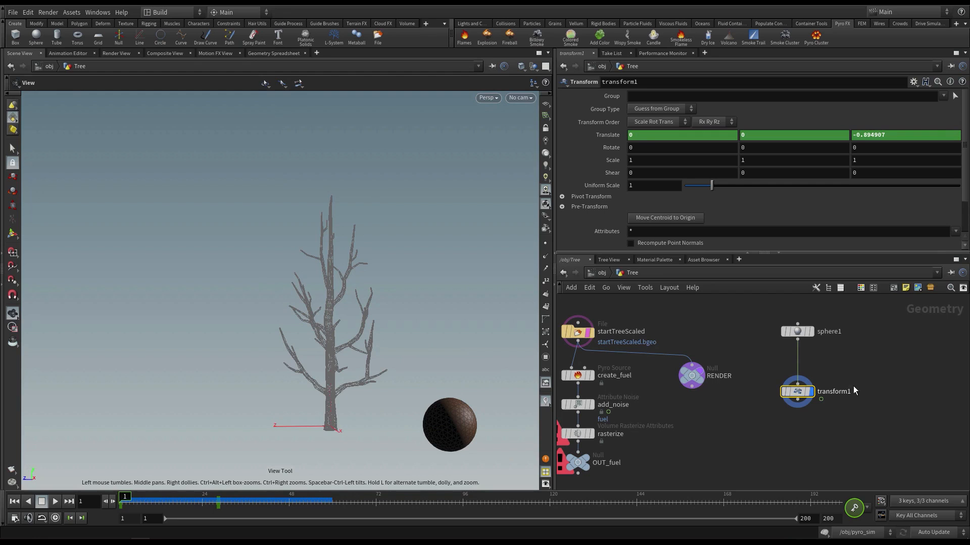
left_click_drag(803, 396, 804, 382)
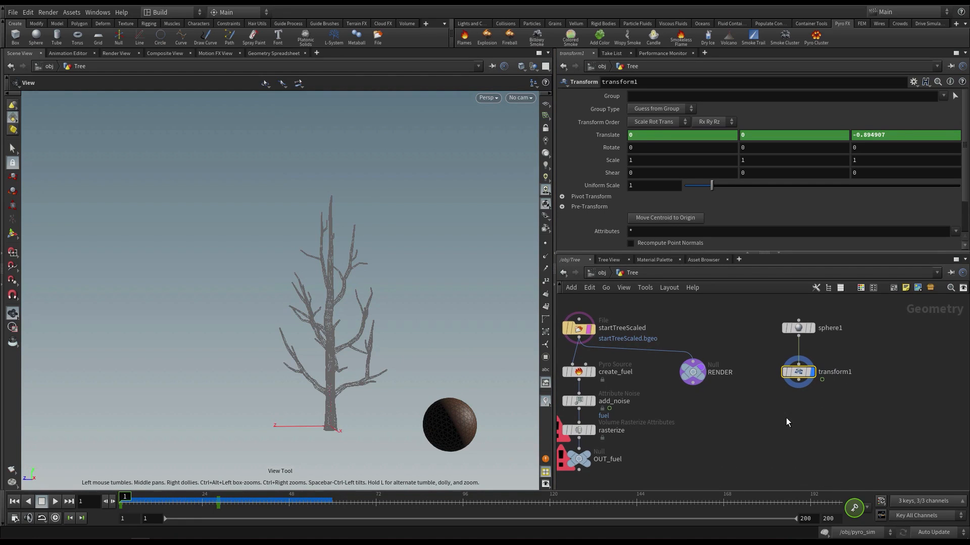
Add a Pyro Source node below transform1, connect transform1 to its first input, and display it
key("Tab")
key("Tab")
type("pyr")
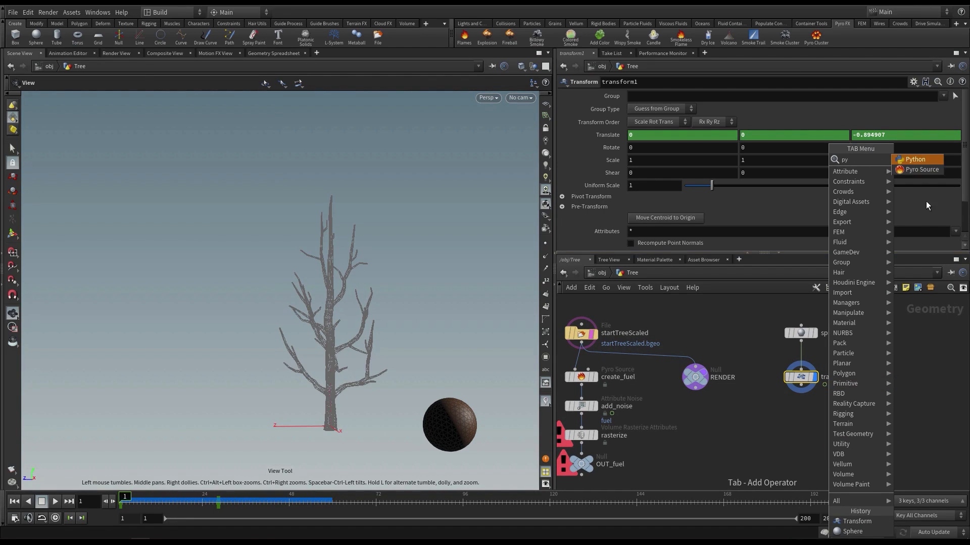
left_click(926, 168)
left_click(808, 437)
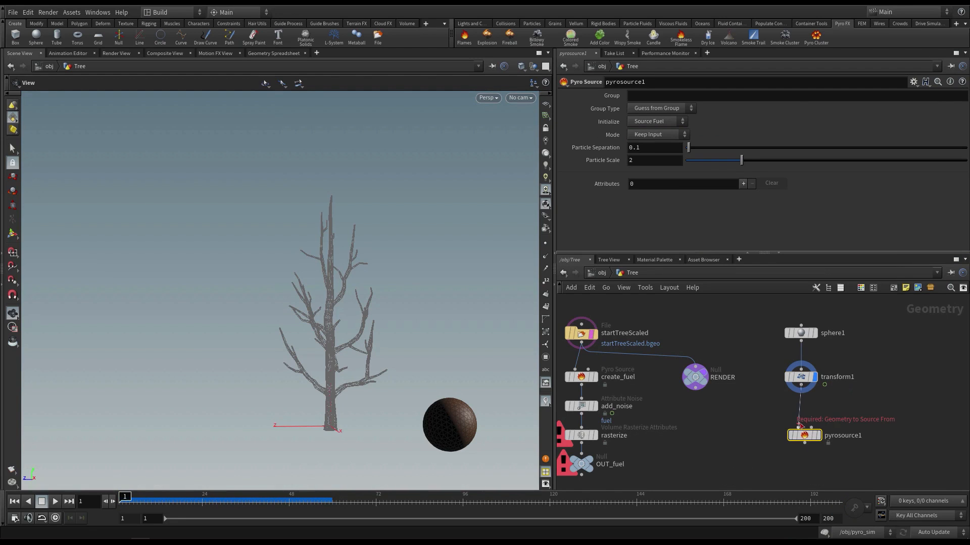
left_click(818, 435)
left_click_drag(810, 436, 807, 426)
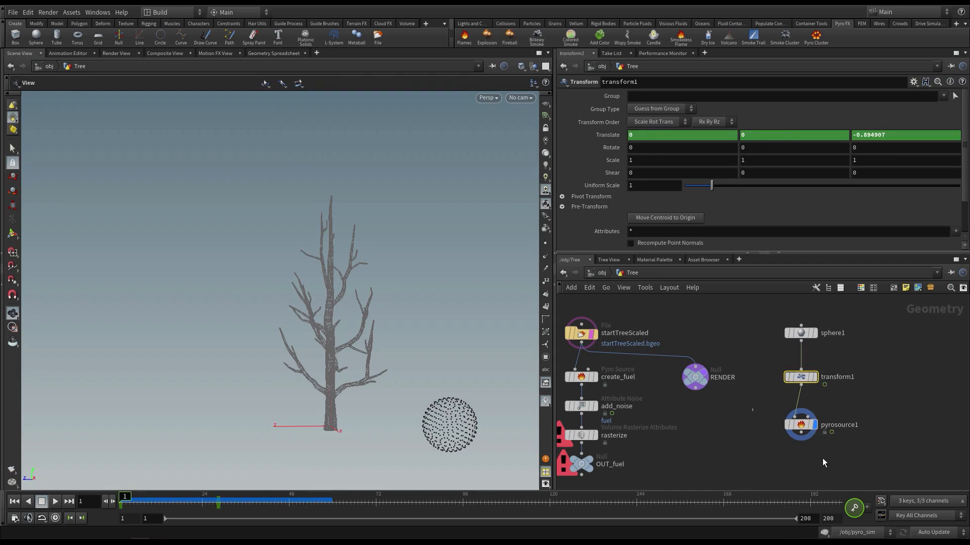
Set the sphere's Pyro Source mode to Volume Scatter with a particle separation of 0.02
left_click(658, 136)
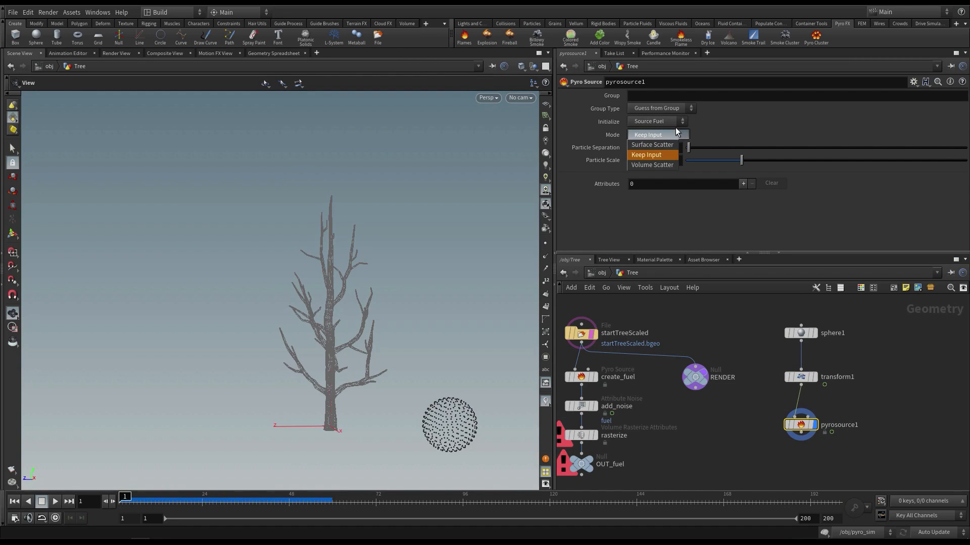
left_click(665, 167)
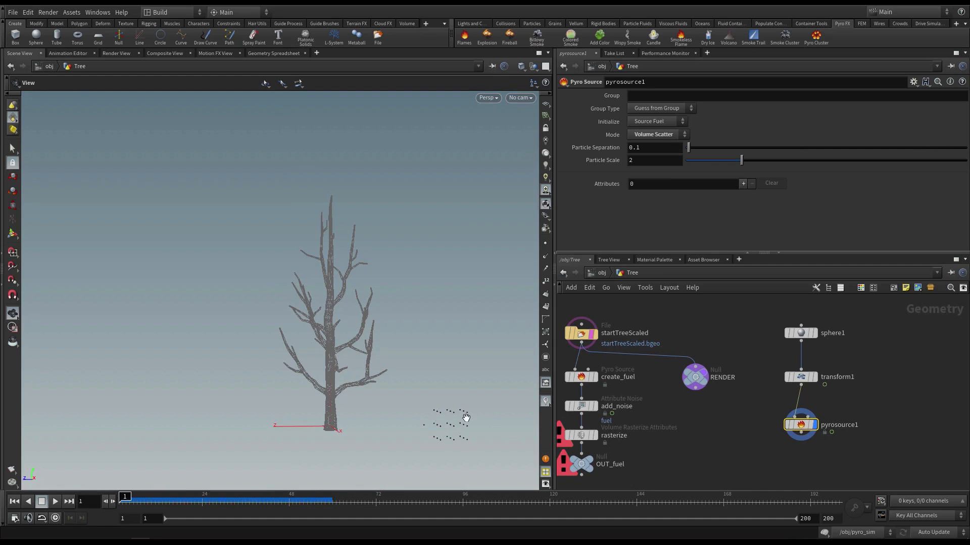
mouse_move(465, 418)
left_mouse_down()
mouse_move(452, 410)
mouse_move(460, 411)
mouse_move(449, 419)
left_mouse_up()
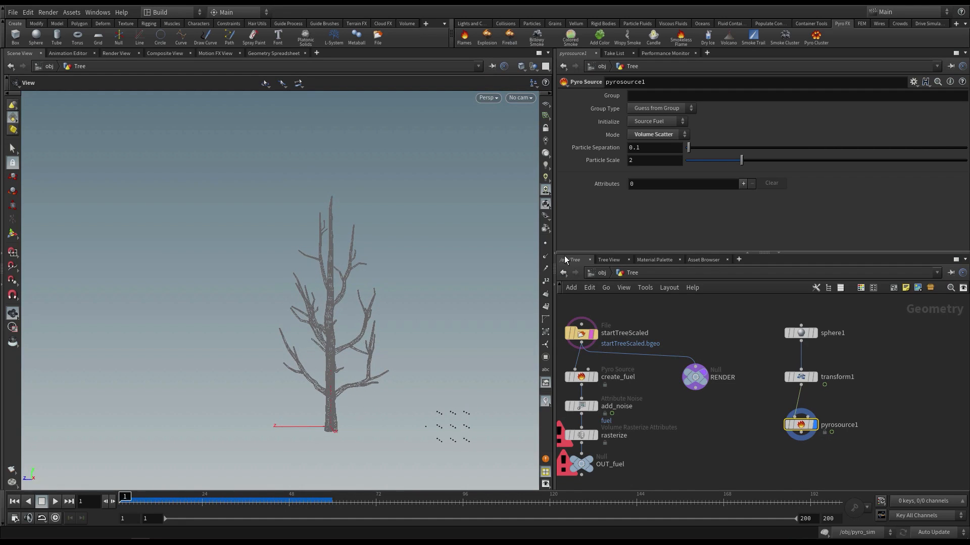
double_click(642, 147)
type("02")
key("Return")
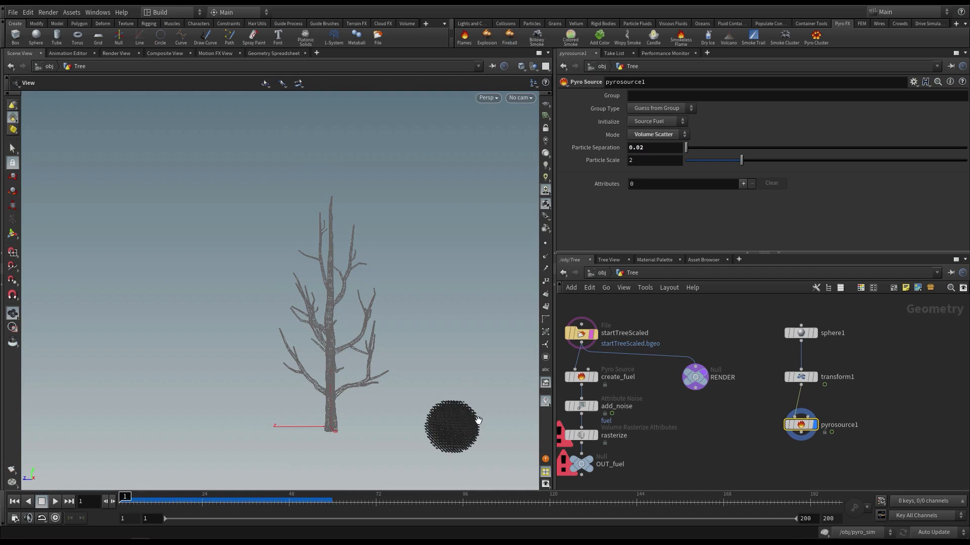
mouse_move(467, 412)
left_mouse_down()
mouse_move(442, 401)
mouse_move(453, 417)
left_mouse_up()
left_click_drag(445, 434, 478, 371)
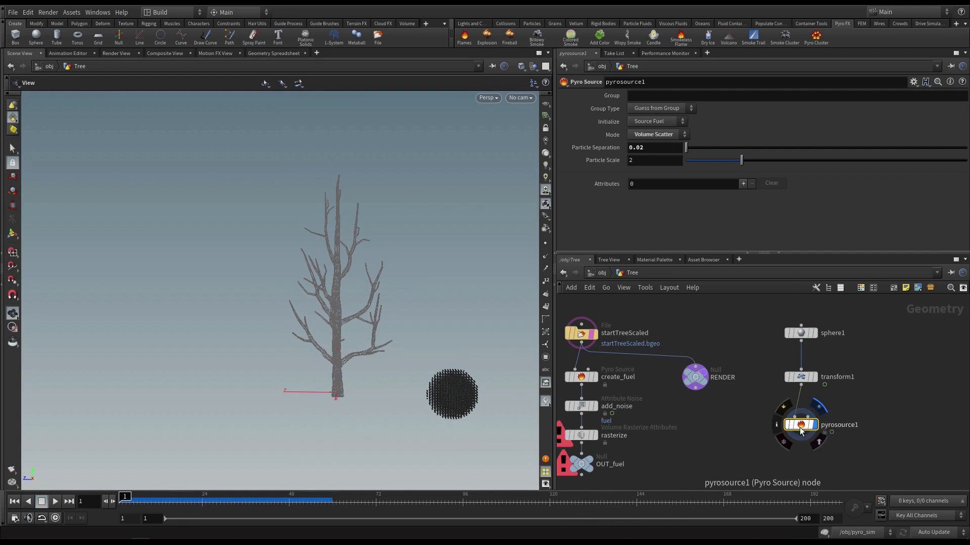
Add an attribute to pyrosource1 and set it to Temperature after trying Fuel
middle_click(801, 424)
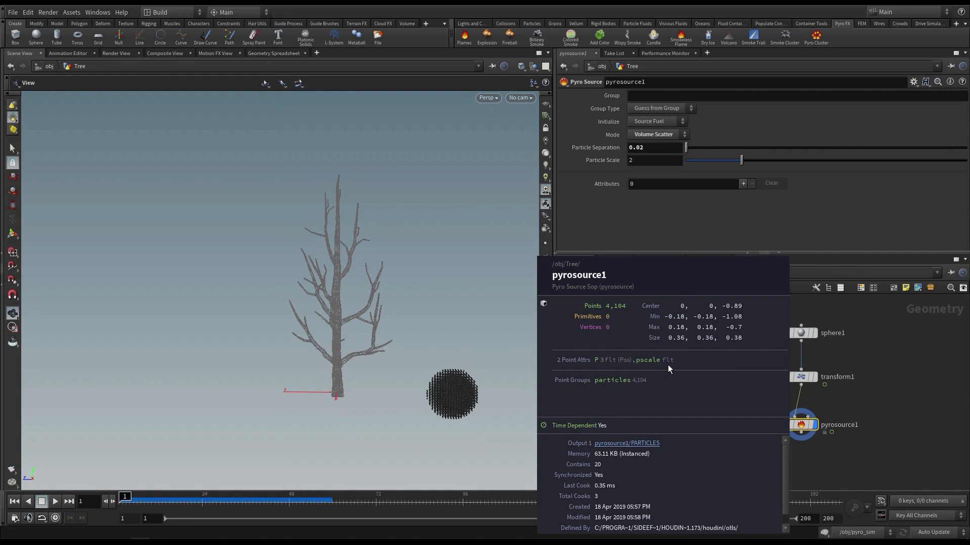
left_click(742, 183)
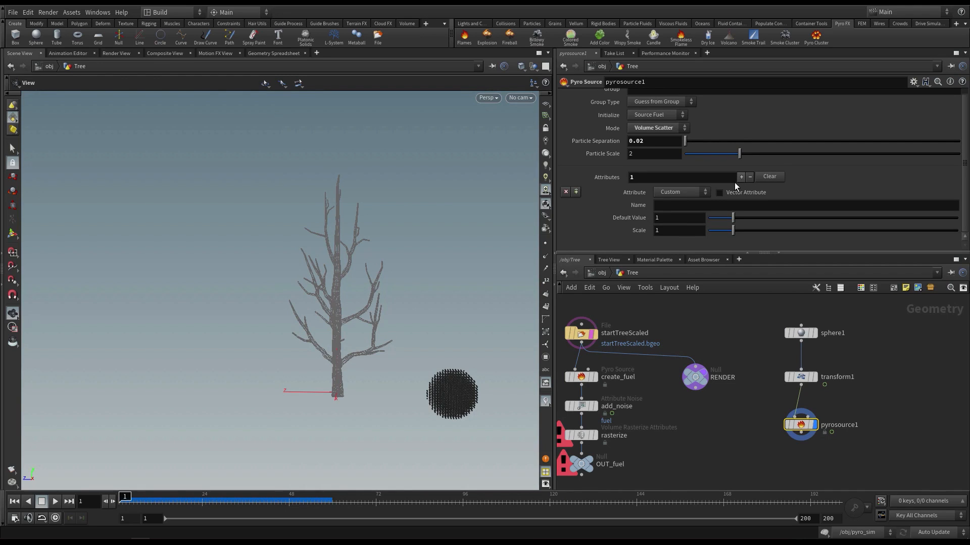
left_click(683, 190)
left_click(683, 223)
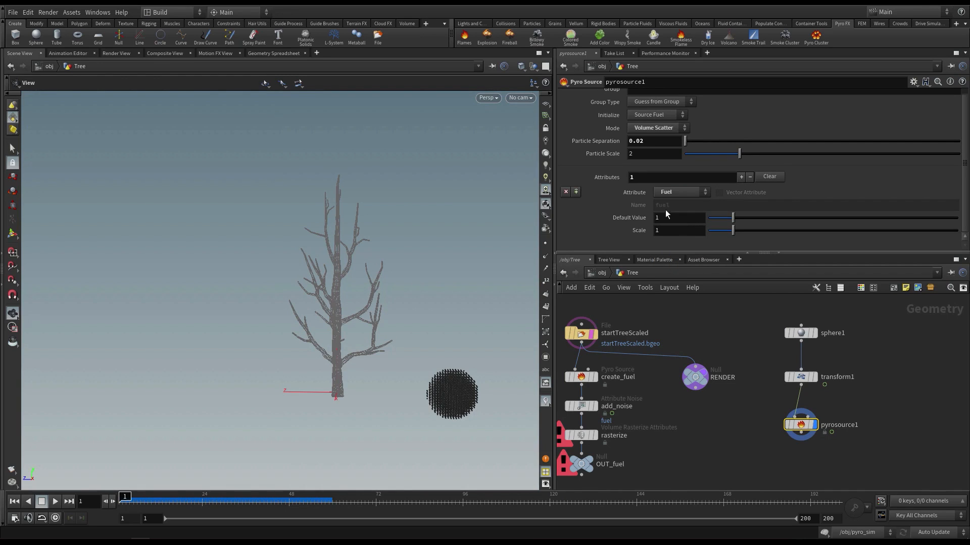
left_click(799, 441)
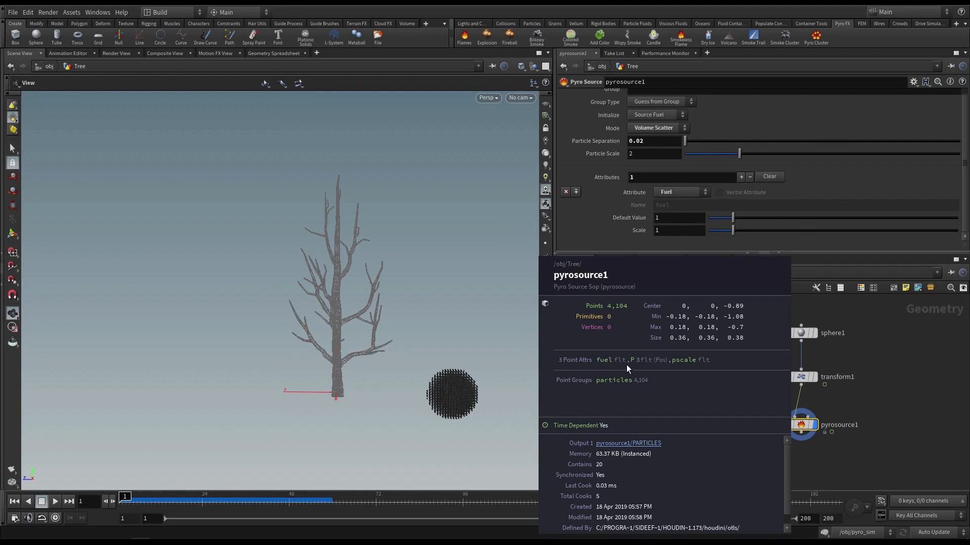
left_click(696, 189)
left_click(674, 210)
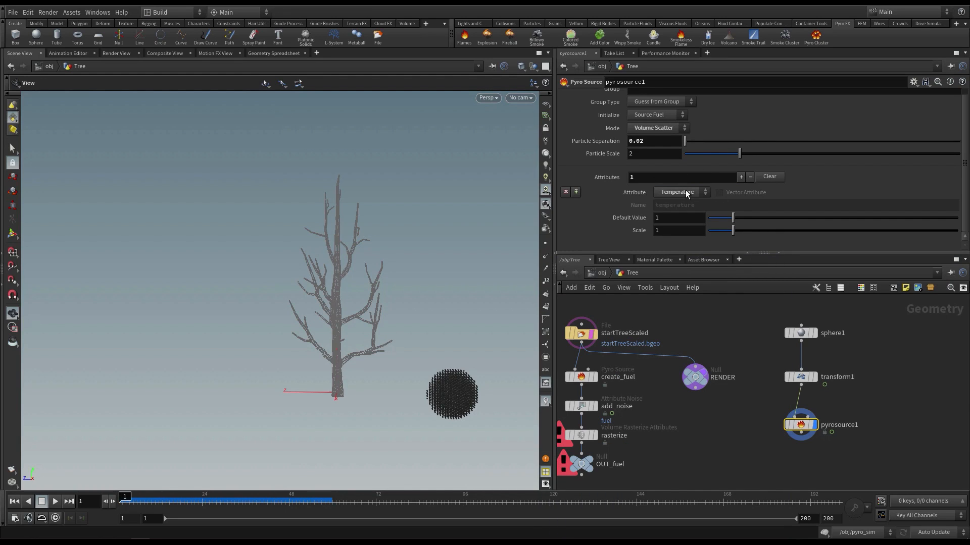
Set the temperature attribute's scale to 1.9 and inspect pyrosource1's point attributes
left_click(683, 233)
type(".9")
key("Return")
middle_click(801, 425)
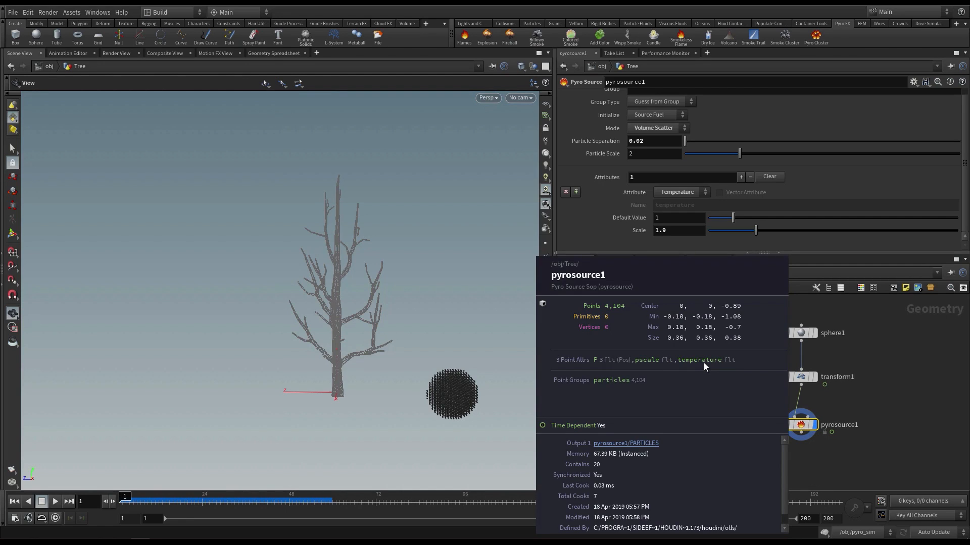
Move transform1 and pyrosource1 up to stack them more closely beneath sphere1
left_click_drag(801, 425, 805, 365)
left_click_drag(802, 407, 802, 397)
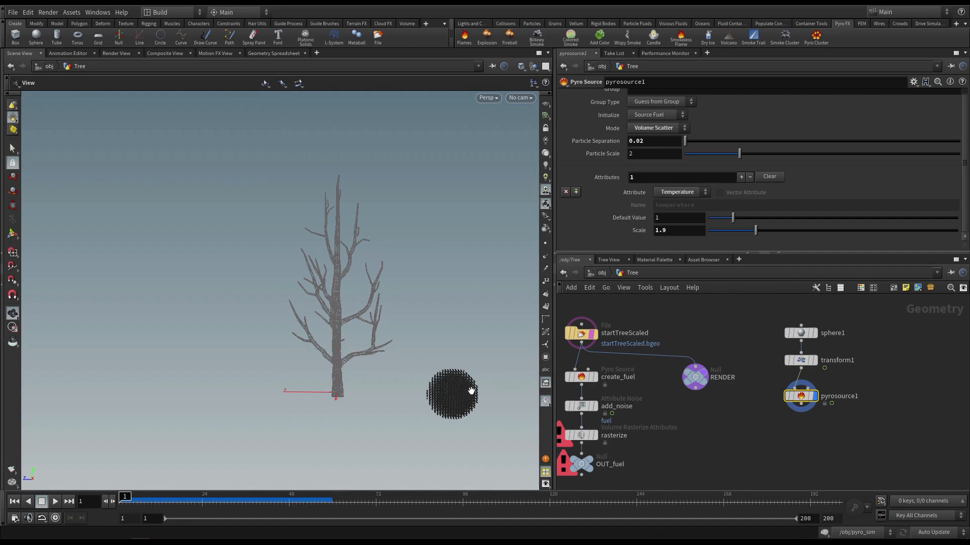
mouse_move(789, 433)
middle_mouse_down()
mouse_move(802, 420)
mouse_move(804, 429)
middle_mouse_up()
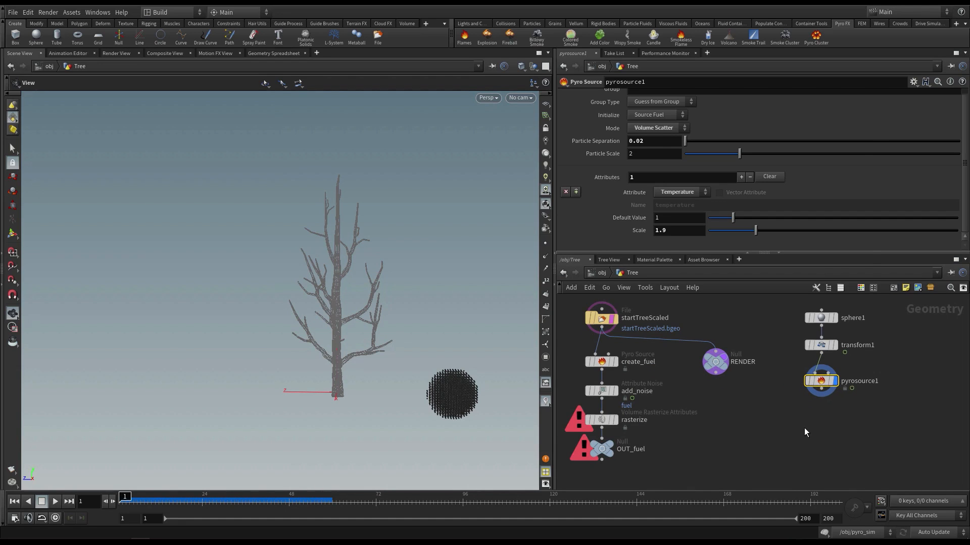
Add a Volume Rasterize Attributes node below pyrosource1, connect the particles to it, and display it
key("Tab")
type("volr")
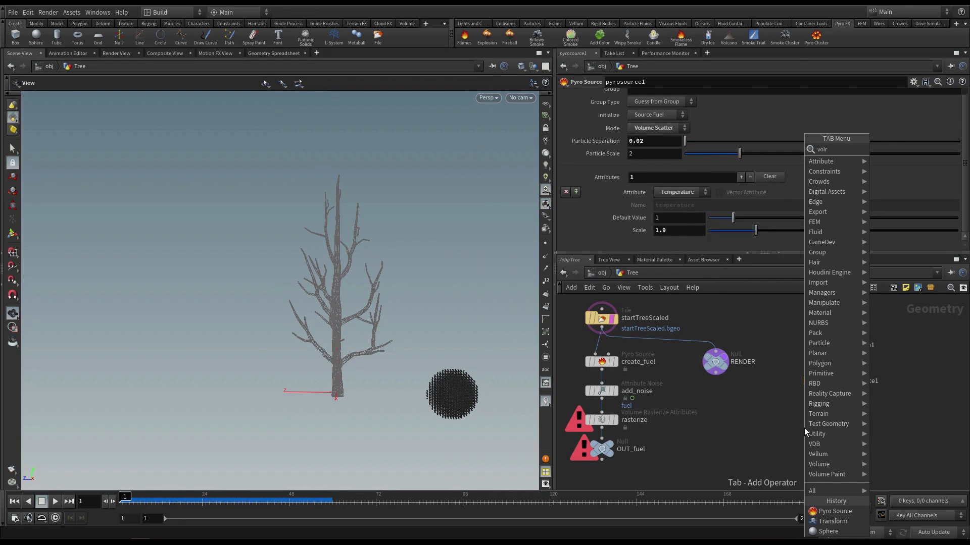
type("a")
key("BackSpace")
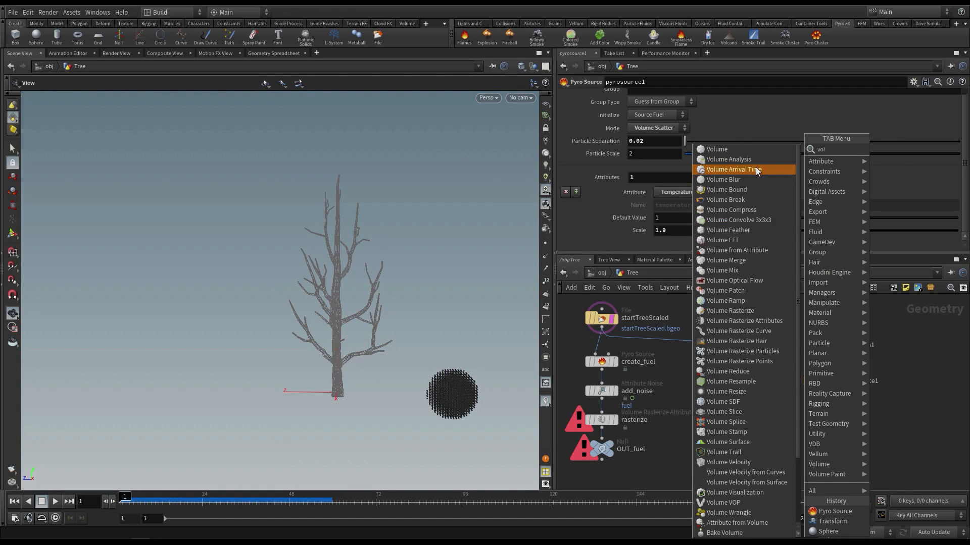
type("a")
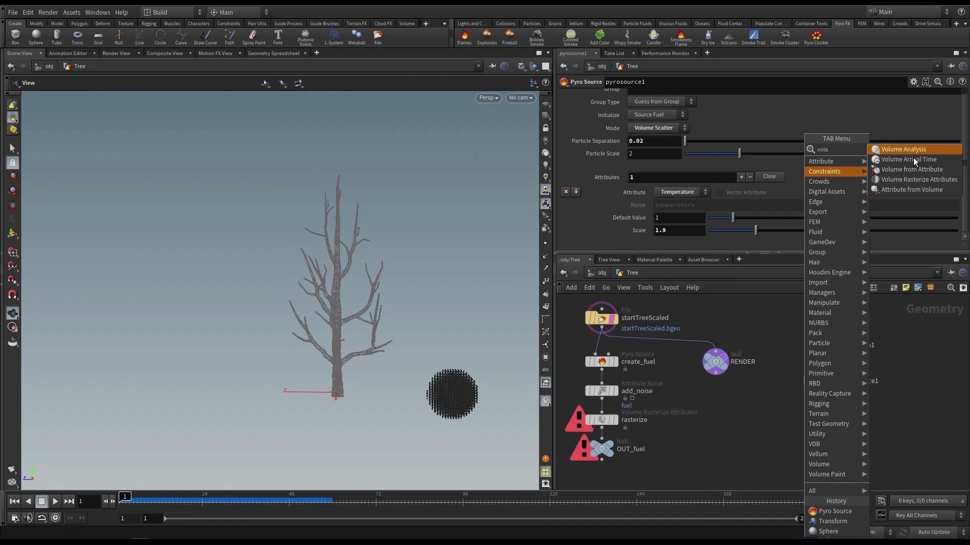
left_click(891, 181)
left_click(821, 429)
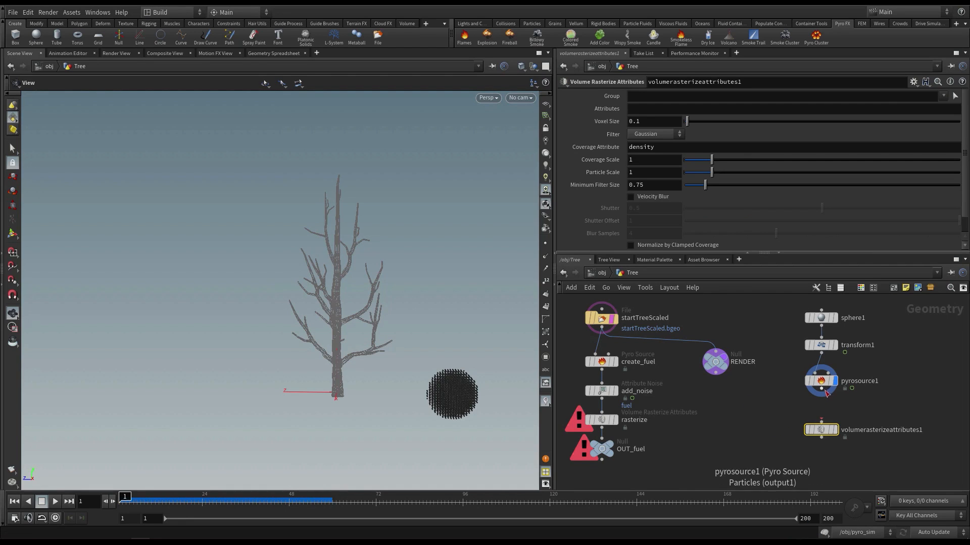
left_click_drag(821, 389, 822, 424)
left_click(834, 430)
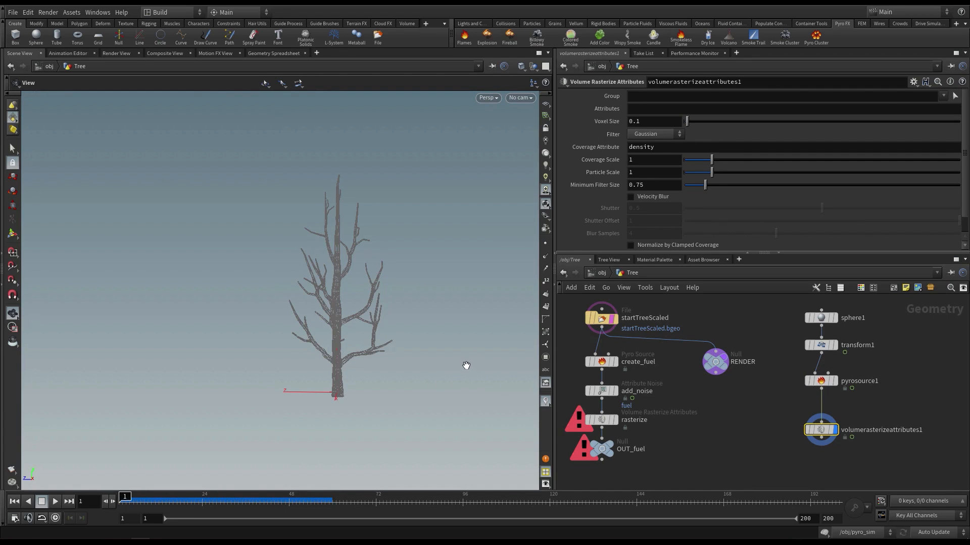
Rasterize the temperature attribute in volumerasterizeattributes1 with a voxel size of 0.05
left_click(654, 109)
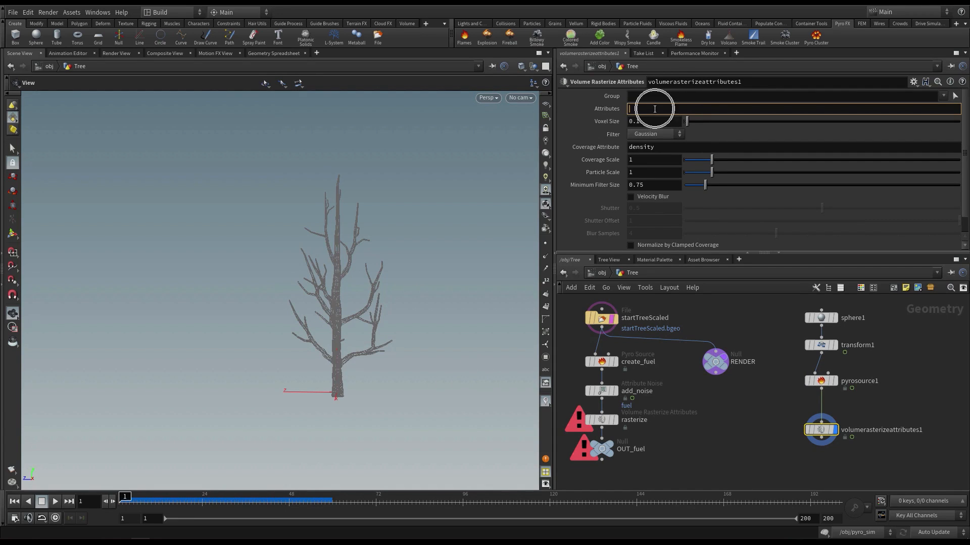
type("temperature")
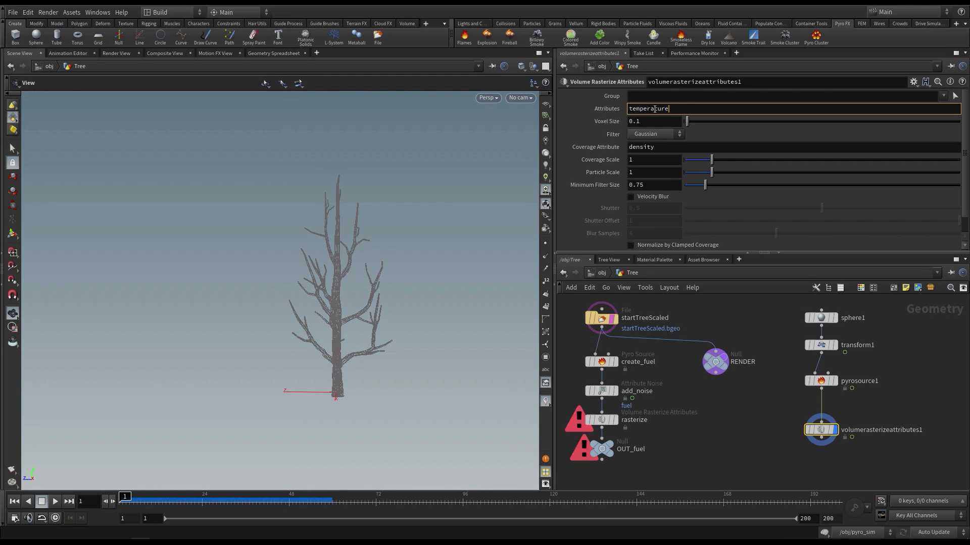
key("Return")
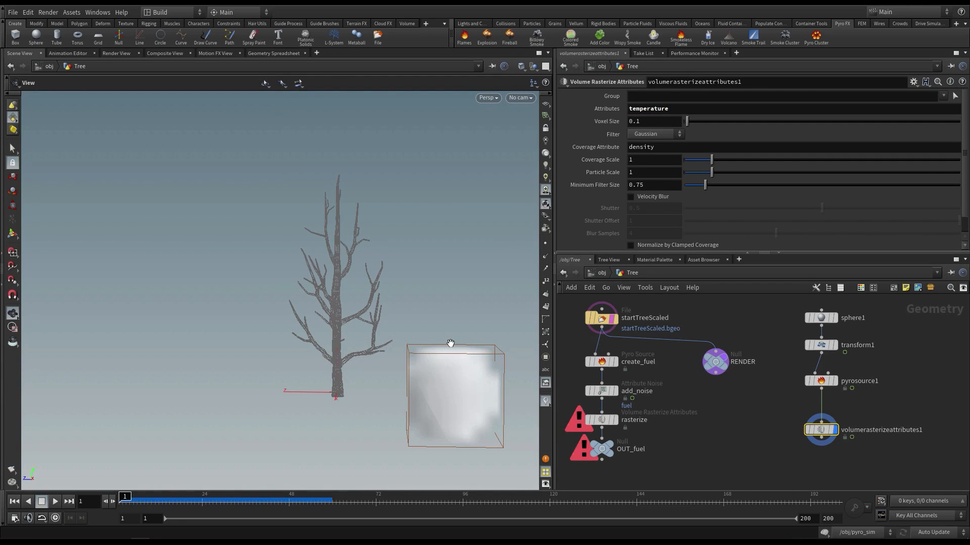
double_click(637, 120)
type("05")
key("Return")
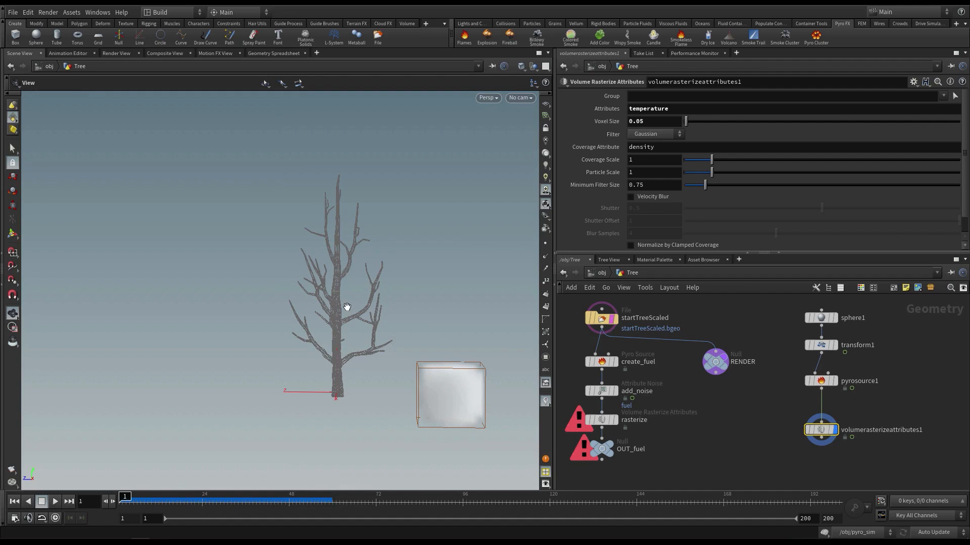
Examine the voxel size expression on the tree's rasterize node and copy that parameter
middle_click_drag(729, 422, 751, 420)
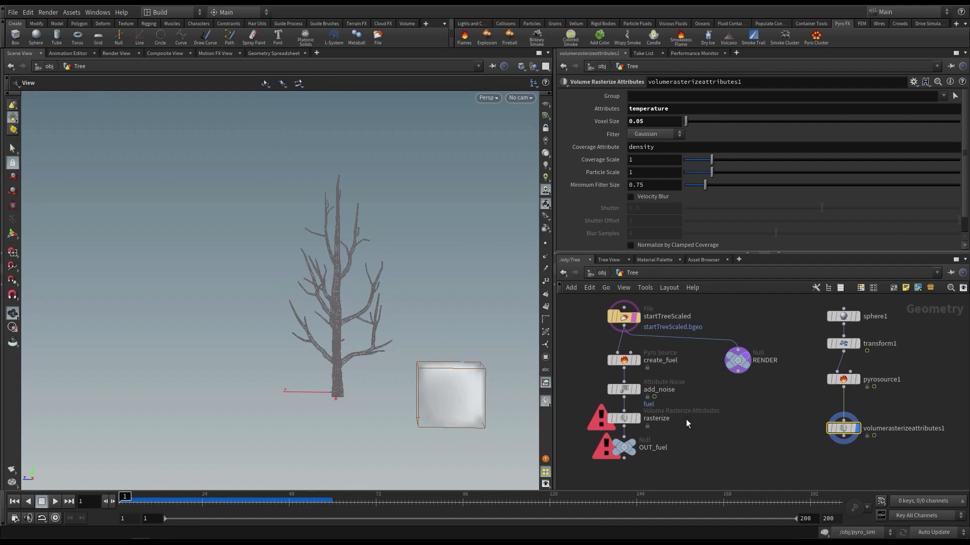
left_click(626, 420)
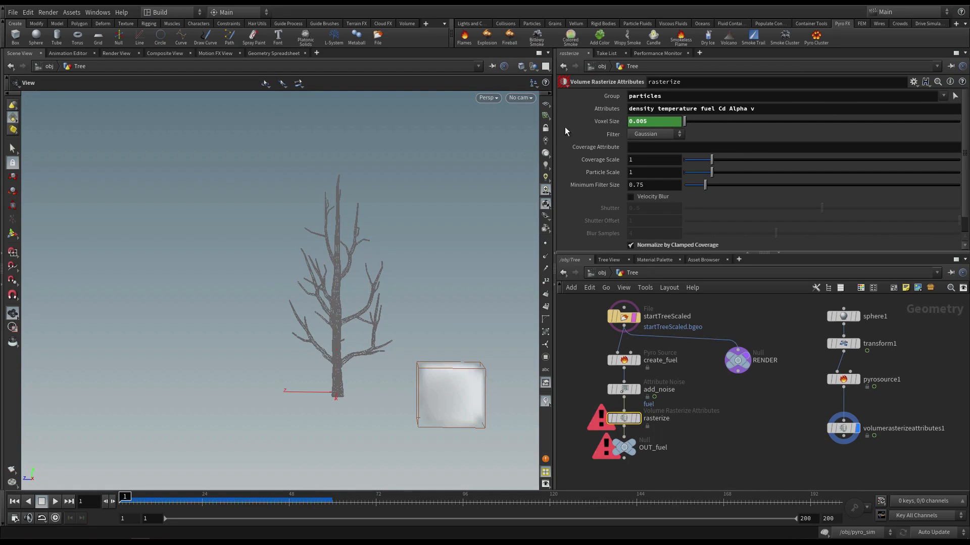
left_click_drag(554, 126, 534, 127)
left_click(578, 122)
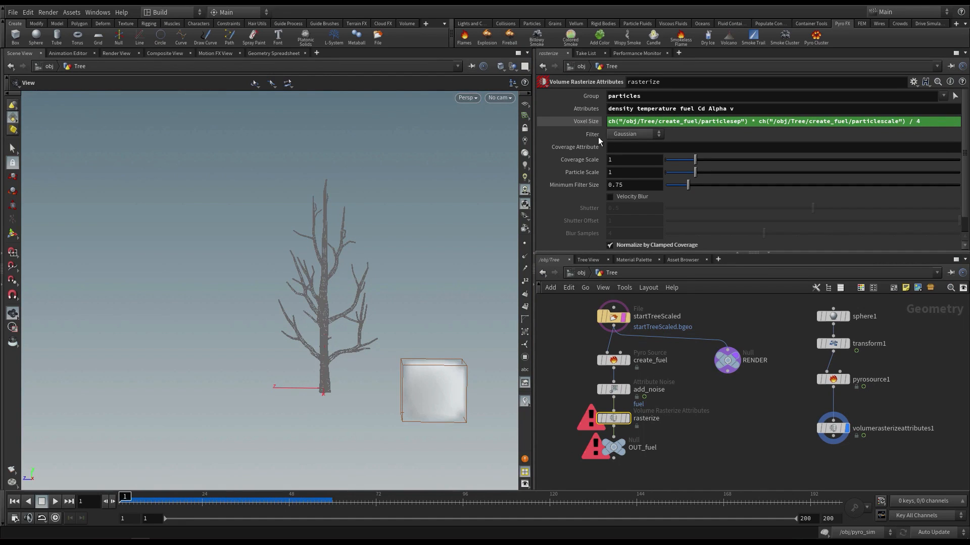
left_click(562, 123)
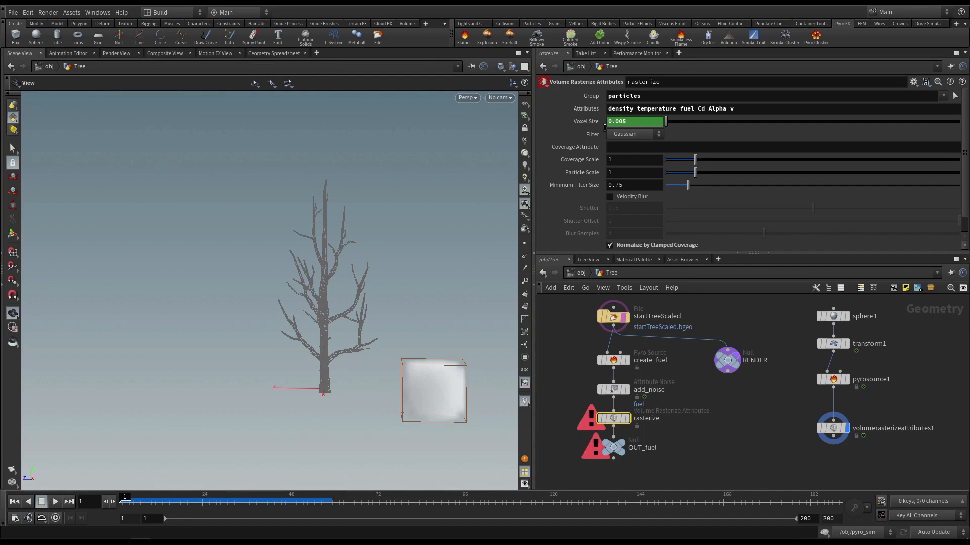
left_click(568, 123)
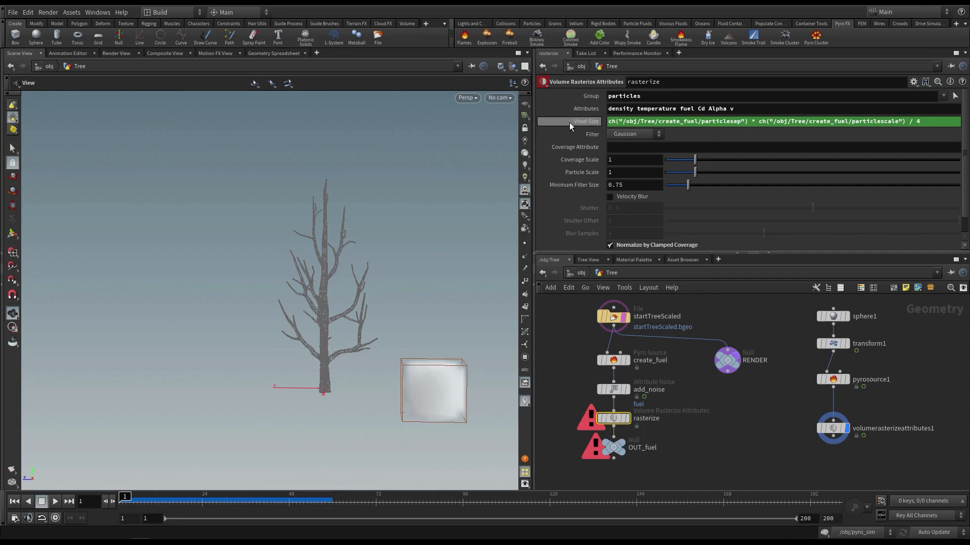
right_click(569, 124)
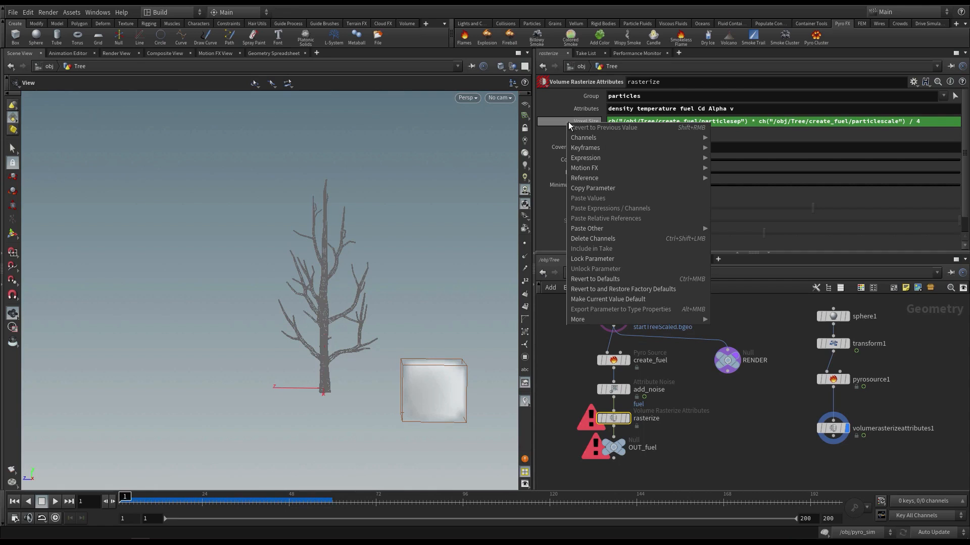
left_click(611, 188)
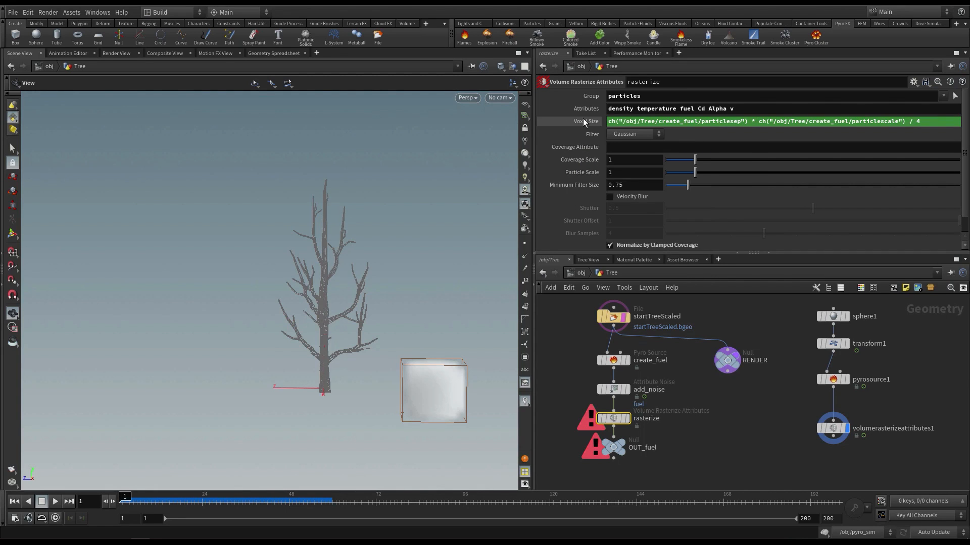
left_click(579, 120)
Link the voxel size of volumerasterizeattributes1 to the rasterize node's by pasting the copied parameter as a relative reference
left_click_drag(776, 398, 868, 447)
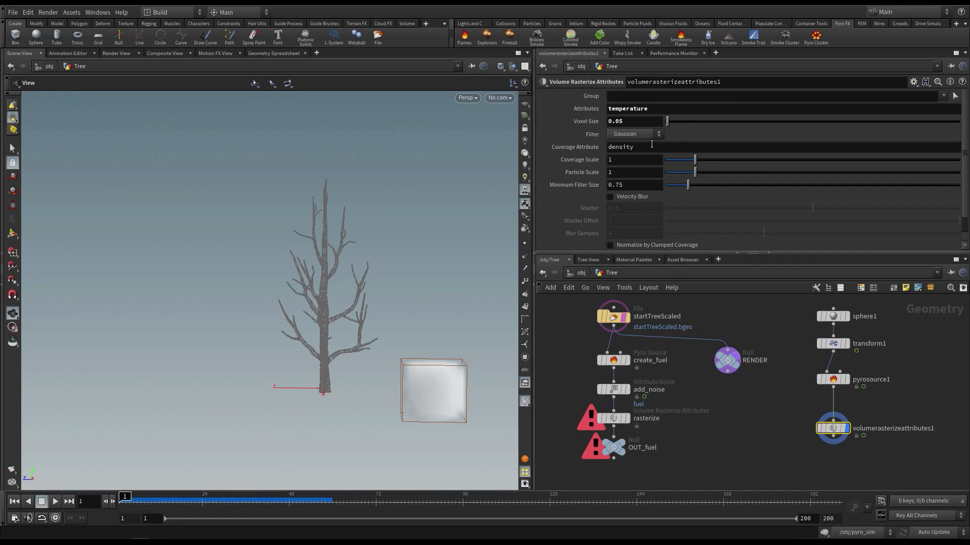
scroll(830, 434, "up", 3)
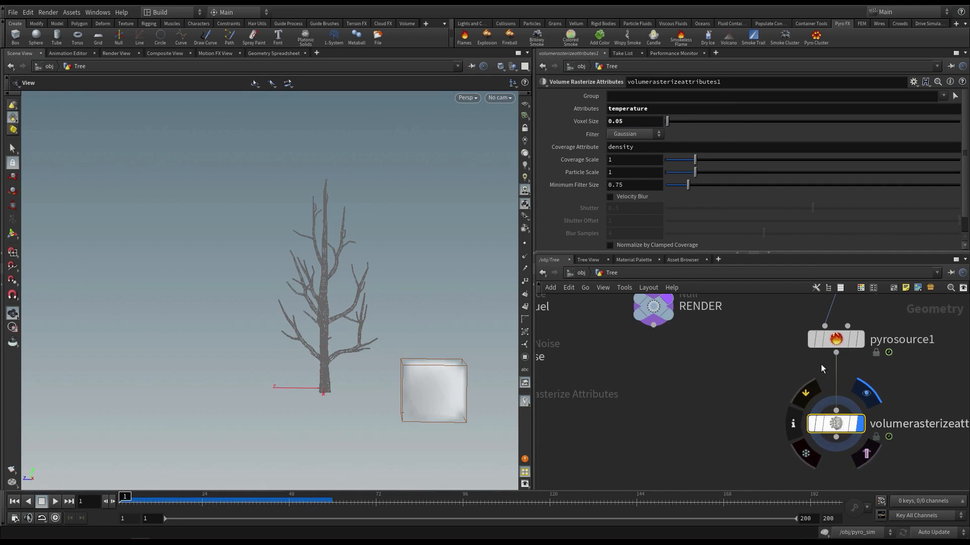
right_click(576, 125)
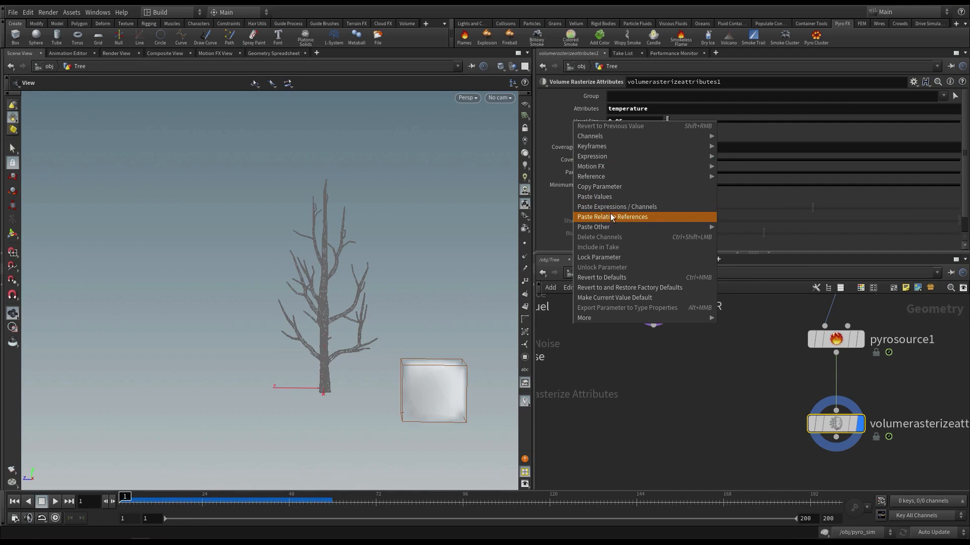
left_click(639, 219)
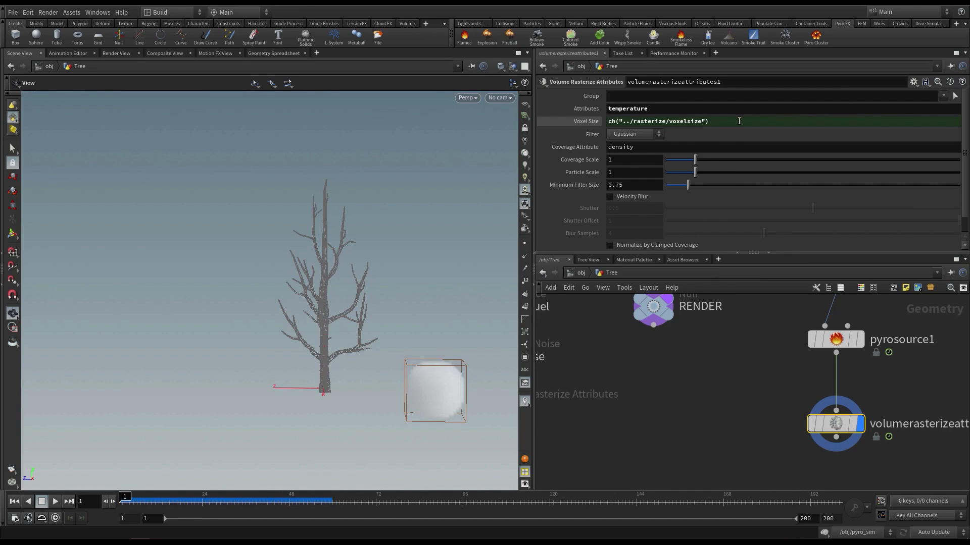
scroll(665, 358, "down", 1)
middle_click_drag(669, 358, 728, 381)
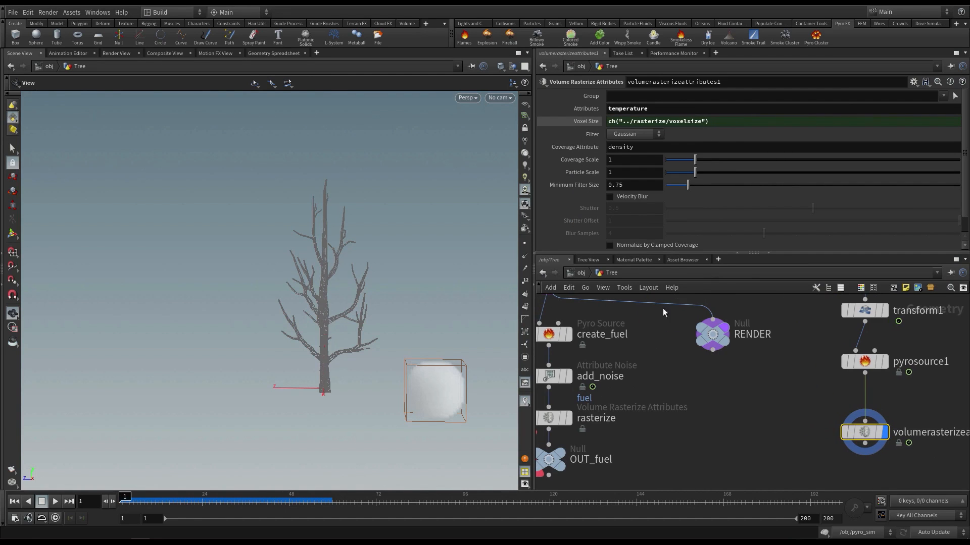
left_click(568, 120)
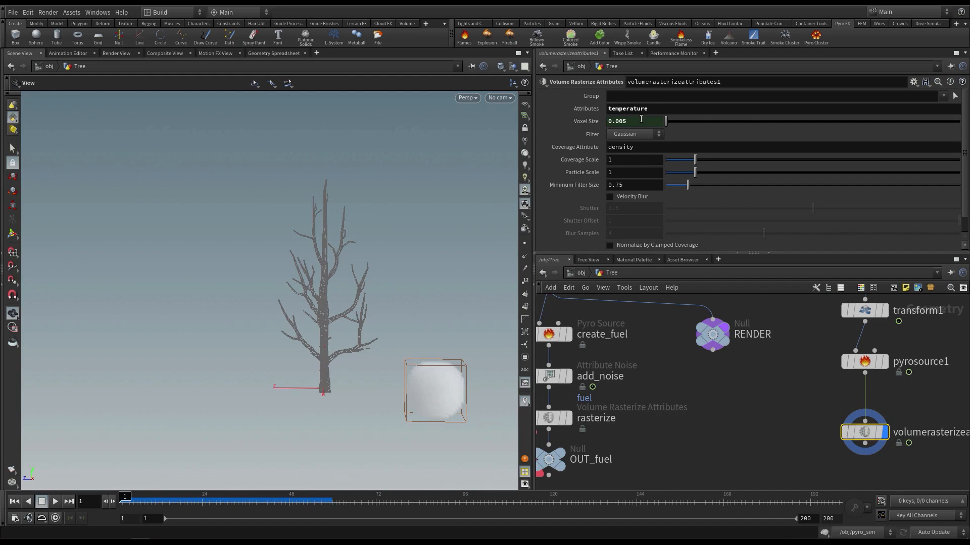
left_click(581, 121)
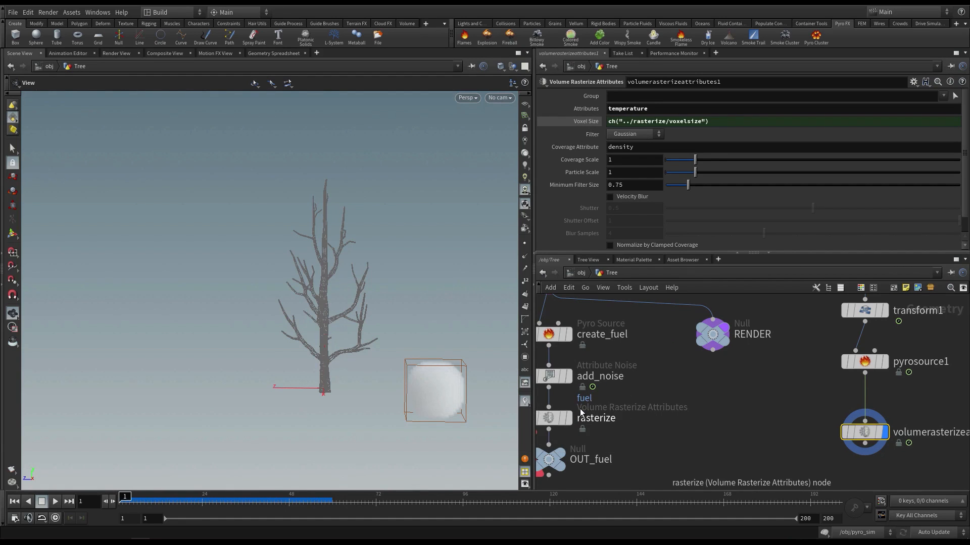
Enable Normalize by Clamped Coverage on volumerasterizeattributes1 and inspect the sphere volume beside the tree
scroll(451, 355, "down", 1)
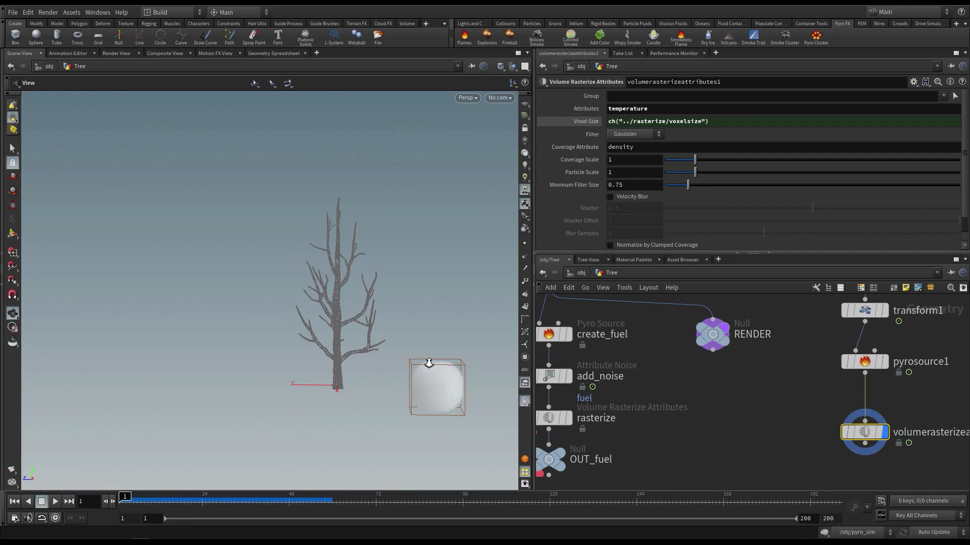
middle_click_drag(749, 461, 717, 453)
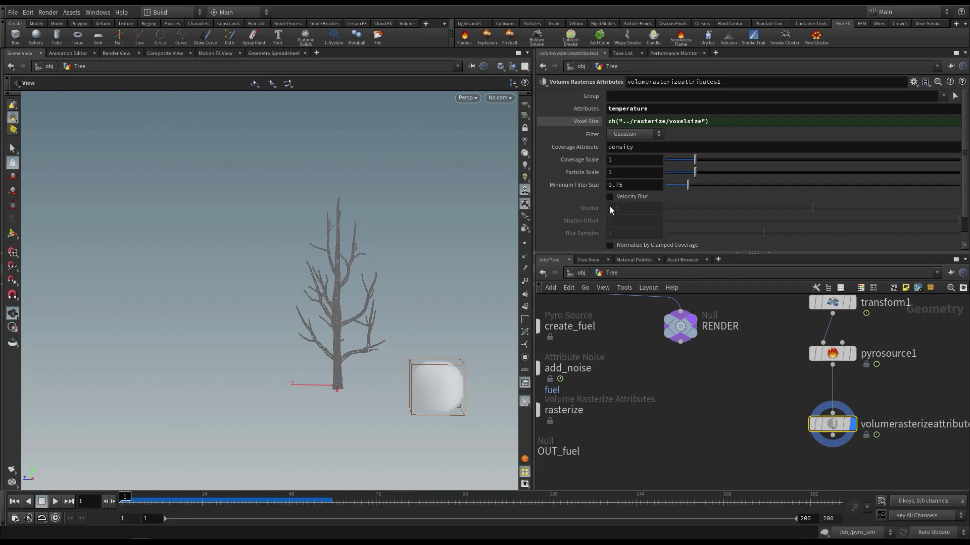
scroll(581, 218, "down", 1)
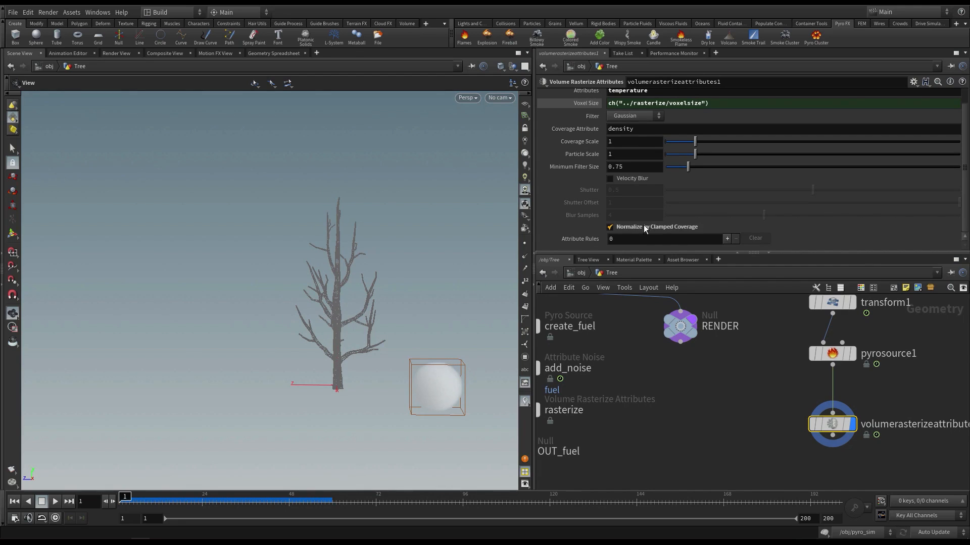
left_click(623, 226)
scroll(434, 349, "up", 1)
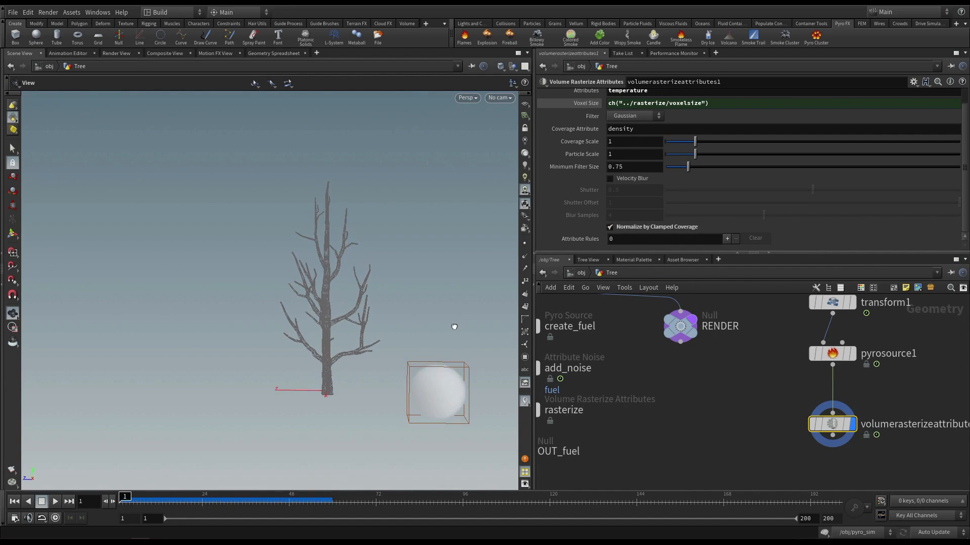
middle_click_drag(461, 370, 461, 340)
left_click_drag(448, 355, 453, 339)
scroll(453, 338, "down", 1)
middle_click_drag(453, 338, 448, 348)
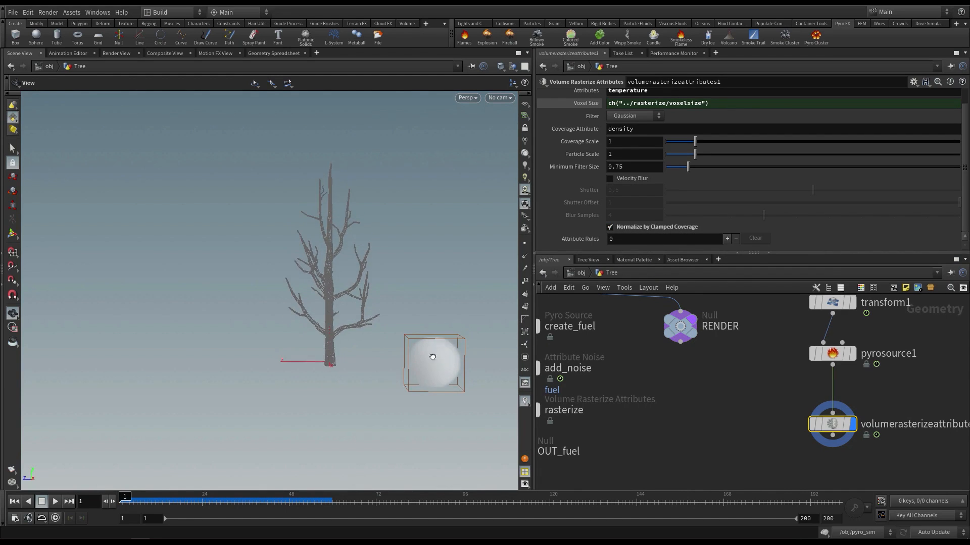
left_click_drag(432, 352, 432, 343)
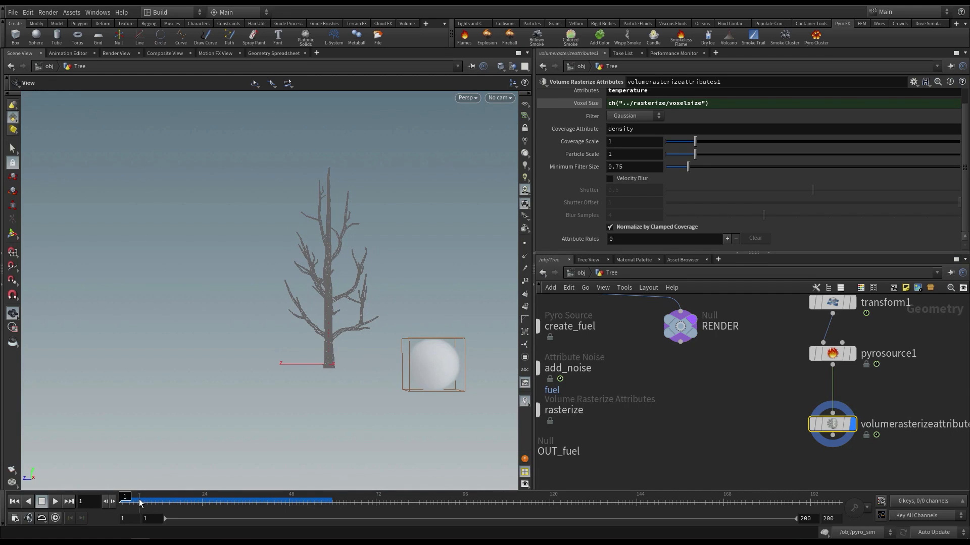
Disable dynamics simulation and scrub the timeline to check the sphere volume's animation, returning to frame 1
mouse_move(139, 500)
left_mouse_down()
mouse_move(182, 503)
mouse_move(123, 511)
left_mouse_up()
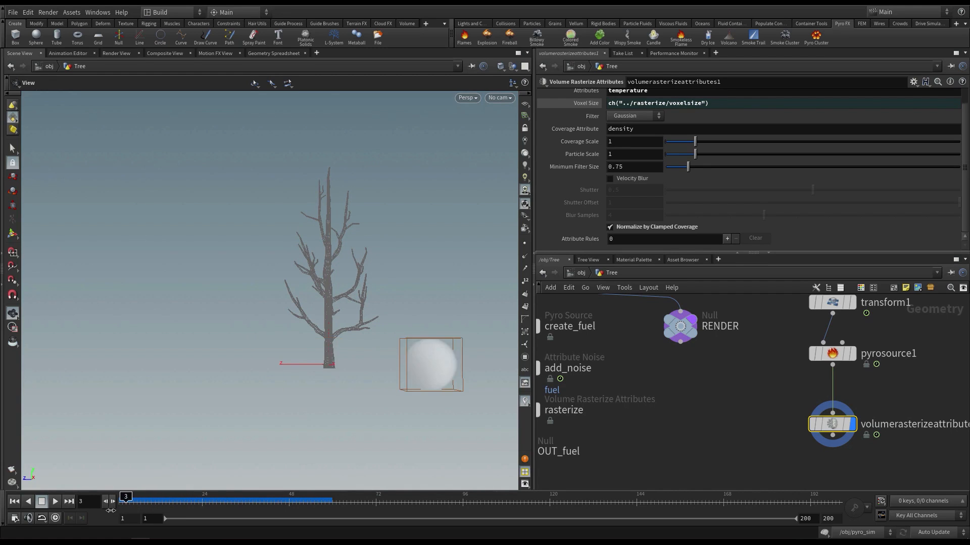
left_click(825, 533)
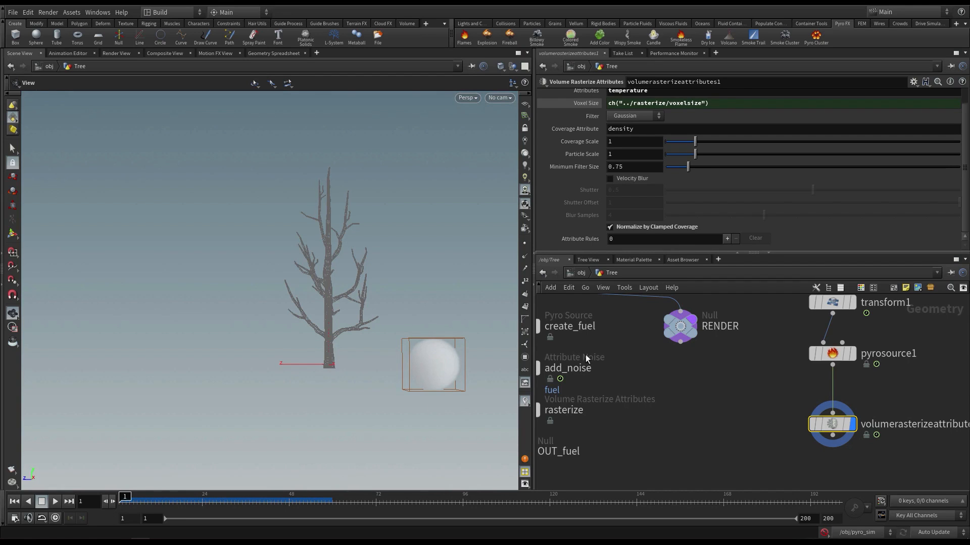
key("Up")
left_click_drag(314, 504, 102, 500)
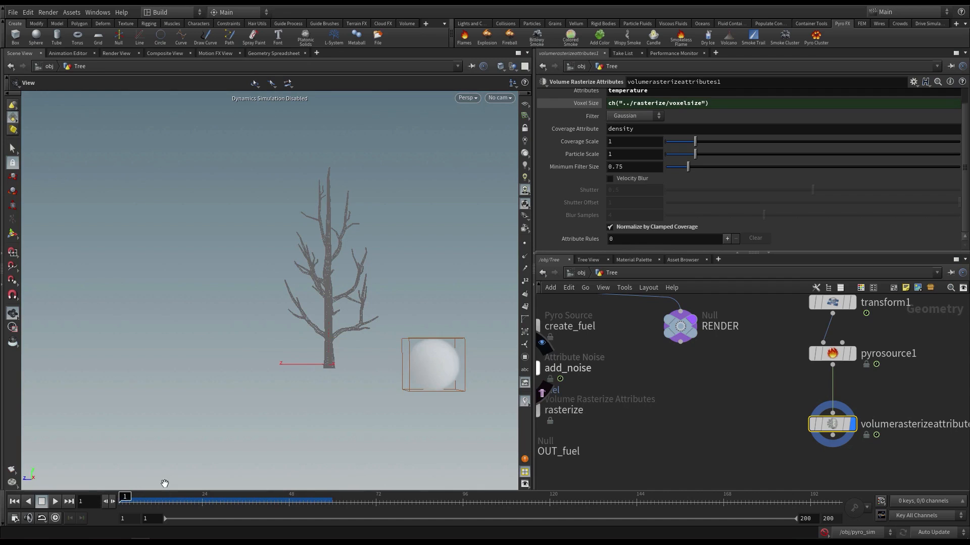
Review the size choices for the Time Dependent Badge in the network view's display options and close the options
middle_click_drag(749, 391, 718, 408)
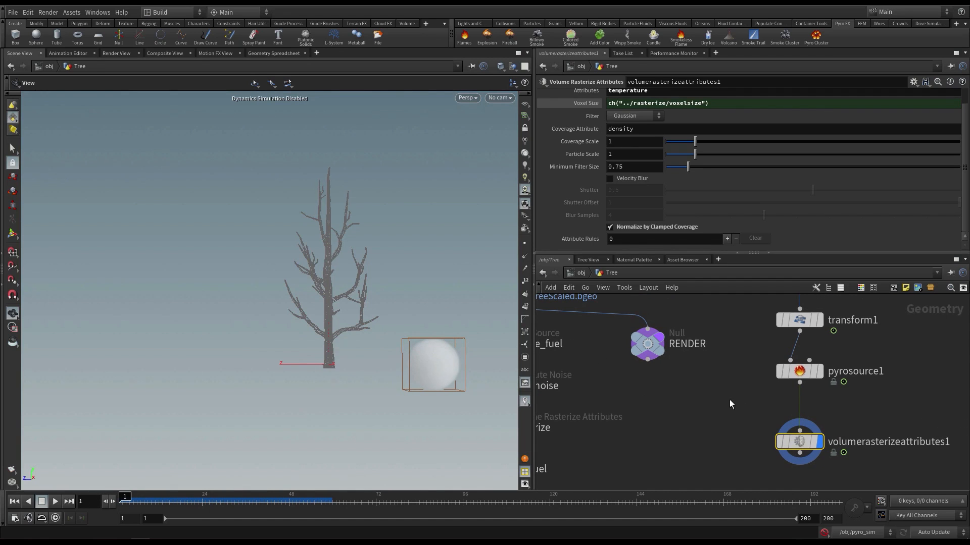
middle_click_drag(766, 373, 758, 373)
left_click_drag(791, 372, 792, 381)
mouse_move(841, 357)
middle_mouse_down()
mouse_move(823, 358)
mouse_move(854, 352)
middle_mouse_up()
scroll(799, 334, "up", 2)
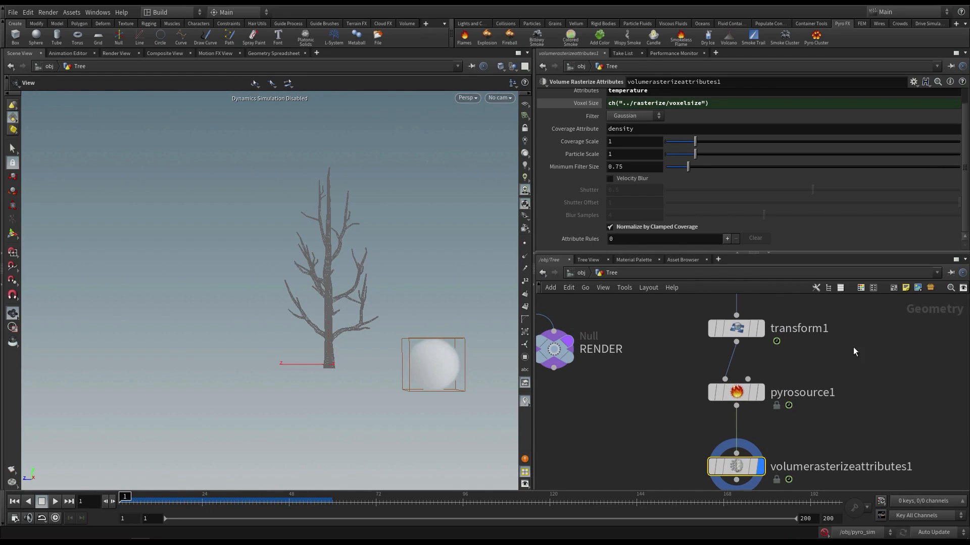
key("d")
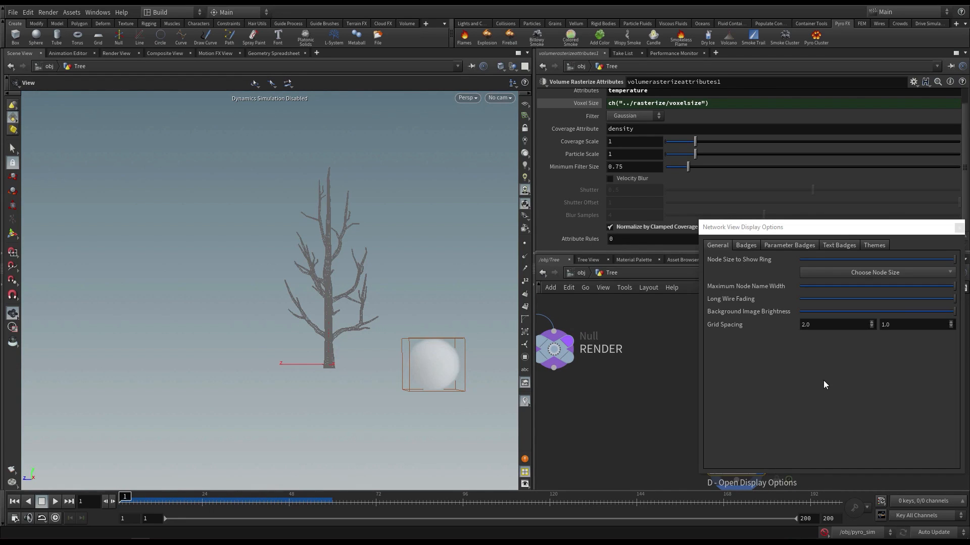
left_click(746, 246)
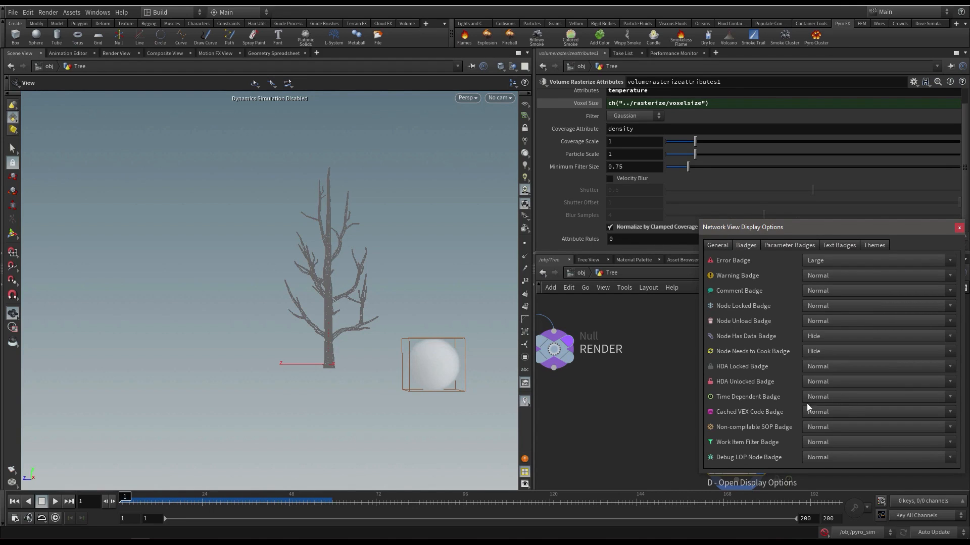
left_click(826, 396)
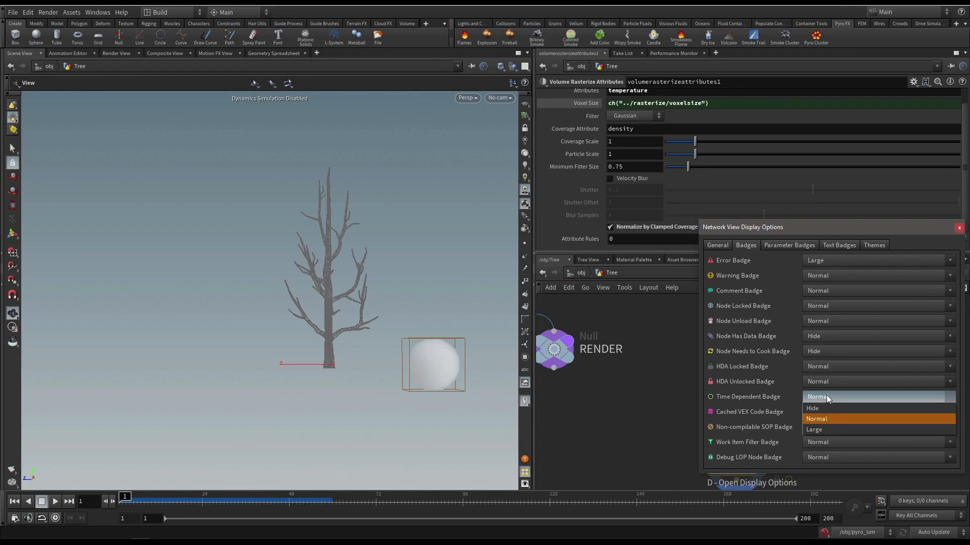
left_click(826, 396)
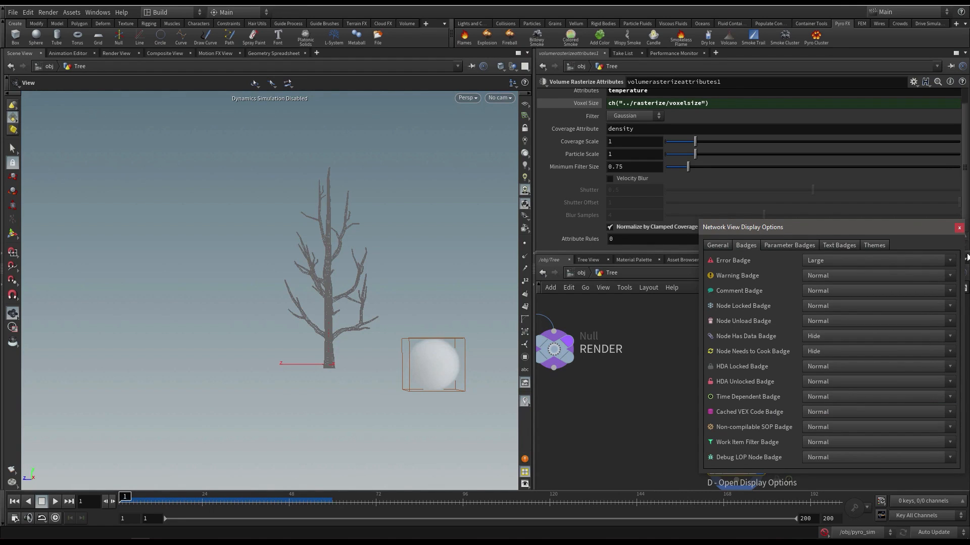
left_click(959, 228)
scroll(793, 374, "down", 2)
middle_click_drag(813, 361, 808, 388)
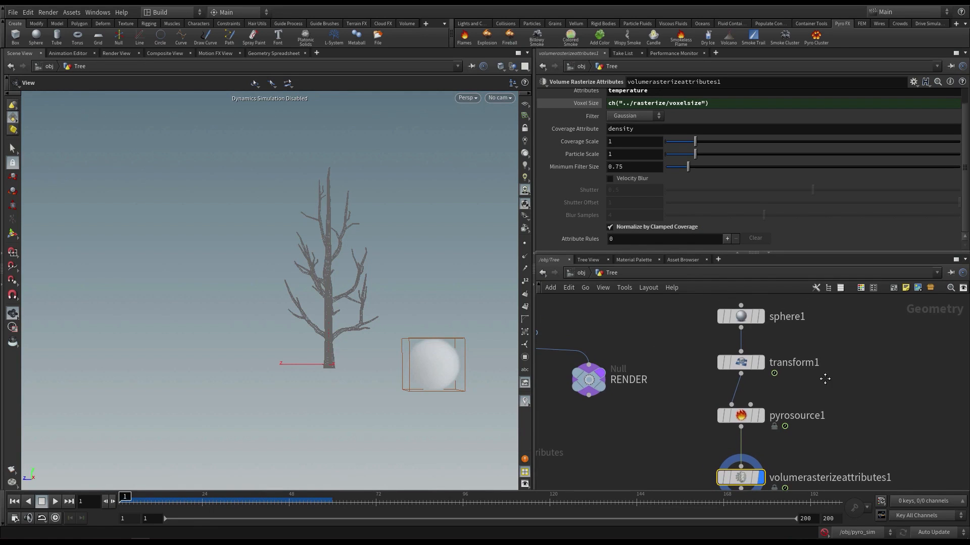
scroll(850, 399, "down", 1)
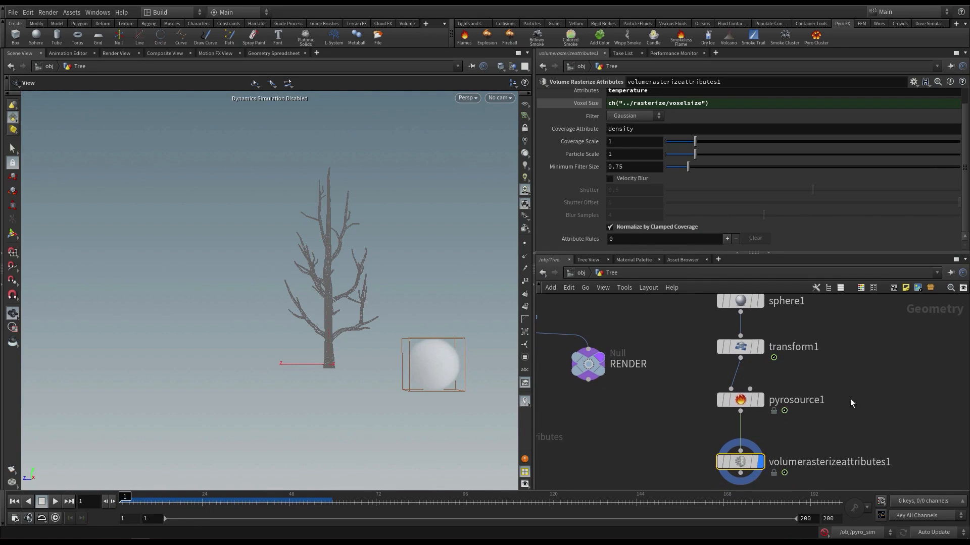
Inspect transform1 and scrub the timeline to frame 21 to check how the nodes below it follow the animation
scroll(846, 383, "down", 2)
left_click(753, 354)
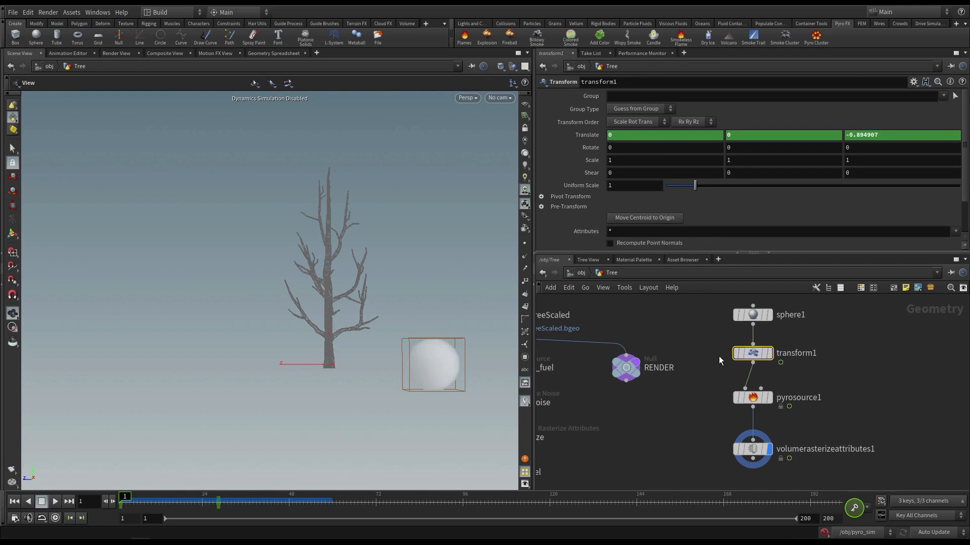
left_click_drag(176, 499, 192, 499)
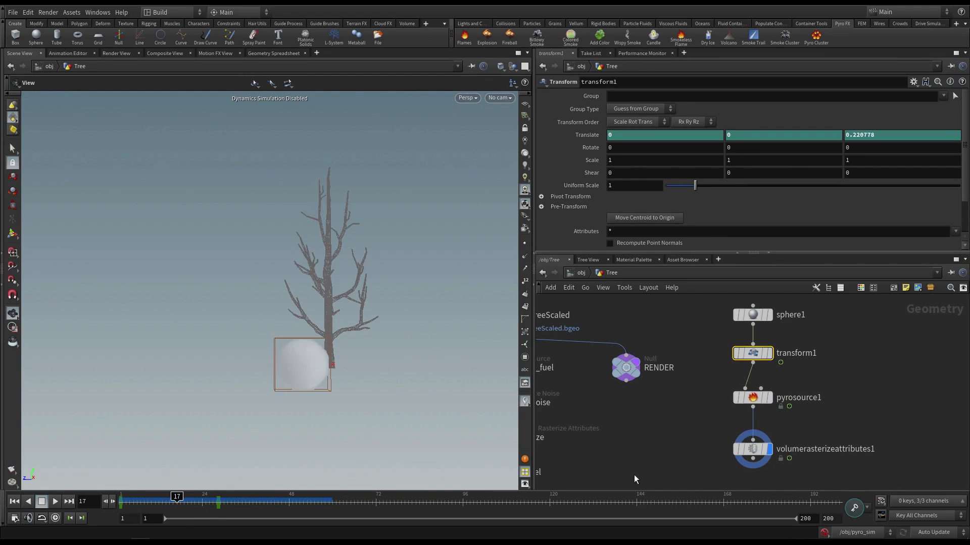
left_click_drag(714, 394, 805, 470)
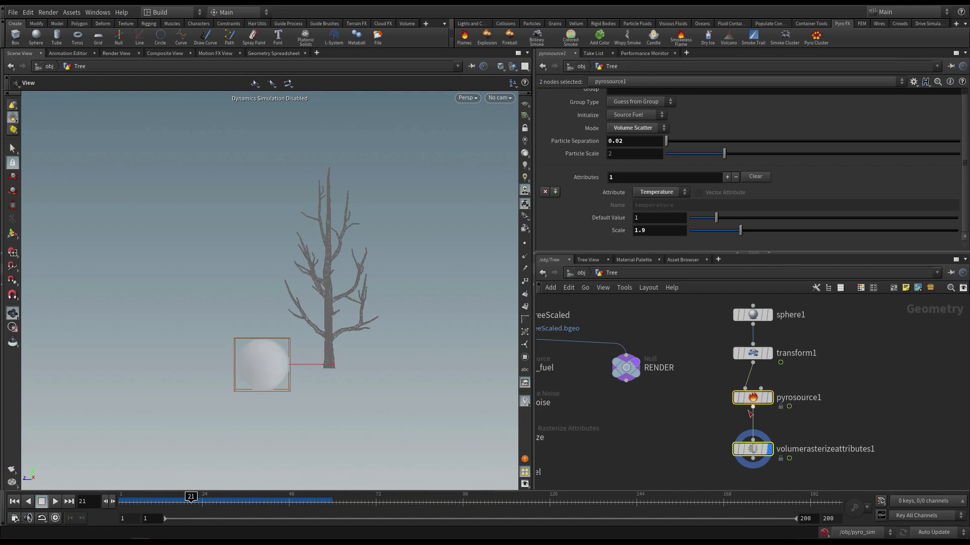
Move transform1 below volumerasterizeattributes1, reconnecting sphere1 to pyrosource1, display it and scrub the animation back to frame 1
left_click_drag(753, 353, 863, 402)
left_click_drag(740, 389, 733, 360)
left_click(750, 439)
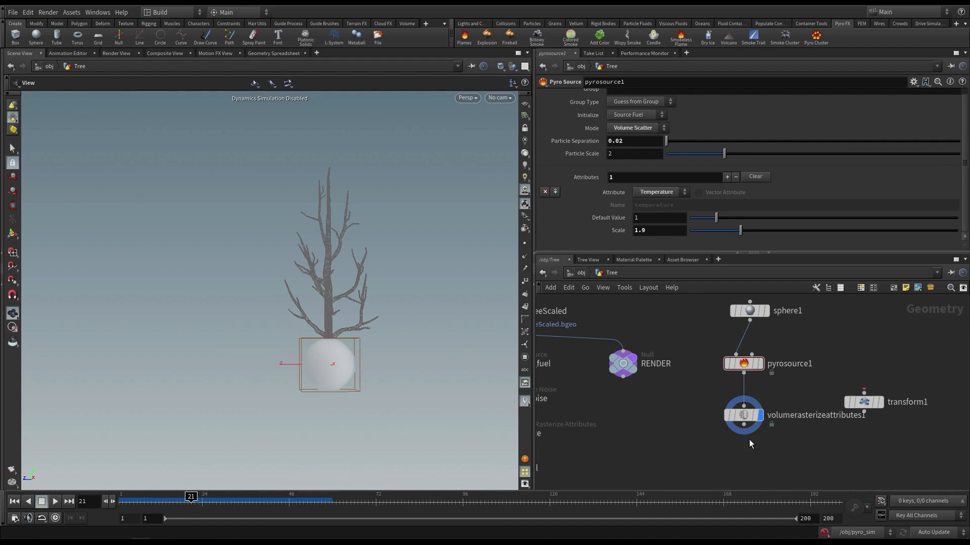
left_click_drag(744, 426, 744, 466)
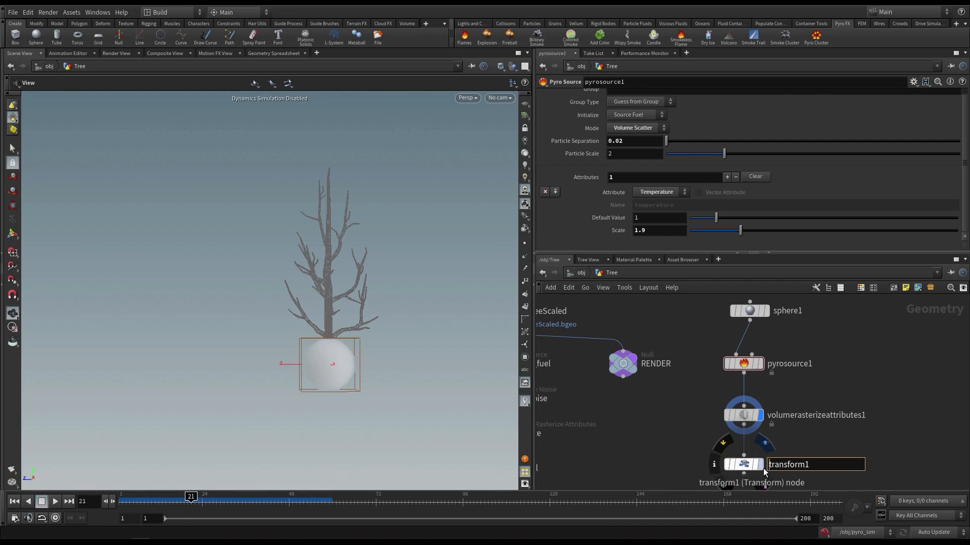
left_click(761, 464)
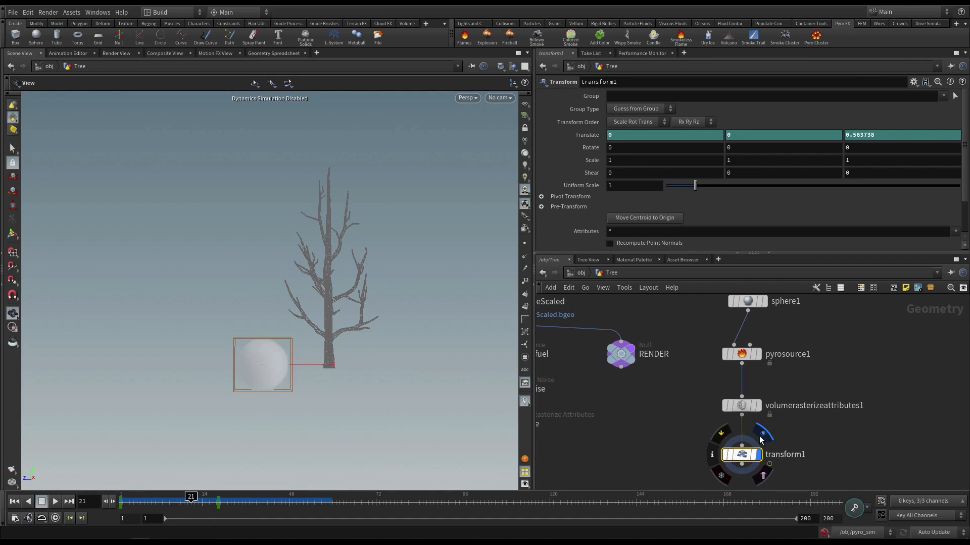
scroll(813, 433, "down", 2)
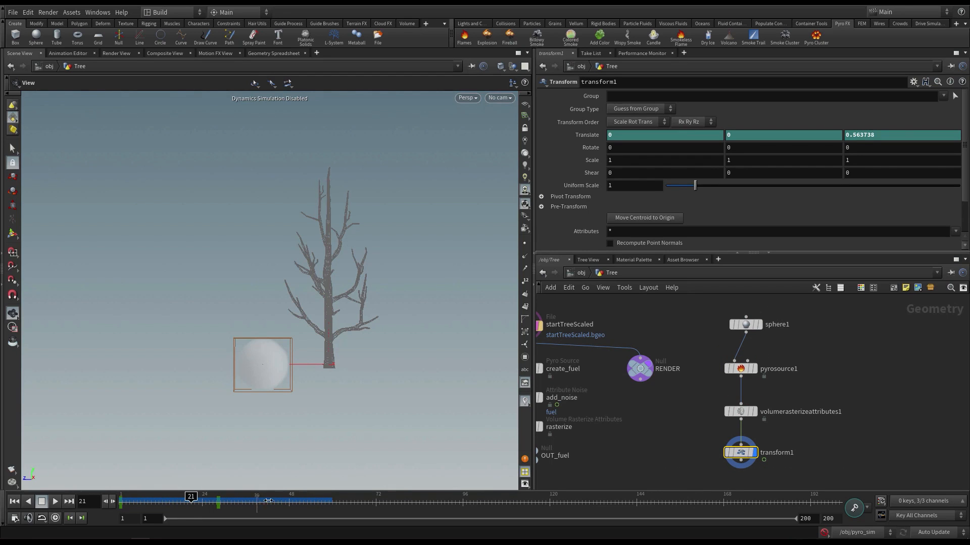
left_click_drag(268, 500, 63, 510)
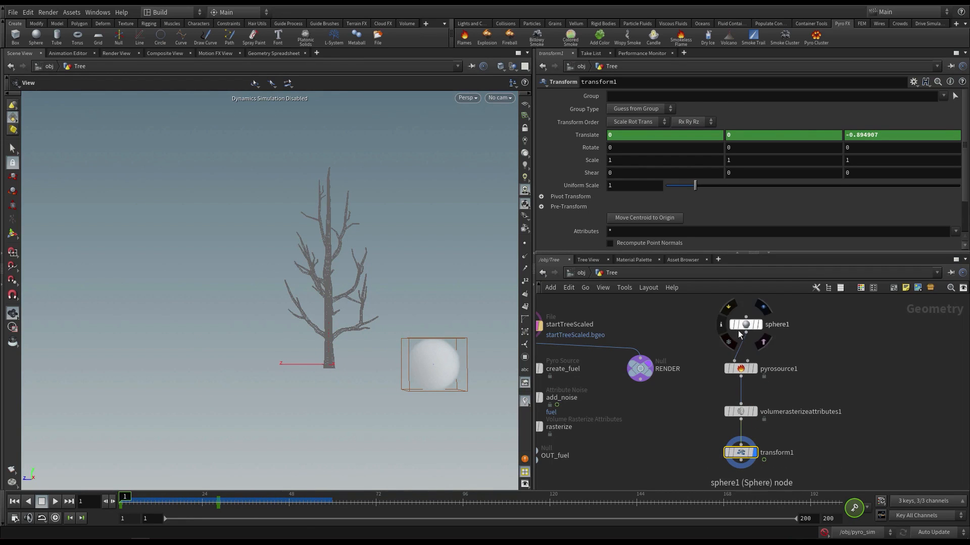
Try placing transform1 back between sphere1 and pyrosource1, with volumerasterizeattributes1 as the displayed node
left_click_drag(745, 326, 741, 335)
middle_click_drag(784, 439, 791, 444)
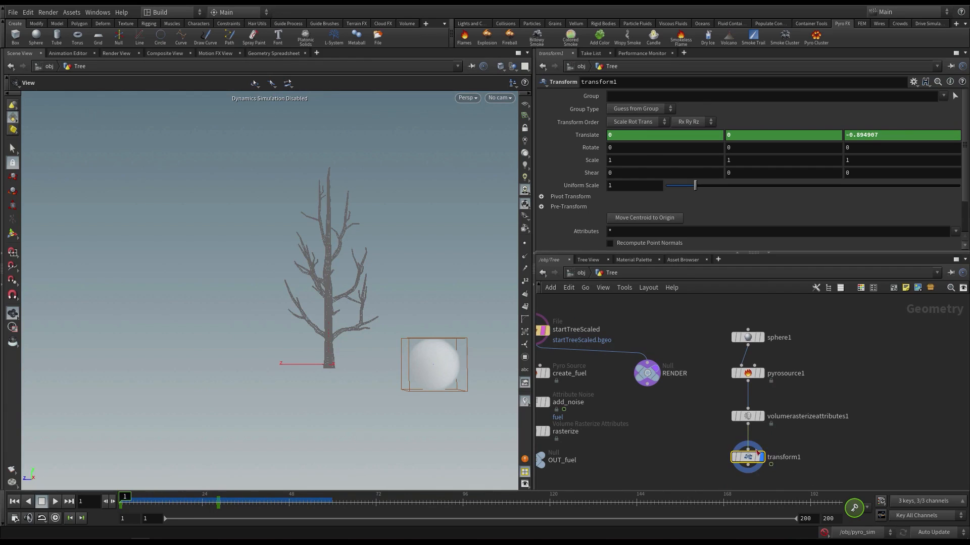
left_click_drag(750, 458, 754, 457)
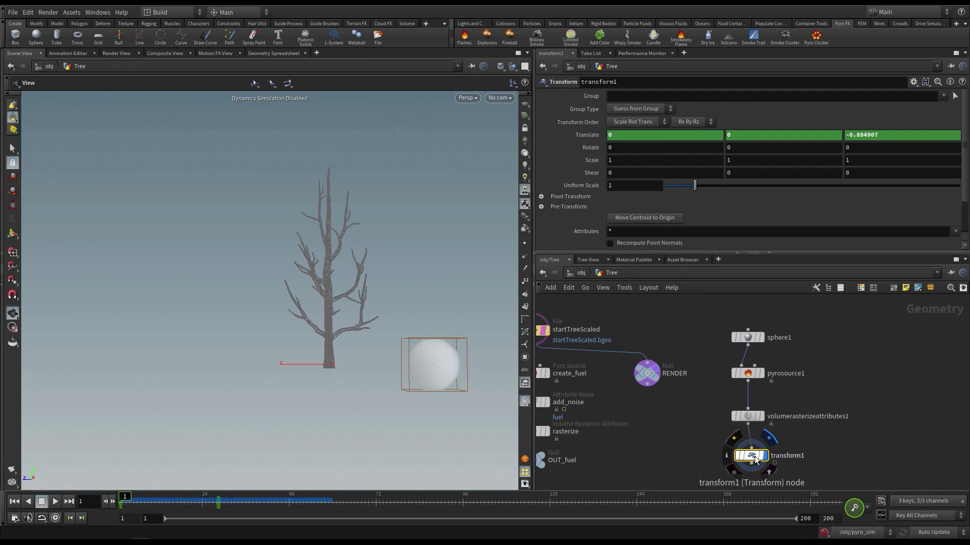
left_click_drag(750, 455, 752, 358)
left_click(748, 446)
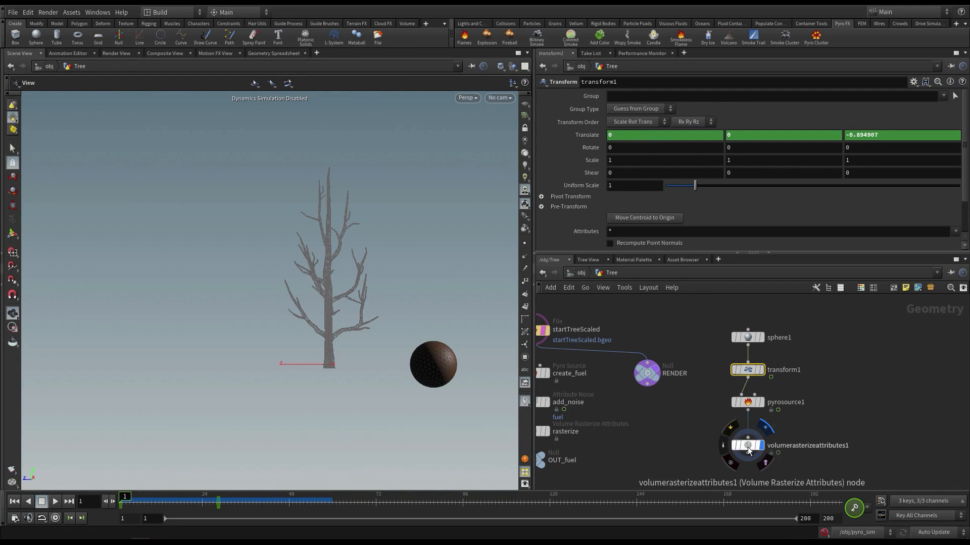
Pull transform1 out from above pyrosource1 and reinsert it below volumerasterizeattributes1
left_click_drag(750, 372, 835, 474)
mouse_move(749, 454)
left_mouse_down()
mouse_move(847, 463)
mouse_move(749, 488)
mouse_move(749, 440)
left_mouse_up()
left_click(846, 472)
middle_click_drag(814, 410, 807, 442)
scroll(808, 441, "down", 1)
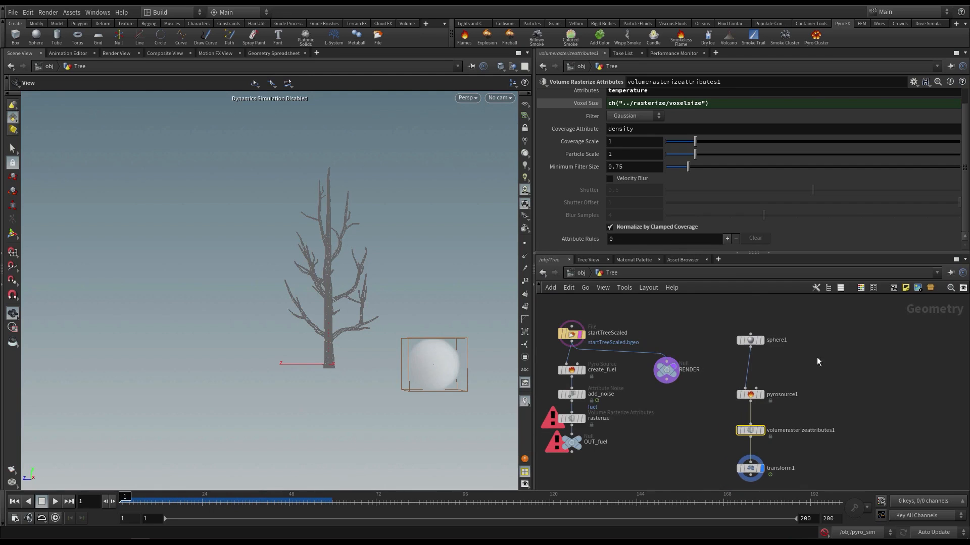
Lay out the four sphere nodes in an even column beside the tree nodes and recheck the animation, ending on frame 1
left_click_drag(809, 327, 732, 490)
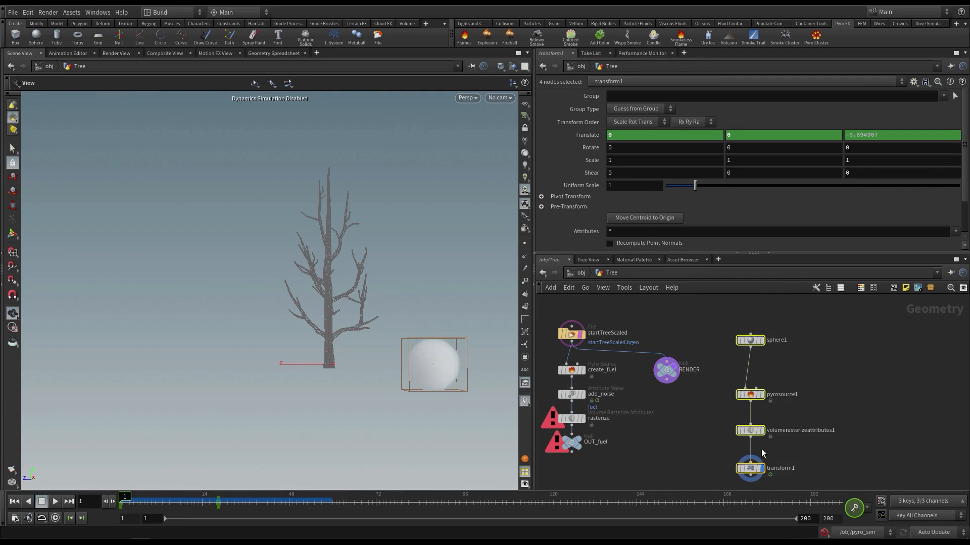
key("shift+l")
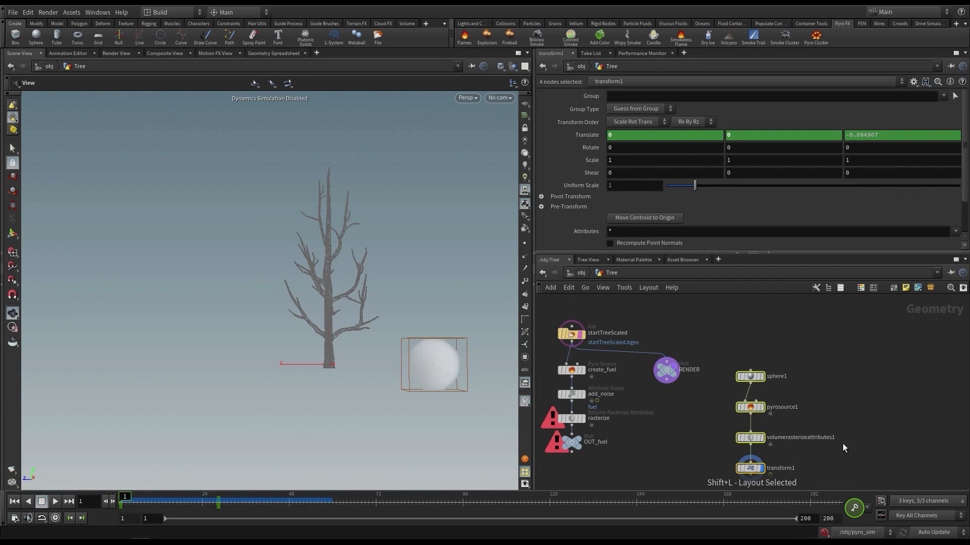
middle_click_drag(842, 443, 848, 413)
left_click(847, 416)
left_click_drag(787, 453, 733, 343)
left_click_drag(757, 438, 761, 397)
left_click(780, 431)
middle_click_drag(781, 433, 781, 449)
mouse_move(765, 446)
middle_mouse_down()
mouse_move(775, 467)
mouse_move(779, 434)
middle_mouse_up()
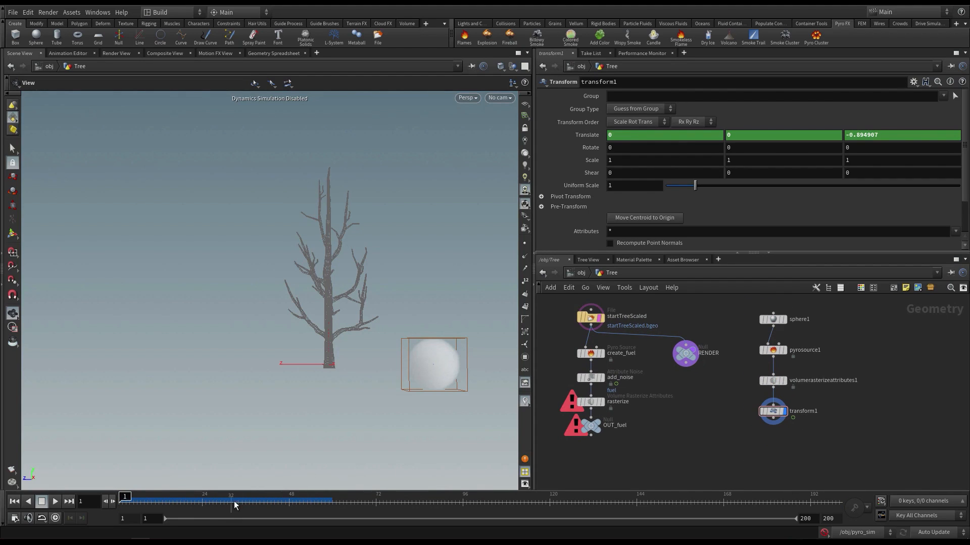
left_click_drag(234, 503, 81, 509)
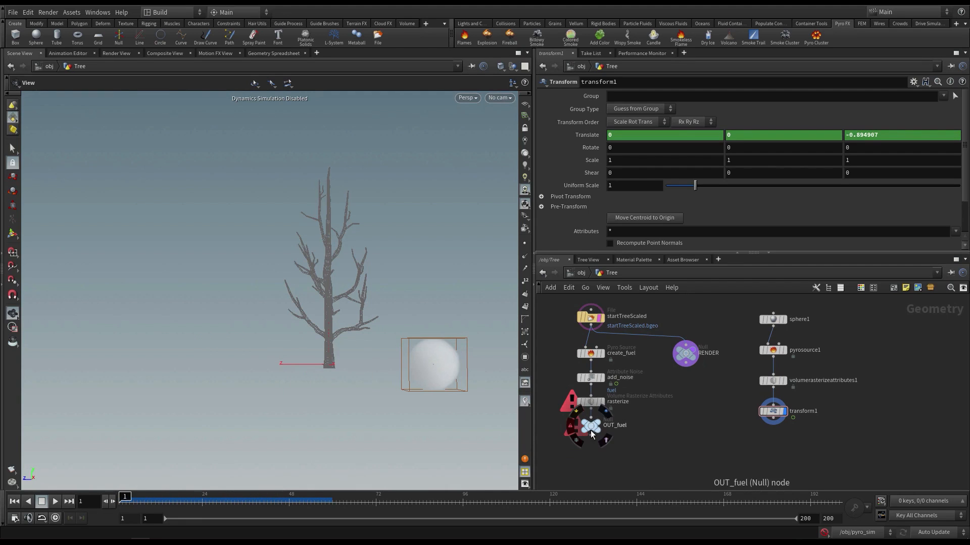
Duplicate the OUT_fuel null below transform1 and rename the copy OUT_temperature
left_click_drag(592, 434, 833, 444, "alt")
left_click(807, 439)
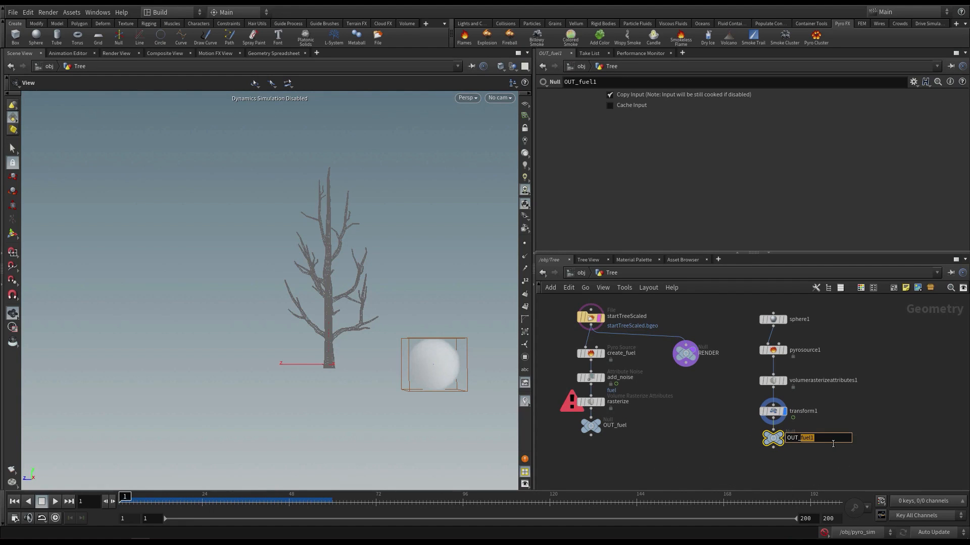
type("temperature")
key("Return")
middle_click_drag(718, 438, 726, 445)
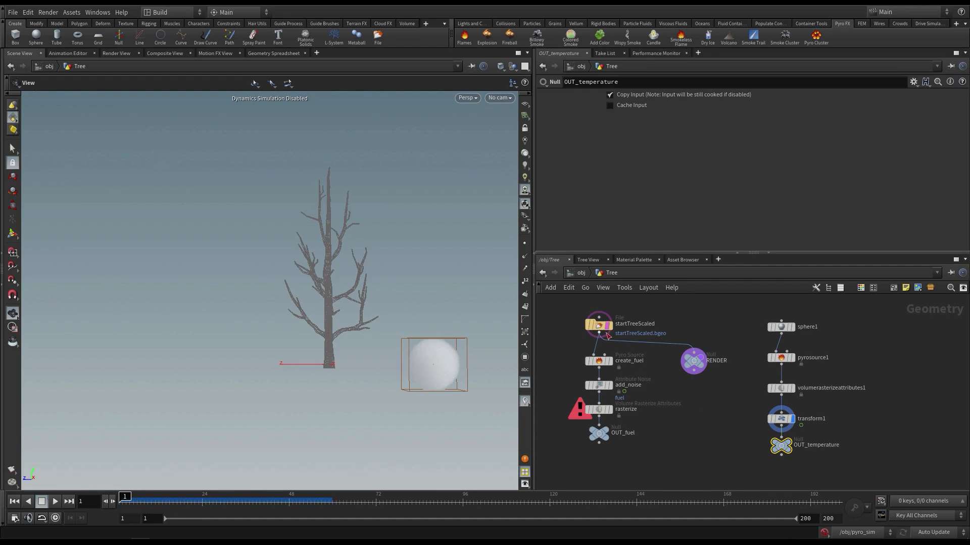
Display the startTreeScaled node and re-enable the dynamics simulation
left_click(610, 326)
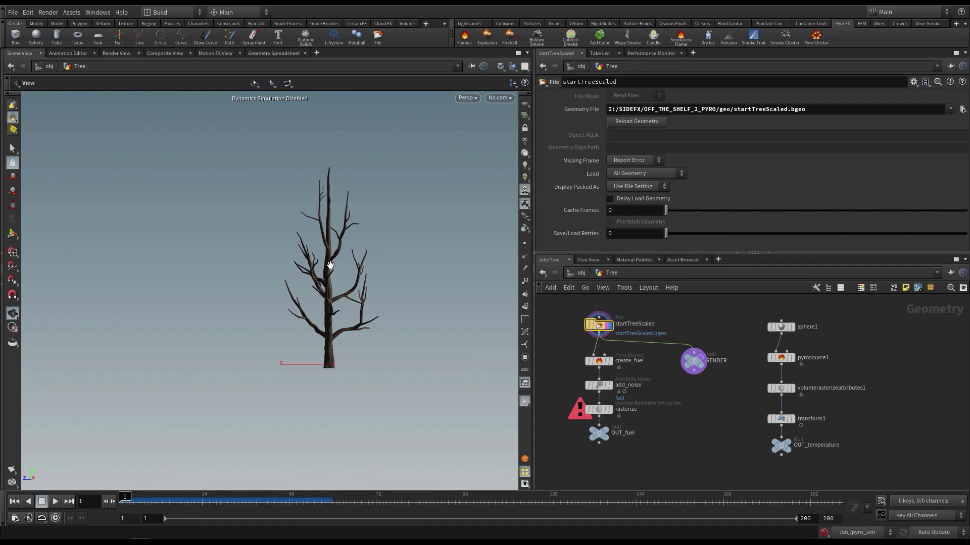
left_click(825, 533)
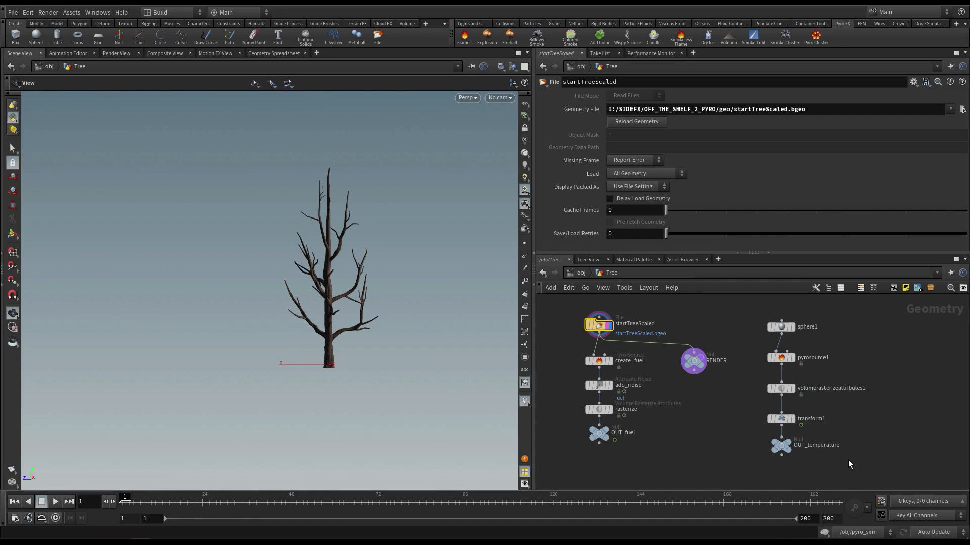
Open the pyro_sim network, play the first few frames of the simulation and return to frame 1
scroll(865, 425, "down", 1)
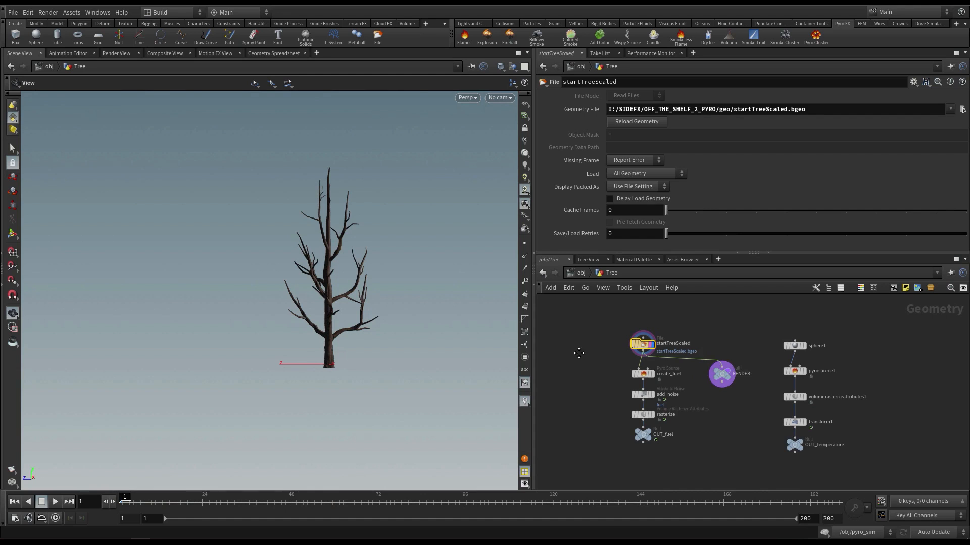
key("u")
left_click(672, 399)
double_click(671, 399)
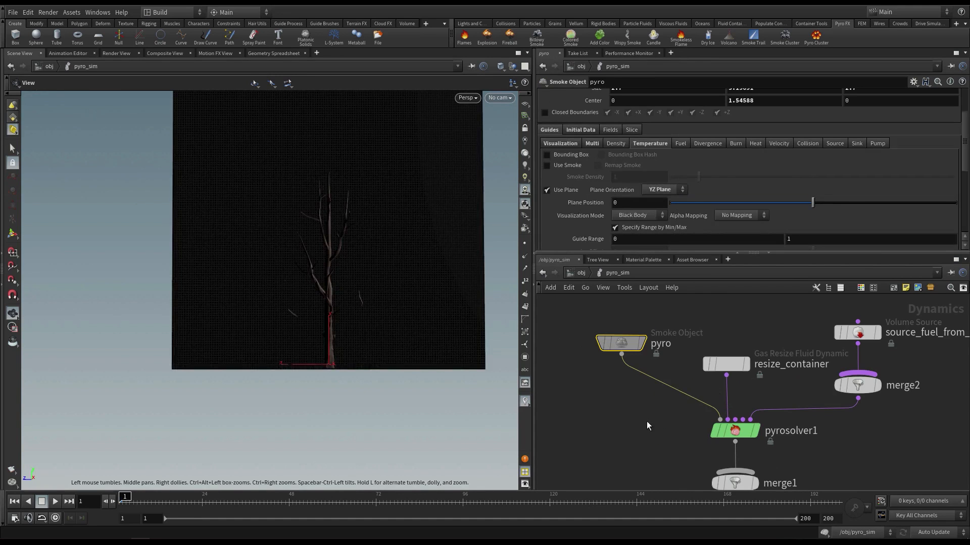
left_click(646, 426)
scroll(353, 243, "down", 5)
key("Up")
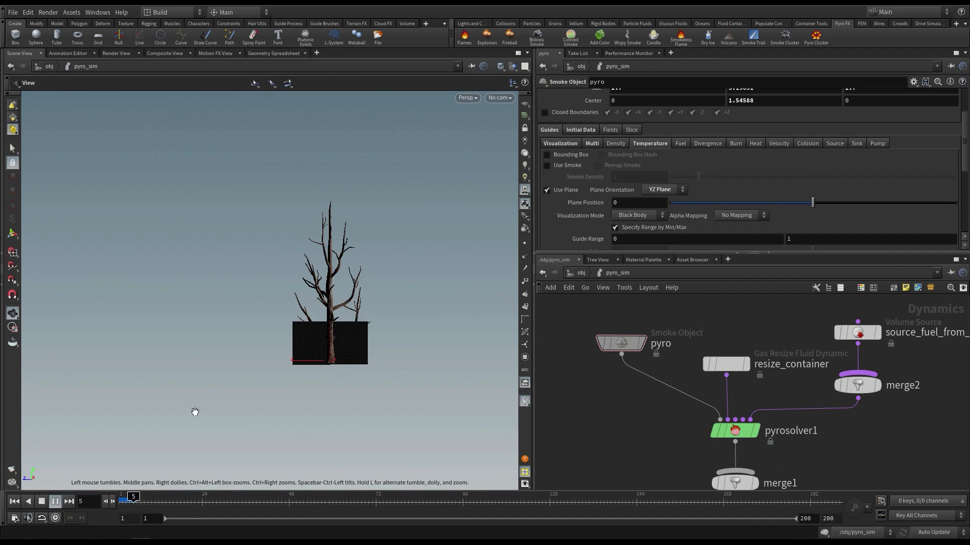
left_click(42, 502)
left_click(14, 501)
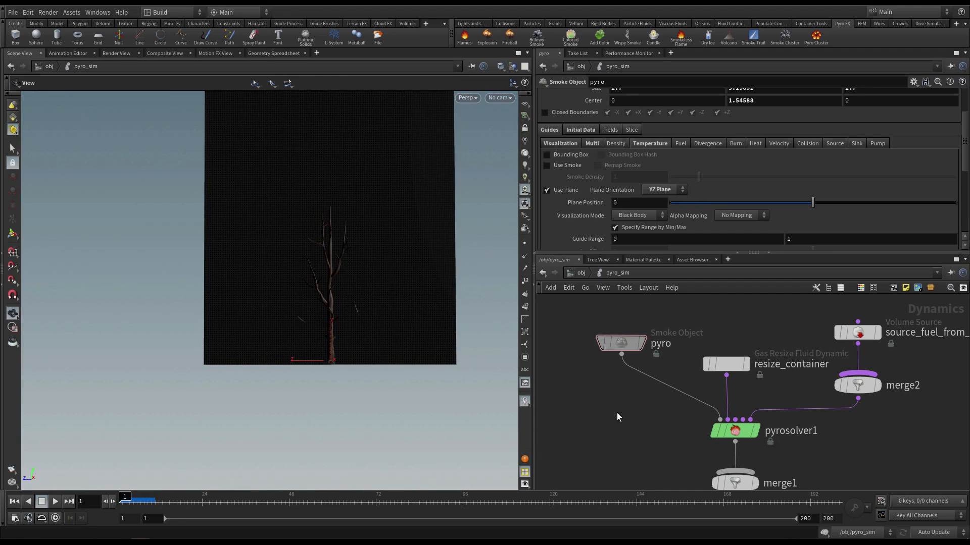
Add a Volume Source node beside source_fuel_from_Tree and connect its output to merge2
scroll(630, 426, "down", 4)
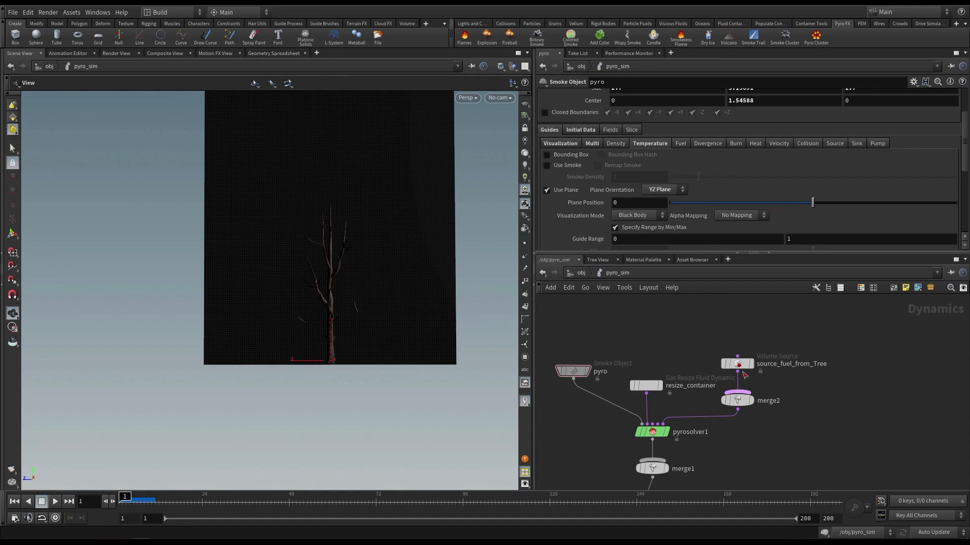
left_click_drag(752, 362, 735, 353)
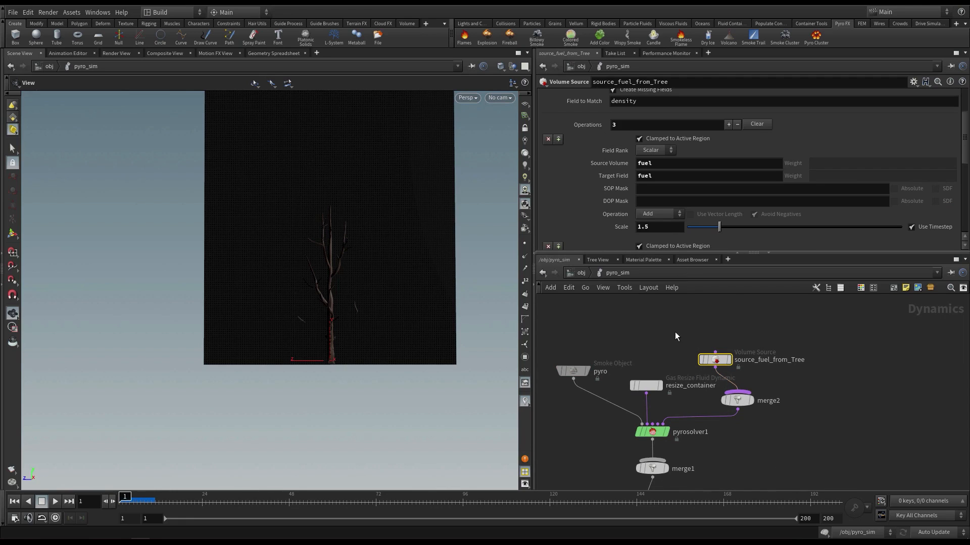
key("Tab")
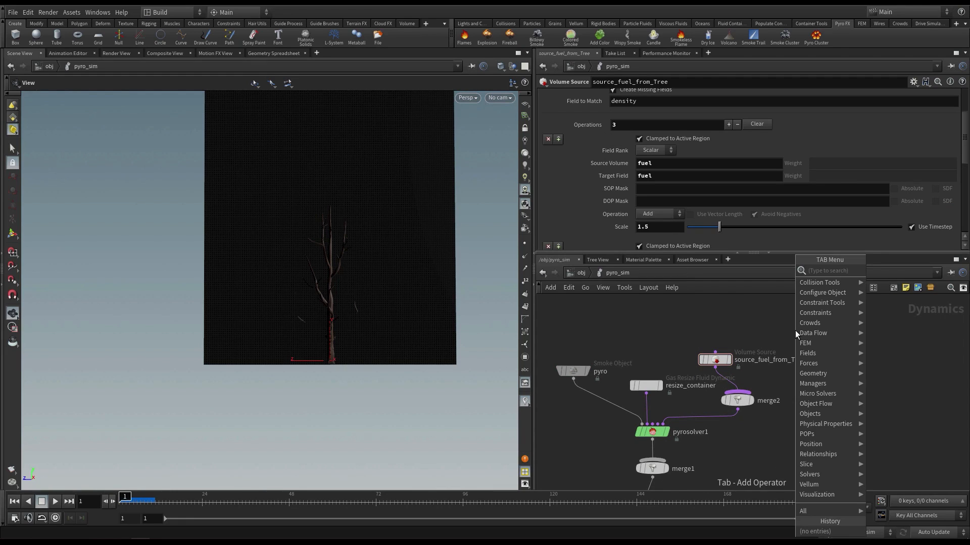
type("volum")
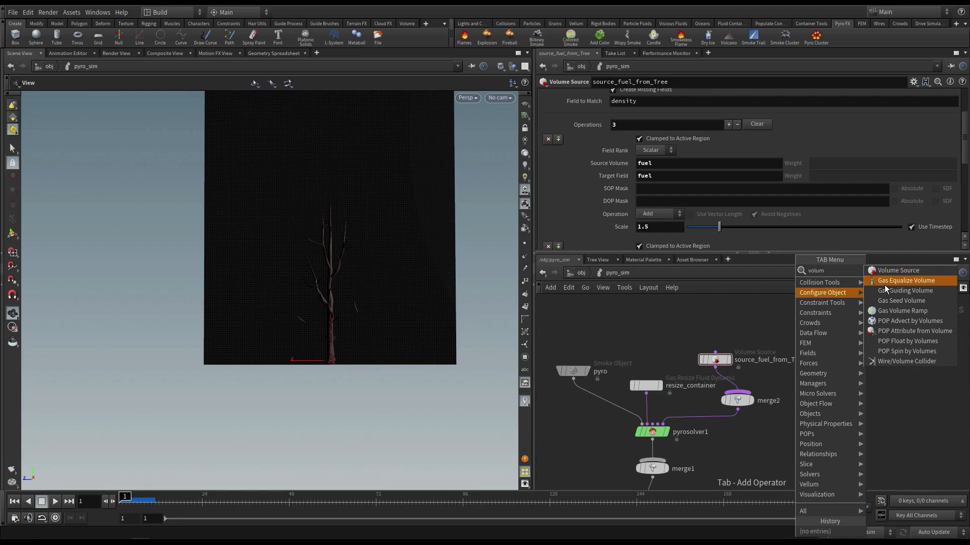
left_click(898, 271)
left_click(862, 365)
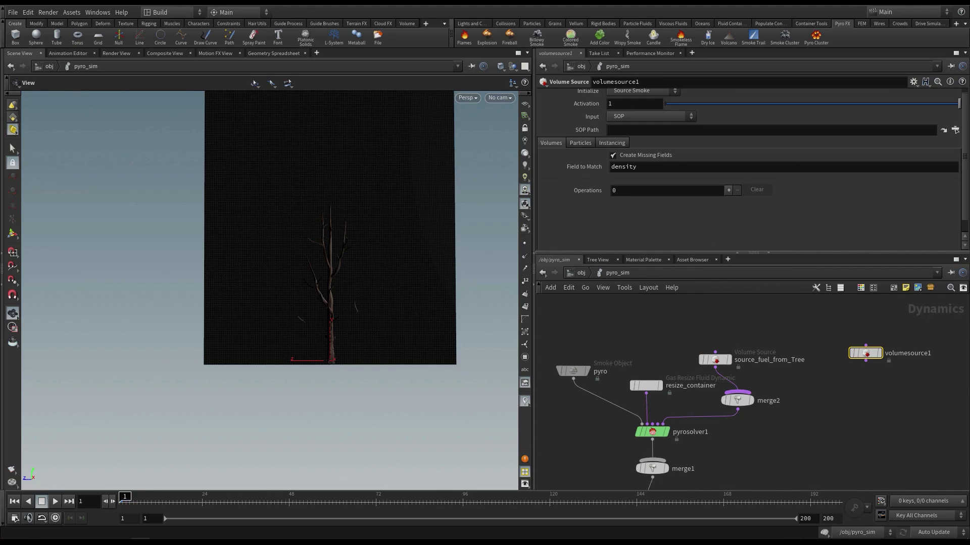
left_click(866, 360)
left_click(738, 391)
Rename the new volume source node volumesource1_temp
left_click(674, 83)
type("_")
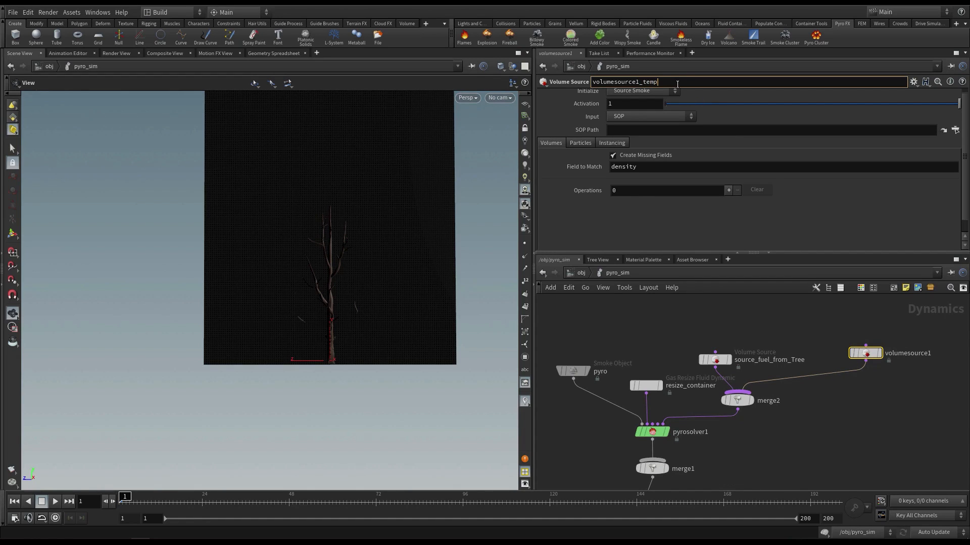
type("temp")
key("Return")
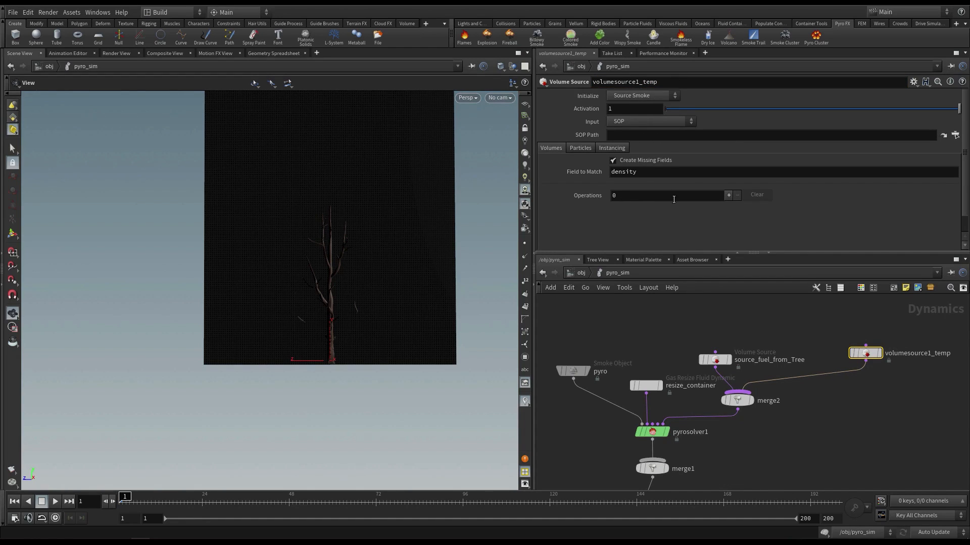
Set the SOP Path of volumesource1_temp to /obj/Tree/OUT_temperature
left_click(650, 135)
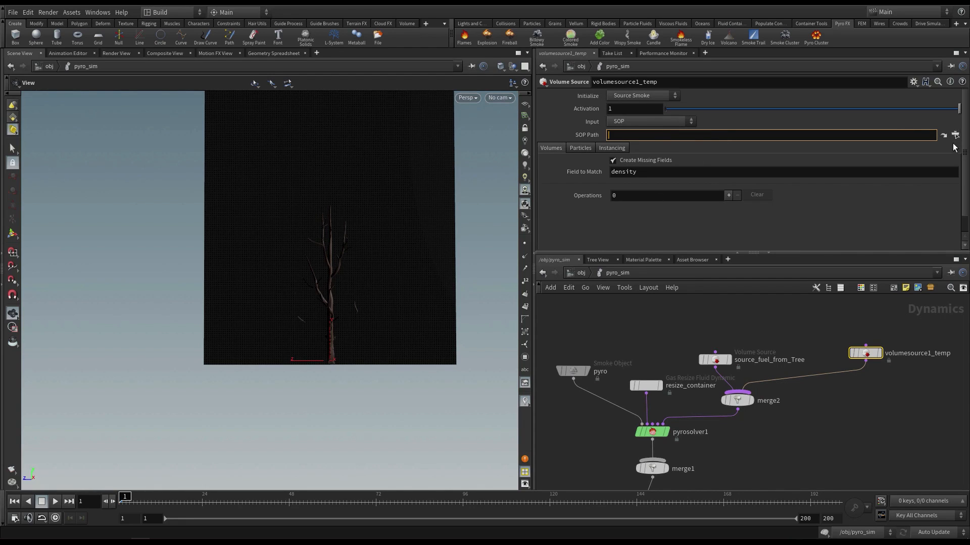
left_click(955, 134)
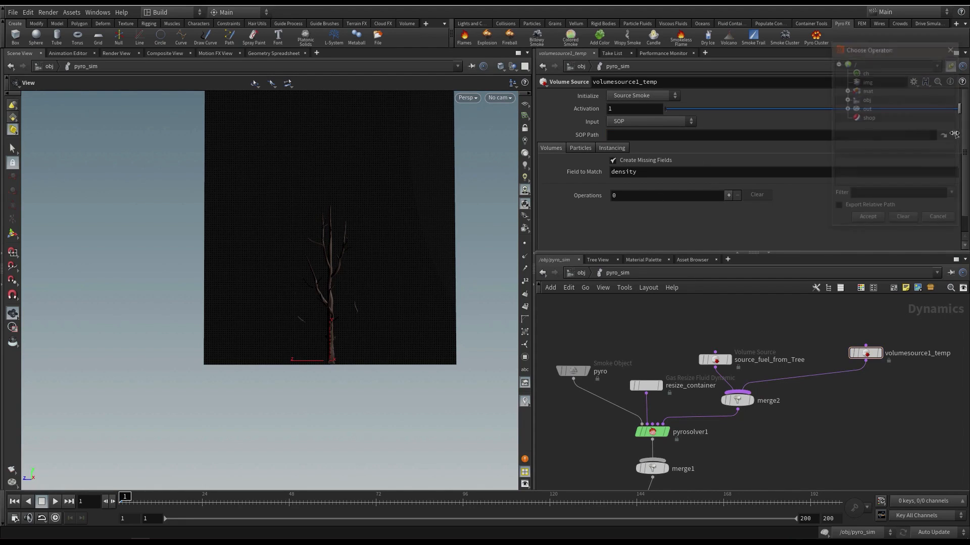
left_click(847, 100)
left_click(856, 109)
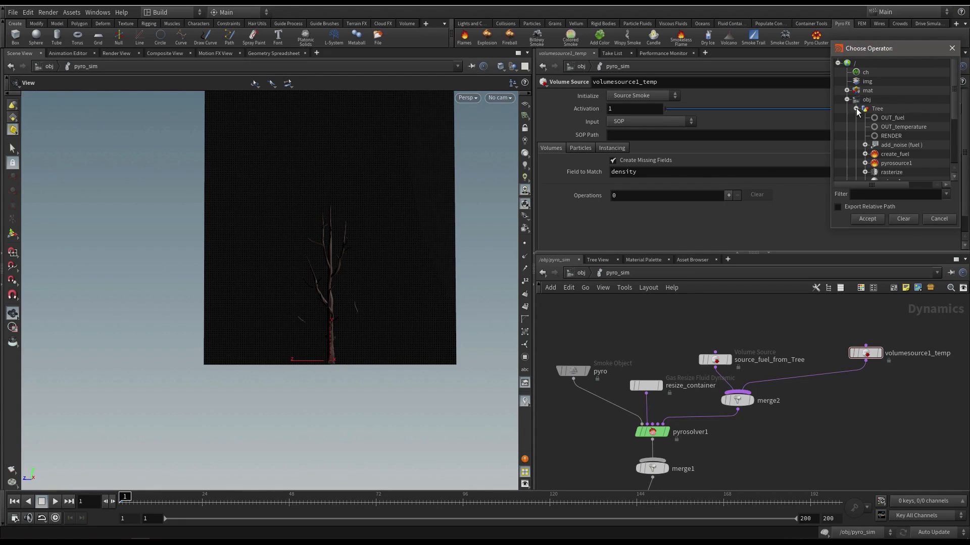
left_click(903, 127)
left_click(867, 219)
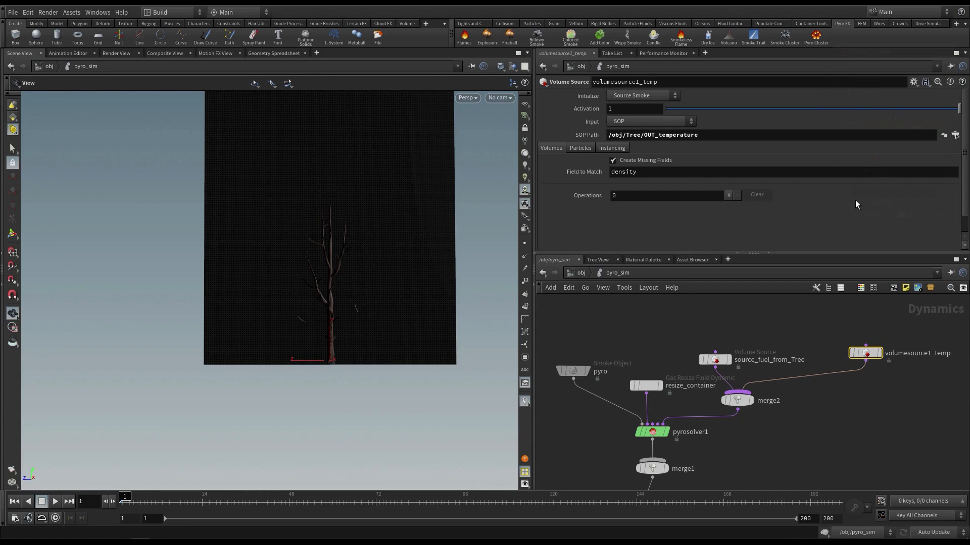
Add one operation to volumesource1_temp and set its Source Volume to temperature
left_click(728, 195)
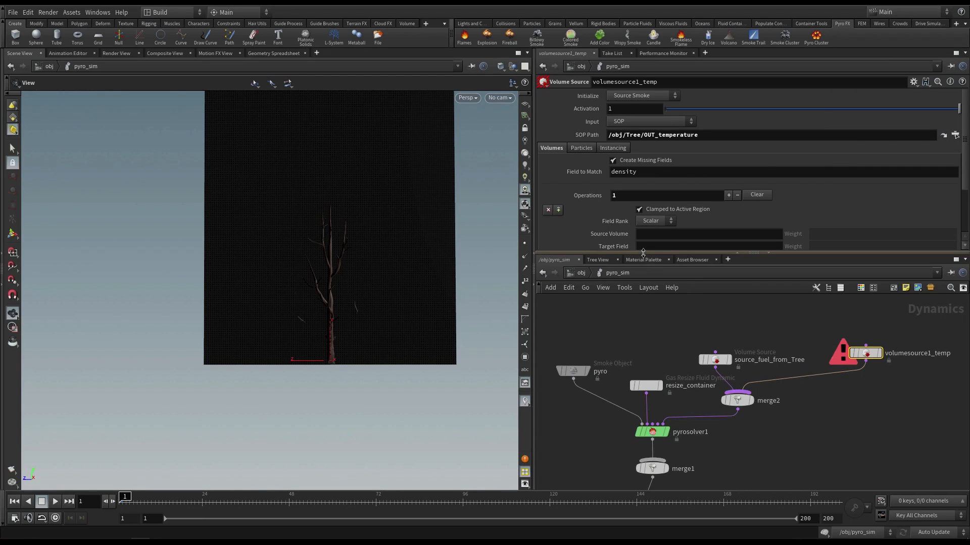
left_click_drag(642, 253, 642, 304)
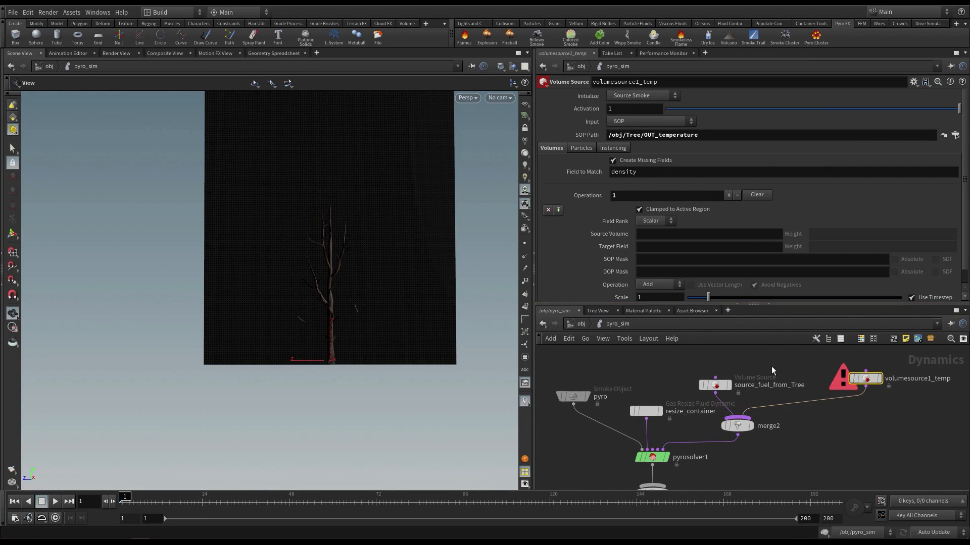
left_click(663, 235)
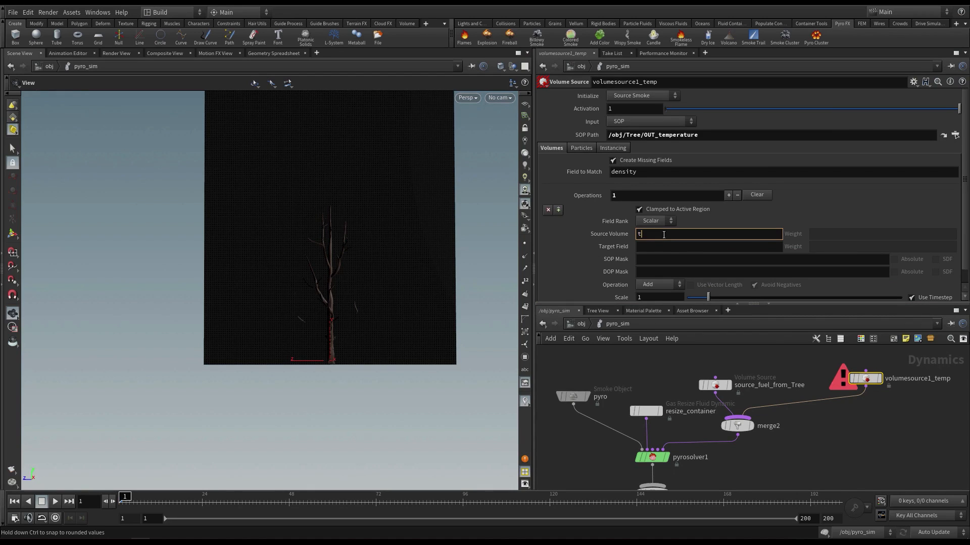
type("temperature")
key("Return")
Copy the Source Volume name temperature into the operation's Target Field
double_click(687, 235)
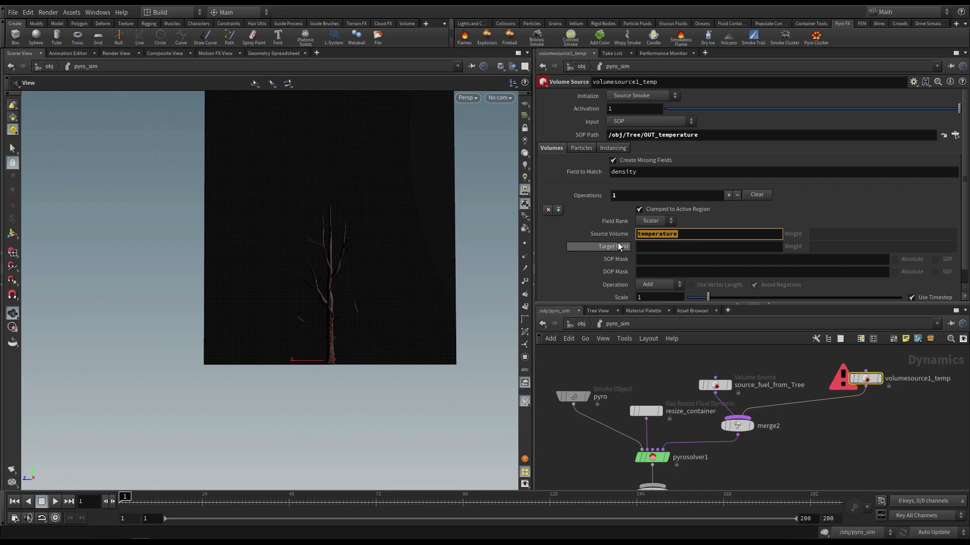
key("ctrl+c")
left_click(677, 246)
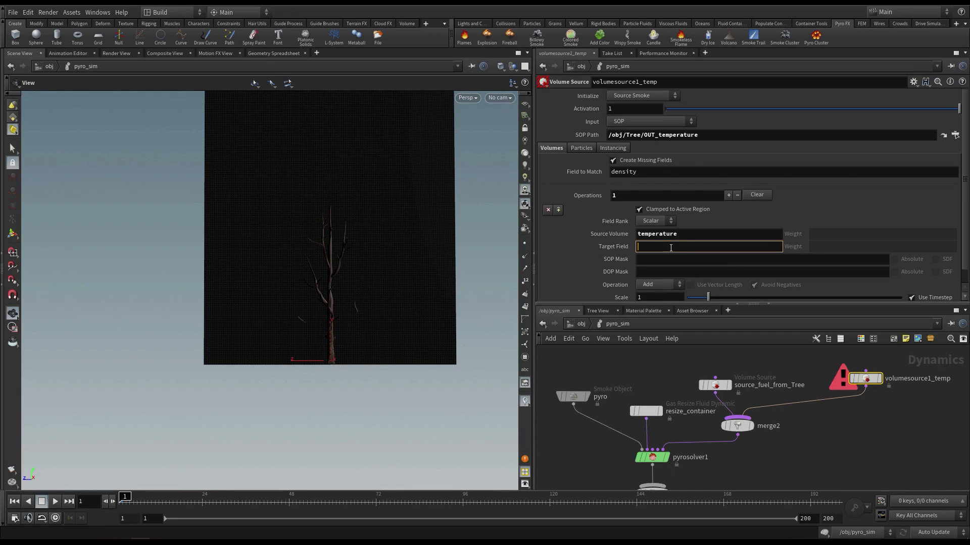
key("ctrl+v")
left_click(676, 260)
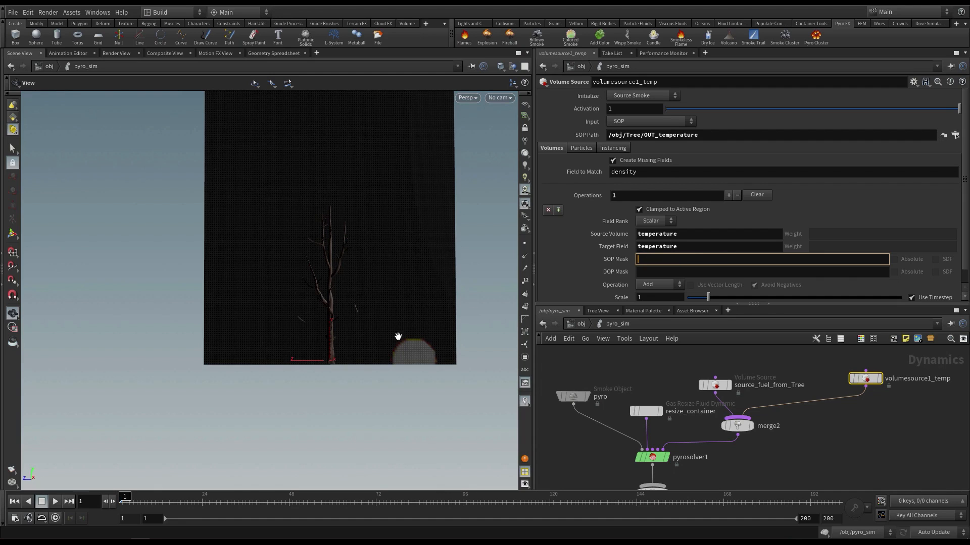
Choose Scalar as the operation's Field Rank and play the simulation from frame 1
mouse_move(418, 333)
left_mouse_down()
mouse_move(392, 353)
mouse_move(407, 345)
left_mouse_up()
middle_click_drag(407, 345, 406, 349)
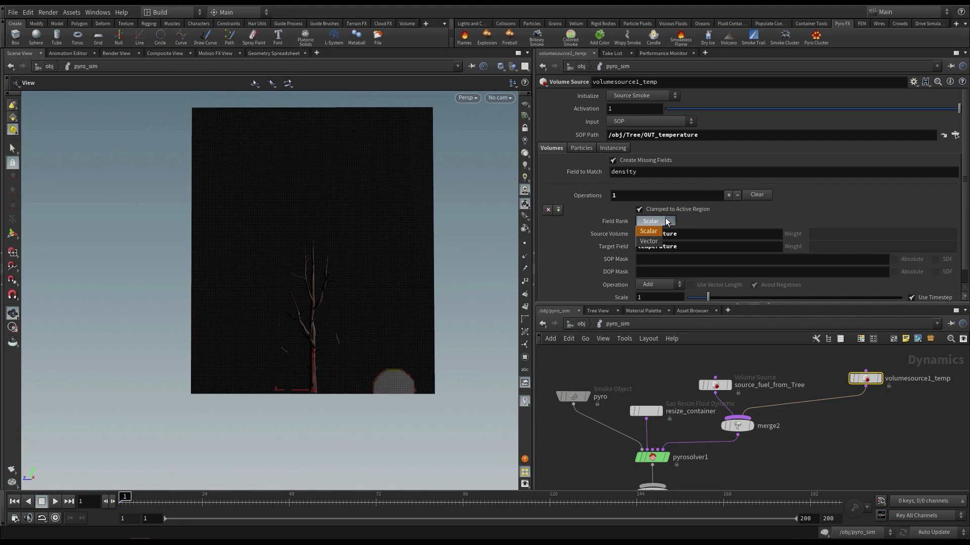
left_click(657, 231)
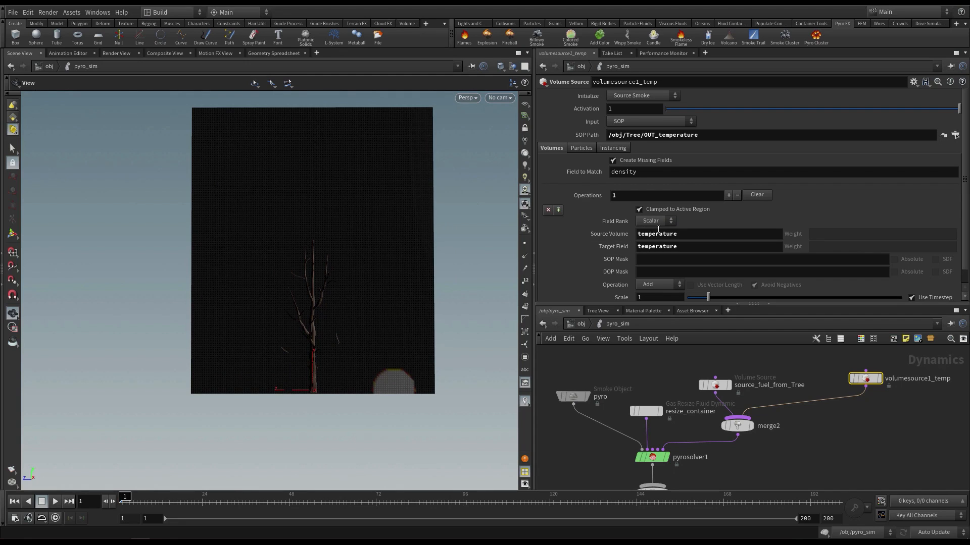
mouse_move(426, 277)
right_mouse_down()
mouse_move(476, 275)
mouse_move(420, 283)
right_mouse_up()
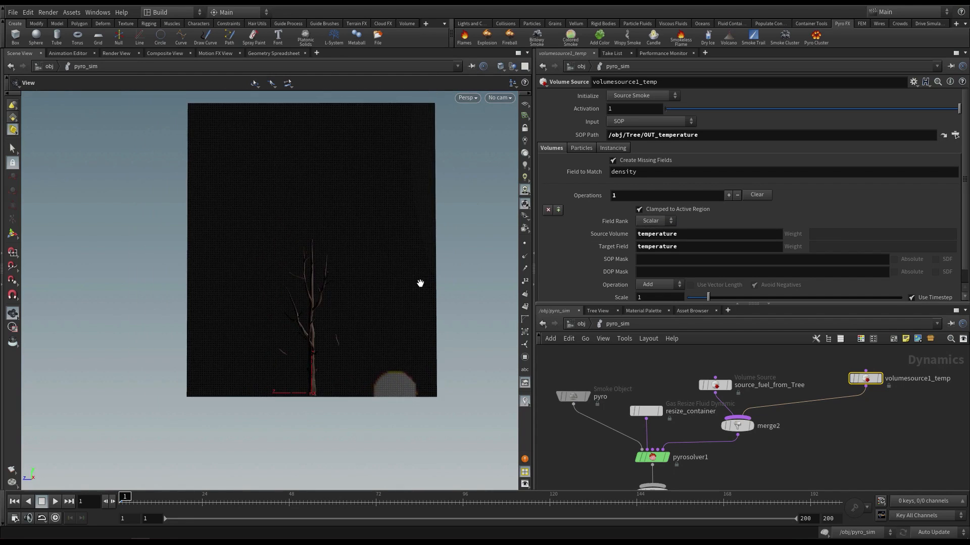
key("Up")
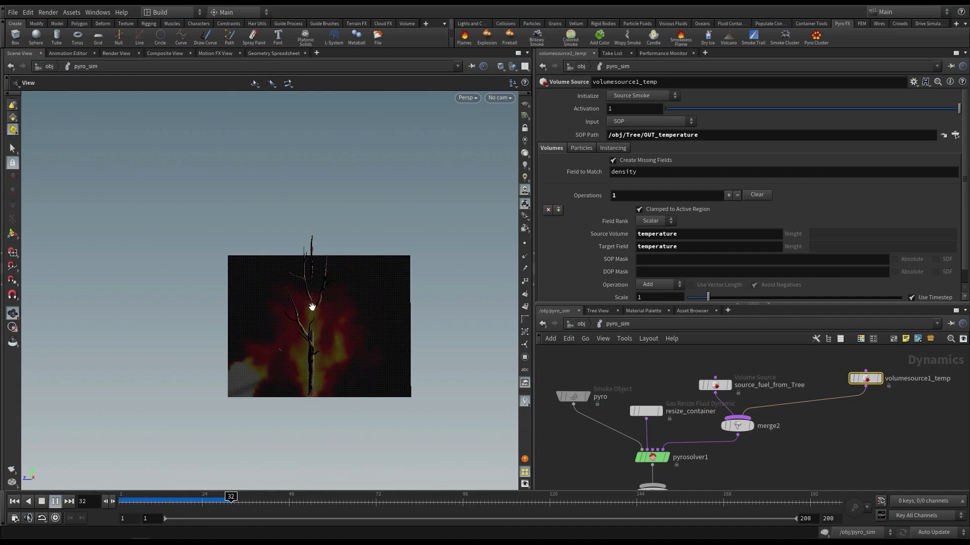
On the pyro smoke object, turn off the Temperature guide visualization and turn on Multi Field
left_click_drag(597, 374, 558, 435)
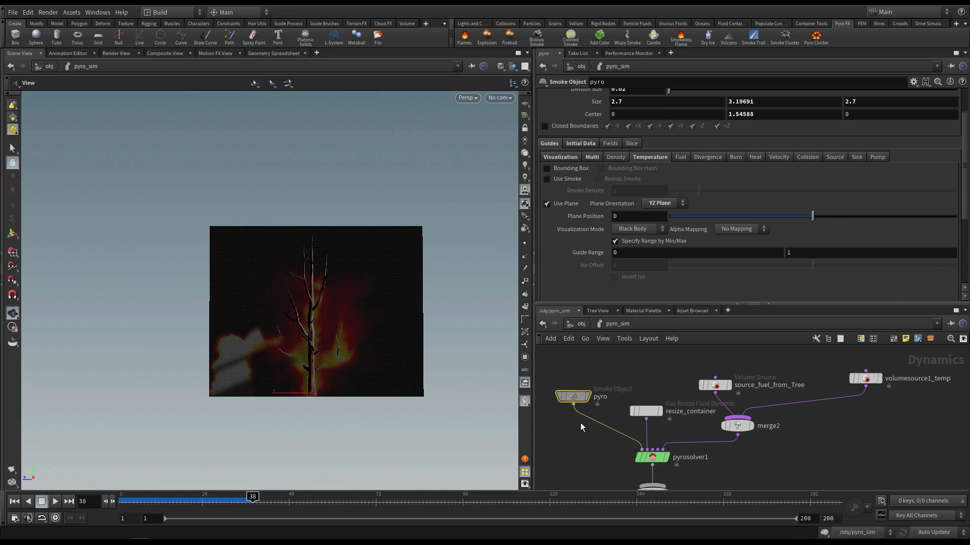
left_click(546, 157)
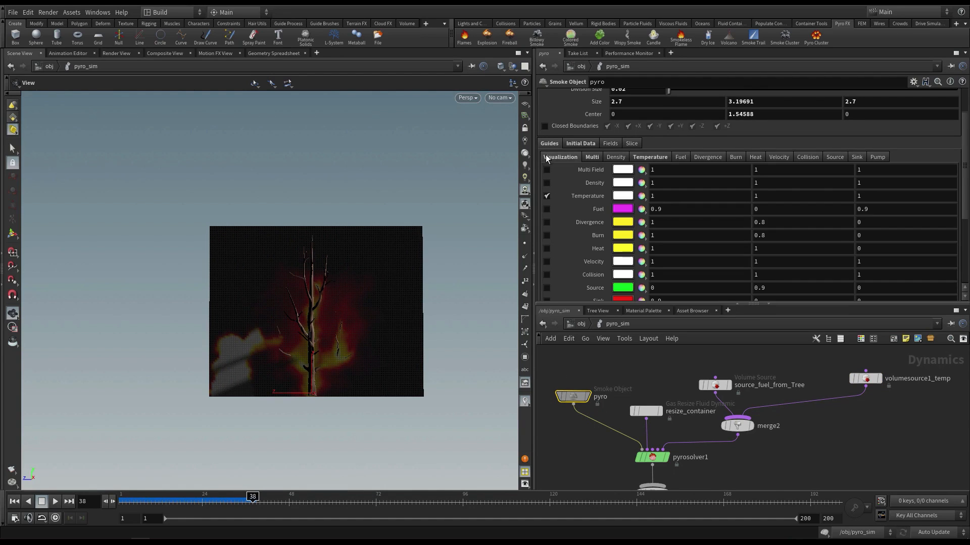
left_click(546, 196)
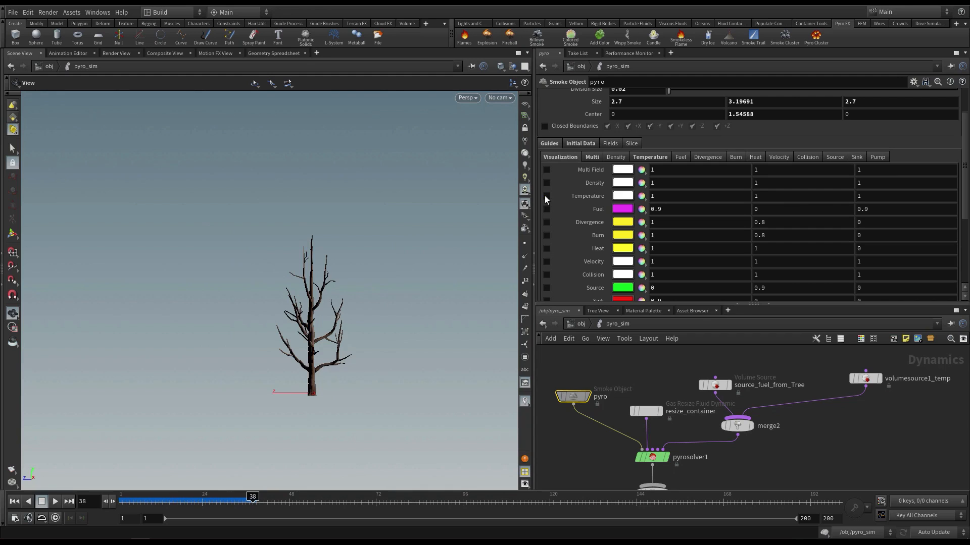
left_click(546, 170)
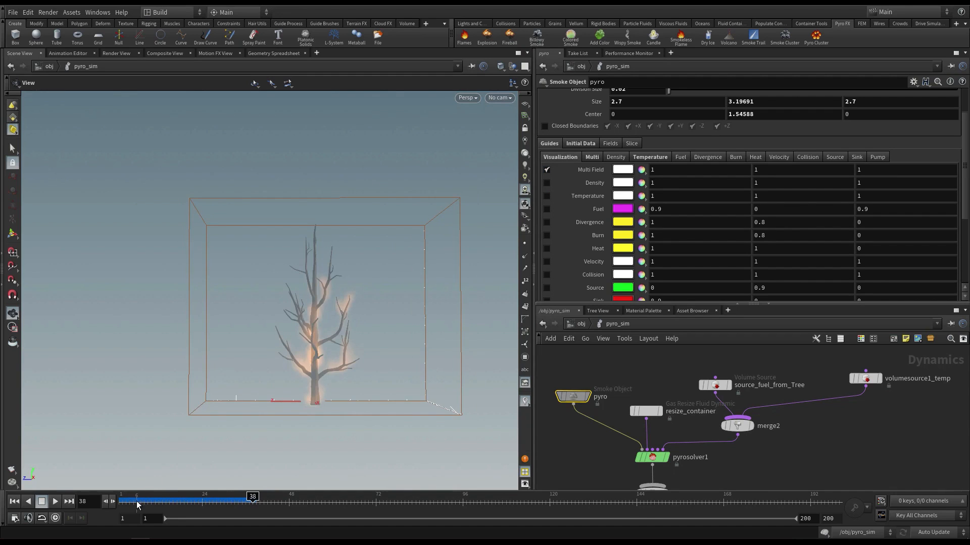
Replay and scrub the simulation over the first 45 frames to examine how the fire spreads up the tree
left_click_drag(137, 505, 107, 501)
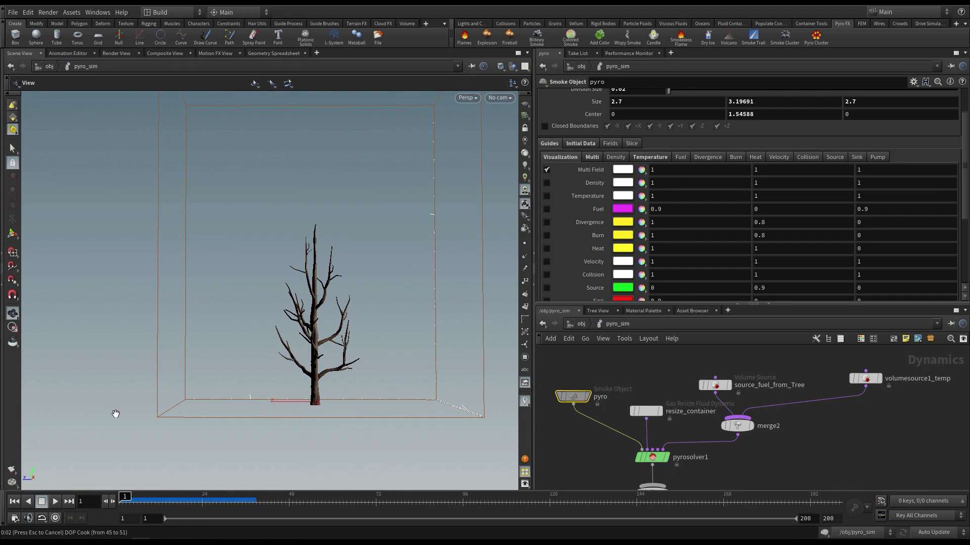
left_click(144, 501)
key("Up")
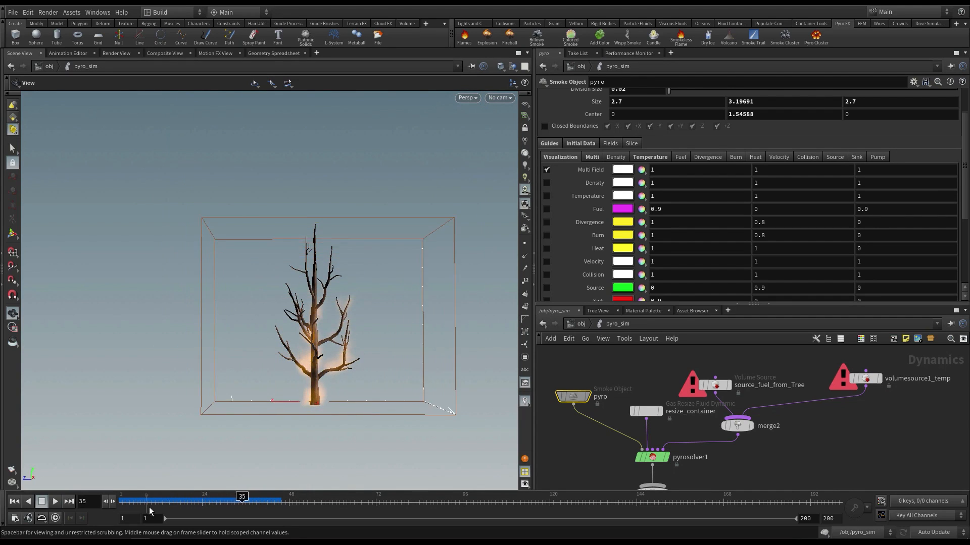
left_click(135, 501)
key("ctrl+Up")
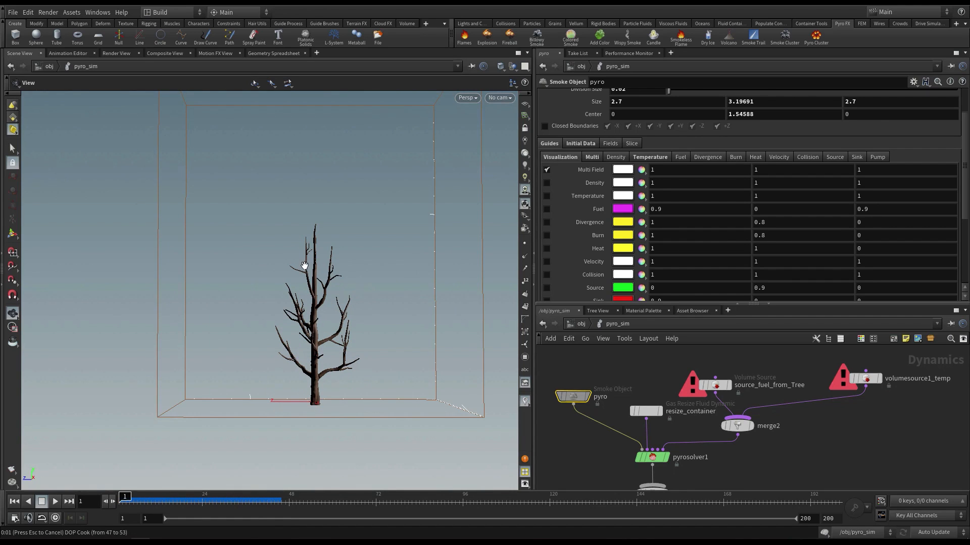
left_click(16, 501)
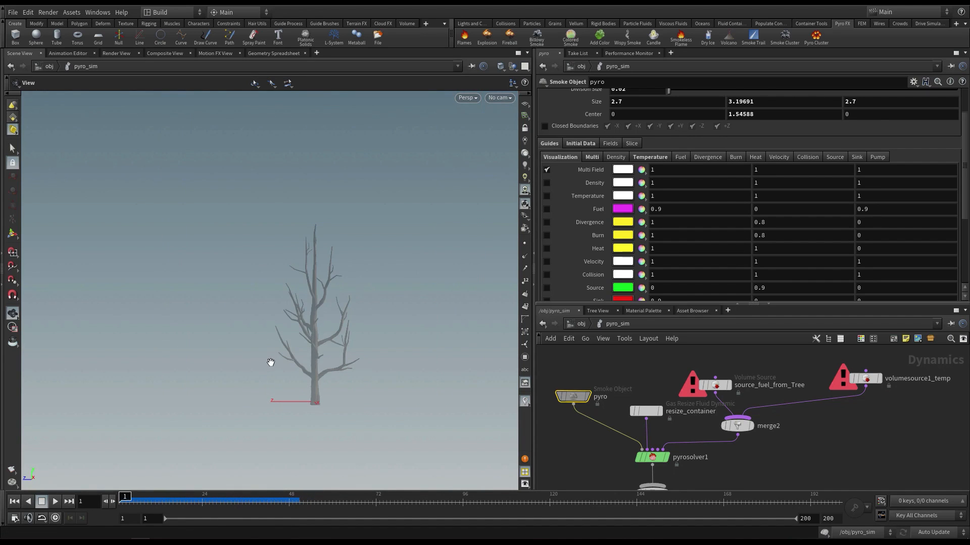
key("Up")
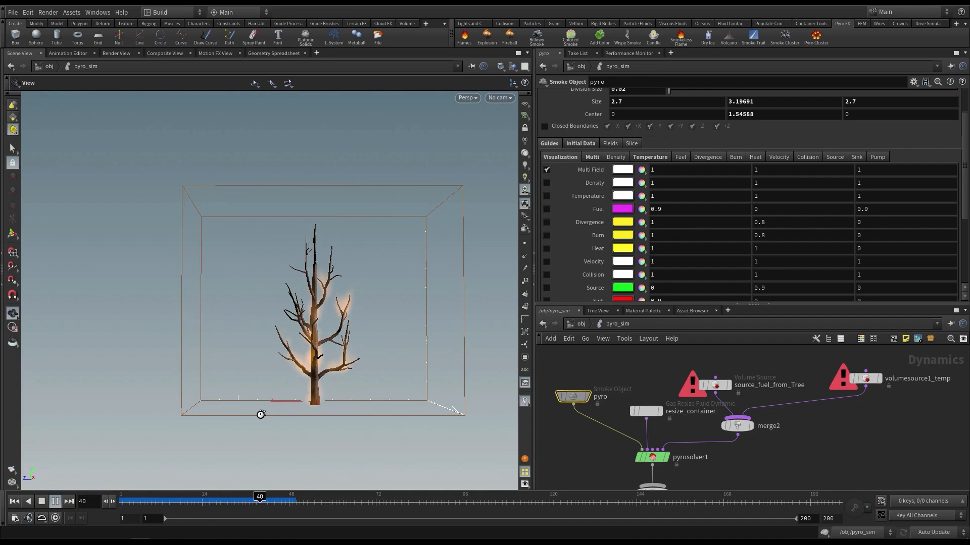
left_click(258, 507)
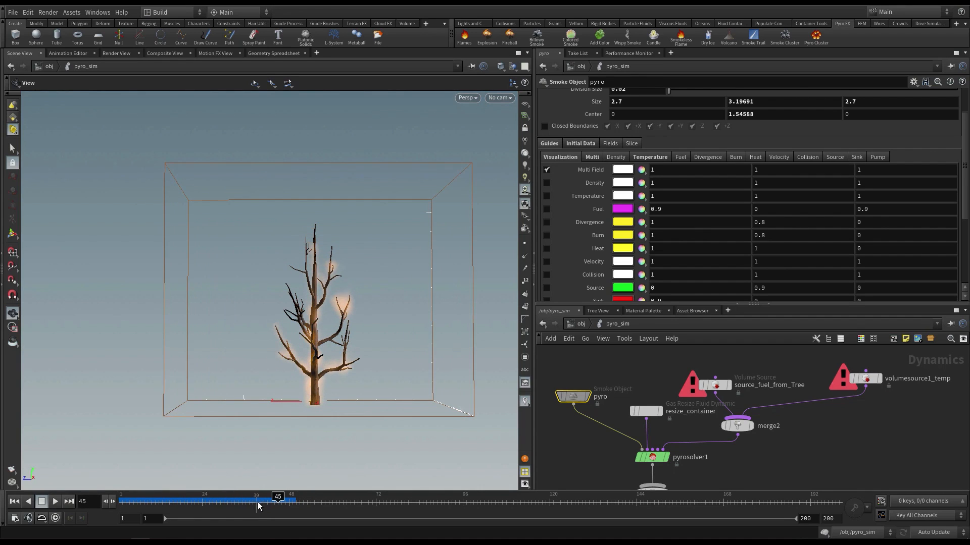
left_click_drag(247, 507, 126, 506)
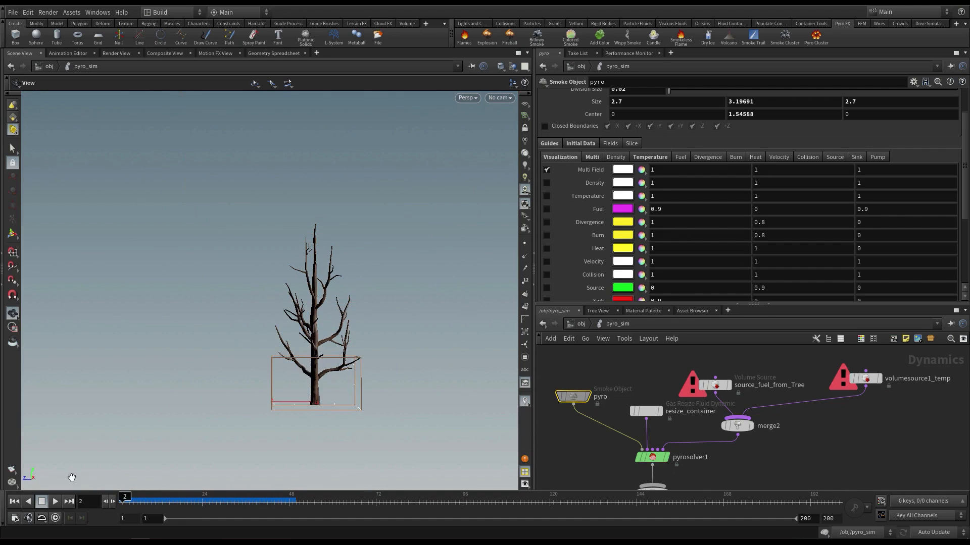
Render a flipbook of the simulation, play it back in MPlay and close the preview
left_click(13, 471)
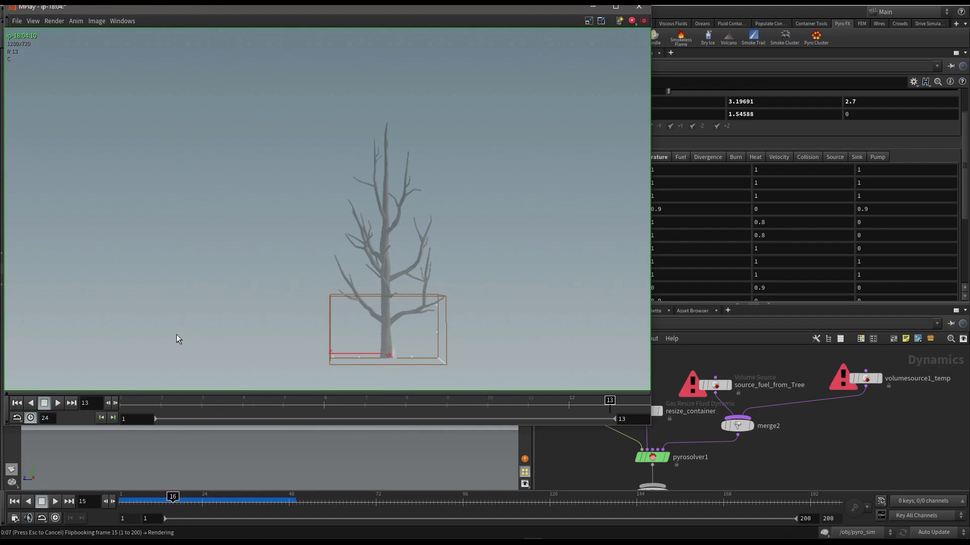
left_click(59, 402)
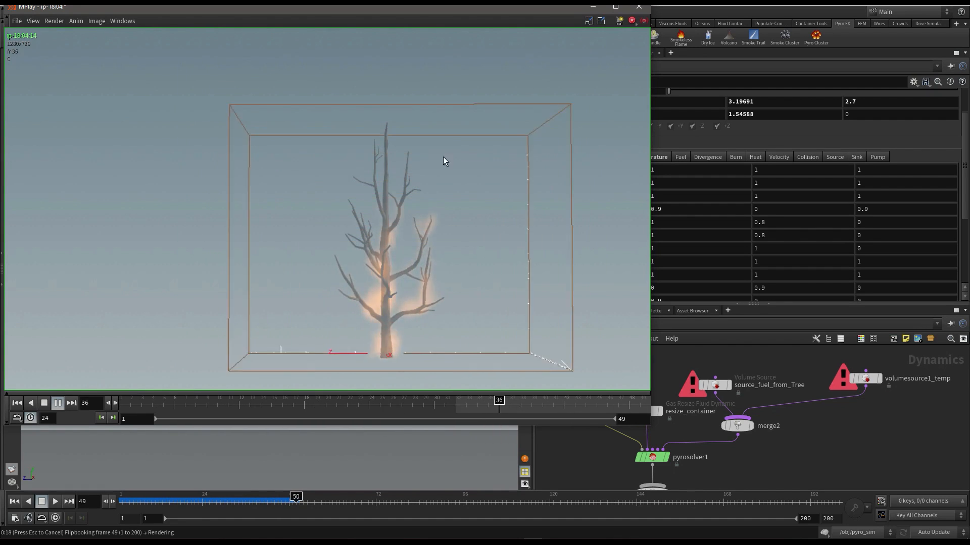
left_click(638, 6)
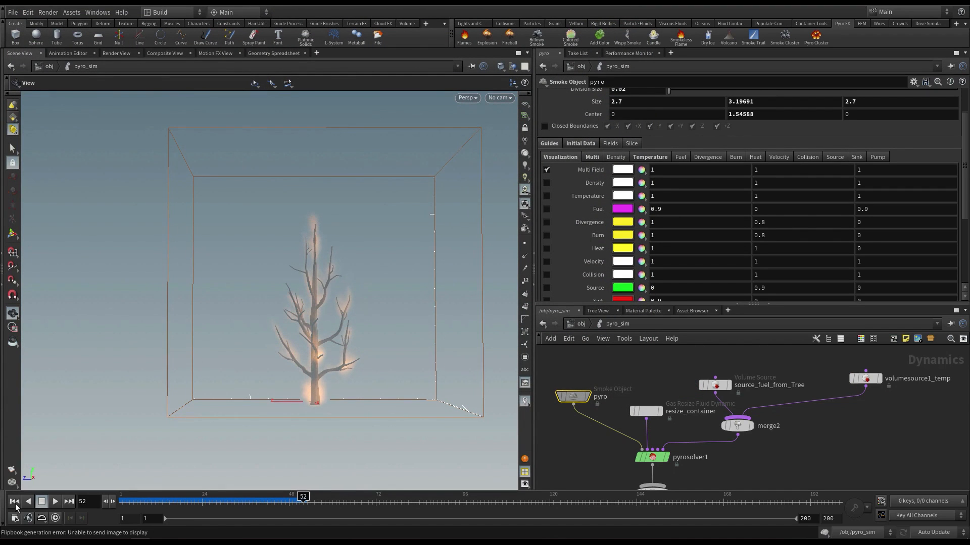
Return to frame 1 and save the scene file
left_click(15, 504)
middle_click_drag(650, 374, 665, 368)
key("ctrl+s")
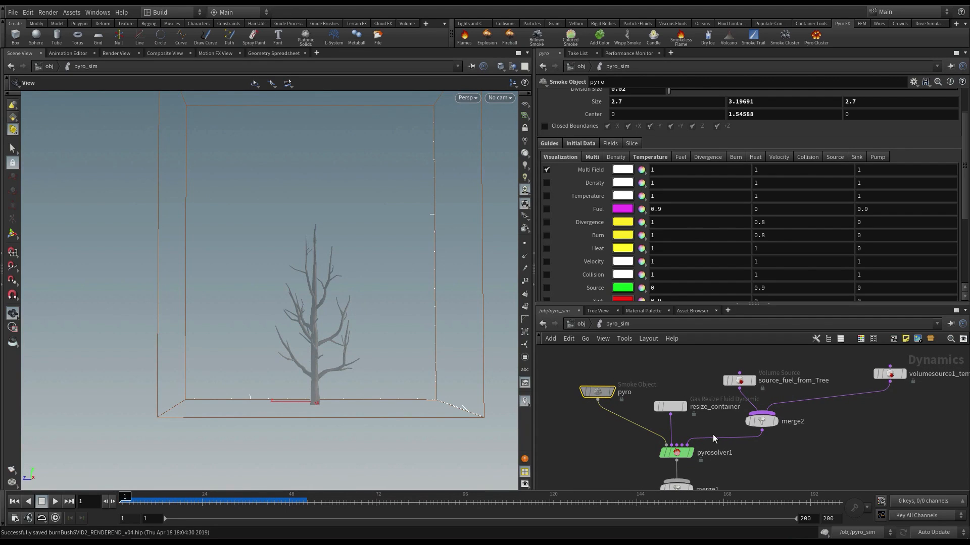
Set the Burn Rate in pyrosolver1's combustion settings to 0.99
left_click(677, 453)
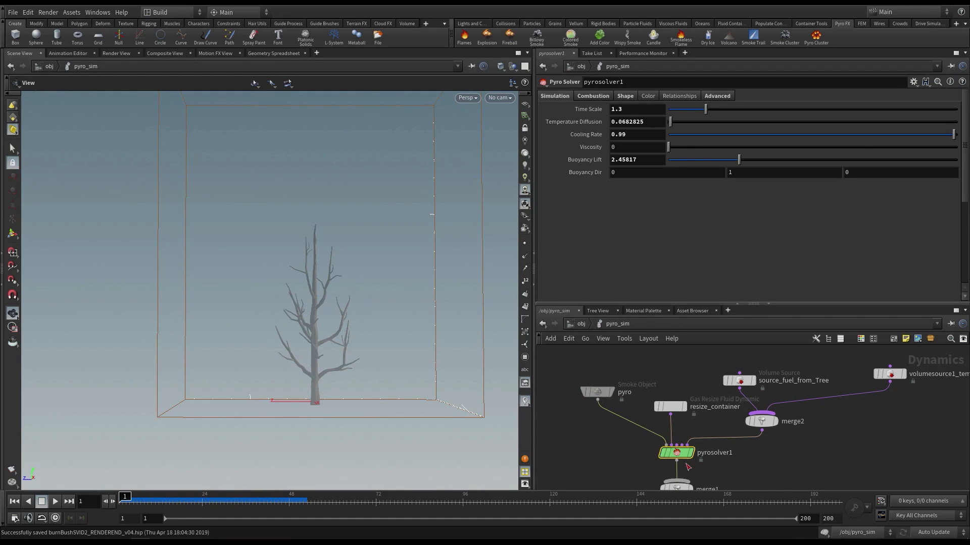
scroll(657, 462, "up", 3)
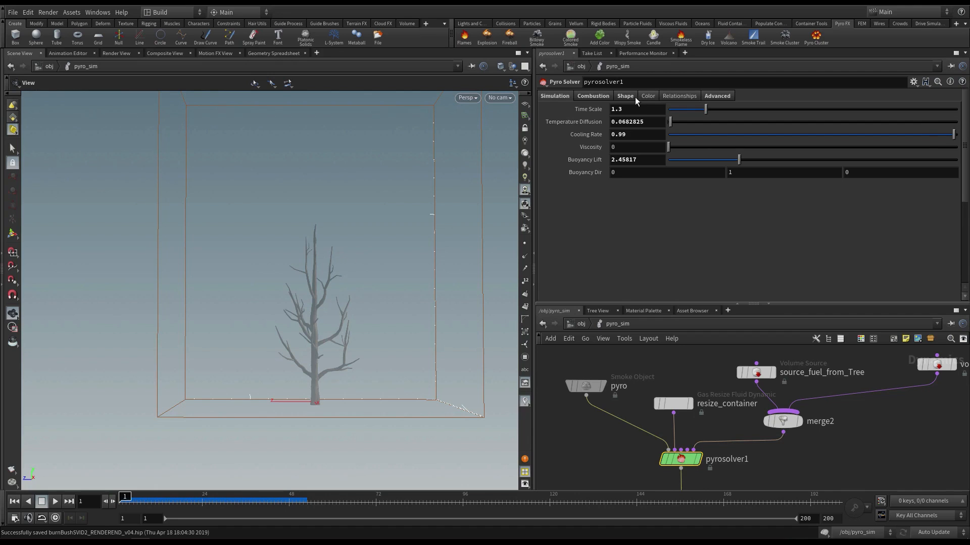
left_click(588, 96)
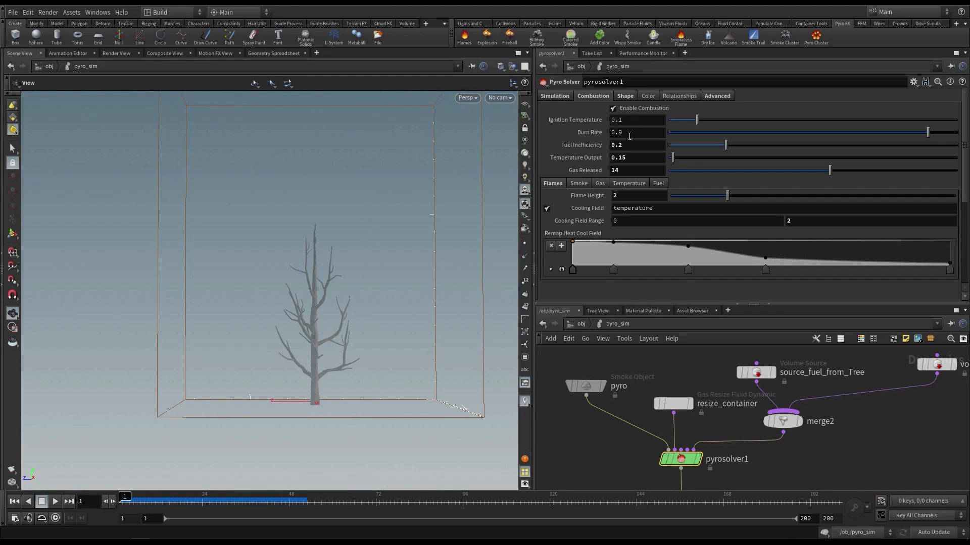
left_click(635, 132)
type("9")
key("Return")
Play the simulation from the start to examine the flames with the new burn rate, and rewind
left_click(56, 501)
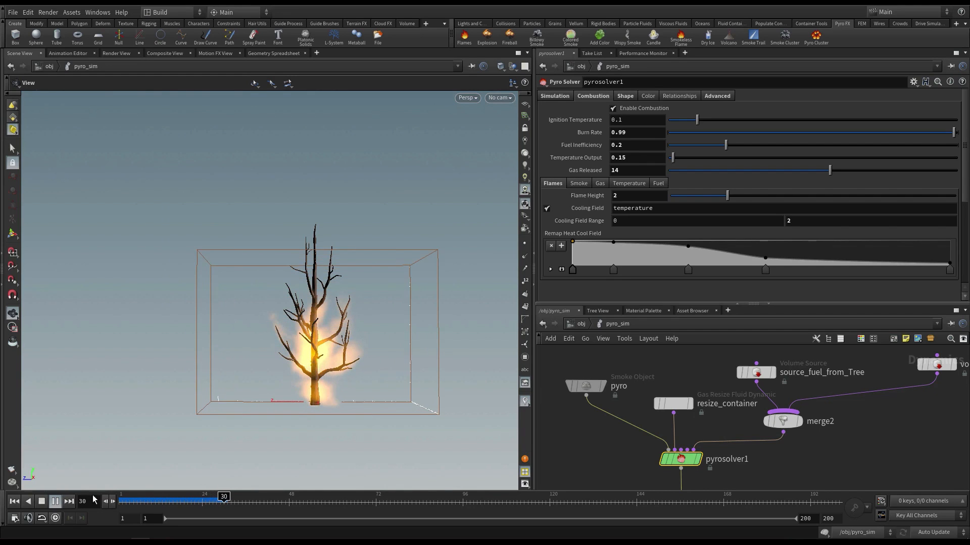
left_click(130, 500)
left_click(56, 502)
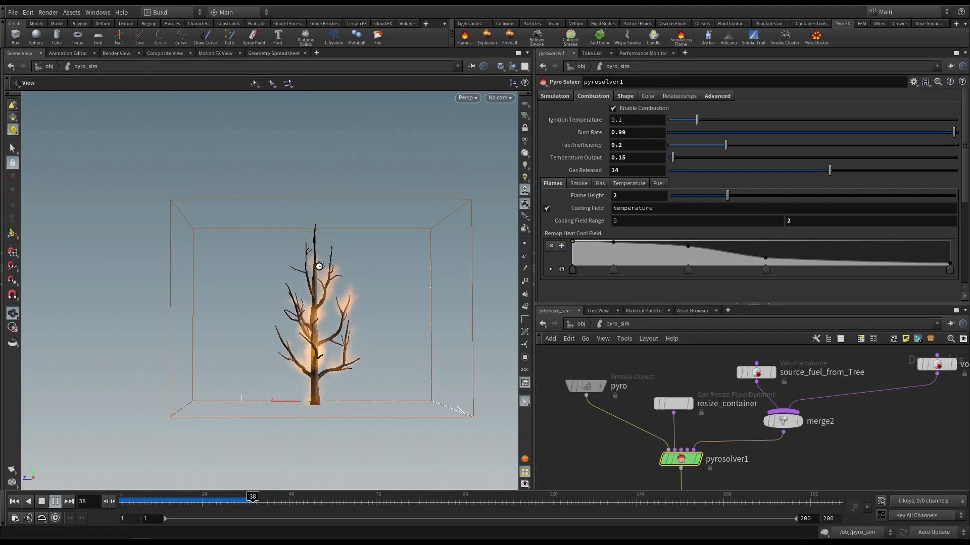
left_click_drag(177, 502, 111, 492)
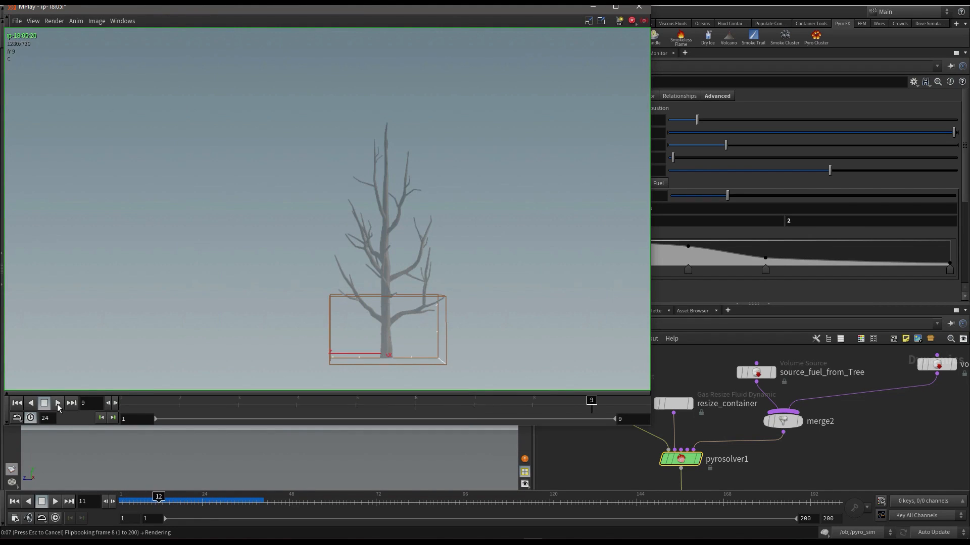
Play back the new flipbook in MPlay, leave the preview and return to frame 1
left_click(58, 404)
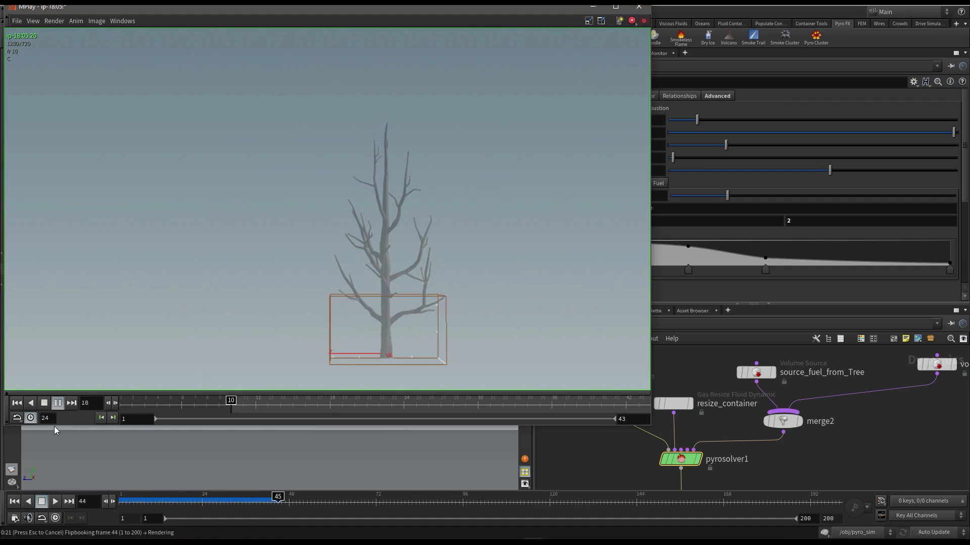
left_click(8, 504)
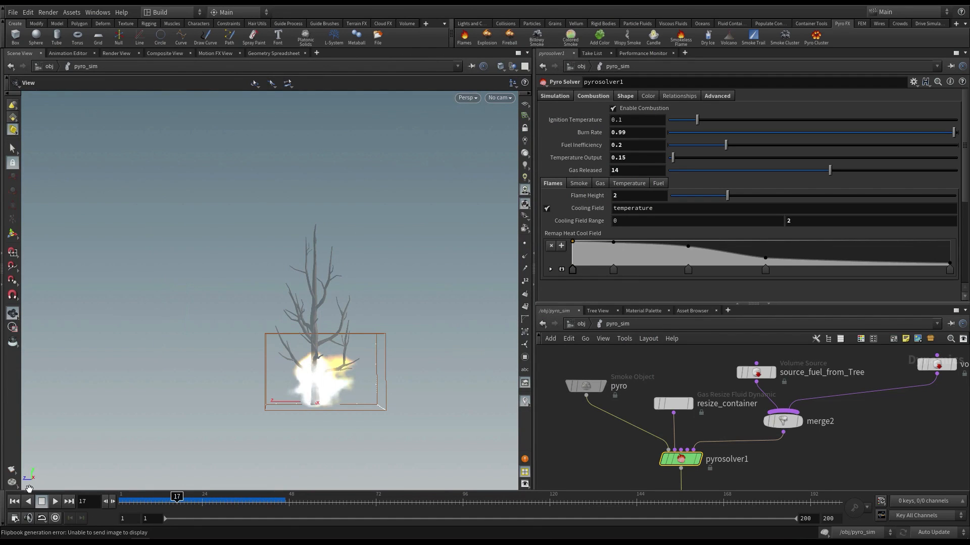
left_click(14, 502)
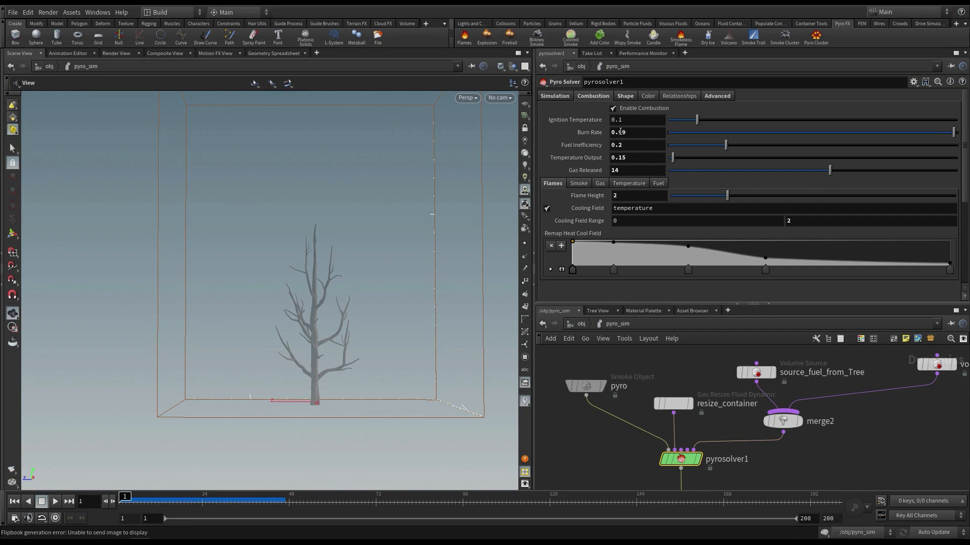
Set the Fuel Inefficiency of pyrosolver1 to 0.01
left_click(632, 145)
type("0.01")
key("Return")
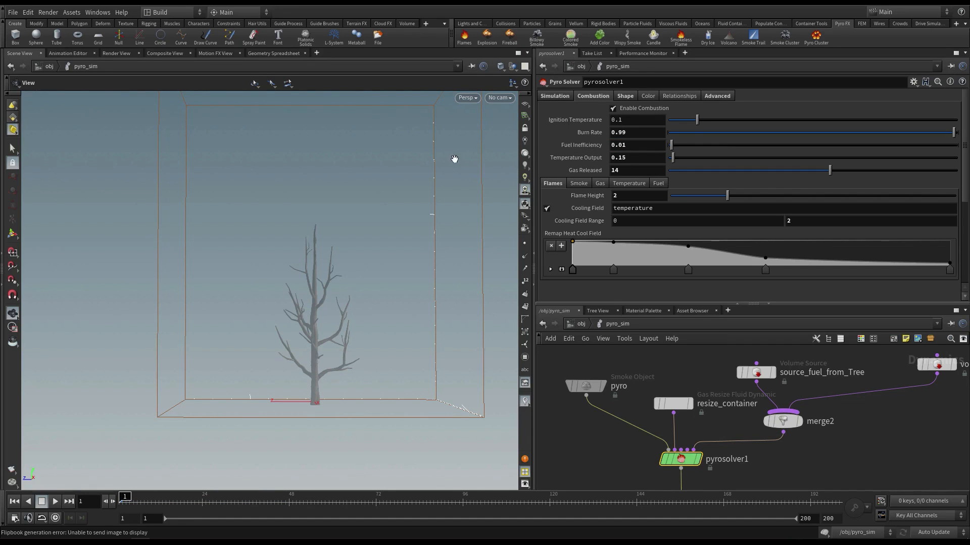
Render a flipbook of the simulation, play it in MPlay to examine the flames, and close the preview
left_click(11, 471)
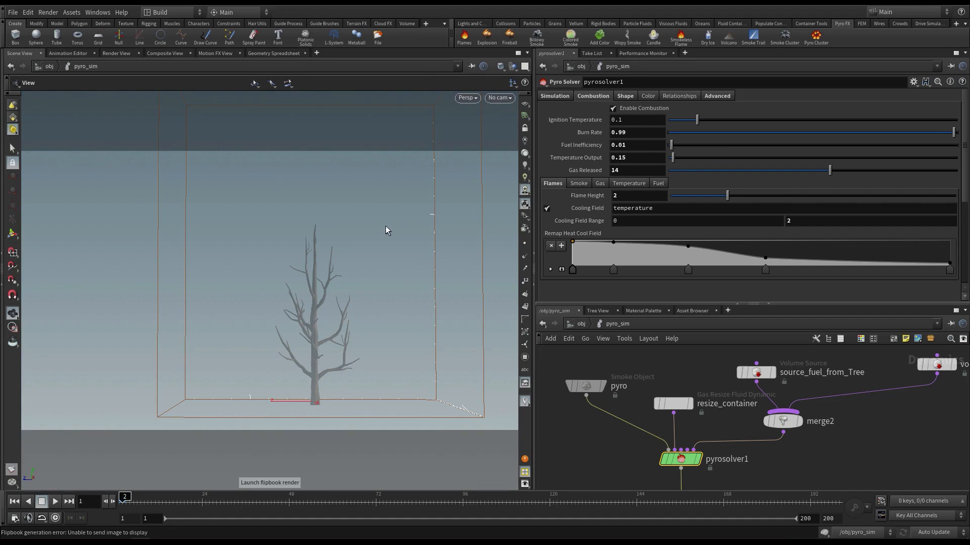
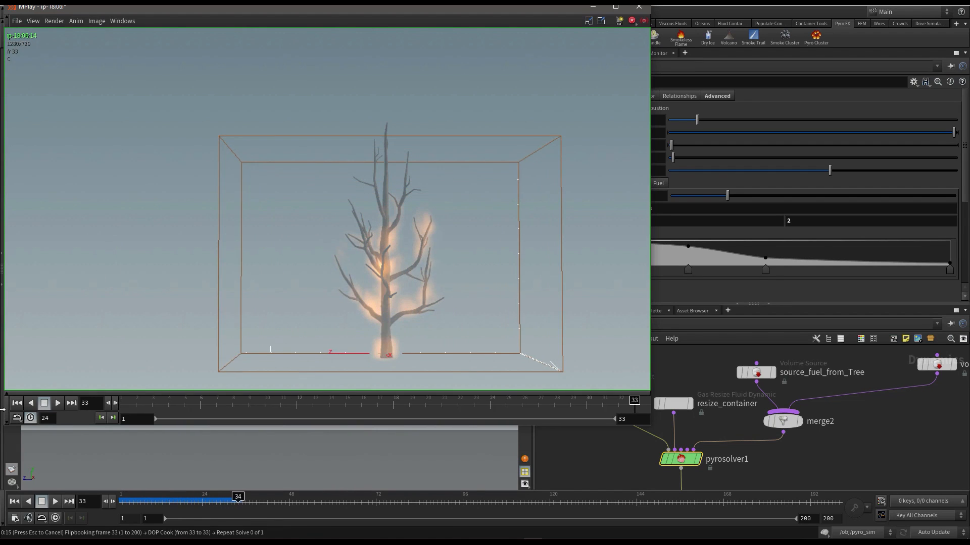
left_click(58, 402)
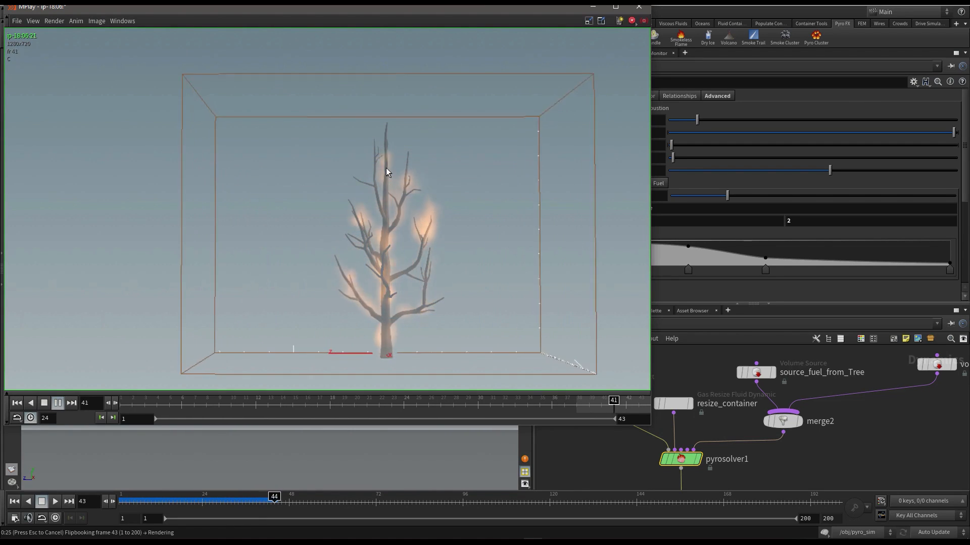
left_click(639, 10)
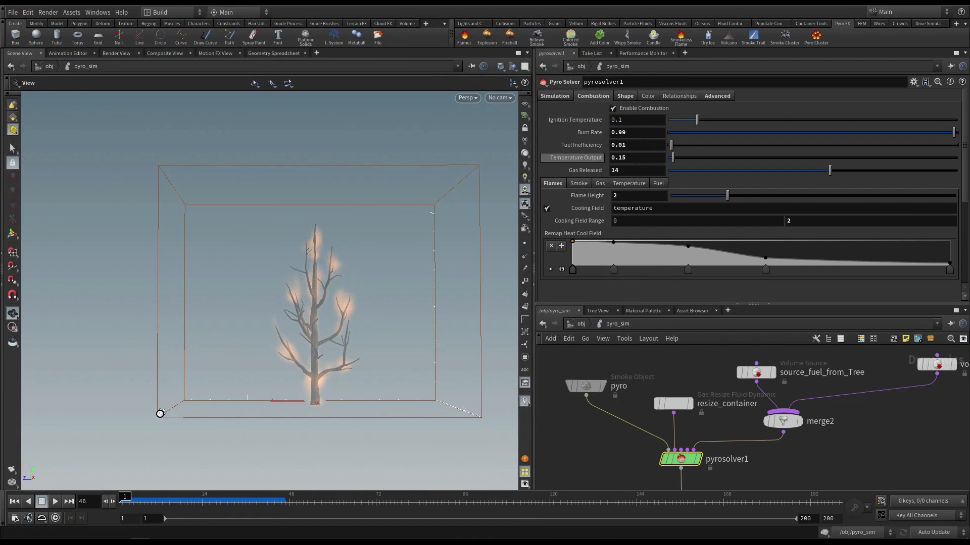
Set the Ignition Temperature in pyrosolver1's combustion settings to 0.055
double_click(634, 120)
type("0.0")
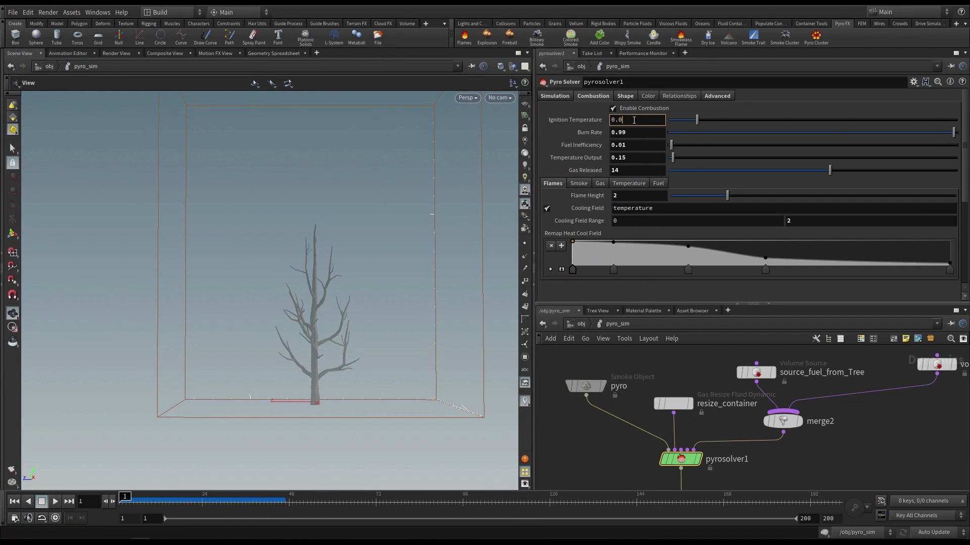
type("5")
key("Return")
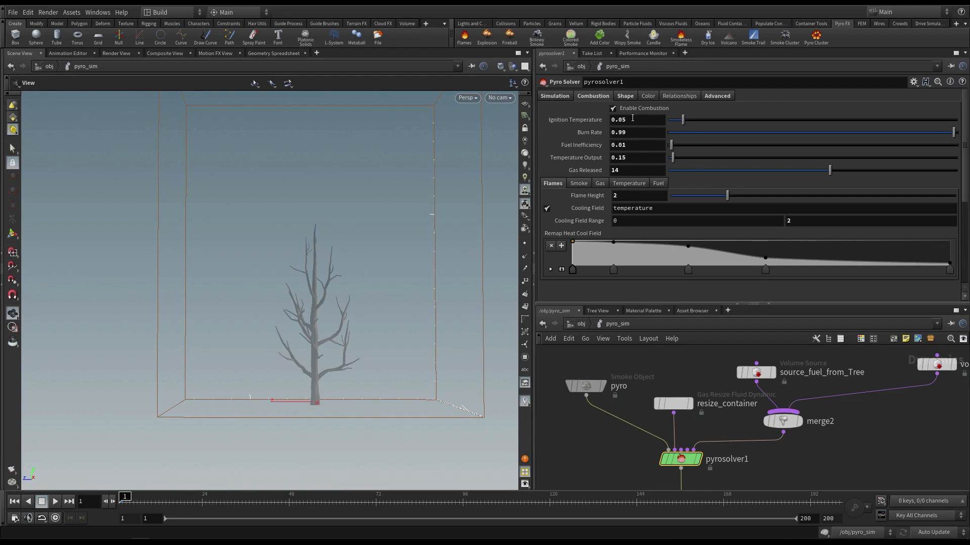
left_click(640, 120)
type("5")
key("Return")
Set pyrosolver1's Temperature Output to 1 and its Burn Rate to 0.90
double_click(617, 157)
type("1")
key("Return")
left_click(625, 133)
key("BackSpace")
type("0")
left_click(637, 148)
Render and play a flipbook to examine how the fire spreads over the branches, close the preview and return to frame 1
left_click(13, 469)
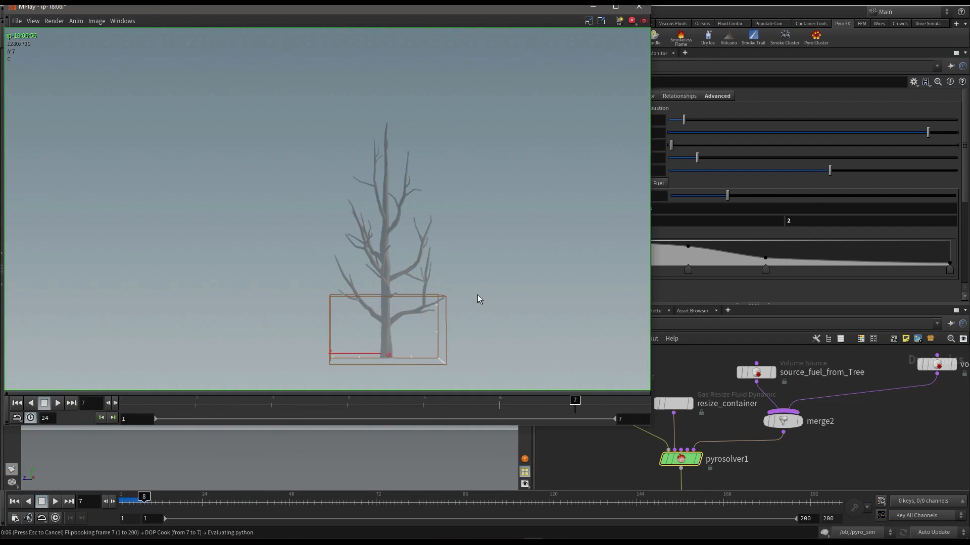
left_click_drag(541, 9, 454, 20)
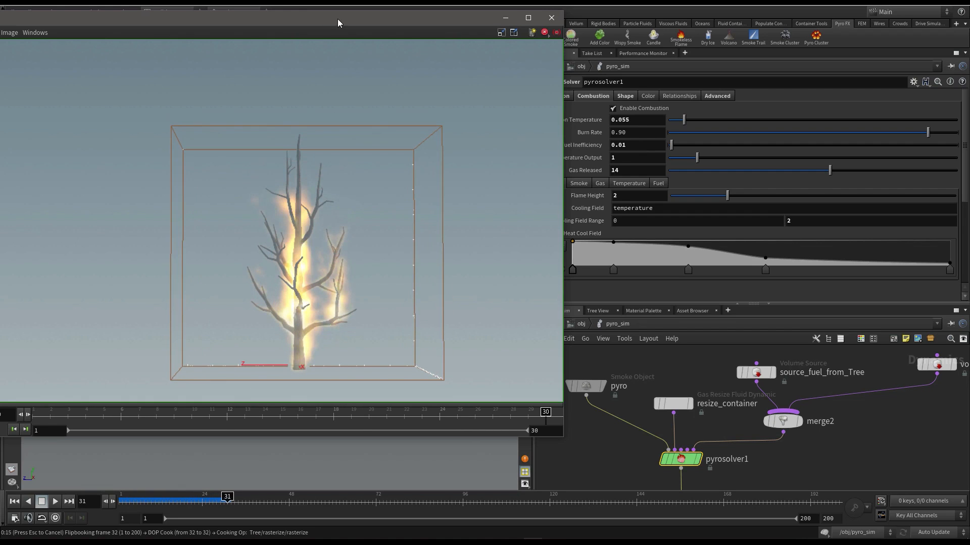
left_click_drag(337, 19, 454, 25)
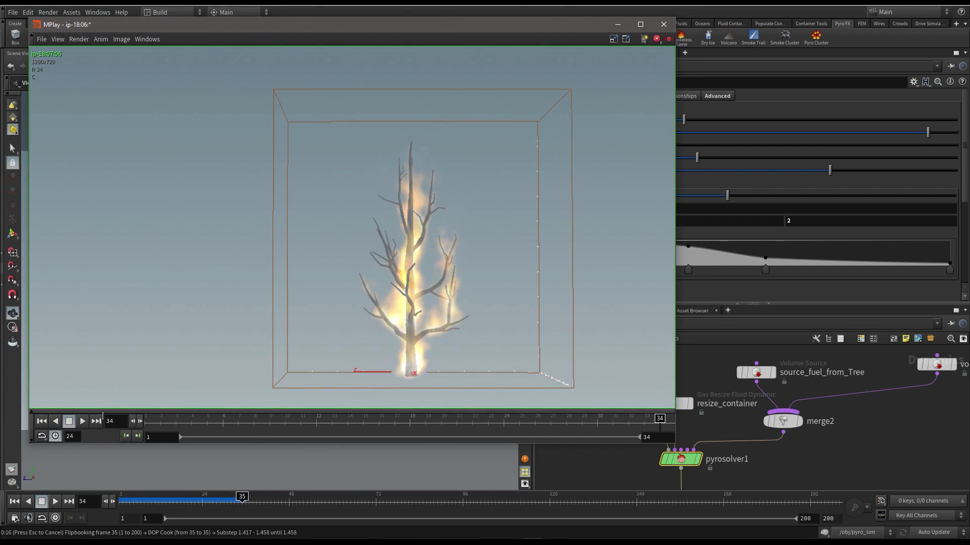
left_click(84, 423)
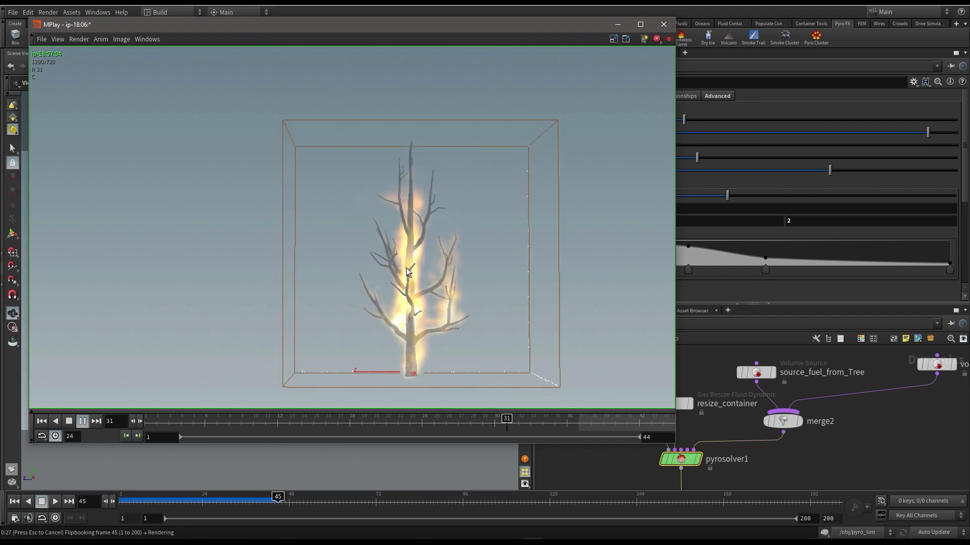
left_click(664, 24)
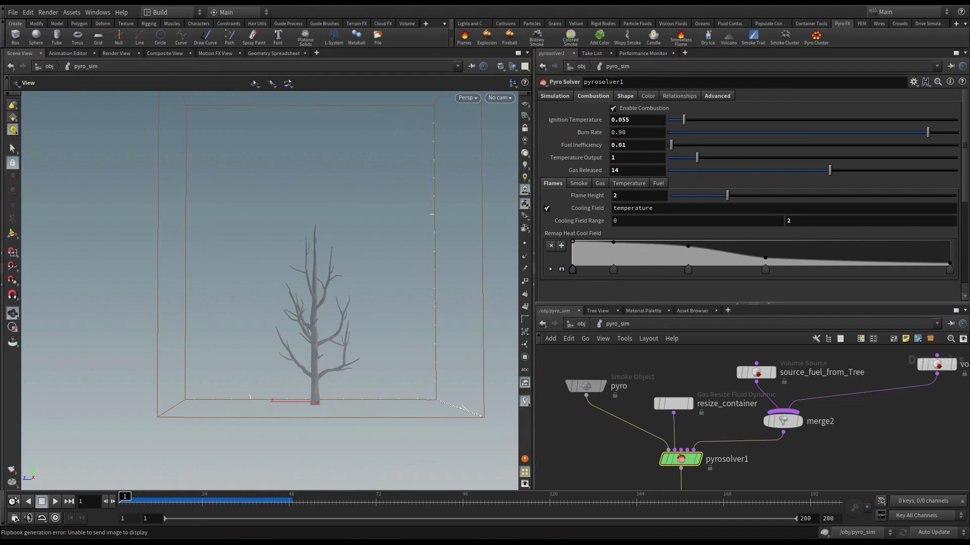
left_click(637, 157)
left_click_drag(183, 504, 125, 508)
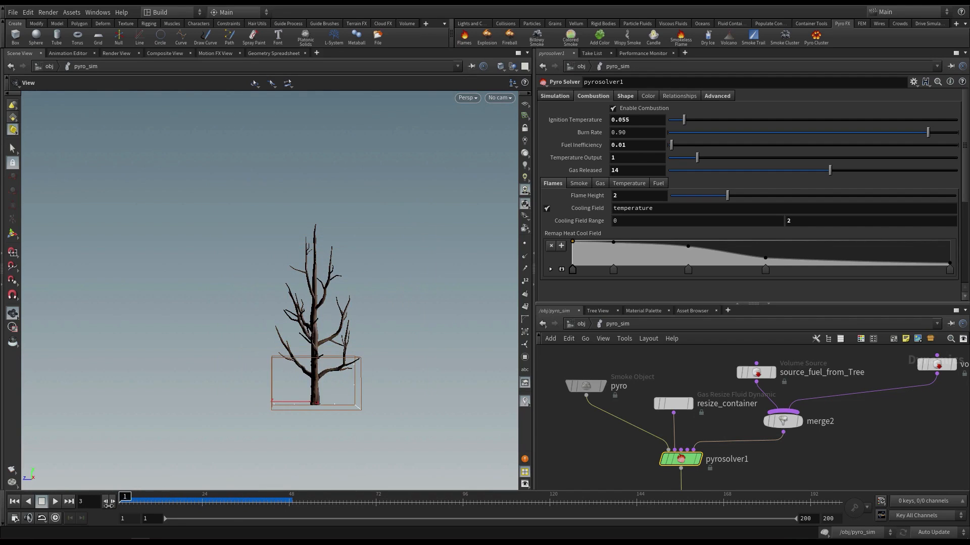
Set the Gas Released in pyrosolver1's combustion settings to 3
double_click(635, 170)
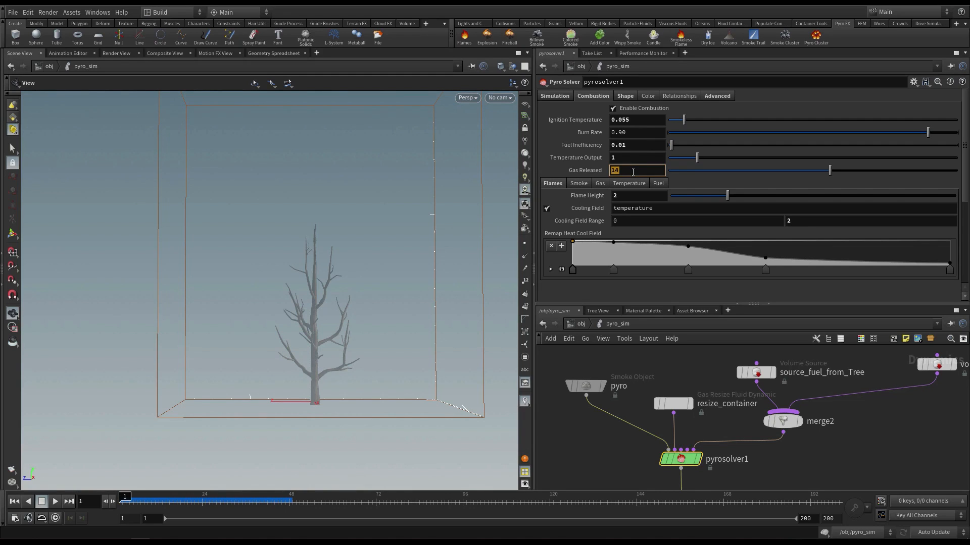
type("3")
key("Return")
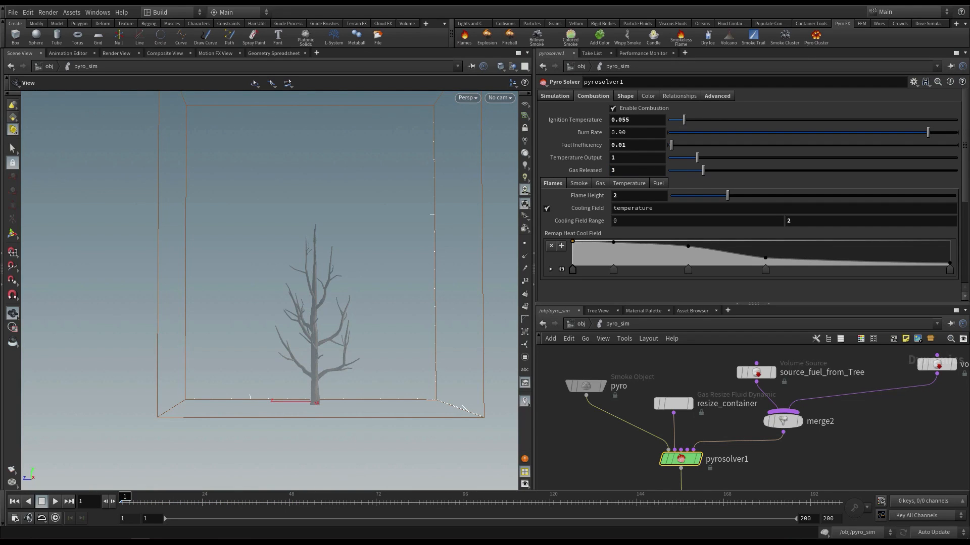
Play the simulation in the viewport to examine the effect of the reduced gas release, and rewind to frame 1
left_click(56, 501)
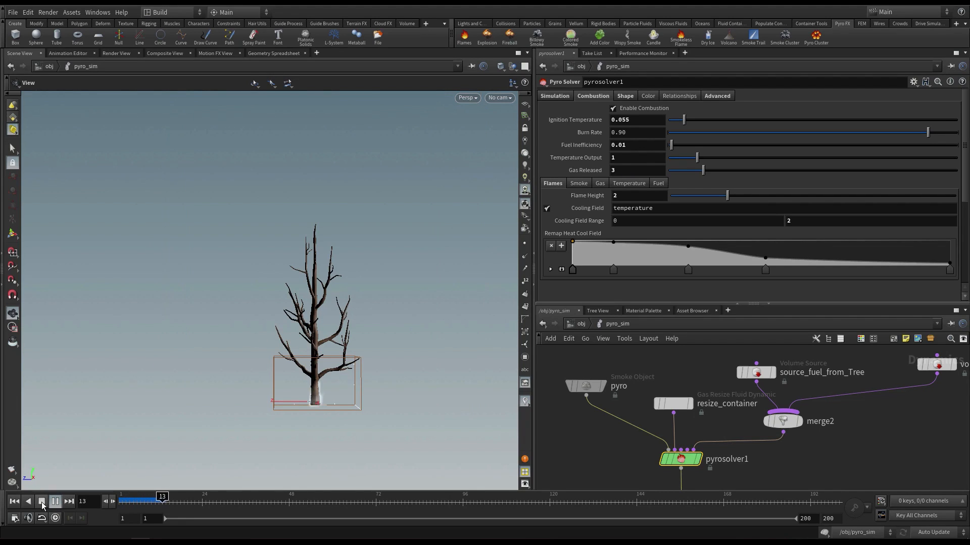
left_click(130, 502)
key("ctrl+Up")
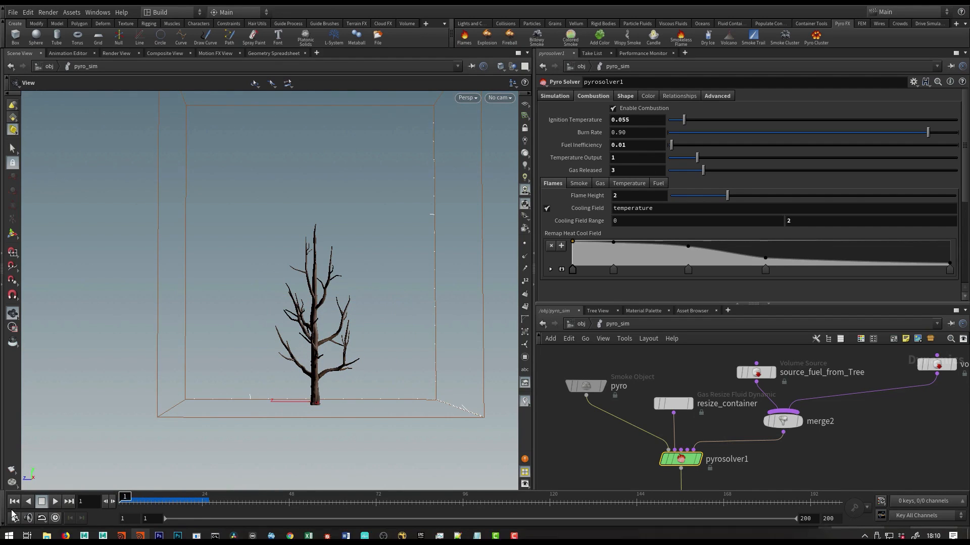
key("Escape")
left_click_drag(121, 501, 130, 502)
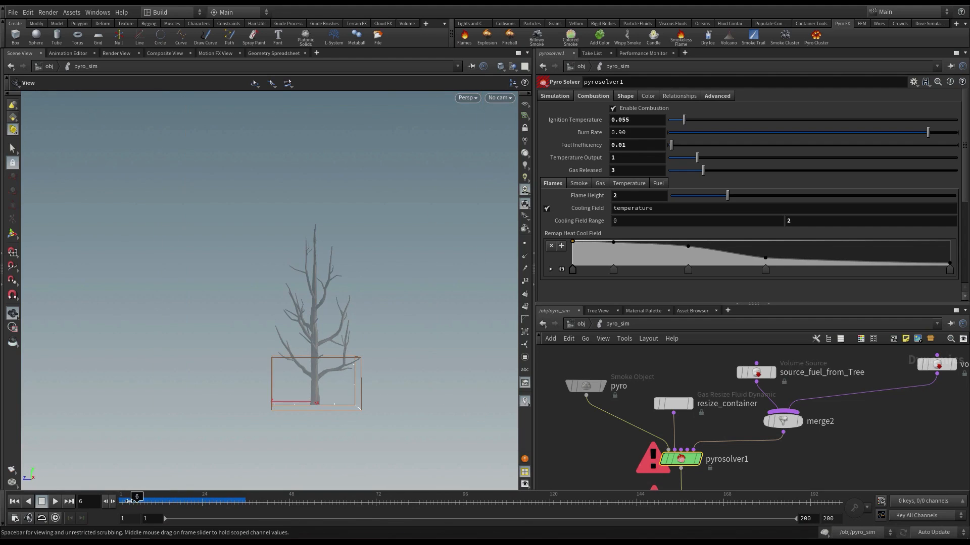
left_click(14, 502)
Set pyrosolver1's Gas Released back to 14, play the simulation for comparison and return to the first frame
left_click(627, 170)
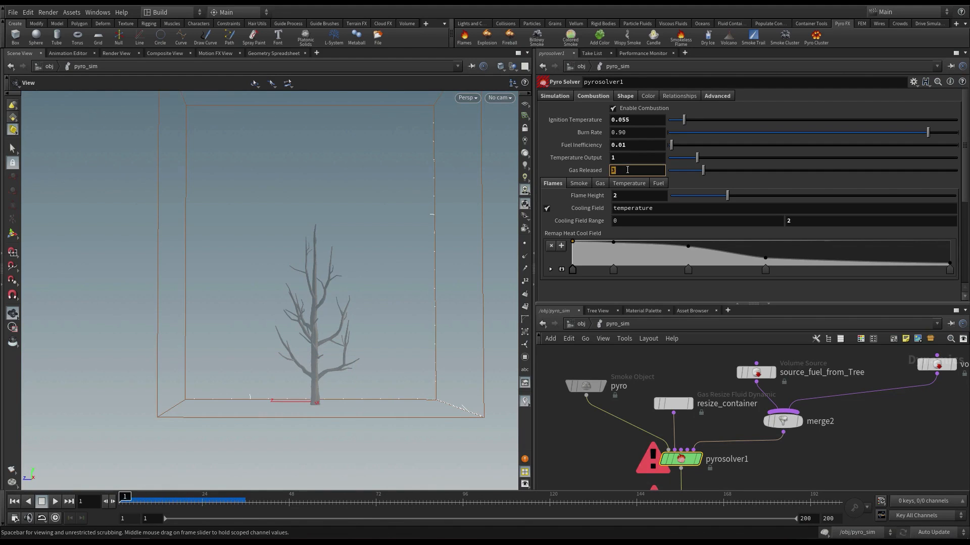
type("14")
key("Return")
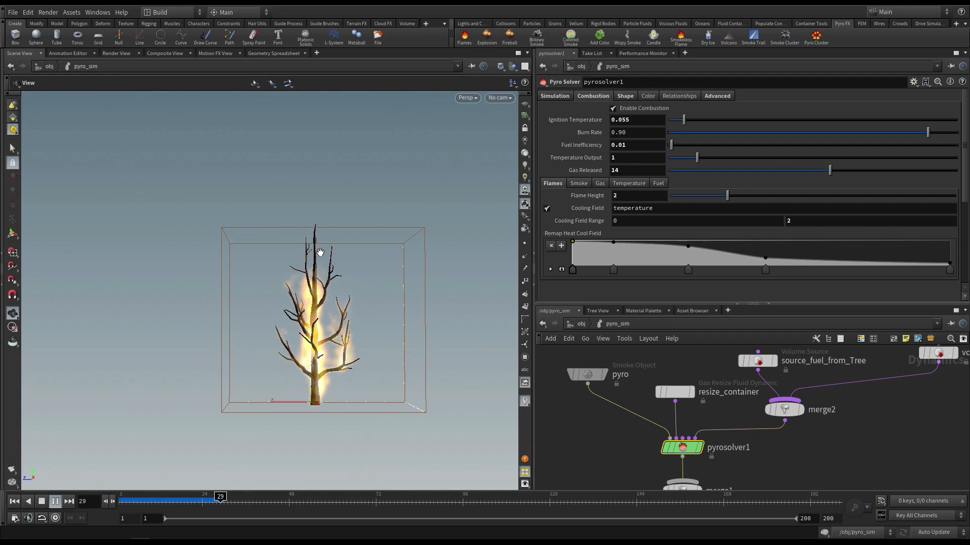
left_click(134, 501)
left_click(13, 502)
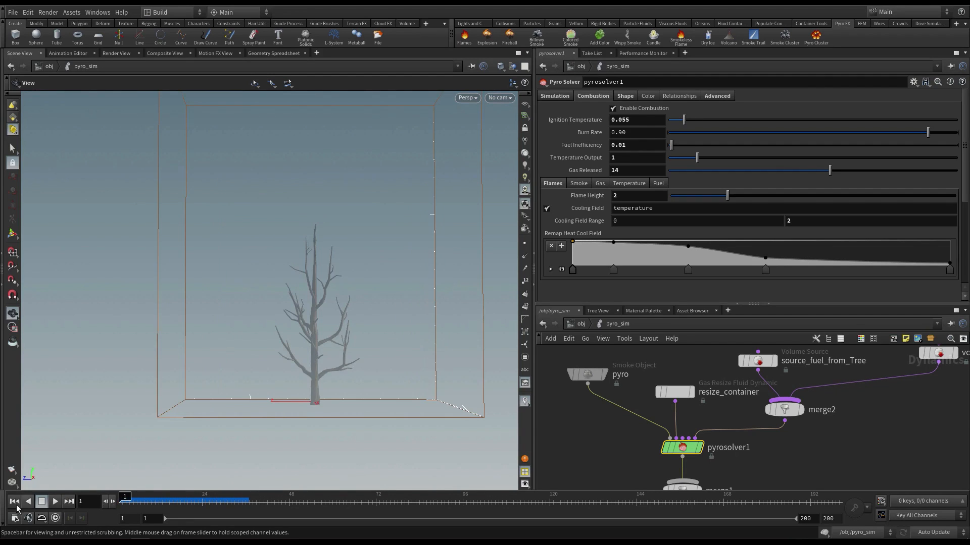
Set the Scale of the fuel operation on source_fuel_from_Tree to 3, play the simulation to check the fire and rewind
middle_click_drag(873, 400, 797, 430)
left_click(678, 393)
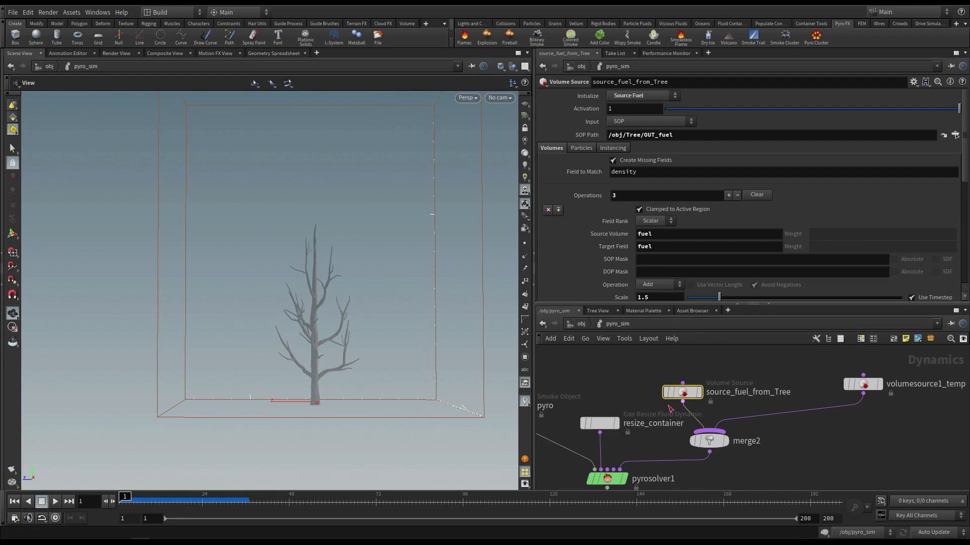
scroll(677, 392, "up", 1)
scroll(664, 286, "down", 2)
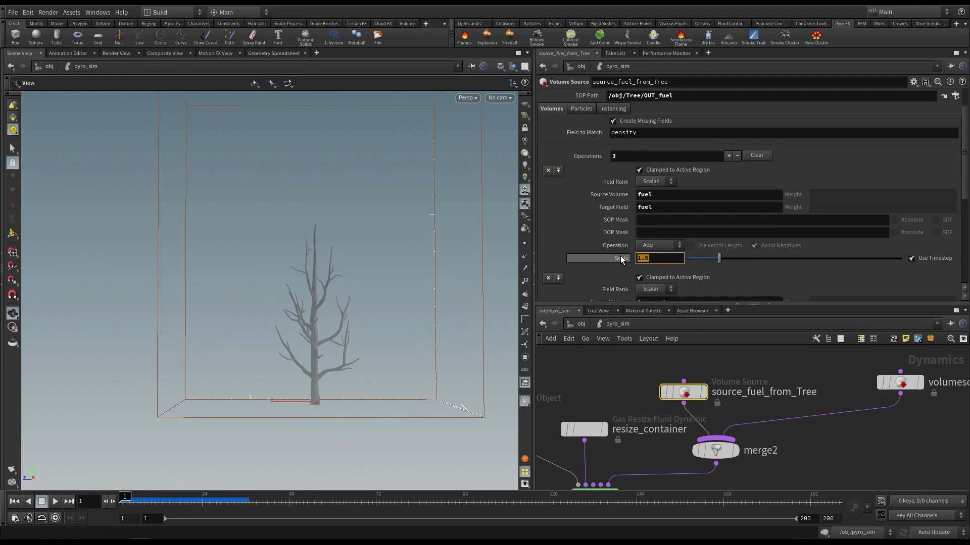
left_click_drag(620, 256, 622, 258)
middle_click_drag(607, 390, 693, 369)
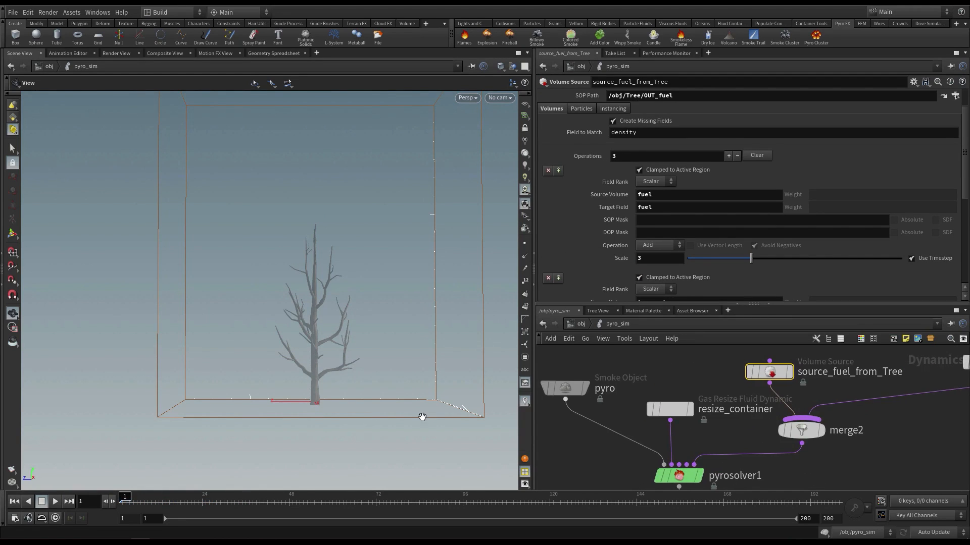
key("Up")
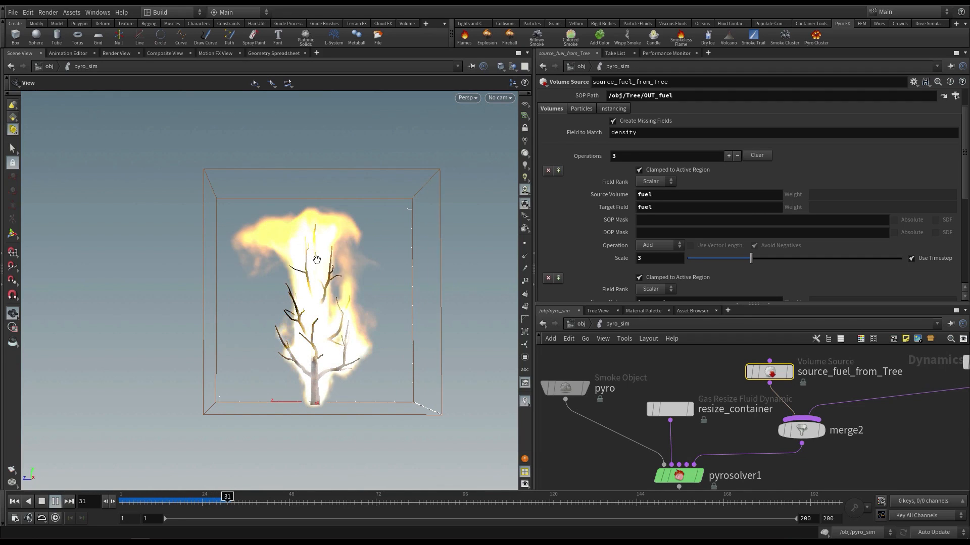
left_click(15, 501)
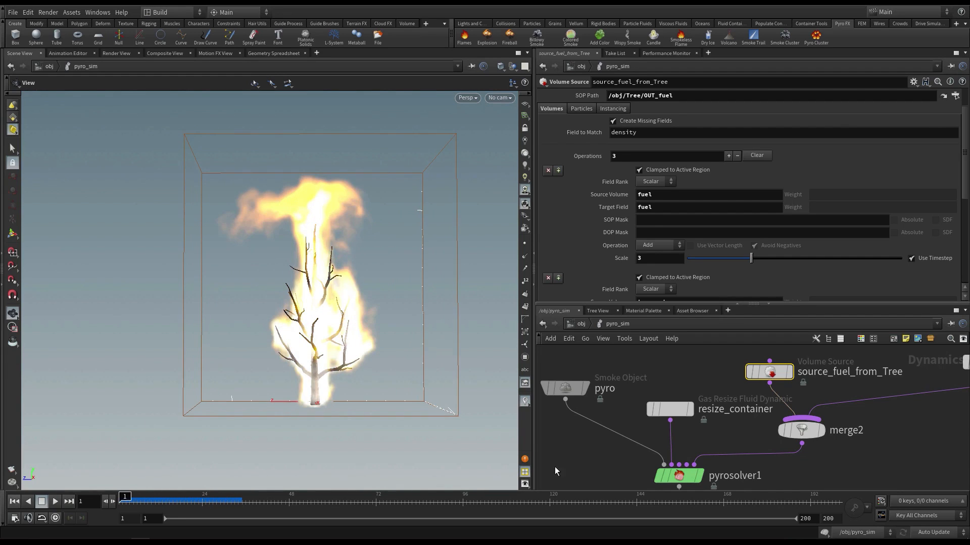
Set the Gas Released of pyrosolver1 to 3 and play the simulation to examine the flames with the stronger fuel source
left_click(673, 476)
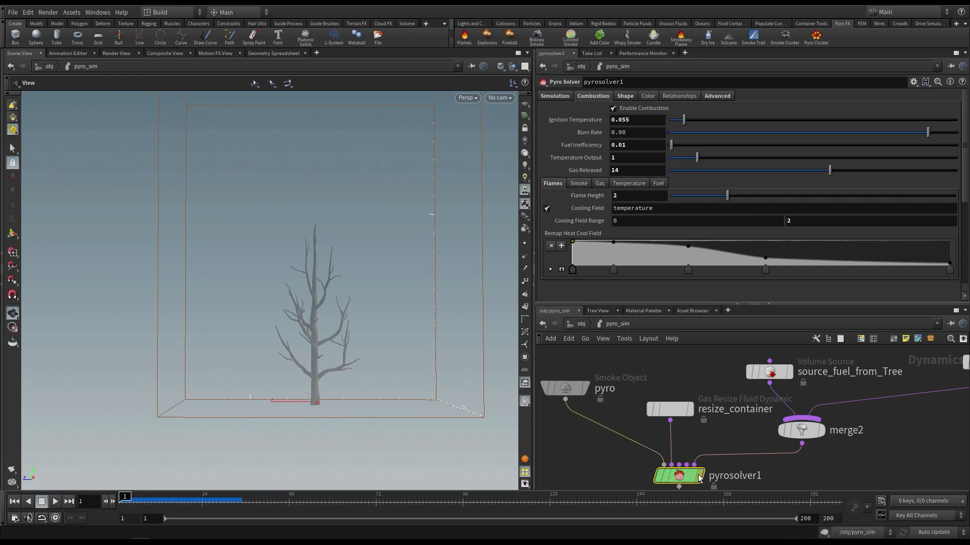
left_click(632, 170)
key("Return")
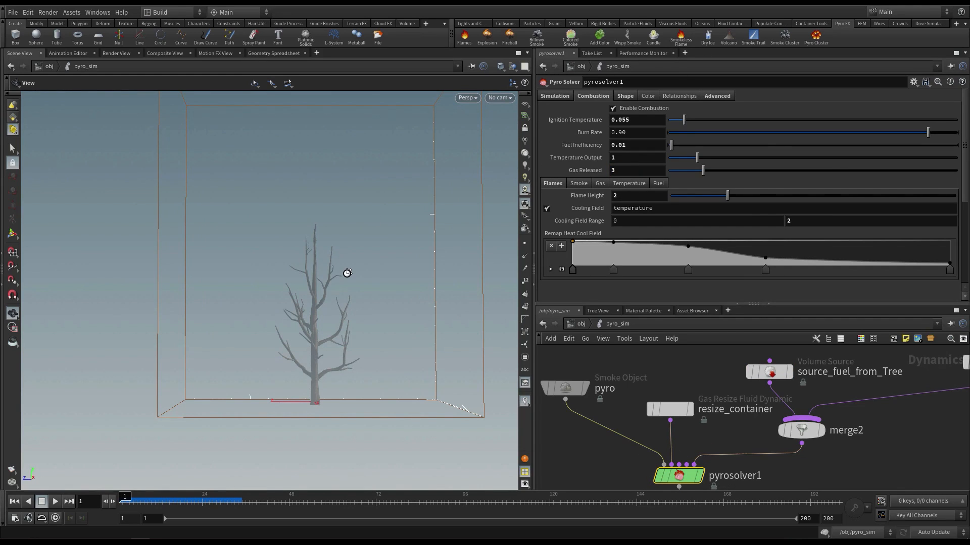
key("Up")
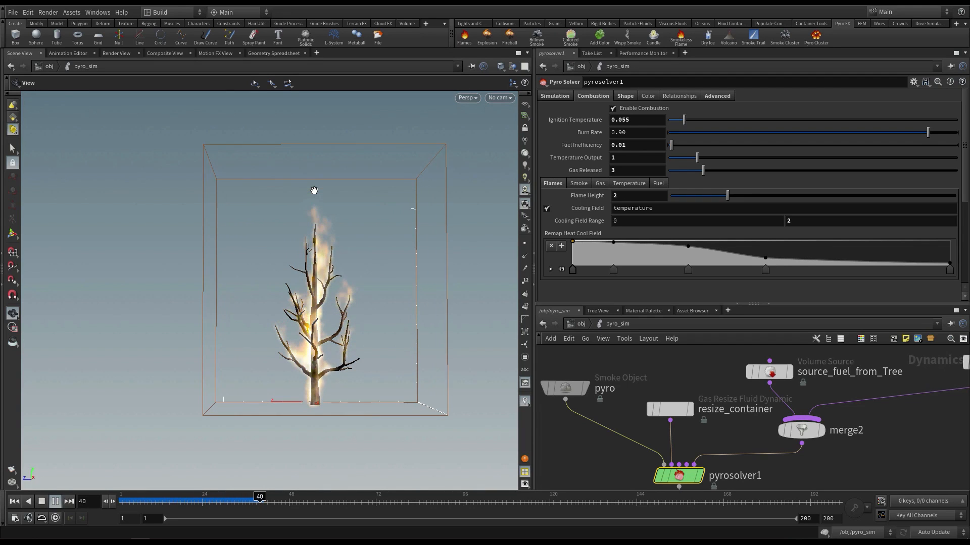
key("Escape")
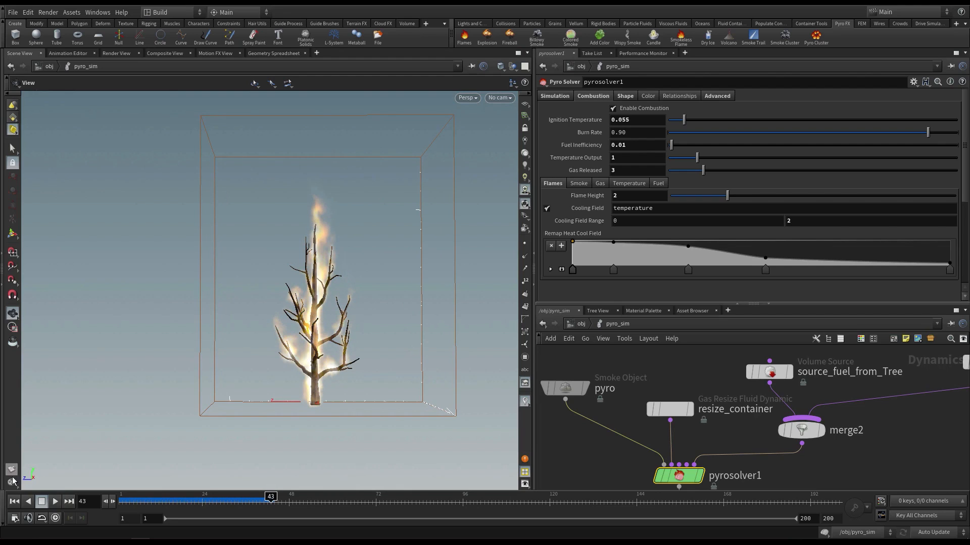
Render a flipbook with the current combustion settings, play it in MPlay, close the preview and return to frame 1
left_click(12, 470)
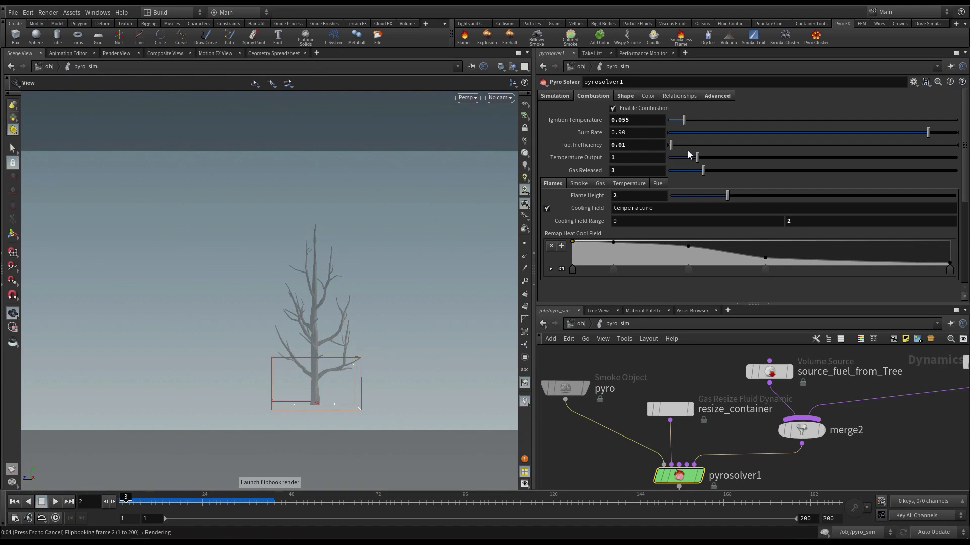
key("Escape")
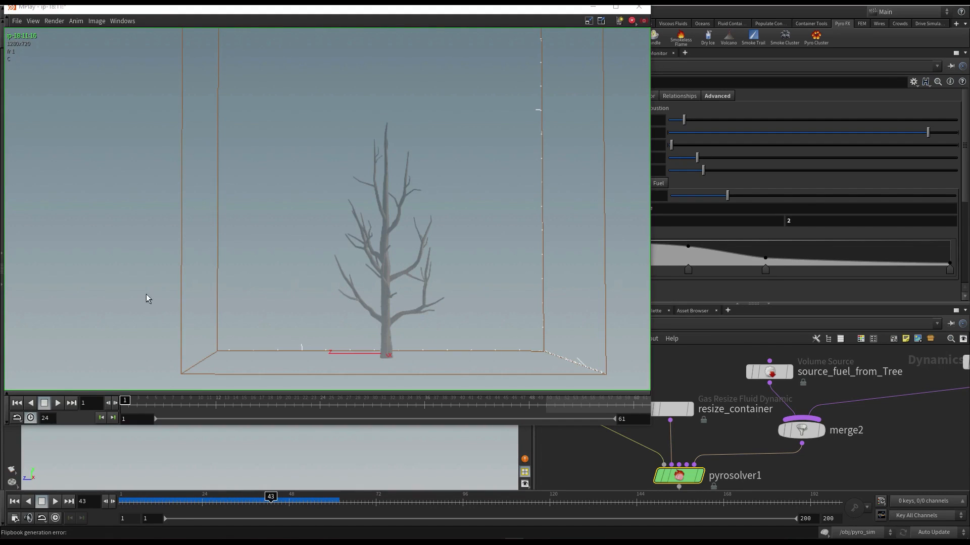
left_click(57, 403)
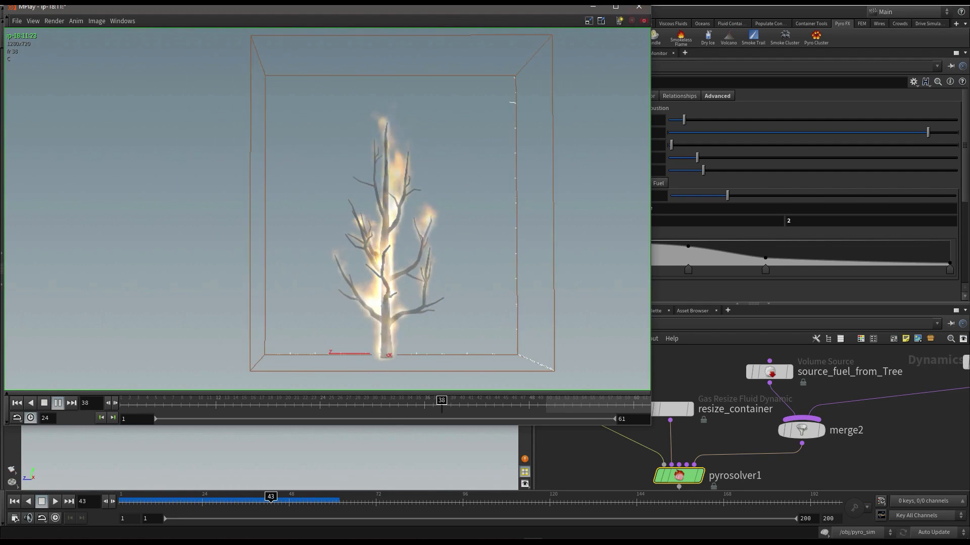
left_click(635, 7)
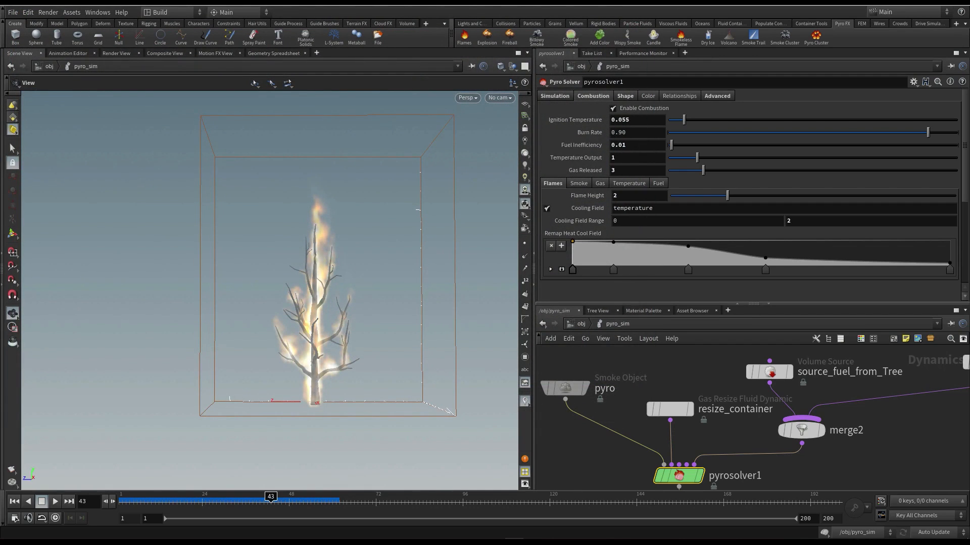
left_click(14, 501)
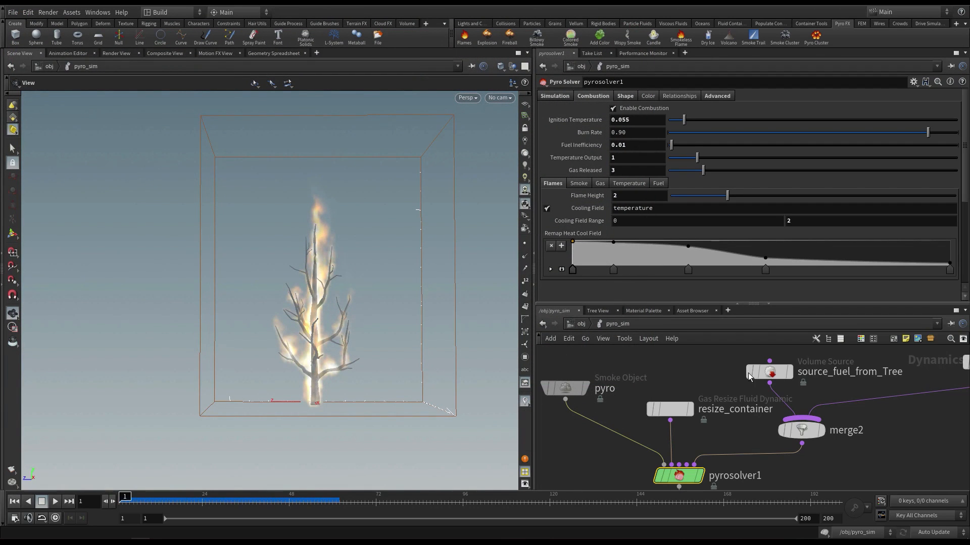
left_click(15, 518)
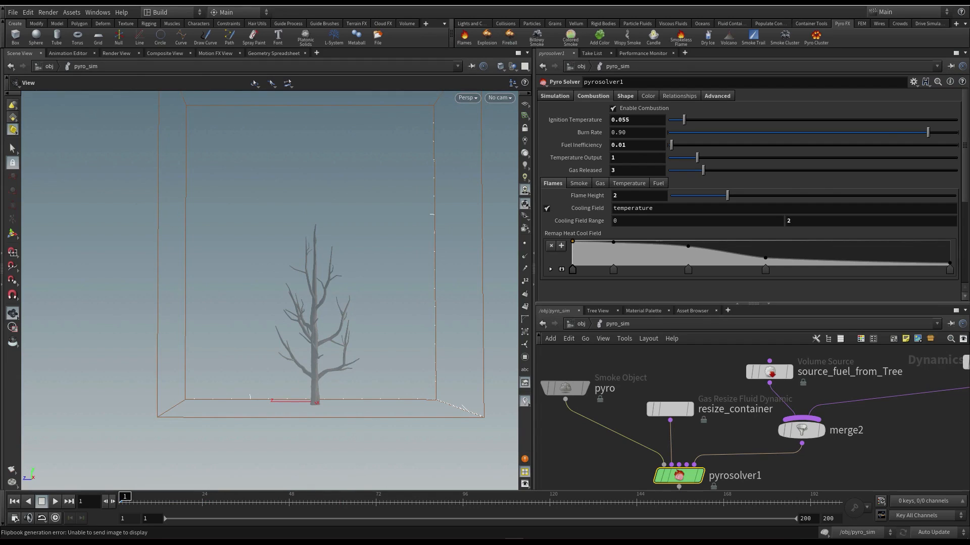
Set pyrosolver1's Temperature Output to 0.5, render a flipbook, play it in MPlay and close the preview
left_click(628, 159)
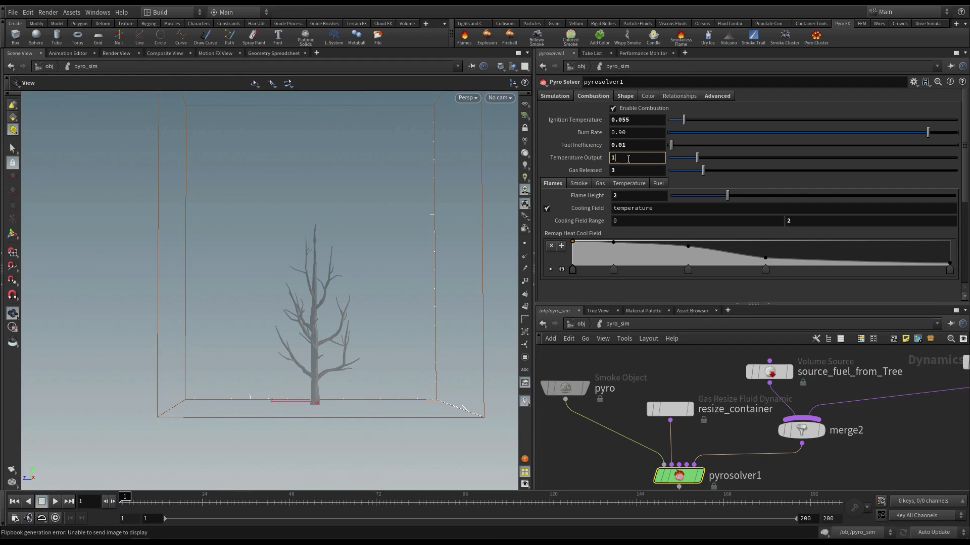
type(".5")
key("Return")
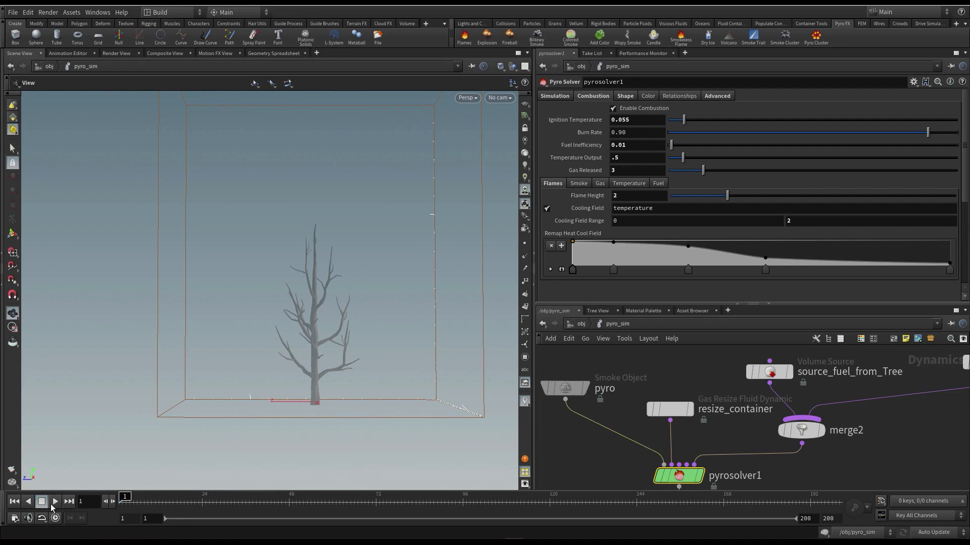
left_click(12, 469)
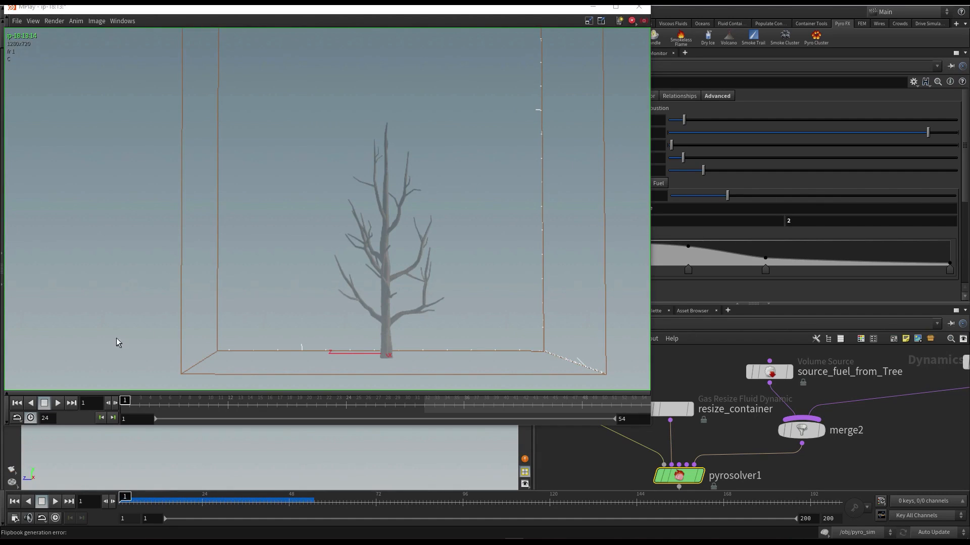
left_click(57, 402)
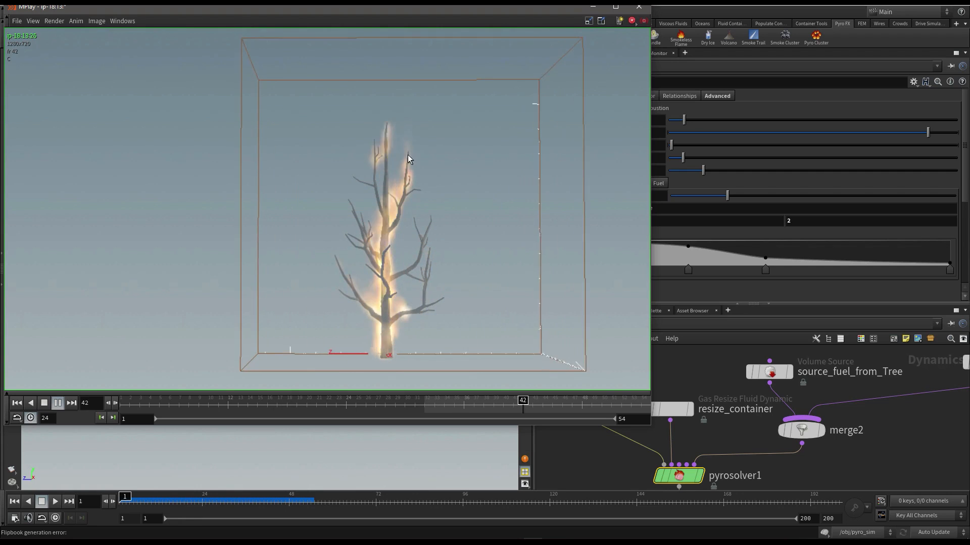
left_click(639, 7)
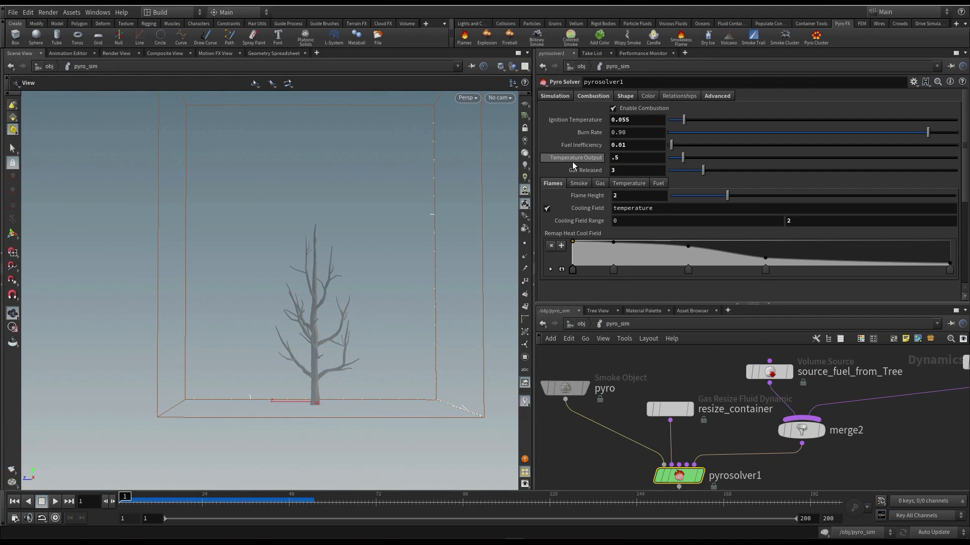
Scrub through the cached simulation, rewind and set the Scale of source_fuel_from_Tree's fuel operation to 4
scroll(321, 305, "up", 3)
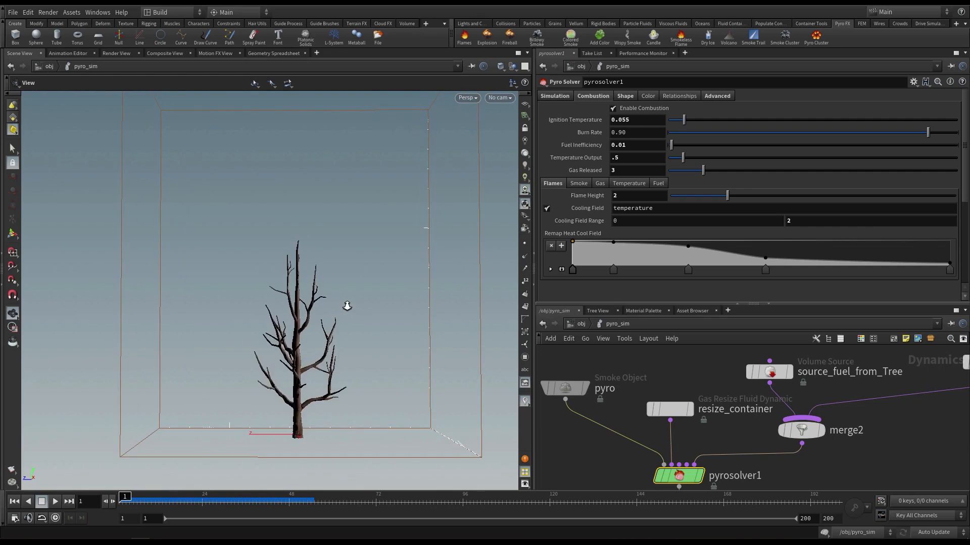
left_click_drag(318, 303, 331, 296)
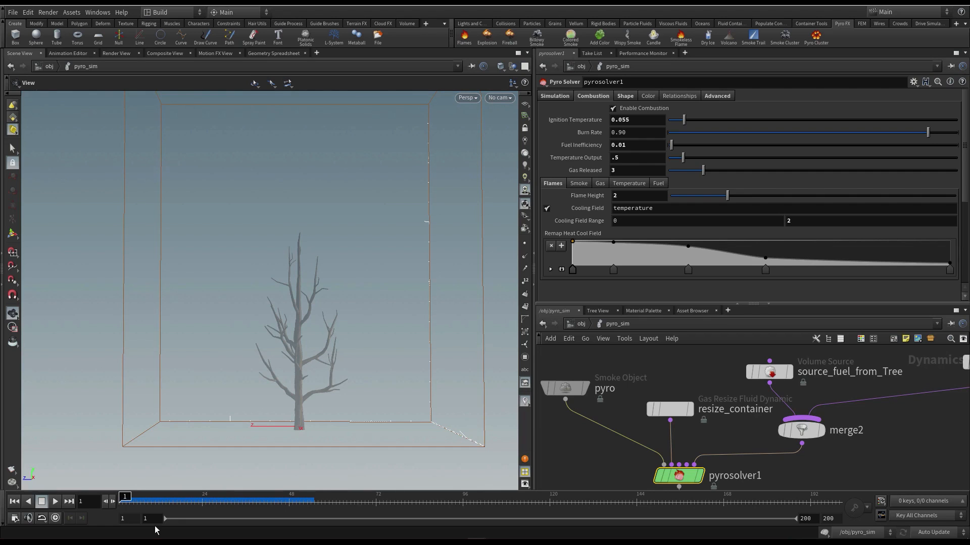
left_click_drag(167, 502, 299, 501)
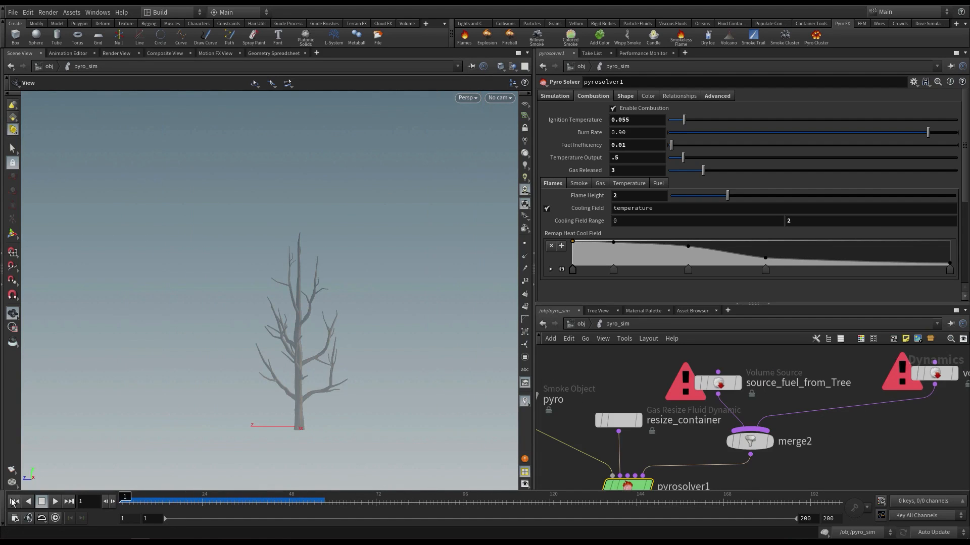
left_click(717, 382)
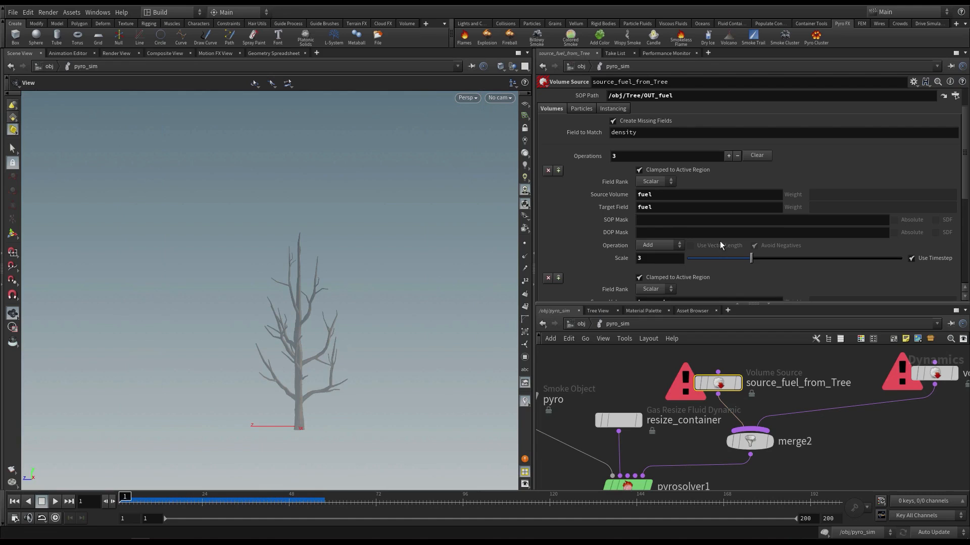
double_click(654, 258)
type("4")
key("Return")
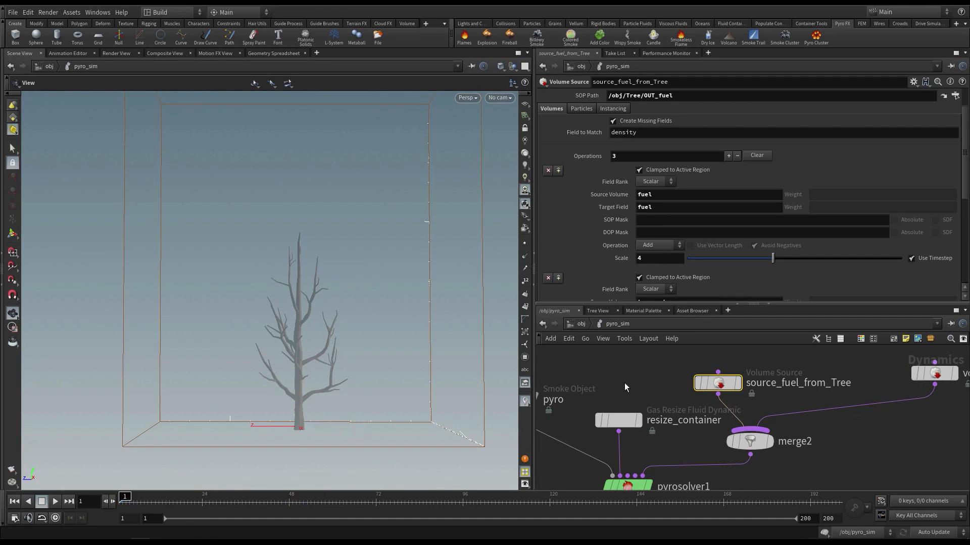
Change the guide visualization of the pyro smoke object from Multi Field to Temperature
middle_click_drag(654, 373, 714, 361)
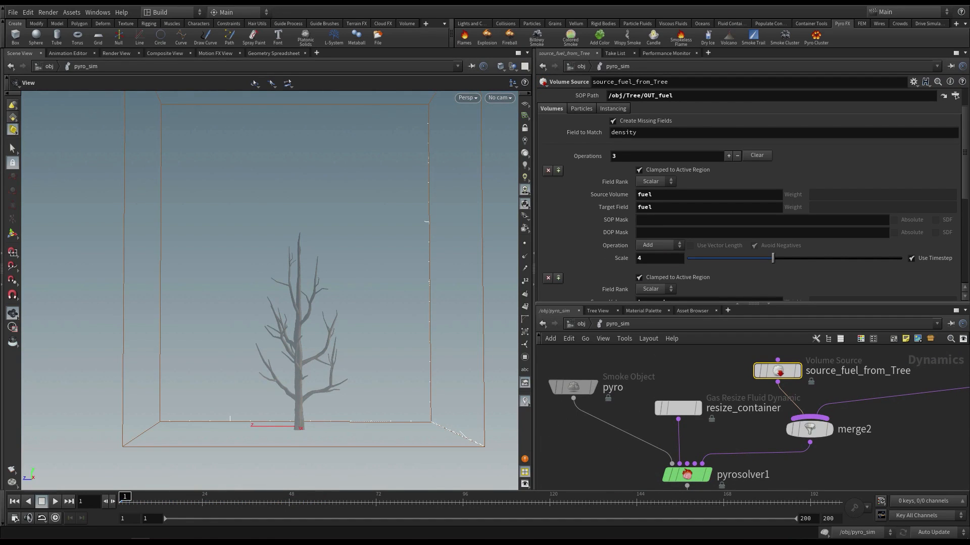
left_click(686, 475)
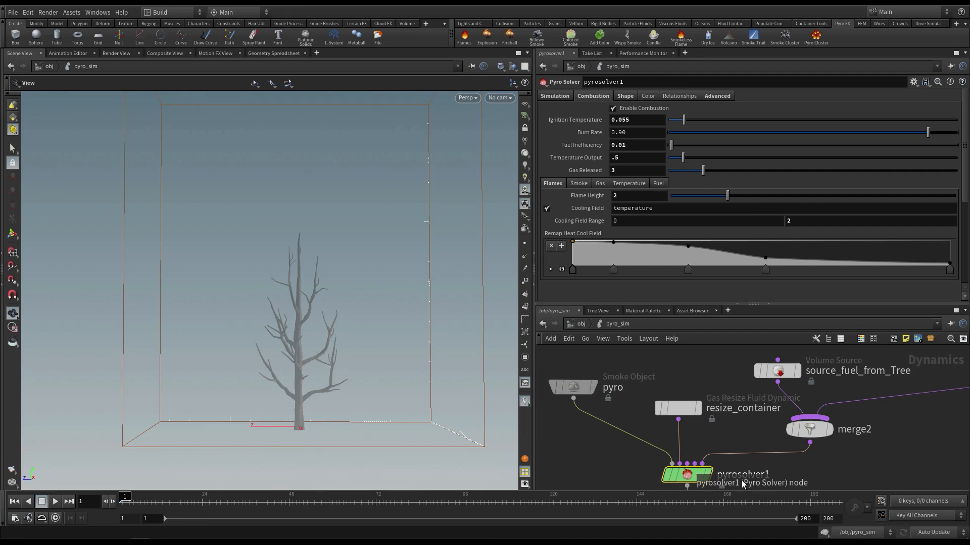
left_click(556, 97)
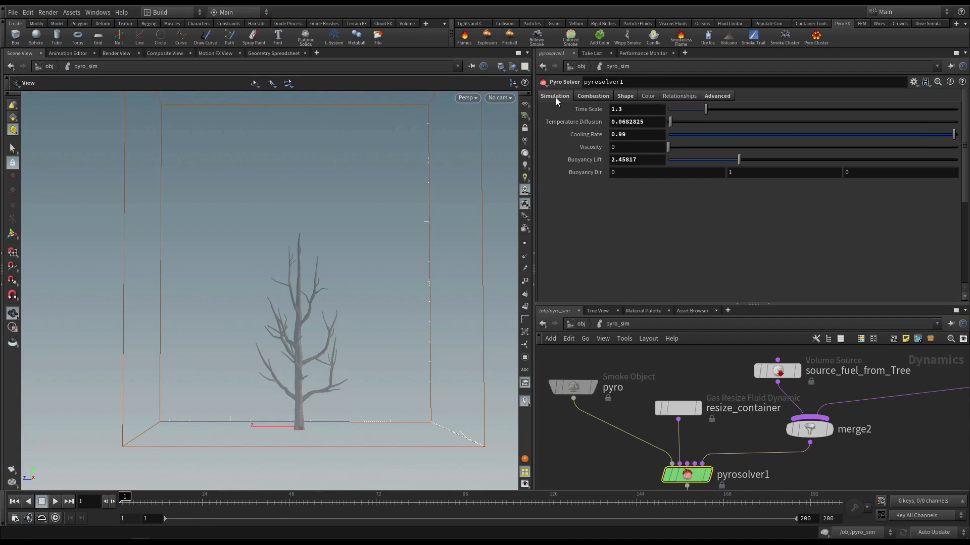
left_click(657, 122)
left_click(573, 399)
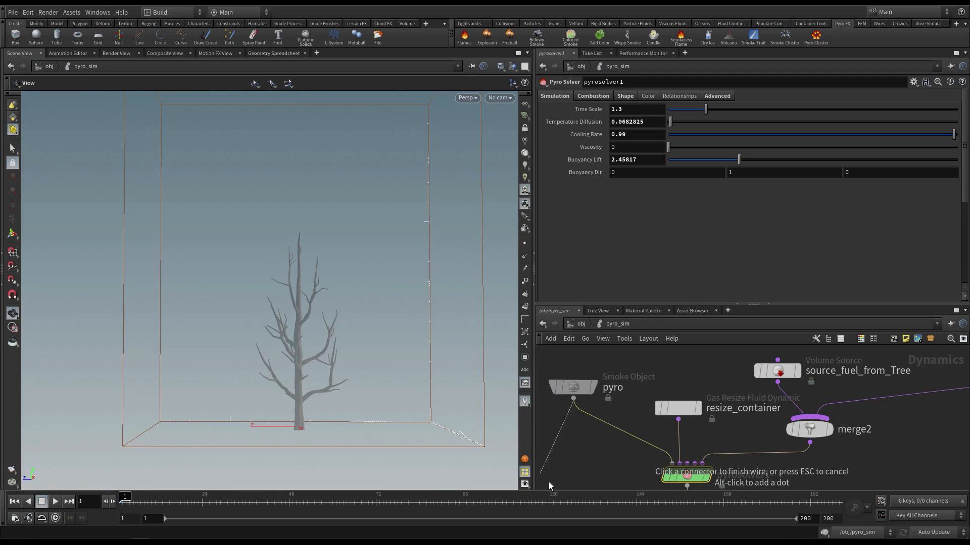
left_click_drag(562, 462, 562, 379)
left_click(562, 382)
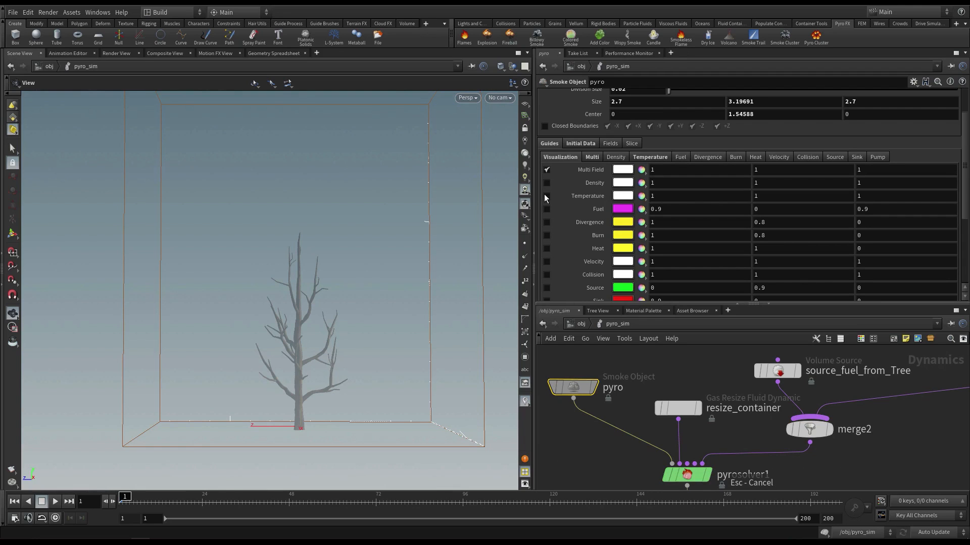
left_click(546, 170)
Play the simulation in stages and examine the temperature slice around the tree in wireframe display
key("Up")
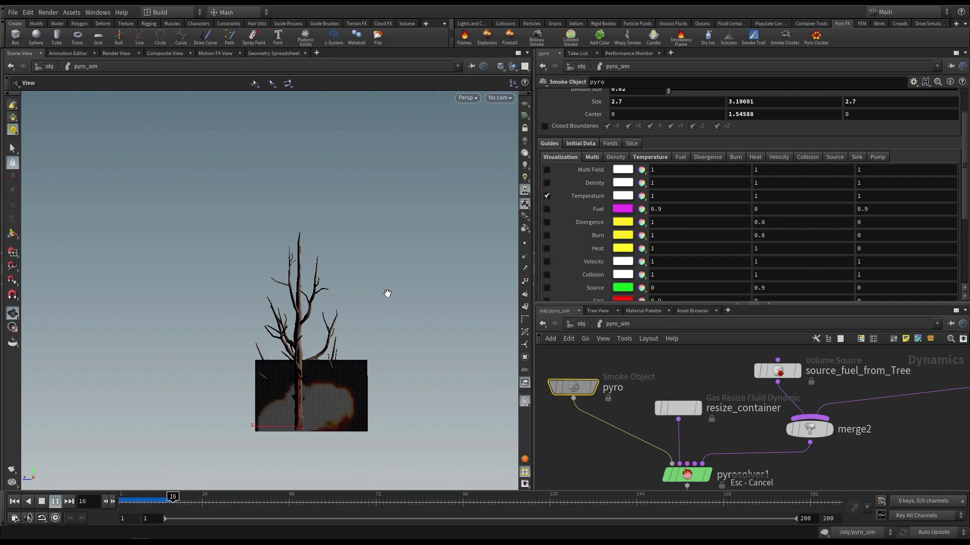
key("Up")
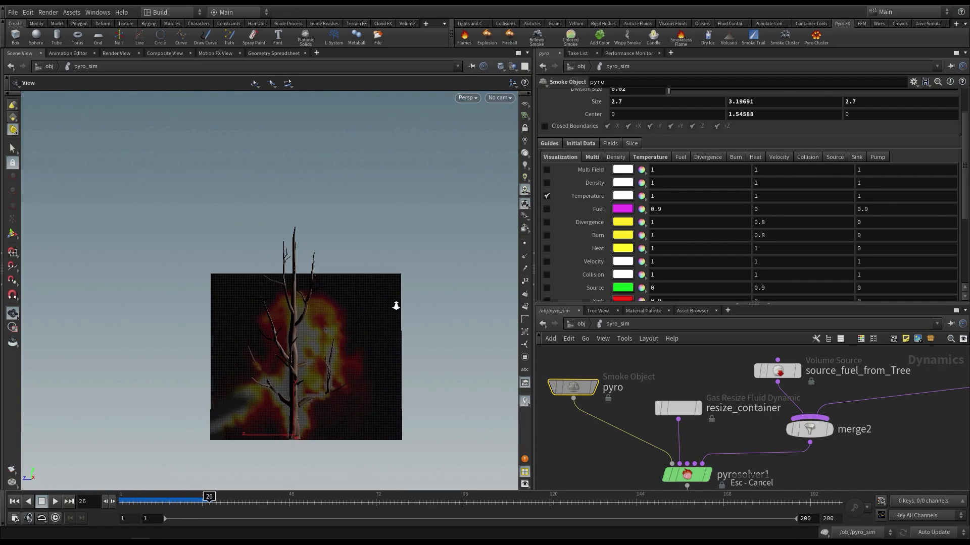
key("w")
left_click_drag(381, 319, 403, 315)
key("Up")
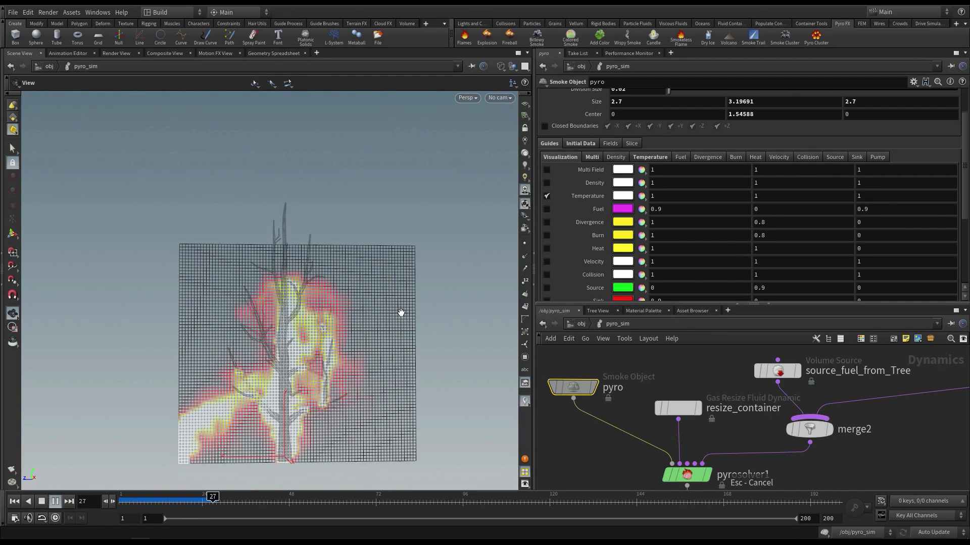
key("Up")
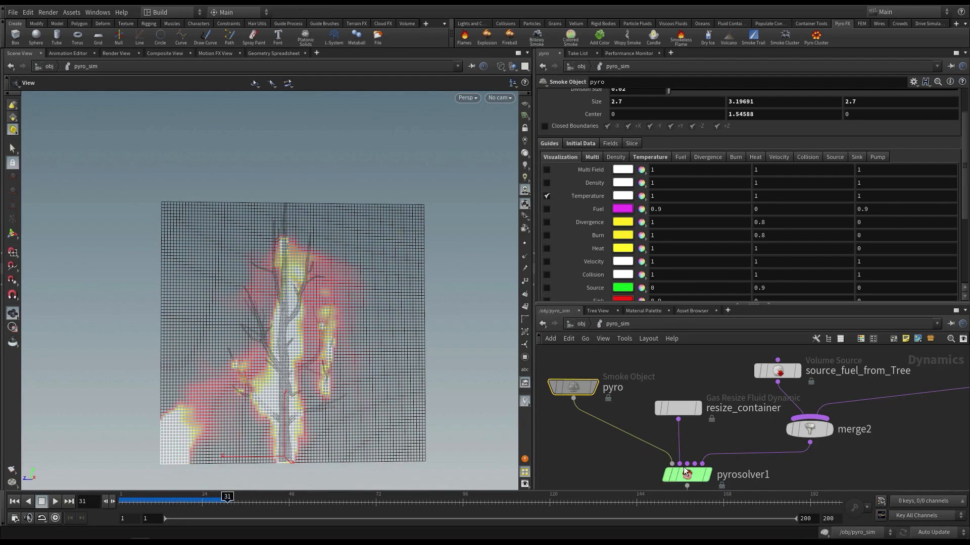
Set pyrosolver1's Temperature Diffusion to 1, play the simulation to check the heat spread, then rewind and revert the parameter to its default
left_click_drag(622, 464, 699, 484)
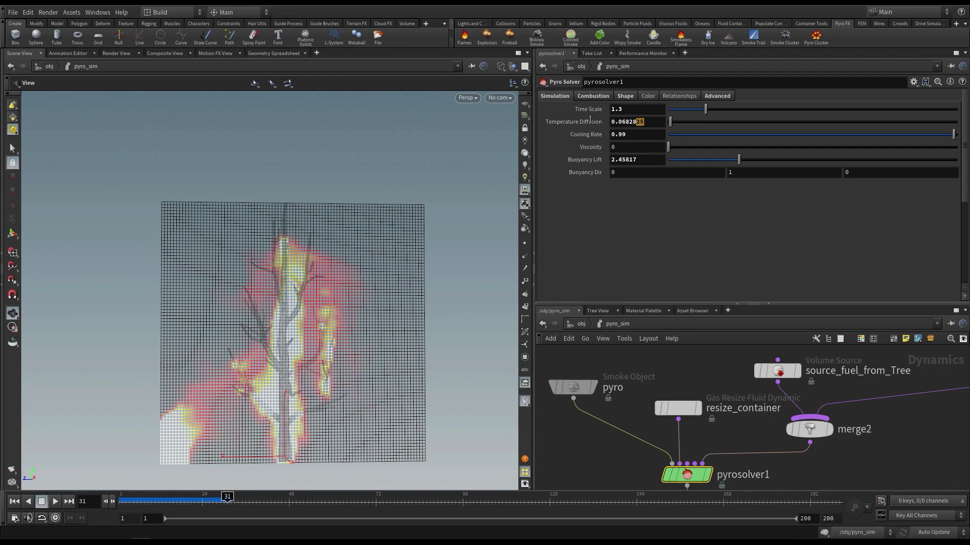
double_click(627, 120)
type("1")
key("Return")
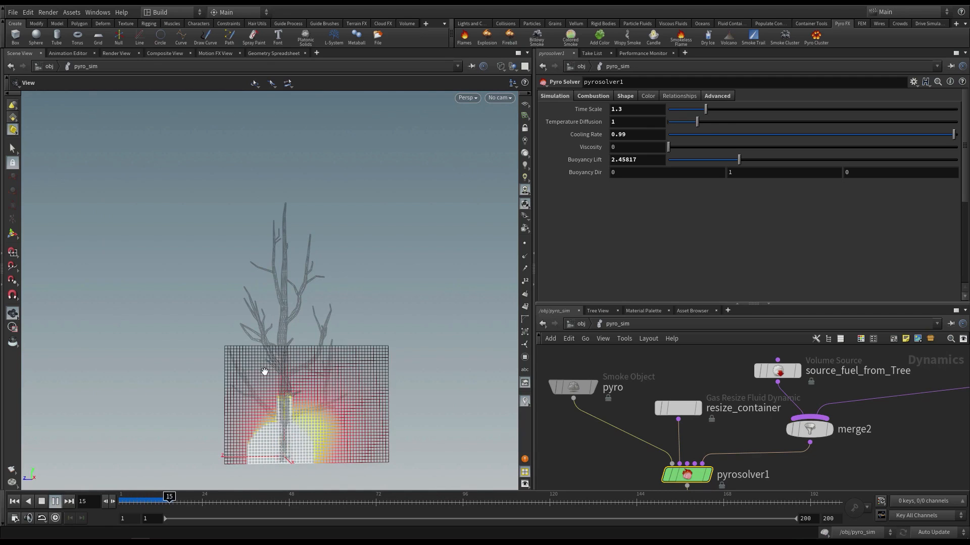
left_click(16, 501)
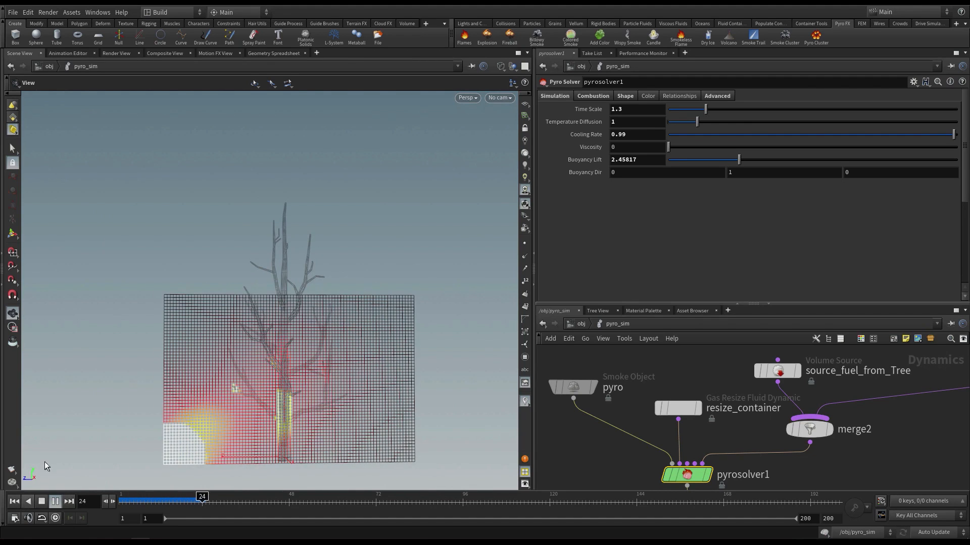
right_click(583, 123)
left_click(638, 280)
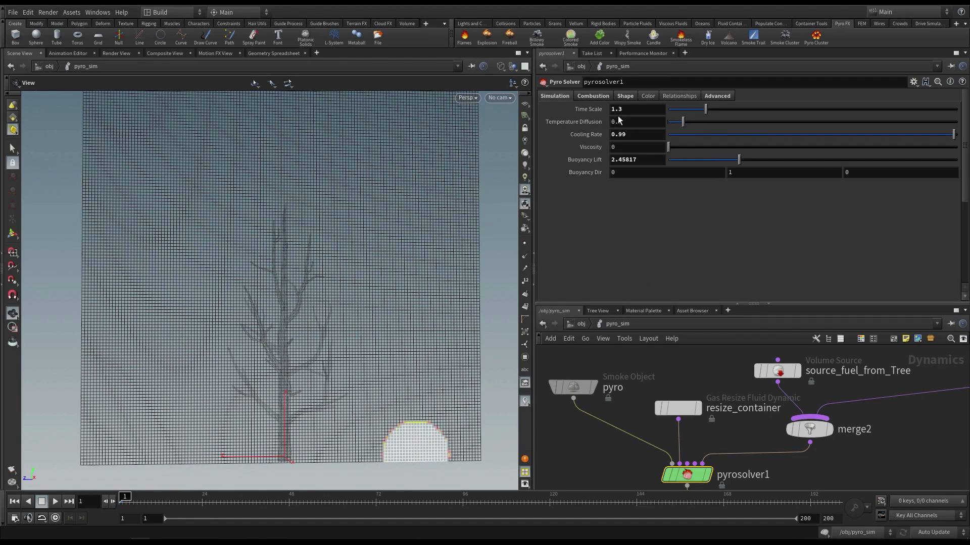
Set pyrosolver1's Temperature Diffusion to 0.01 and play the simulation to check how the temperature spreads
double_click(635, 121)
type(".06")
key("Return")
left_click_drag(621, 122, 632, 124)
type("2")
key("Return")
key("Return")
left_click(55, 501)
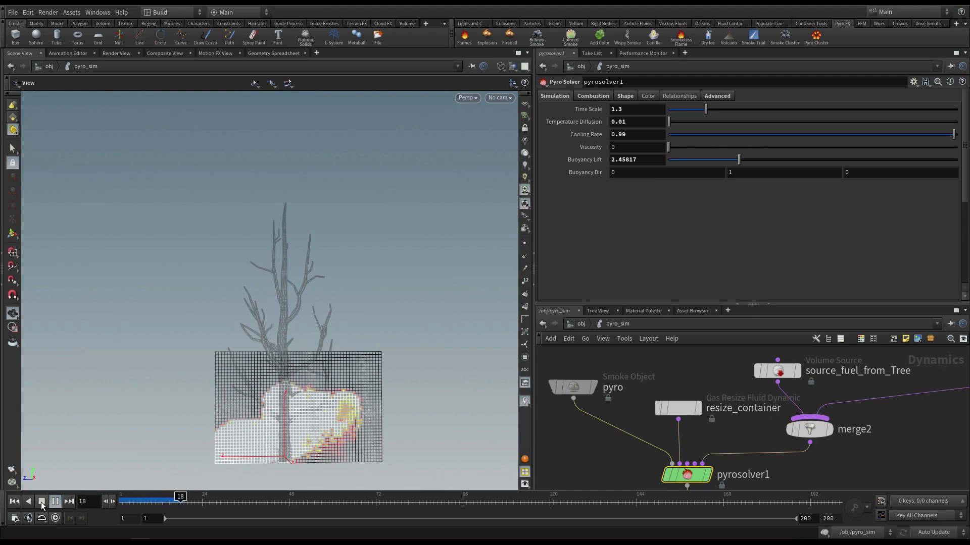
left_click(42, 501)
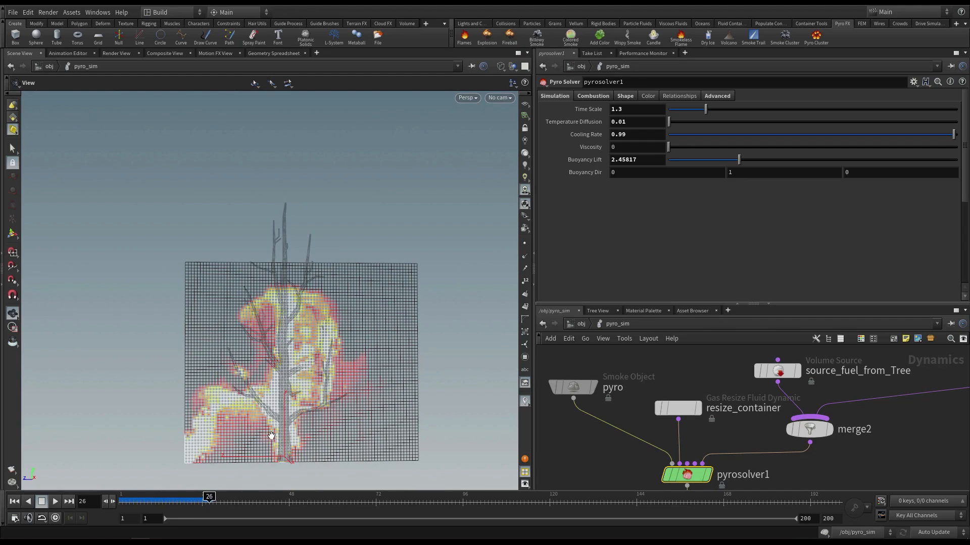
Set pyrosolver1's Temperature Diffusion to 0.02 and return to the first frame
left_click_drag(622, 122, 635, 121)
type("3")
key("Return")
left_click_drag(622, 122, 642, 121)
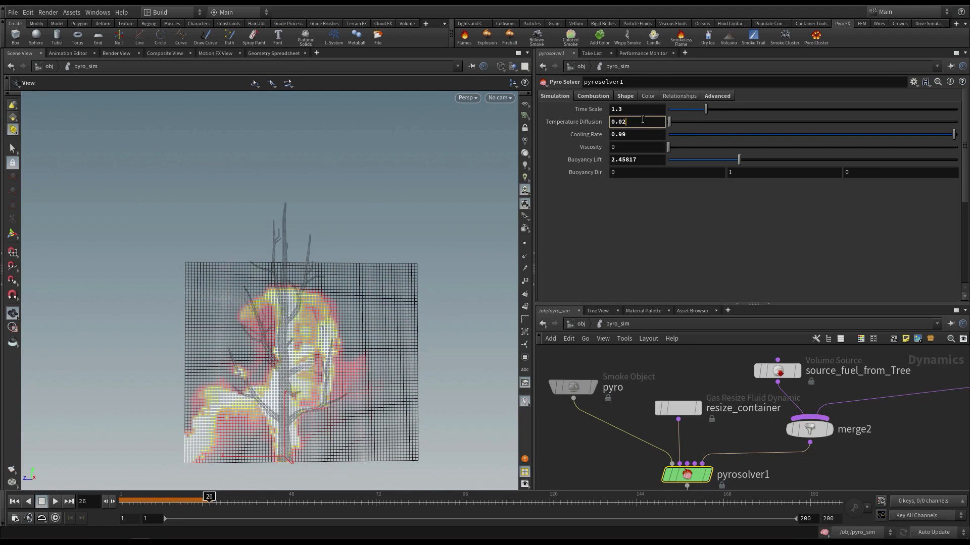
type("2")
key("Return")
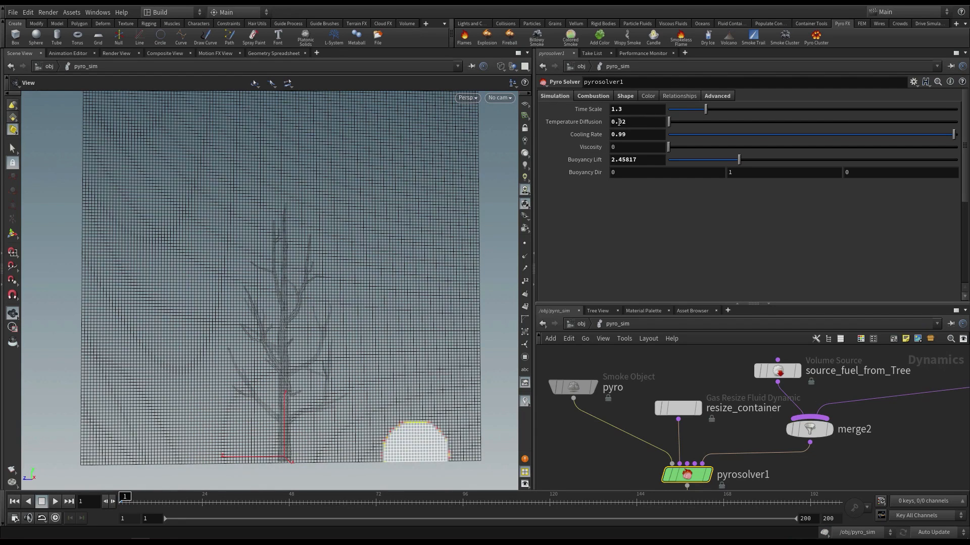
Look over pyrosolver1's combustion and shape settings, then switch the pyro smoke object's guide visualization from Temperature back to Multi Field
left_click(599, 95)
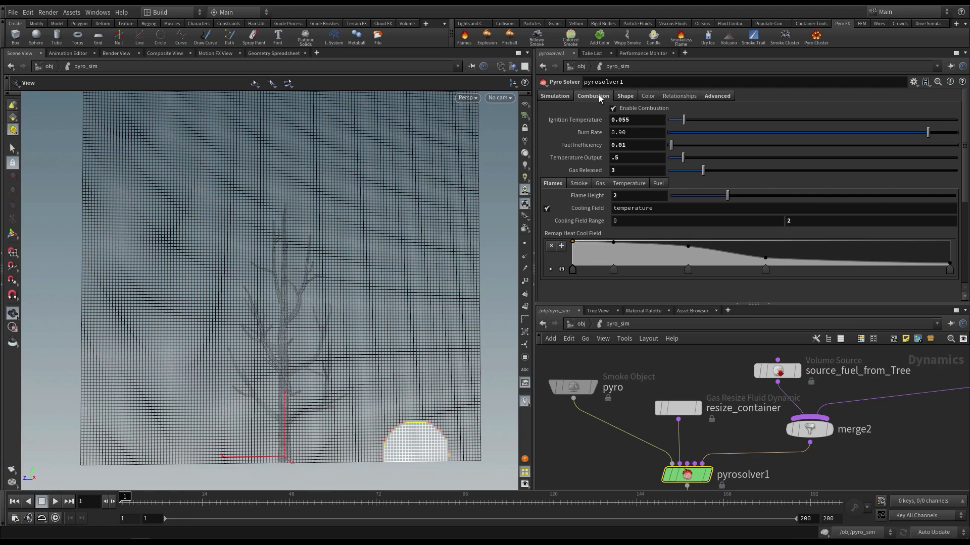
left_click(626, 96)
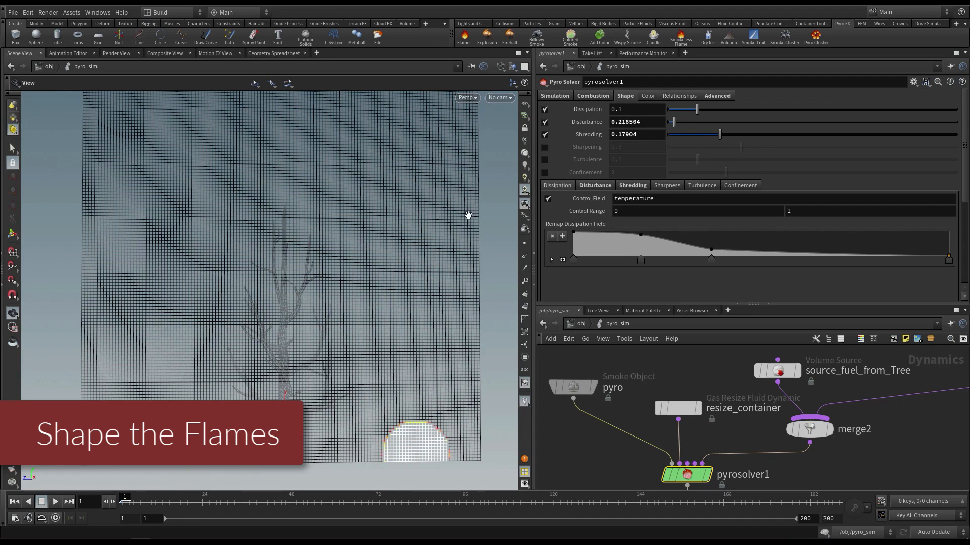
left_click_drag(468, 216, 460, 273)
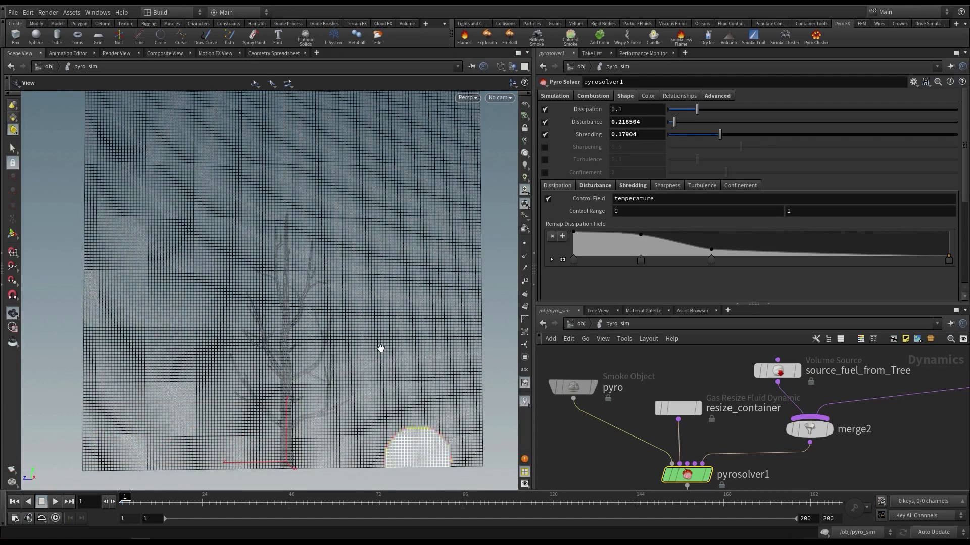
left_click(573, 386)
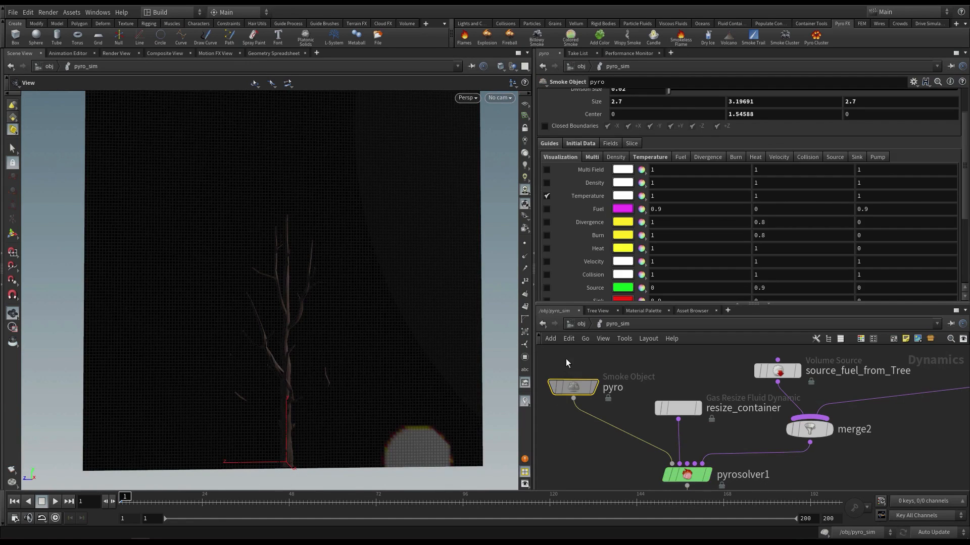
left_click(562, 199)
left_click(547, 170)
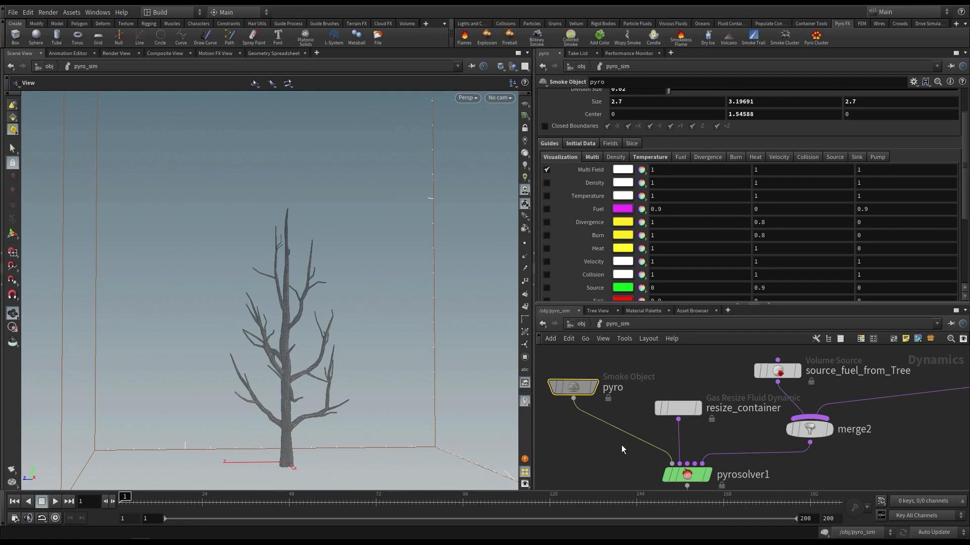
Disable Dissipation and Disturbance in the shape settings of pyrosolver1
left_click(692, 475)
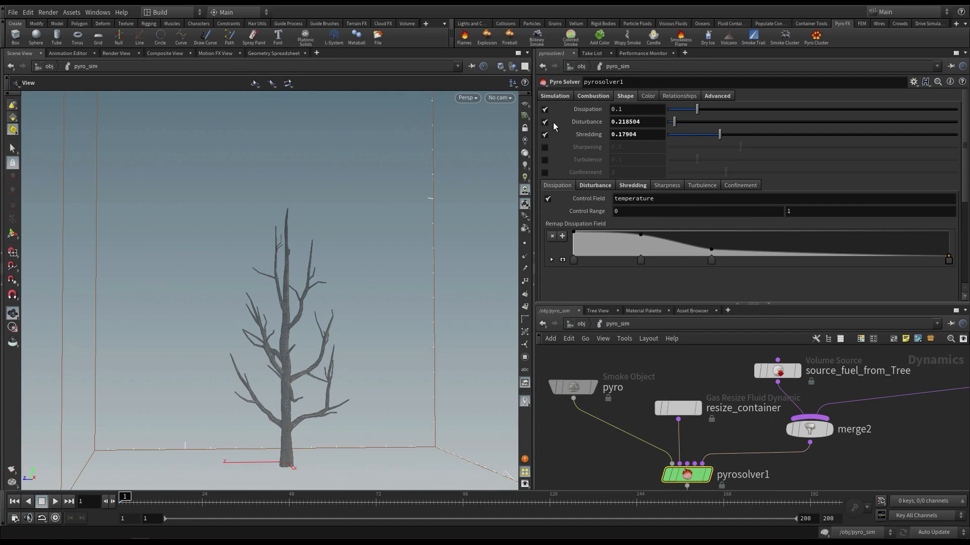
scroll(367, 272, "down", 2)
mouse_move(365, 271)
left_mouse_down()
mouse_move(380, 273)
mouse_move(366, 272)
left_mouse_up()
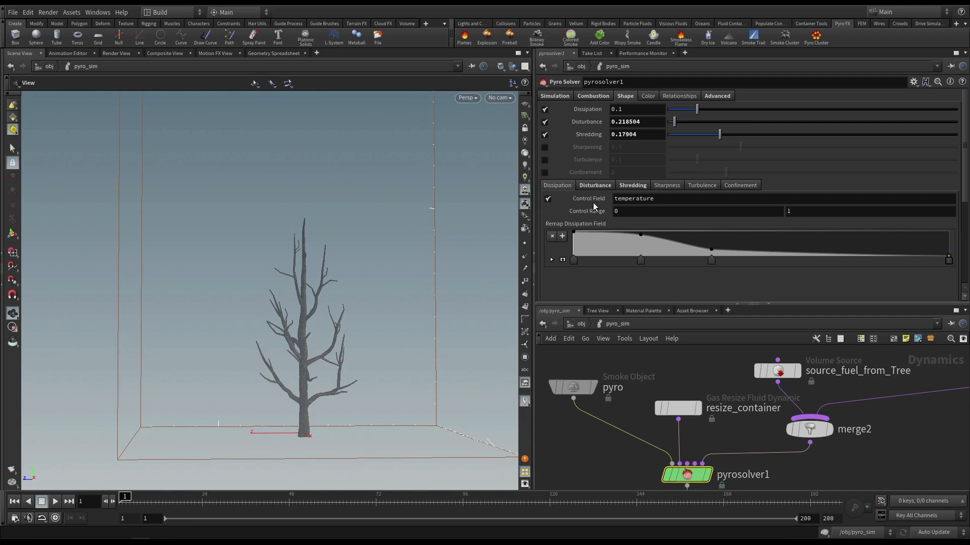
left_click(545, 124)
left_click(545, 133)
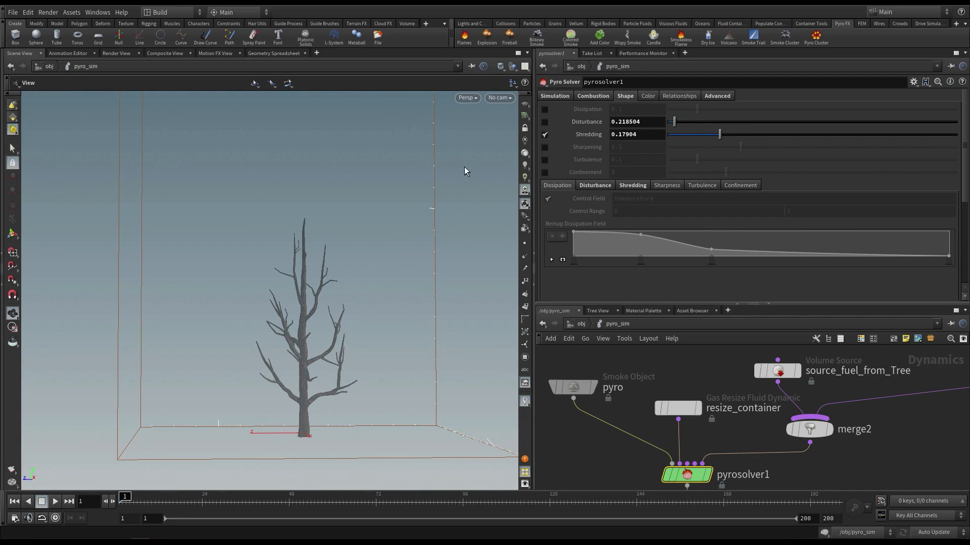
Play the simulation with all of pyrosolver1's shape controls disabled, then return to the first frame
key("Up")
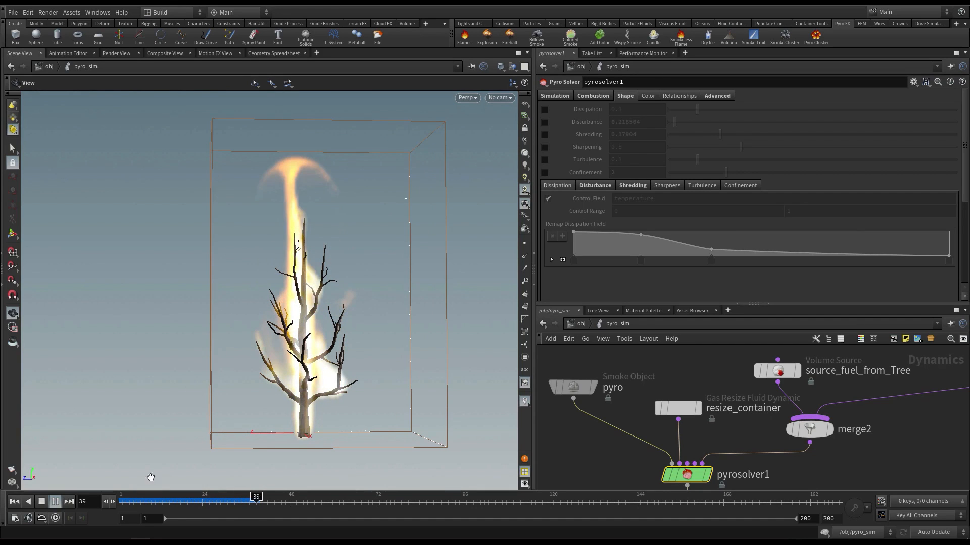
left_click(145, 501)
left_click_drag(145, 501, 114, 505)
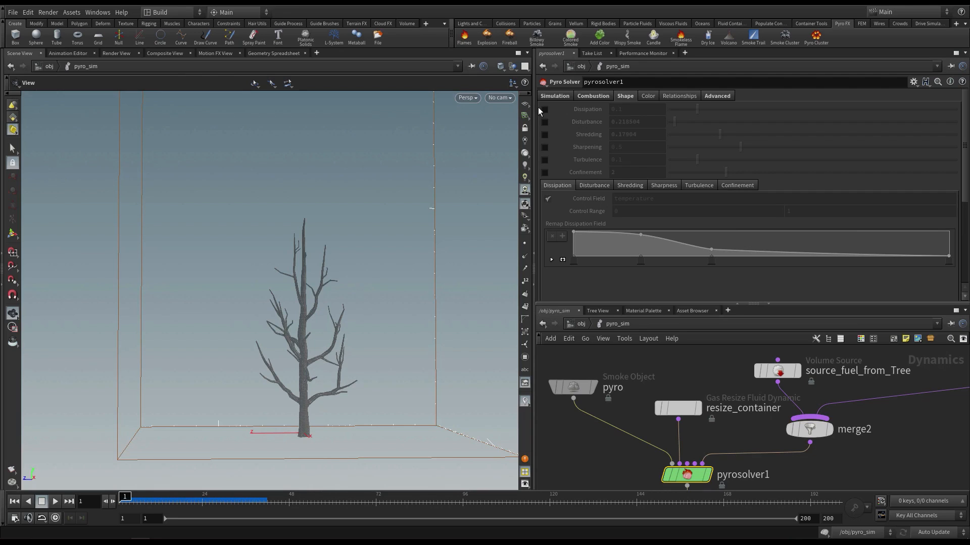
Enable Dissipation at 0.1 in pyrosolver1's shape settings and check its temperature Control Field
mouse_move(557, 116)
mouse_move(403, 216)
left_mouse_down()
mouse_move(392, 215)
mouse_move(475, 166)
left_mouse_up()
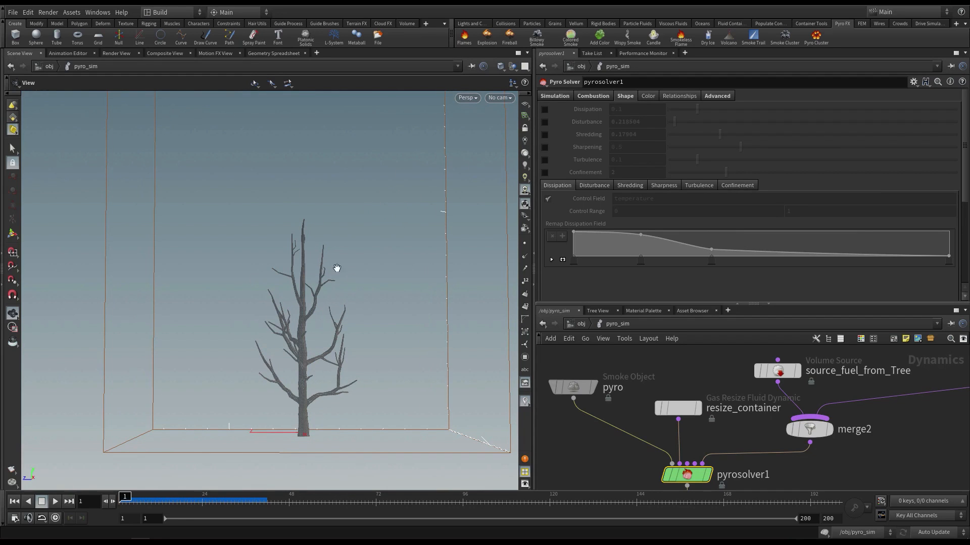
left_click(544, 111)
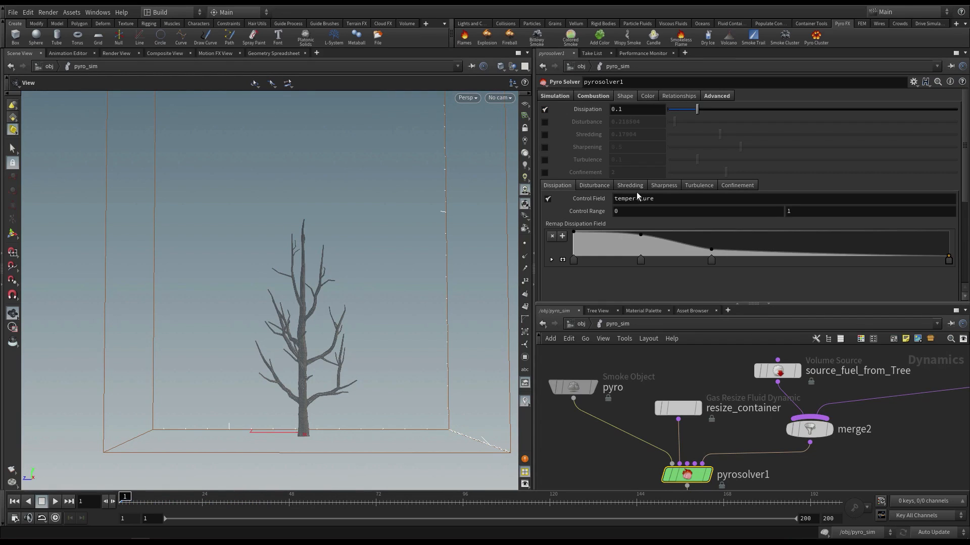
double_click(679, 198)
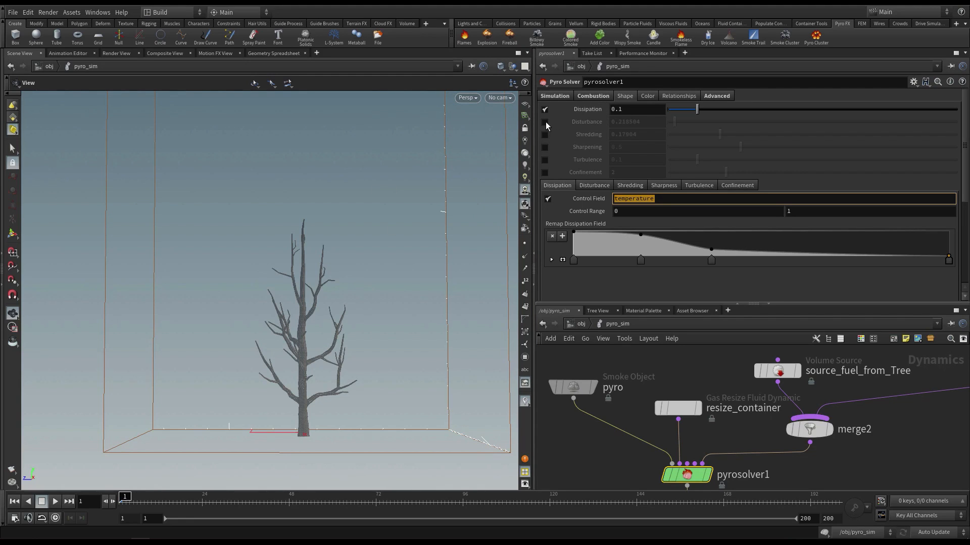
Turn on the Velocity guide visualization of the pyro smoke object and play the simulation partway
left_click(574, 388)
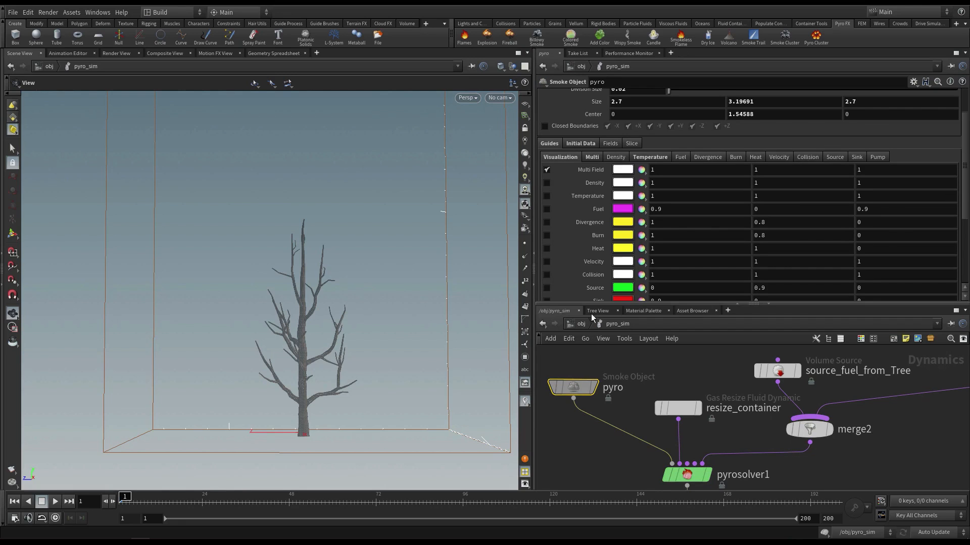
left_click(546, 262)
key("Up")
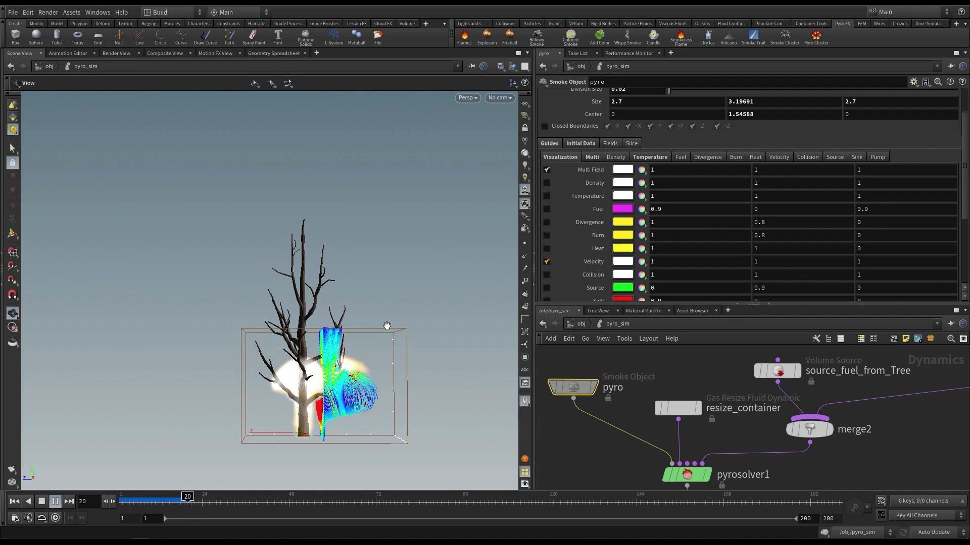
key("Up")
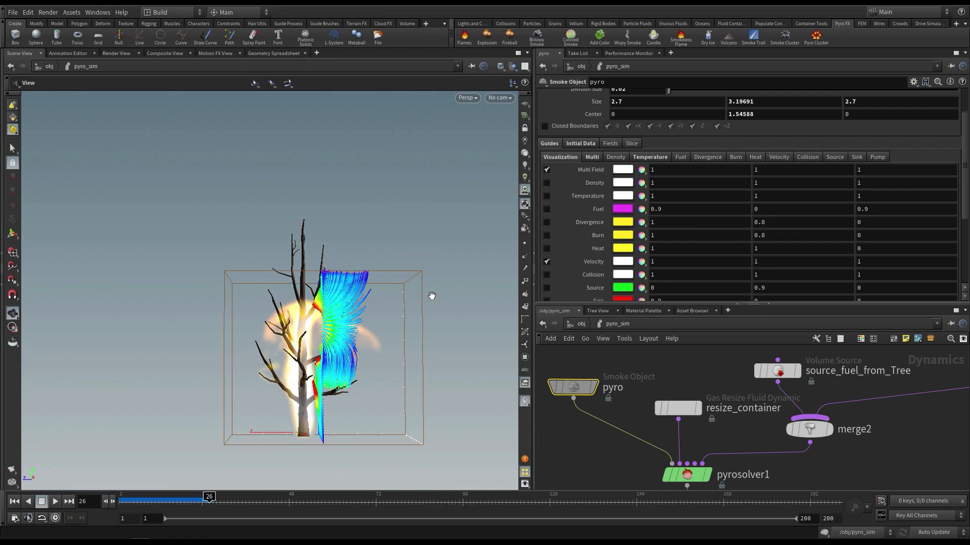
Set the pyro object's Velocity guide to the YZ Plane orientation with a Streamer Length of 0.05
left_click(777, 158)
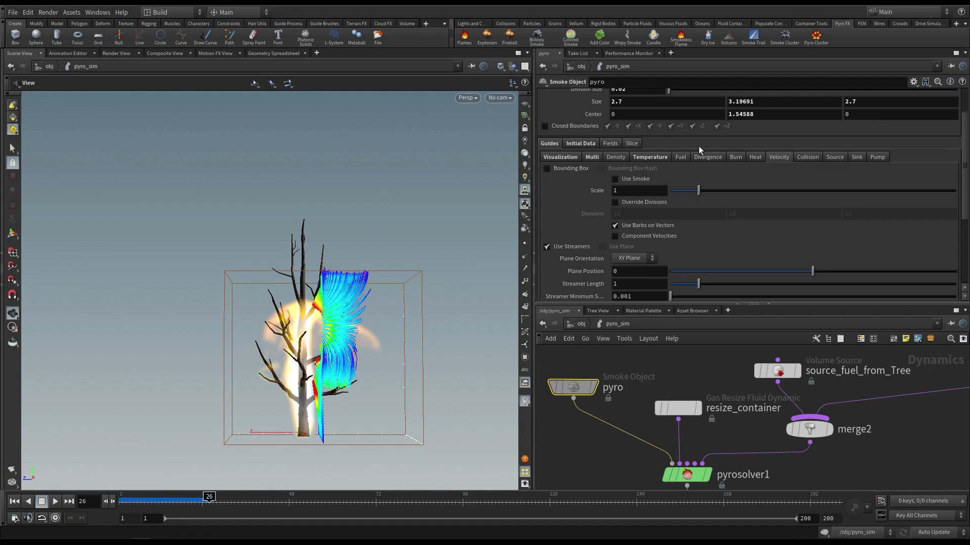
left_click(630, 258)
left_click(631, 271)
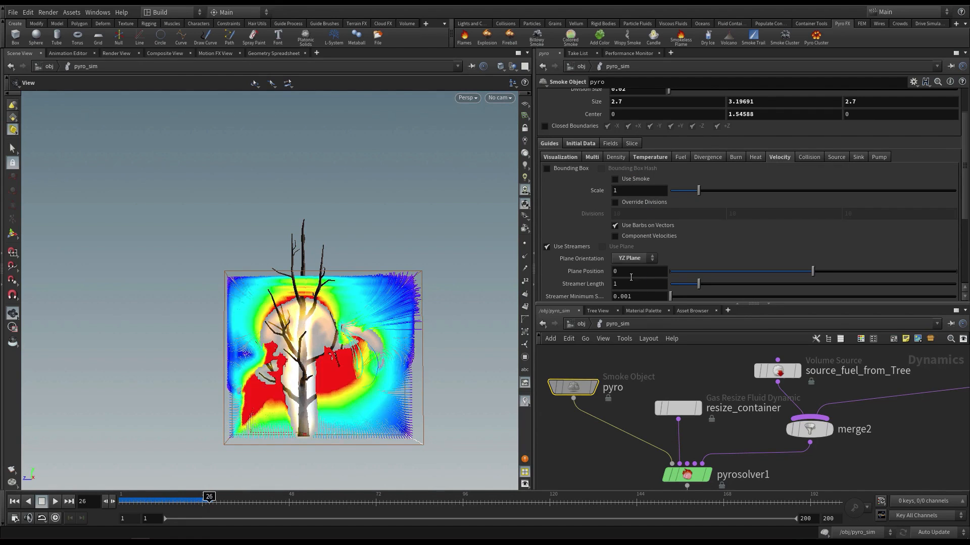
scroll(690, 245, "down", 3)
double_click(606, 247)
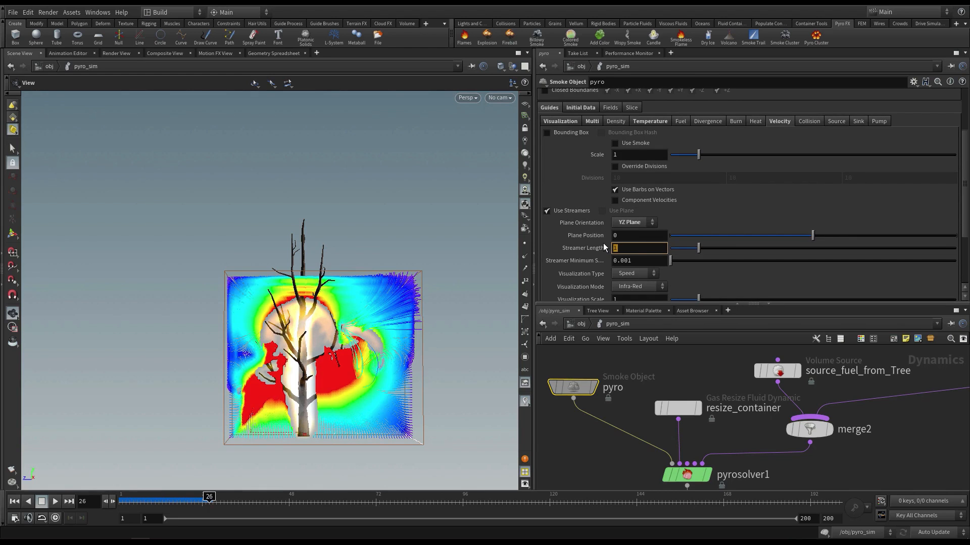
type(".05")
key("Return")
left_click_drag(404, 323, 370, 339)
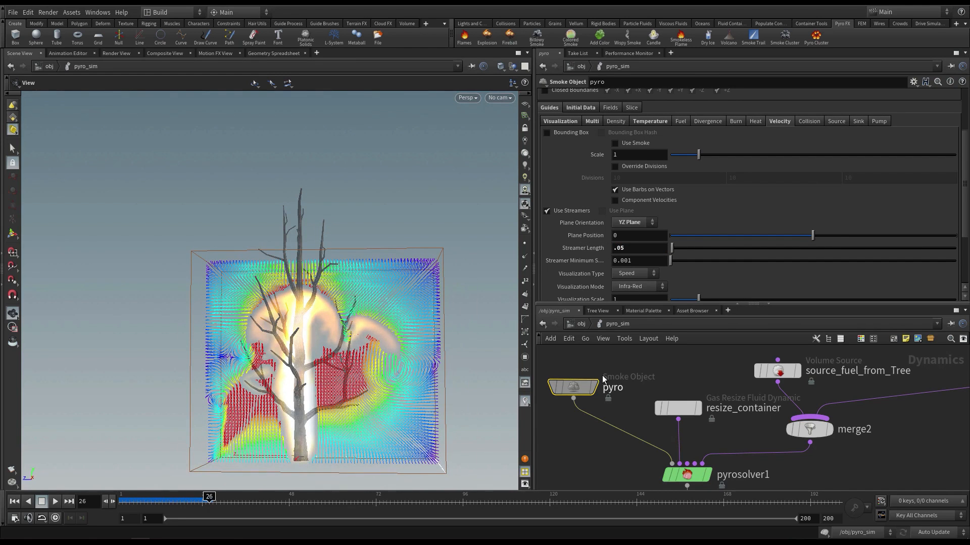
Hide the pyro object's Multi Field guide and scrub through the cached frames to examine only the velocity streamers
left_click(557, 122)
left_click(547, 133)
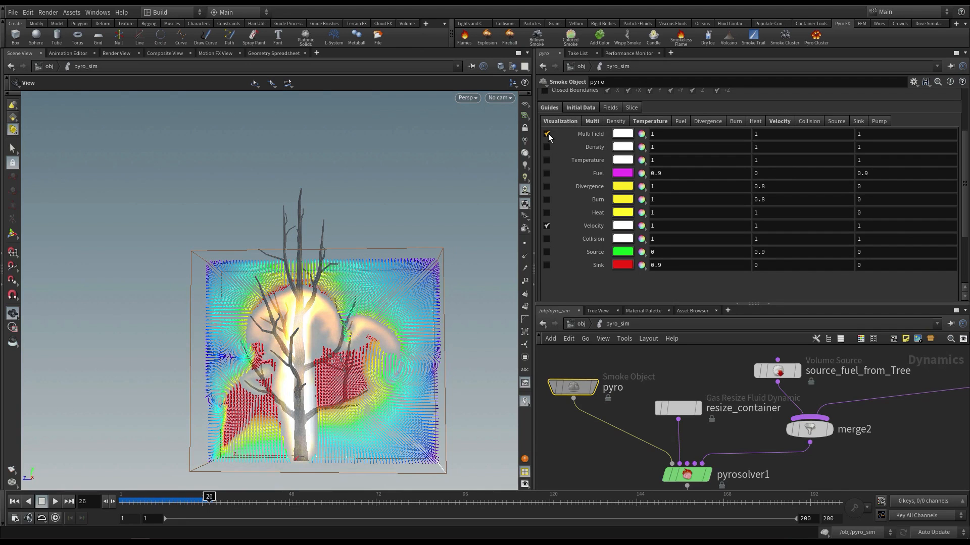
left_click_drag(144, 504, 180, 503)
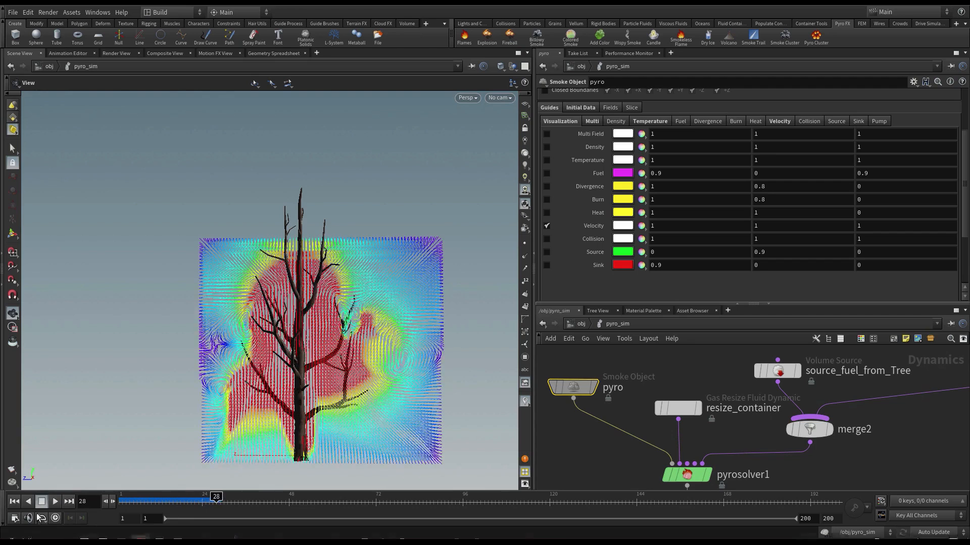
Enable Disturbance in pyrosolver1's shape settings and play from the first frame to examine its effect on the velocity streamers
left_click(14, 501)
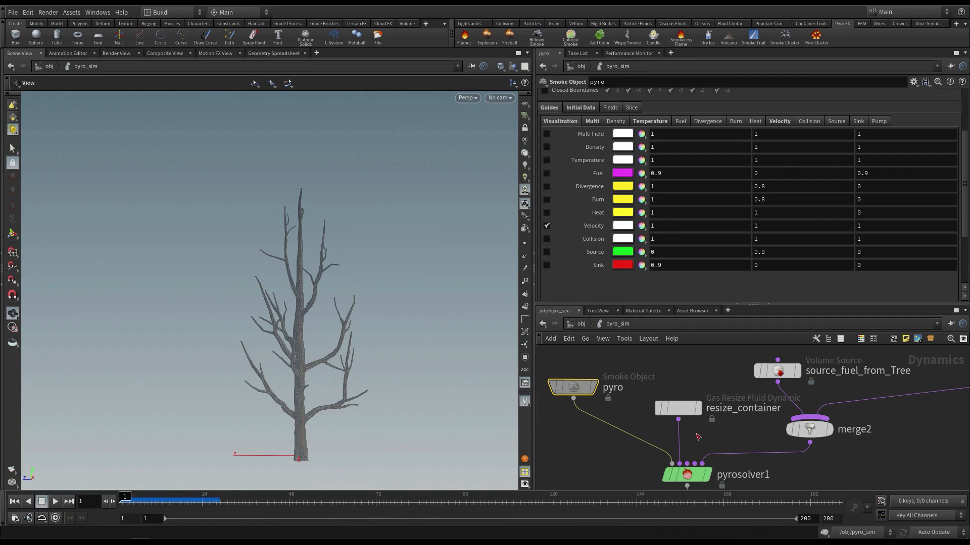
left_click(686, 475)
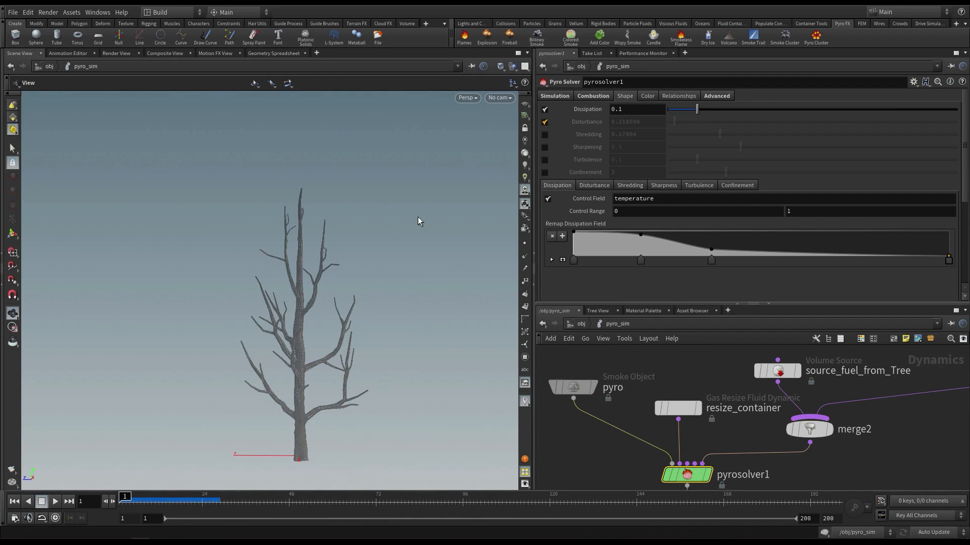
key("Up")
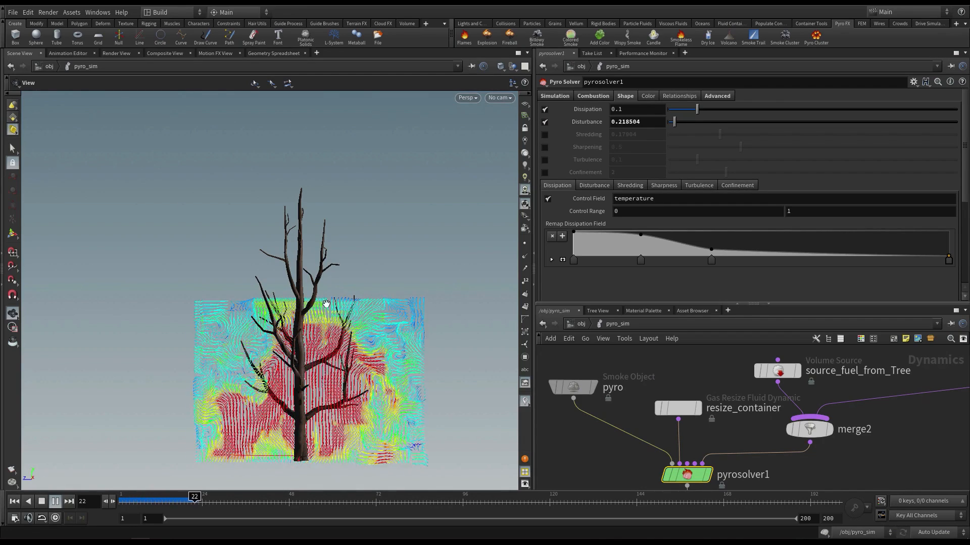
Switch the pyro object's guide visualization from Velocity to Multi Field, then play the flames and return to the first frame
left_click(572, 386)
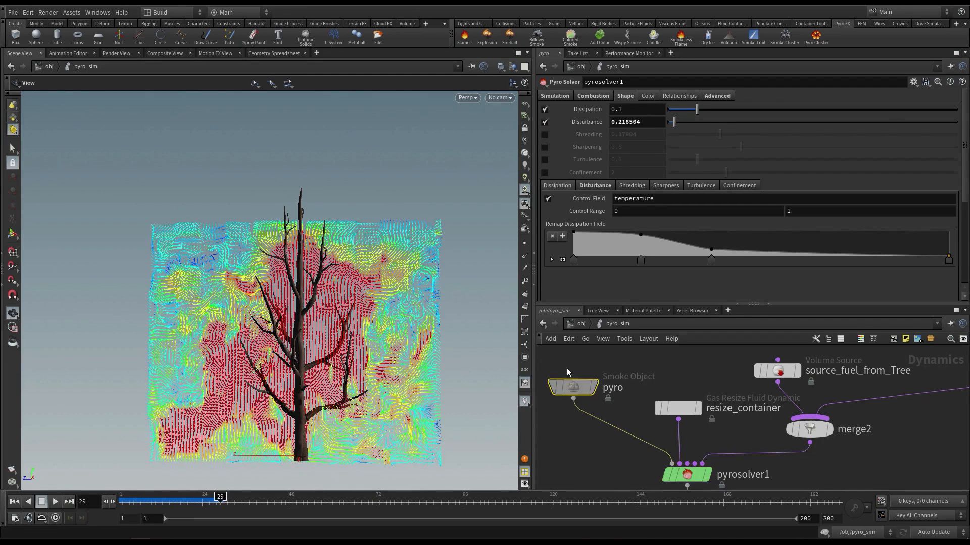
left_click(546, 226)
left_click(546, 134)
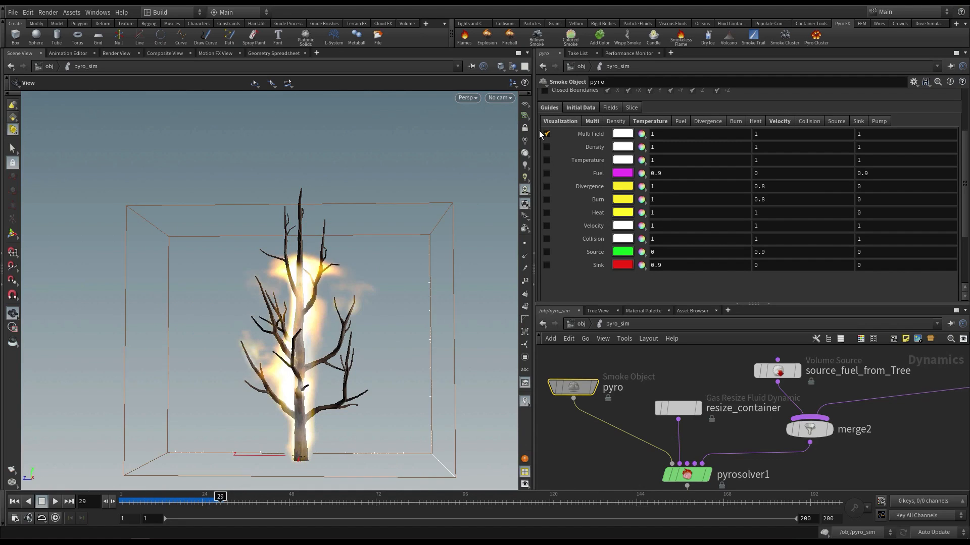
left_click_drag(192, 432, 196, 425)
left_click(141, 502)
key("Up")
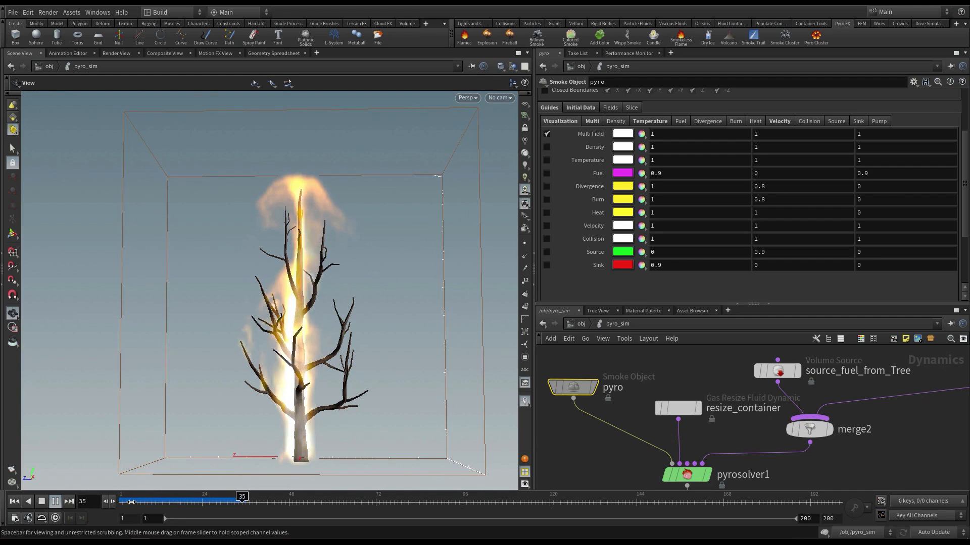
left_click_drag(161, 503, 99, 513)
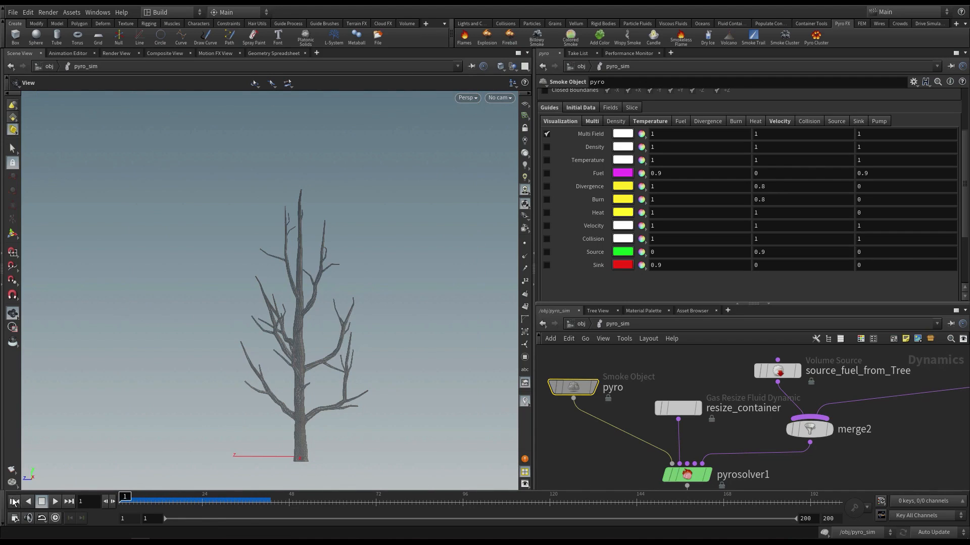
Disable Disturbance and enable Shredding in pyrosolver1's shape settings, then play the simulation
left_click_drag(638, 485, 762, 472)
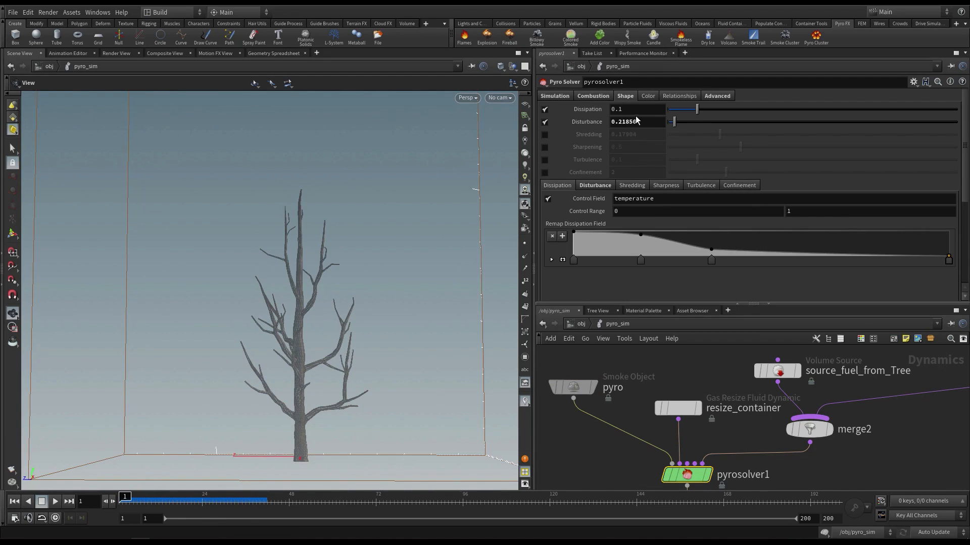
left_click(594, 185)
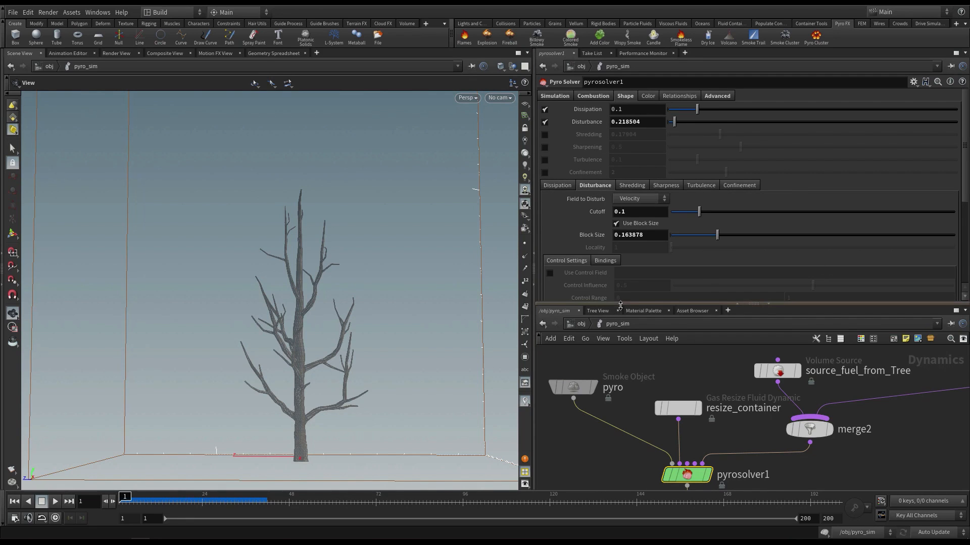
left_click_drag(629, 304, 632, 303)
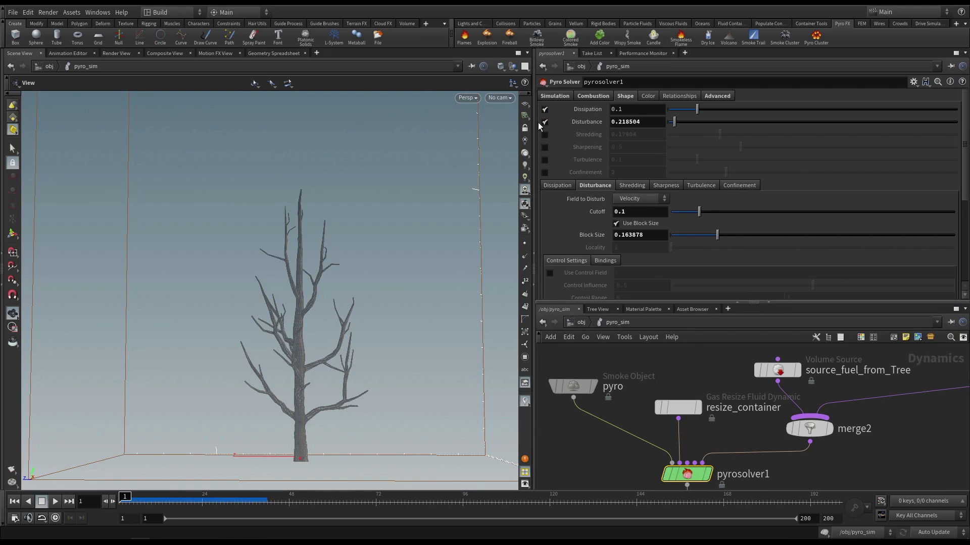
left_click(544, 135)
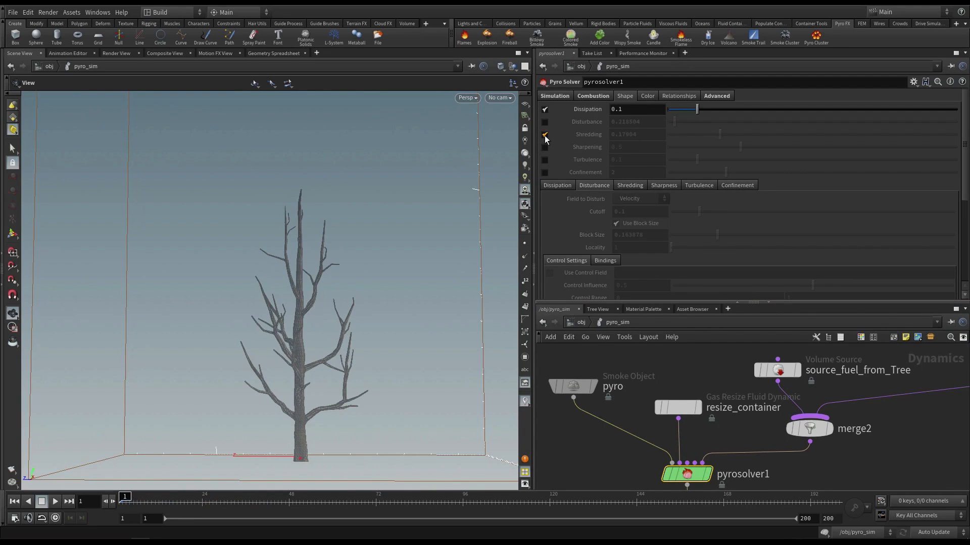
key("Up")
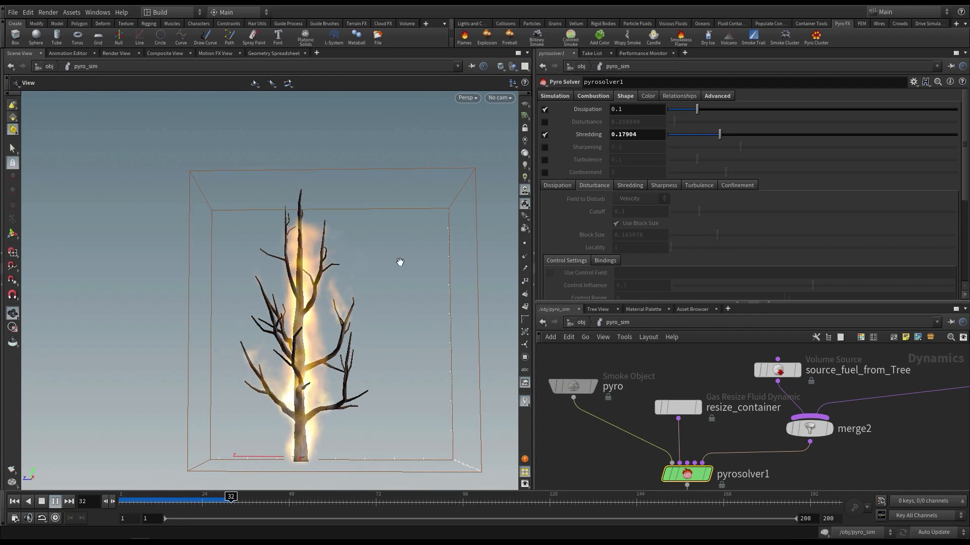
Look over pyrosolver1's Shredding settings, including Temperature Threshold, Squash and Stretch
left_click(630, 185)
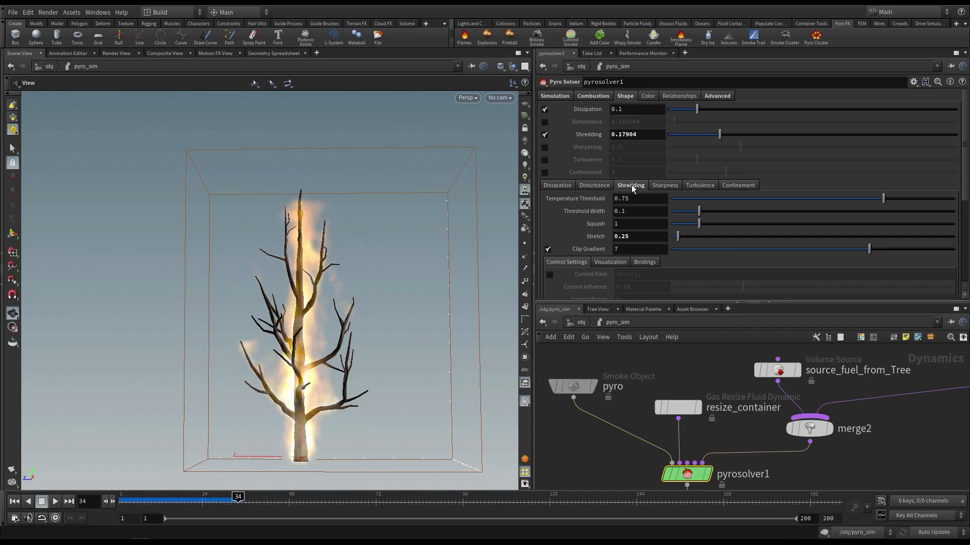
left_click(637, 226)
key("Tab")
left_click(632, 200)
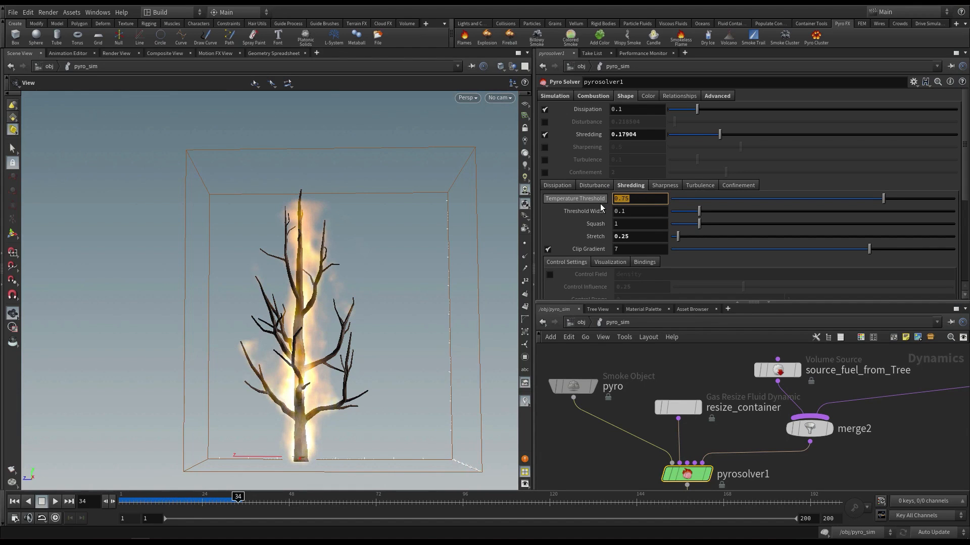
left_click(619, 224)
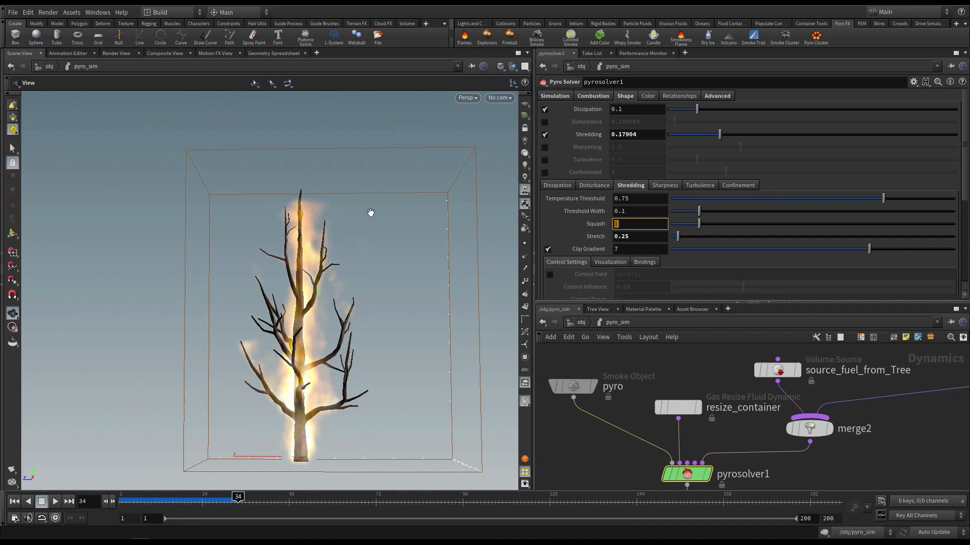
left_click(627, 236)
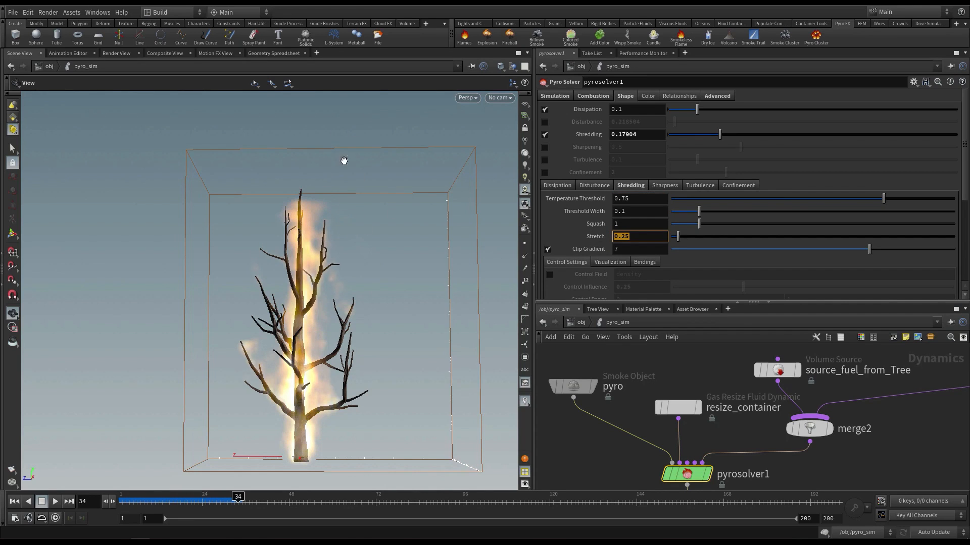
Set pyrosolver1's Shredding to 0.3, then replay the simulation from the first frame and scrub through the flames
left_click(627, 134)
type("3")
key("Return")
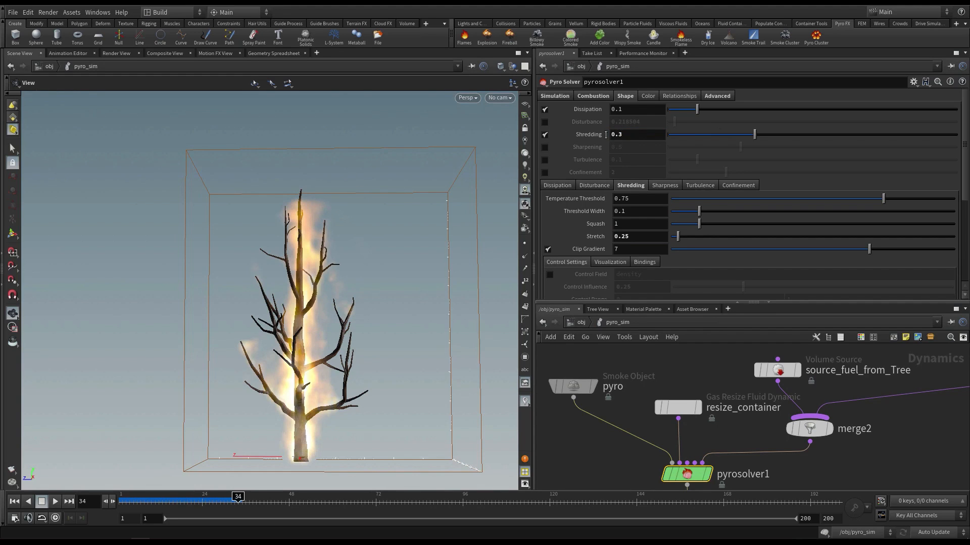
left_click(15, 502)
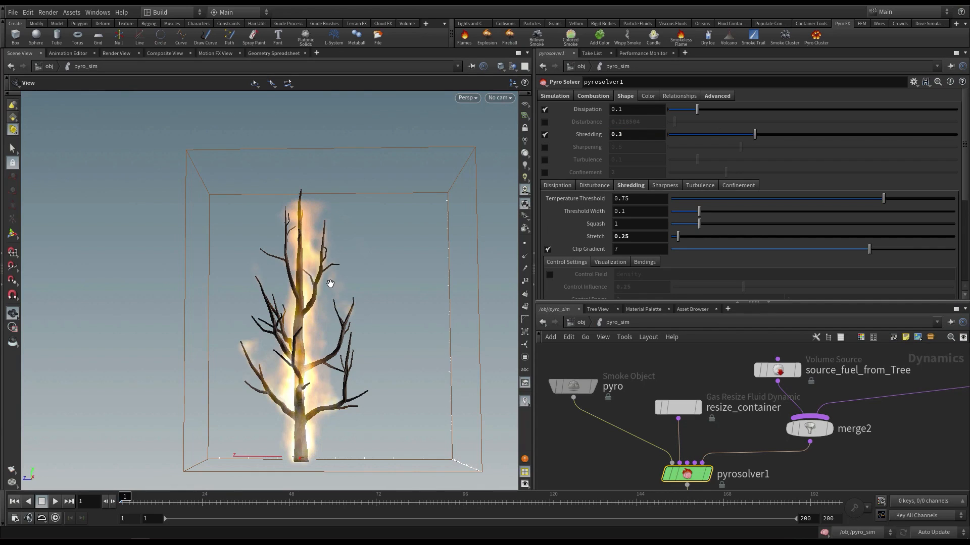
key("Up")
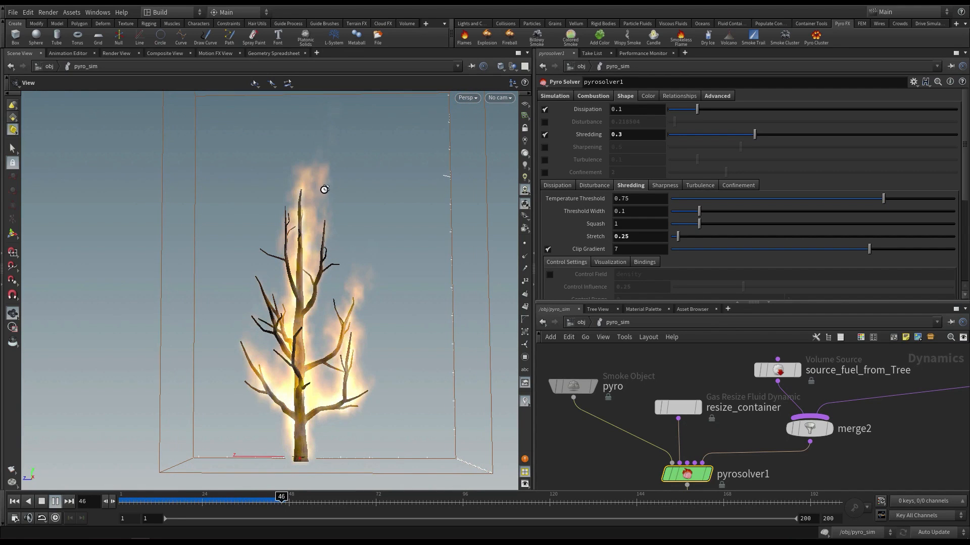
left_click_drag(152, 503, 270, 510)
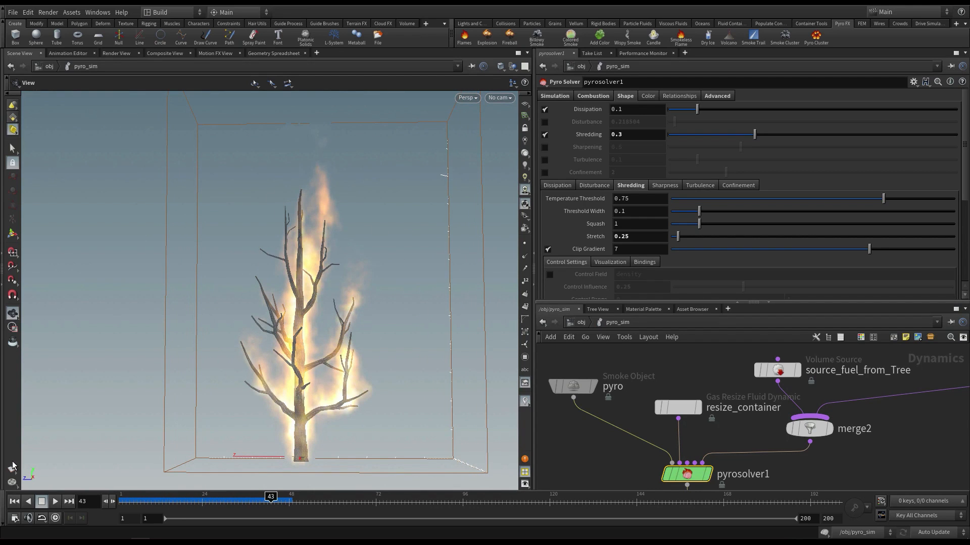
Preview the burning tree as a flipbook, play the rendered frames, then close it and return to the first frame
key("ctrl+Up")
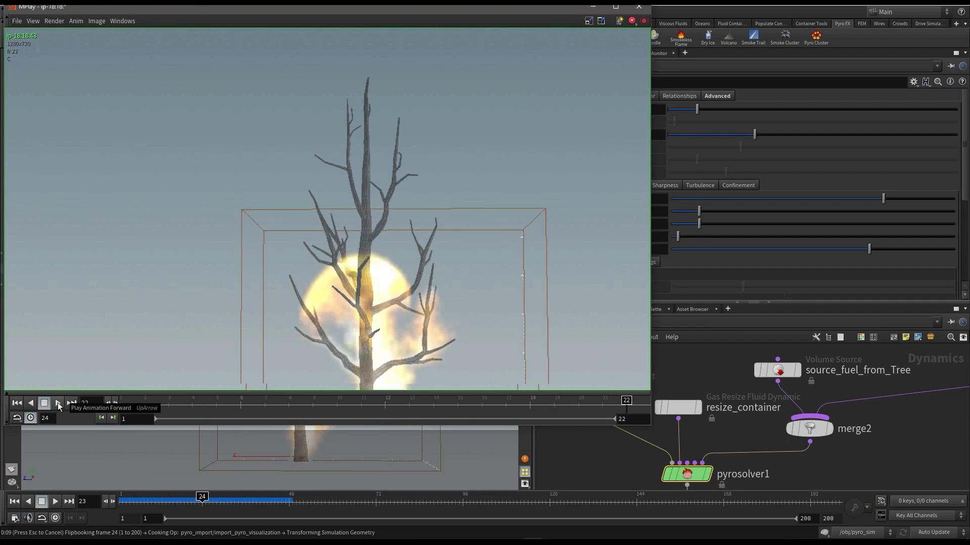
left_click(58, 403)
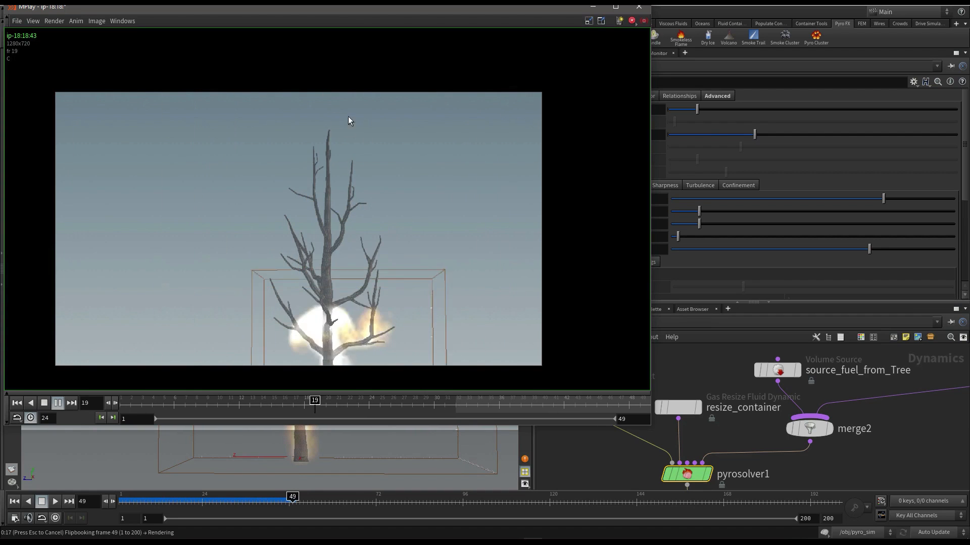
left_click(639, 8)
left_click(13, 502)
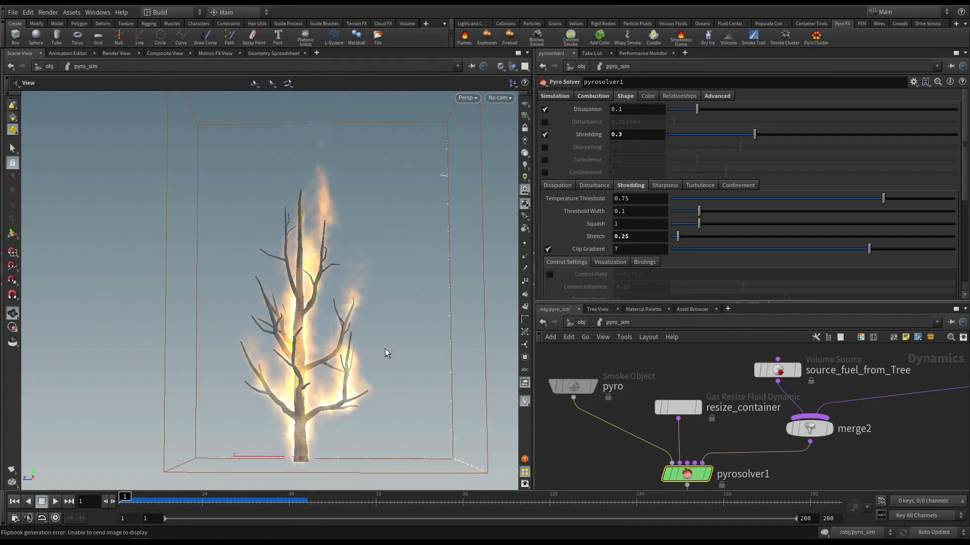
Set pyrosolver1's shredding Temperature Threshold to 0.8
scroll(442, 329, "down", 2)
middle_click_drag(442, 330, 399, 316)
double_click(629, 201)
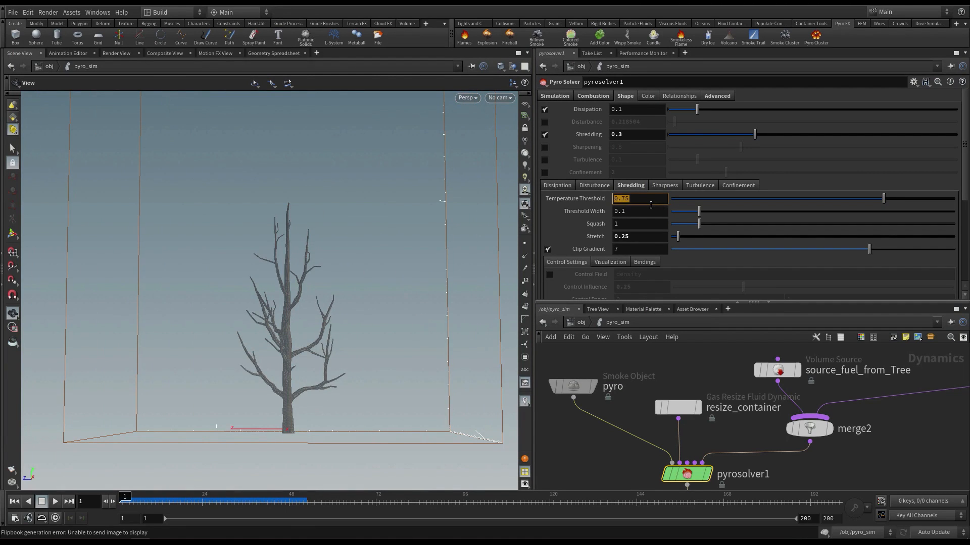
type(".8")
key("Return")
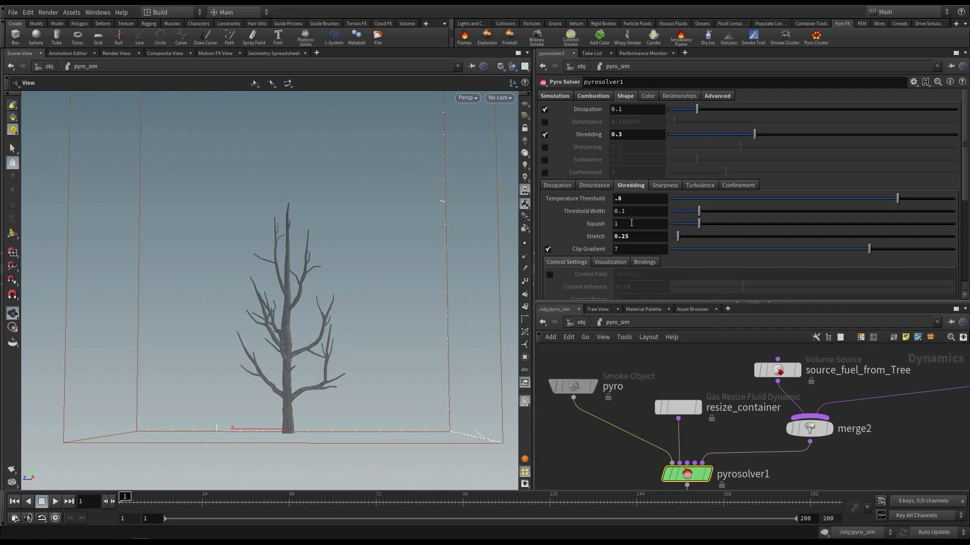
Set pyrosolver1's shredding Stretch to 0.8 and Squash to 0.5
double_click(633, 197)
left_click(618, 225)
left_click(613, 239)
type(".8")
key("Return")
left_click(633, 226)
type(".5")
key("Return")
Generate a new flipbook with the changed shredding settings, play its frames and close the viewer
left_click(12, 470)
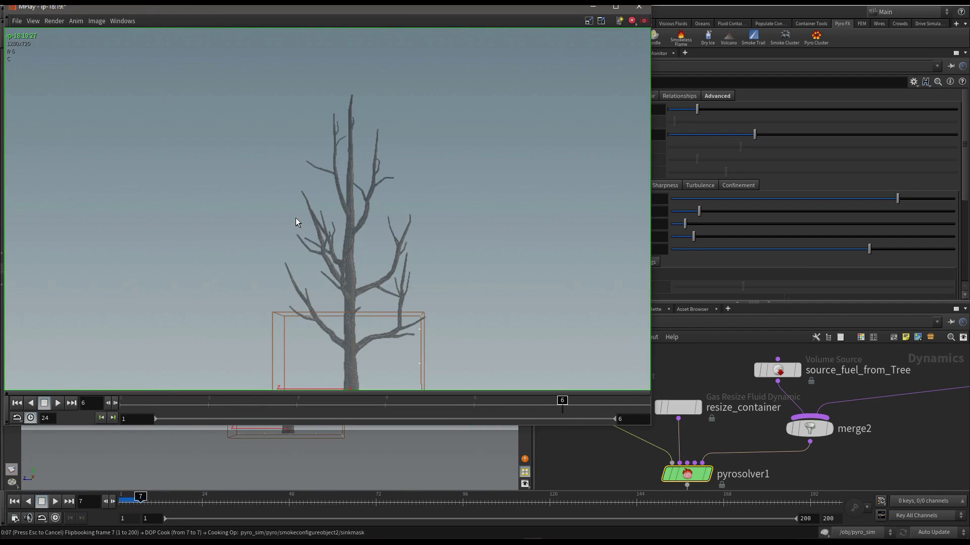
scroll(295, 217, "down", 2)
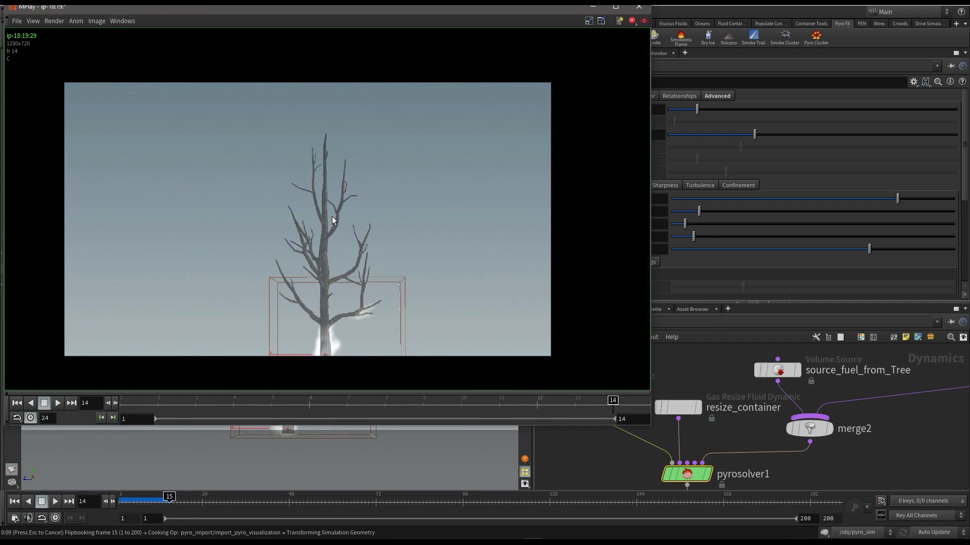
left_click(58, 404)
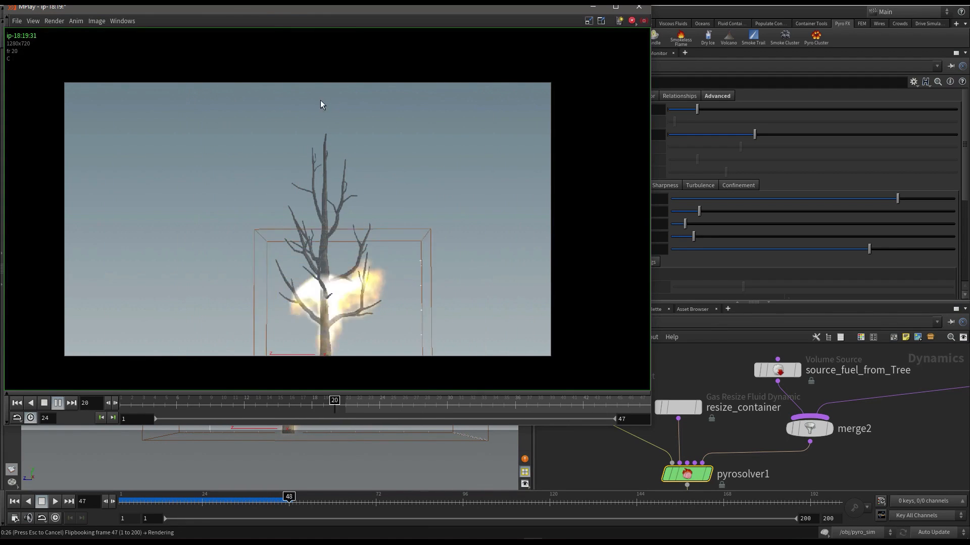
scroll(377, 177, "down", 1)
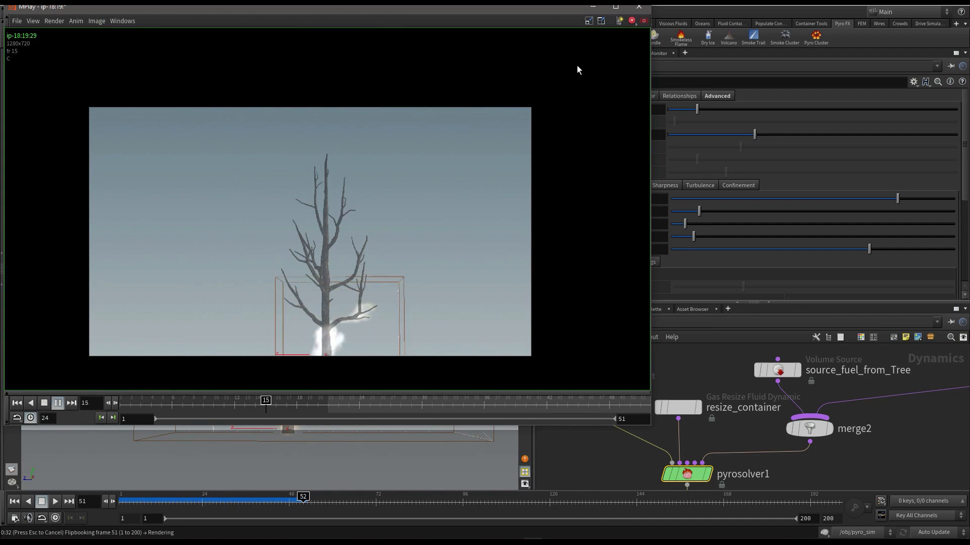
left_click(638, 7)
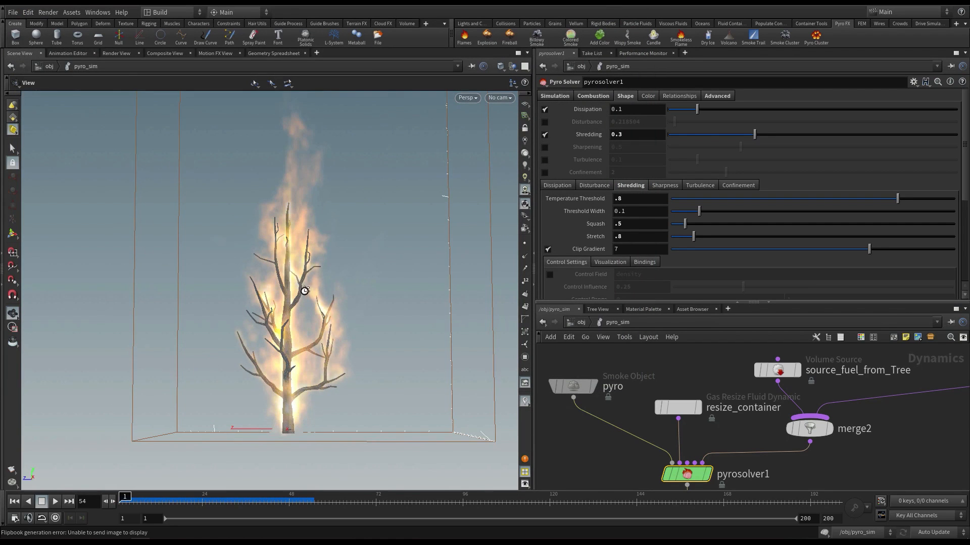
Scrub through the simulated frames up to frame 48 to examine the shredded flames around the tree
left_click(274, 501)
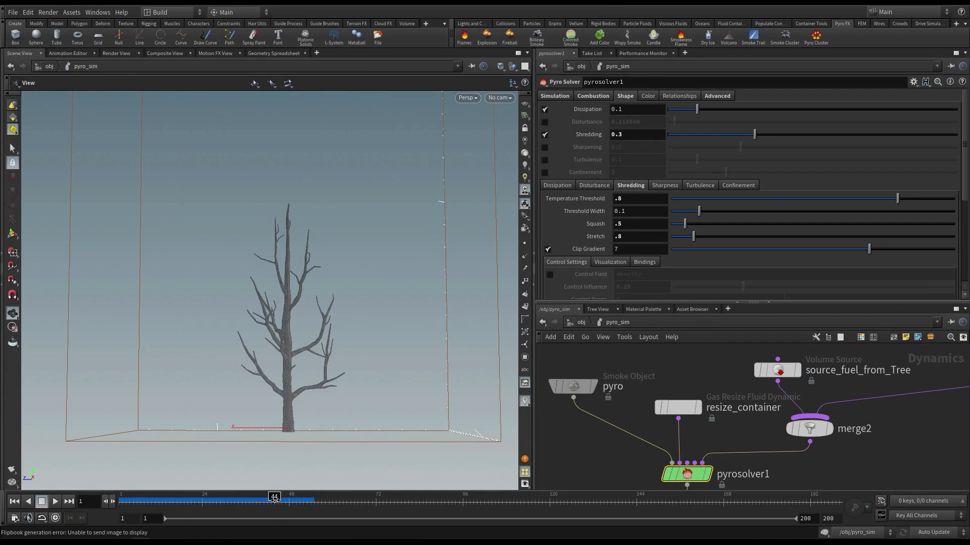
left_click(289, 501)
scroll(270, 338, "up", 2)
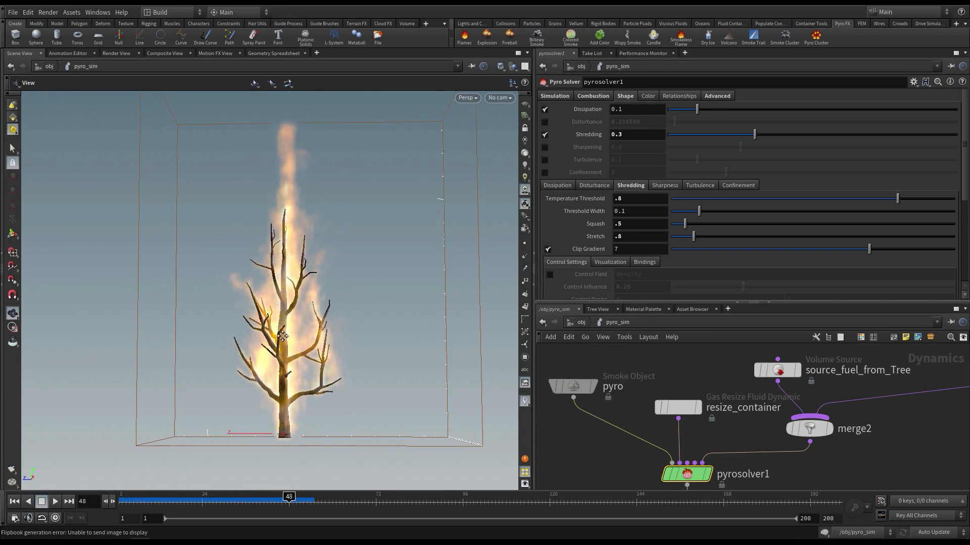
scroll(265, 346, "down", 1)
left_click_drag(217, 501, 288, 506)
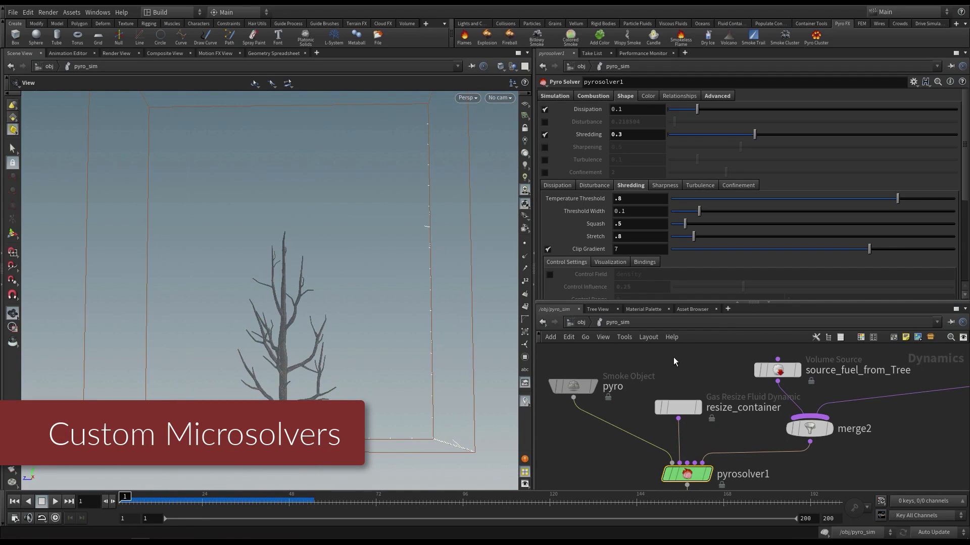
Enlarge the network editor and bring the nodes around and below pyrosolver1 into view
left_click_drag(644, 302, 644, 267)
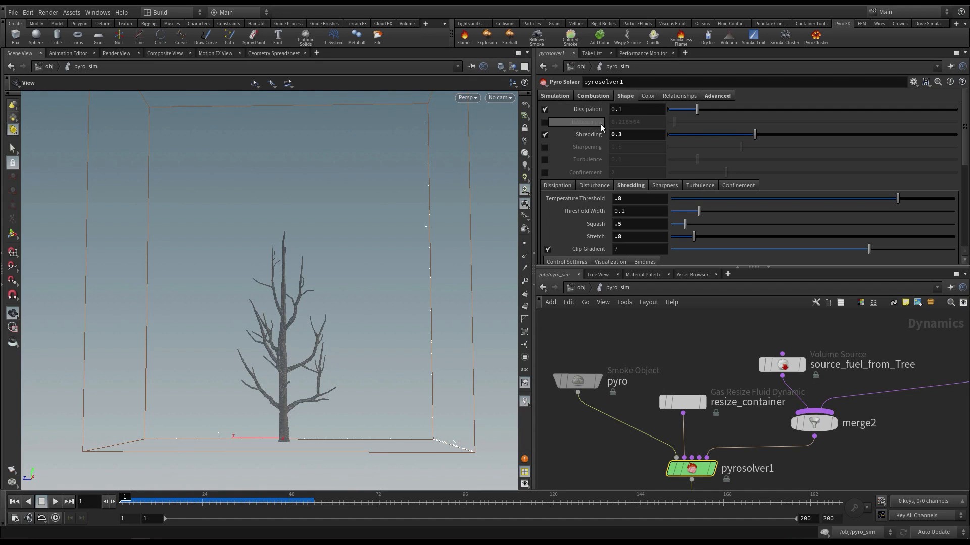
middle_click_drag(642, 451, 648, 419)
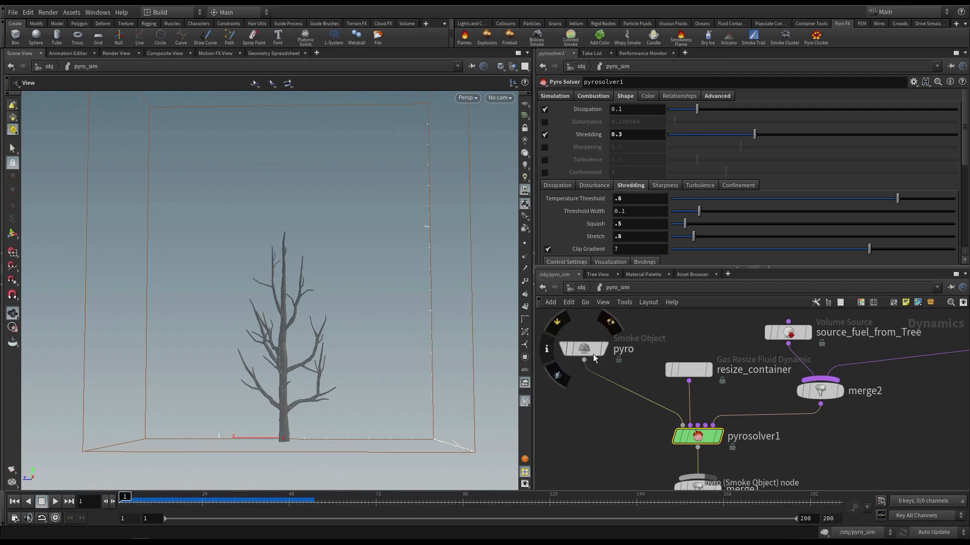
Open the contents of pyrosolver1 and inspect its gas turbulence, gas shred and gas disturbance nodes
left_click_drag(593, 353, 591, 365)
scroll(722, 463, "up", 3)
mouse_move(689, 427)
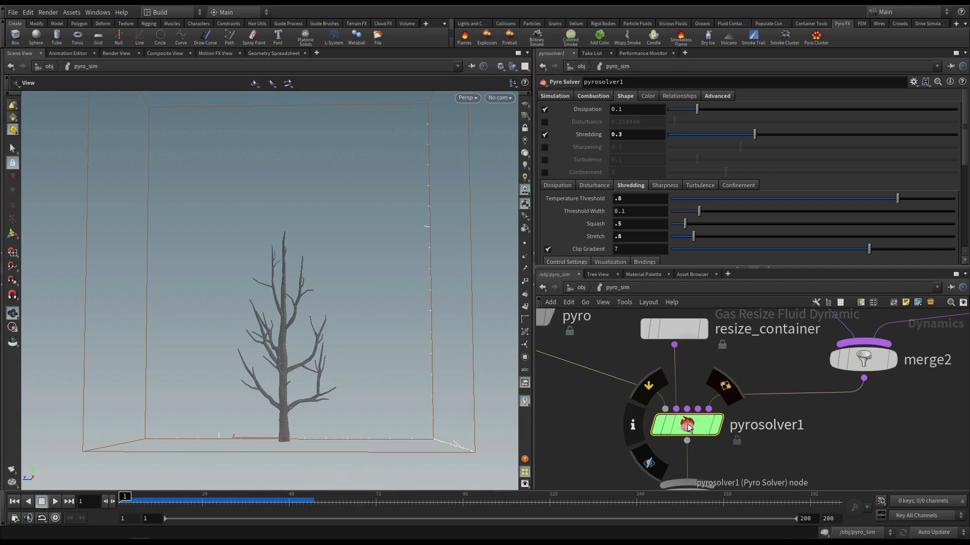
double_click(688, 427)
scroll(687, 390, "up", 5)
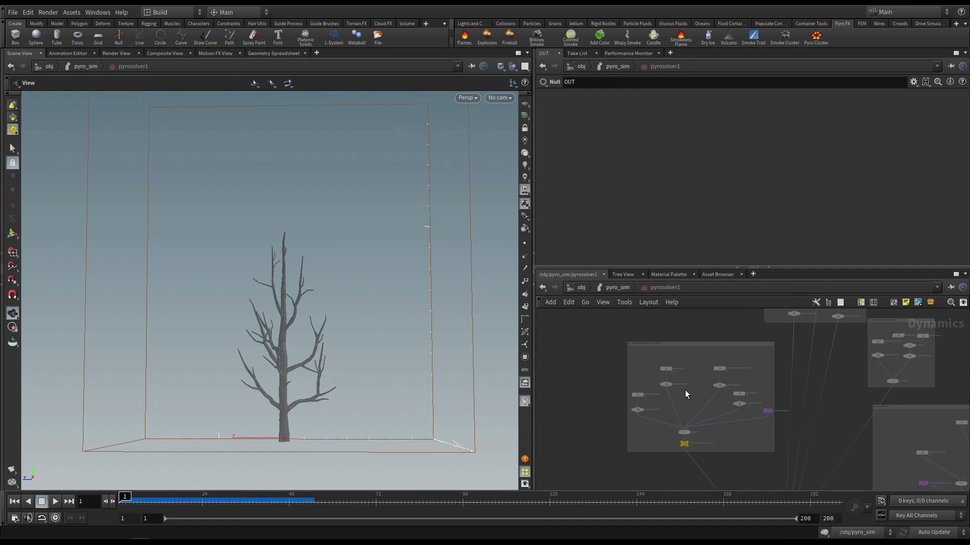
left_click_drag(547, 418, 595, 437)
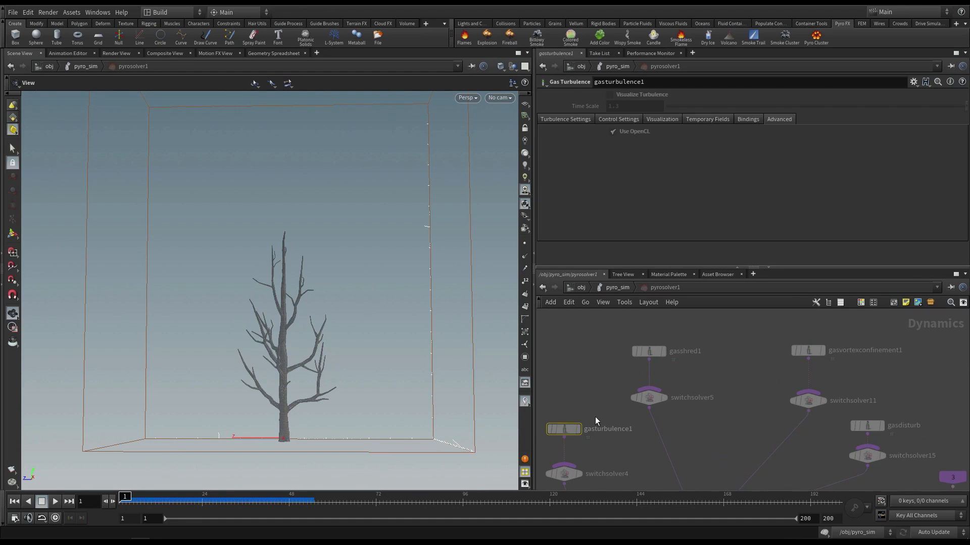
left_click_drag(607, 344, 702, 376)
middle_click_drag(713, 374, 624, 371)
middle_click_drag(786, 389, 753, 342)
left_click_drag(786, 358, 745, 391)
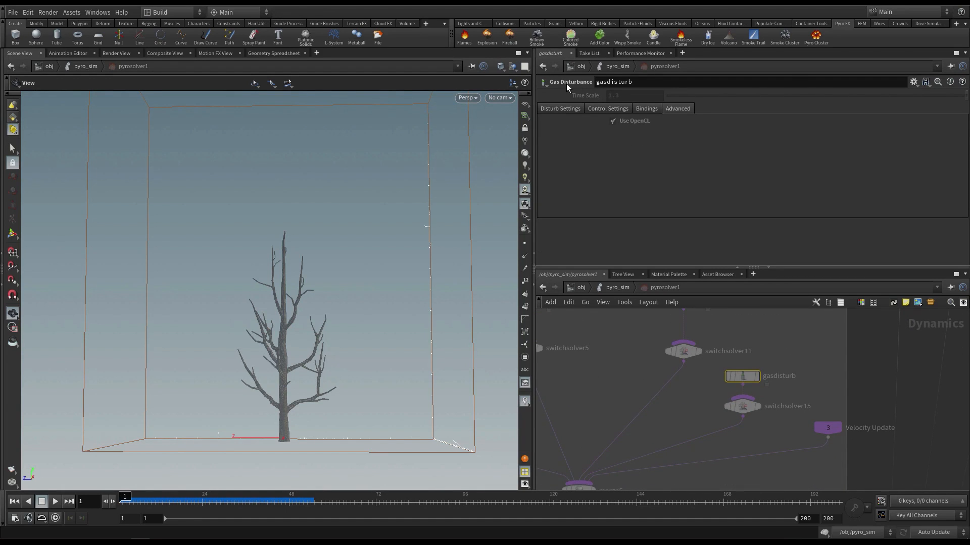
Check the Velocity Update input of smokesolver_build2, and return to the pyro_sim network
middle_click_drag(710, 458, 717, 323)
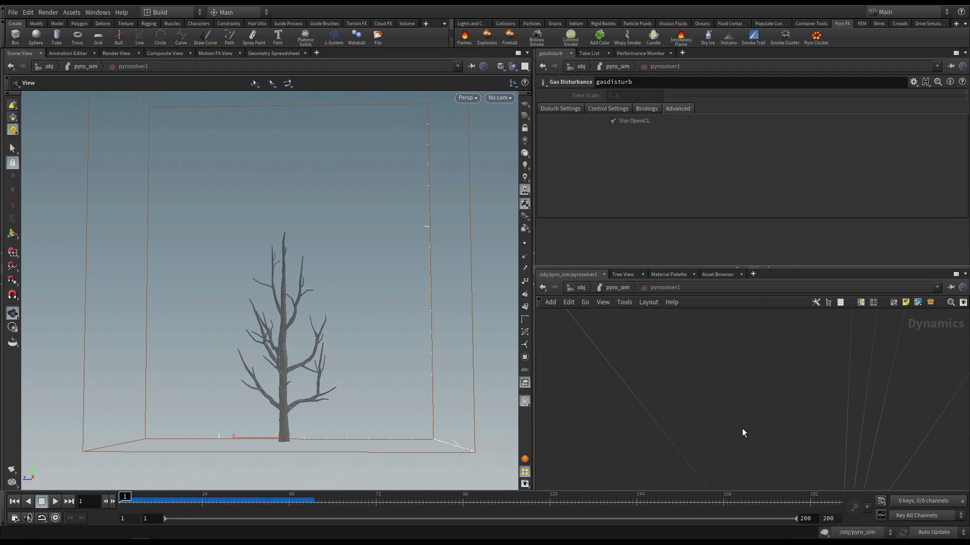
middle_click_drag(744, 436, 704, 334)
middle_click_drag(669, 435, 623, 371)
scroll(700, 399, "up", 4)
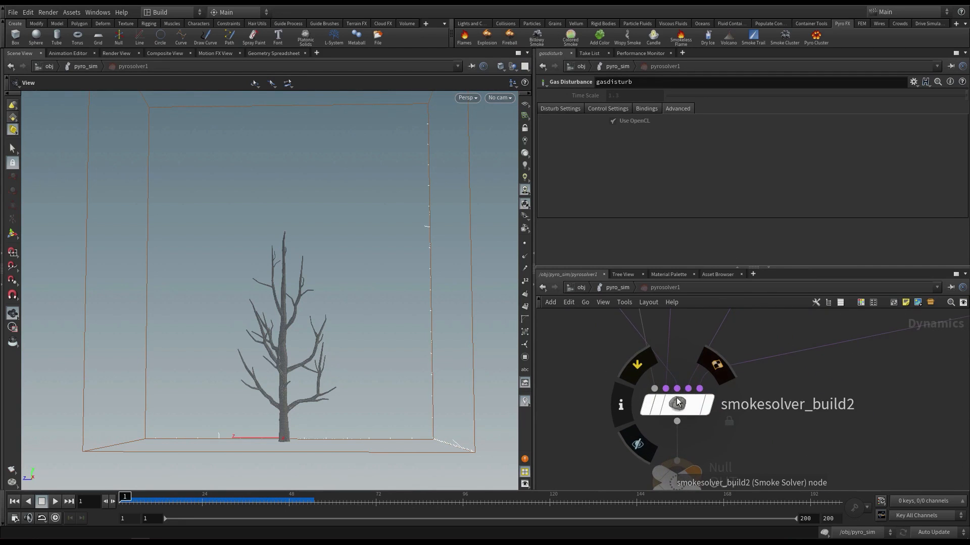
scroll(678, 402, "up", 2)
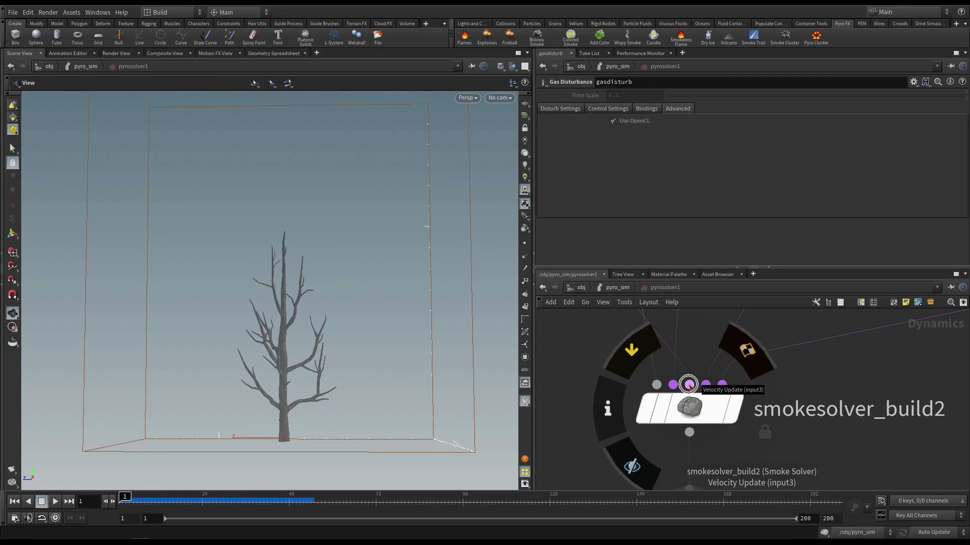
scroll(689, 387, "down", 2)
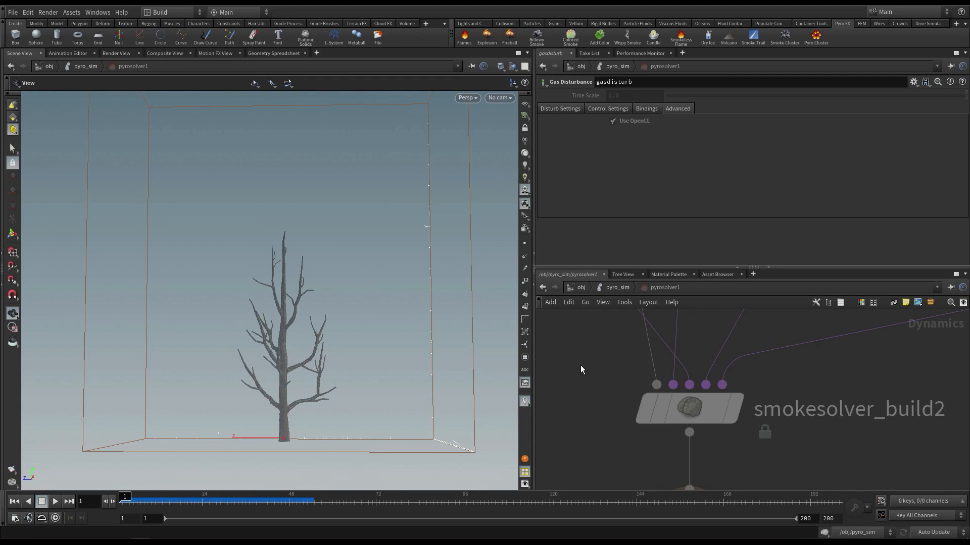
key("u")
scroll(683, 424, "up", 1)
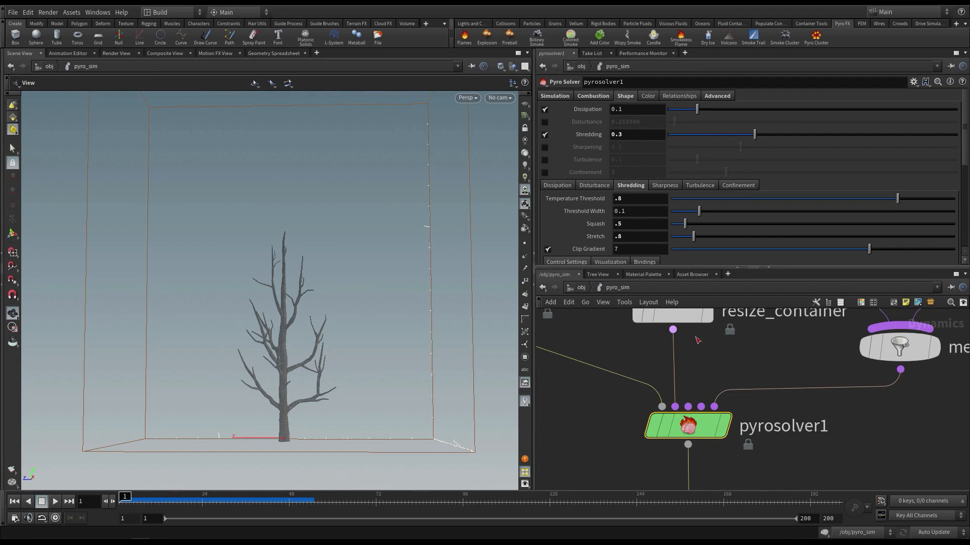
Move the pyro and resize_container nodes aside to free the space above pyrosolver1
scroll(724, 390, "down", 2)
middle_click_drag(725, 392, 776, 448)
left_click_drag(624, 387, 587, 414)
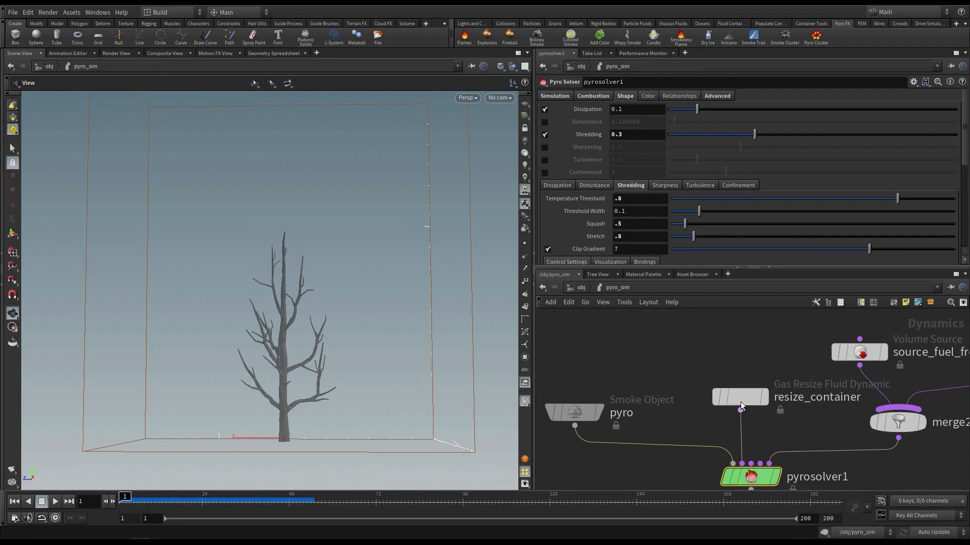
left_click_drag(738, 394, 605, 342)
middle_click_drag(769, 403, 766, 399)
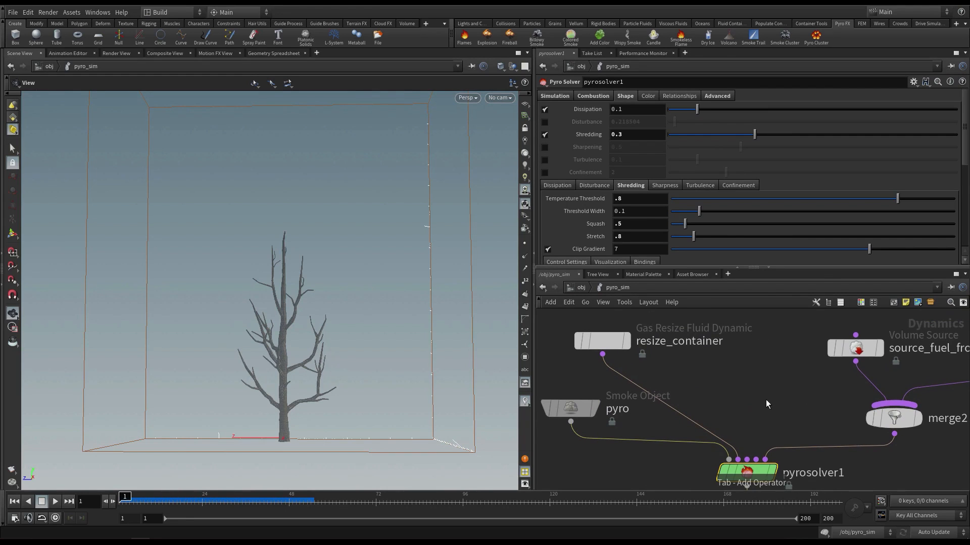
Add a Merge node above pyrosolver1 and connect its output to the solver's third input
key("Tab")
type("mer")
left_click(854, 271)
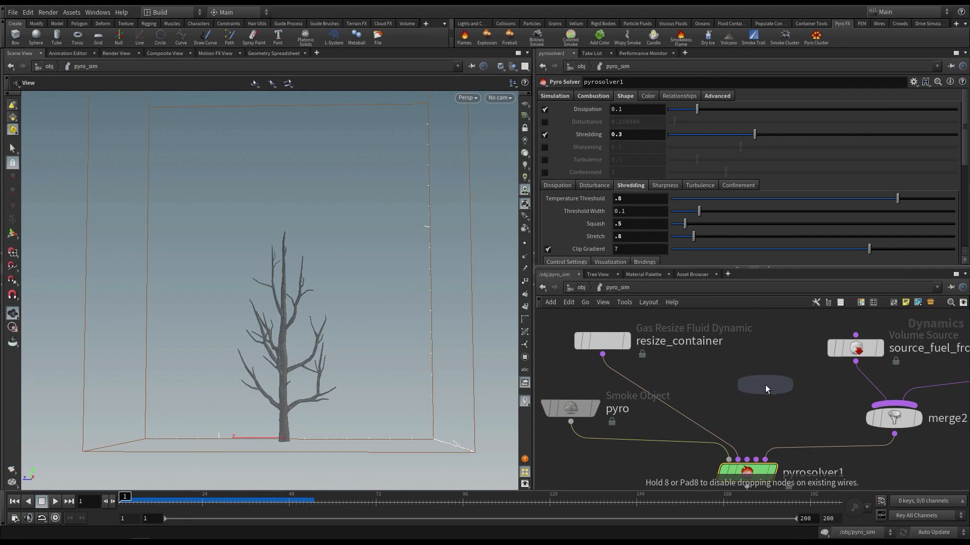
left_click(765, 385)
left_click(765, 401)
left_click(762, 427)
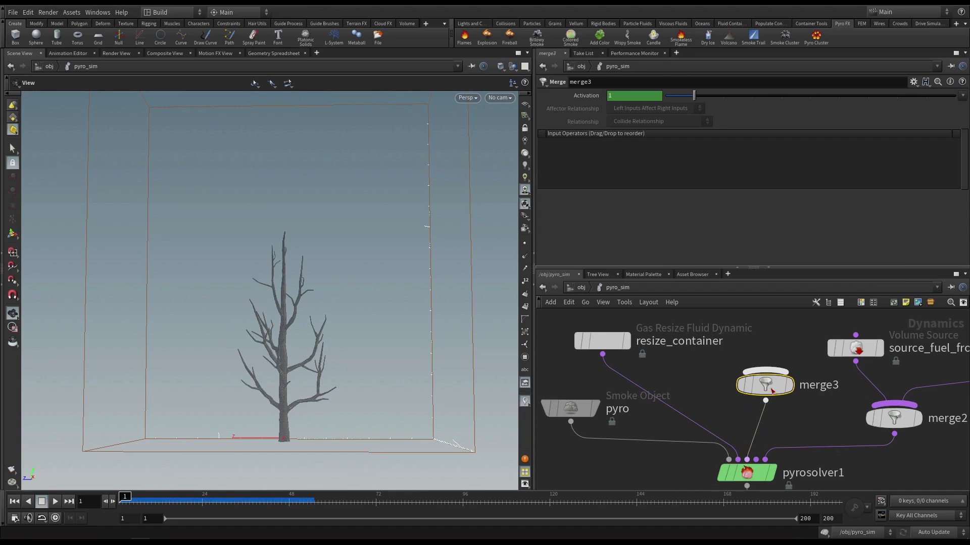
Move merge3 higher above pyrosolver1 and reposition resize_container beside it
left_click_drag(766, 381, 759, 327)
middle_click_drag(722, 416, 722, 498)
left_click_drag(614, 428, 596, 419)
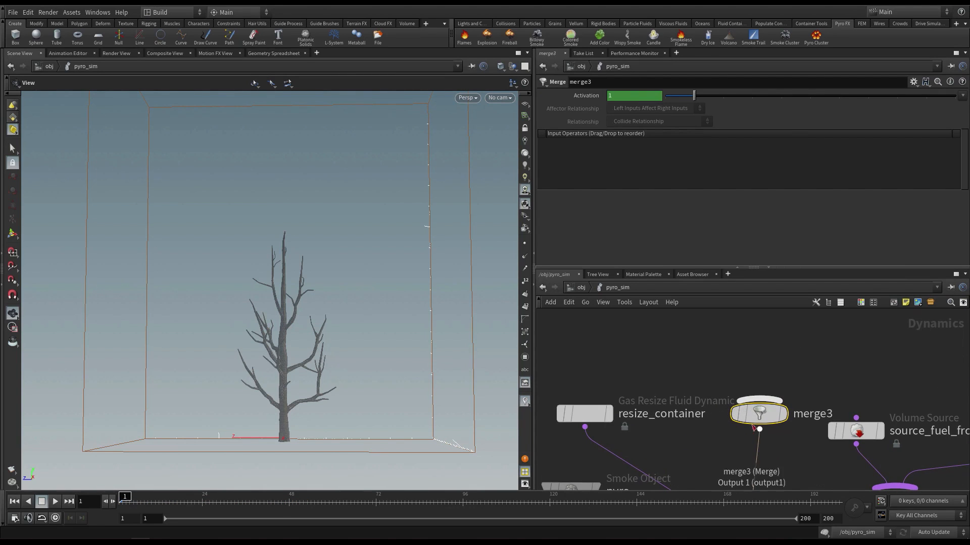
left_click_drag(759, 416, 751, 402)
middle_click_drag(710, 462, 706, 350)
left_click(641, 450)
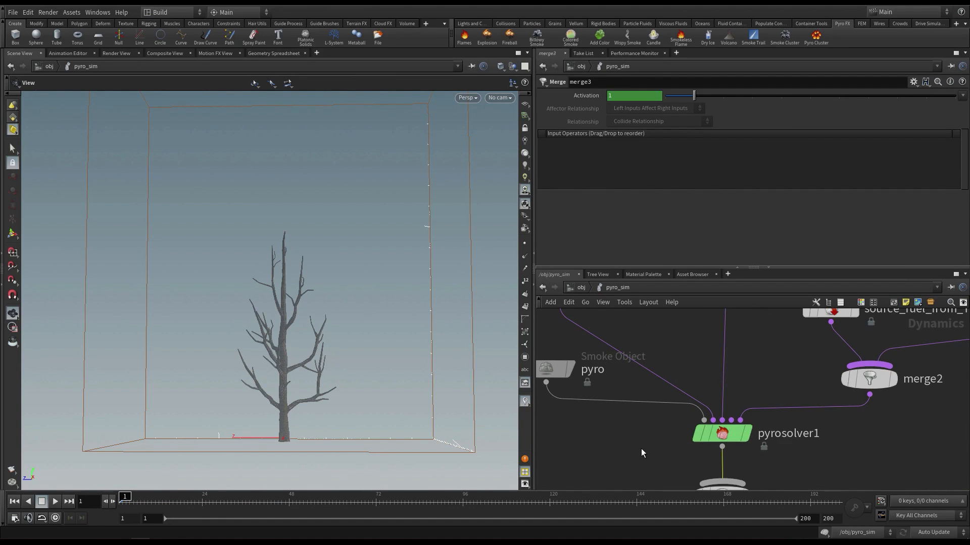
left_click(714, 434)
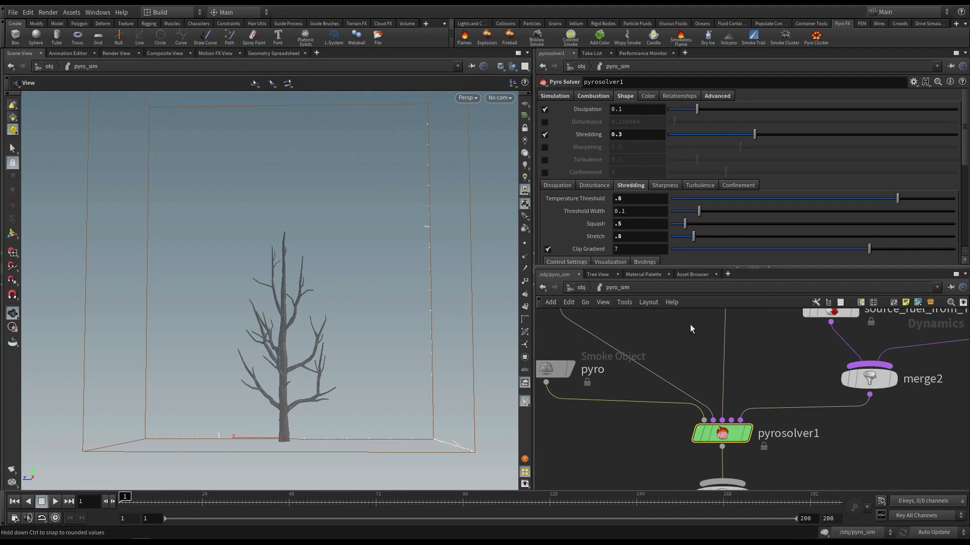
Spread the source nodes with merge2 and the pyro and resize_container nodes farther apart, leaving merge3 between the two groups
middle_click_drag(694, 361, 708, 457)
left_click(737, 373)
mouse_move(767, 393)
middle_mouse_down()
mouse_move(771, 433)
mouse_move(776, 403)
middle_mouse_up()
scroll(780, 431, "down", 3)
scroll(784, 429, "down", 2)
left_click_drag(619, 366, 626, 431)
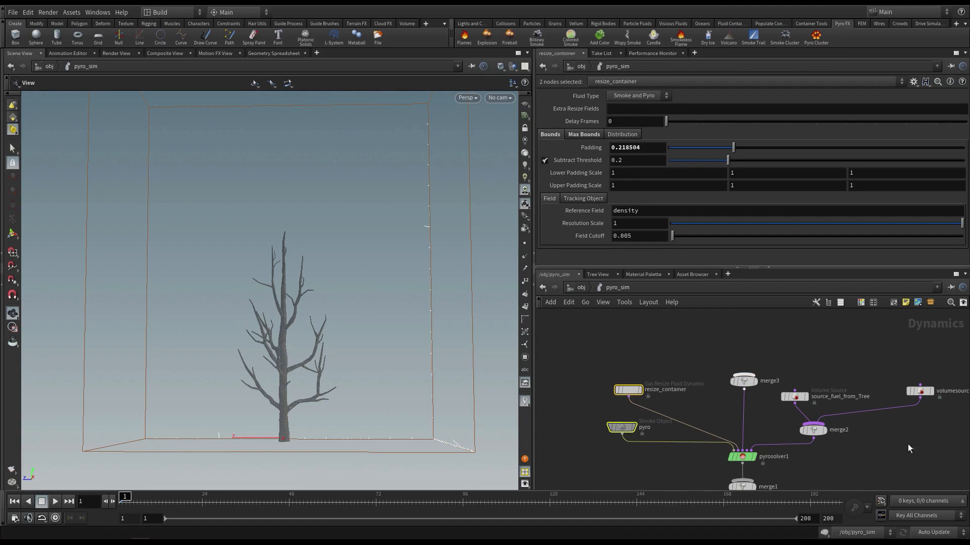
left_click_drag(952, 446, 780, 356)
left_click_drag(805, 395, 849, 399)
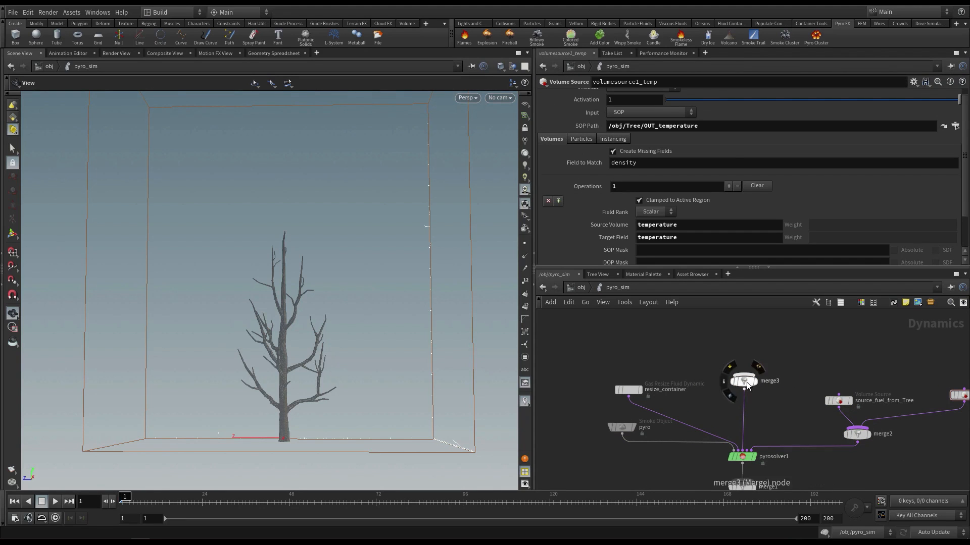
left_click_drag(572, 375, 608, 436)
mouse_move(749, 385)
left_mouse_down()
mouse_move(726, 380)
mouse_move(733, 394)
left_mouse_up()
scroll(720, 404, "up", 4)
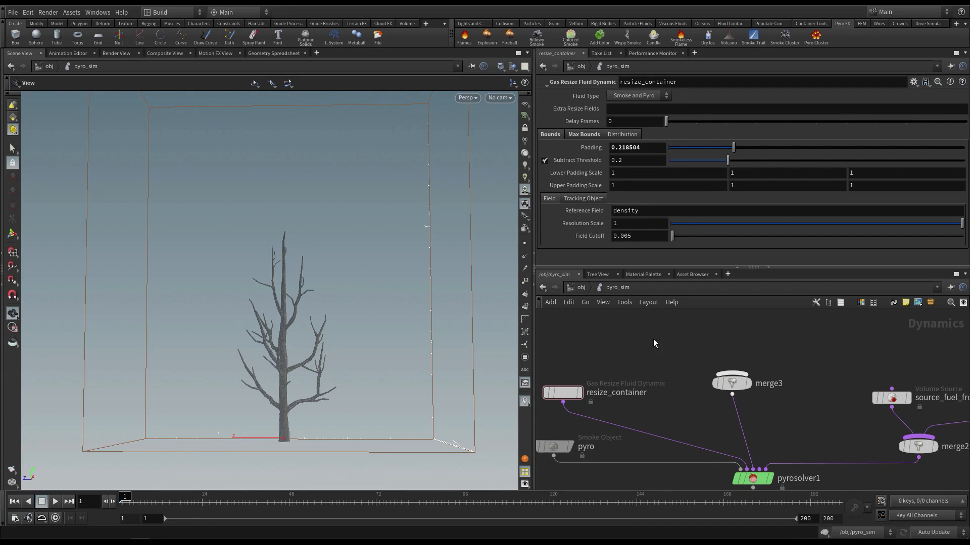
left_click_drag(731, 382, 723, 391)
middle_click_drag(684, 349, 684, 350)
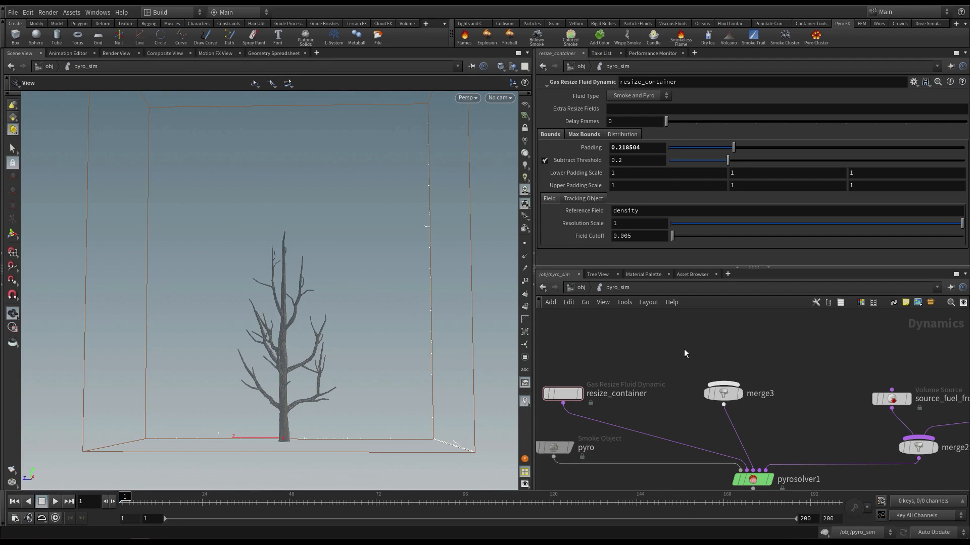
Add a Gas Disturbance node above merge3 and connect it to the merge's input
key("Tab")
type("gasd")
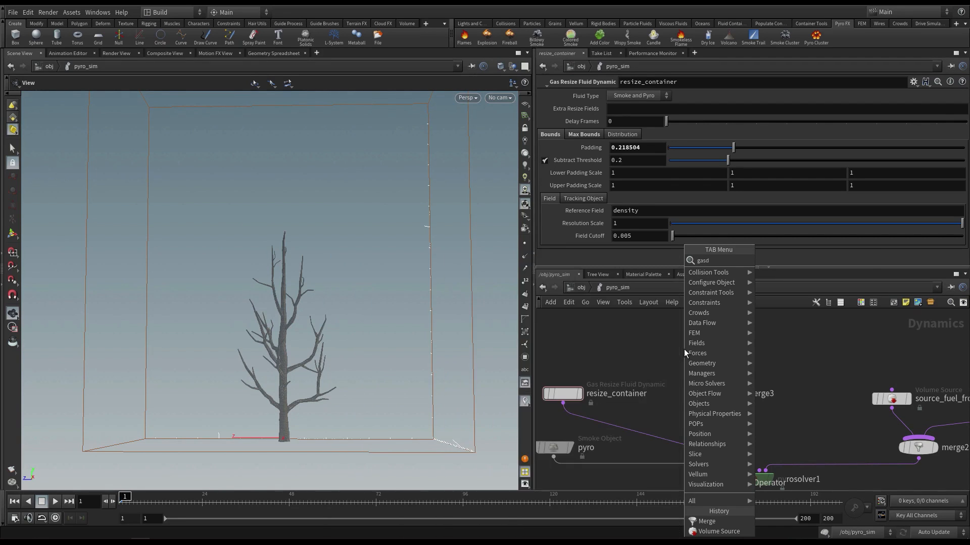
type("i")
left_click(808, 281)
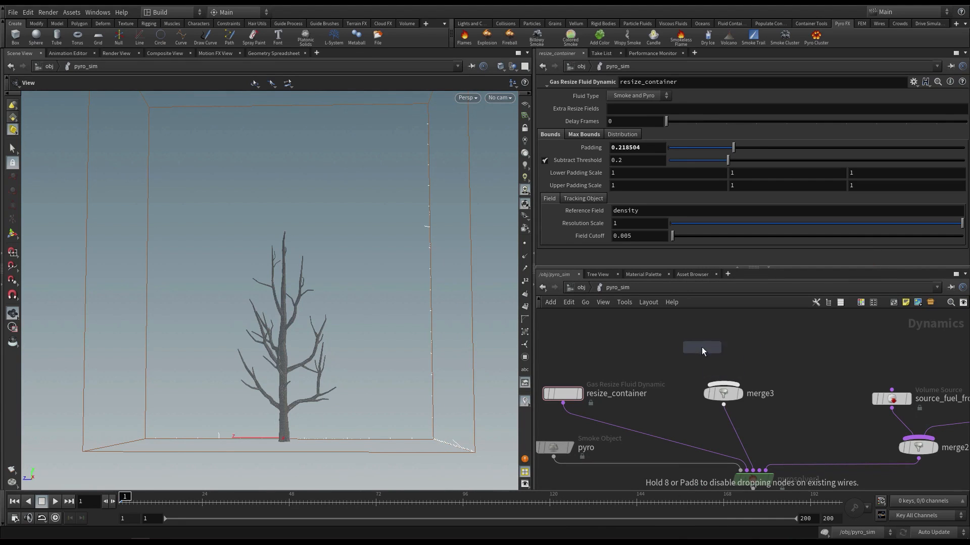
left_click(689, 324)
left_click(690, 332)
left_click(723, 384)
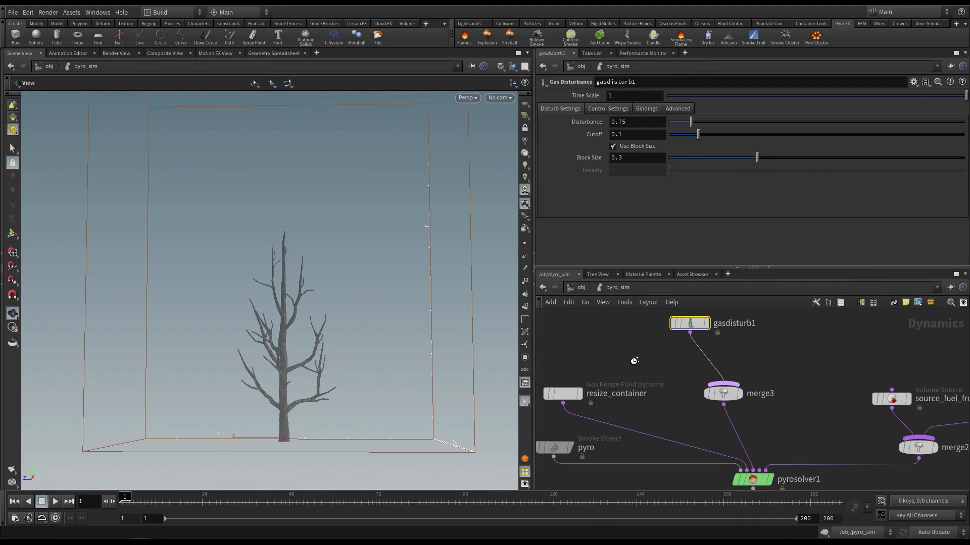
Enable Use OpenCL on the gasdisturb1 node
scroll(635, 362, "down", 2)
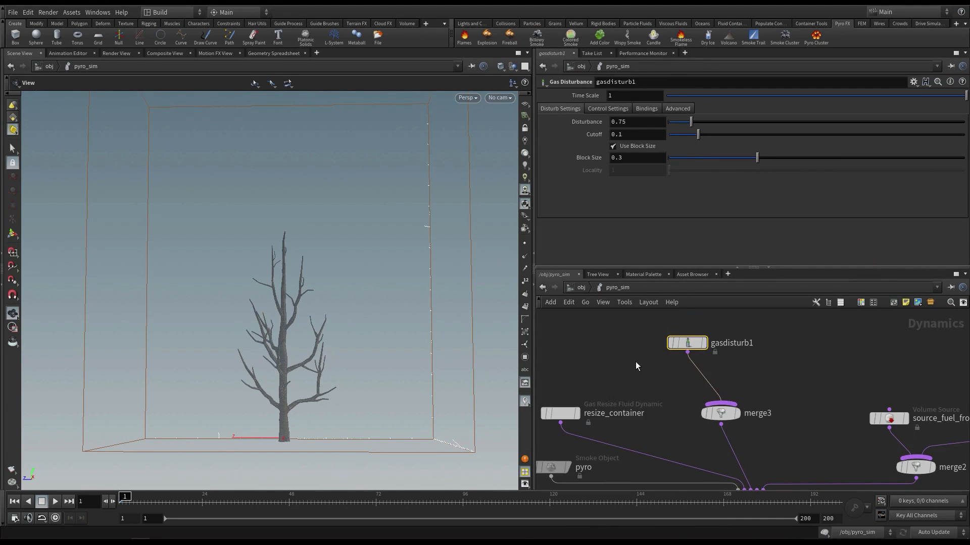
left_click(677, 110)
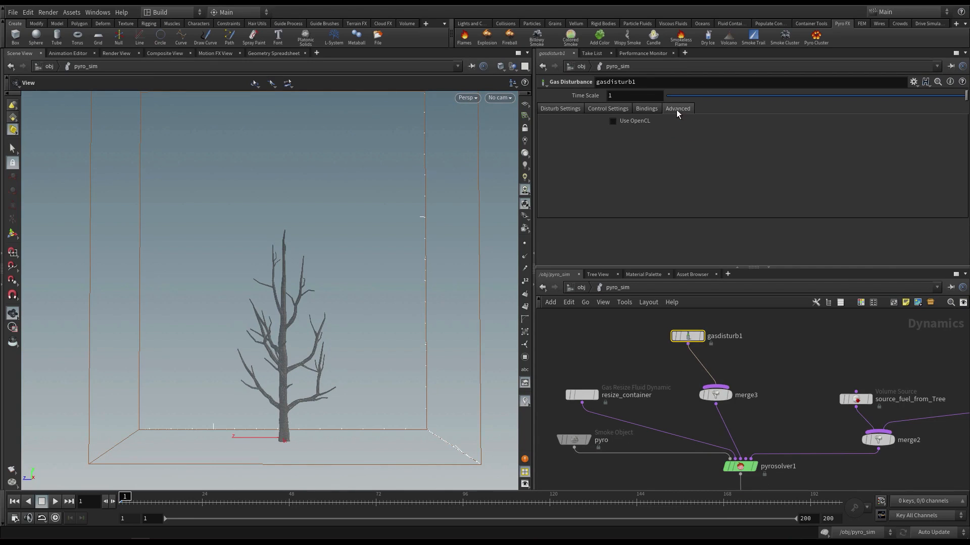
left_click(632, 122)
Inspect the Disturb Field and Threshold Field bindings of gasdisturb1
left_click(645, 109)
left_click_drag(666, 146, 578, 146)
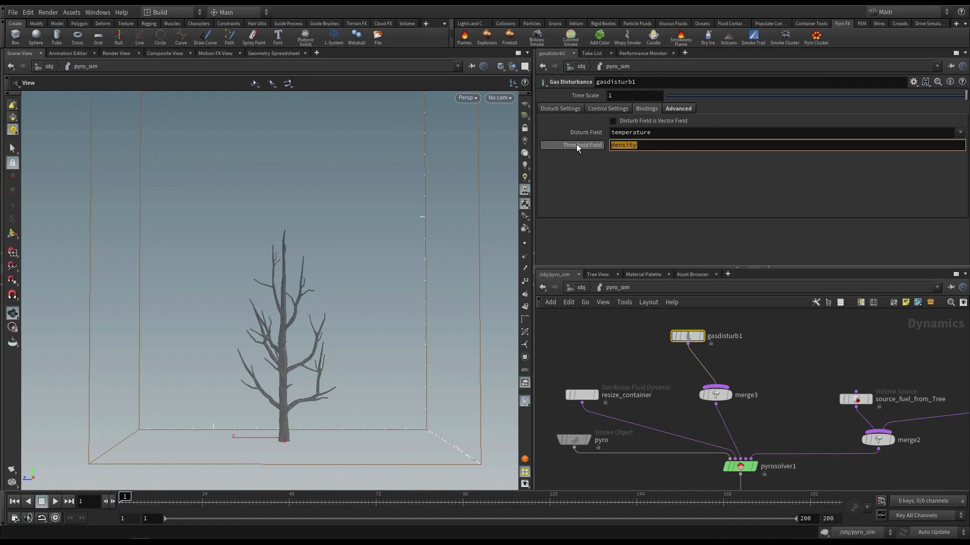
double_click(626, 132)
left_click_drag(639, 147, 586, 145)
left_click_drag(674, 135, 567, 140)
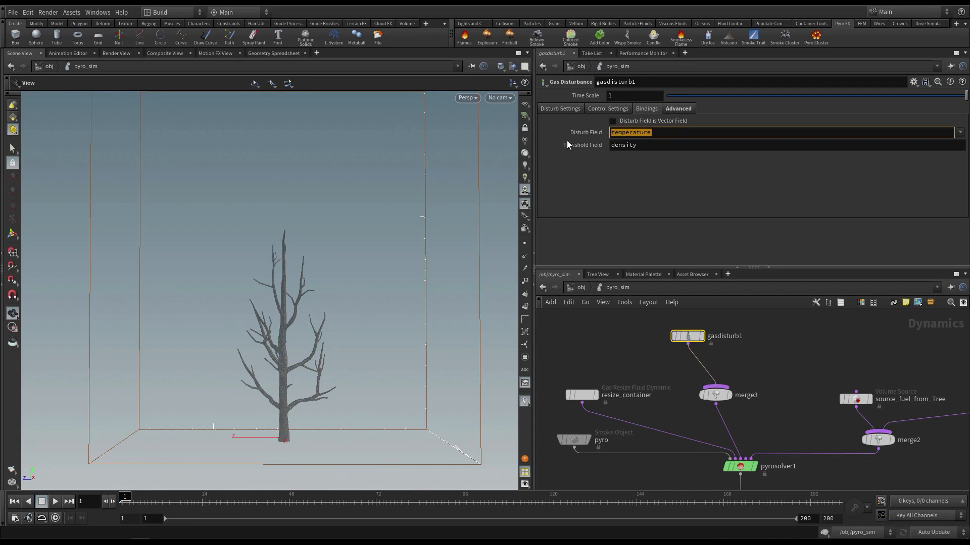
left_click_drag(646, 147, 612, 156)
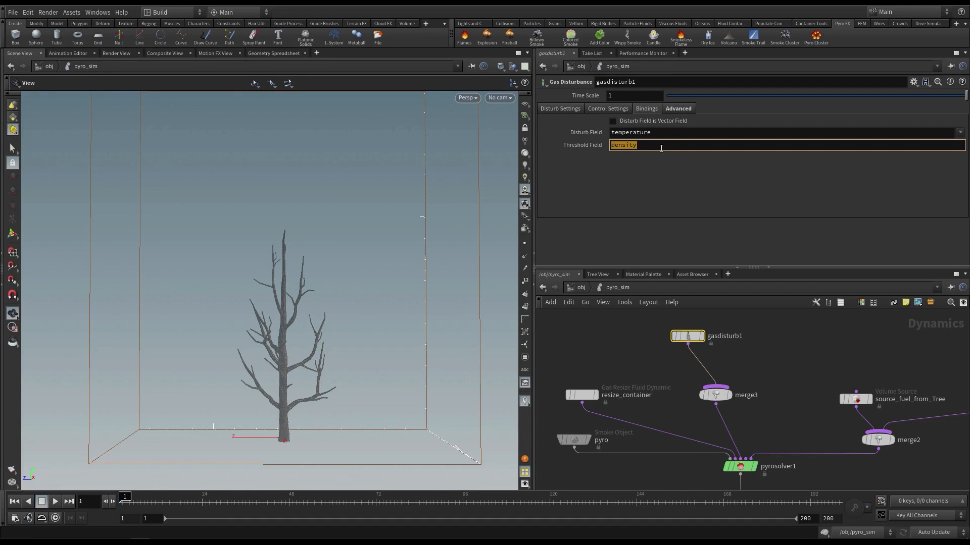
left_click_drag(663, 134, 587, 135)
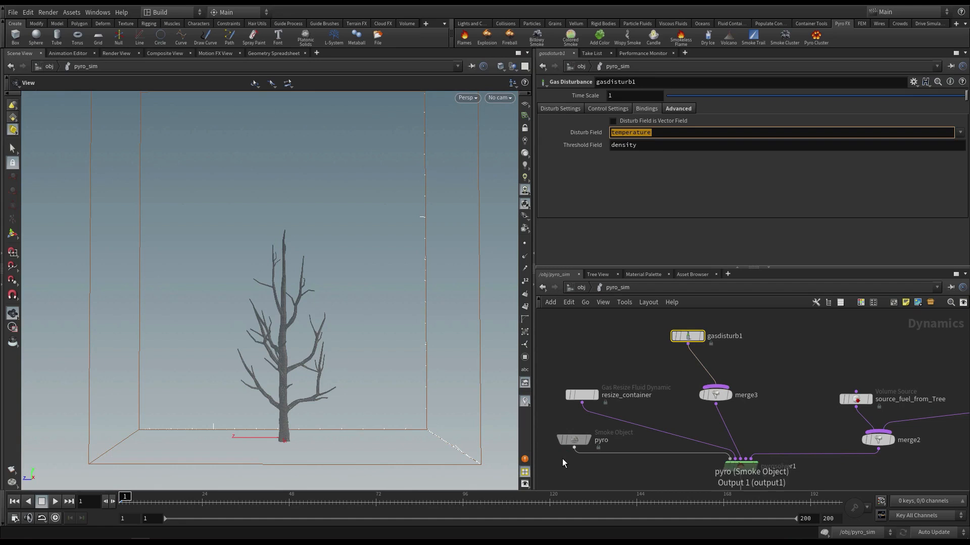
Select the pyro smoke object, play the simulation with the disturbance active, and rewind to frame 1
left_click(569, 439)
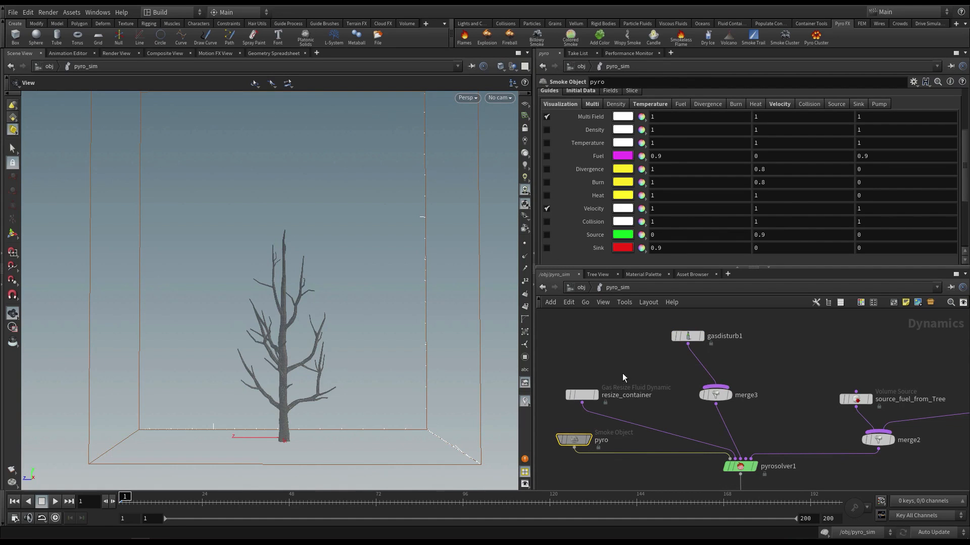
key("Up")
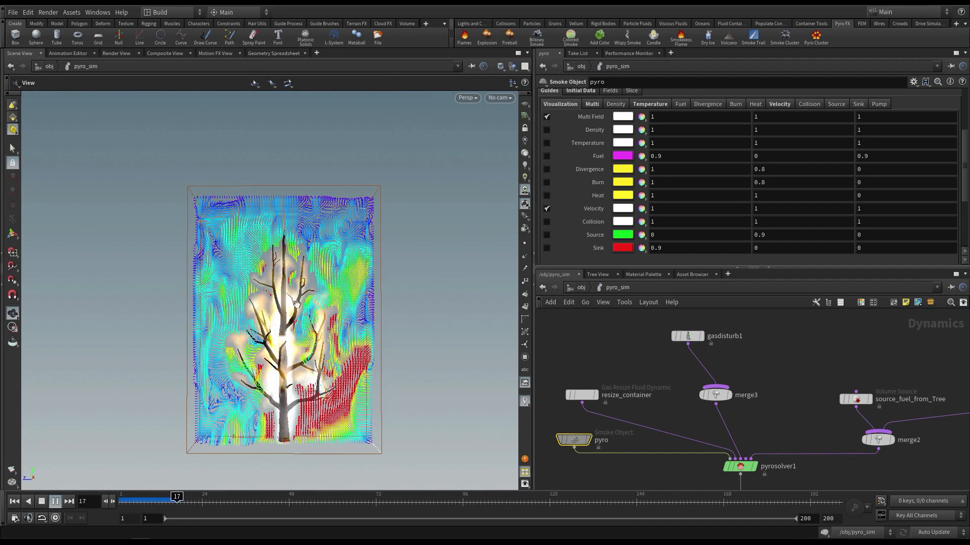
left_click(14, 502)
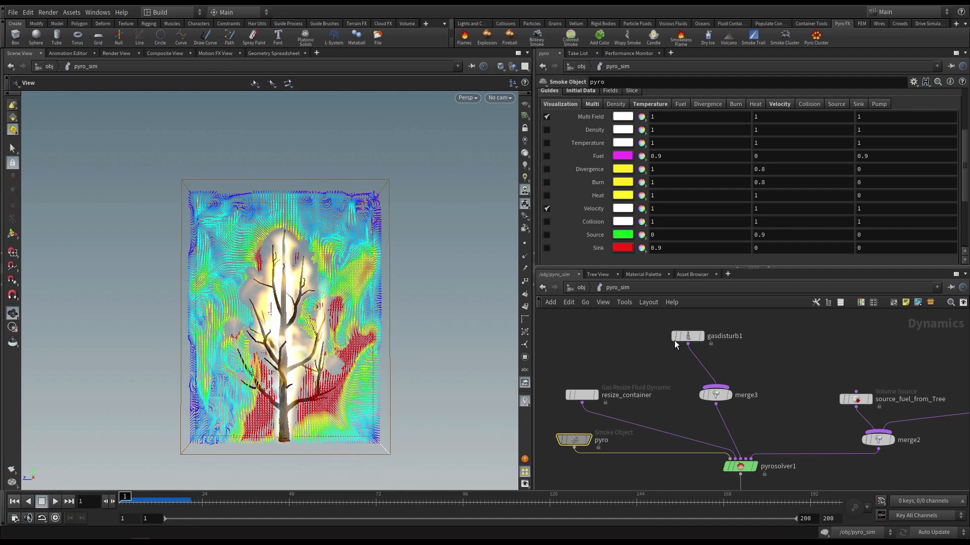
Compare the simulation with gasdisturb1 bypassed, and reactivate and select the node after rewinding to frame 1
left_click(672, 337)
key("Up")
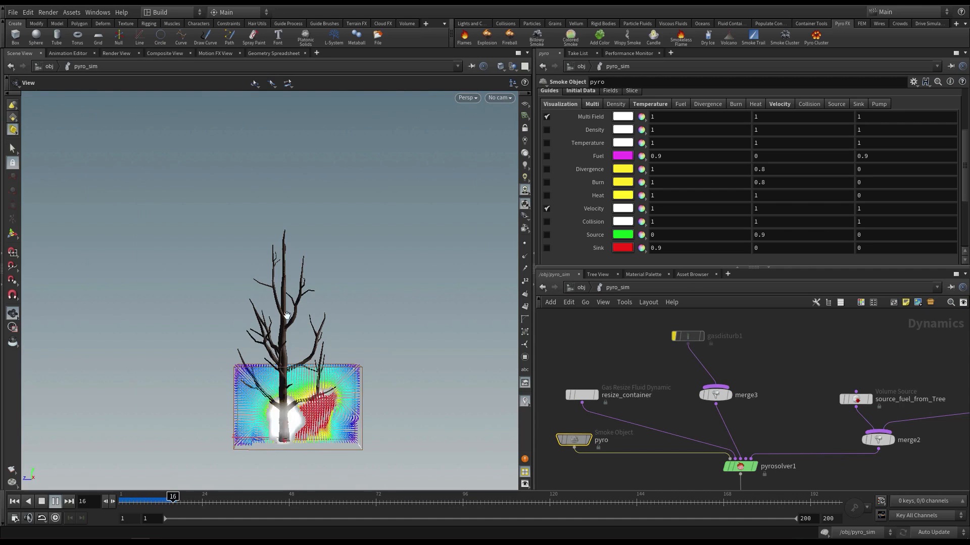
left_click(15, 501)
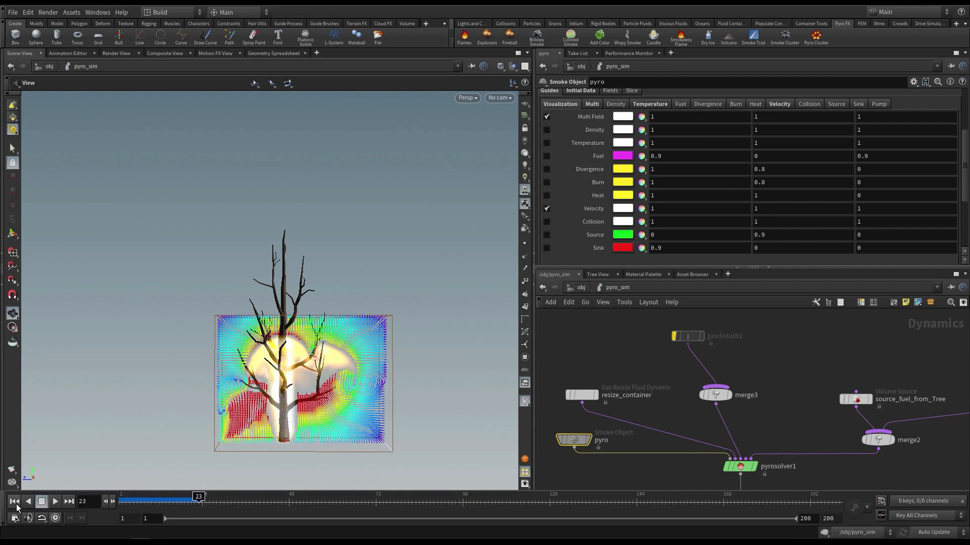
left_click(675, 336)
left_click(688, 335)
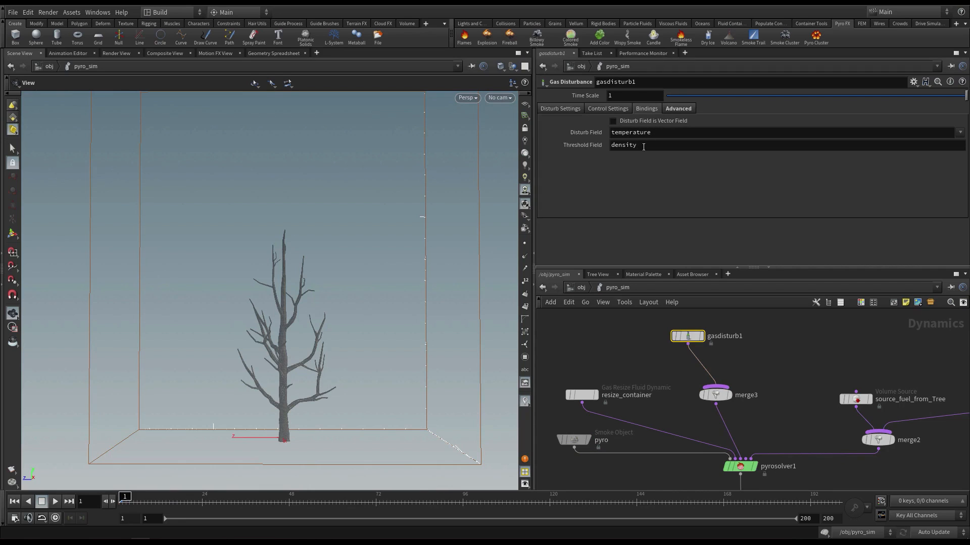
Set the Cutoff of gasdisturb1 to 1
left_click(576, 109)
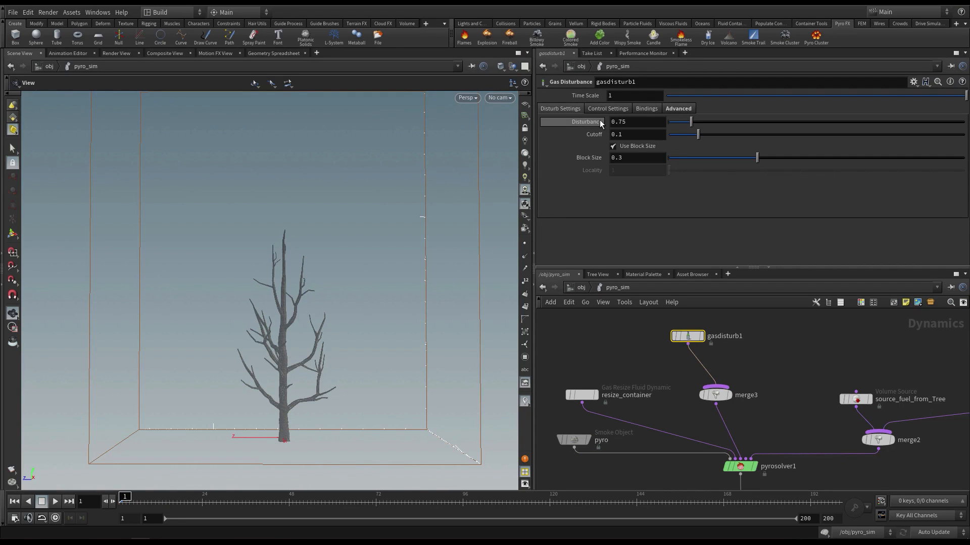
left_click(663, 137)
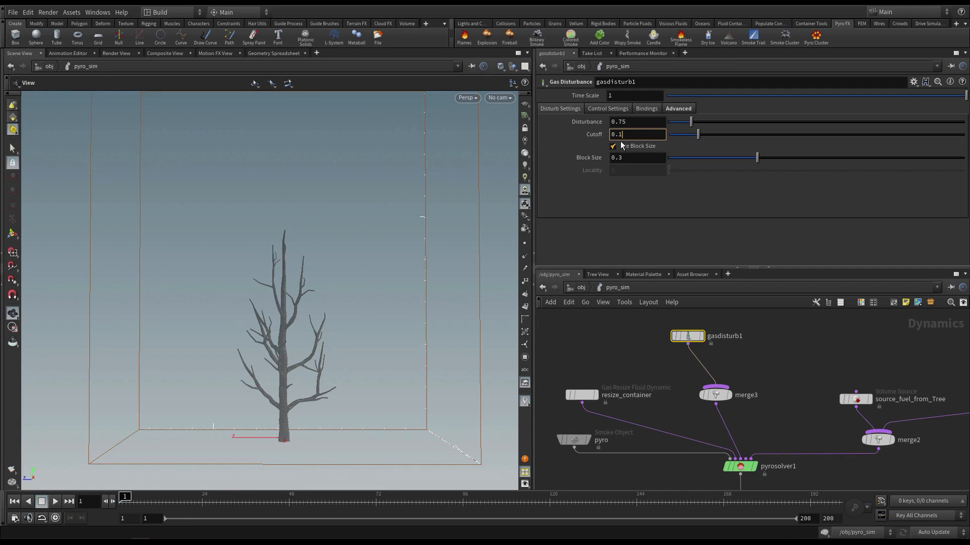
double_click(637, 133)
type("1")
key("Return")
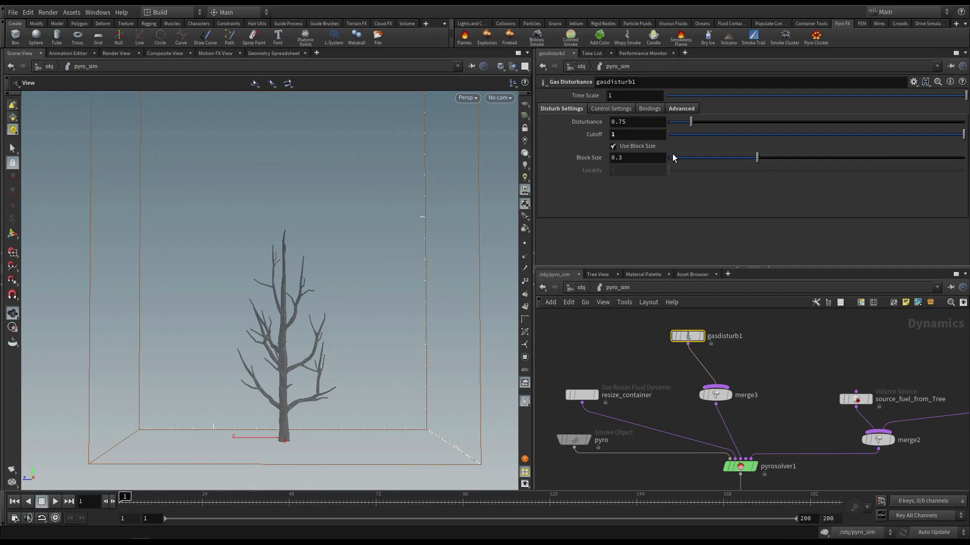
Bind gasdisturb1 to the vel vector field as its Disturb Field and set the Threshold Field to burn
left_click(657, 109)
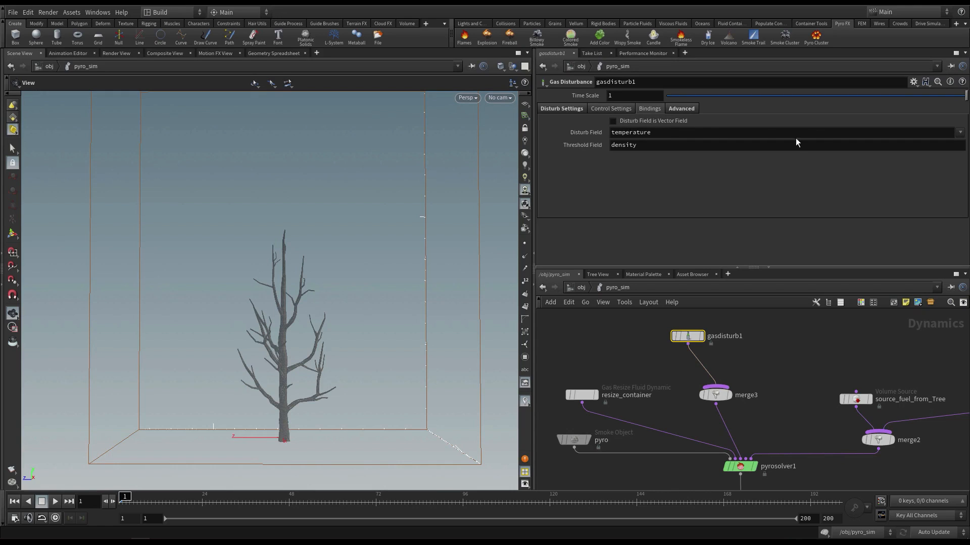
double_click(665, 134)
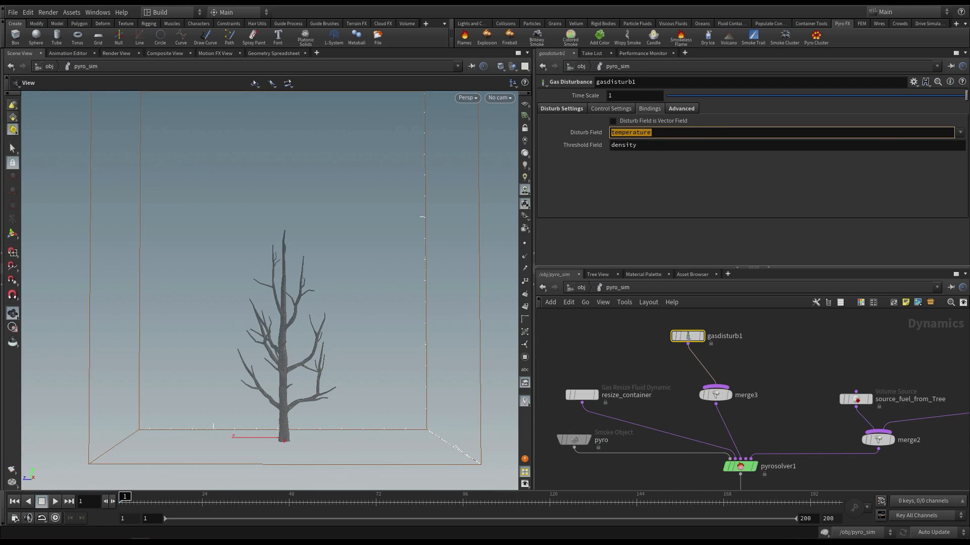
left_click(960, 132)
left_click(893, 145)
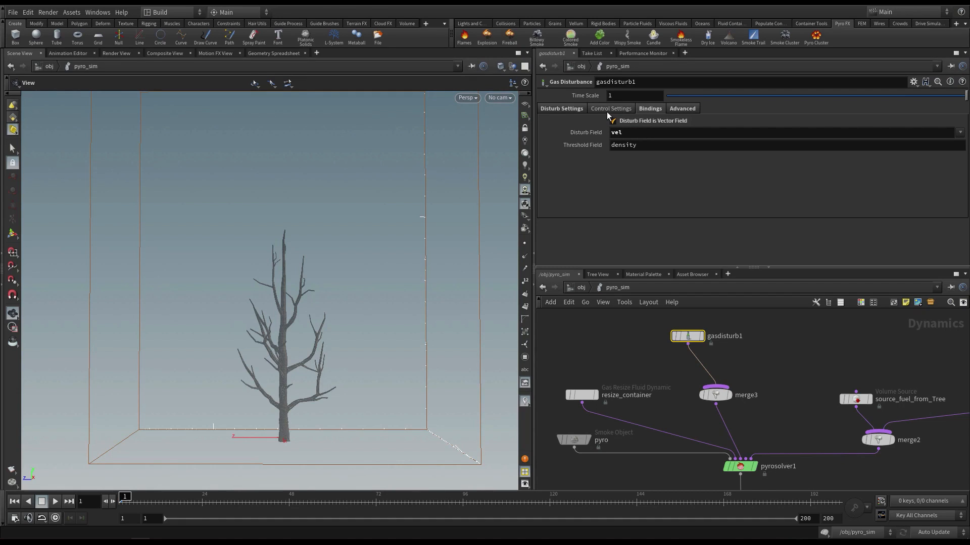
left_click(616, 146)
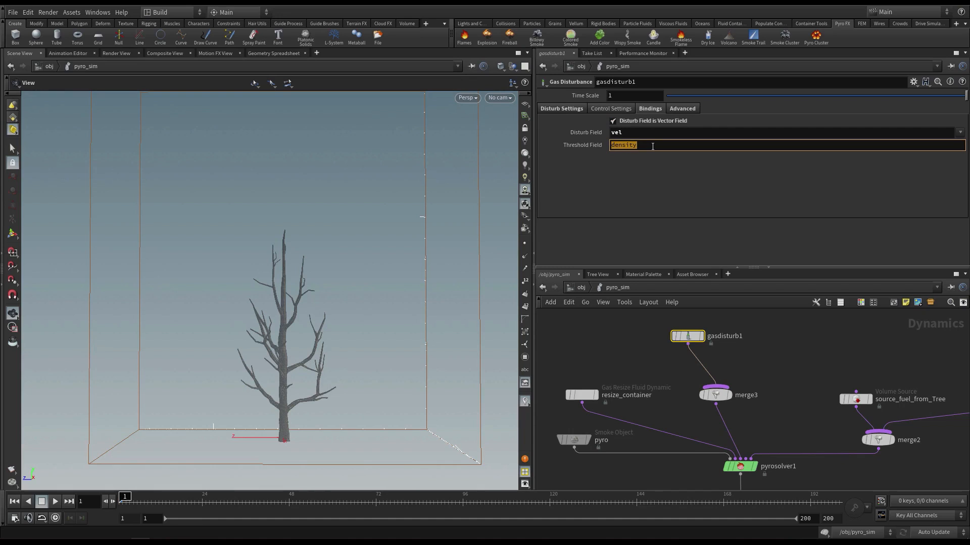
type("burn")
left_click(605, 346)
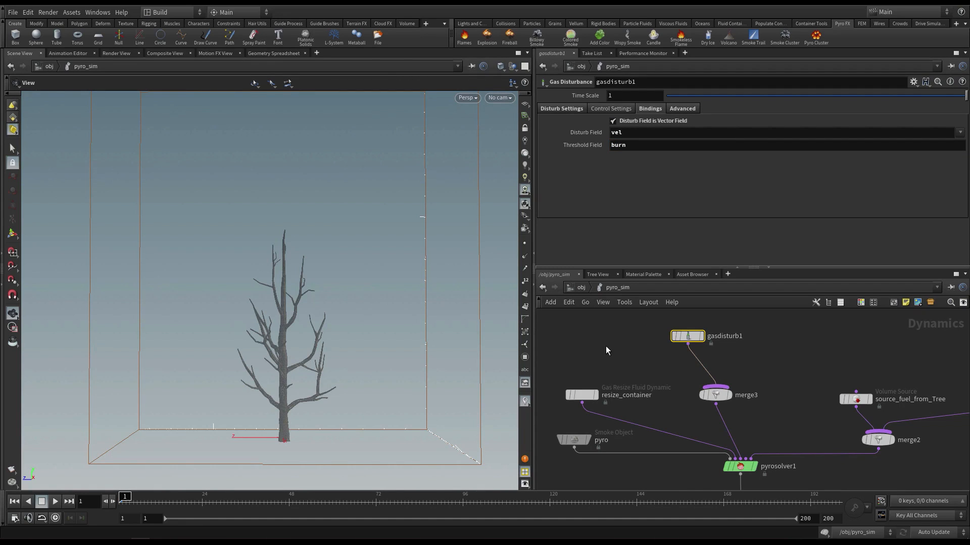
Review the Disturbance and Cutoff values of gasdisturb1 together with its Threshold Field binding
left_click(566, 109)
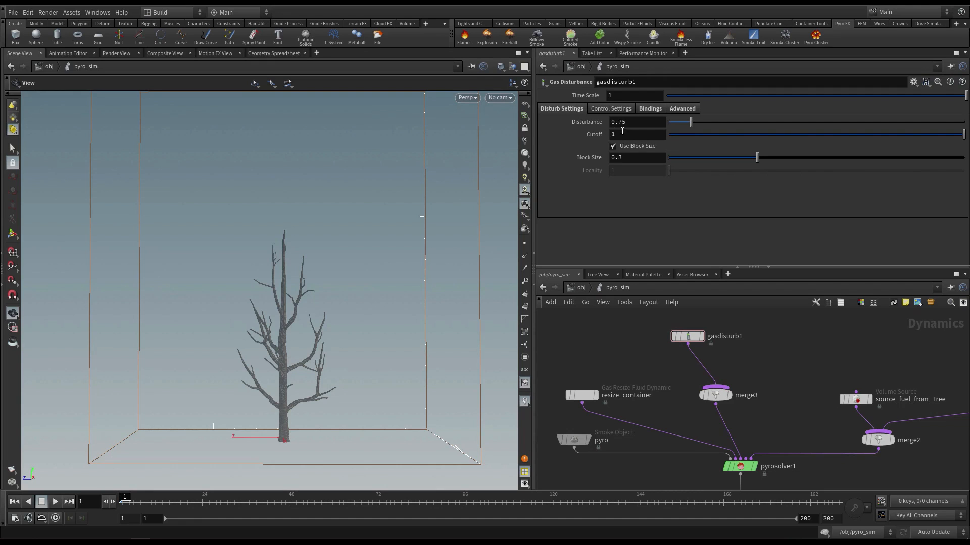
left_click(655, 111)
left_click(662, 147)
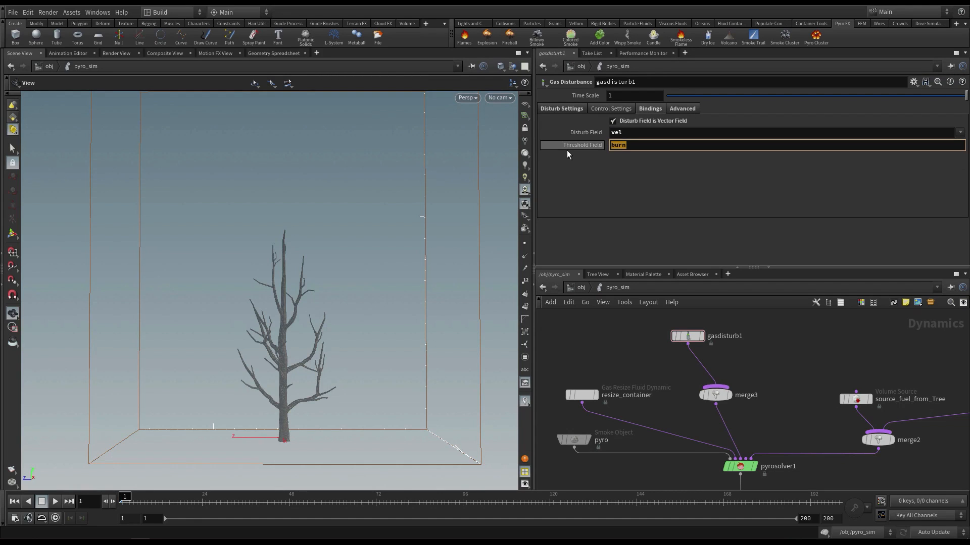
left_click(562, 110)
left_click(555, 125)
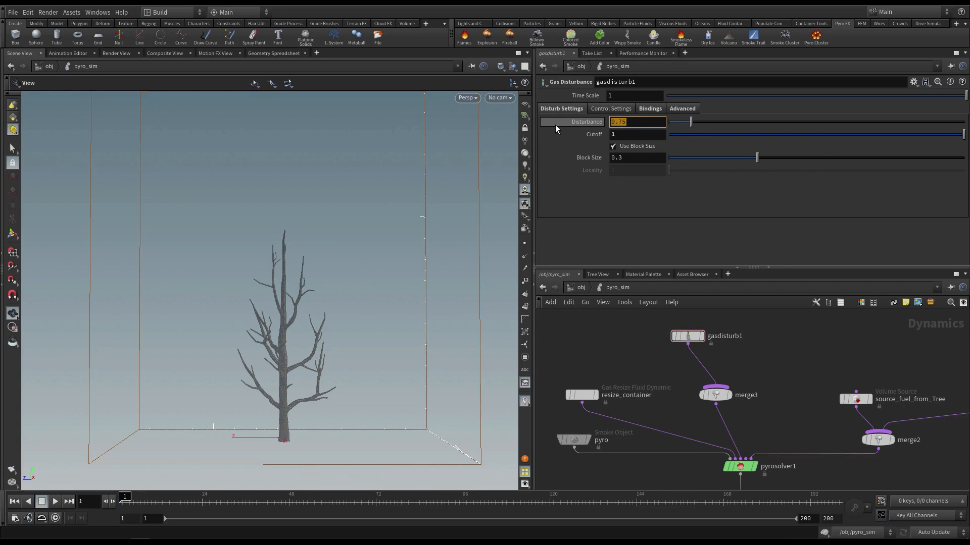
Show only the Burn field of the pyro smoke object and play the simulation to examine it
left_click(574, 440)
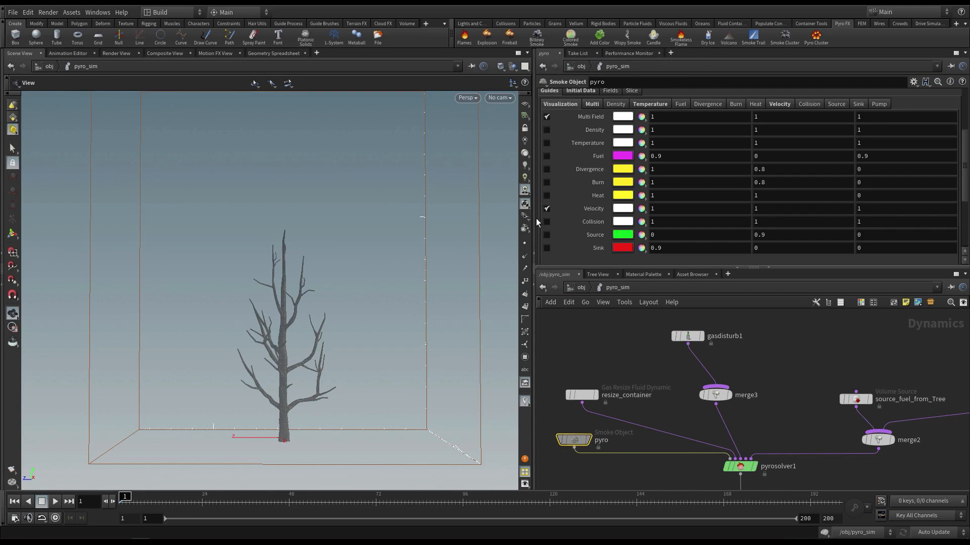
left_click(546, 182)
key("Up")
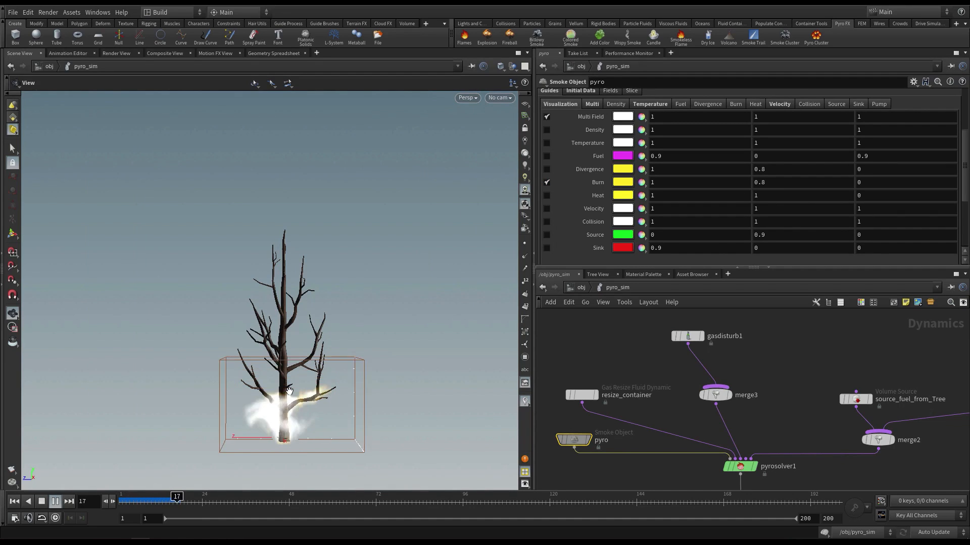
left_click(547, 117)
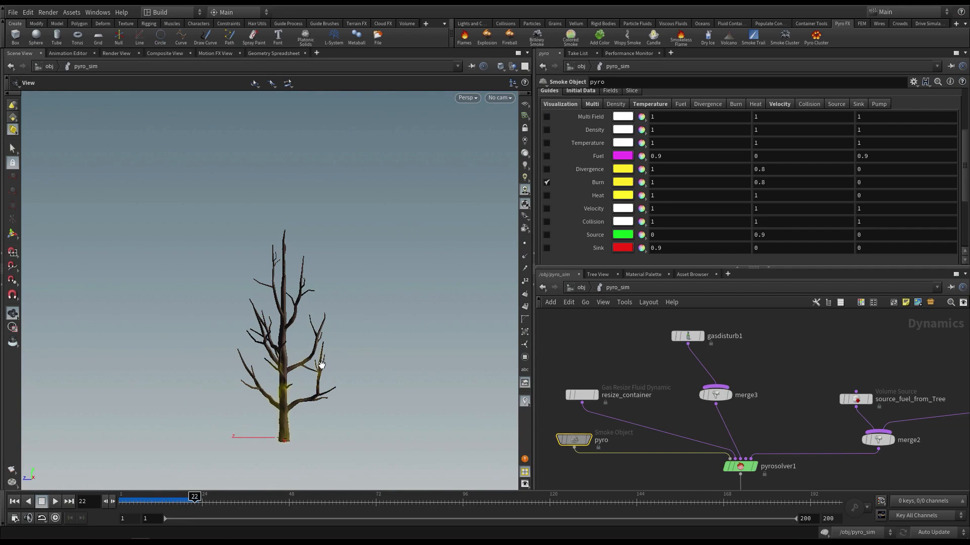
key("Up")
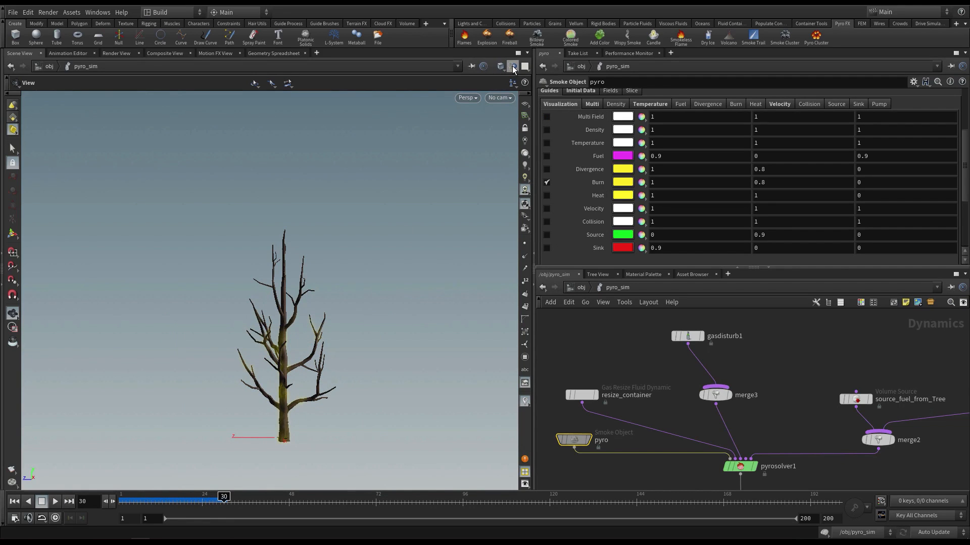
Hide the tree geometry in the viewport and continue playing the simulation with only the burn field shown
left_click(524, 99)
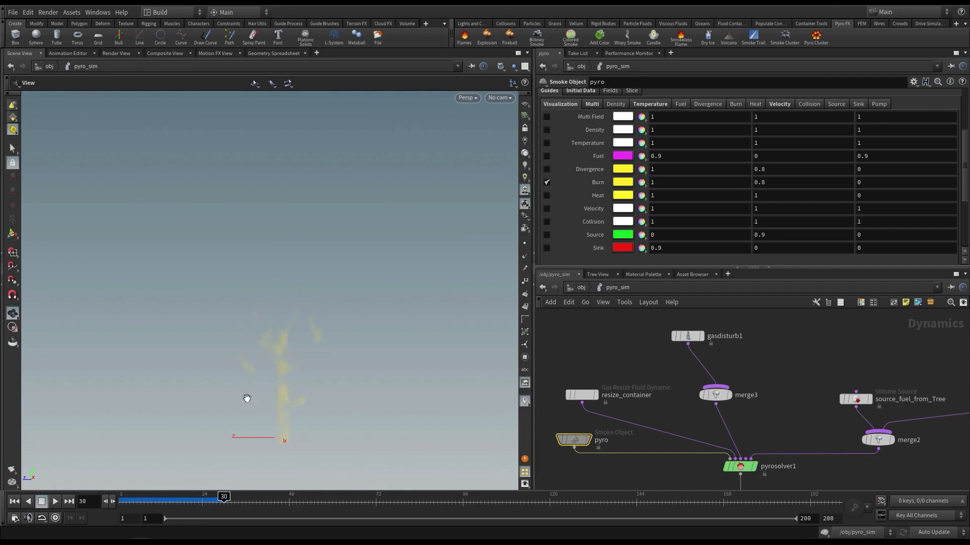
scroll(321, 385, "up", 3)
scroll(317, 385, "down", 2)
key("Up")
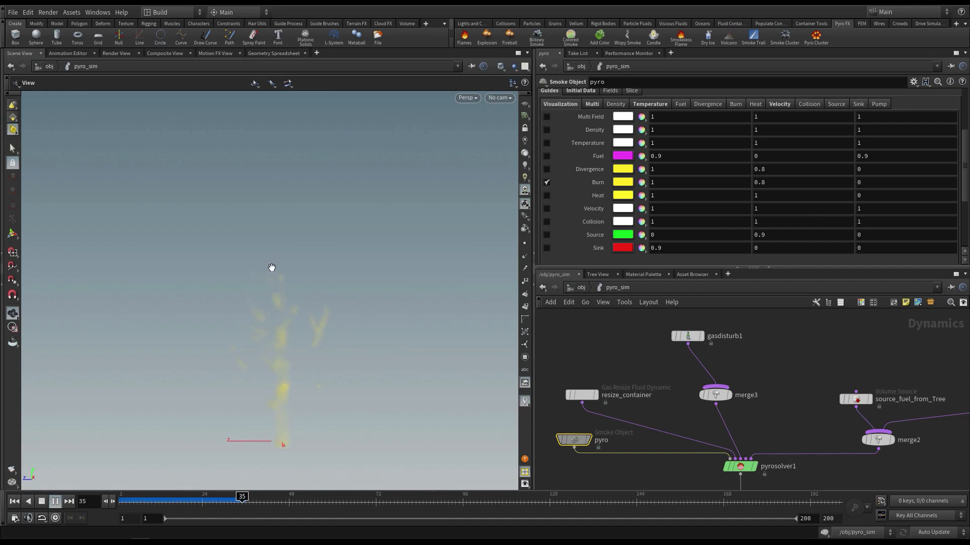
key("Up")
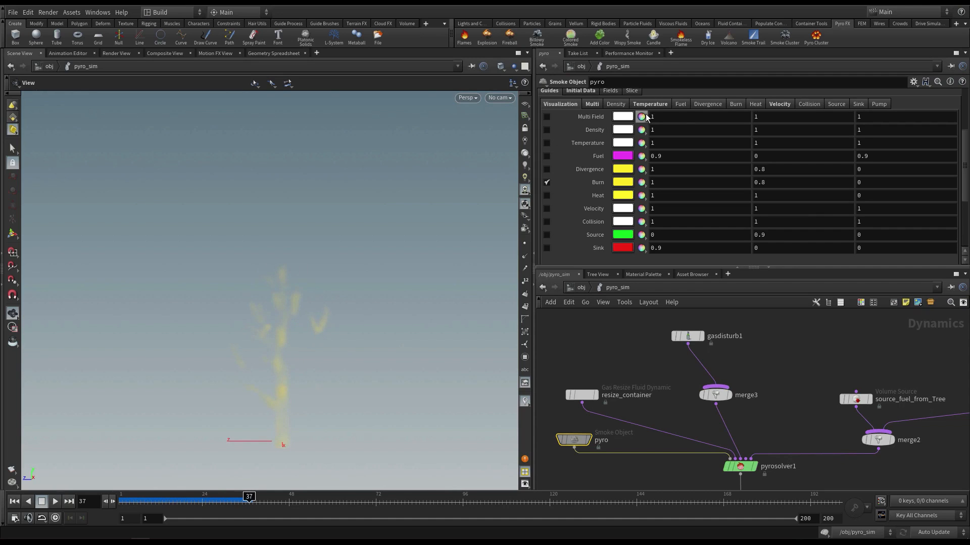
Set the Burn field's visualization Smoke Density to 3 on the pyro object
left_click(737, 104)
left_click(633, 139)
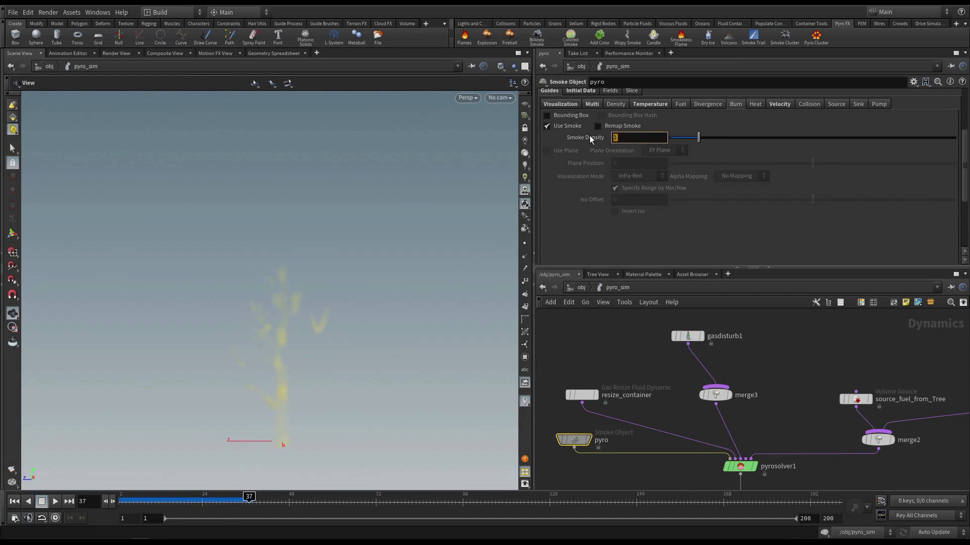
type("3")
key("Return")
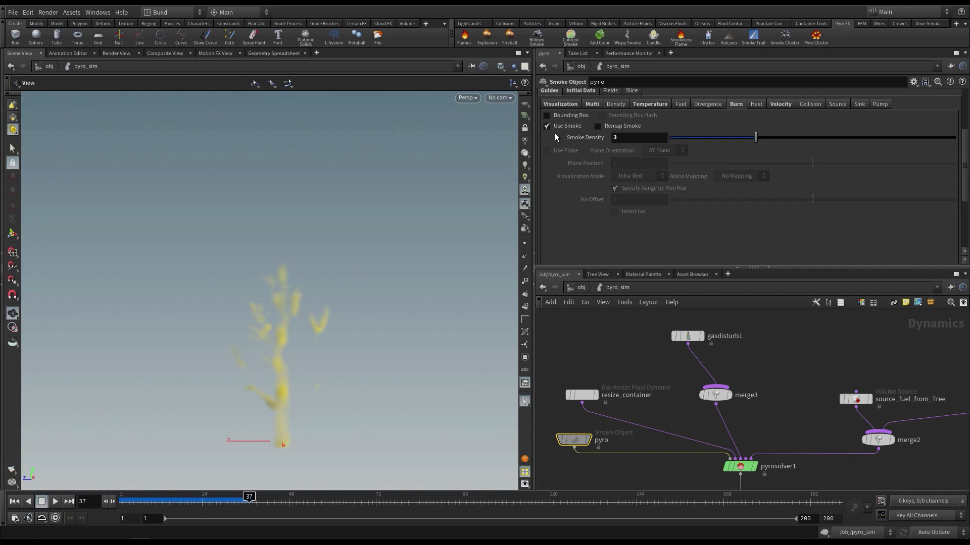
Switch the pyro visualization from Burn back to Multi Field and Velocity, replay from frame 1, and rewind
left_click(555, 104)
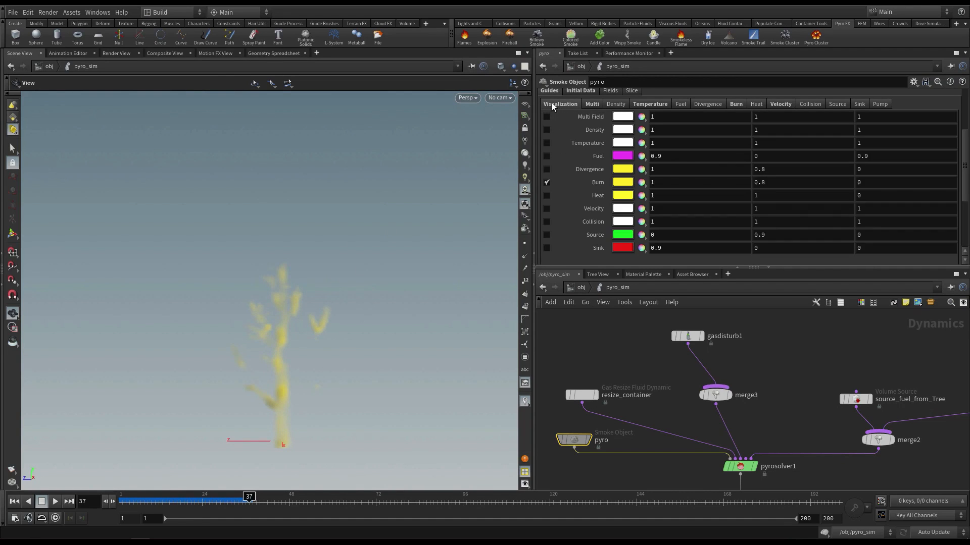
left_click(547, 116)
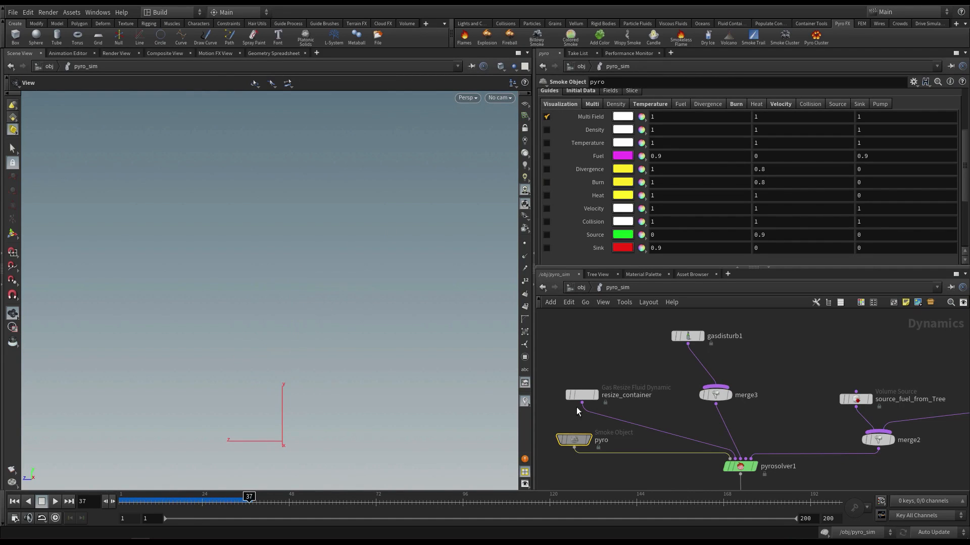
left_click(14, 501)
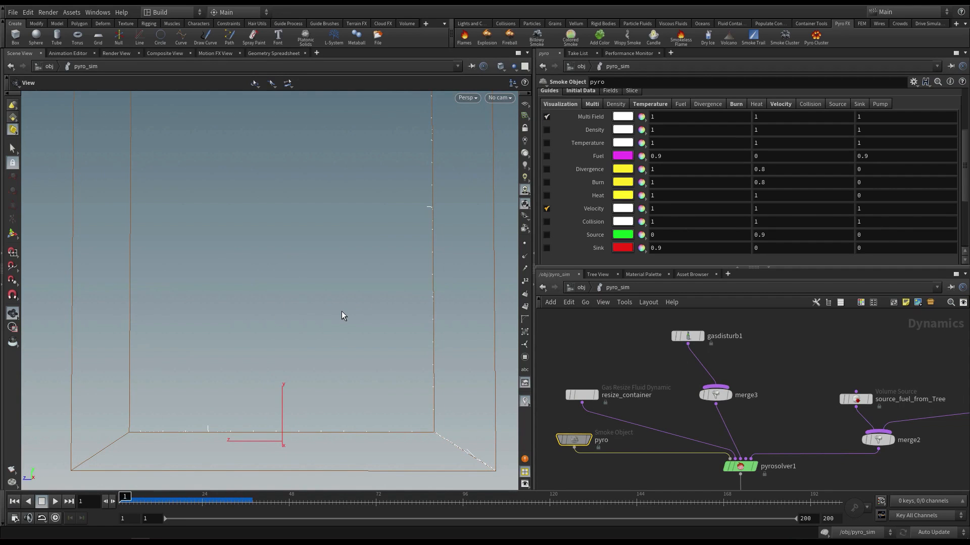
key("Up")
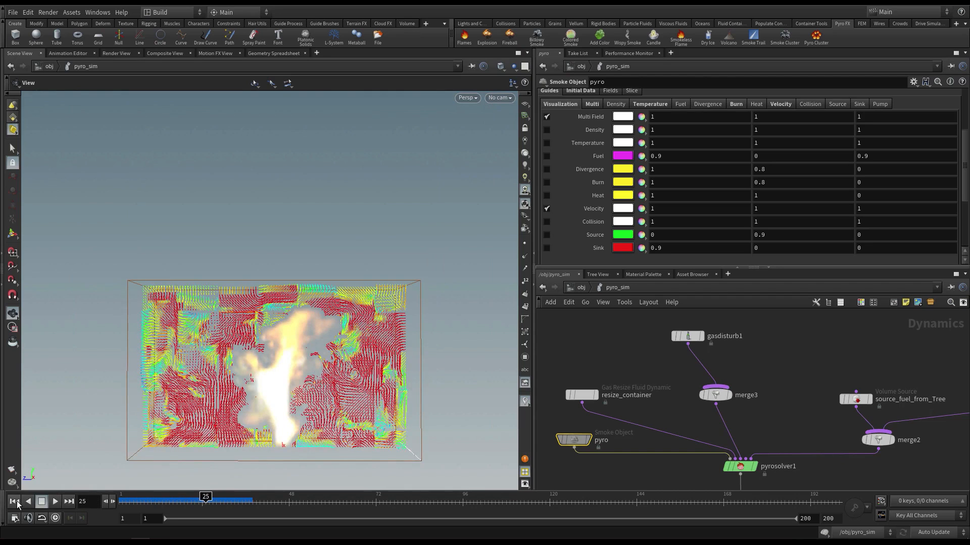
left_click(15, 502)
Set the Disturbance of gasdisturb1 to 1, play the simulation, and rewind to frame 1
left_click(682, 336)
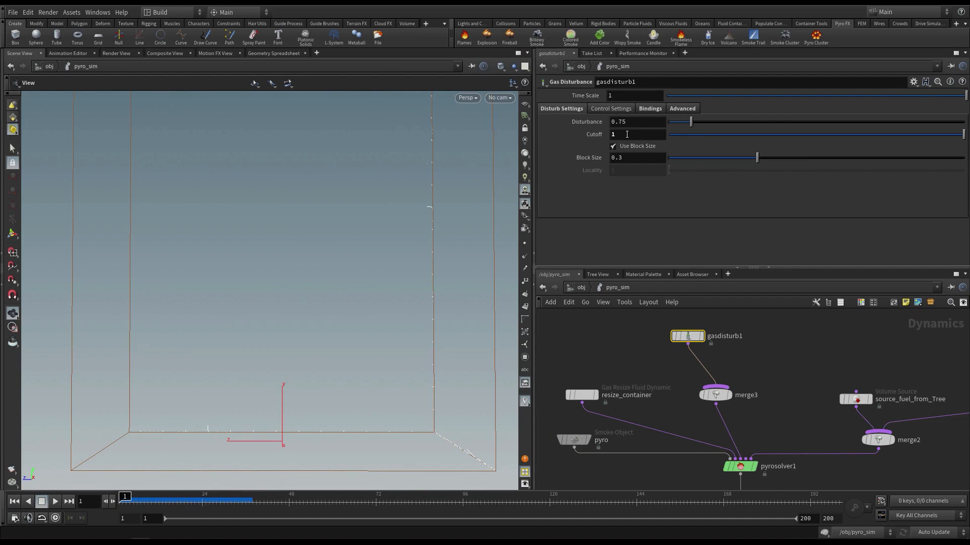
double_click(612, 122)
type("1")
key("Return")
key("Up")
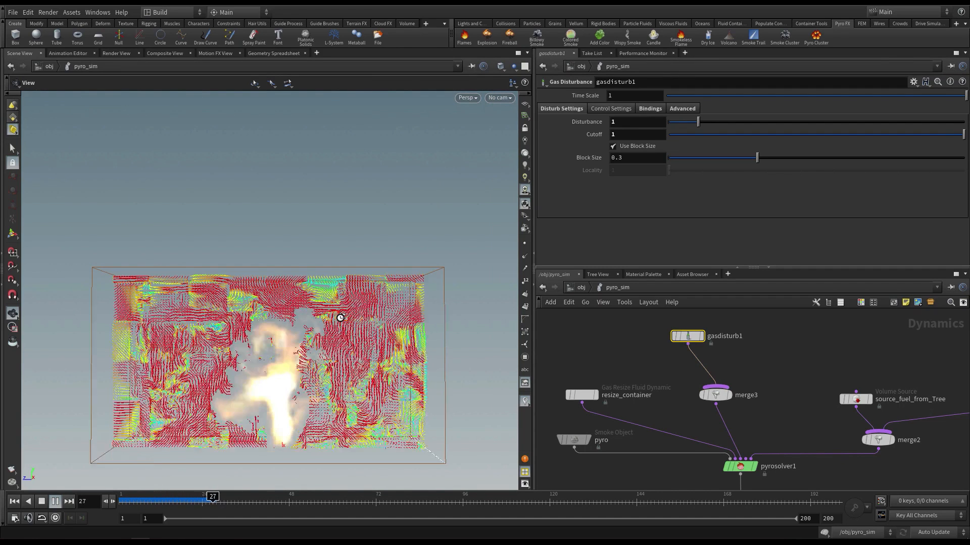
key("Down")
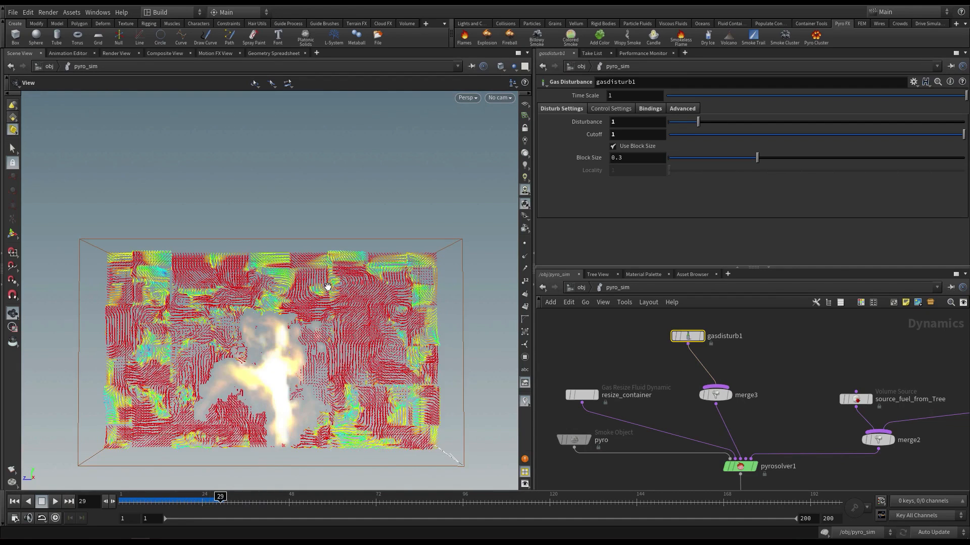
left_click(14, 502)
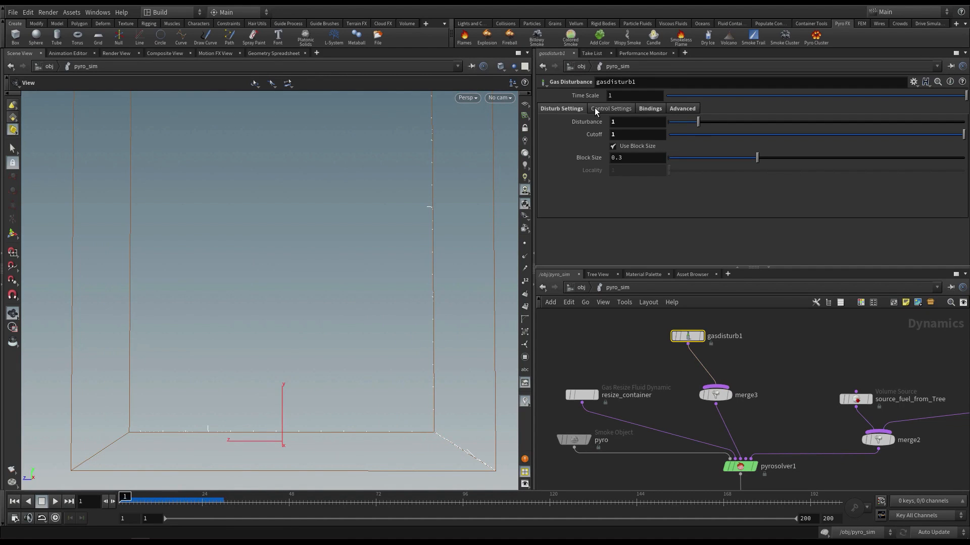
Try a Cutoff of .8 on gasdisturb1 and play the simulation
left_click(614, 134)
type(".8")
key("Return")
key("Up")
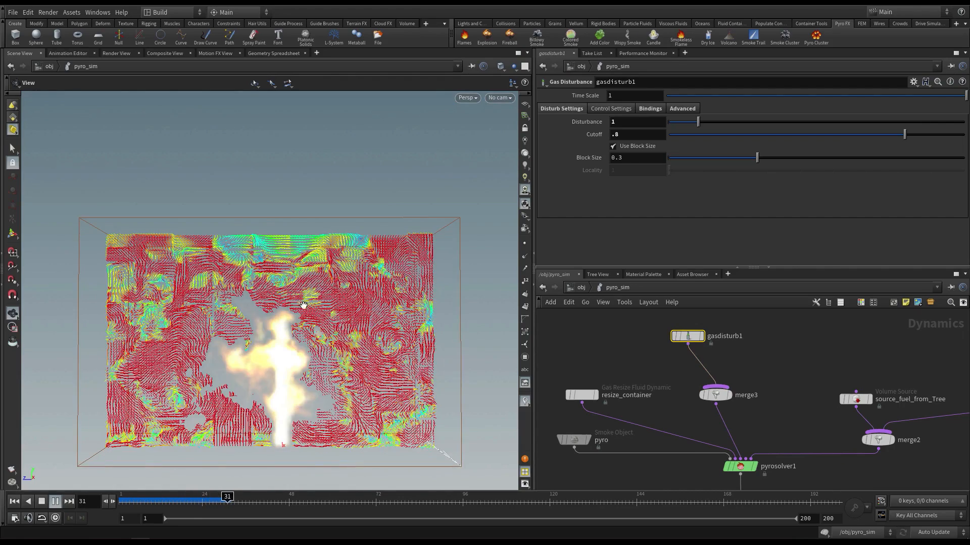
key("Up")
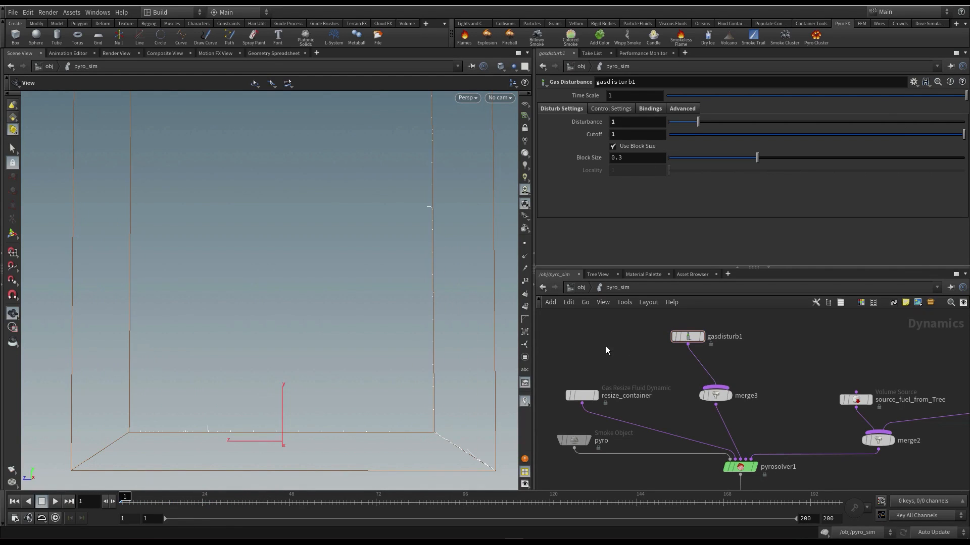
Replay the simulation from frame 1, hiding the pyro object's Velocity field partway to examine the fire shape alone
key("Up")
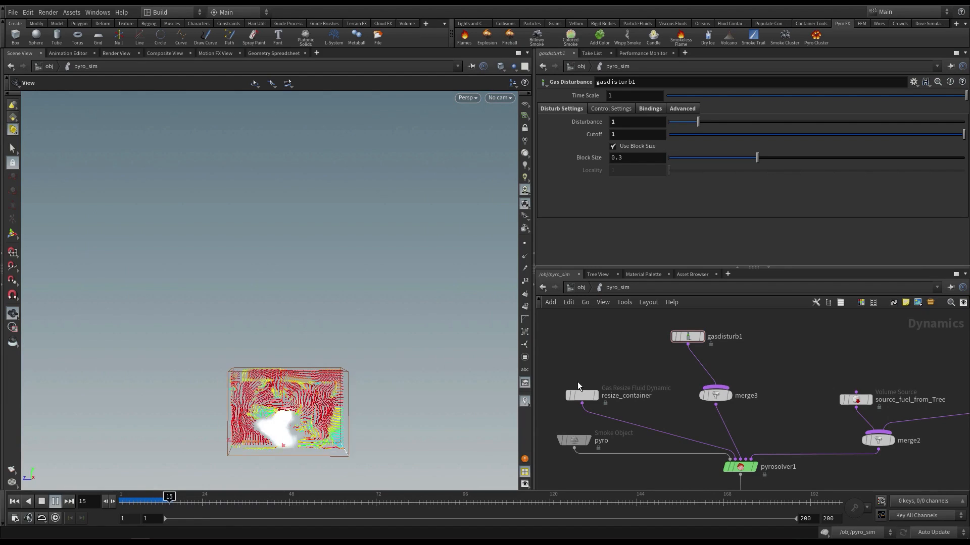
key("Up")
left_click(572, 440)
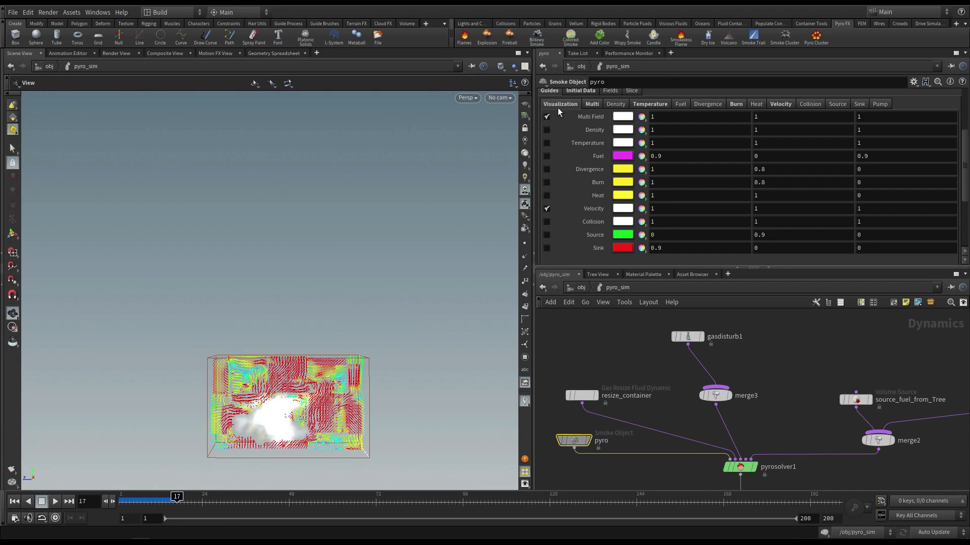
left_click(547, 209)
key("Up")
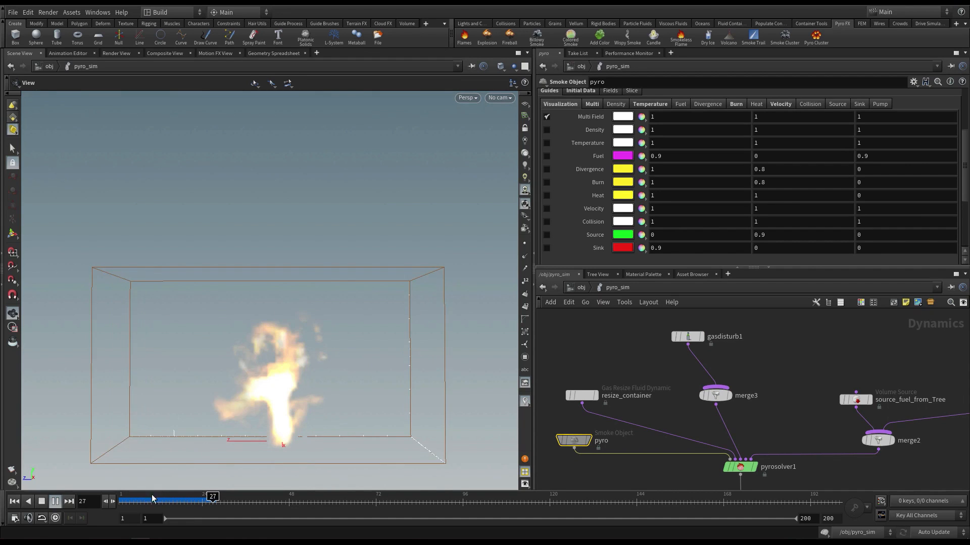
key("Up")
Show only the Velocity field of the pyro object, with Multi Field hidden
left_click(546, 117)
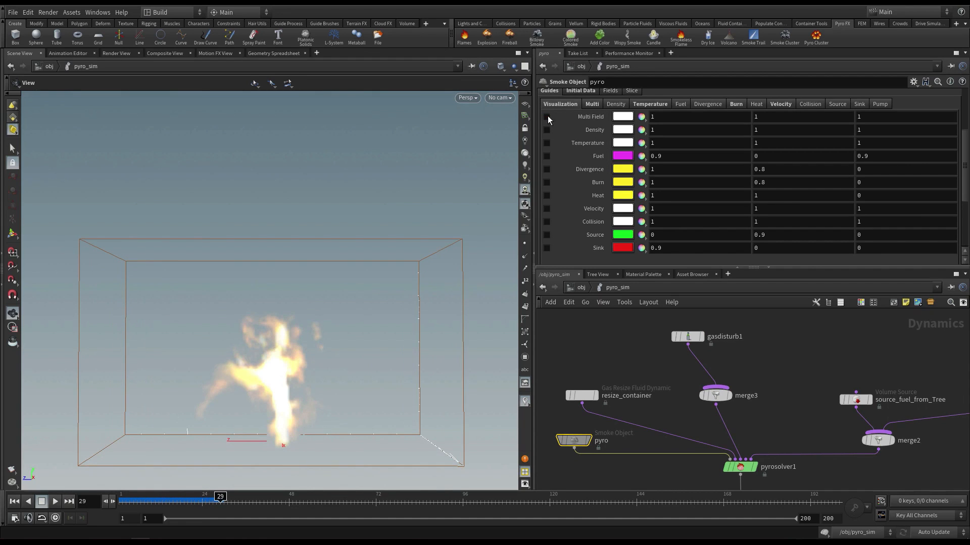
left_click(546, 209)
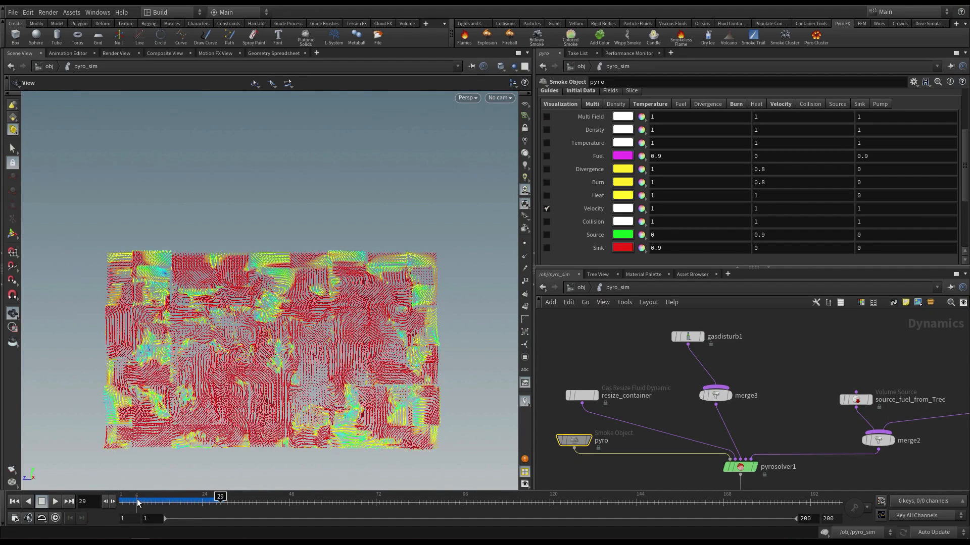
Set the Block Size of gasdisturb1 to .05 and replay the simulation from frame 1 to examine the velocity field
mouse_move(138, 502)
left_mouse_down()
mouse_move(180, 503)
mouse_move(172, 500)
left_mouse_up()
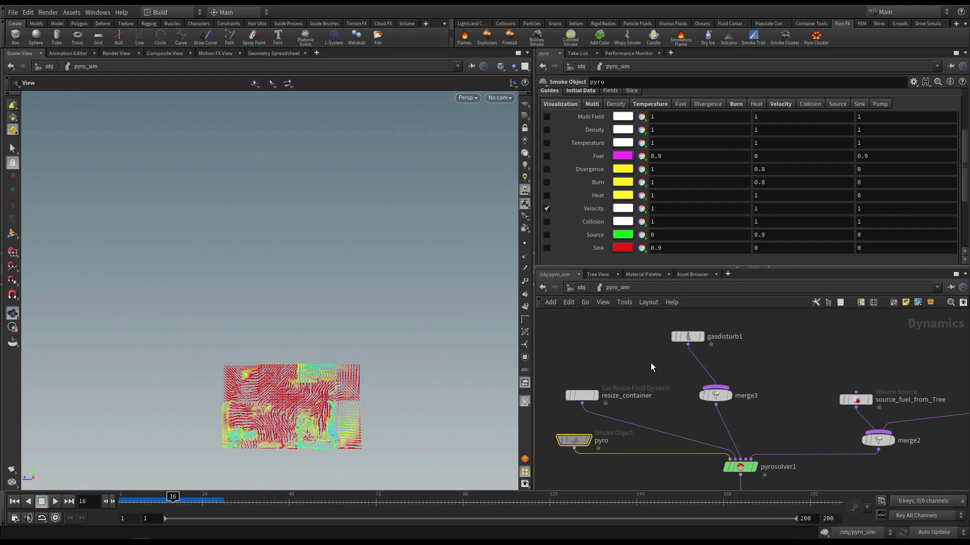
left_click(685, 336)
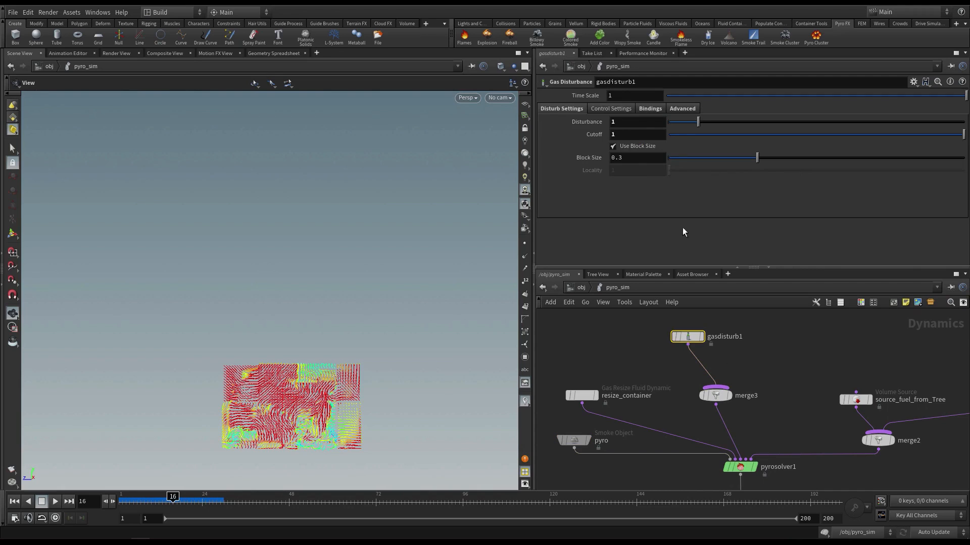
left_click(630, 158)
type(".05")
key("Return")
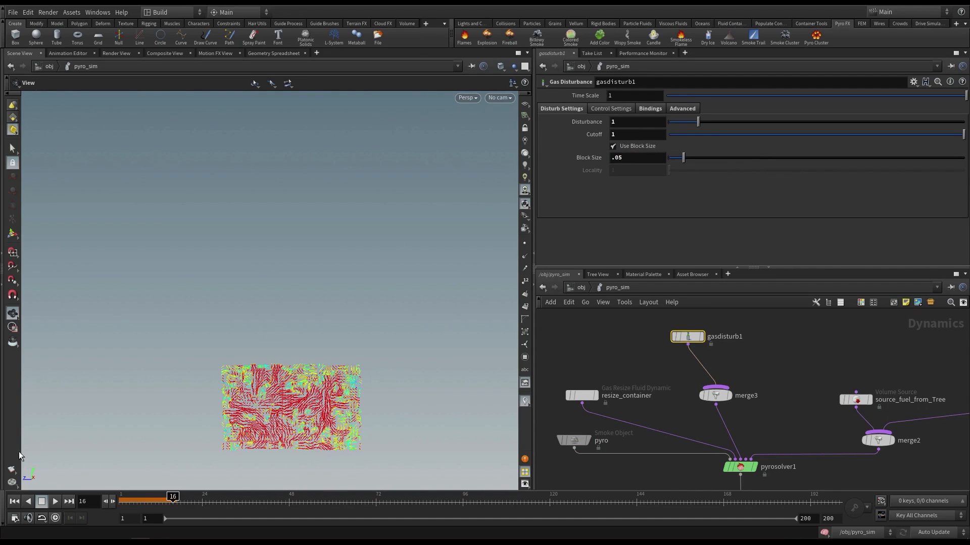
key("ctrl+Up")
key("Up")
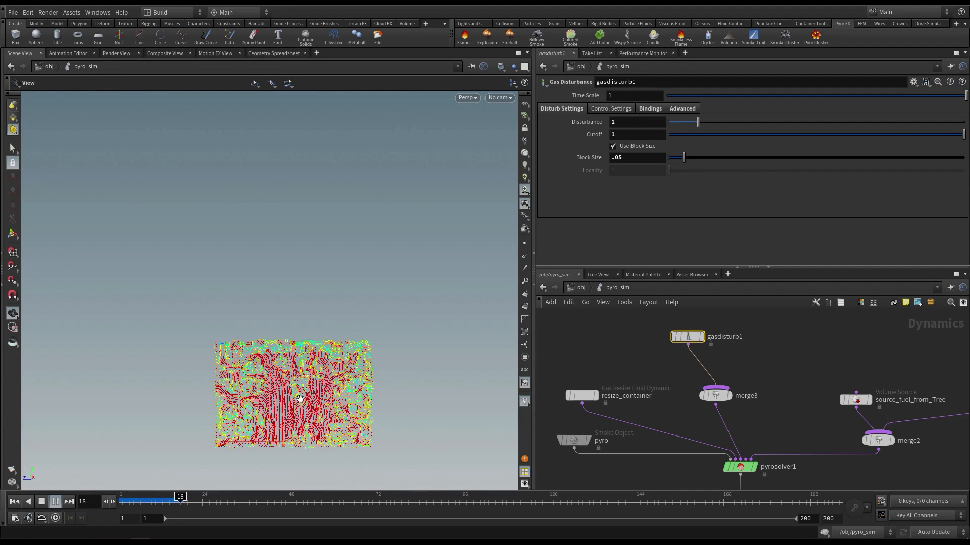
key("Up")
Show Multi Field instead of Velocity on the pyro object, display the tree with the fire, and continue playing the simulation
left_click(571, 439)
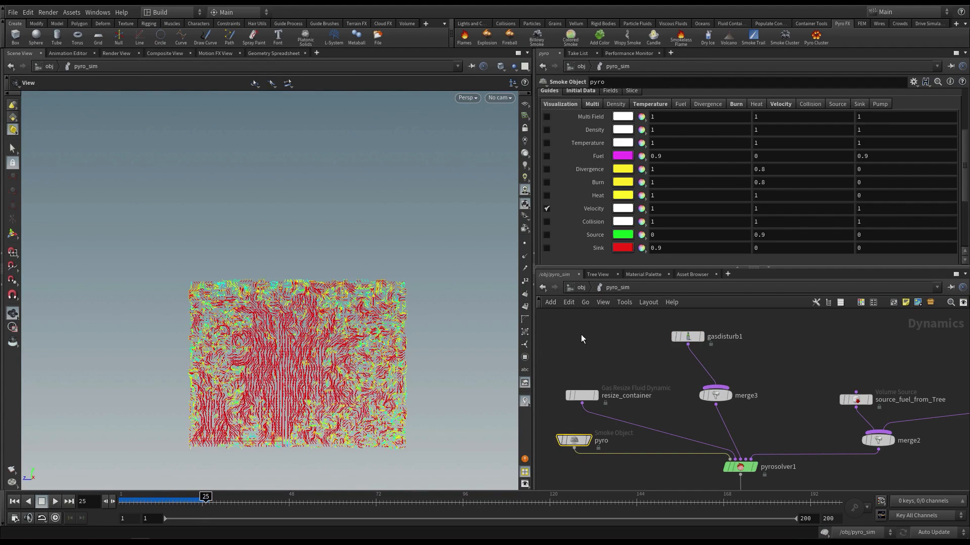
left_click(546, 116)
key("Up")
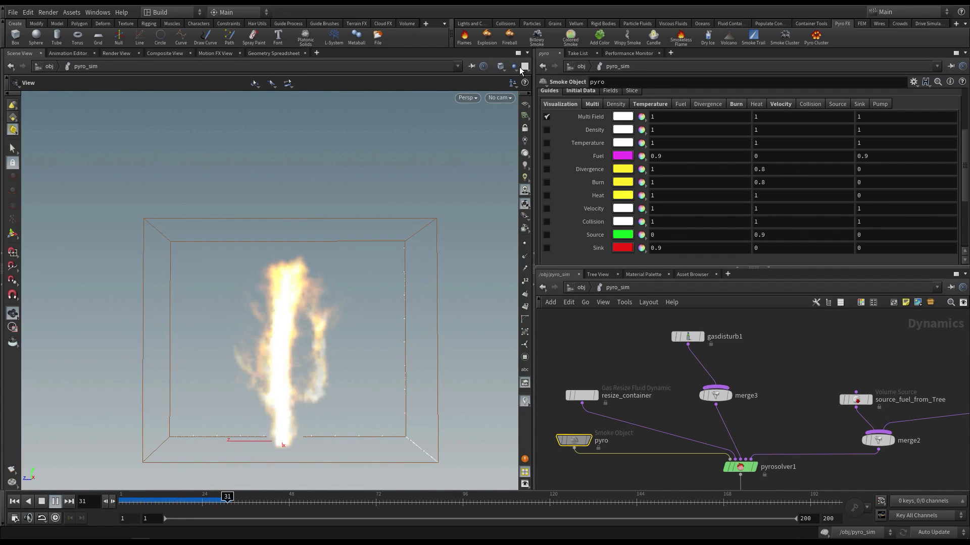
left_click(516, 66)
left_click(528, 89)
key("Up")
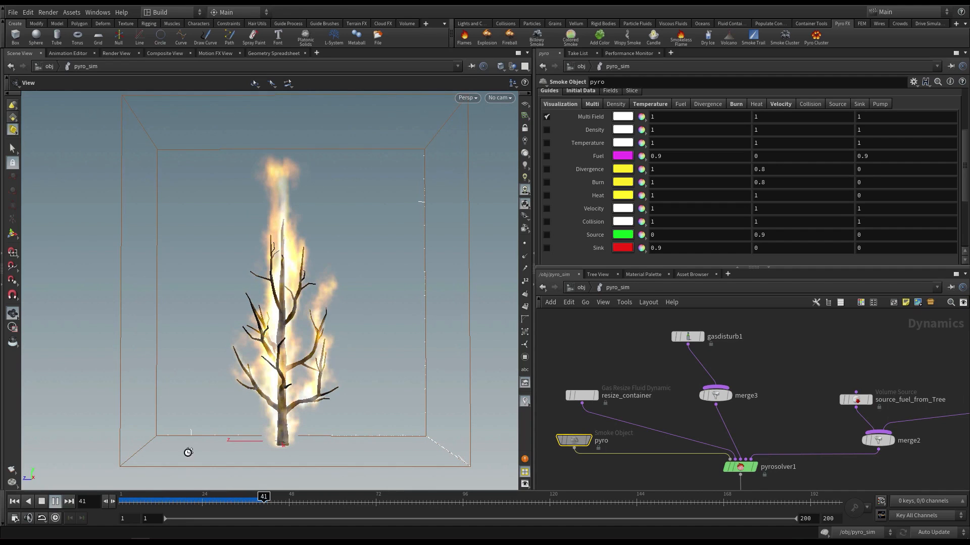
Rewind to frame 1, select pyrosolver1 to review its Shredding settings, and replay the burning tree
left_click(125, 502)
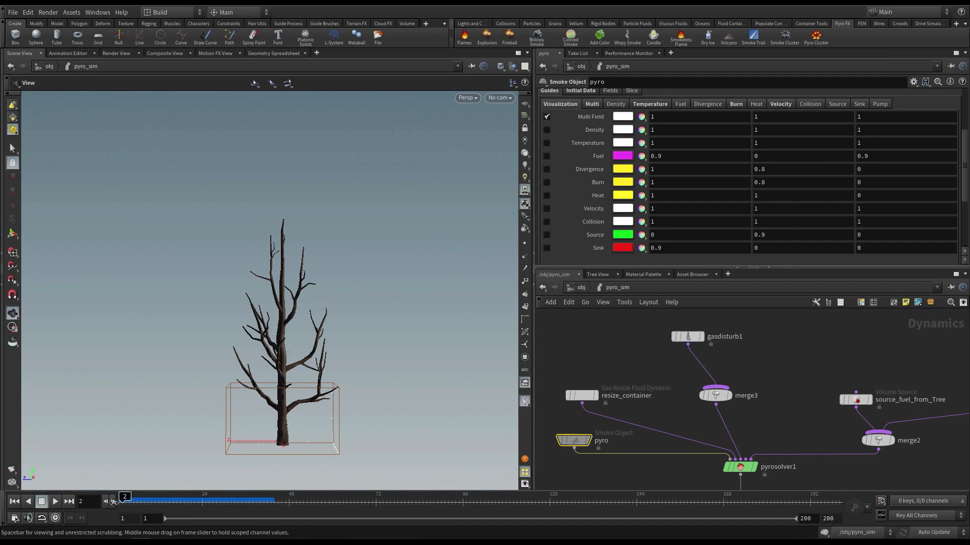
left_click(106, 502)
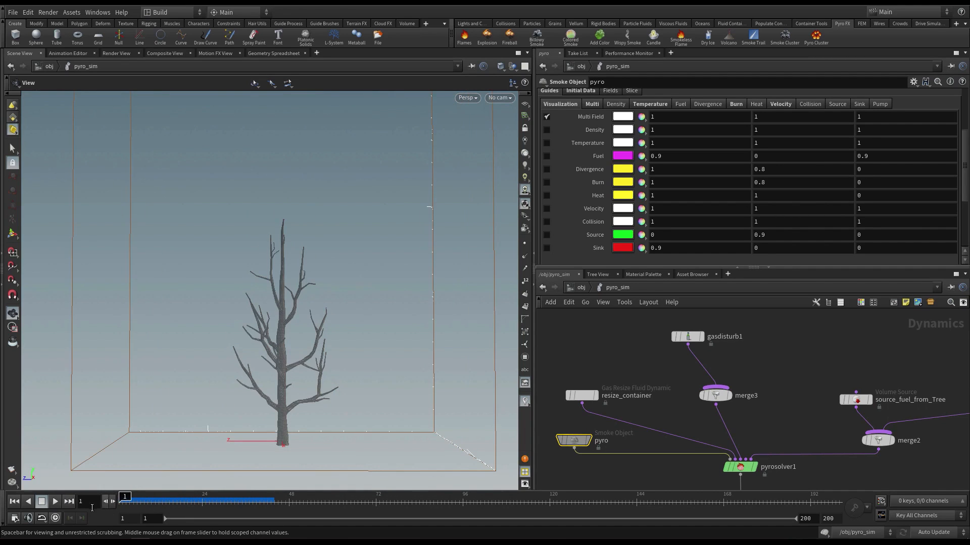
left_click(728, 468)
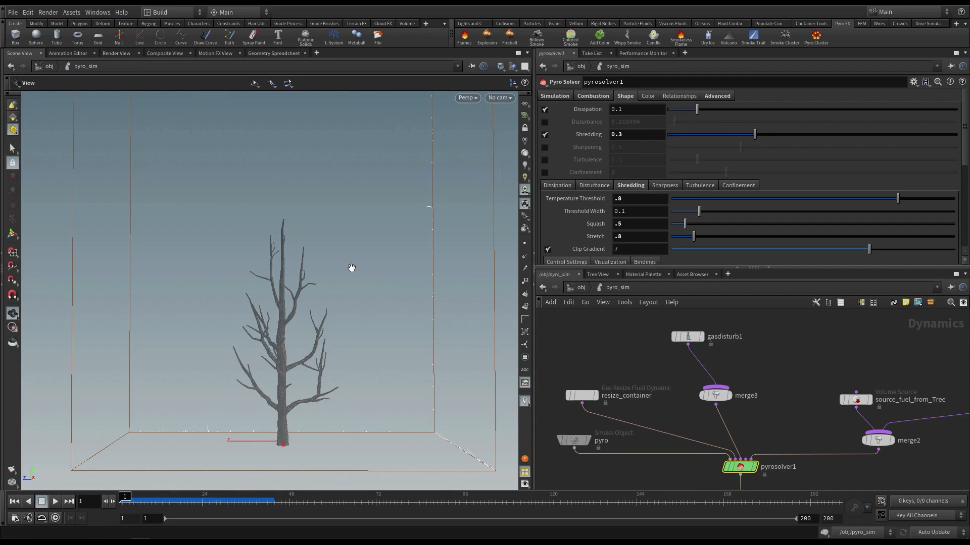
key("Up")
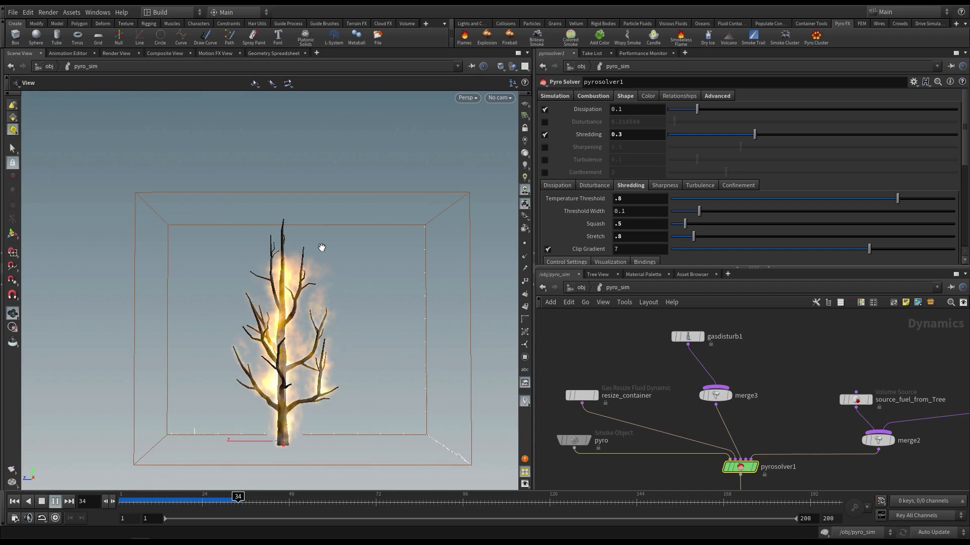
Flipbook the burning tree simulation, review the rendered frames in MPlay, and close the preview
left_click(11, 471)
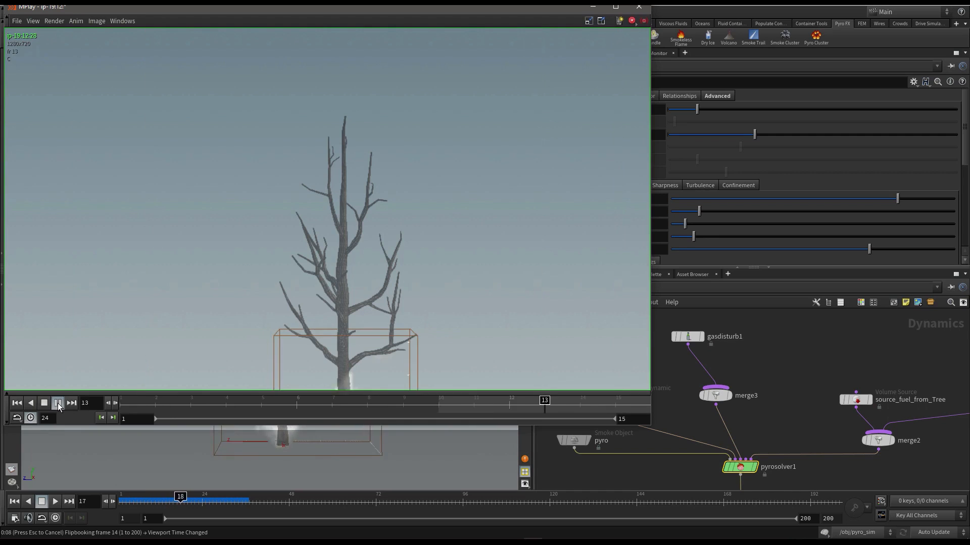
scroll(196, 301, "down", 2)
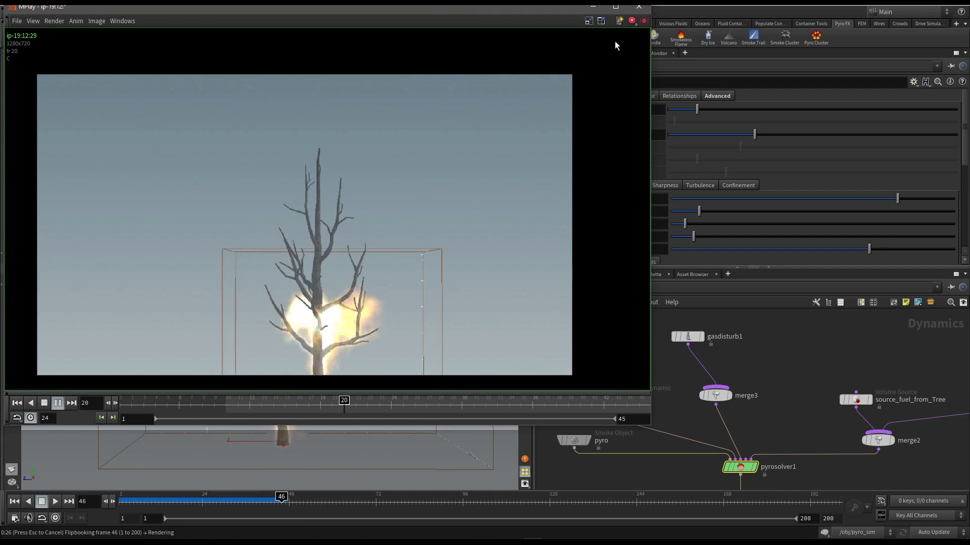
left_click(641, 7)
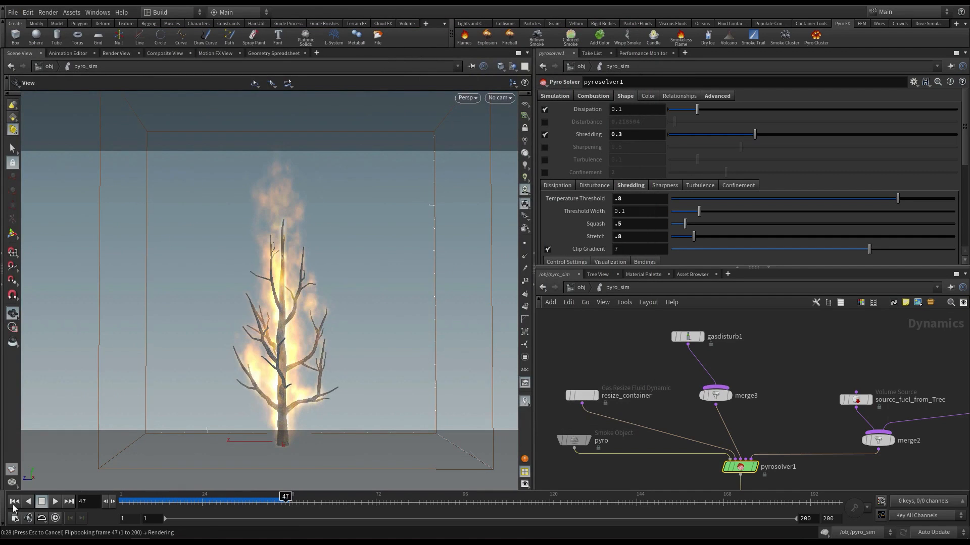
Rewind to frame 1 and enable Use Control Field on gasdisturb1 with temperature as the control field
left_click(722, 347)
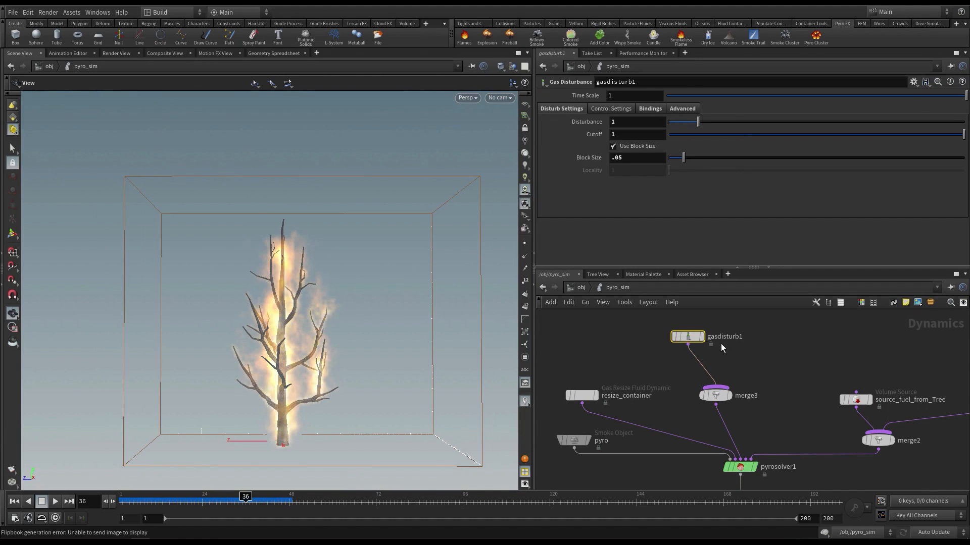
left_click(15, 501)
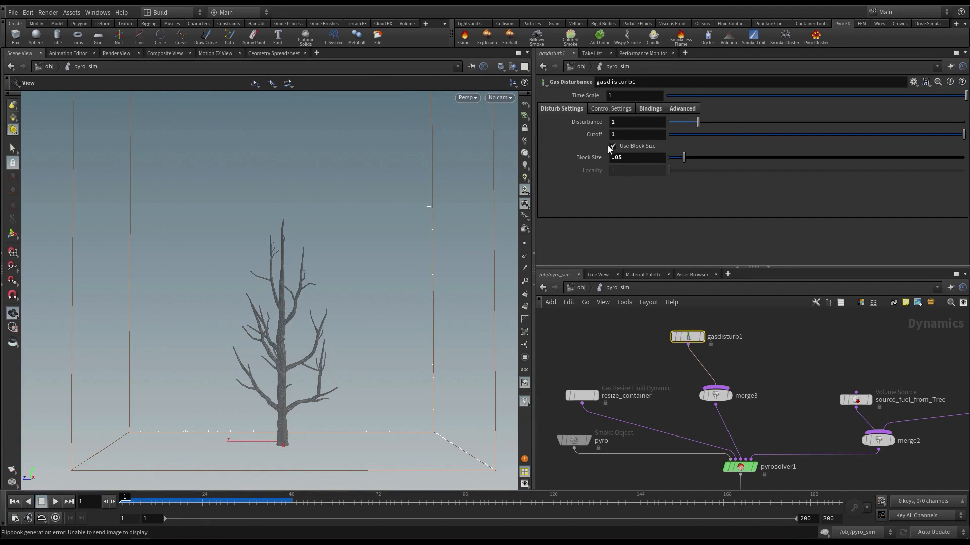
left_click(610, 109)
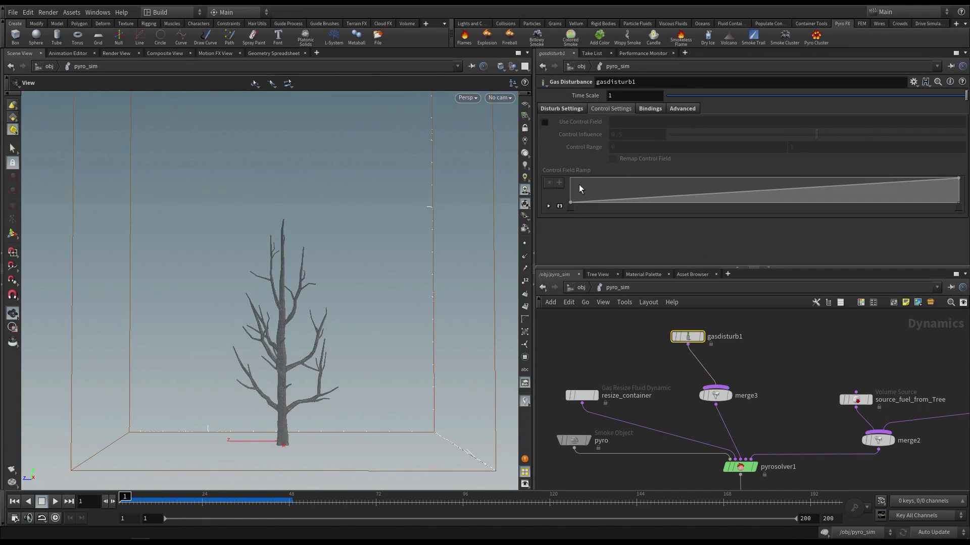
left_click(545, 121)
left_click(640, 121)
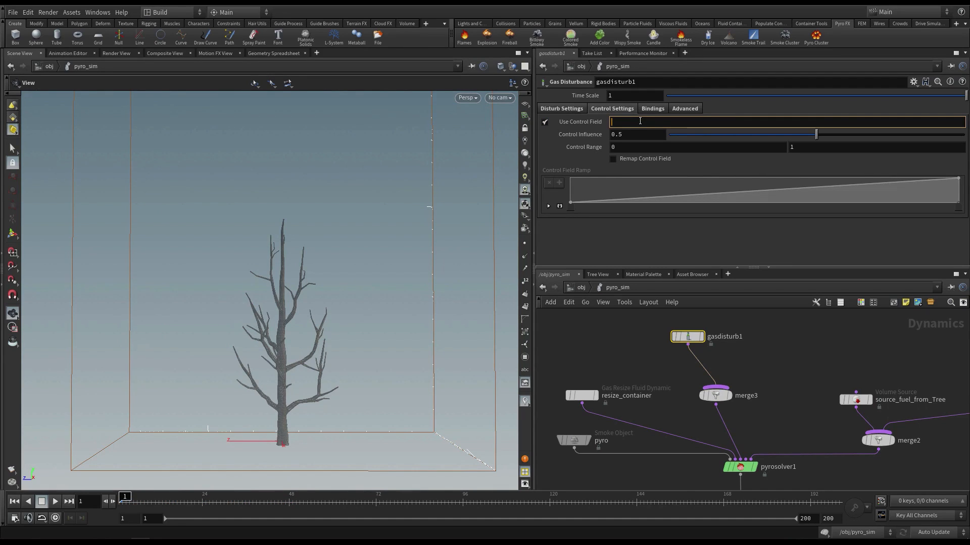
type("temperature")
left_click(610, 349)
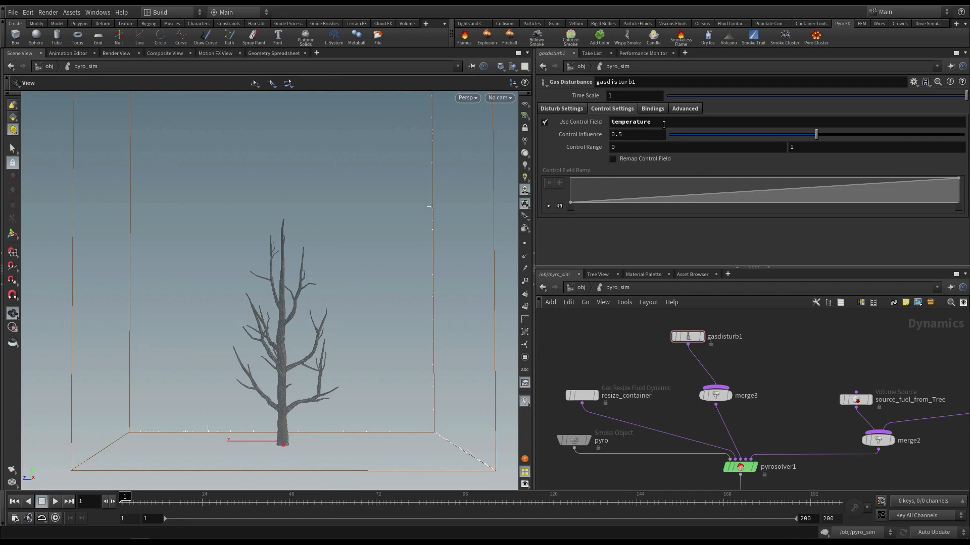
left_click_drag(661, 123, 574, 121)
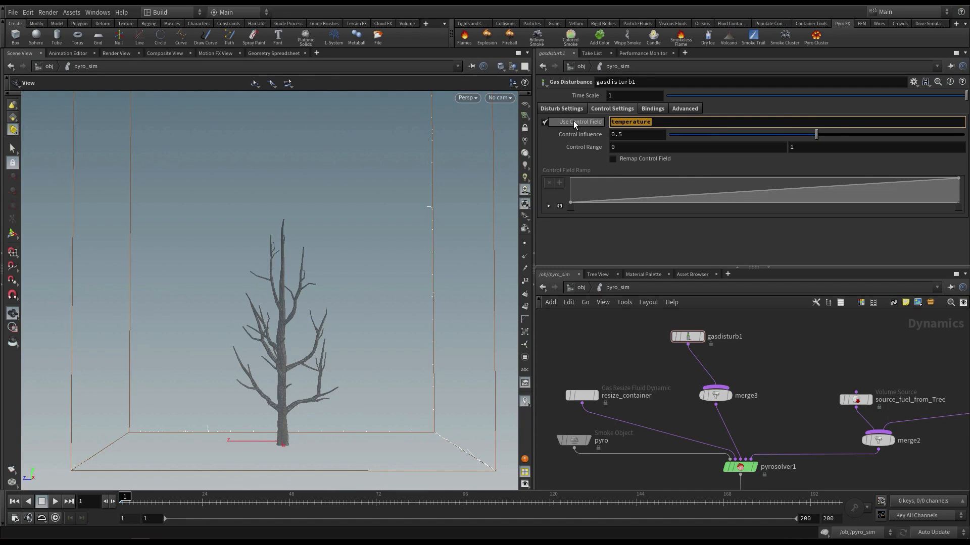
key("Tab")
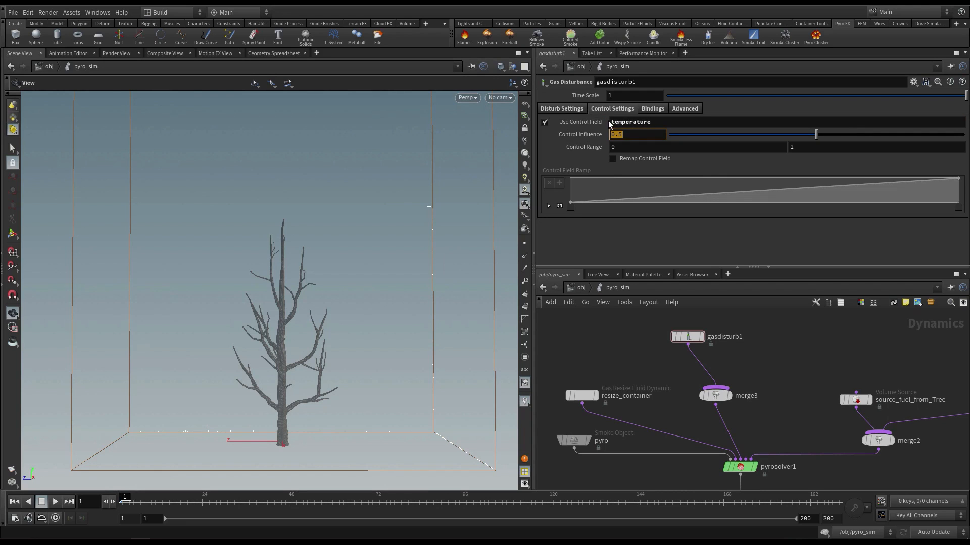
Show the pyro object's Velocity field alongside the fire, play the first frames, and rewind to frame 1
left_click(574, 441)
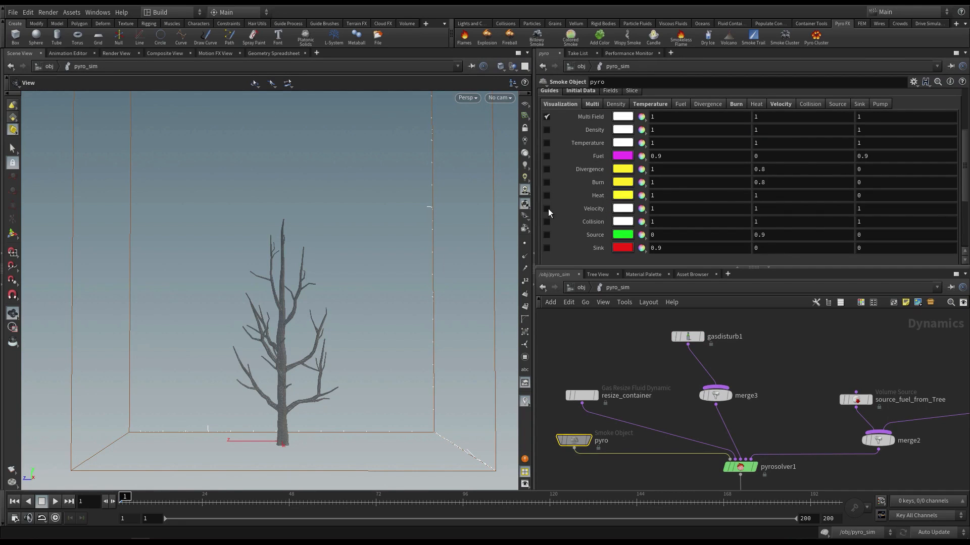
left_click(688, 337)
key("Up")
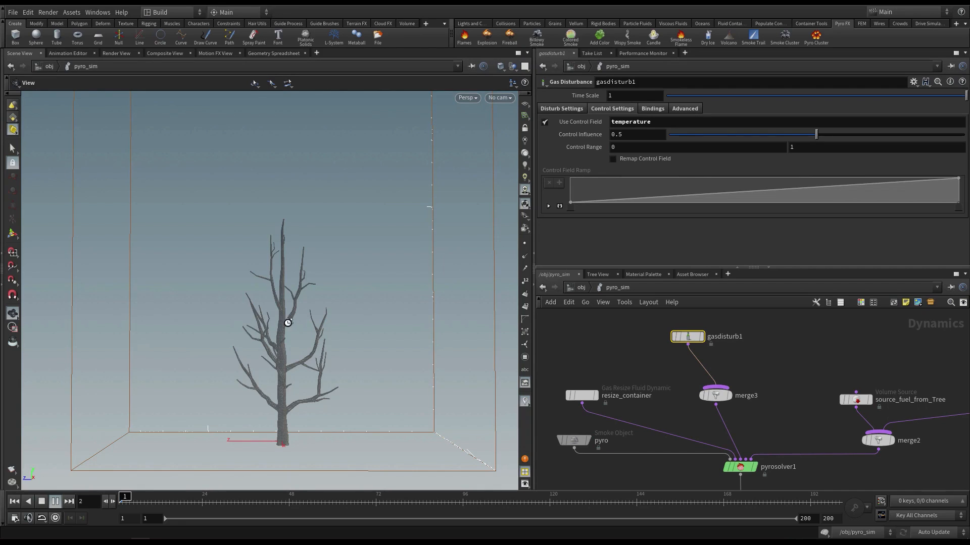
left_click(14, 502)
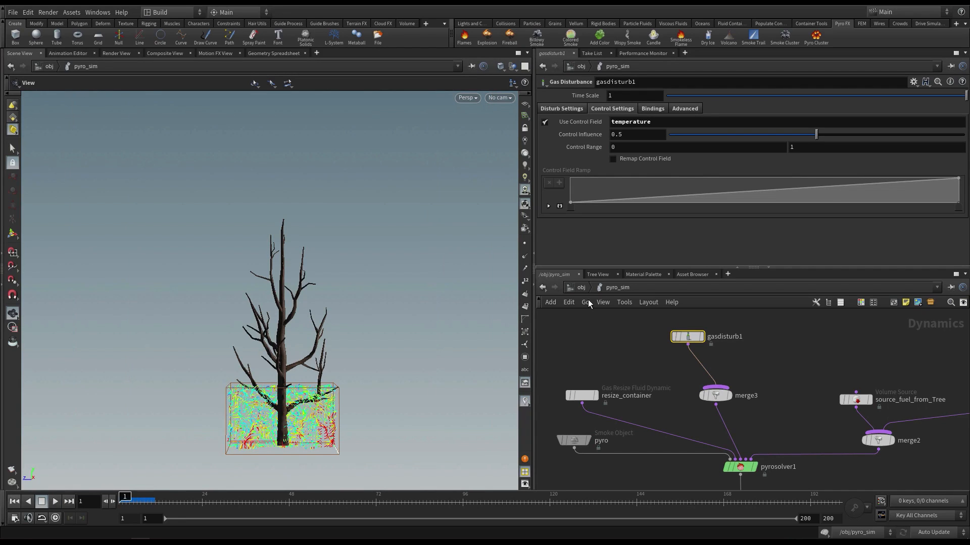
Set the Control Influence of gasdisturb1 to 1, enable Remap Control Field, and play the simulation
middle_click(600, 133, "ctrl")
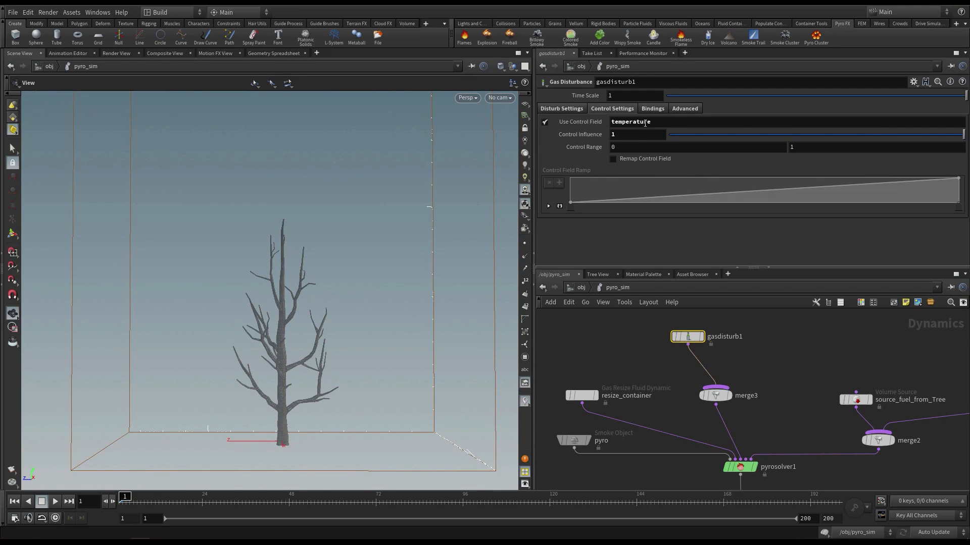
left_click(614, 159)
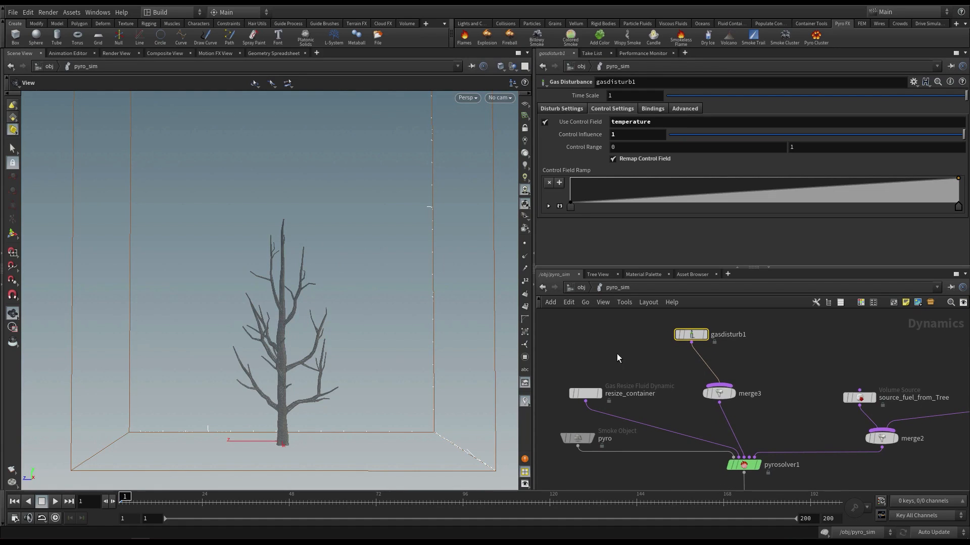
key("Up")
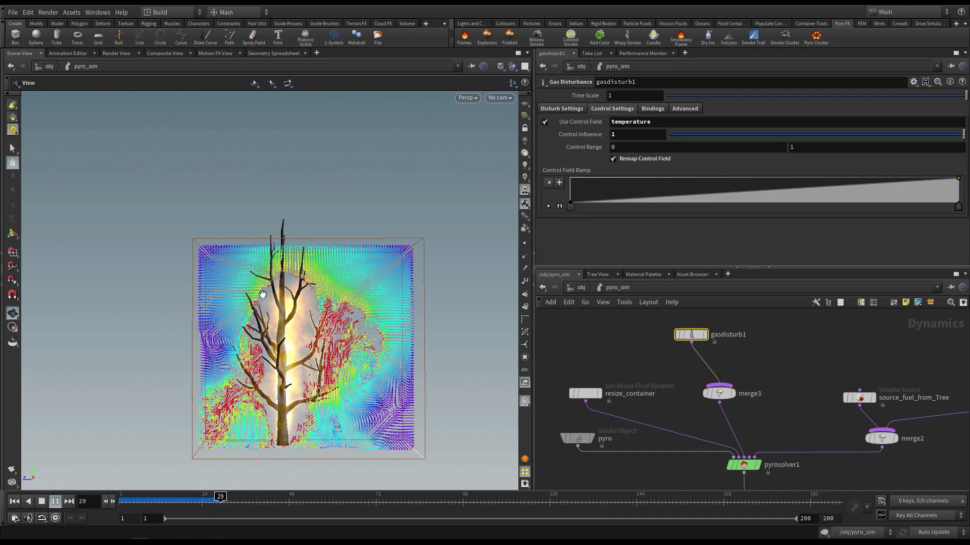
key("Escape")
Hide the pyro object's Velocity field while playing on, show it again, and scrub to frame 35 to compare fire and velocity
left_click(577, 437)
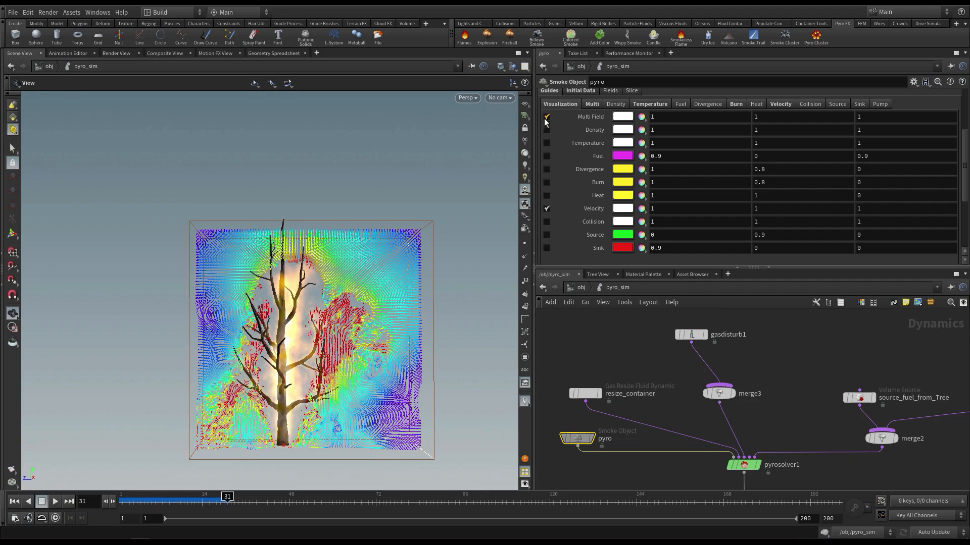
key("Up")
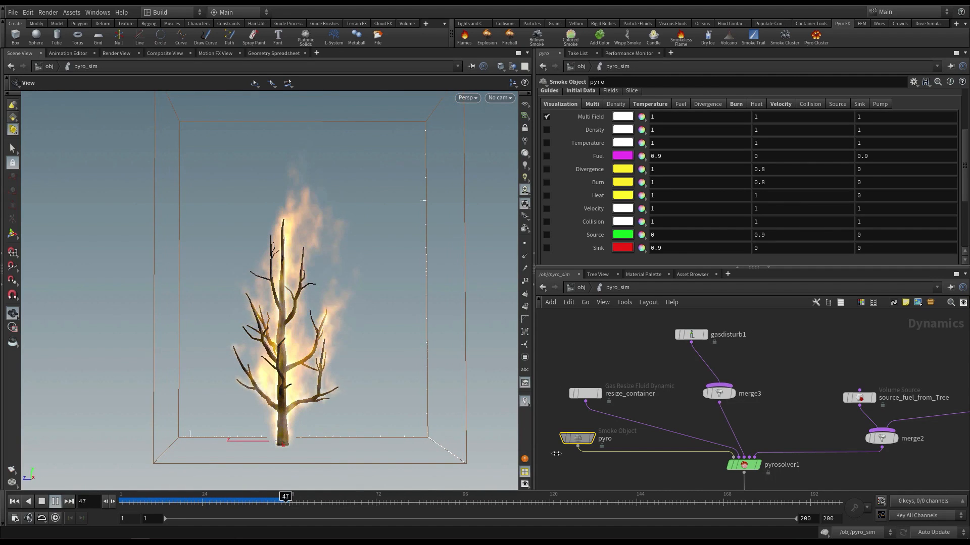
left_click(546, 208)
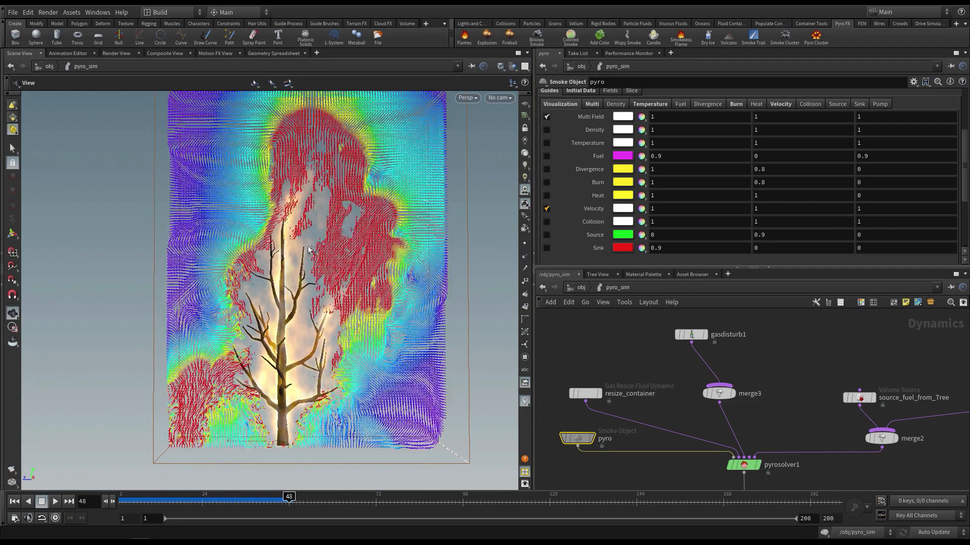
left_click_drag(188, 503, 242, 503)
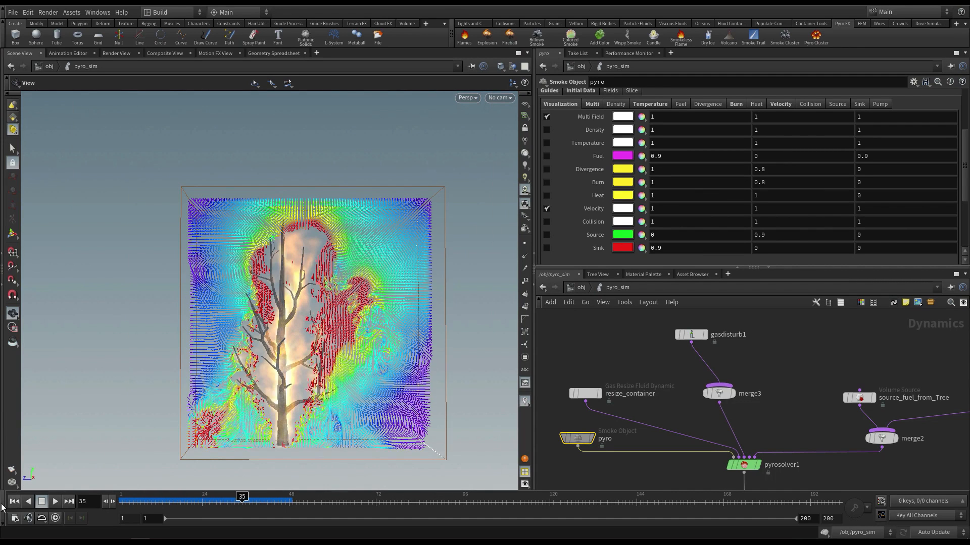
Rewind to frame 1, review the Control Range of gasdisturb1, and replay the simulation with the velocity field shown
left_click(128, 492)
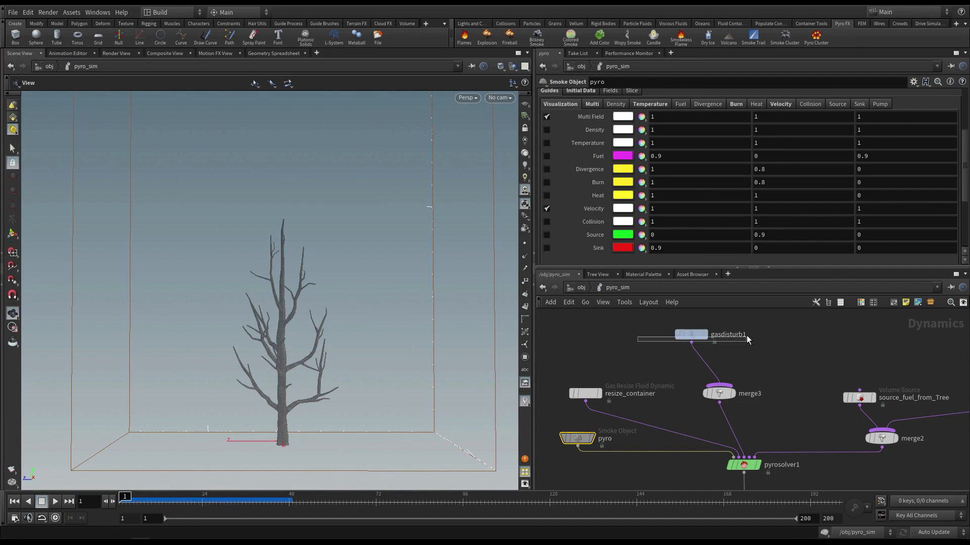
left_click(691, 335)
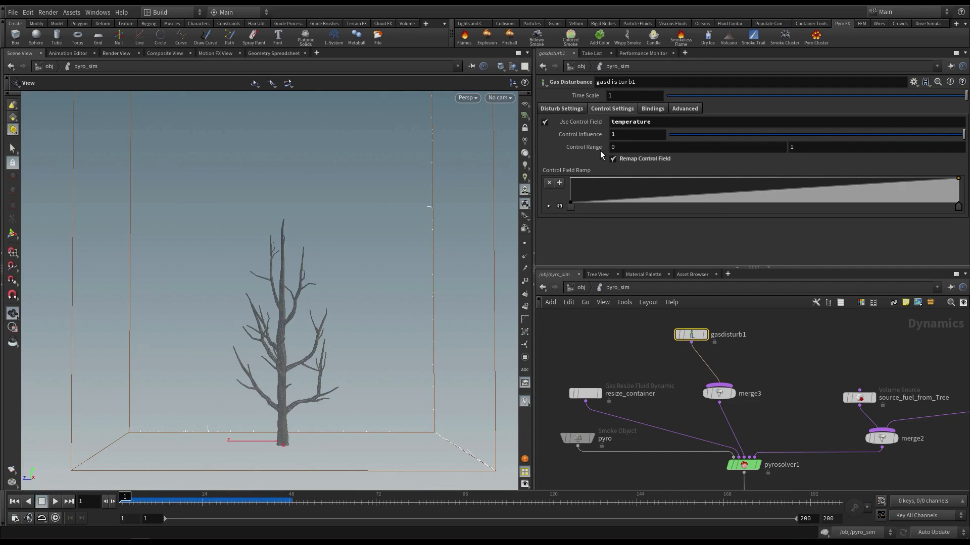
left_click(622, 147)
key("Tab")
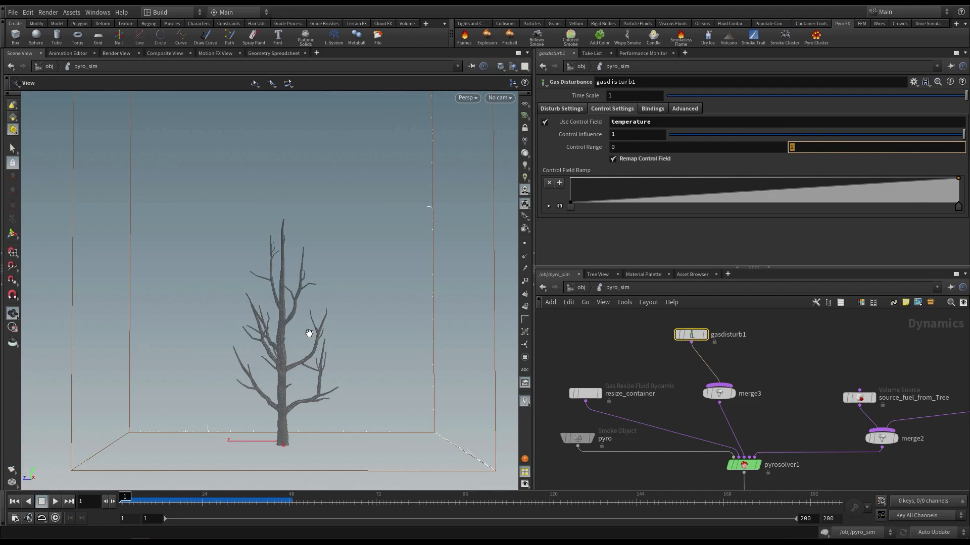
left_click(55, 501)
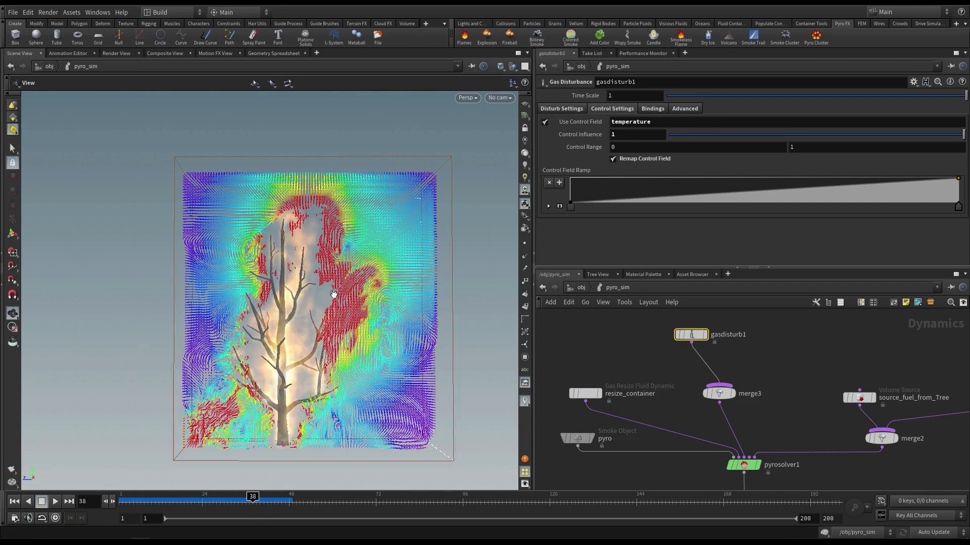
Display only the pyro object's Temperature field in wireframe and set the maximum of its Guide Range to 1.6
left_click(563, 442)
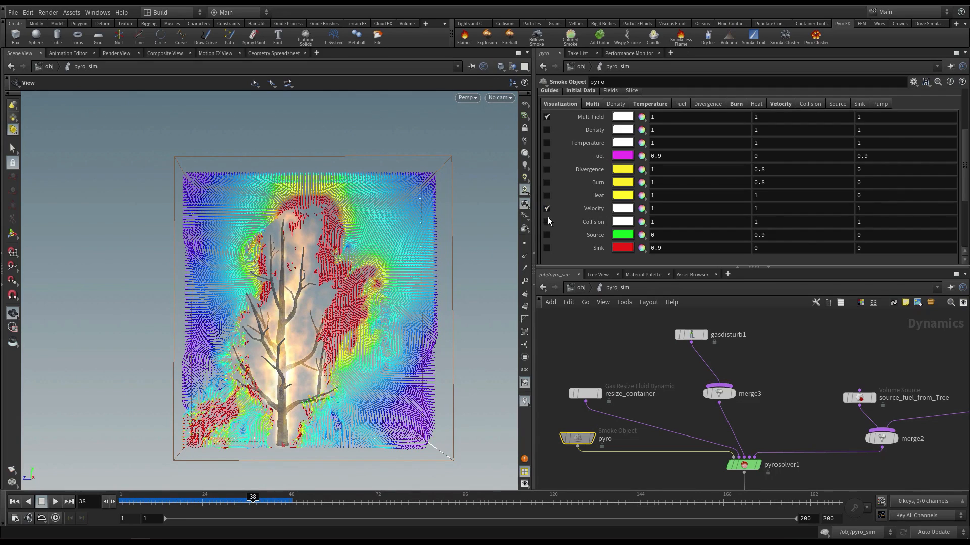
left_click(546, 209)
left_click(546, 143)
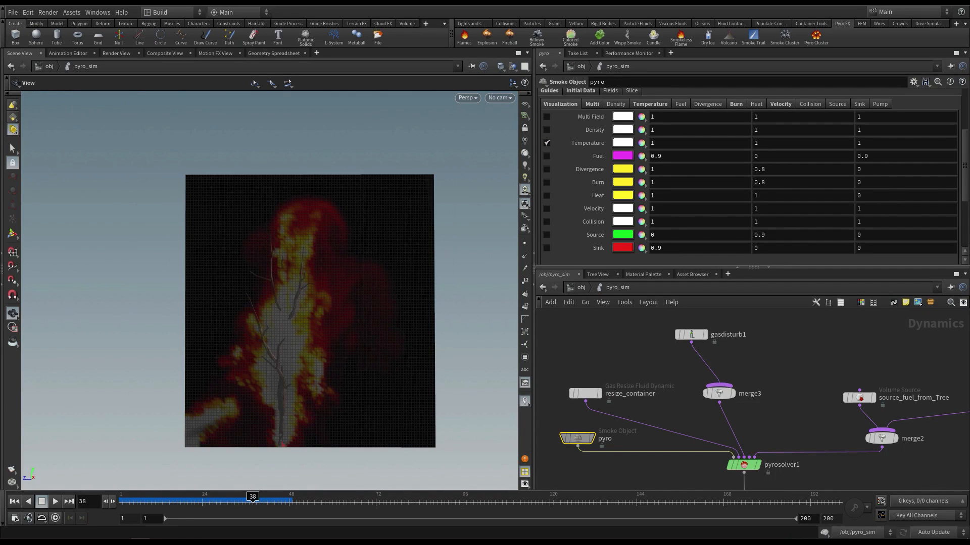
left_click(649, 104)
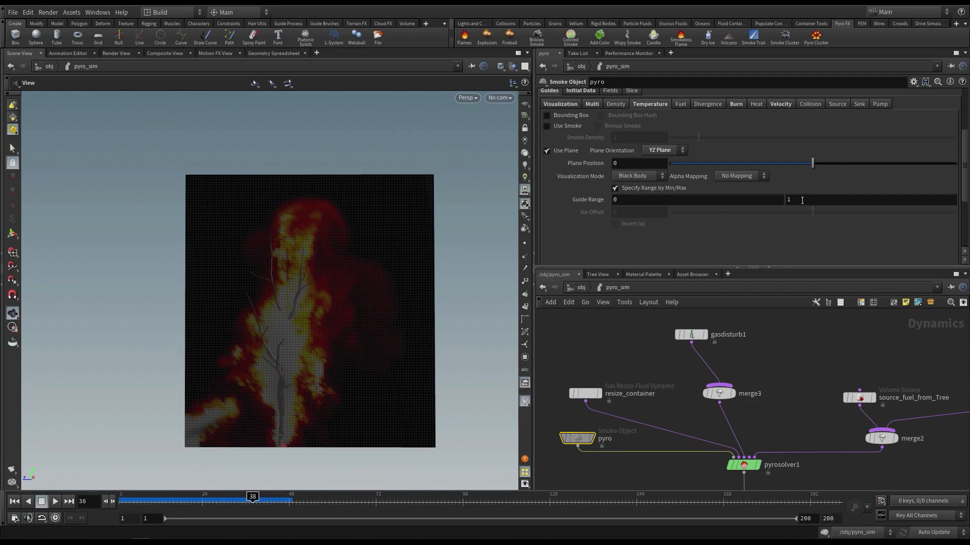
middle_click_drag(804, 204, 840, 203)
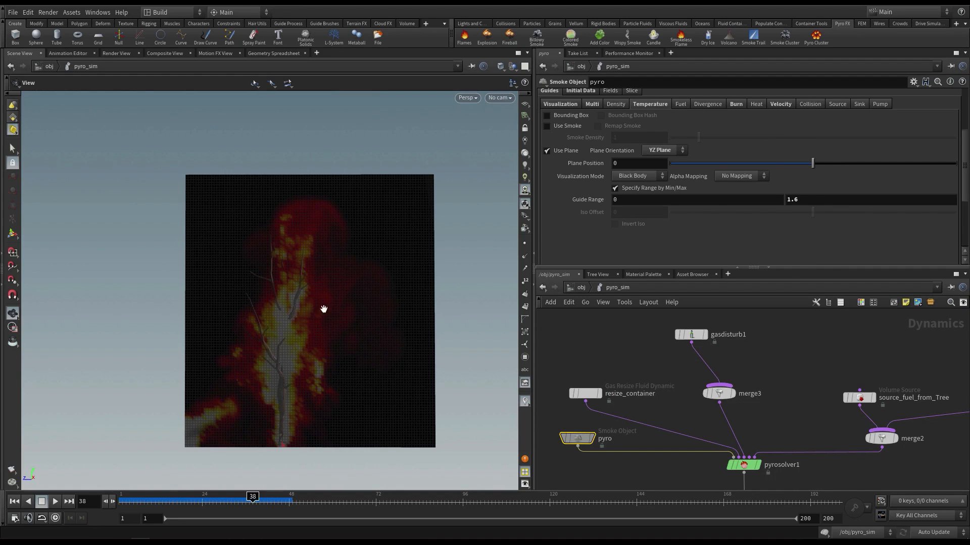
key("w")
scroll(326, 309, "up", 3)
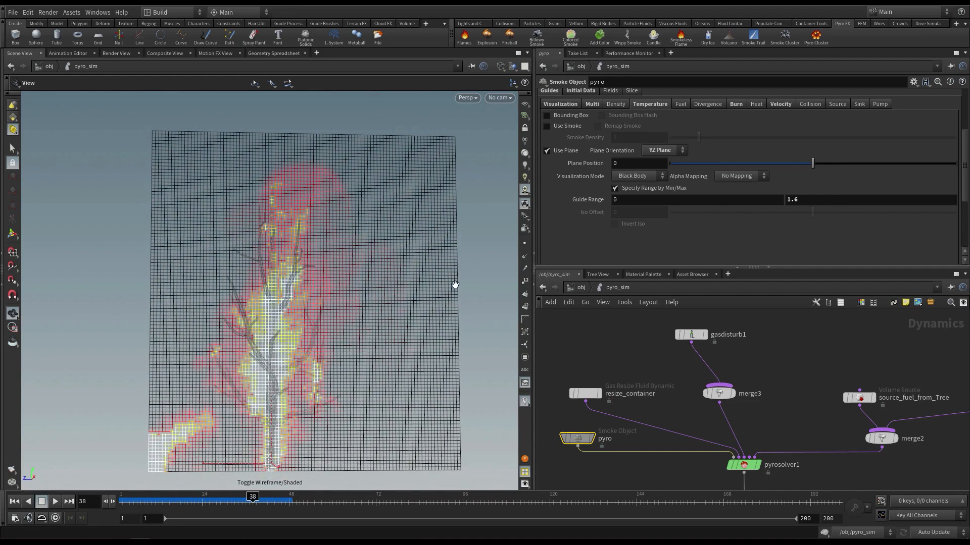
Set the Temperature guide's Visualization Mode to White to Red and raise the maximum of its Guide Range to 2.9
middle_click_drag(804, 199, 828, 204)
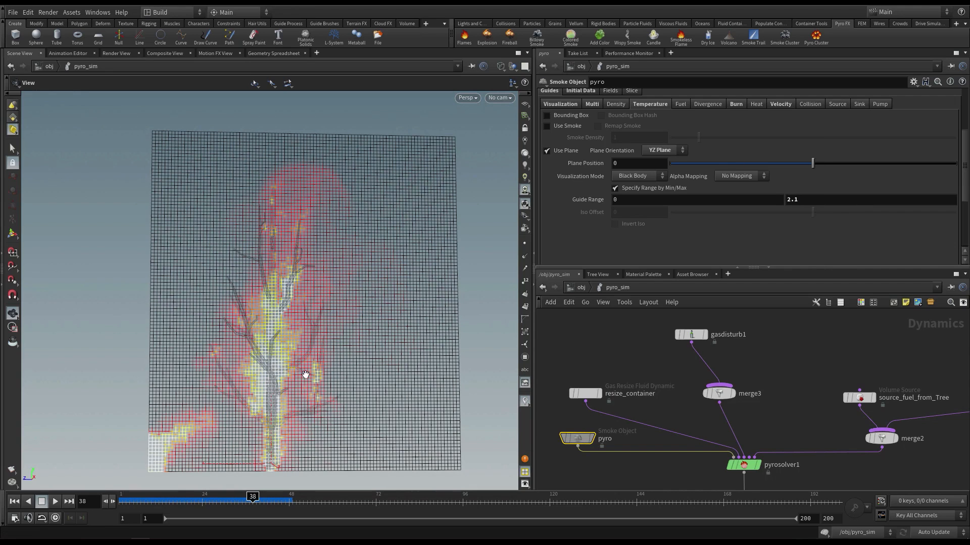
left_click(817, 203)
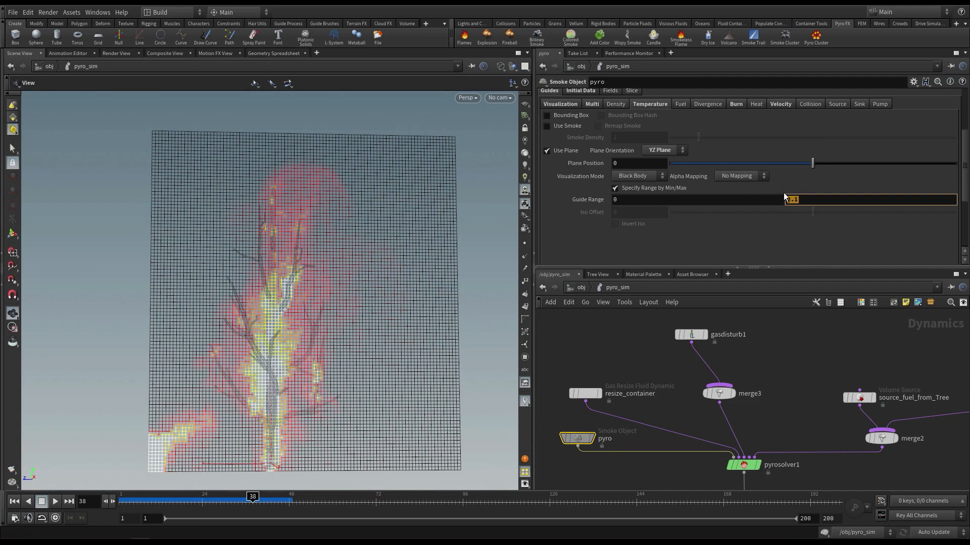
left_click(647, 175)
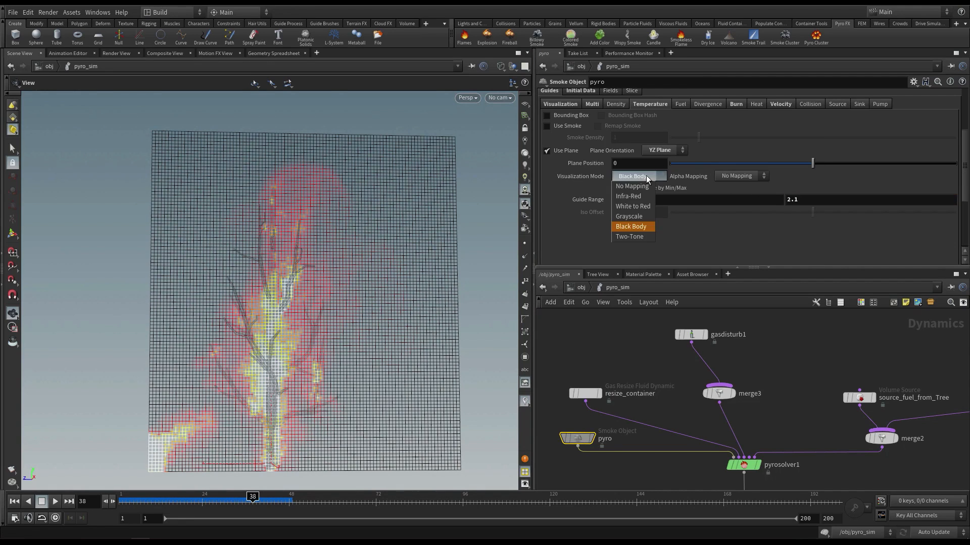
left_click(646, 206)
middle_click_drag(817, 203, 863, 203)
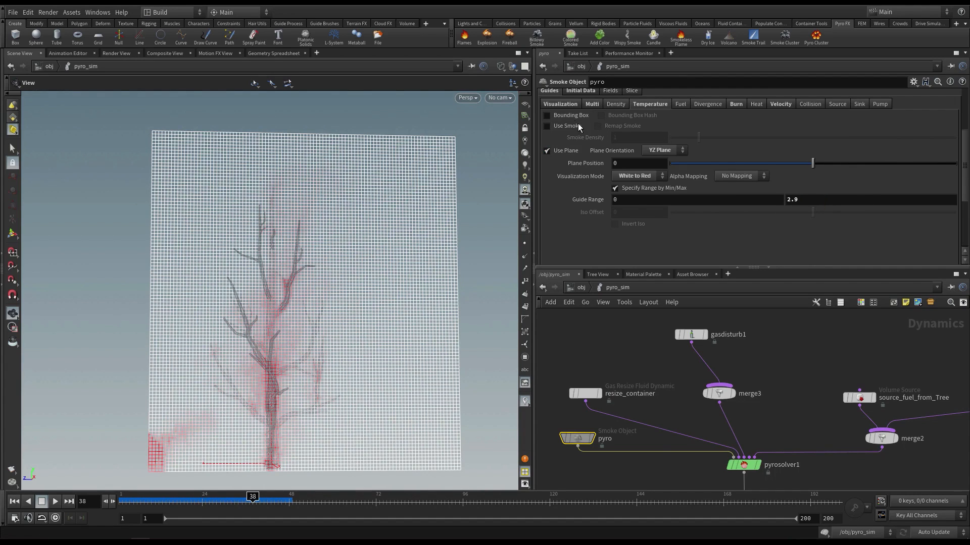
Display the pyro object's Multi Field instead of Temperature and return the view to shaded mode
left_click(592, 104)
left_click(546, 117)
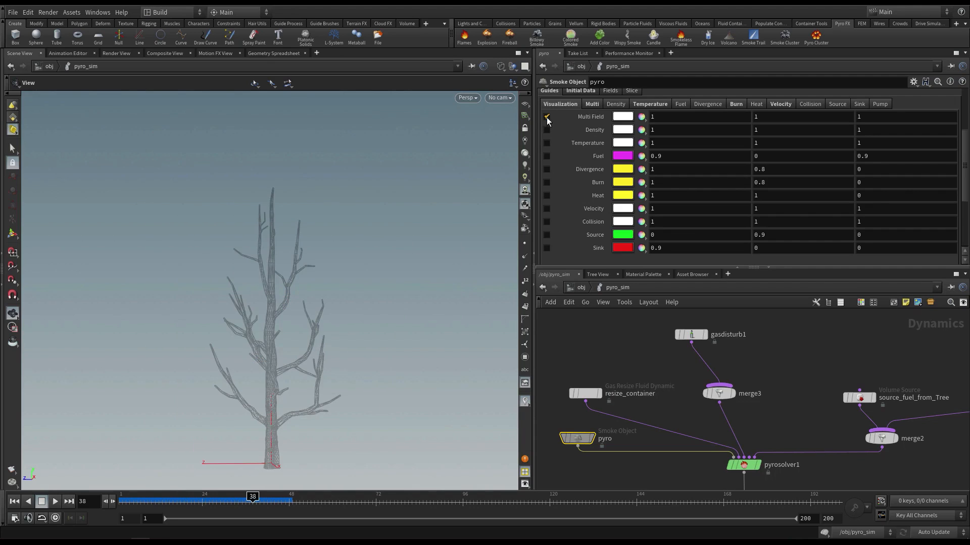
key("w")
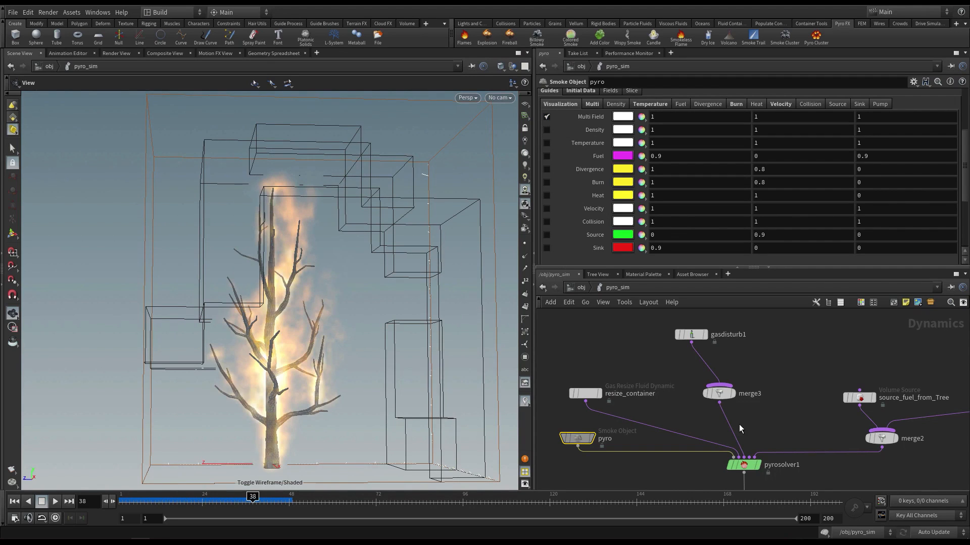
Set the maximum Control Range of gasdisturb1 to 3 and replay the simulation from frame 1 with the pyro object's Velocity field shown
left_click(692, 334)
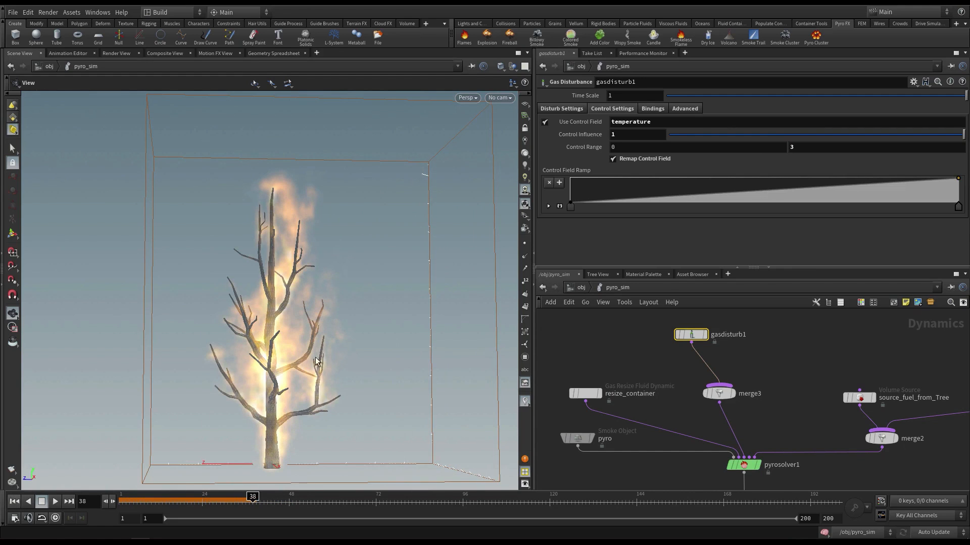
key("ctrl+Up")
left_click(577, 440)
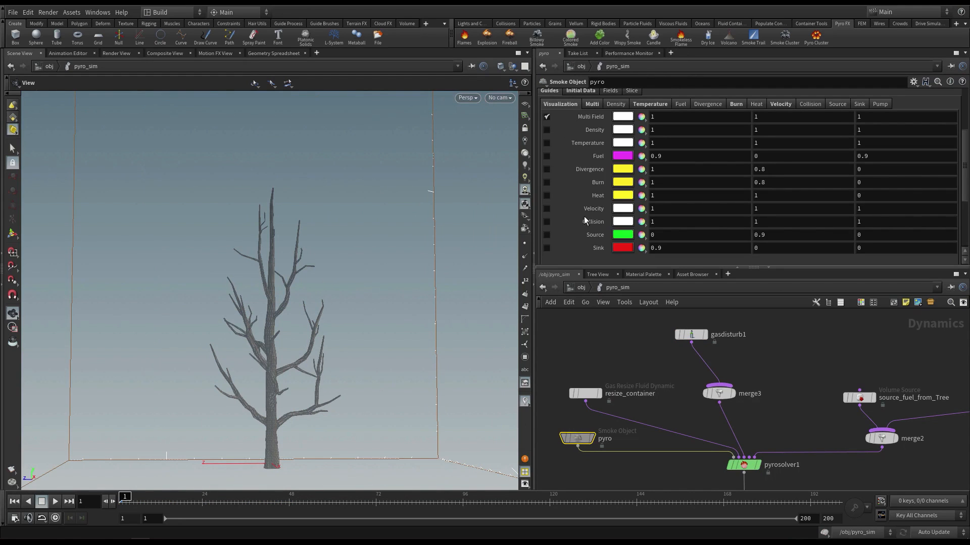
left_click(691, 334)
key("Up")
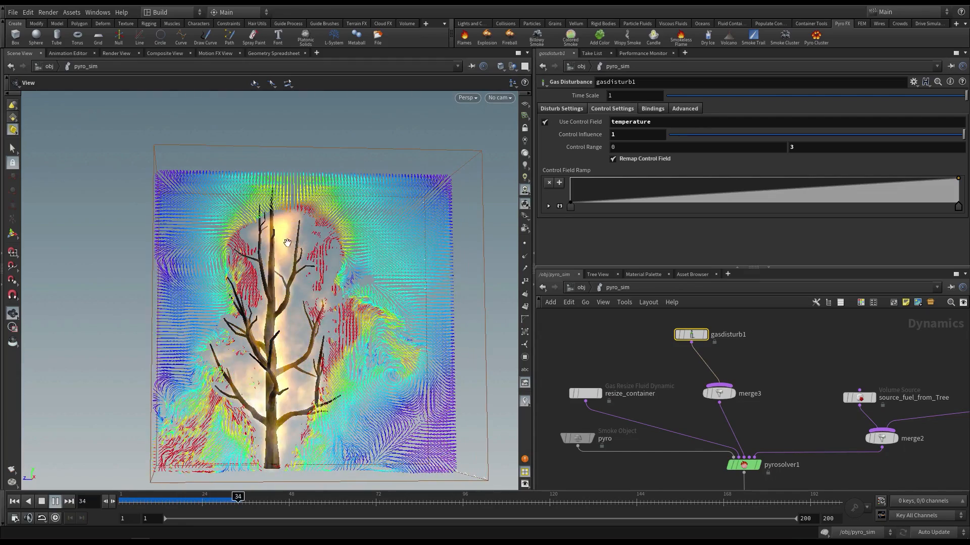
left_click(55, 501)
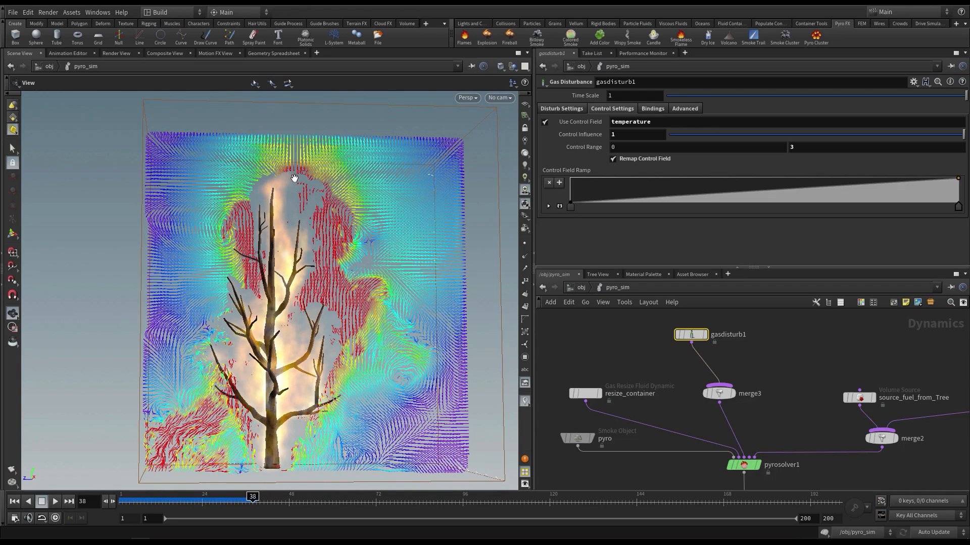
left_click_drag(294, 178, 304, 158)
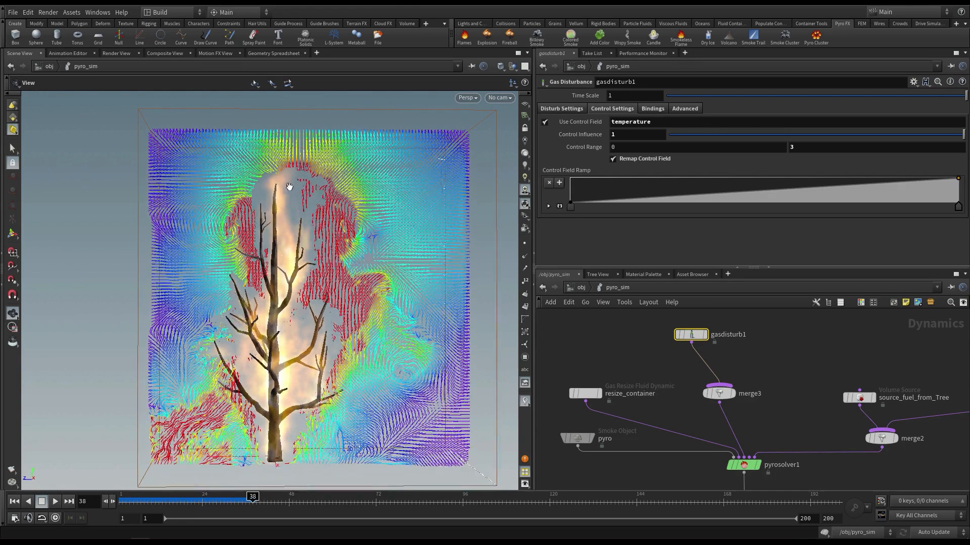
Expand the Control Field Ramp of gasdisturb1, raise its first point to about 0.14, and replay the simulation from frame 1
left_click(13, 503)
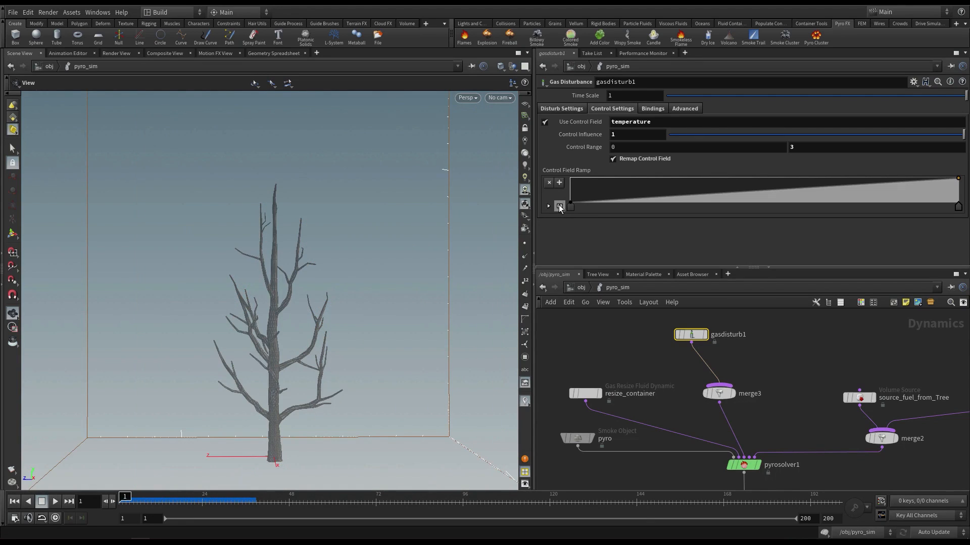
left_click(560, 206)
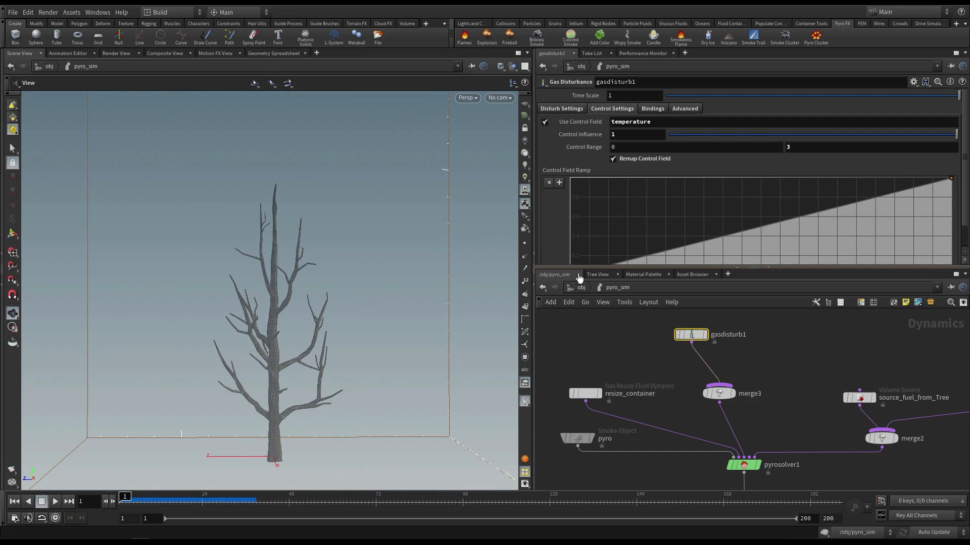
left_click_drag(589, 267, 569, 305)
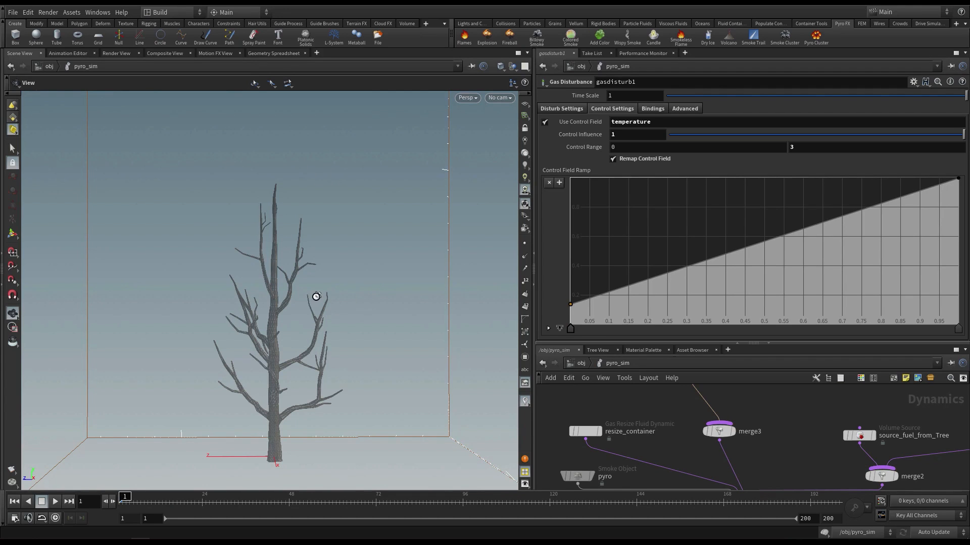
key("Up")
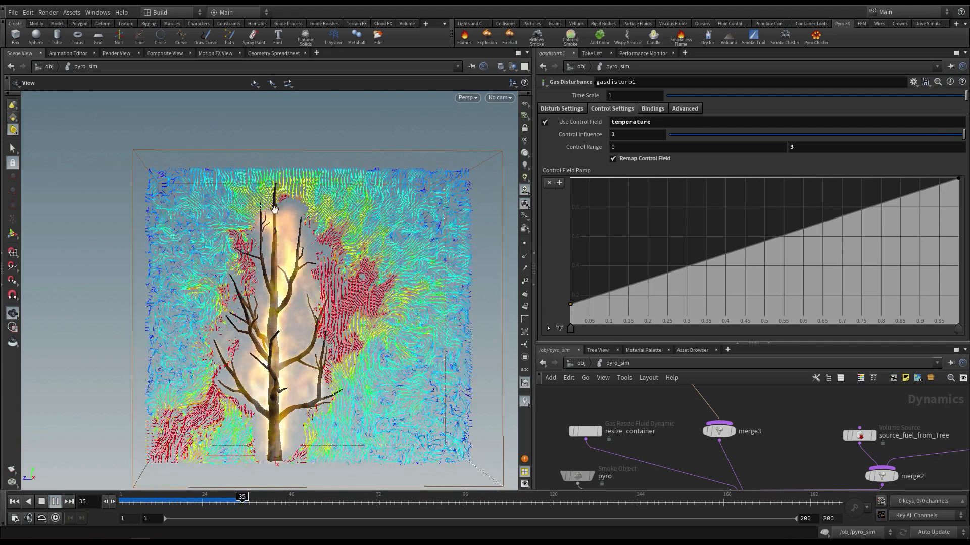
Raise the first point of gasdisturb1's Control Field Ramp to about 0.4 and replay the simulation from frame 1
left_click(14, 502)
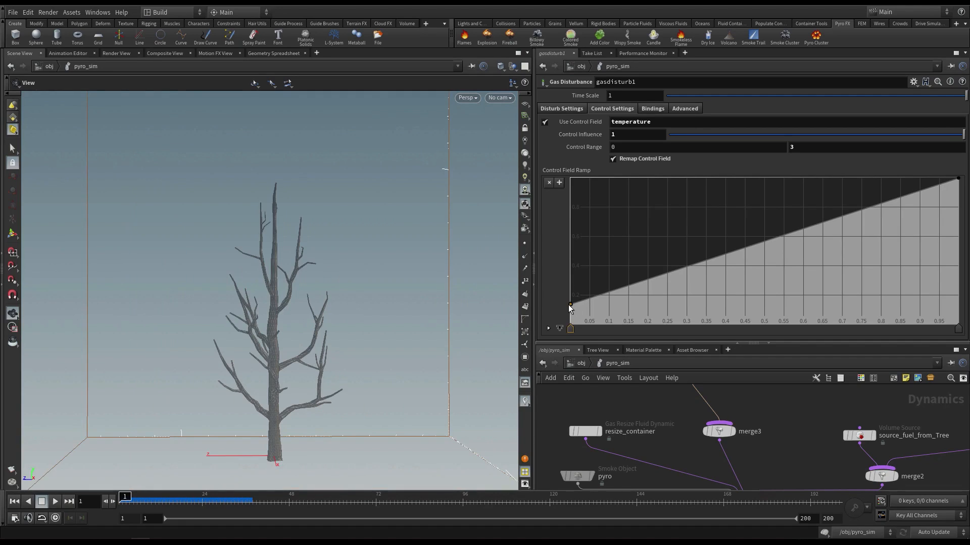
left_click_drag(565, 274, 565, 268)
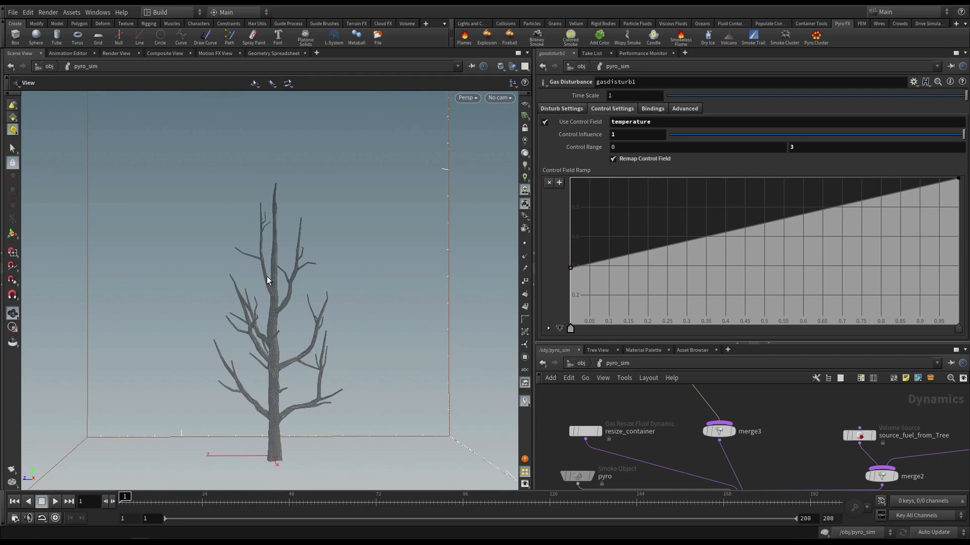
key("Up")
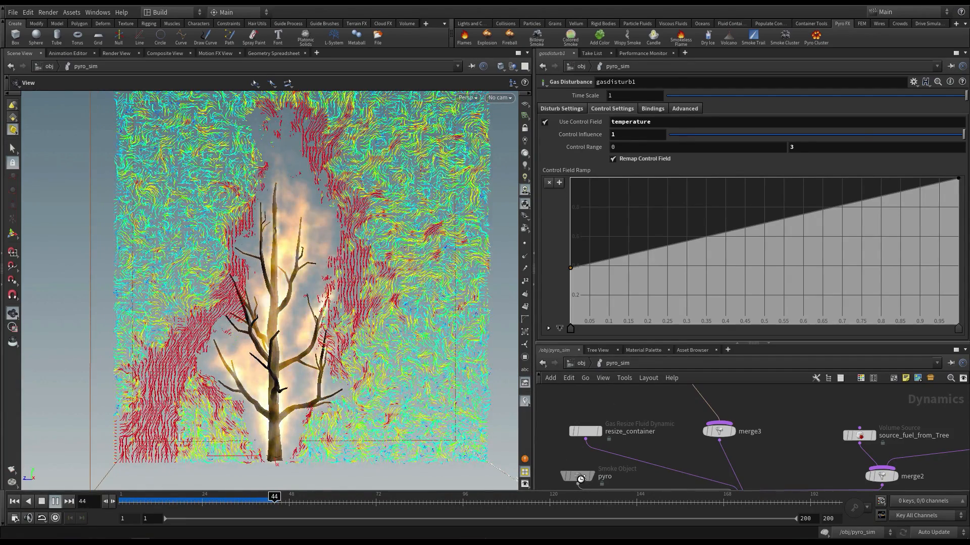
Hide the pyro object's Velocity field and replay the cached frames to examine the fire around the tree
left_click(581, 479)
left_click(547, 245)
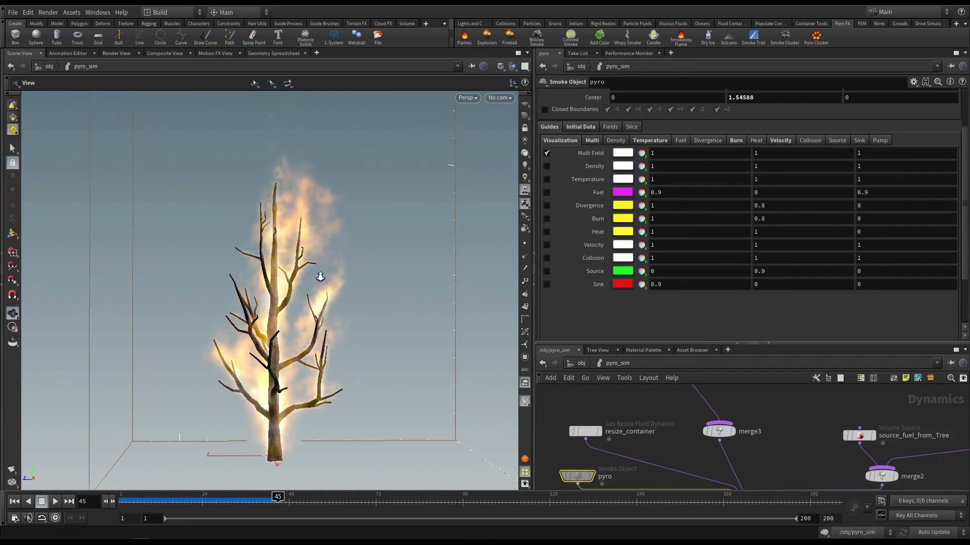
right_click_drag(320, 277, 287, 278)
left_click_drag(287, 278, 277, 279)
left_click_drag(161, 501, 256, 499)
key("Up")
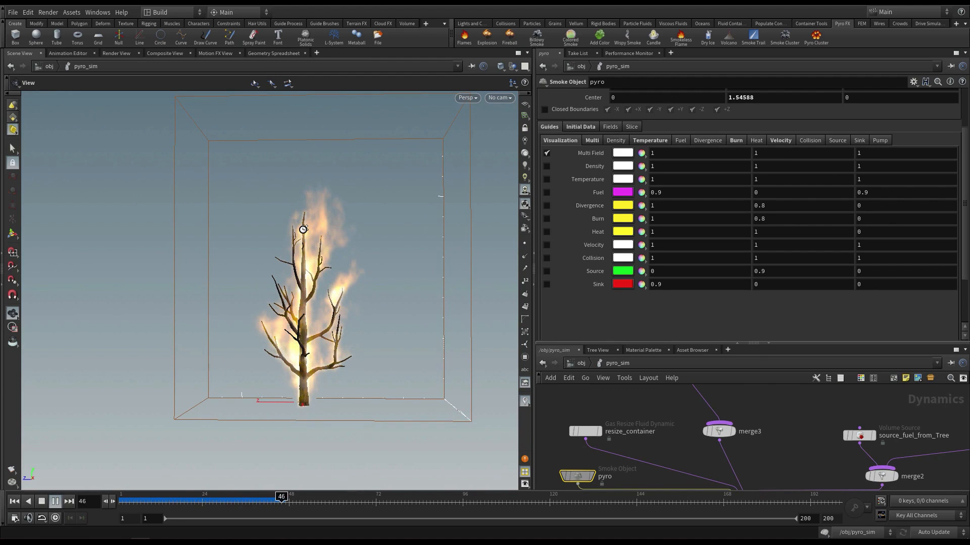
key("Up")
scroll(278, 252, "down", 2)
left_click_drag(277, 262, 228, 349)
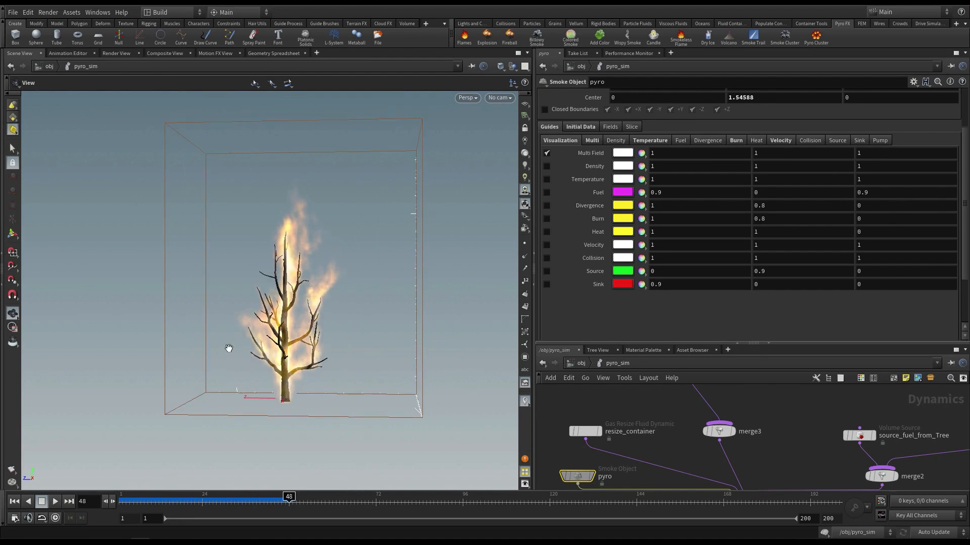
scroll(230, 348, "up", 2)
left_click(150, 502)
key("Up")
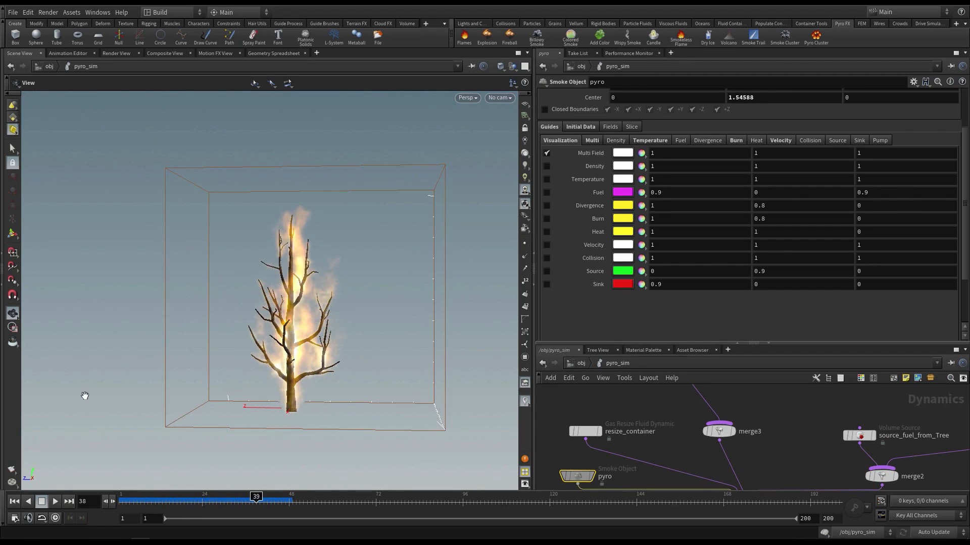
Render a flipbook of the burning tree, play it back, and close the preview
left_click(12, 470)
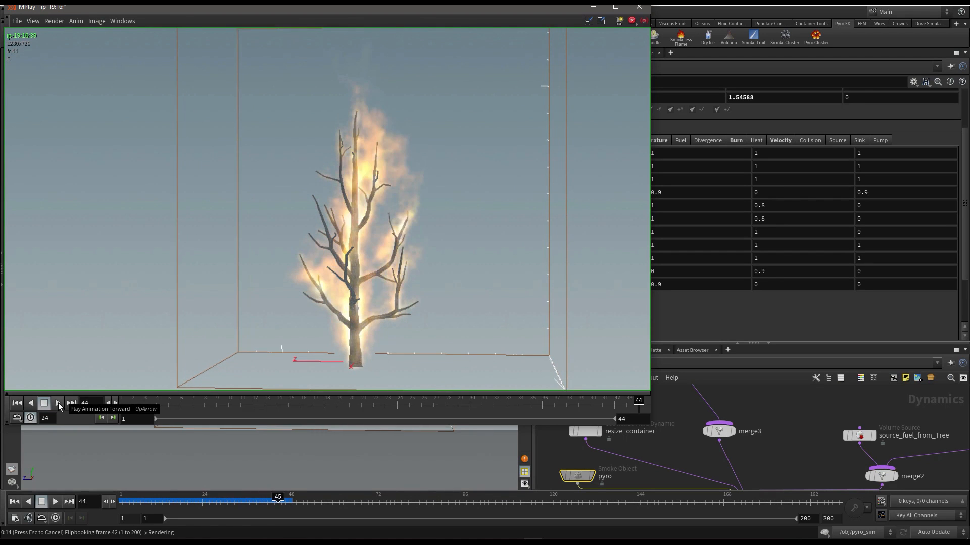
left_click(58, 406)
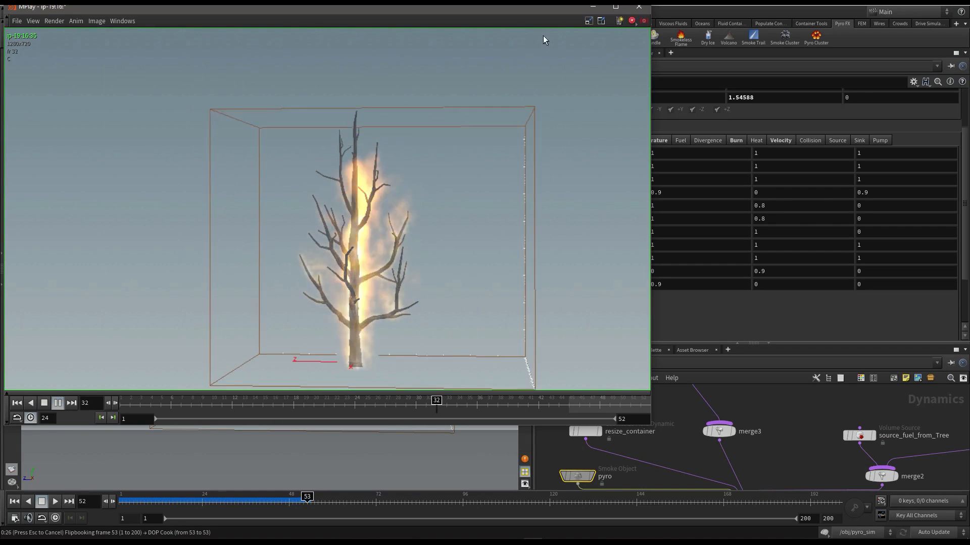
left_click(637, 10)
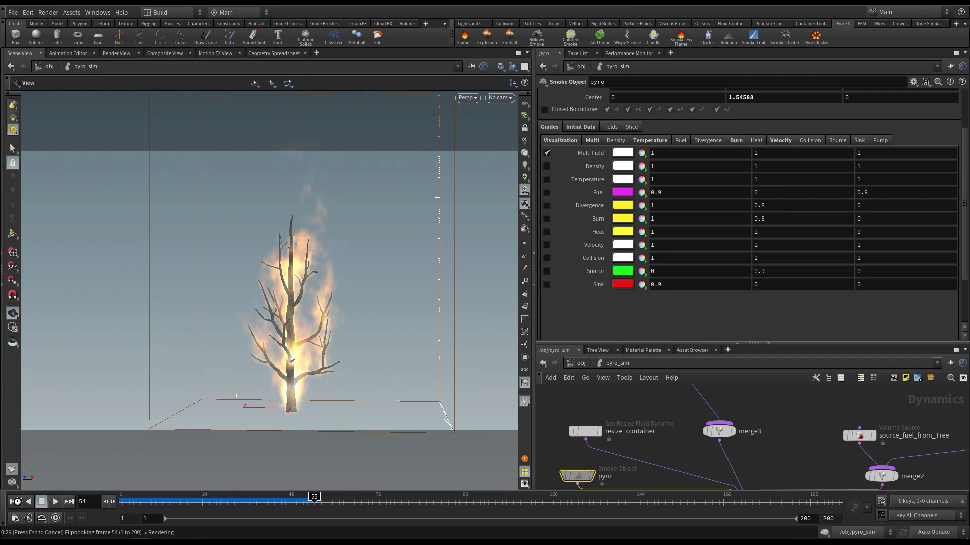
Duplicate gasdisturb1, connect the copy to merge3, and open the copy's Disturb Settings
left_click_drag(595, 345, 570, 266)
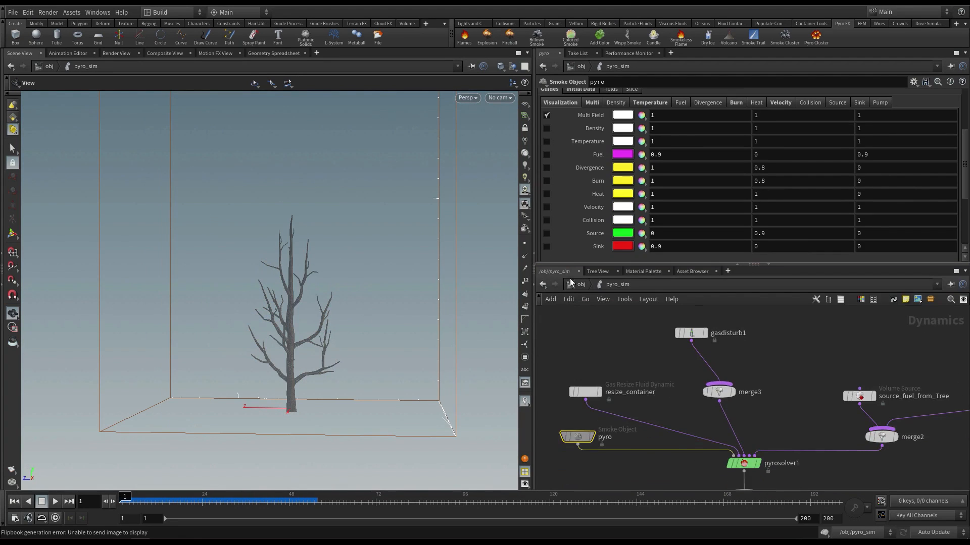
mouse_move(646, 345)
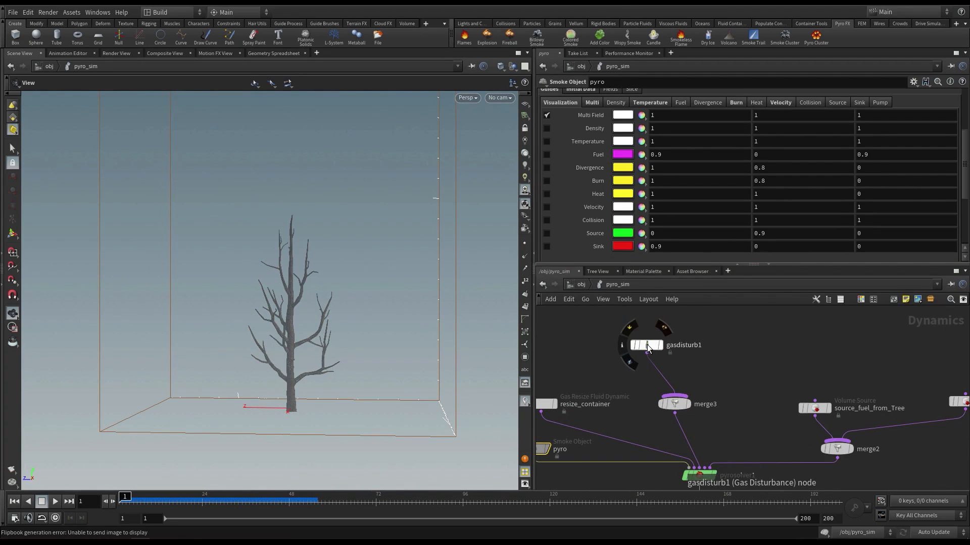
left_click_drag(647, 345, 761, 338, "alt")
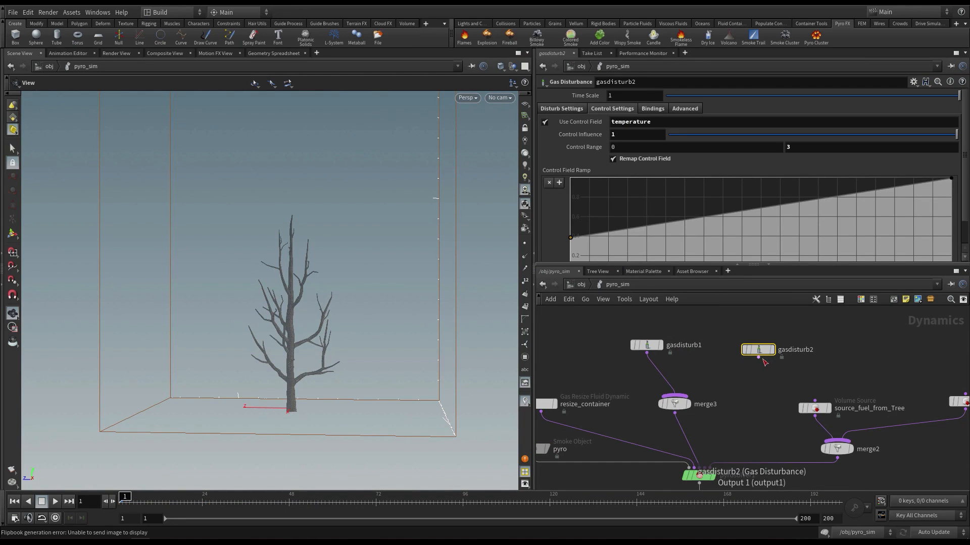
left_click(758, 357)
left_click(675, 398)
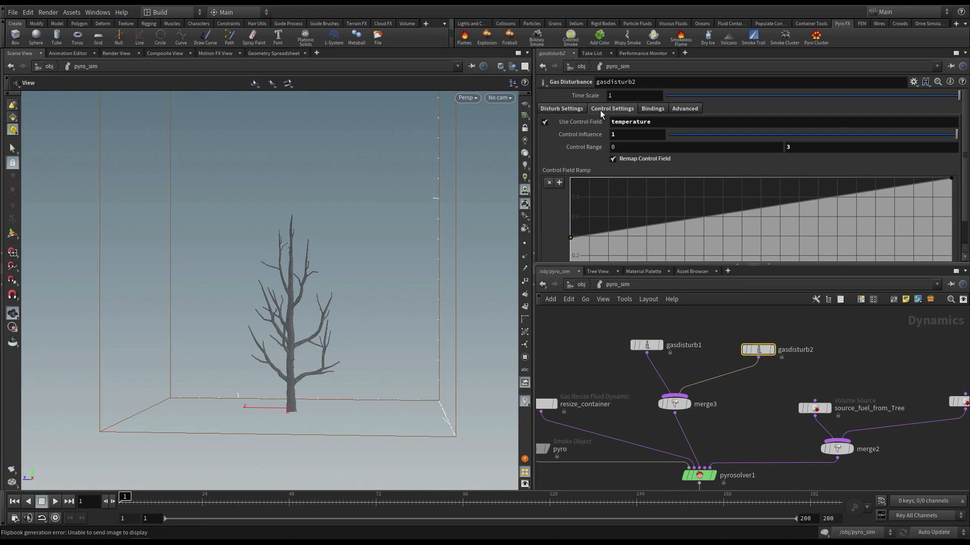
left_click(556, 108)
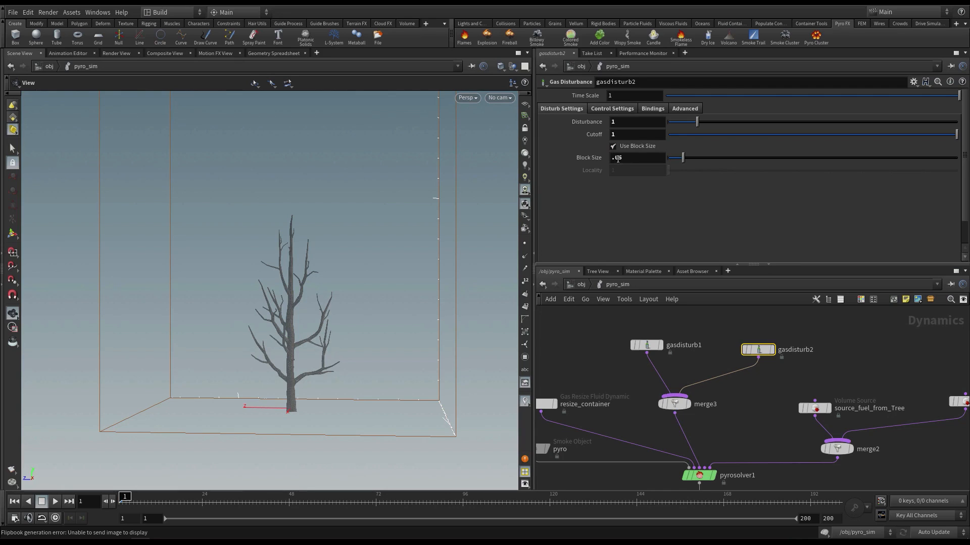
Set gasdisturb2's Block Size to 0.02 and connect a duplicate of the node to merge3
type("2")
key("Return")
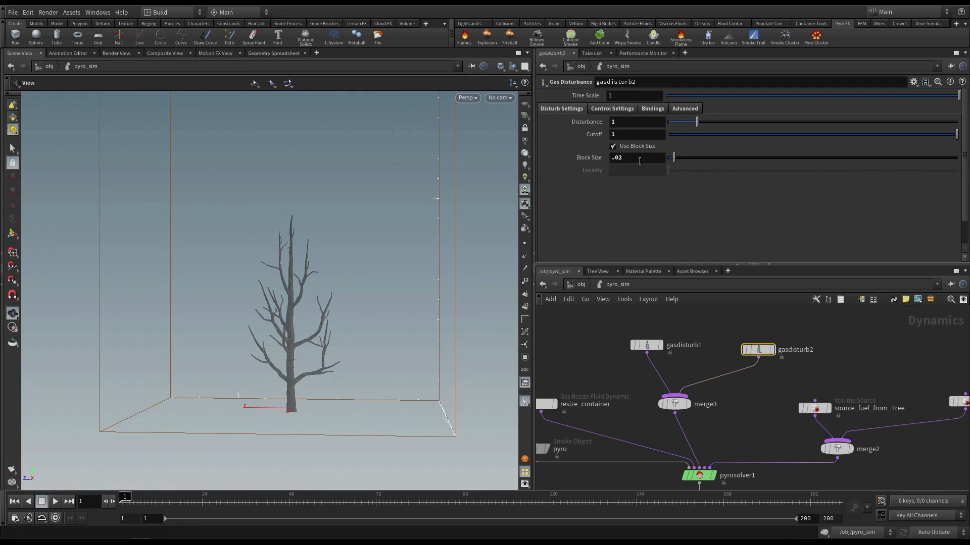
left_click_drag(764, 349, 868, 349, "alt")
left_click(861, 358)
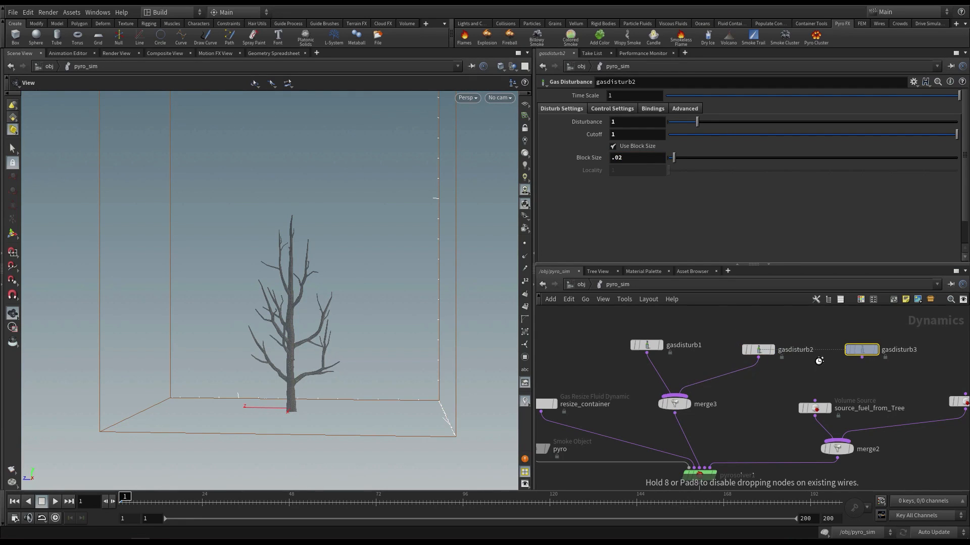
left_click(676, 396)
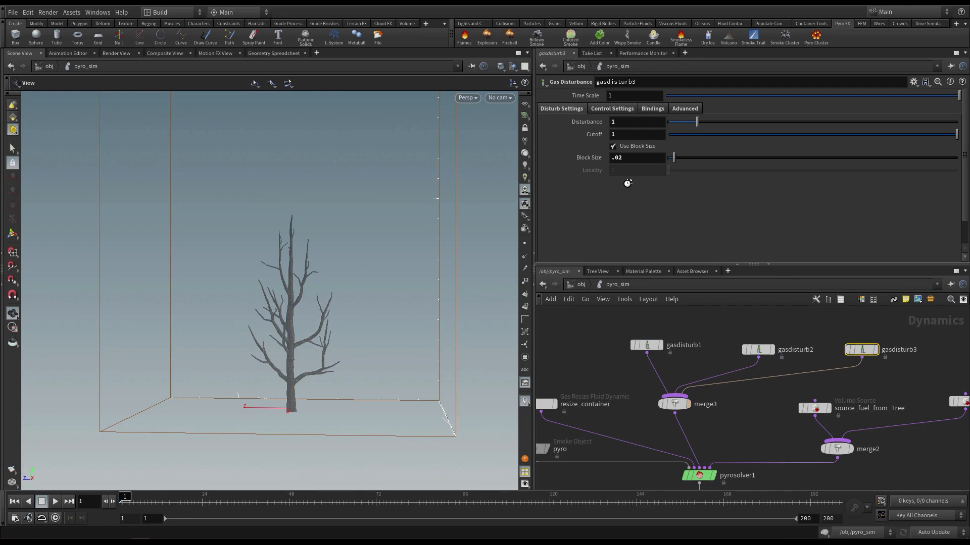
Set gasdisturb3's Block Size to 0.1 and compare the disturb settings of all three Gas Disturbance nodes
double_click(617, 157)
type("1")
key("Return")
left_click(646, 345)
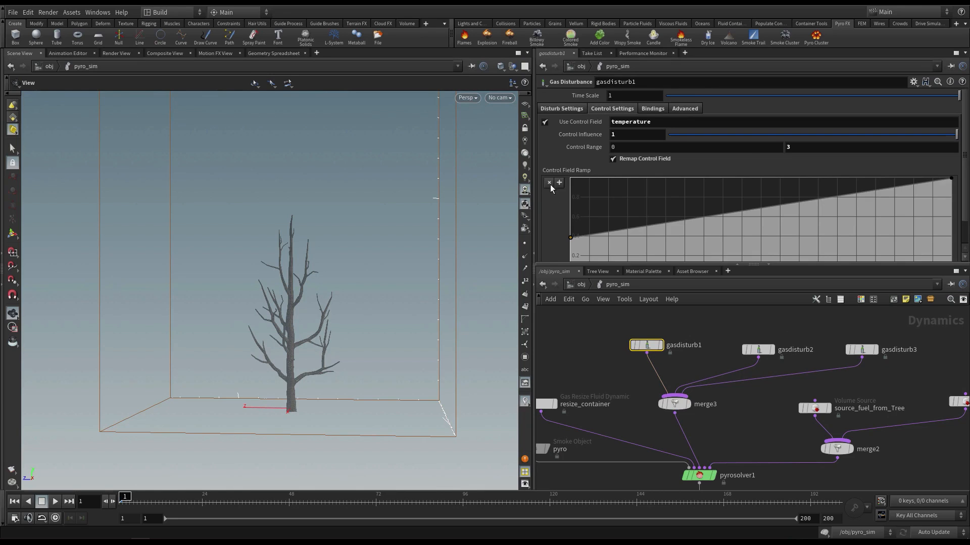
left_click(553, 109)
left_click_drag(763, 356, 763, 356)
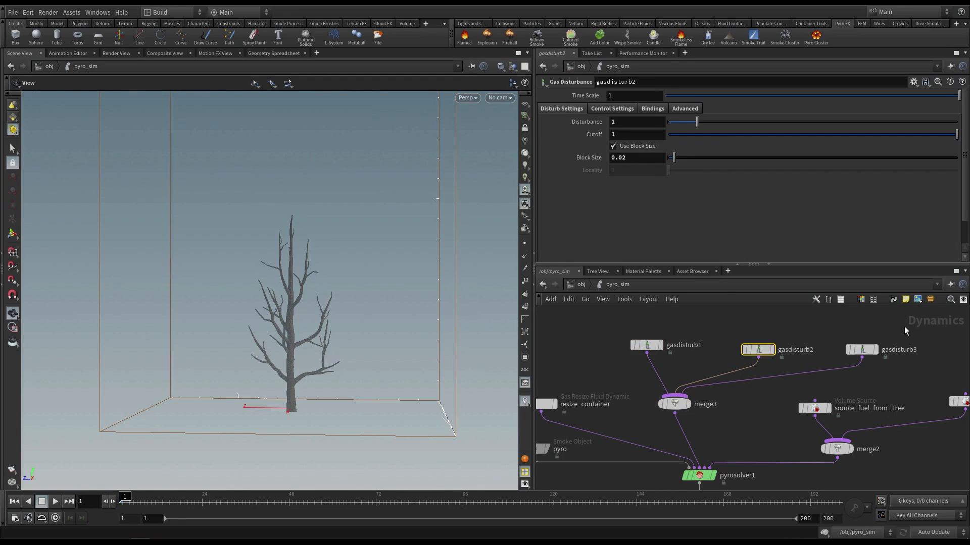
left_click(861, 350)
Set the pyro smoke object's Division Size to 0.01
left_click_drag(233, 313, 260, 226)
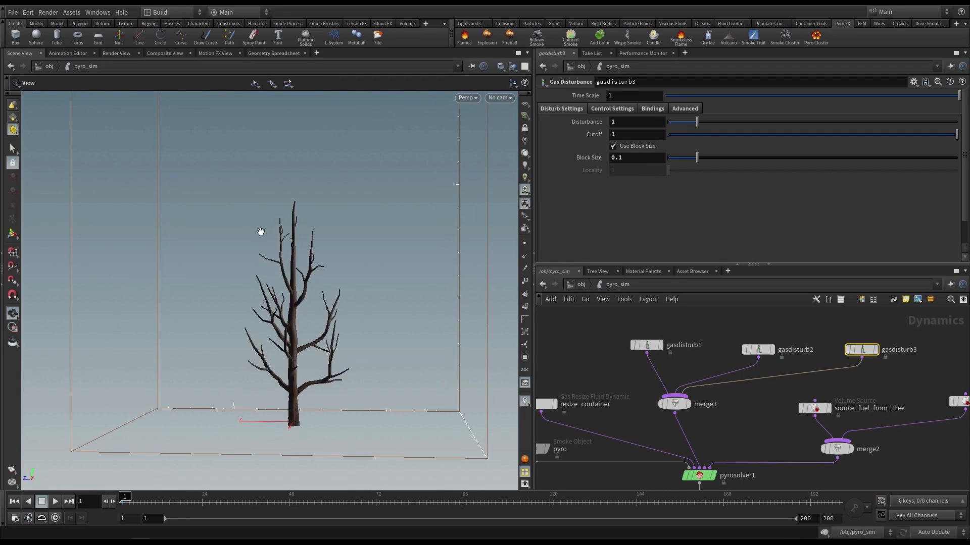
left_click_drag(316, 318, 328, 313)
middle_click_drag(546, 445, 640, 421)
left_click(626, 424)
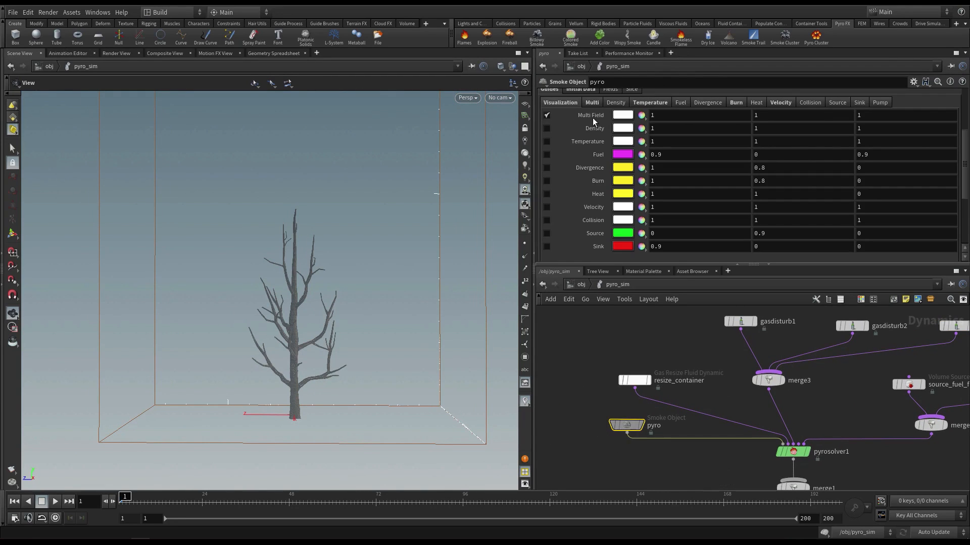
scroll(566, 107, "up", 4)
scroll(565, 120, "up", 2)
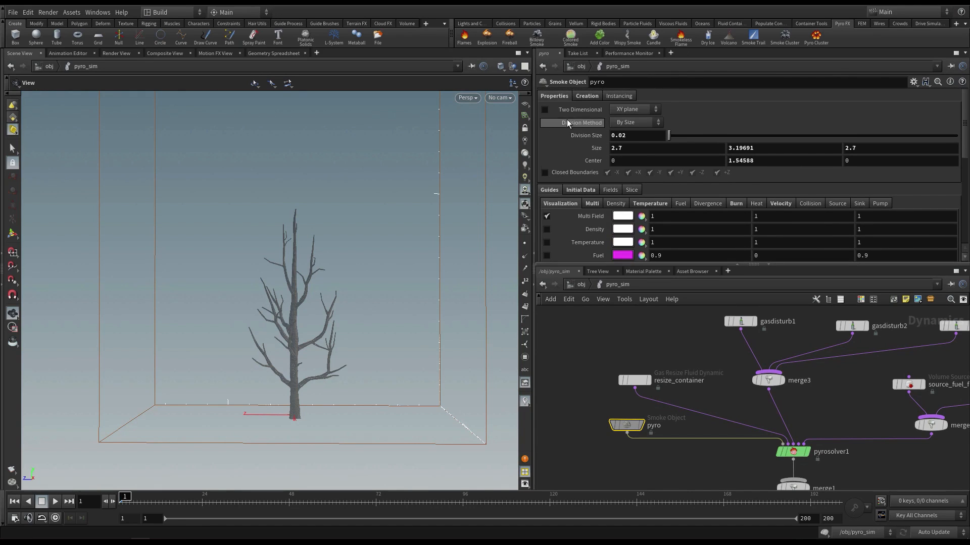
double_click(620, 135)
type("0.01")
key("Return")
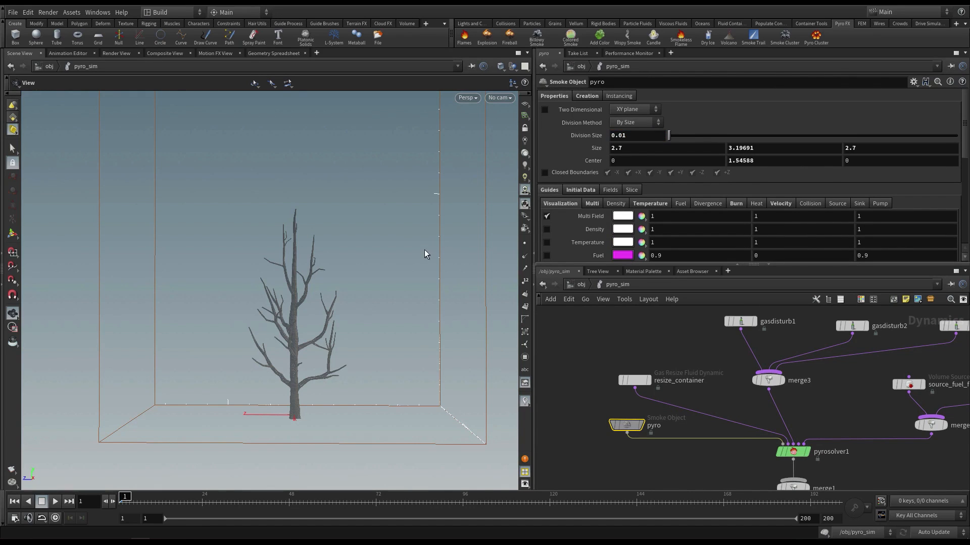
Render a flipbook of the higher-resolution fire, play it back, and close the preview
mouse_move(364, 293)
left_mouse_down()
mouse_move(335, 307)
mouse_move(346, 275)
mouse_move(289, 229)
left_mouse_up()
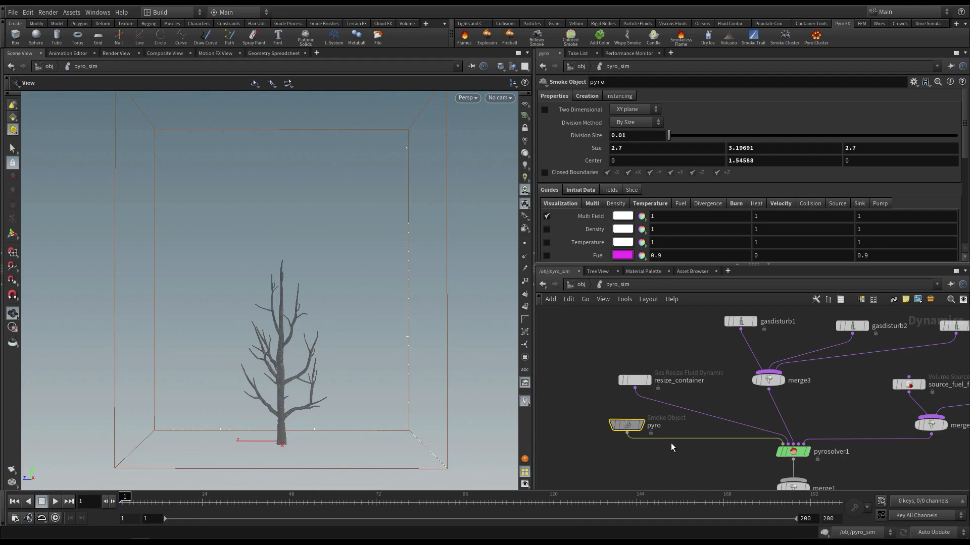
scroll(687, 450, "down", 1)
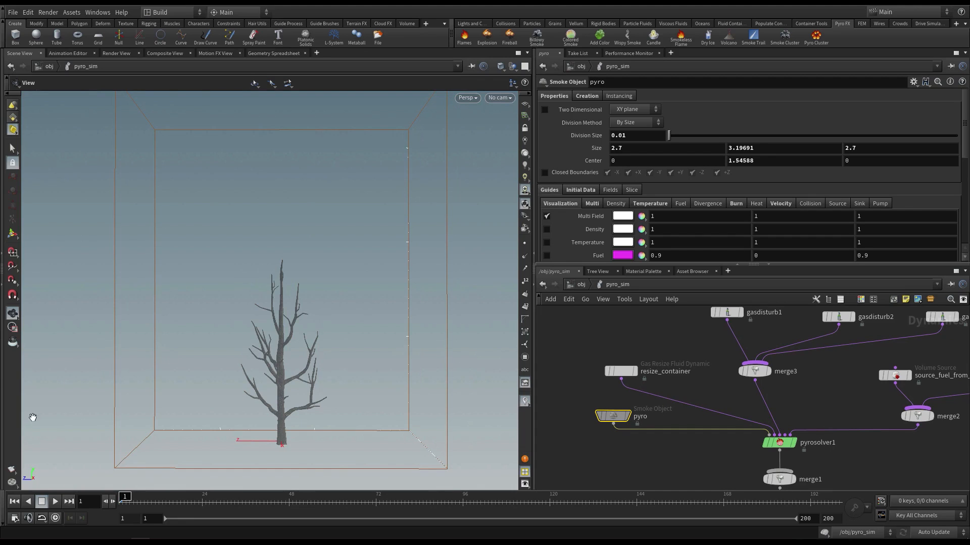
left_click(13, 471)
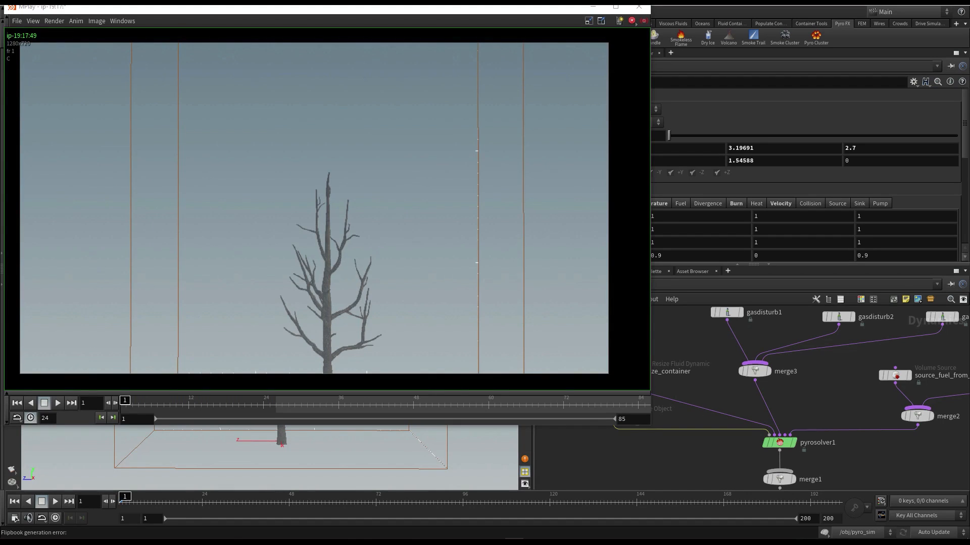
left_click(57, 403)
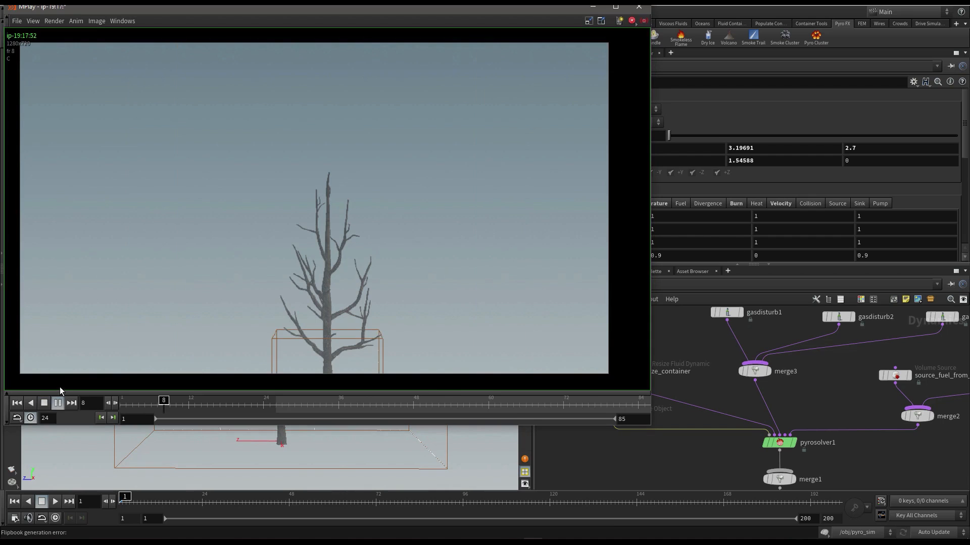
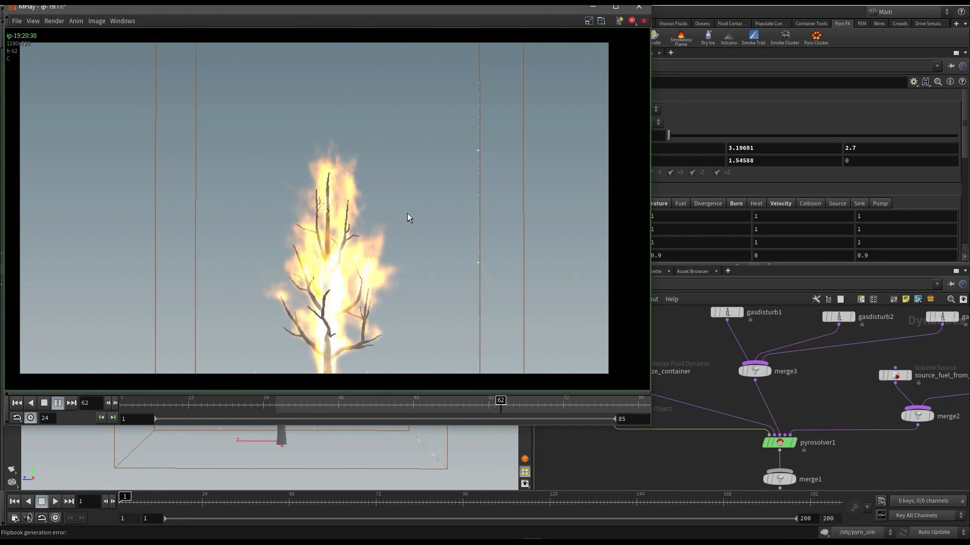
left_click(639, 6)
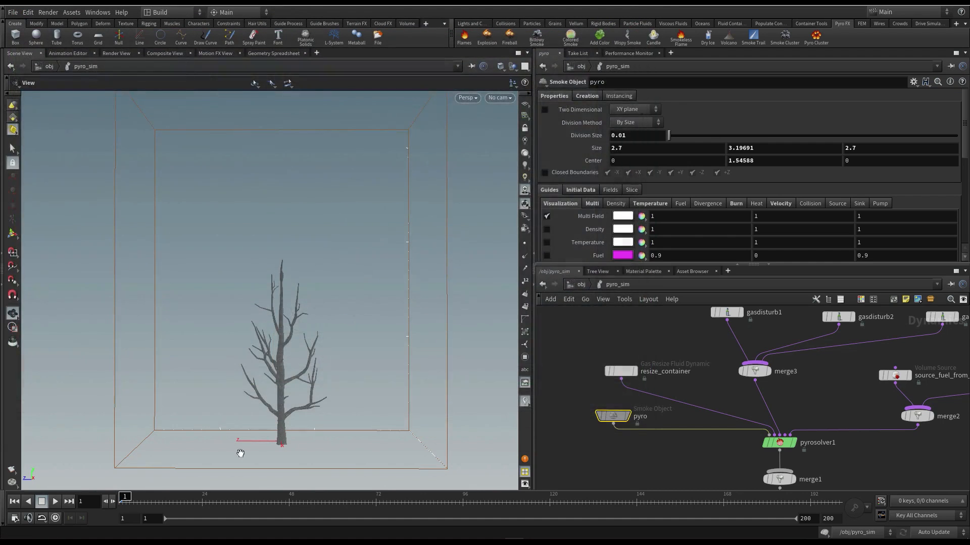
Save the scene and set the pyro object's Division Size to 0.02
key("ctrl+s")
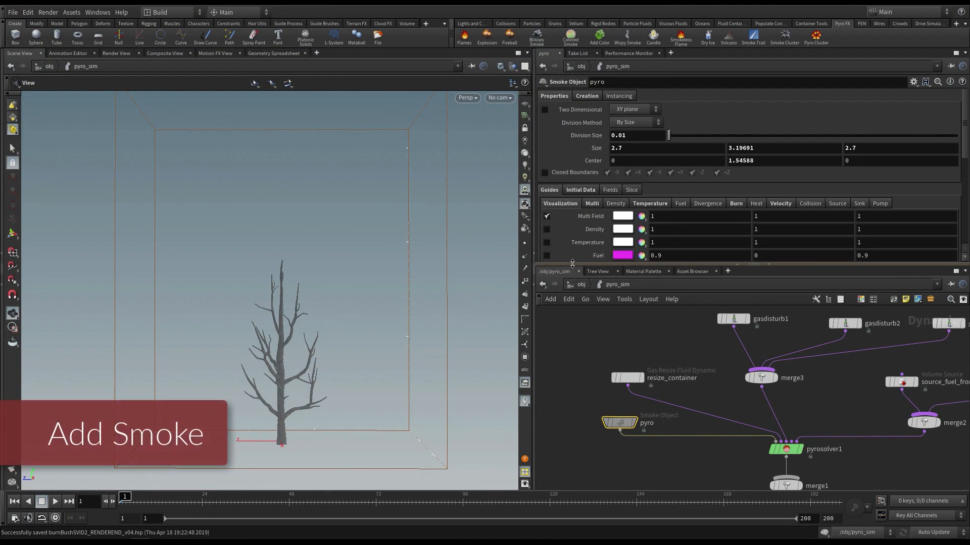
left_click_drag(571, 263, 571, 288)
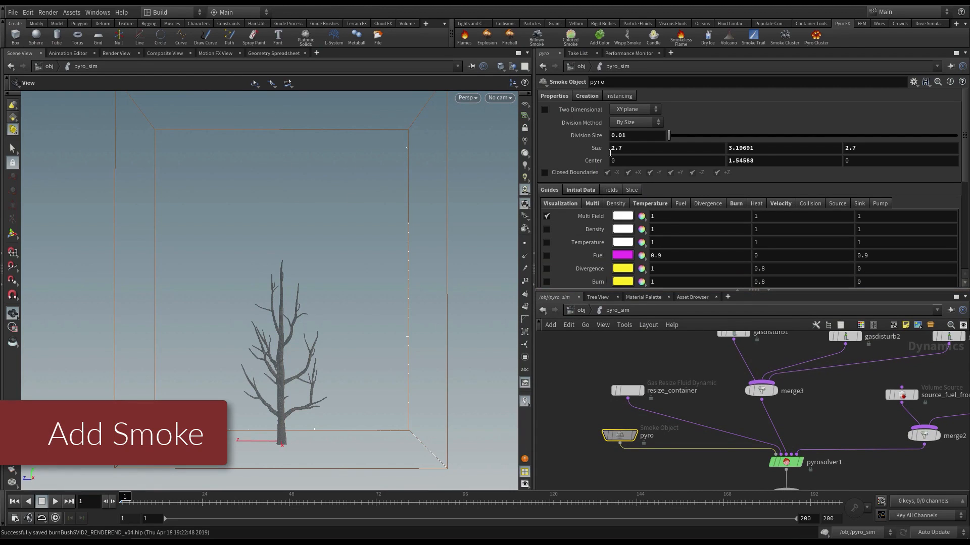
left_click_drag(621, 137, 635, 137)
type("2")
key("Return")
Select pyrosolver1 and play the simulation from frame 1 to about frame 40 to examine the fire
middle_click_drag(690, 374, 665, 378)
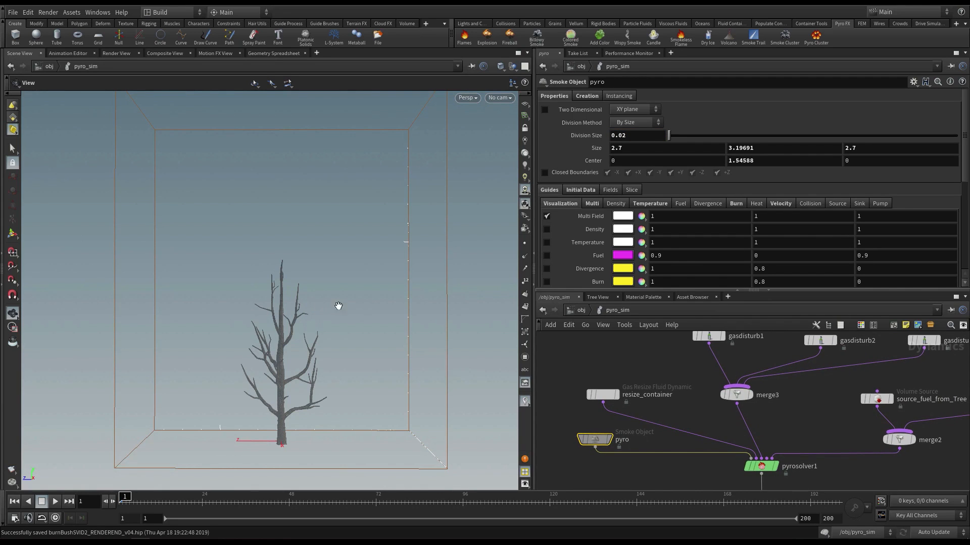
right_click_drag(338, 306, 305, 303)
middle_click_drag(305, 303, 299, 338)
right_click_drag(299, 337, 279, 297)
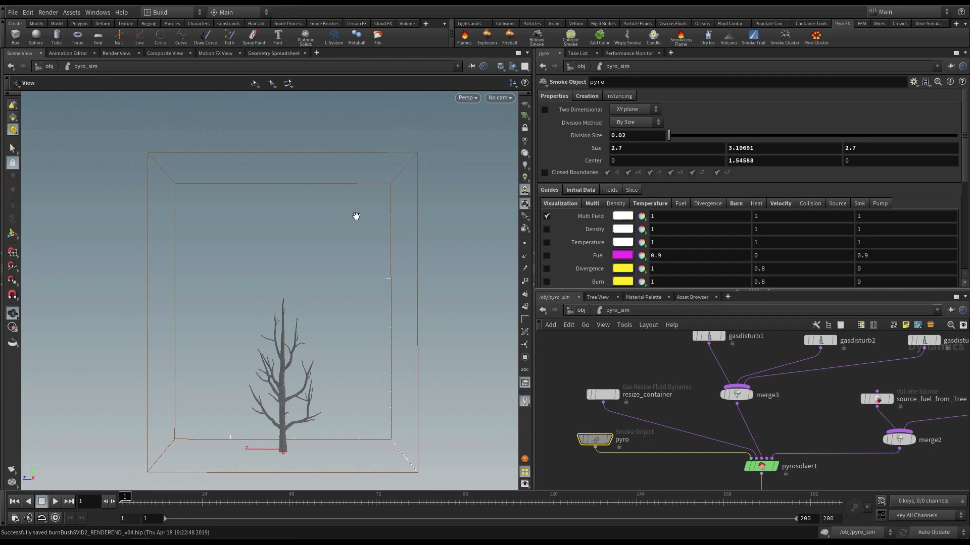
left_click(761, 466)
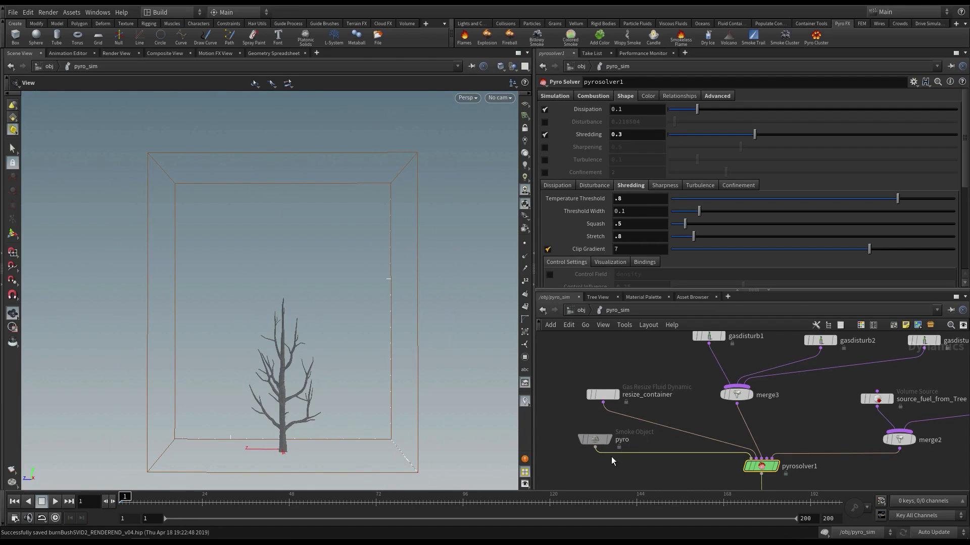
key("Up")
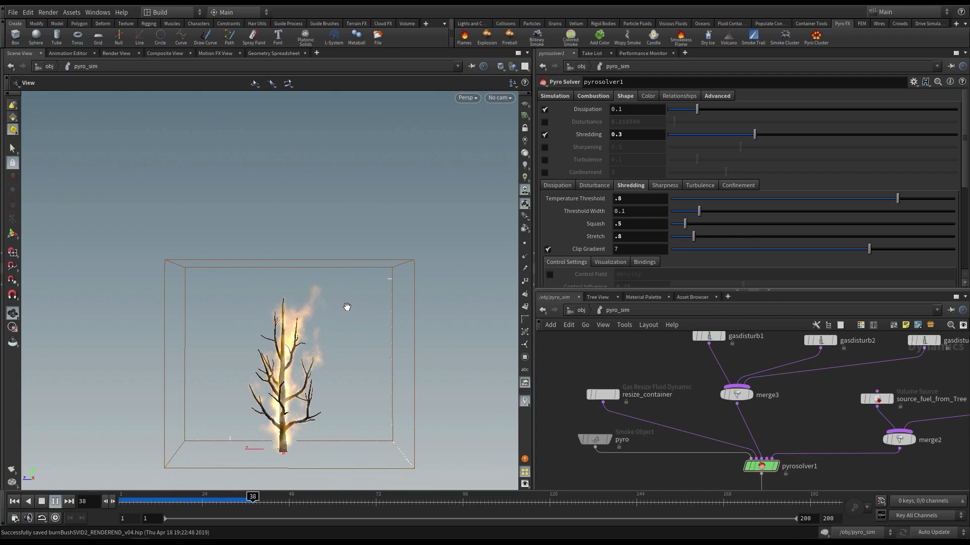
Show the smoke settings of the pyro object's Multi field guide and set its Density Scale to 3
left_click_drag(594, 478, 562, 413)
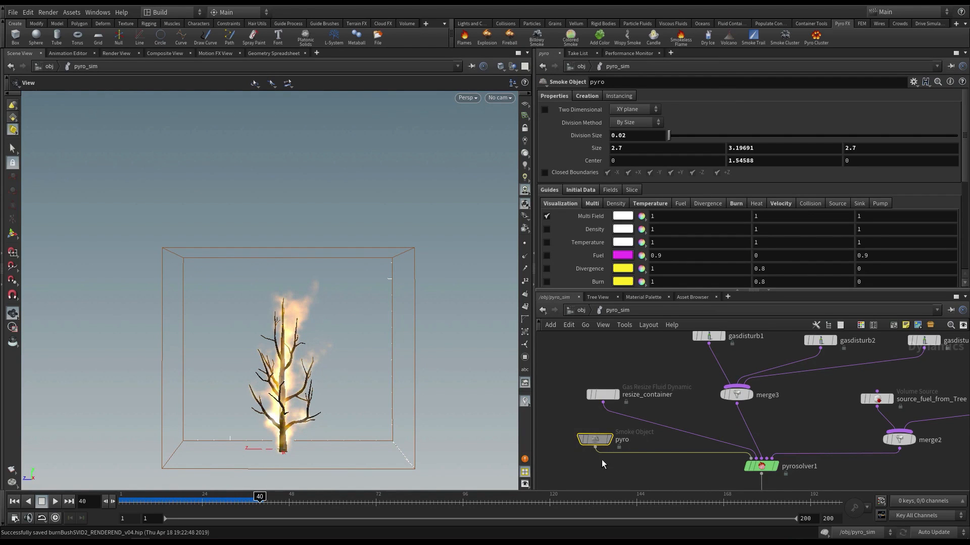
scroll(602, 464, "up", 2)
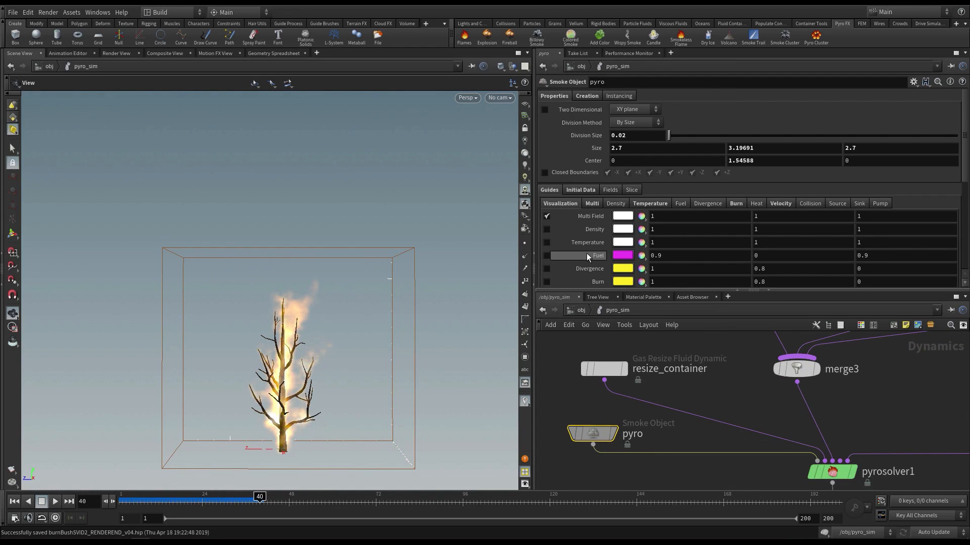
scroll(588, 230, "up", 3)
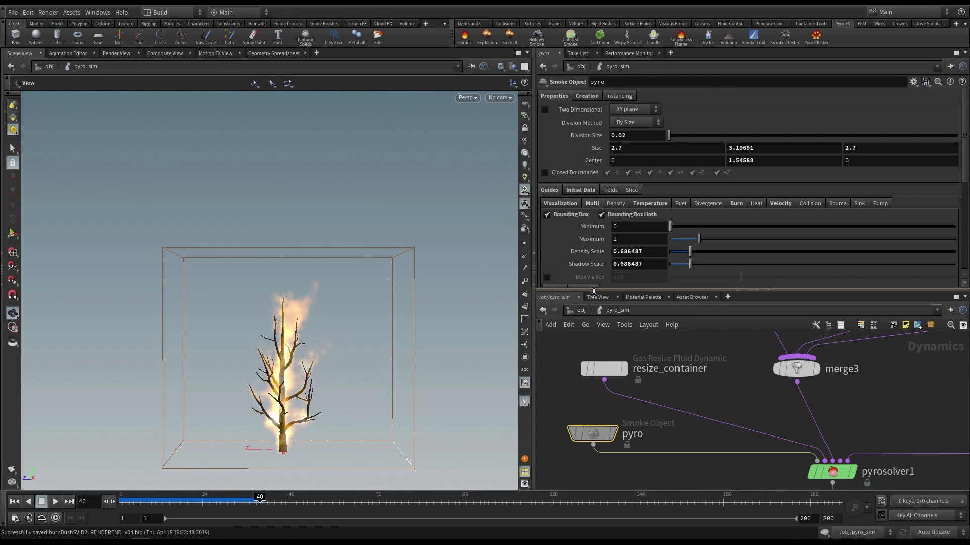
left_click_drag(594, 291, 585, 378)
scroll(553, 237, "down", 3)
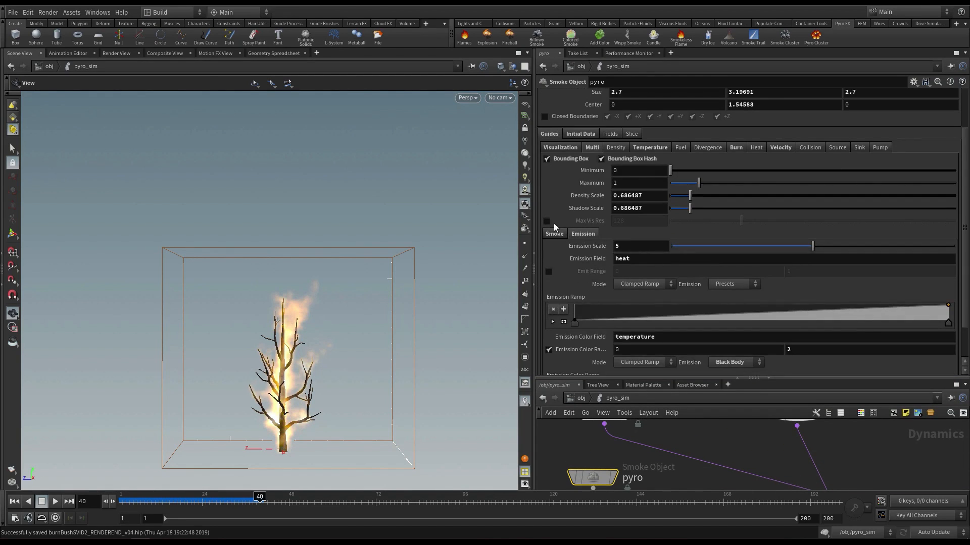
left_click(554, 234)
scroll(568, 262, "down", 1)
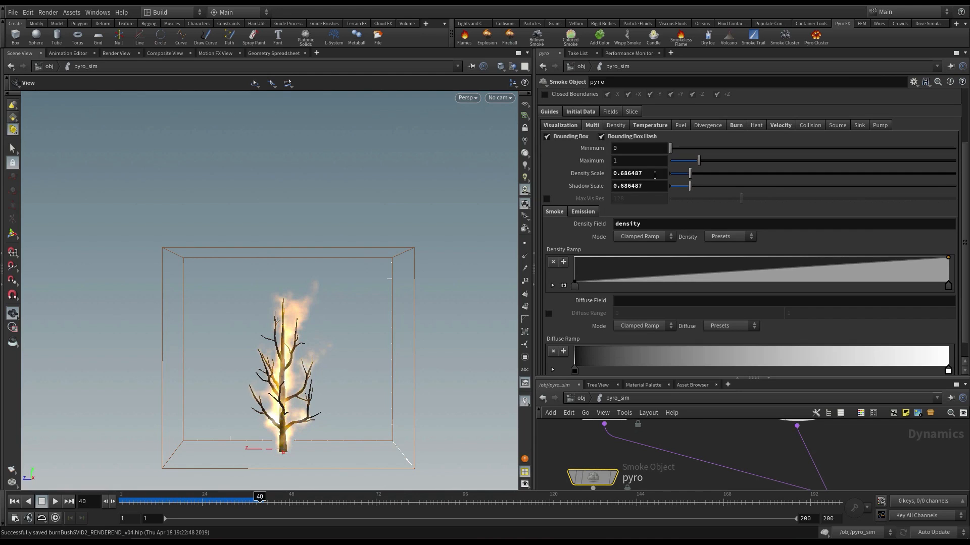
left_click(649, 173)
type("3")
key("Return")
scroll(335, 331, "up", 5)
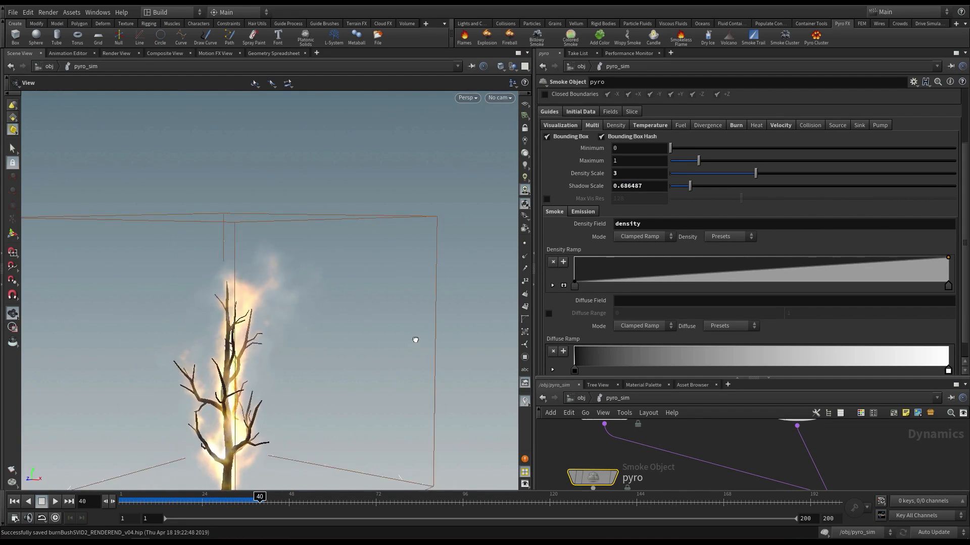
mouse_move(324, 329)
left_mouse_down()
mouse_move(299, 347)
mouse_move(346, 346)
left_mouse_up()
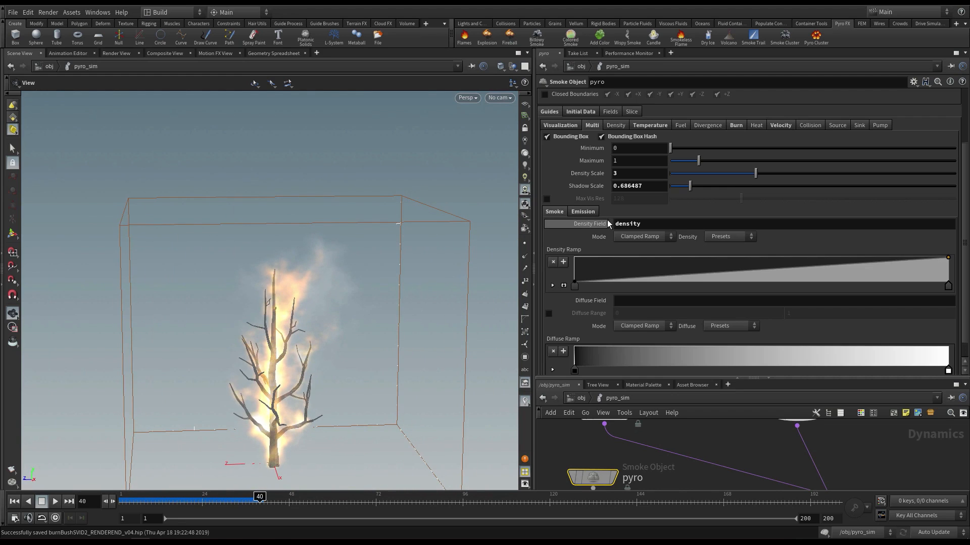
Set the Multi field guide's Shadow Scale to 3 and check the smoke around the tree
double_click(624, 187)
type("3")
key("Return")
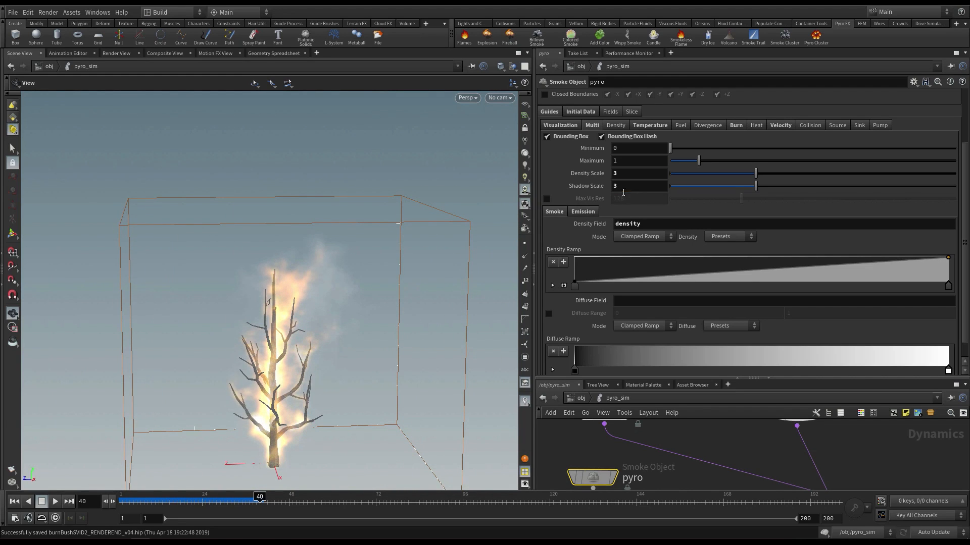
mouse_move(303, 306)
left_mouse_down()
mouse_move(363, 295)
mouse_move(271, 293)
mouse_move(249, 269)
mouse_move(329, 292)
mouse_move(295, 311)
left_mouse_up()
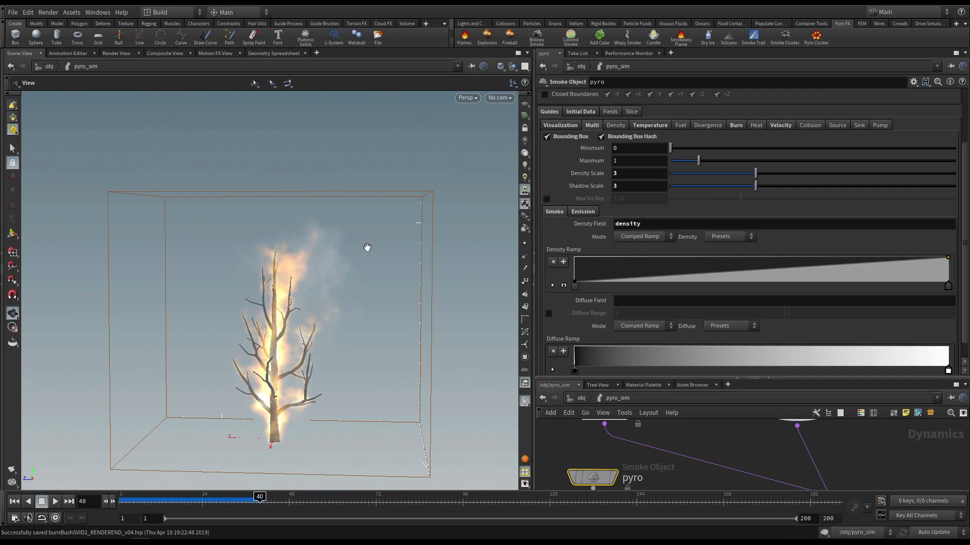
Try raising the first point of the smoke Density Ramp to full density, and bring it back down to zero
double_click(647, 225)
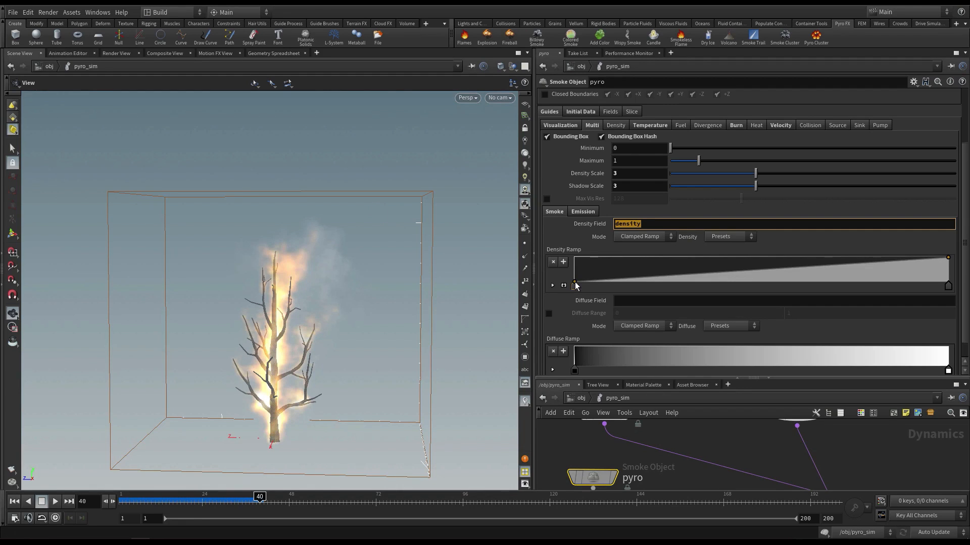
left_click_drag(575, 286, 565, 246)
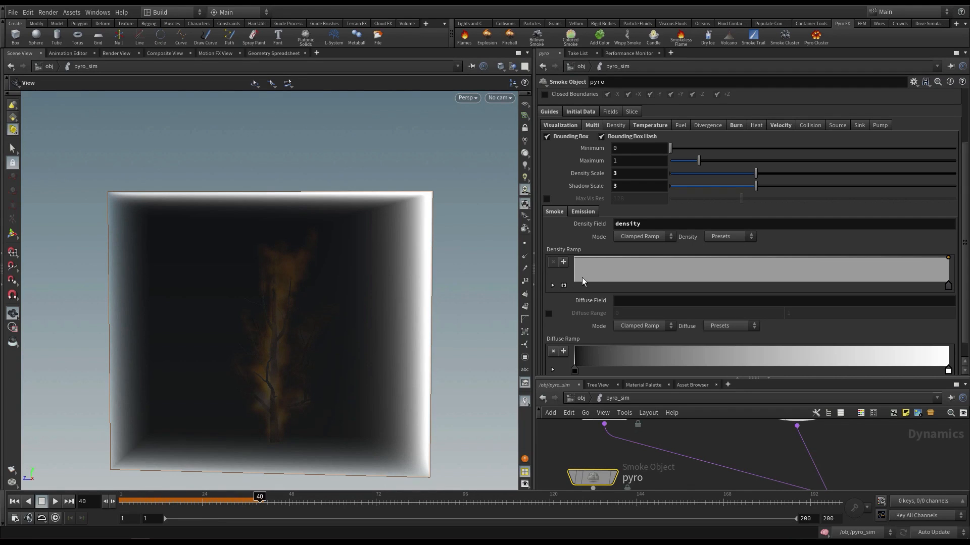
left_click_drag(581, 278, 562, 289)
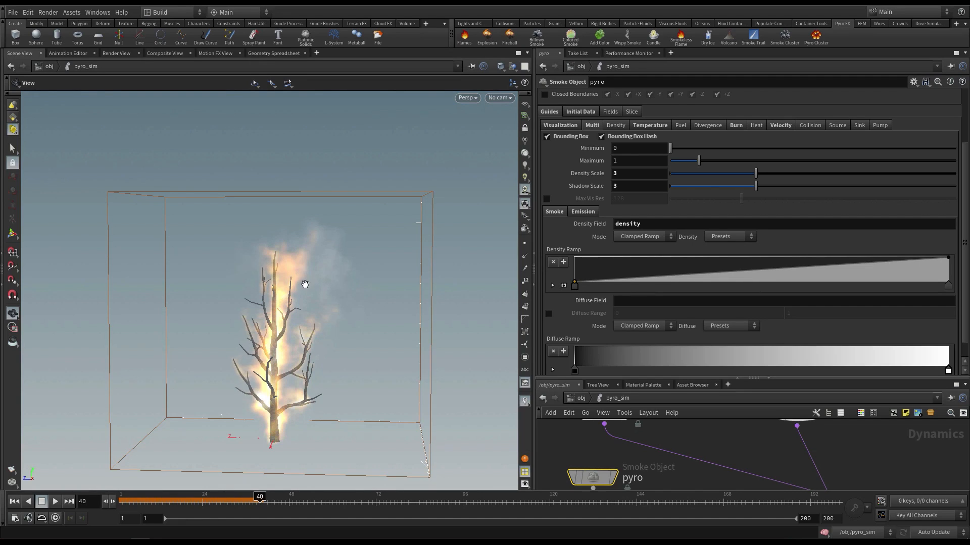
Add a point at about half height near the start of the smoke Density Ramp
left_click_drag(305, 284, 333, 270)
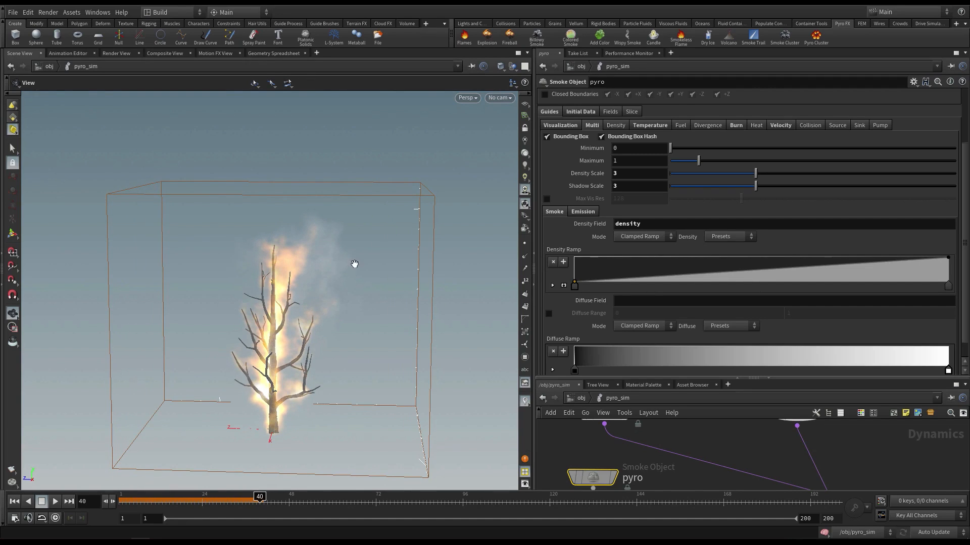
left_click(583, 273)
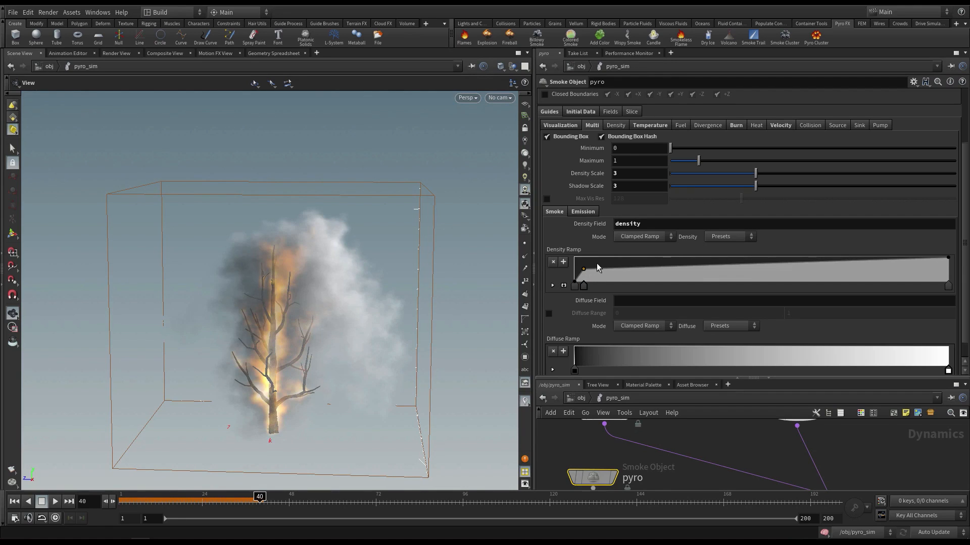
Add a higher point just after the half-height one near the start of the smoke Density Ramp and inspect the smoke
left_click(596, 263)
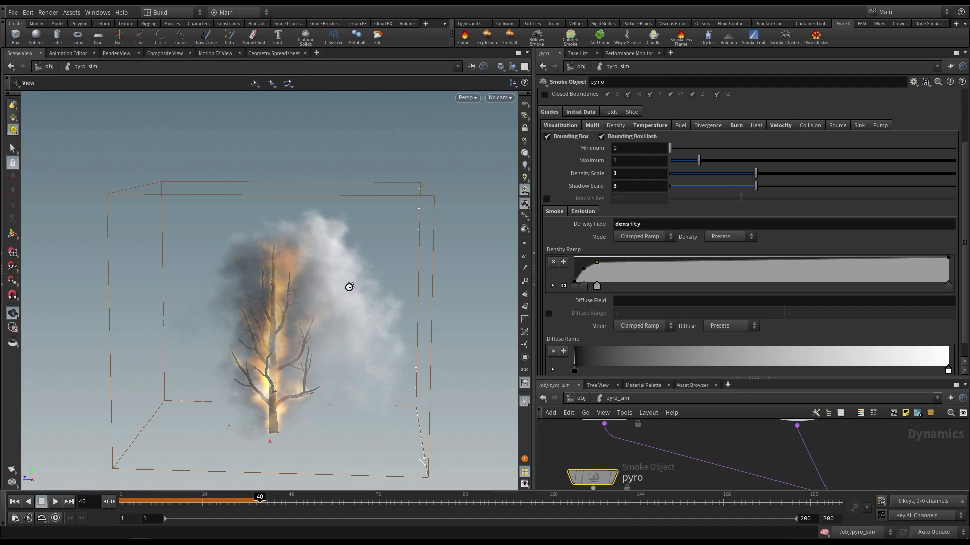
left_click_drag(349, 287, 399, 289)
mouse_move(282, 293)
left_mouse_down()
mouse_move(245, 296)
mouse_move(296, 268)
mouse_move(358, 289)
mouse_move(404, 282)
left_mouse_up()
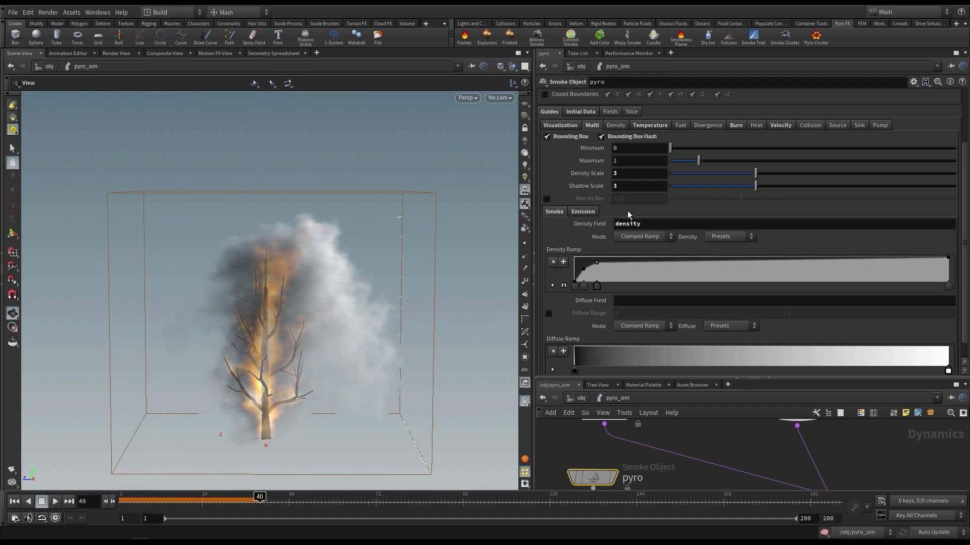
Set the Multi field guide's Density Scale to 1 and check the smoke around the tree
double_click(635, 175)
type("1")
key("Return")
mouse_move(353, 272)
left_mouse_down()
mouse_move(374, 269)
mouse_move(335, 247)
mouse_move(284, 259)
mouse_move(400, 263)
mouse_move(374, 244)
mouse_move(307, 241)
mouse_move(323, 242)
left_mouse_up()
Try a Shadow Scale of 1 on the Multi field guide and view the smoke
double_click(627, 185)
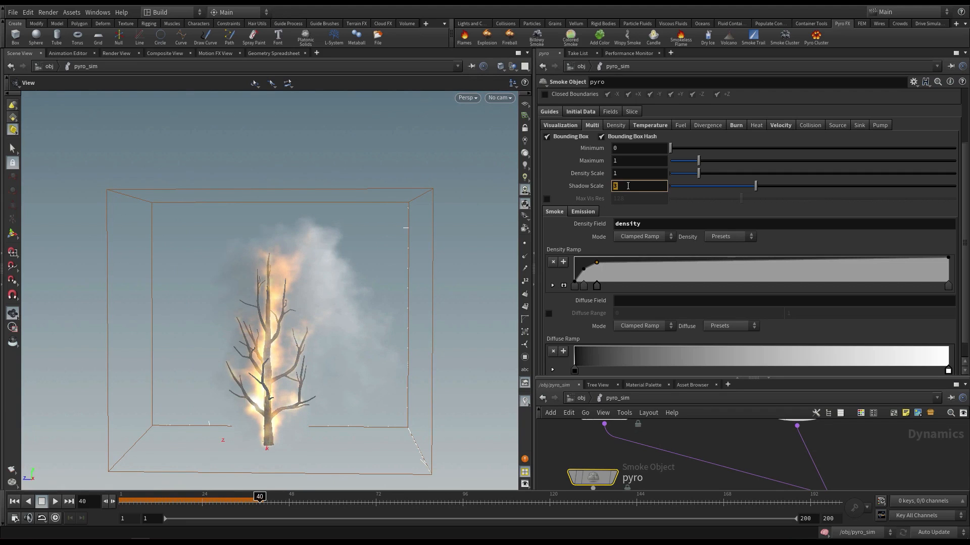
type("1")
key("Return")
left_click_drag(389, 222, 295, 259)
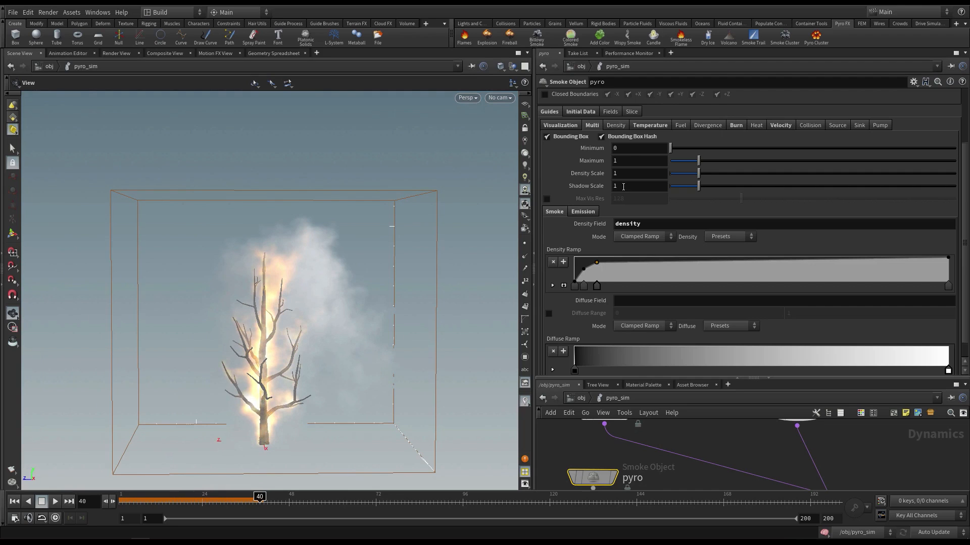
Set the Multi field guide's Shadow Scale back to 3 and inspect the smoke shading from several angles
left_click_drag(623, 186, 594, 194)
type("3")
key("Return")
mouse_move(330, 289)
left_mouse_down()
mouse_move(303, 288)
mouse_move(320, 288)
mouse_move(318, 298)
mouse_move(317, 230)
left_mouse_up()
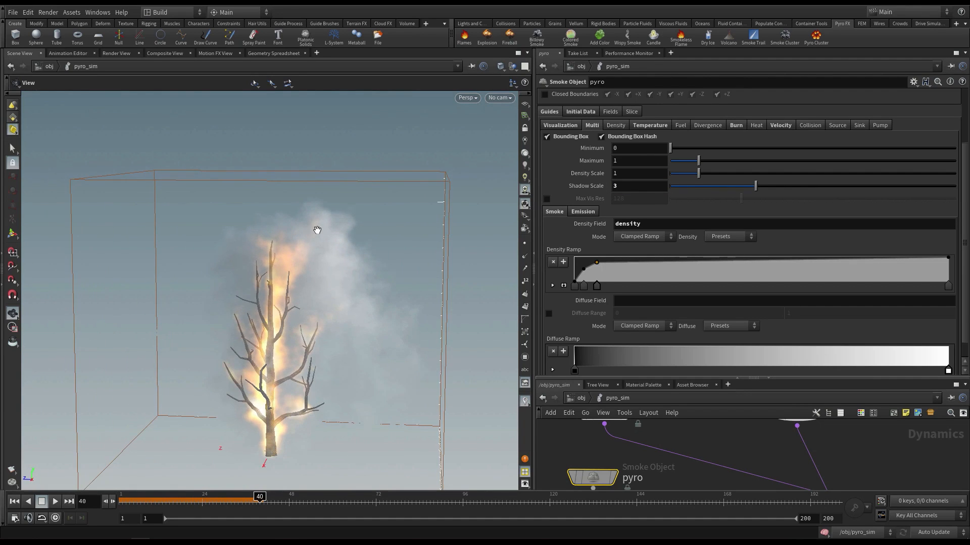
left_click_drag(345, 300, 362, 274)
scroll(350, 275, "down", 1)
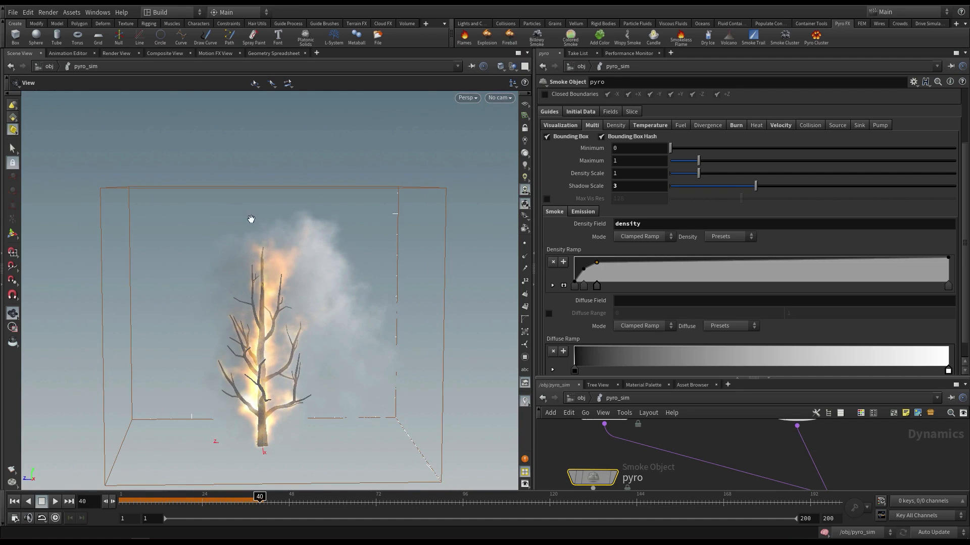
left_click_drag(277, 258, 313, 273)
left_click_drag(261, 229, 290, 273)
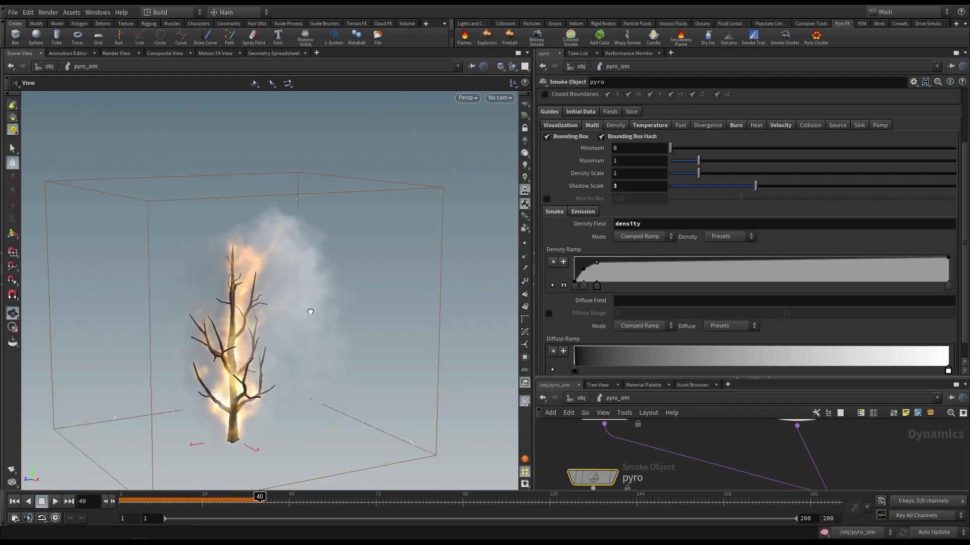
Play the simulation on to frame 41 to check the smoke
left_click_drag(174, 502, 245, 501)
key("Up")
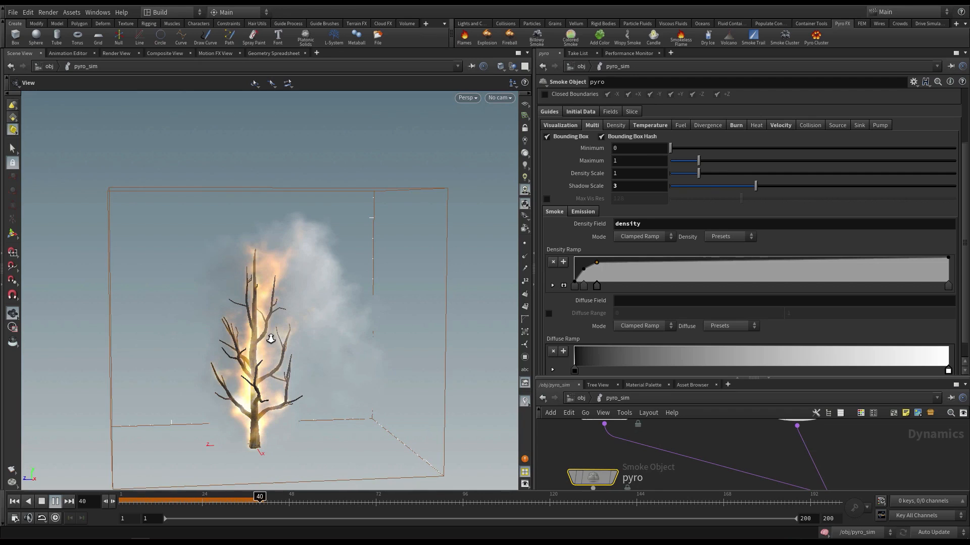
key("Up")
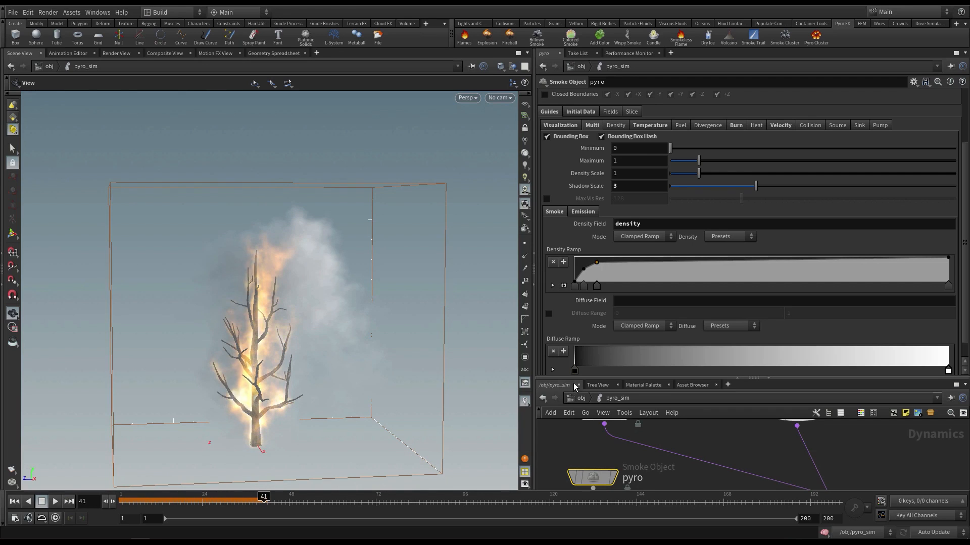
Copy the Density Field name into the smoke's Diffuse Field so that it uses density
left_click_drag(591, 379, 591, 359)
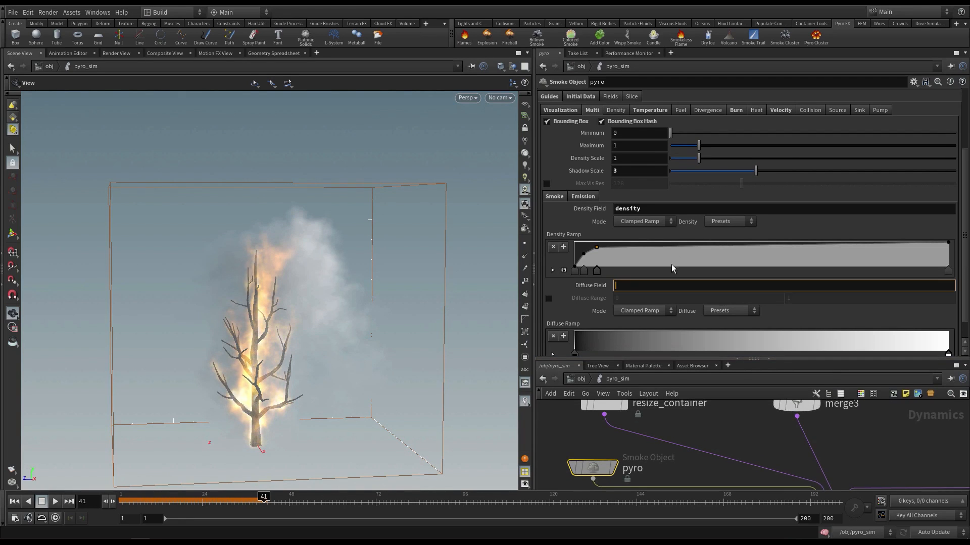
double_click(648, 212)
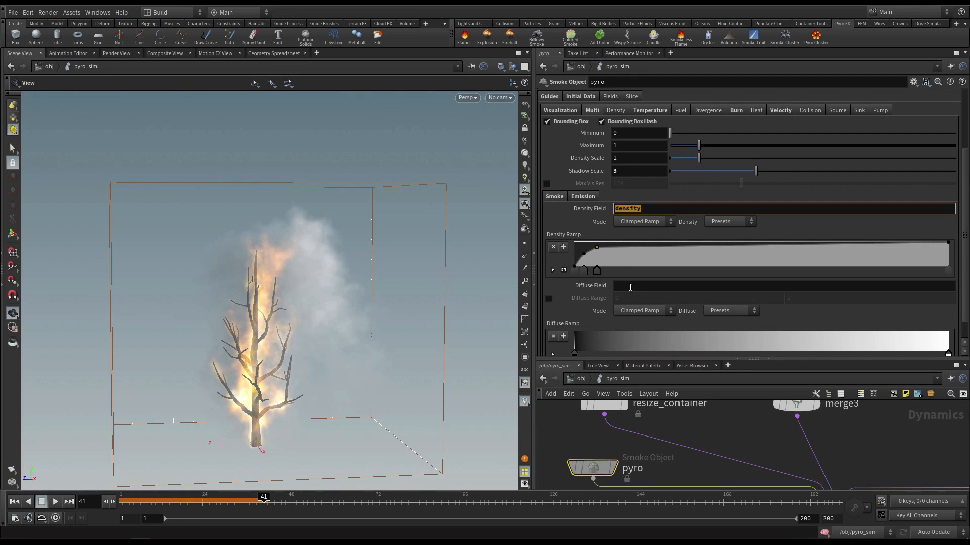
middle_click(630, 287)
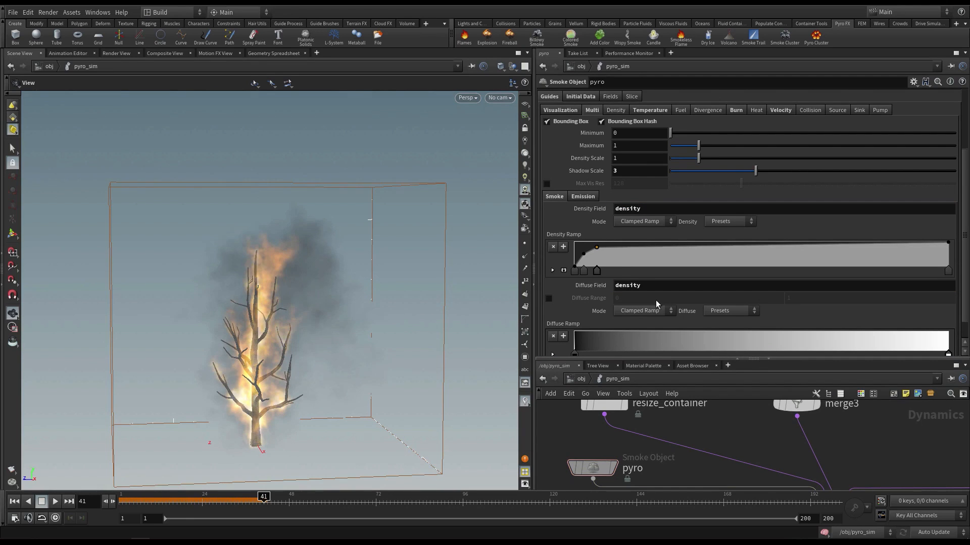
Change the first point of the smoke Diffuse Ramp to light grey with a value of 0.817 and inspect the smoke
scroll(659, 303, "down", 1)
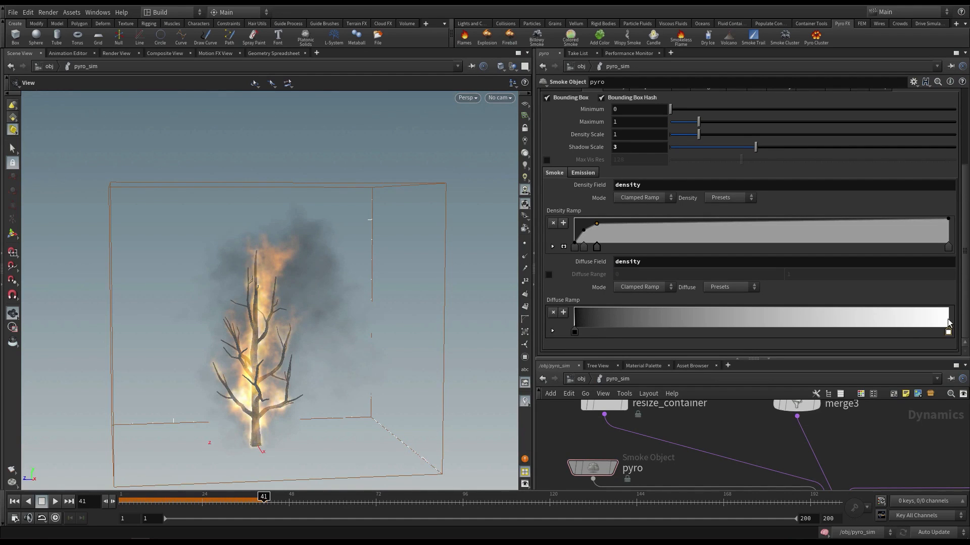
left_click(553, 332)
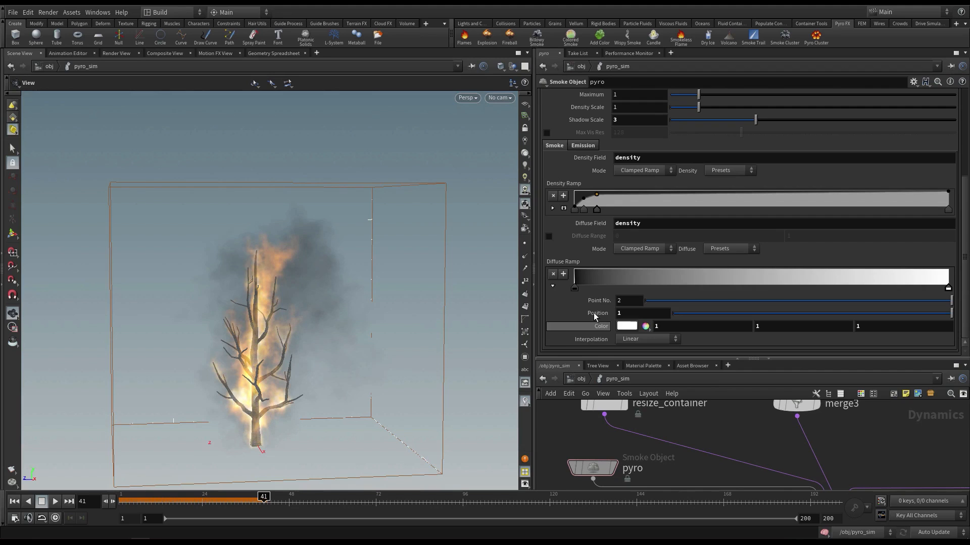
left_click(575, 288)
left_click(627, 326)
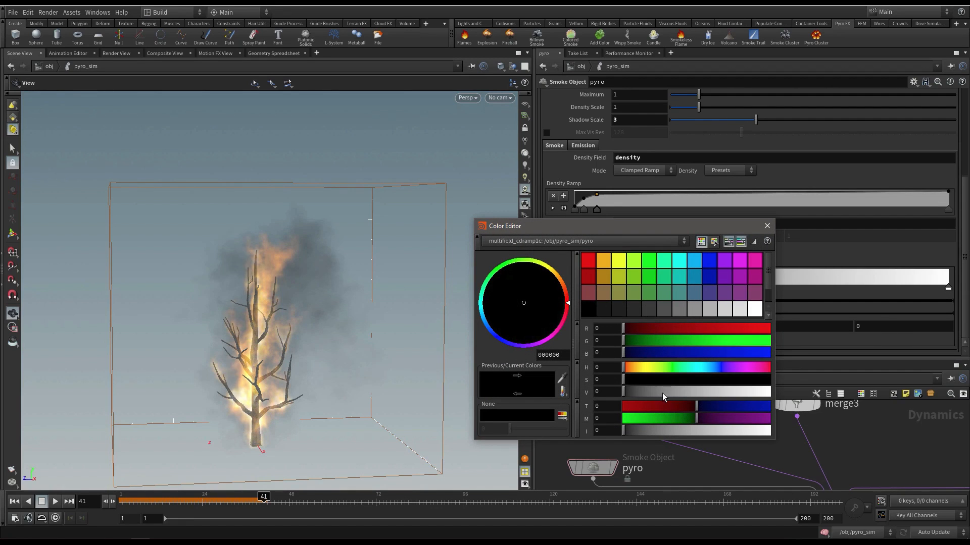
left_click_drag(690, 392, 744, 396)
left_click(767, 225)
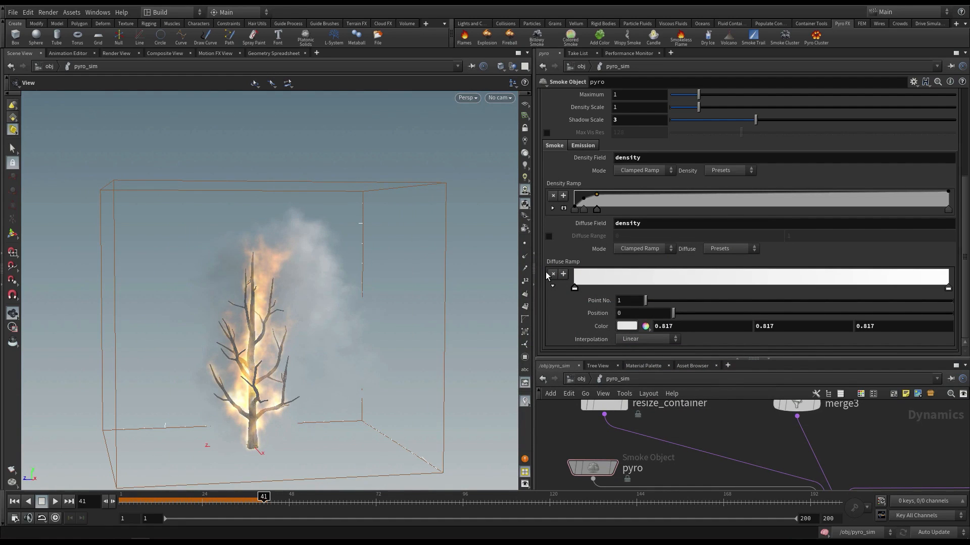
left_click(626, 325)
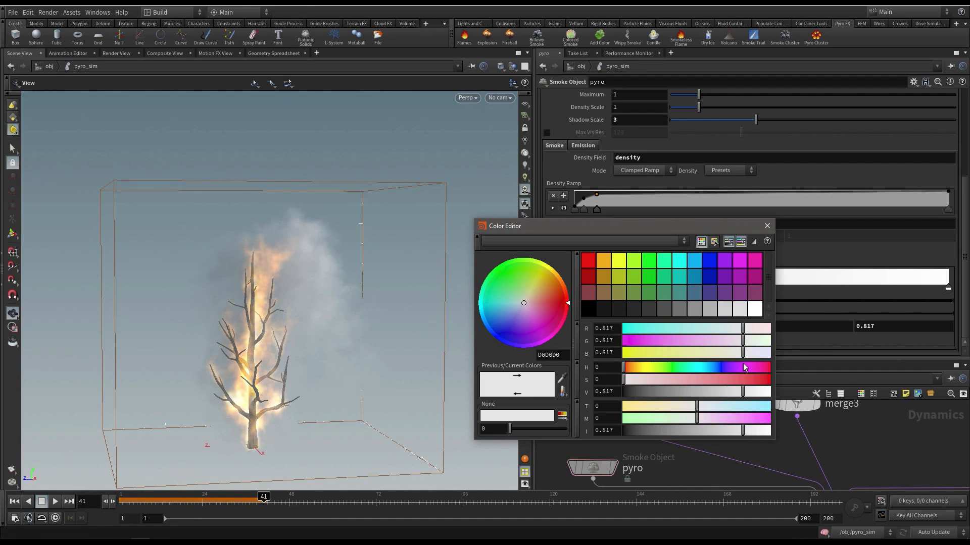
left_click(766, 225)
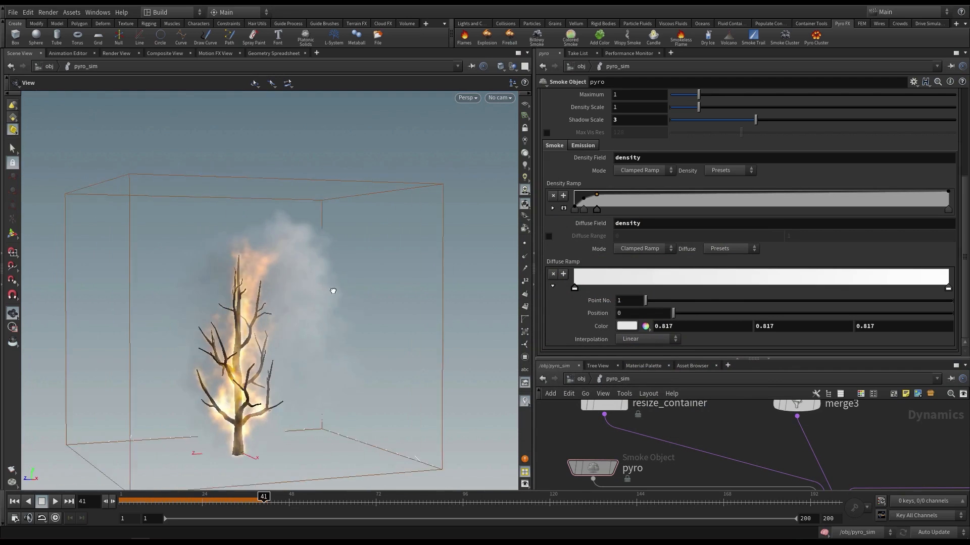
left_click_drag(364, 293, 403, 273)
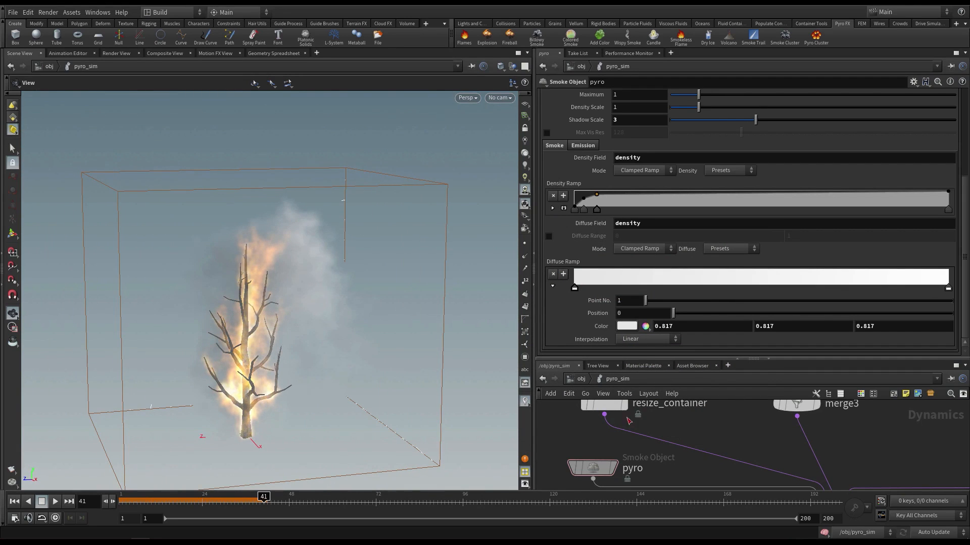
Select the pyrosolver1 node and play the simulation on to frame 48, watching the smoke dissipate
left_click(737, 455)
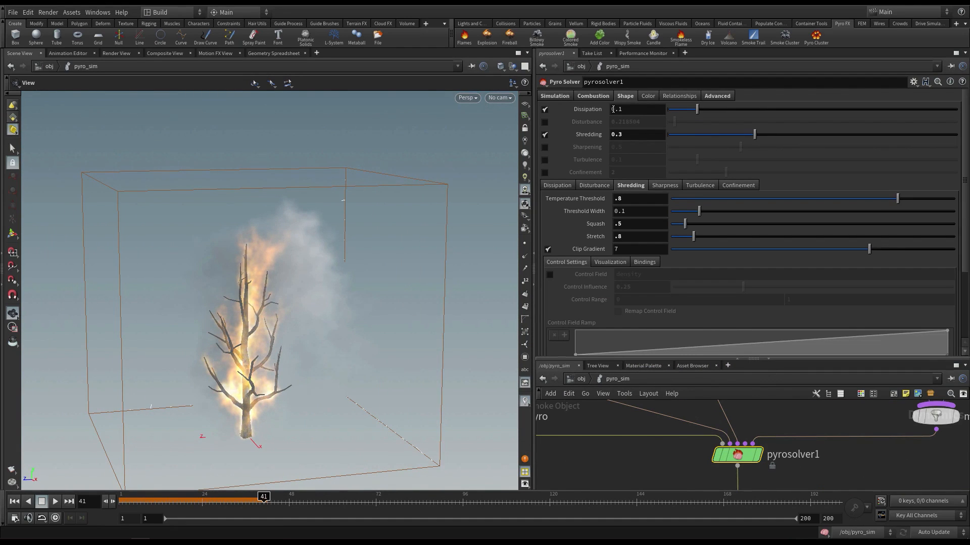
left_click_drag(285, 243, 249, 338)
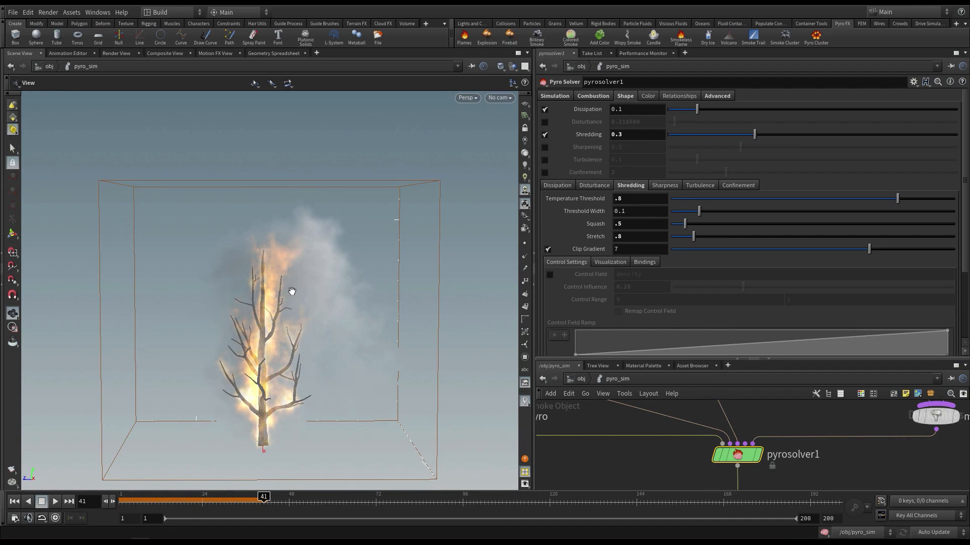
key("Up")
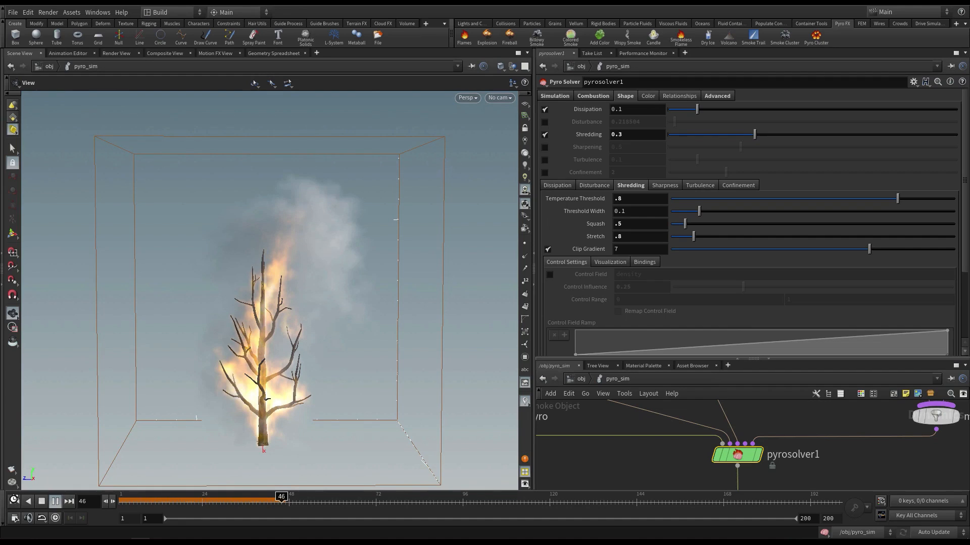
key("Escape")
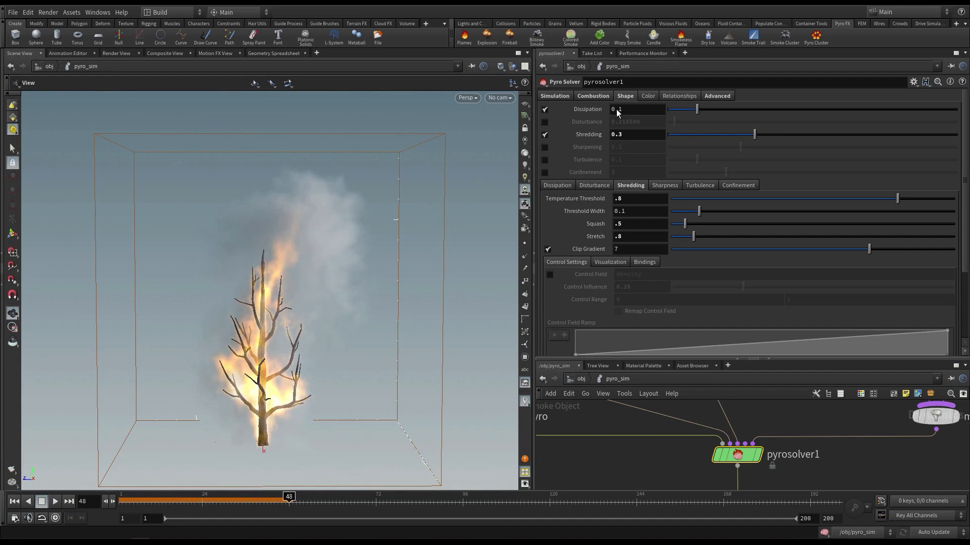
Try a solver Dissipation of 0.6 and replay the simulation from the first frame
key("ctrl+Left")
double_click(634, 113)
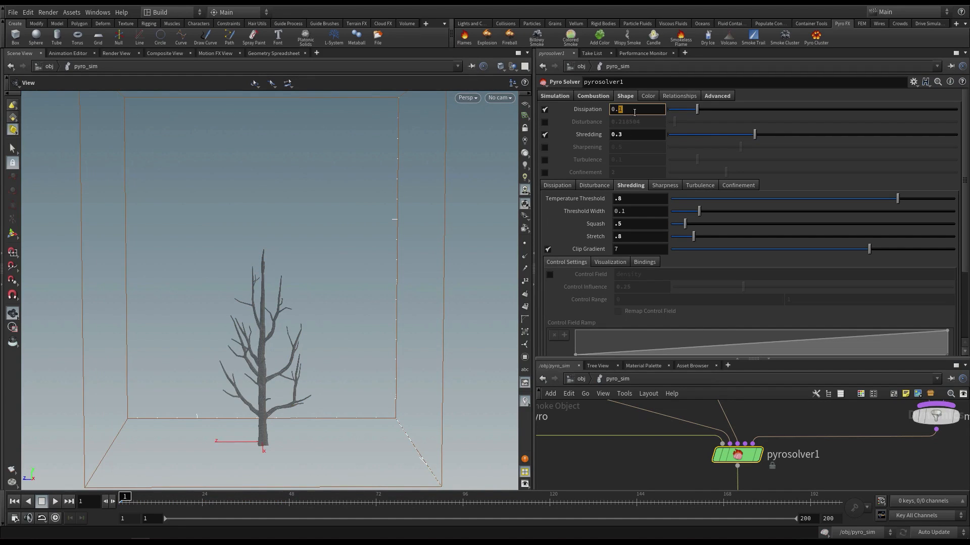
key("Return")
key("Up")
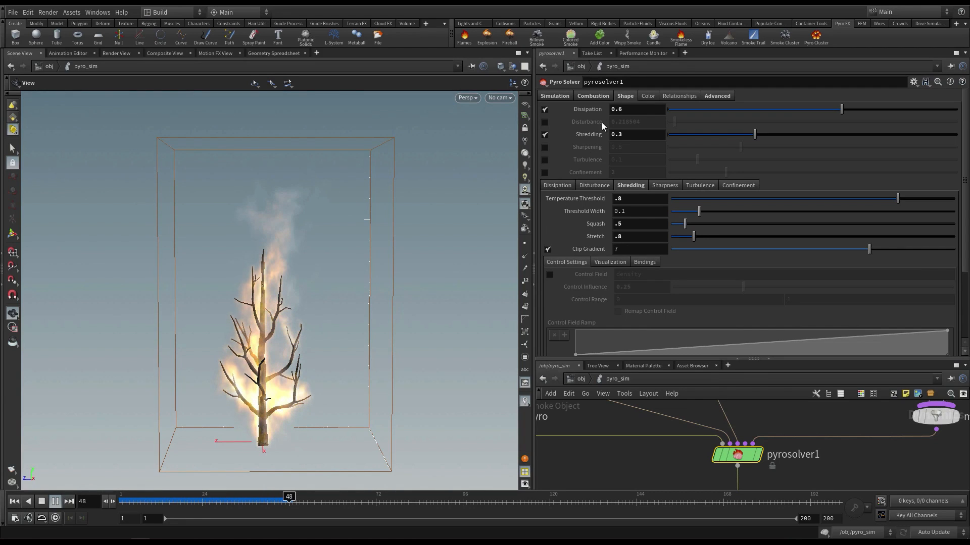
Set the pyro solver's Dissipation to 0.2, with the simulation back at the first frame
double_click(618, 109)
type("6")
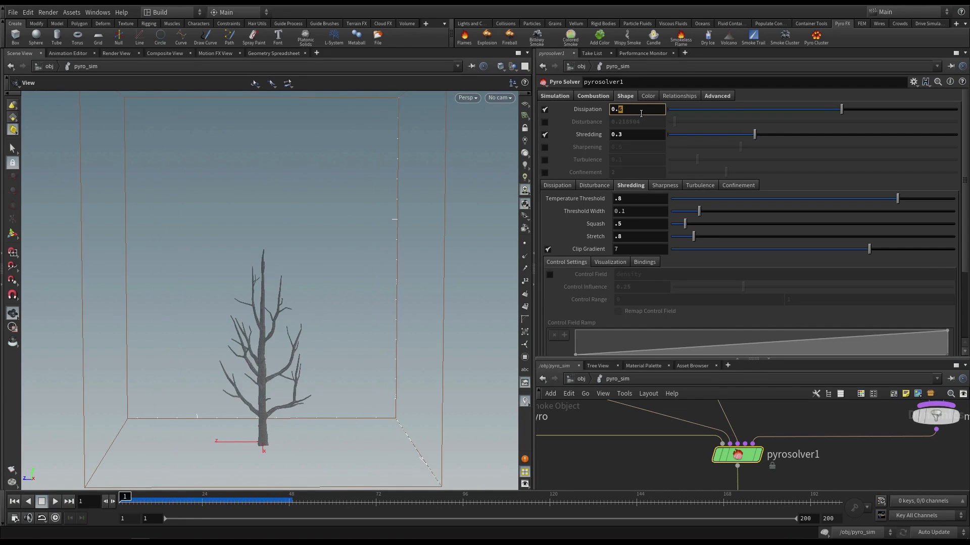
key("Return")
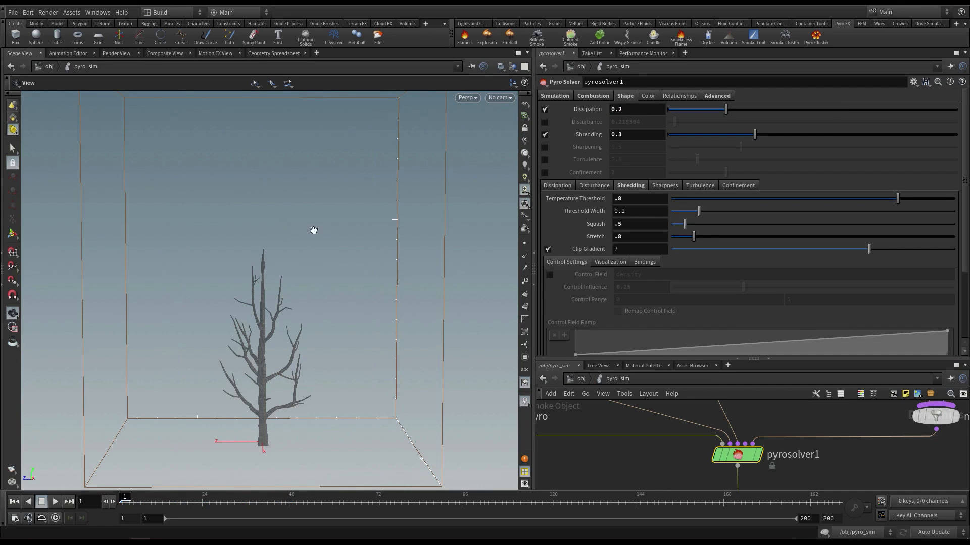
mouse_move(347, 247)
left_mouse_down()
mouse_move(322, 244)
mouse_move(320, 266)
mouse_move(359, 251)
left_mouse_up()
Show the smoke settings in the combustion parameters of pyrosolver1
left_click_drag(583, 356, 584, 346)
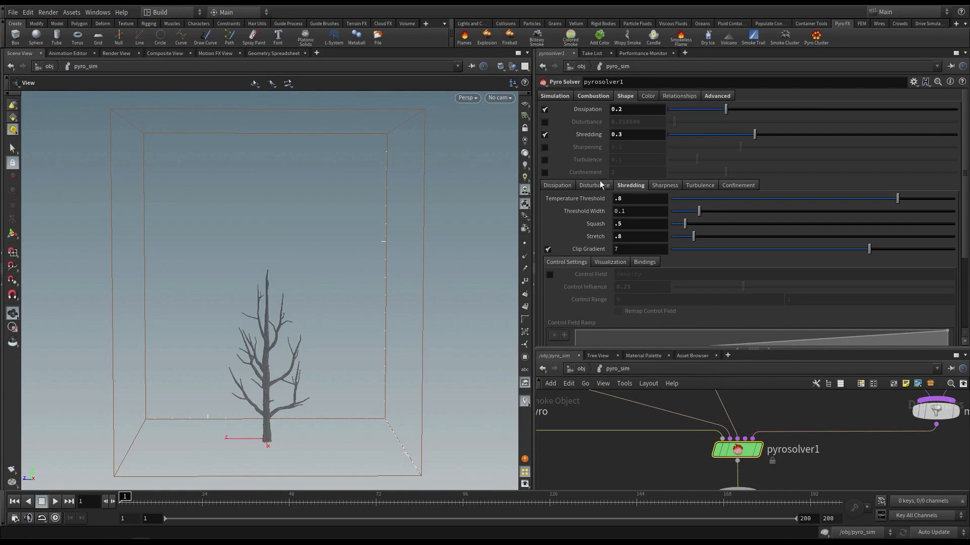
left_click(589, 96)
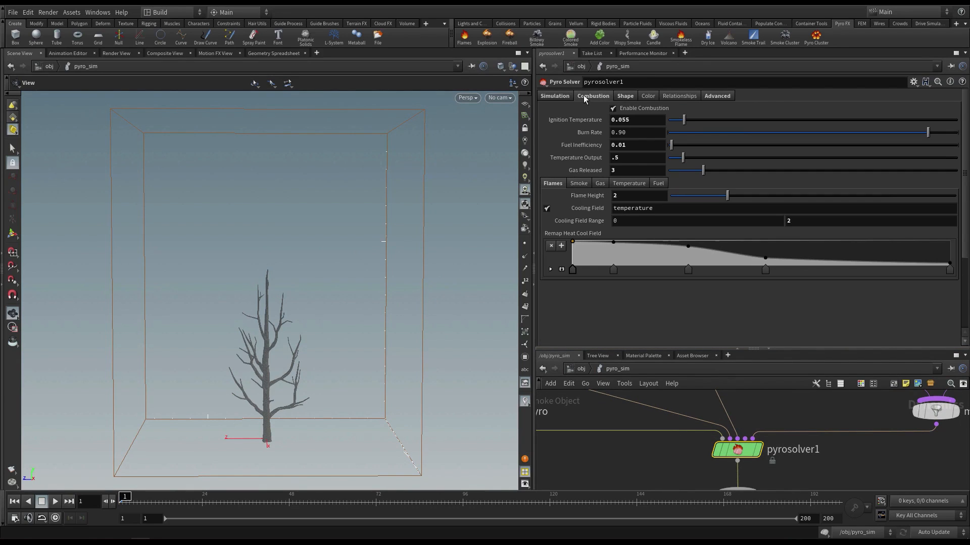
left_click(578, 183)
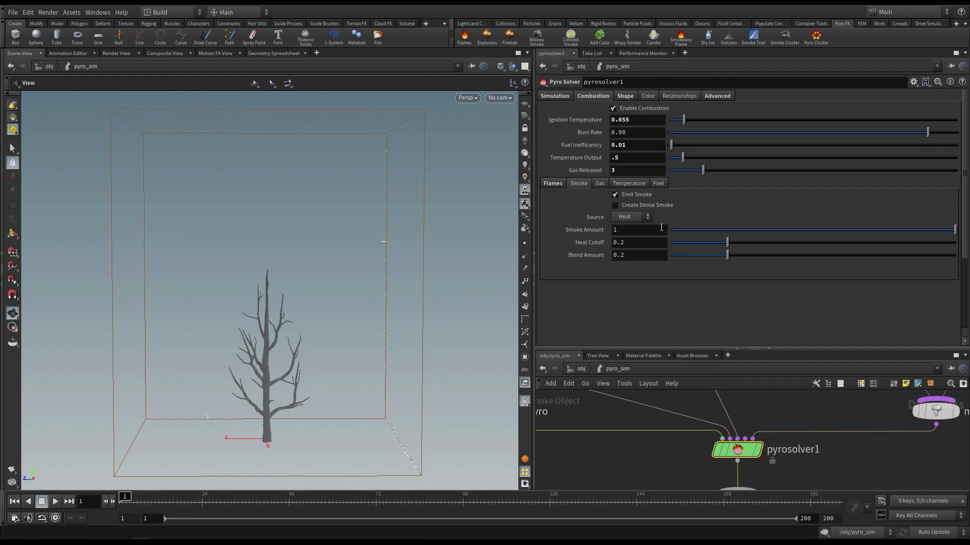
Enable Create Dense Smoke with a Smoke Amount of 3, and play the simulation to check the smoke
left_click(638, 206)
mouse_move(334, 270)
right_mouse_down()
mouse_move(314, 273)
mouse_move(337, 268)
right_mouse_up()
left_click(627, 232)
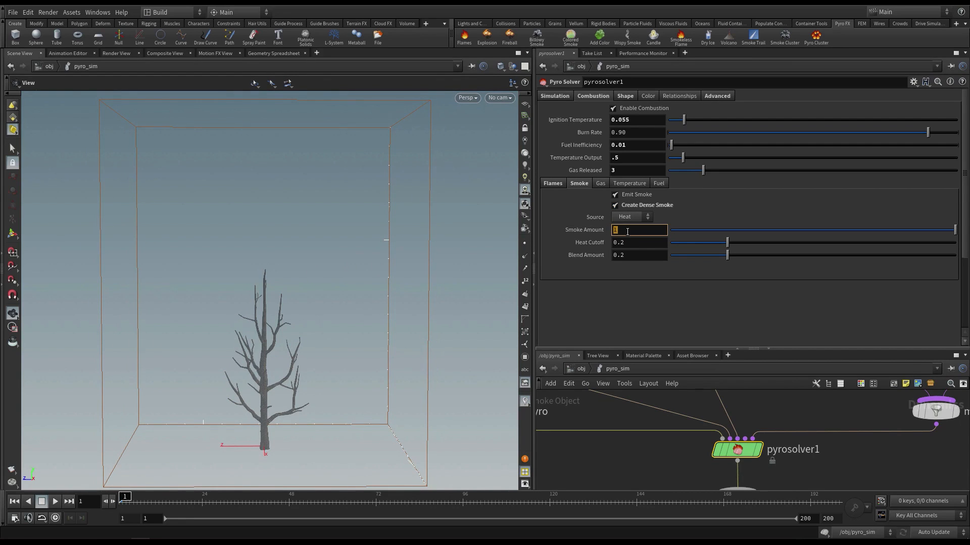
type("3")
key("Return")
key("Up")
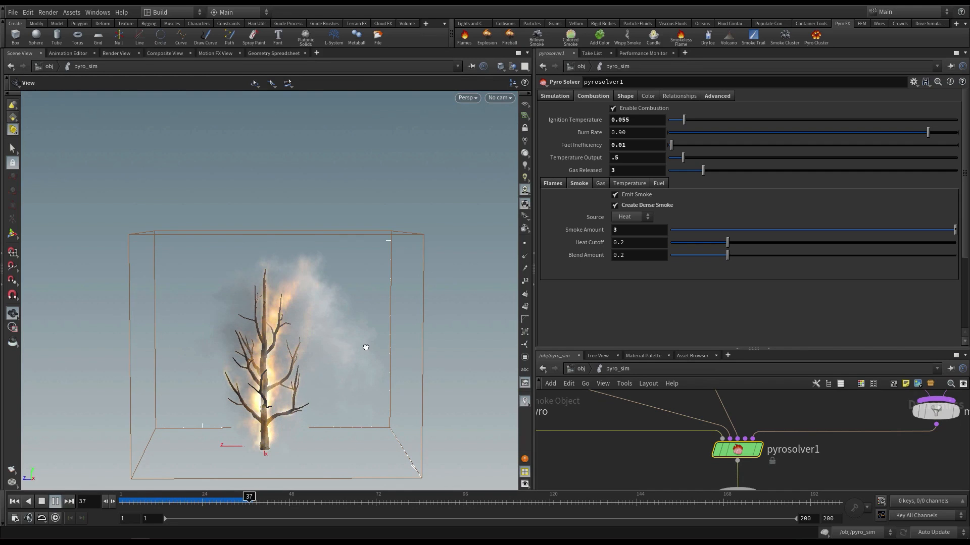
mouse_move(366, 348)
left_mouse_down()
mouse_move(409, 345)
mouse_move(302, 342)
left_mouse_up()
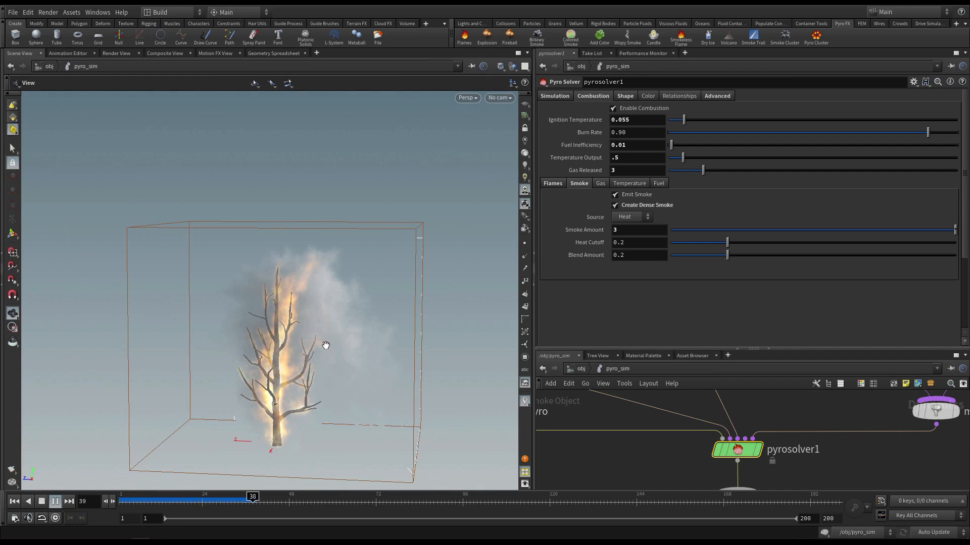
Return to the first frame, disable Create Dense Smoke and restore the Smoke Amount to 1
left_click(14, 503)
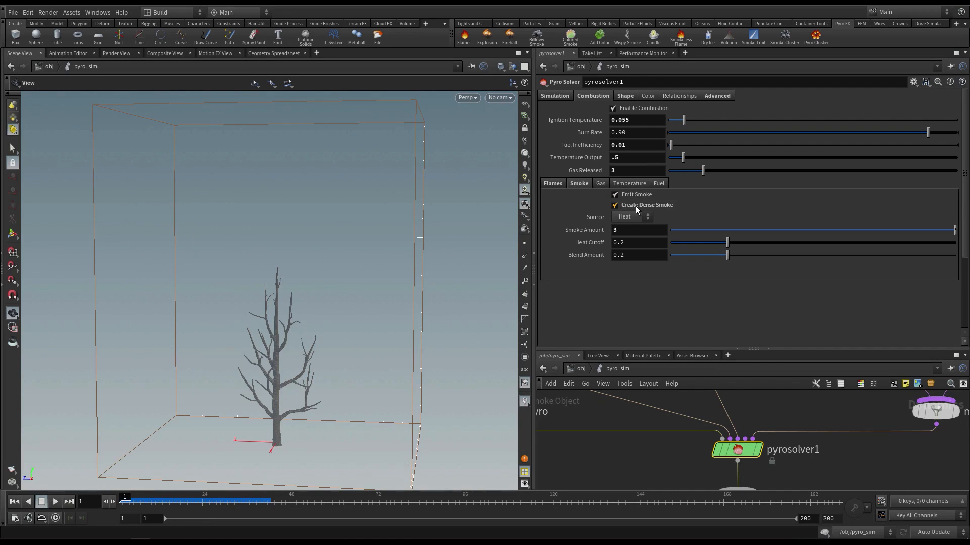
left_click(637, 205)
middle_click(614, 234, "ctrl")
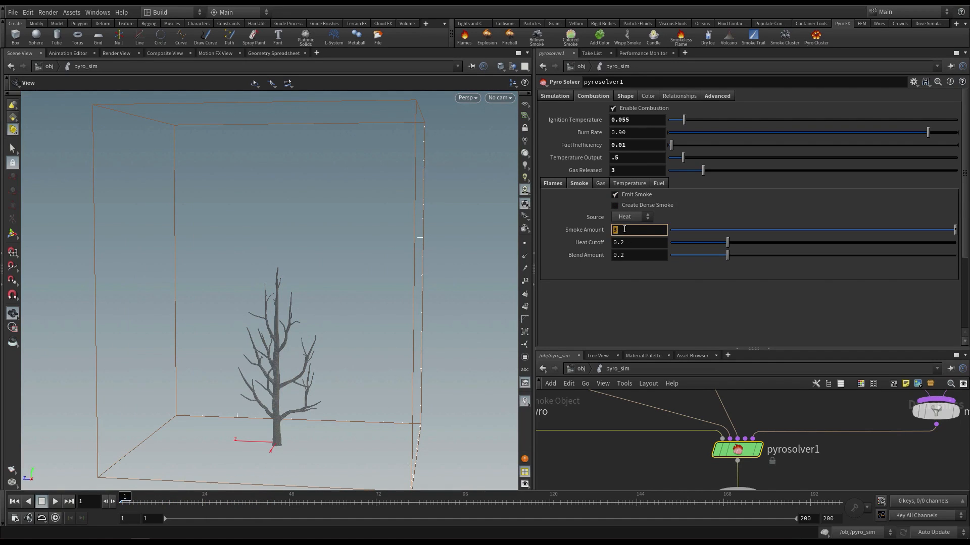
mouse_move(303, 365)
left_mouse_down()
mouse_move(312, 364)
mouse_move(281, 323)
mouse_move(290, 324)
mouse_move(309, 255)
left_mouse_up()
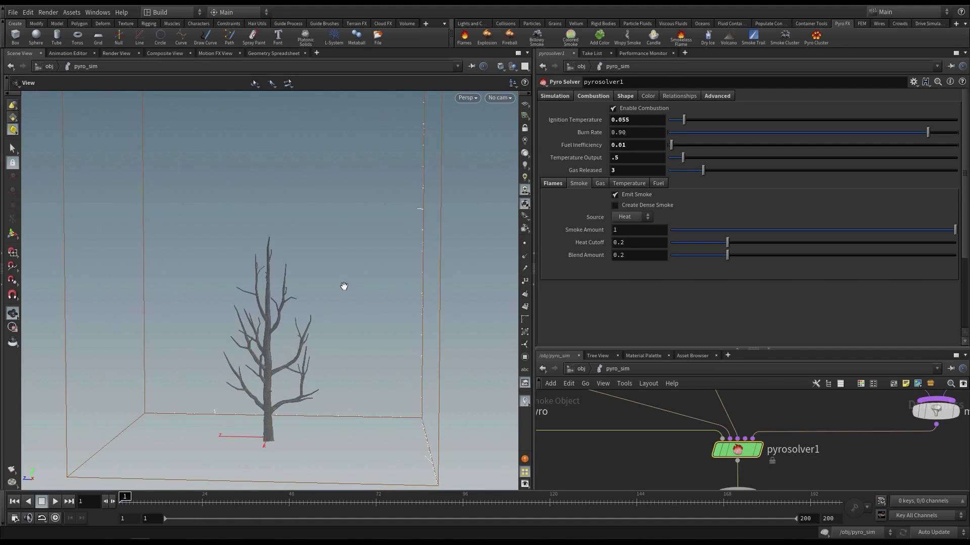
left_click_drag(320, 223, 305, 230)
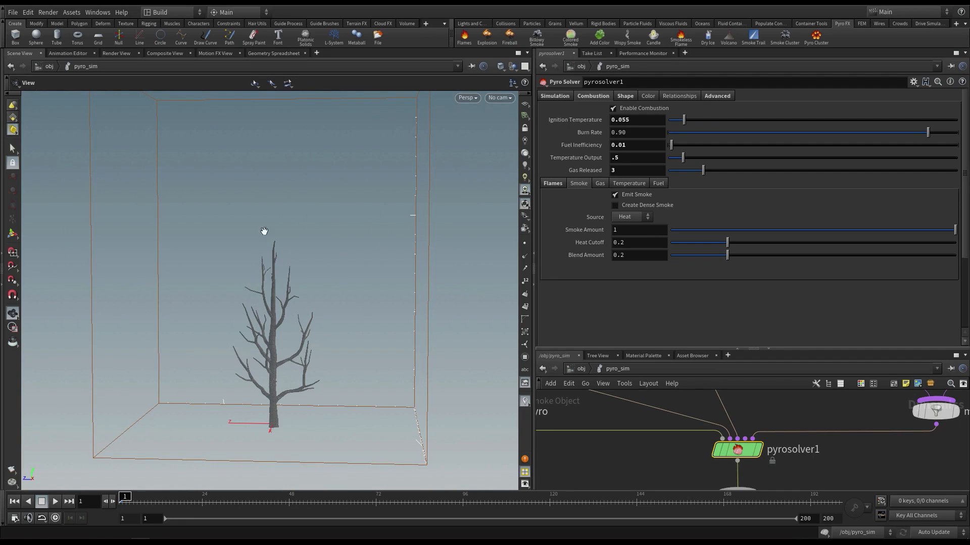
Try a smoke Heat Cutoff of .99, play the simulation and return to the first frame
left_click(632, 243)
type(".99")
key("Return")
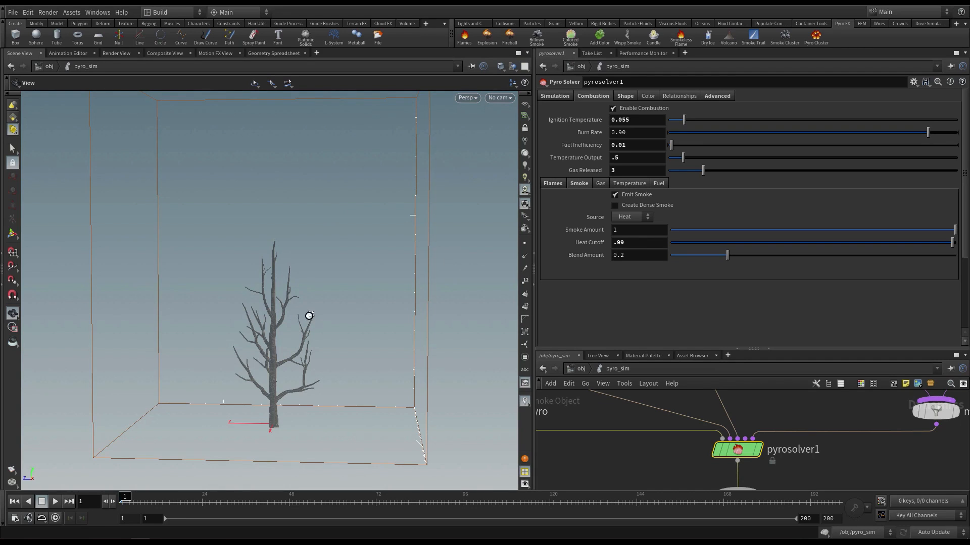
key("Up")
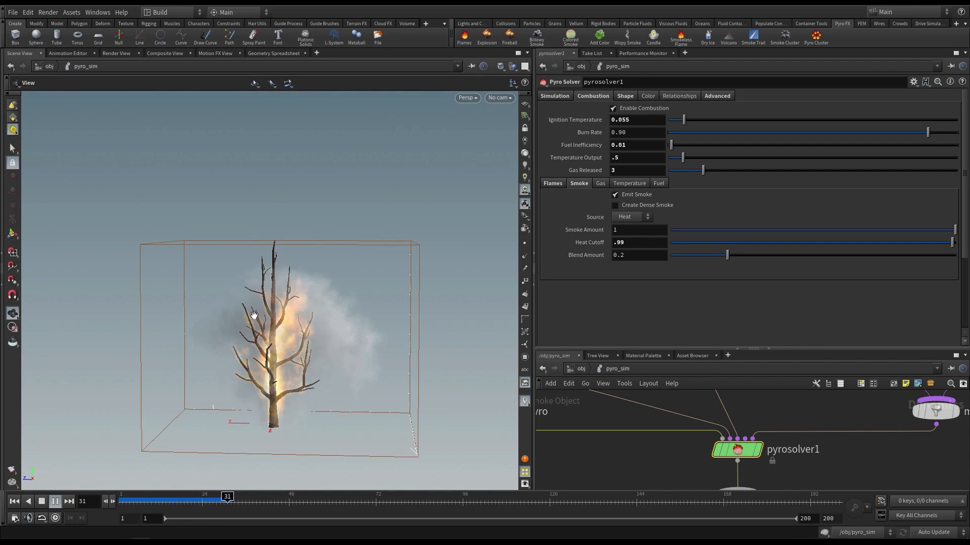
left_click(14, 501)
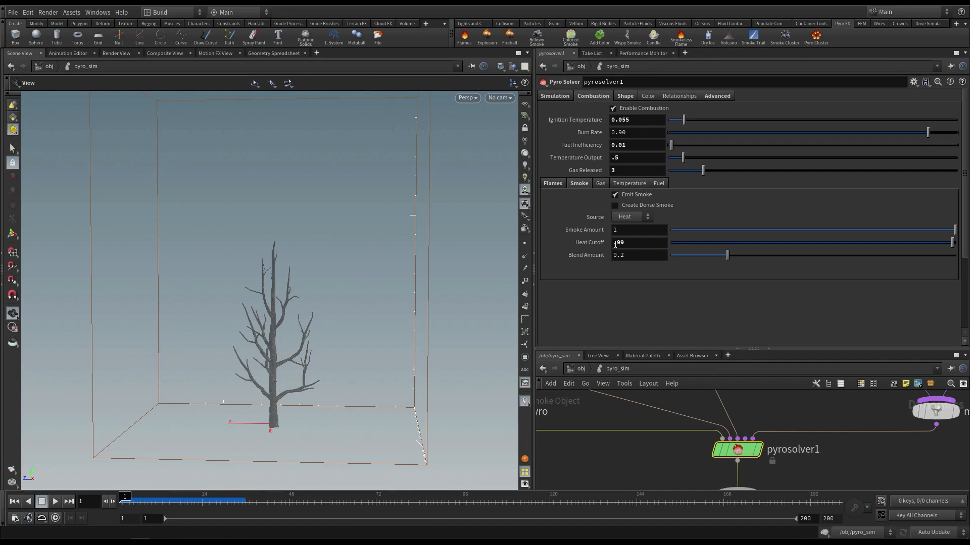
Try a smoke Heat Cutoff of .001, play the simulation and return to the first frame
double_click(635, 242)
key("Return")
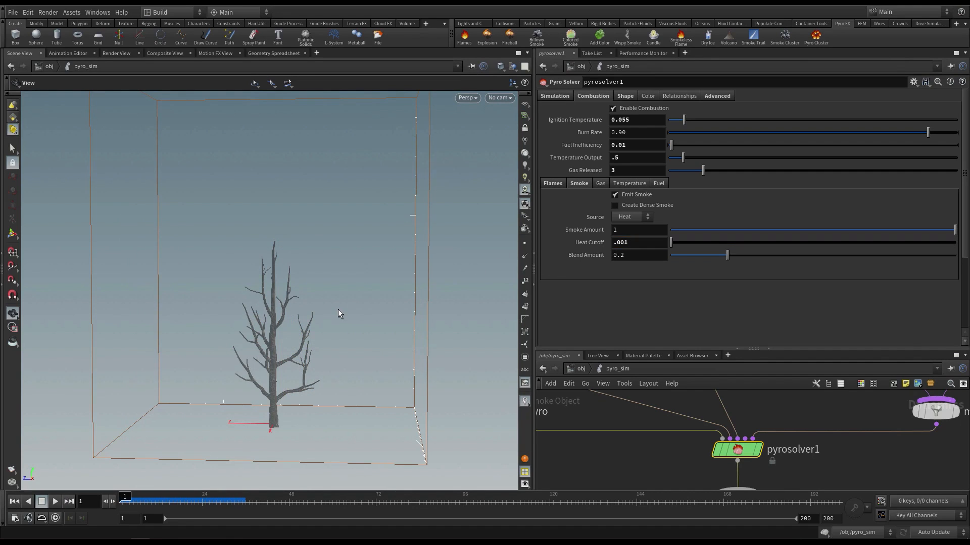
key("Up")
key("Up")
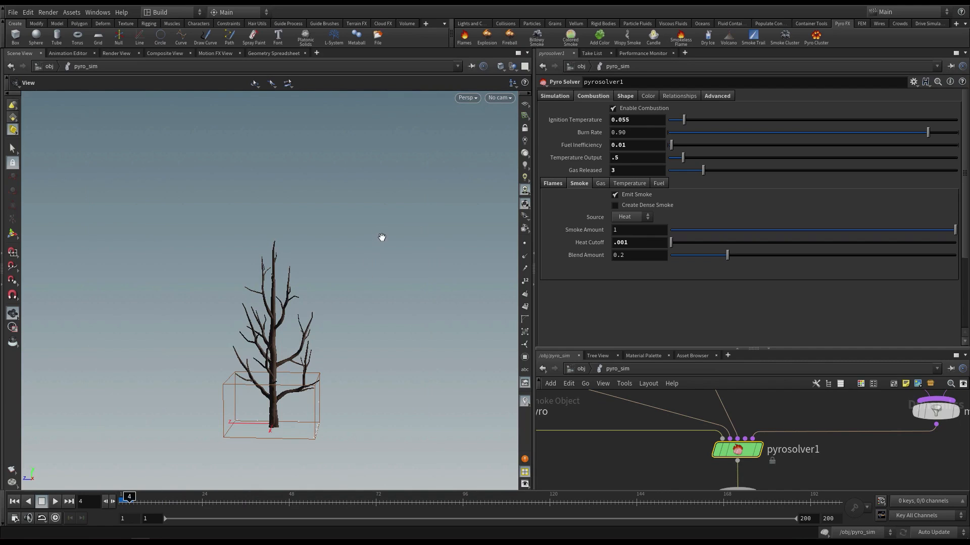
key("Up")
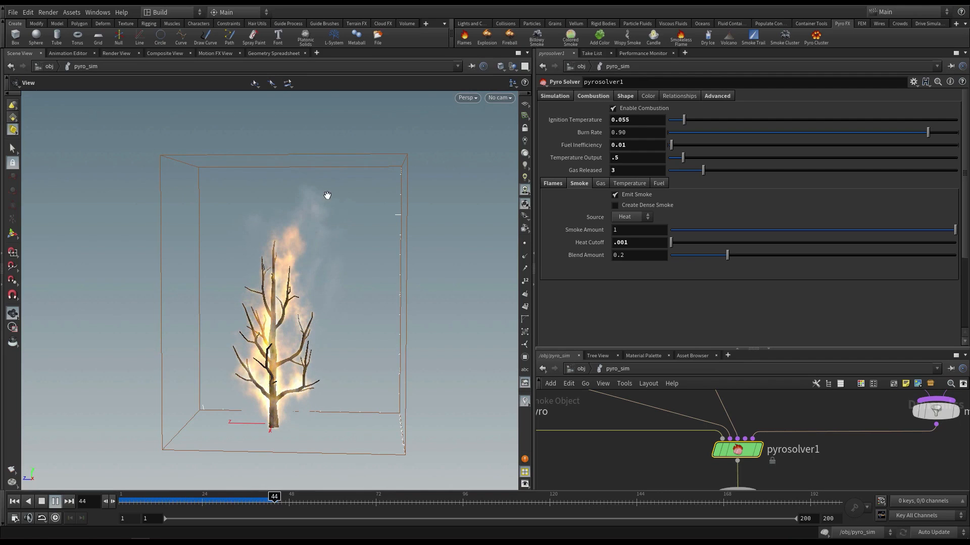
key("Escape")
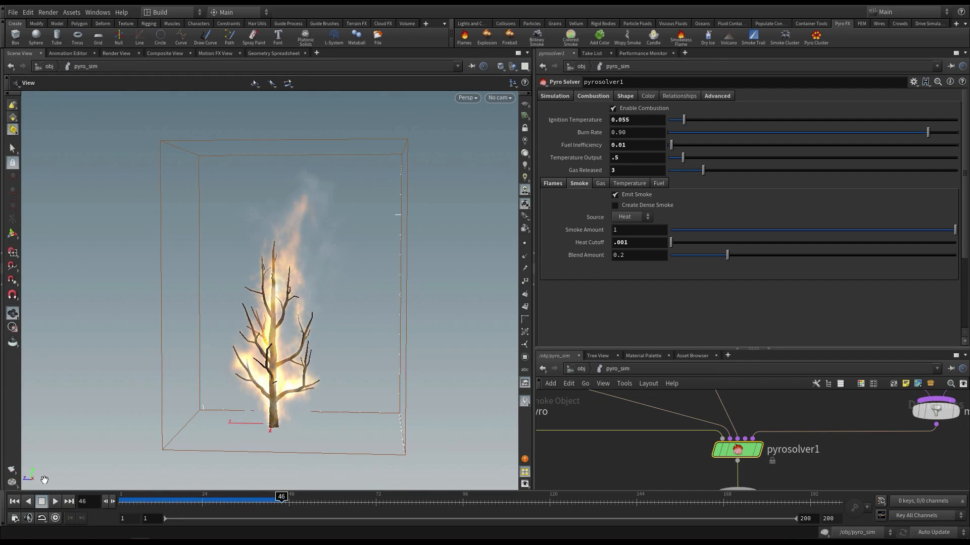
left_click(15, 502)
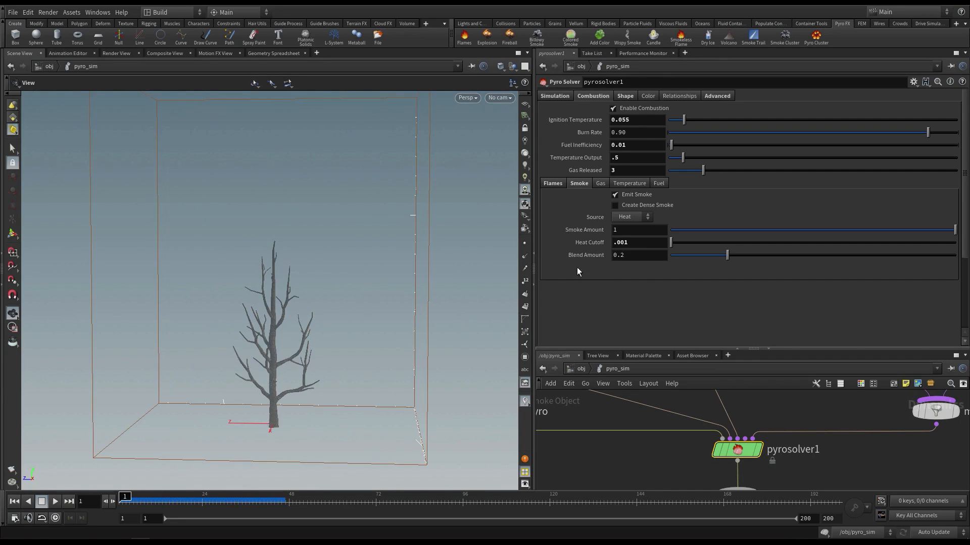
Set the Heat Cutoff to .01 and the Smoke Amount to 3, and play the simulation
left_click(623, 243)
key("BackSpace")
key("Return")
type("3")
key("Return")
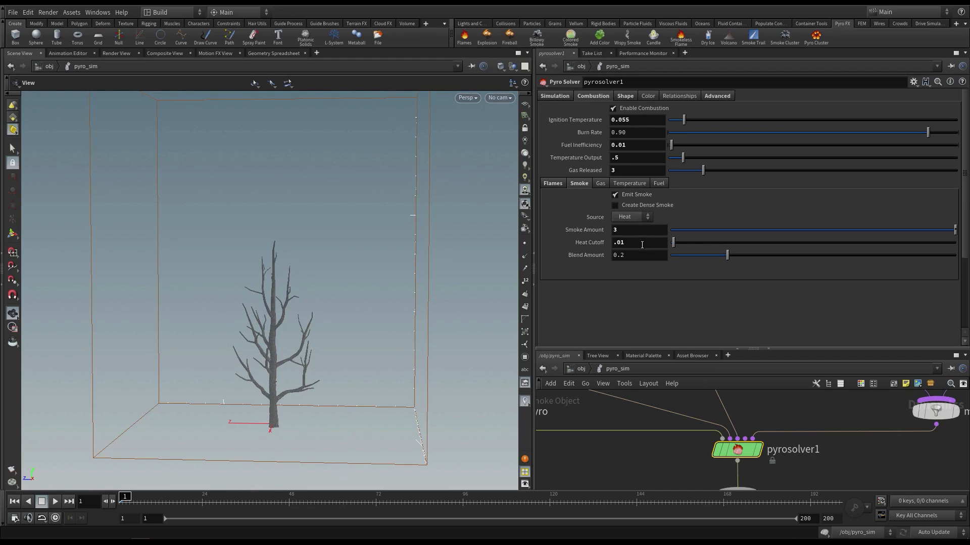
left_click(638, 228)
left_click(669, 210)
key("Up")
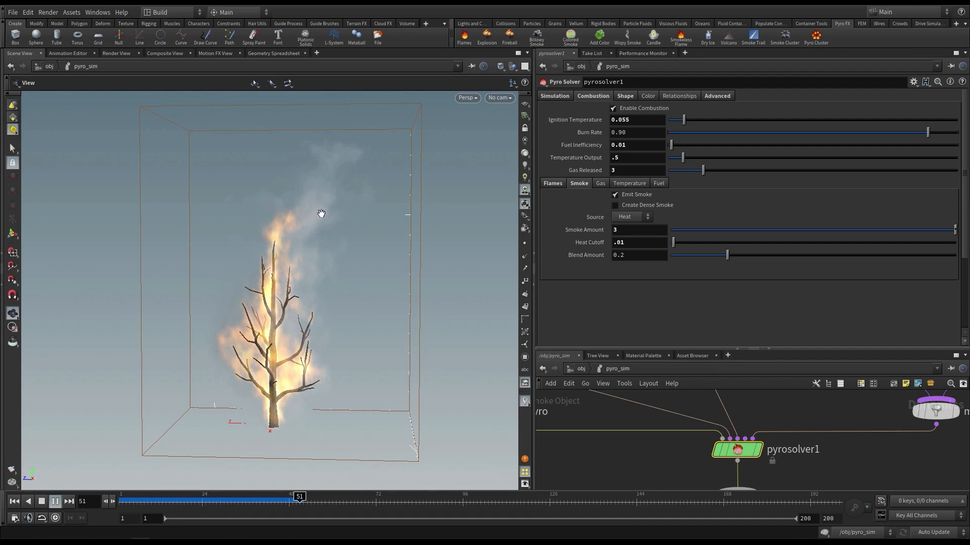
Replay the simulation from another view angle, and show the shape settings of pyrosolver1 at the first frame
key("Escape")
mouse_move(361, 211)
left_mouse_down()
mouse_move(461, 208)
mouse_move(376, 218)
left_mouse_up()
left_click(148, 500)
left_click(55, 502)
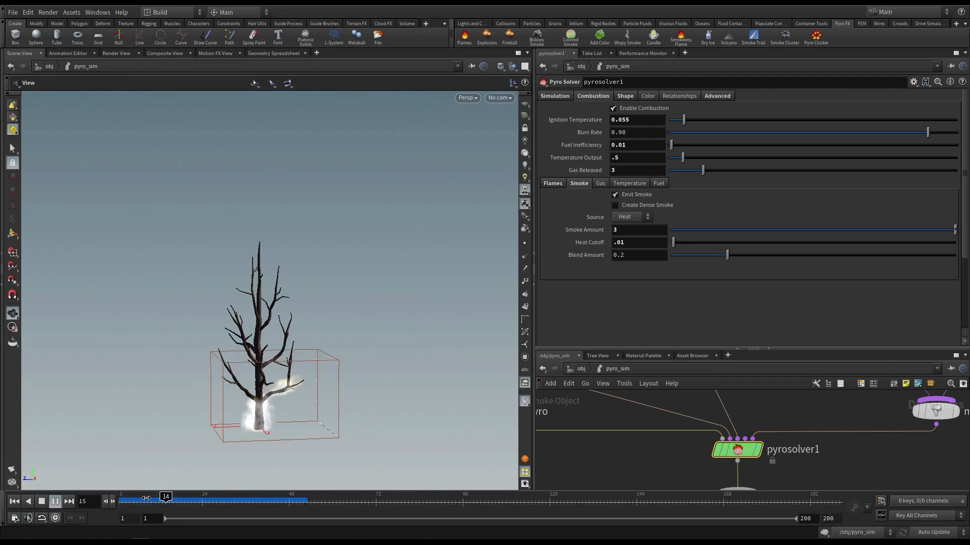
left_click(10, 504)
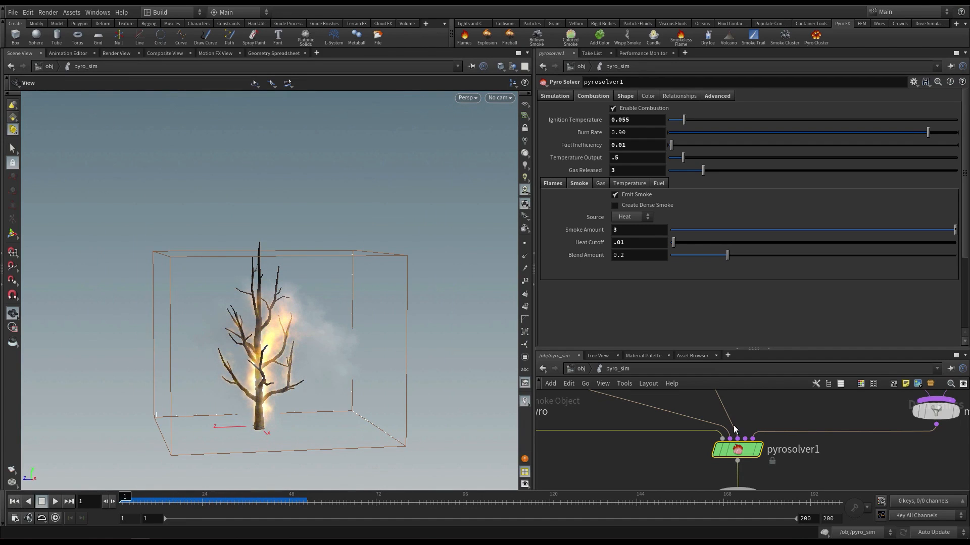
left_click(550, 97)
left_click(625, 96)
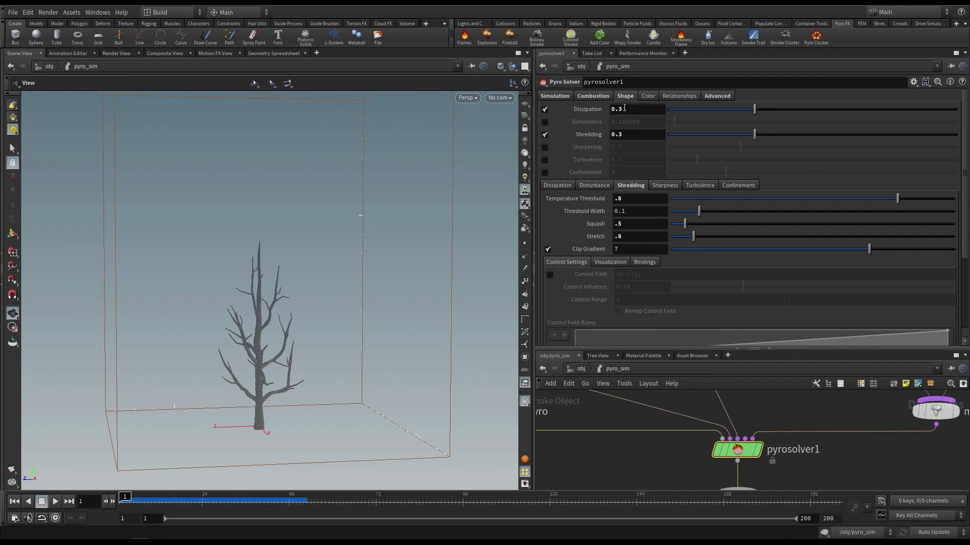
Create a viewport flipbook of the simulation, play it back in MPlay and close MPlay
left_click(12, 470)
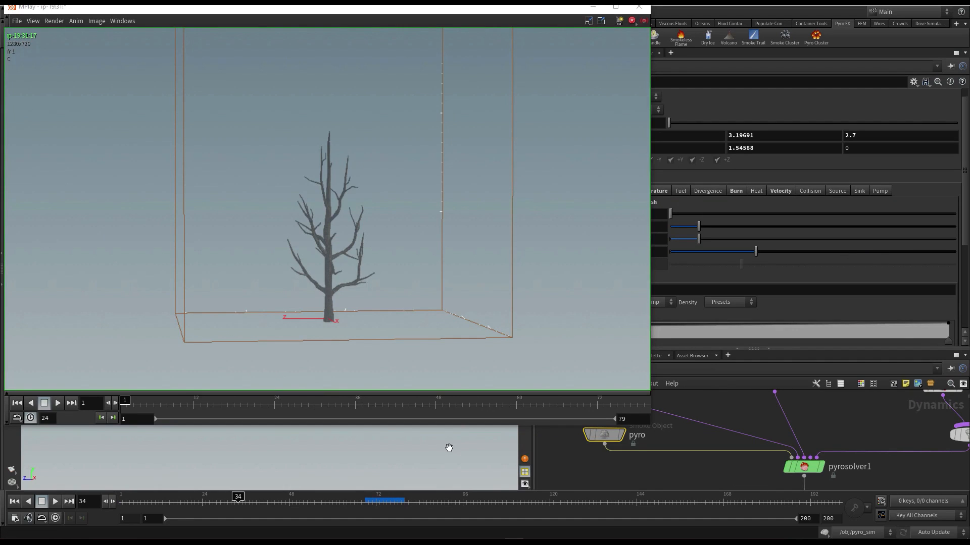
left_click(58, 403)
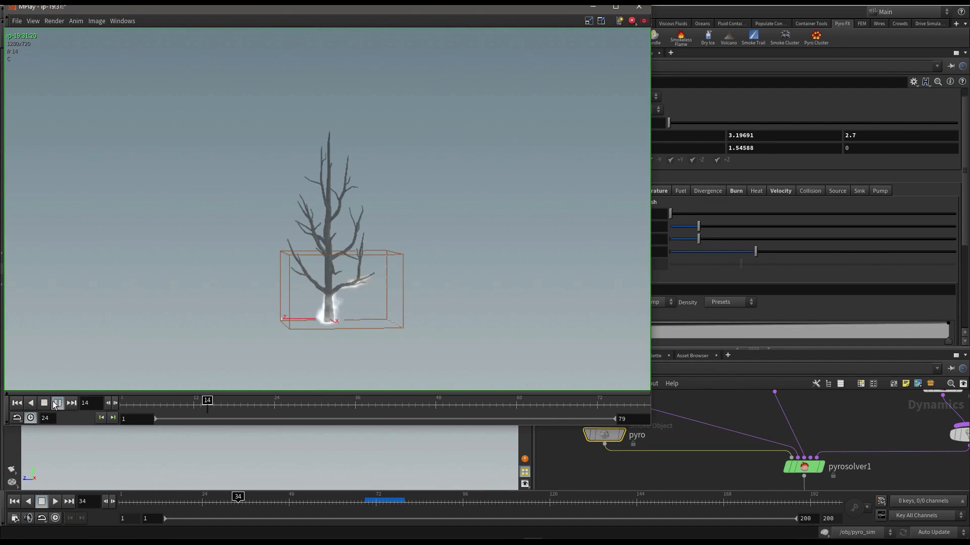
left_click_drag(289, 20, 307, 25)
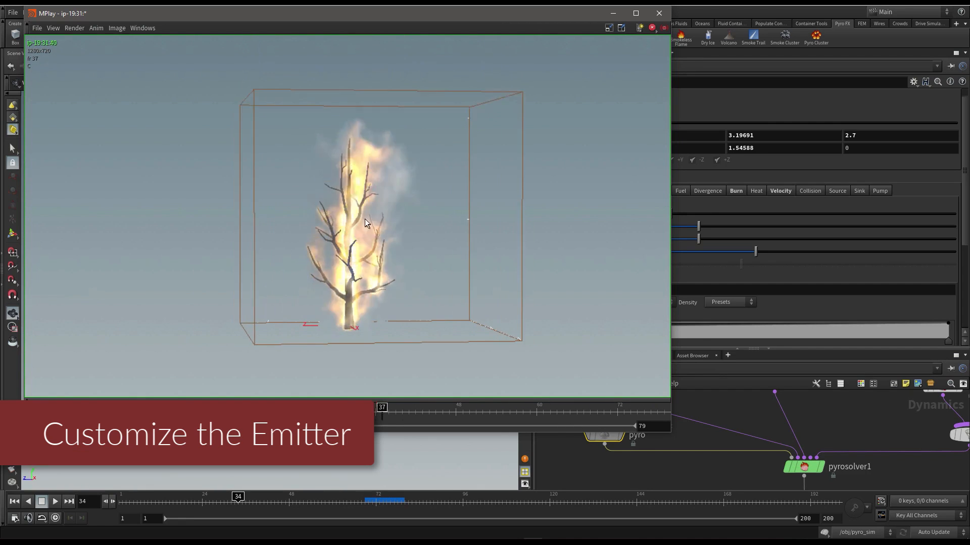
left_click(659, 13)
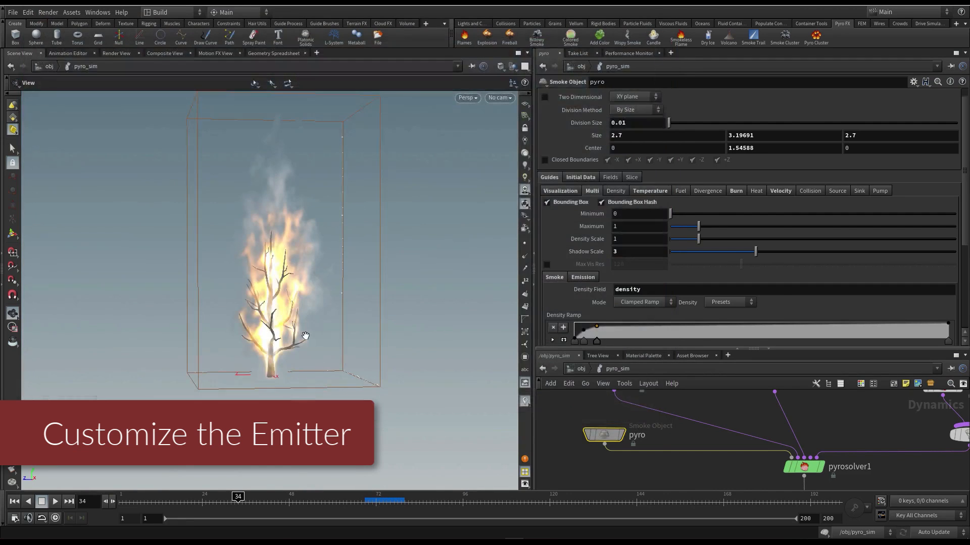
Return to the first frame and go from the pyro_sim network into the Tree geometry network
left_click(14, 501)
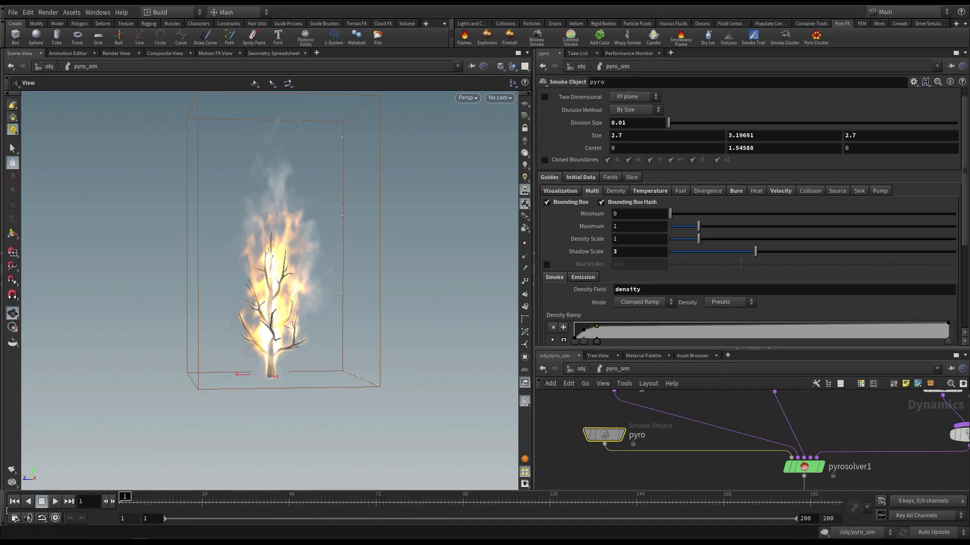
left_click_drag(591, 350, 588, 299)
middle_click_drag(570, 378, 577, 386)
key("u")
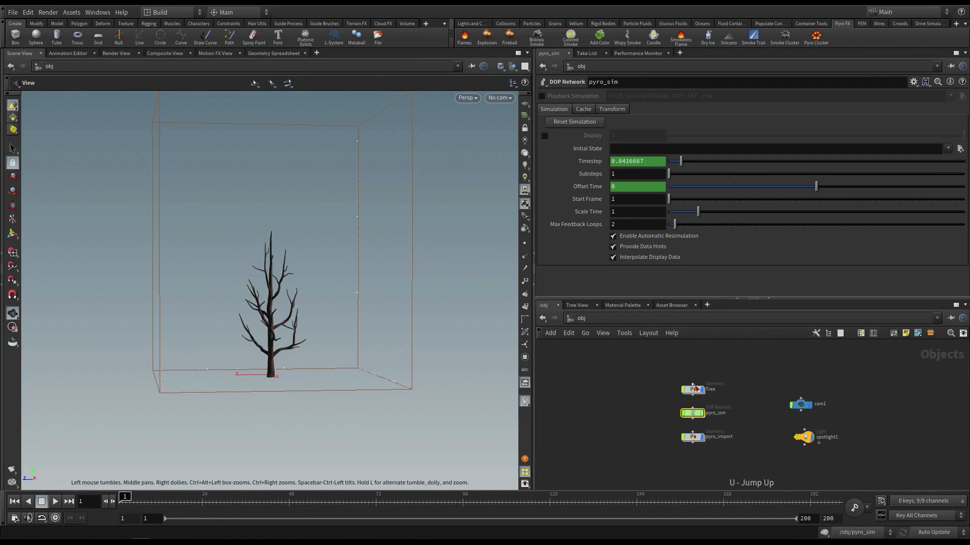
double_click(699, 391)
scroll(622, 350, "up", 3)
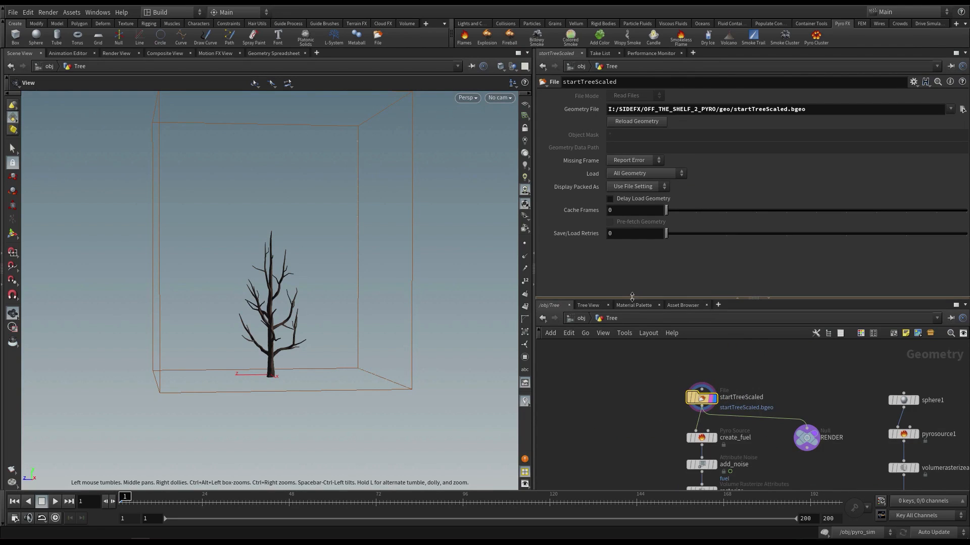
Select and display the create_fuel pyro source, and examine its points on the tree up close
left_click_drag(657, 298, 657, 220)
left_click(722, 397)
left_click(713, 401)
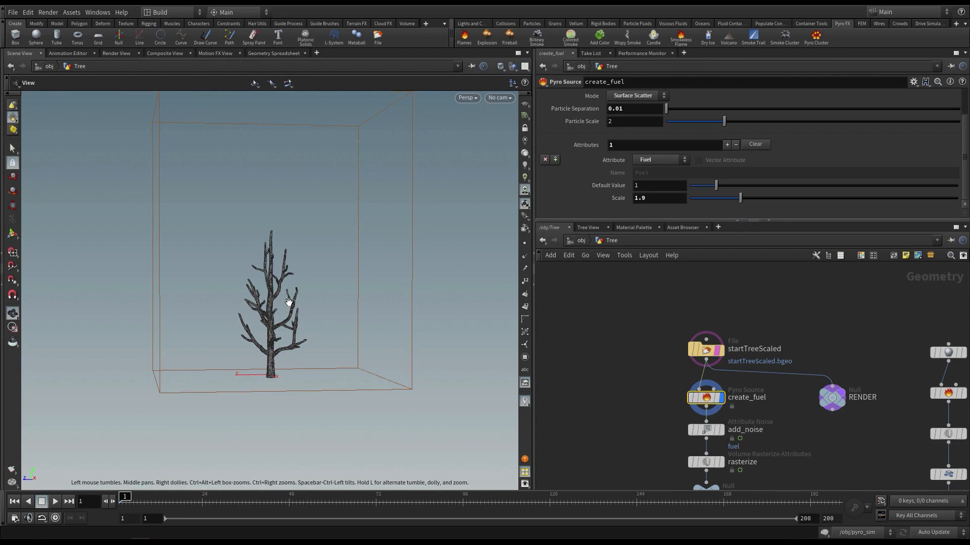
right_click_drag(343, 339, 425, 330)
middle_click_drag(389, 331, 447, 354)
middle_click(710, 400)
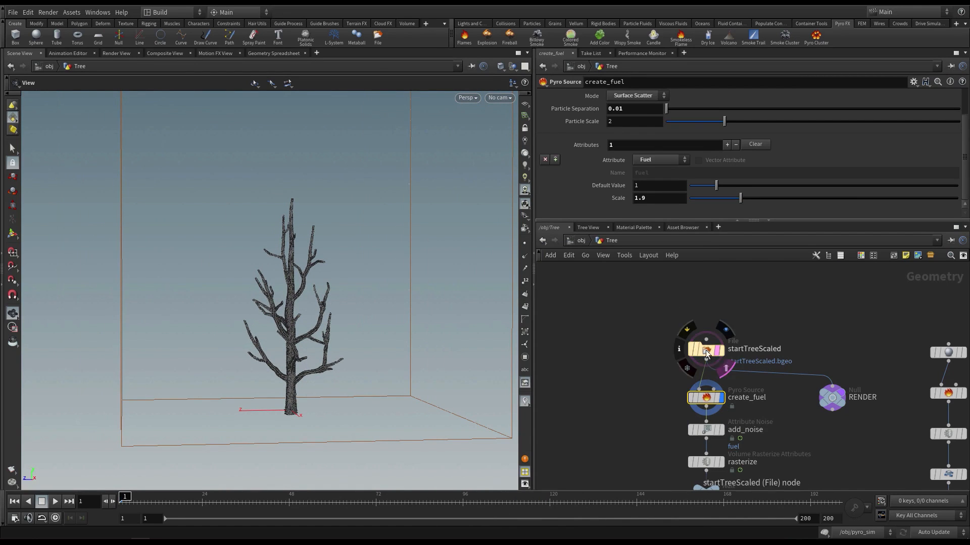
Add a Scatter node fed by startTreeScaled and display it, with the tree's template display turned off
left_click_drag(706, 348, 706, 323)
key("Tab")
type("sc")
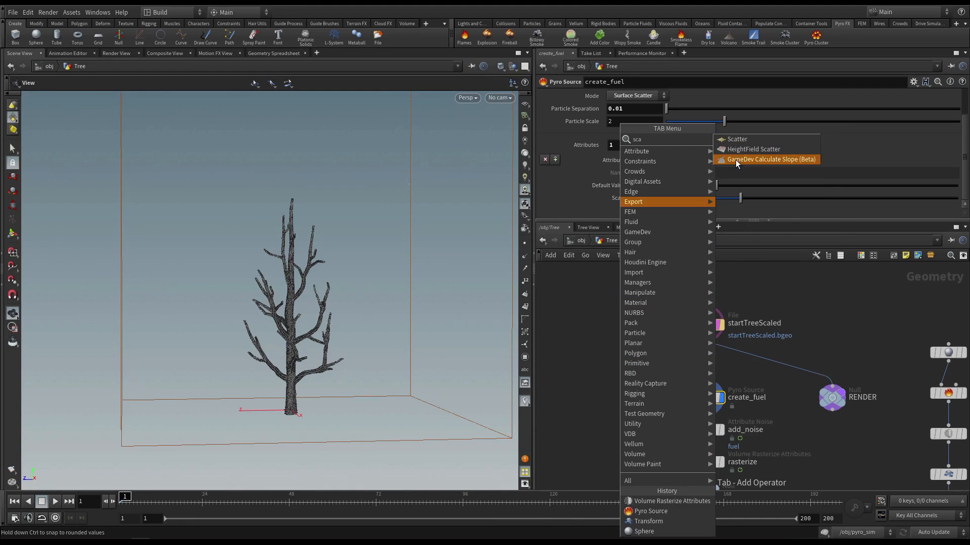
left_click(746, 139)
left_click(602, 387)
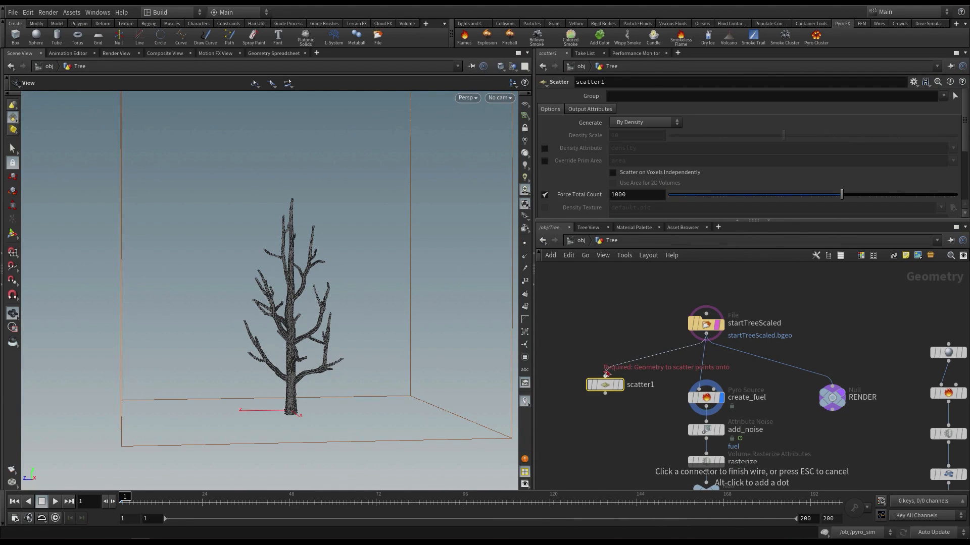
left_click(620, 385)
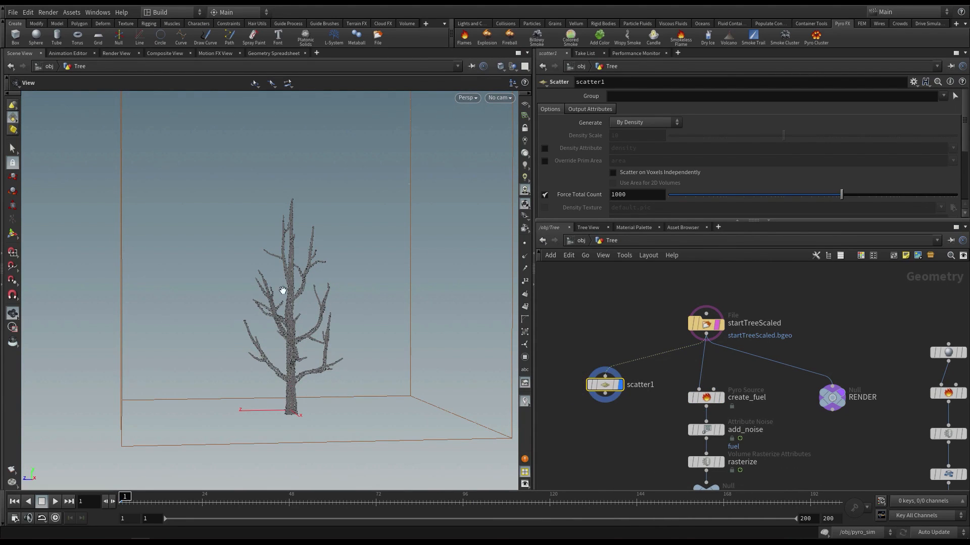
scroll(291, 326, "up", 3)
left_click(616, 386)
left_click(616, 386)
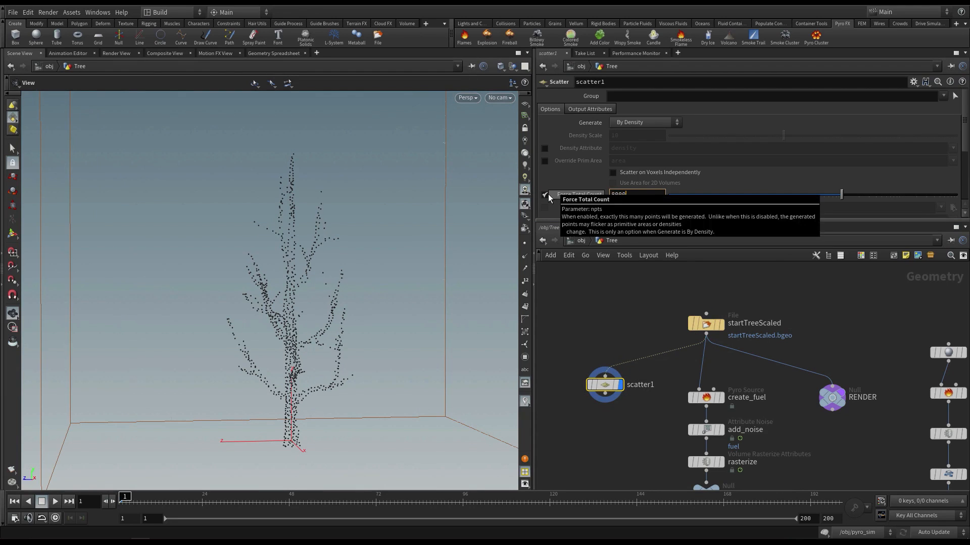
Set the Force Total Count of scatter1 to 8000 and disable Relax Iterations
type("8000")
key("Return")
scroll(559, 207, "down", 4)
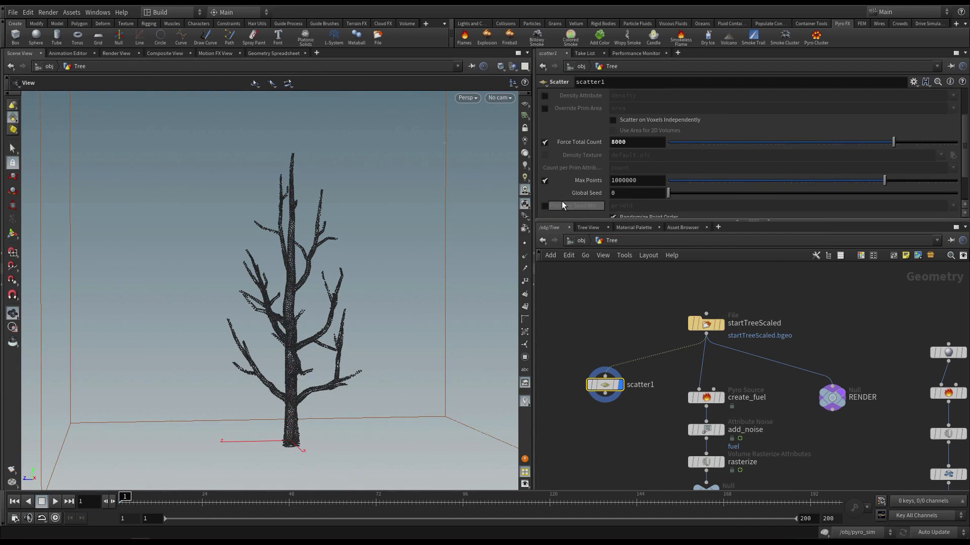
left_click(544, 190)
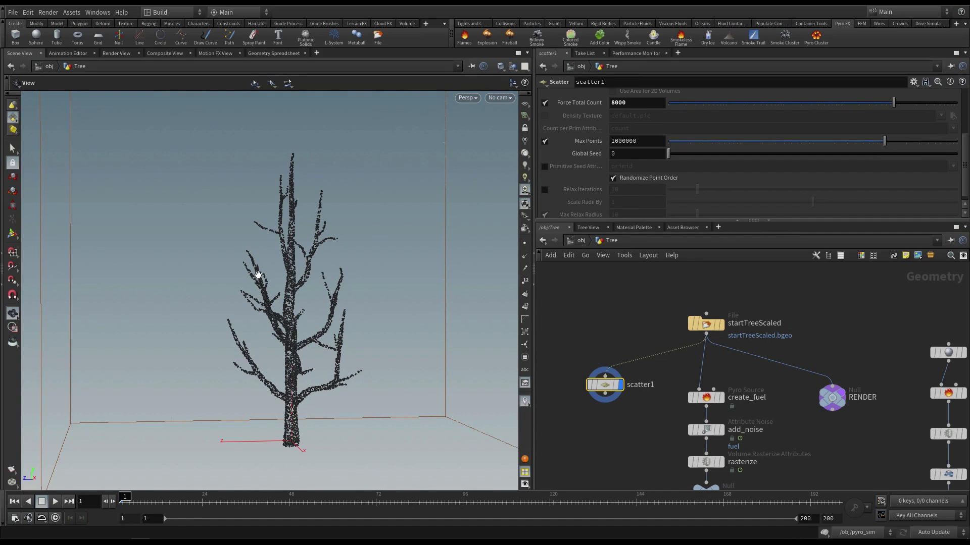
Space out scatter1 and startTreeScaled, and enable the Density Attribute of scatter1 with the attribute density
left_click_drag(603, 385, 603, 393)
left_click_drag(719, 327, 719, 320)
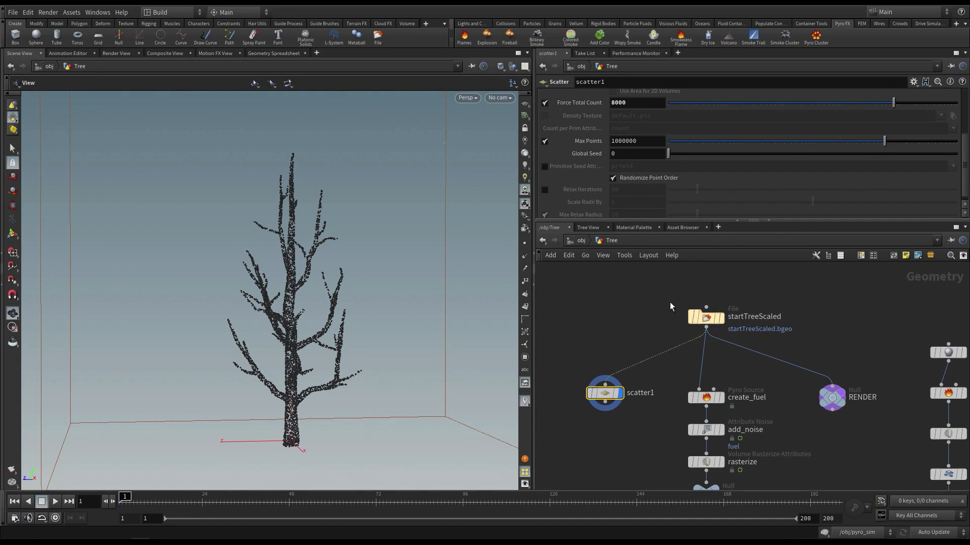
scroll(608, 187, "up", 4)
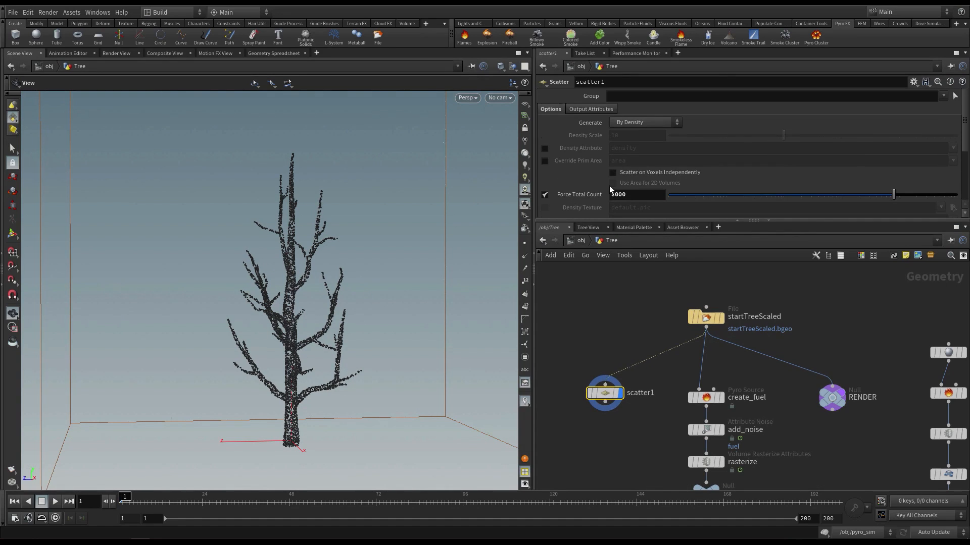
left_click(544, 148)
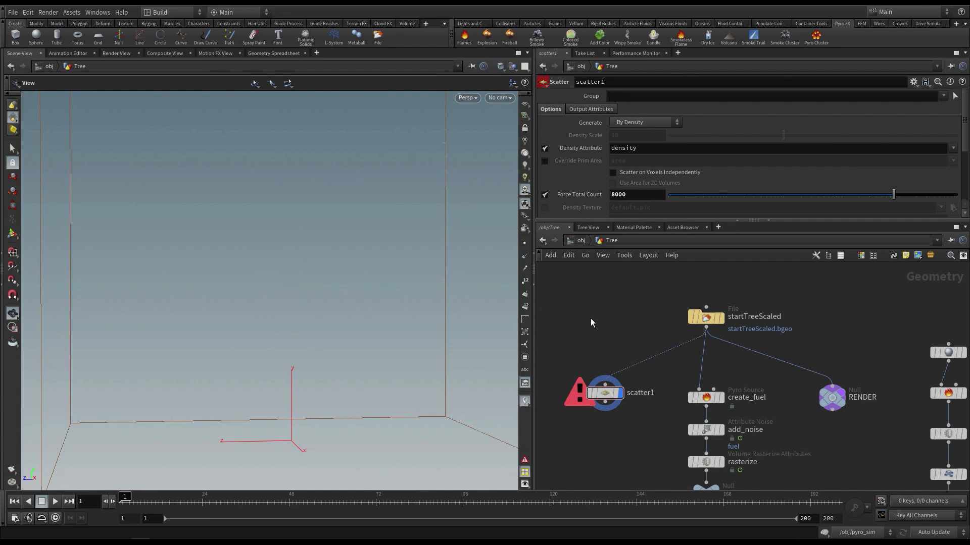
Add a Paint node, insert it between startTreeScaled and scatter1, and display it
key("Tab")
type("paint")
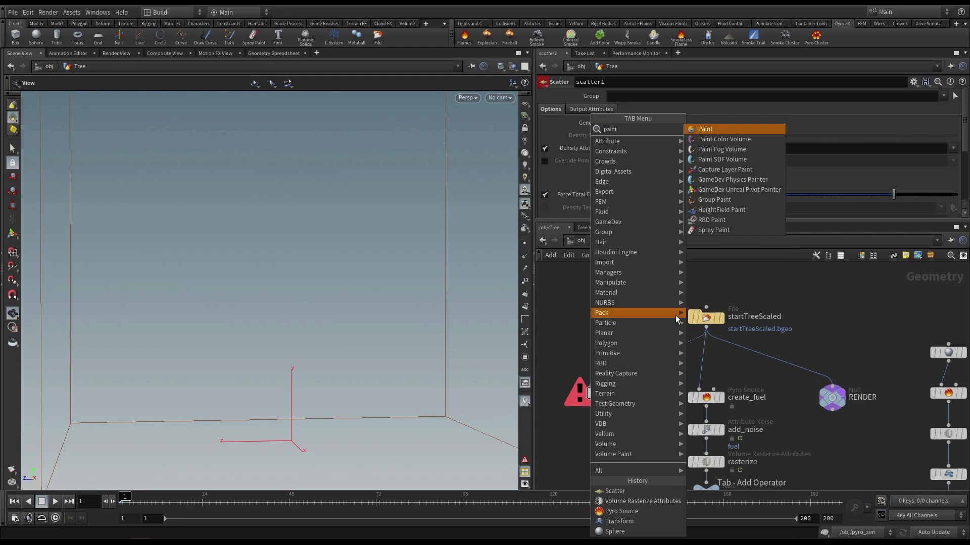
left_click(729, 130)
left_click(626, 295)
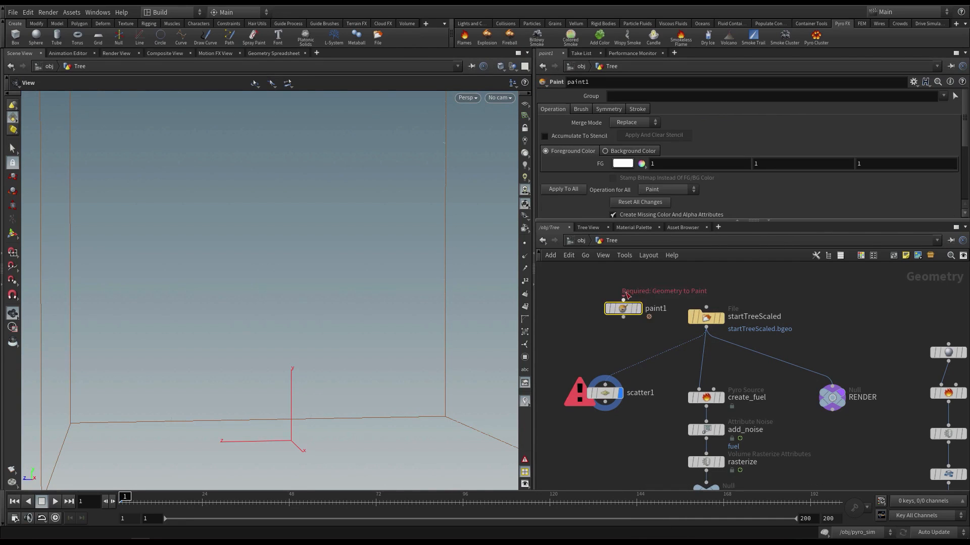
mouse_move(623, 309)
left_mouse_down()
mouse_move(640, 357)
mouse_move(632, 348)
mouse_move(620, 357)
left_mouse_up()
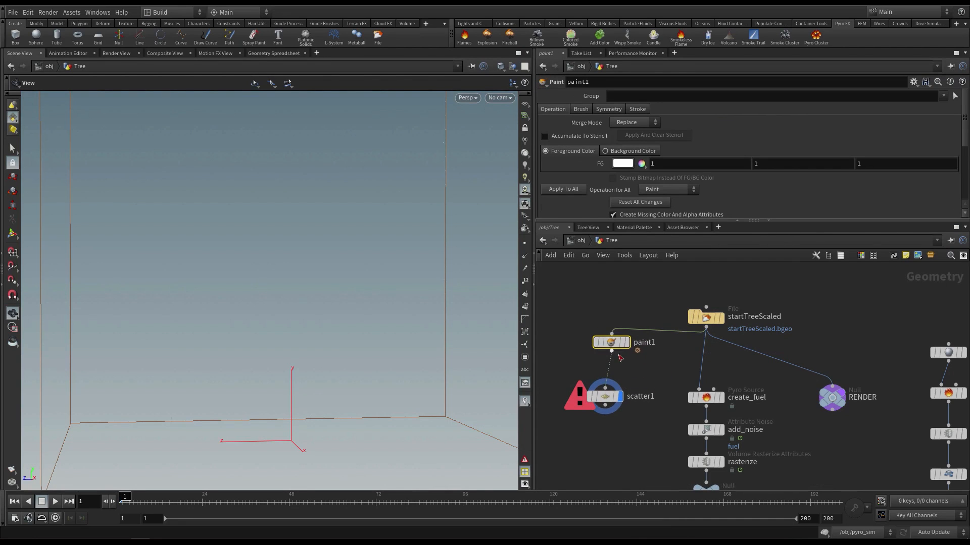
left_click(627, 343)
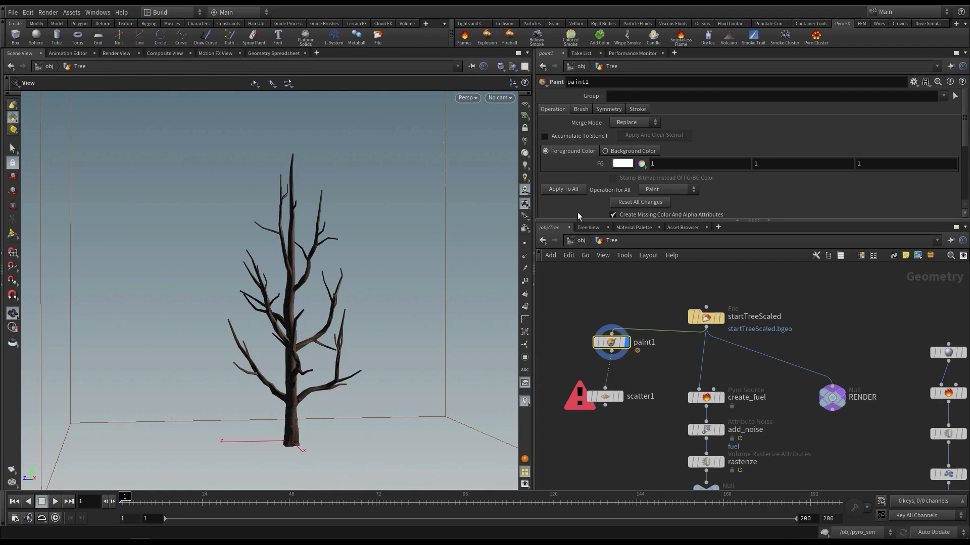
Enable Override Color on paint1 with the attribute density
left_click_drag(578, 221, 578, 289)
scroll(574, 242, "down", 1)
left_click(545, 211)
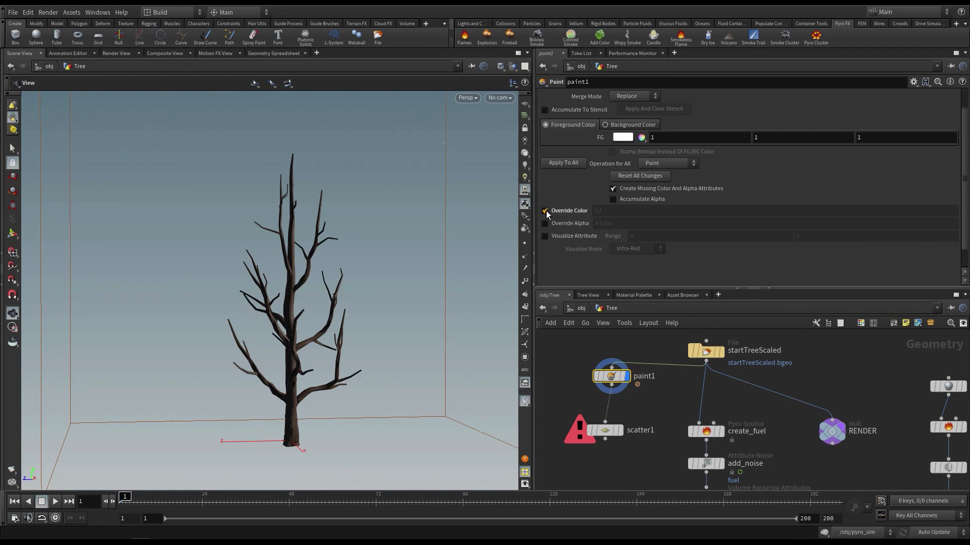
left_click_drag(604, 211, 583, 208)
type("density")
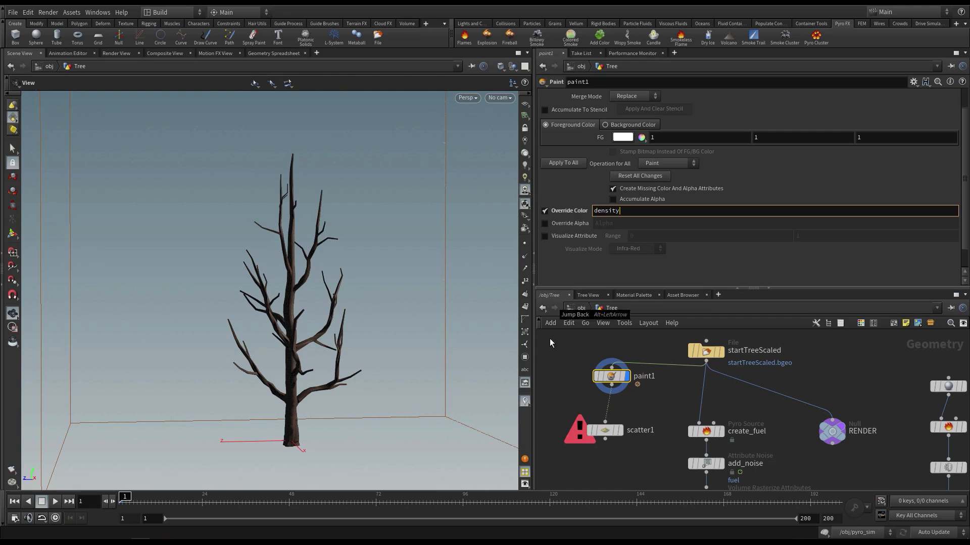
key("Return")
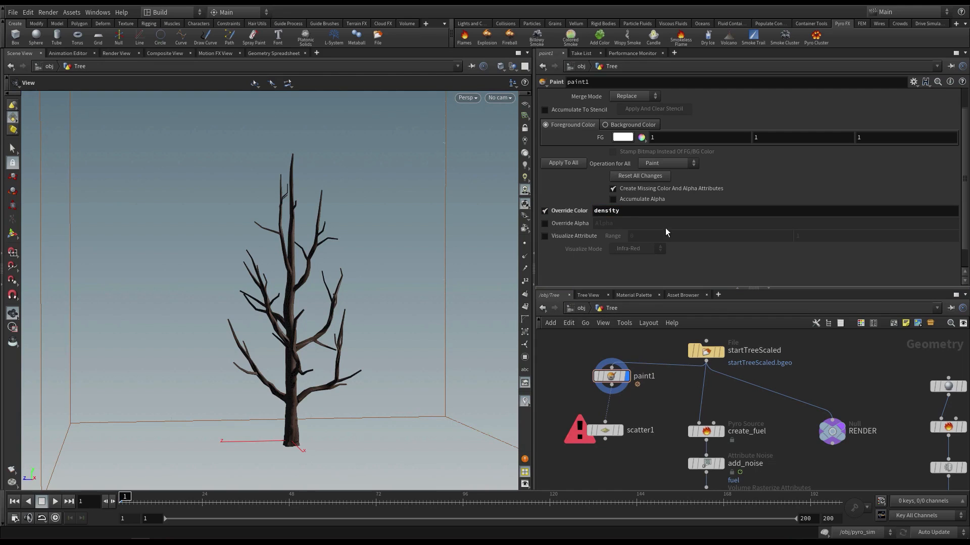
Activate paint1's brush in the viewport and turn on wireframe display for the tree
left_click(603, 376)
key("Return")
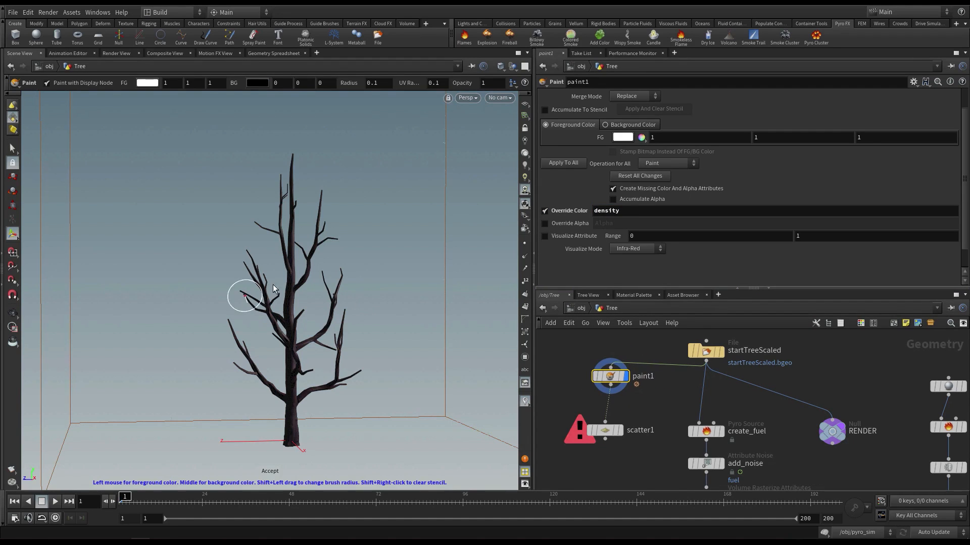
right_click_drag(298, 295, 302, 306, "alt")
left_click_drag(302, 306, 315, 292, "alt")
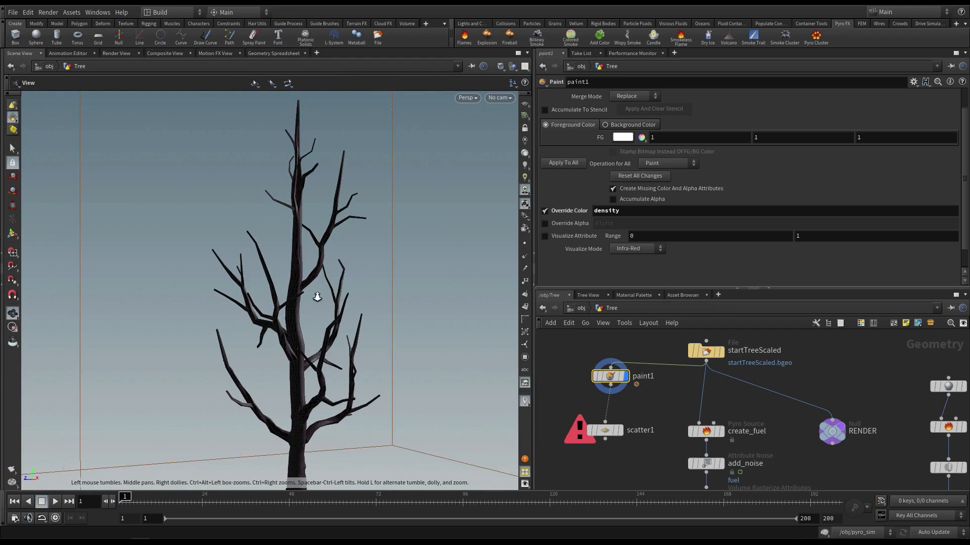
right_click_drag(315, 293, 315, 282, "alt")
left_click_drag(315, 283, 320, 273, "alt")
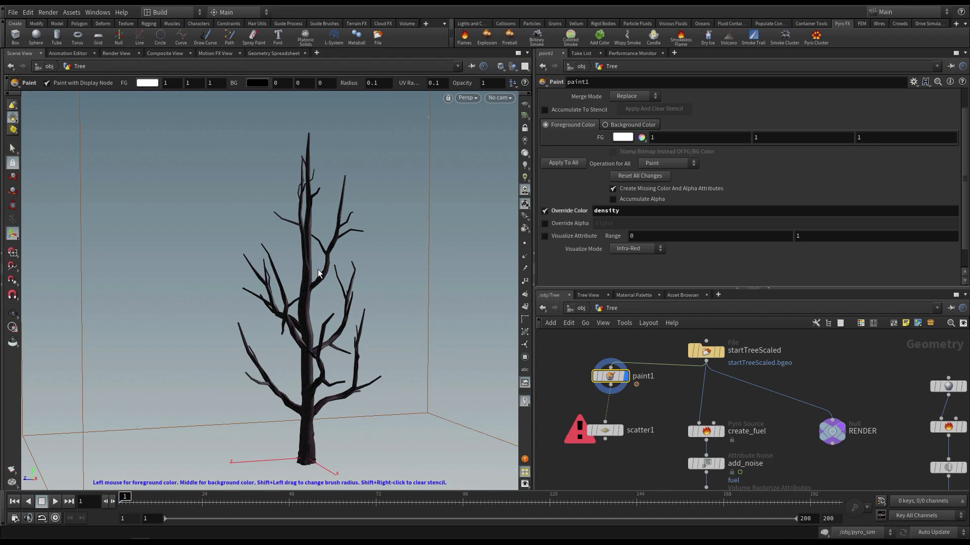
key("shift+w")
Paint density along the middle and upper trunk and nearby branch bases, and display scatter1 to check its points
right_click_drag(344, 264, 327, 266, "alt")
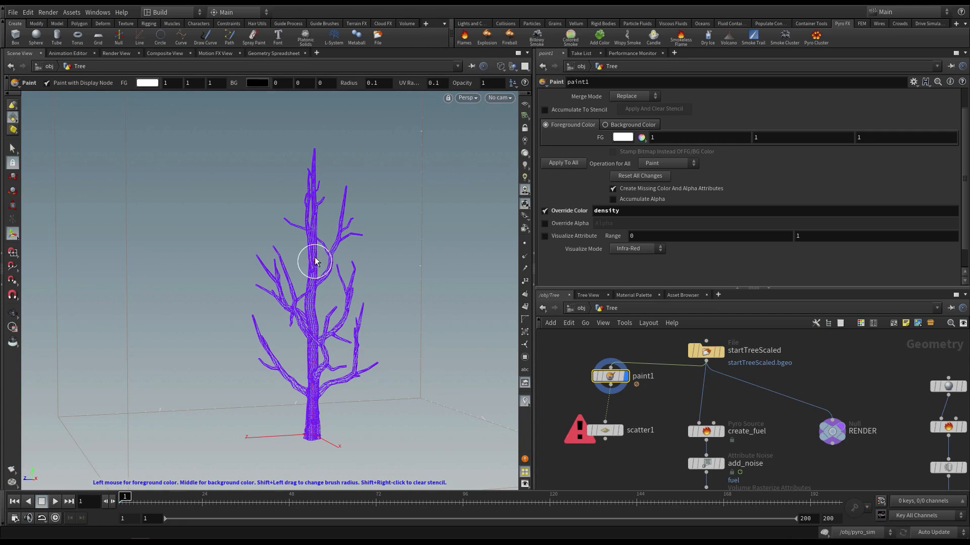
left_click_drag(315, 261, 320, 336)
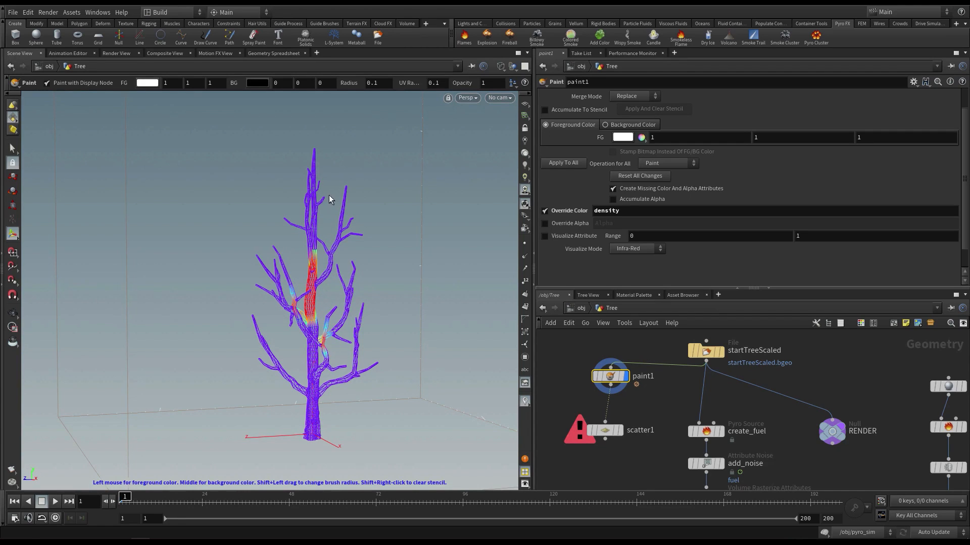
left_click_drag(310, 212, 312, 255)
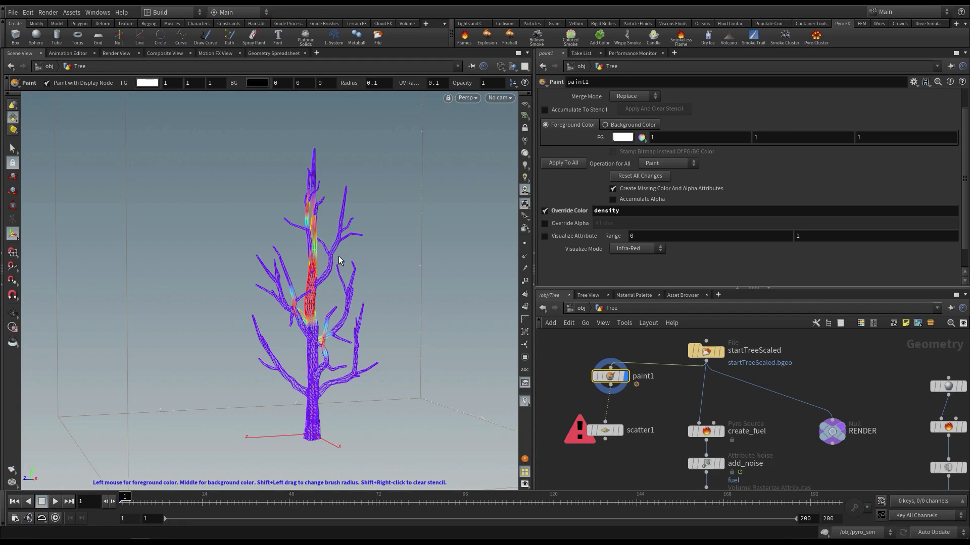
left_click(620, 430)
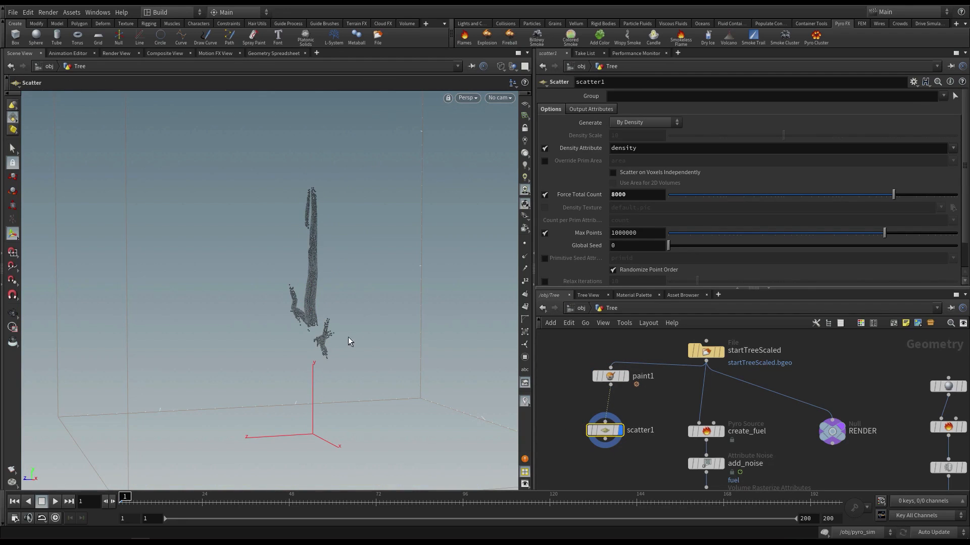
Extend the painted density down the trunk in paint1, and inspect scatter1's updated points from another angle
left_click(622, 377)
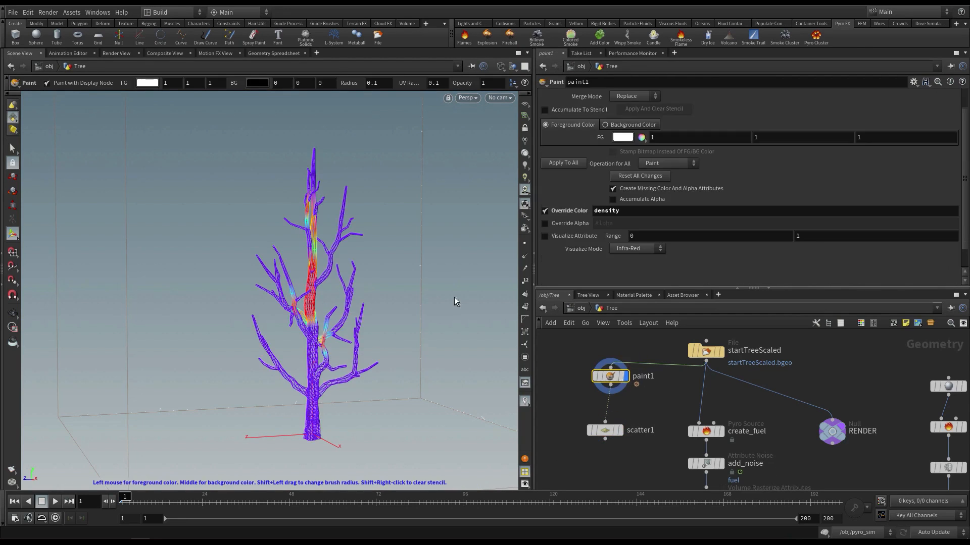
mouse_move(313, 332)
left_mouse_down()
mouse_move(316, 348)
mouse_move(303, 324)
left_mouse_up()
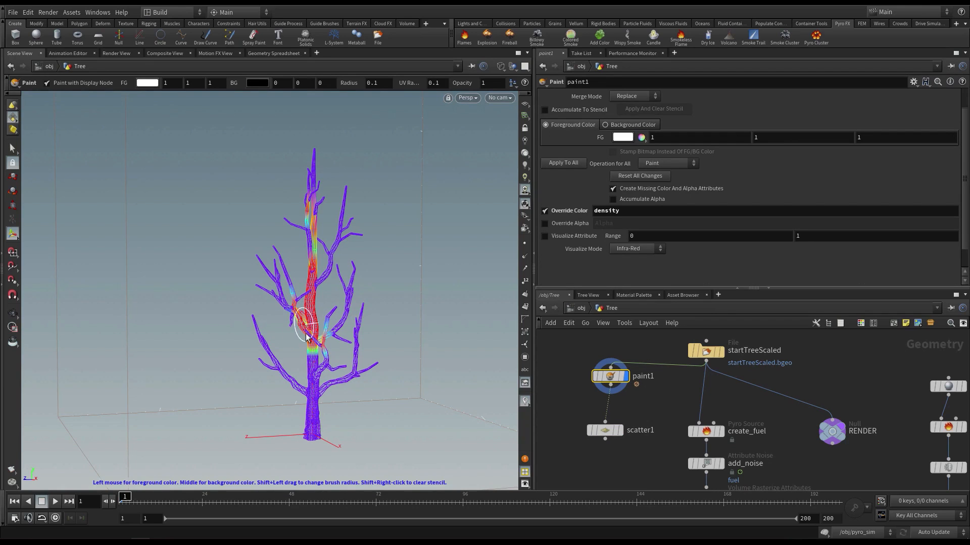
left_click(621, 431)
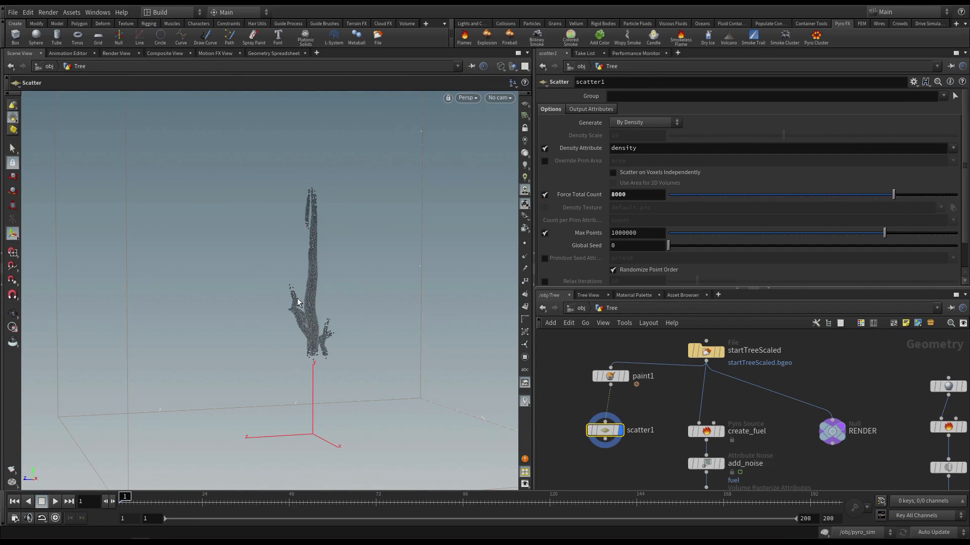
left_click_drag(298, 277, 478, 286)
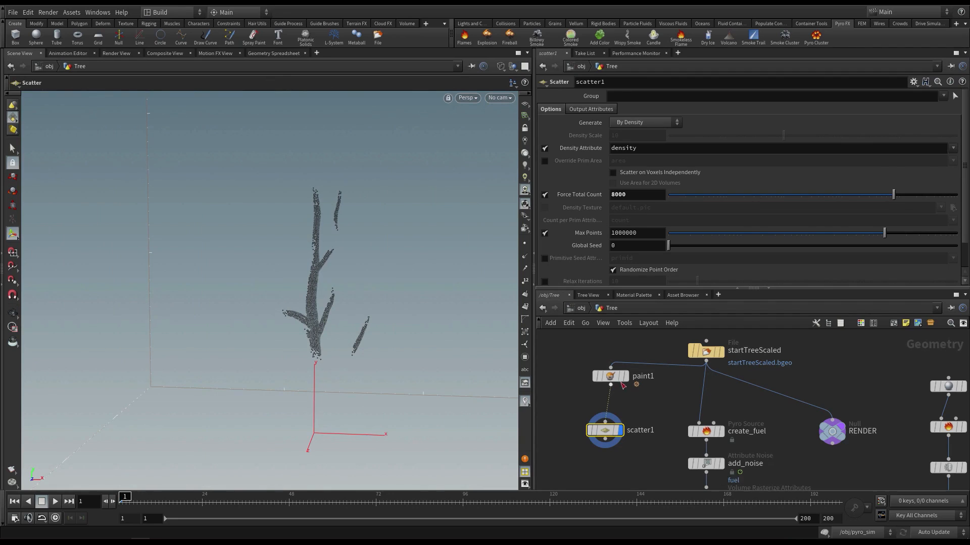
Paint density with paint1 over the lower trunk and the branches on all sides of the tree
left_click(625, 381)
left_click_drag(313, 396, 308, 384)
mouse_move(316, 383)
left_mouse_down("alt")
mouse_move(365, 376)
mouse_move(332, 365)
mouse_move(316, 379)
mouse_move(293, 354)
left_mouse_up("alt")
mouse_move(303, 317)
left_mouse_down()
mouse_move(278, 319)
mouse_move(308, 387)
left_mouse_up()
left_click_drag(347, 218, 295, 350, "alt")
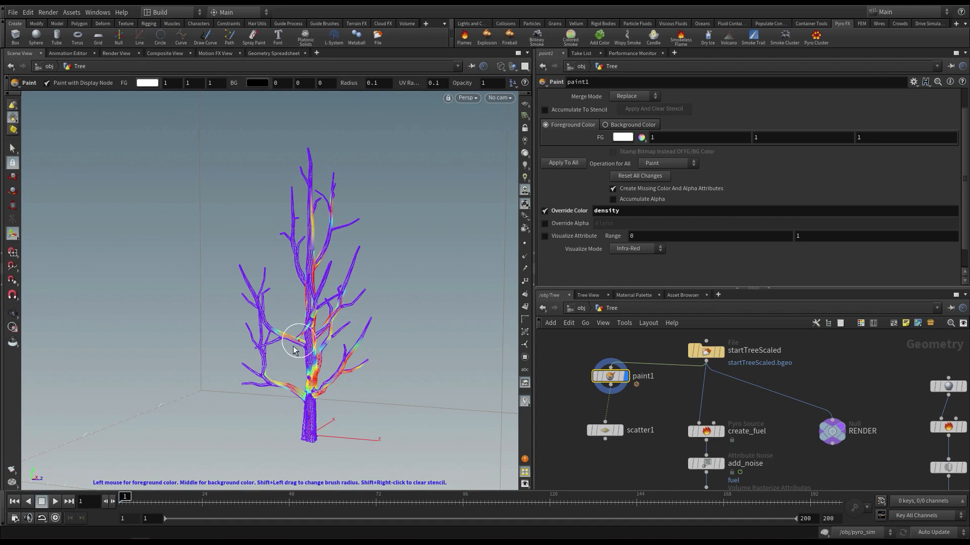
left_click_drag(262, 381, 245, 367)
left_click_drag(263, 329, 323, 330, "alt")
left_click_drag(289, 324, 246, 283)
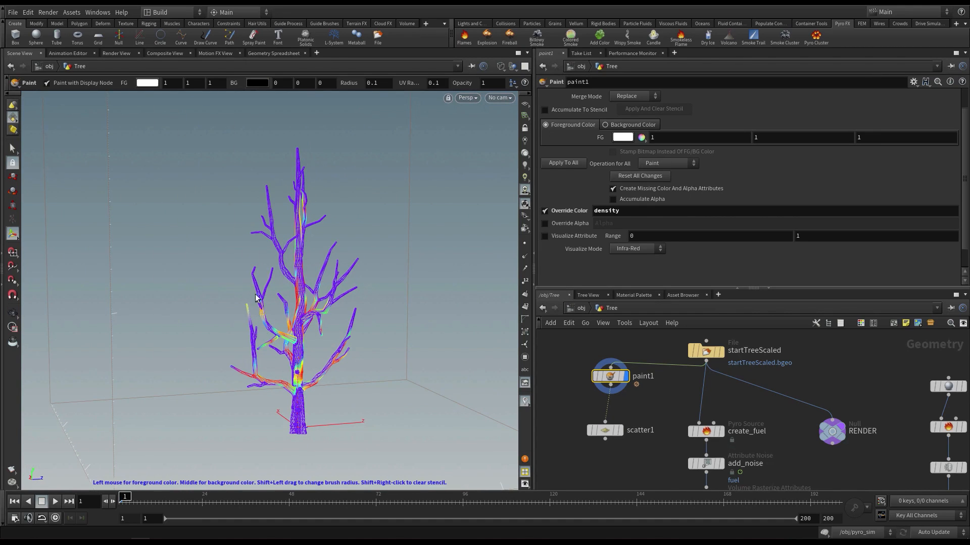
mouse_move(251, 352)
left_mouse_down("alt")
mouse_move(310, 325)
mouse_move(310, 273)
mouse_move(246, 256)
mouse_move(253, 288)
left_mouse_up("alt")
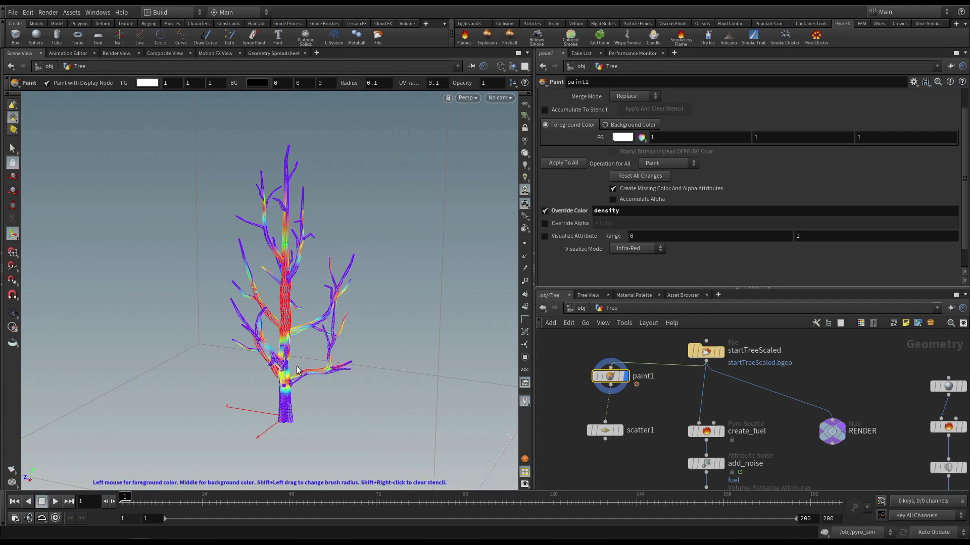
mouse_move(278, 192)
left_mouse_down("alt")
mouse_move(217, 288)
mouse_move(313, 260)
mouse_move(247, 280)
mouse_move(327, 318)
mouse_move(262, 298)
left_mouse_up("alt")
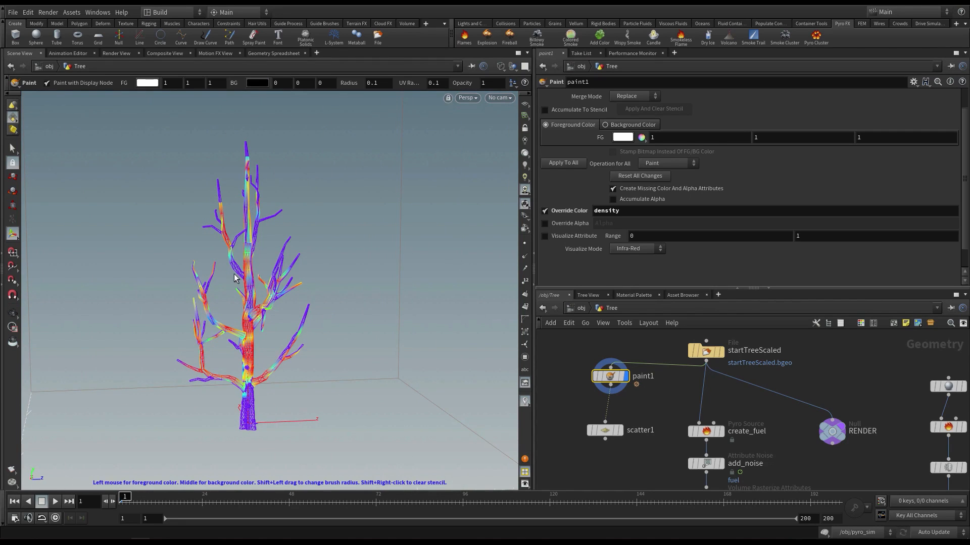
Display scatter1 and examine its point distribution around the tree against the painted density of paint1
left_click(607, 431)
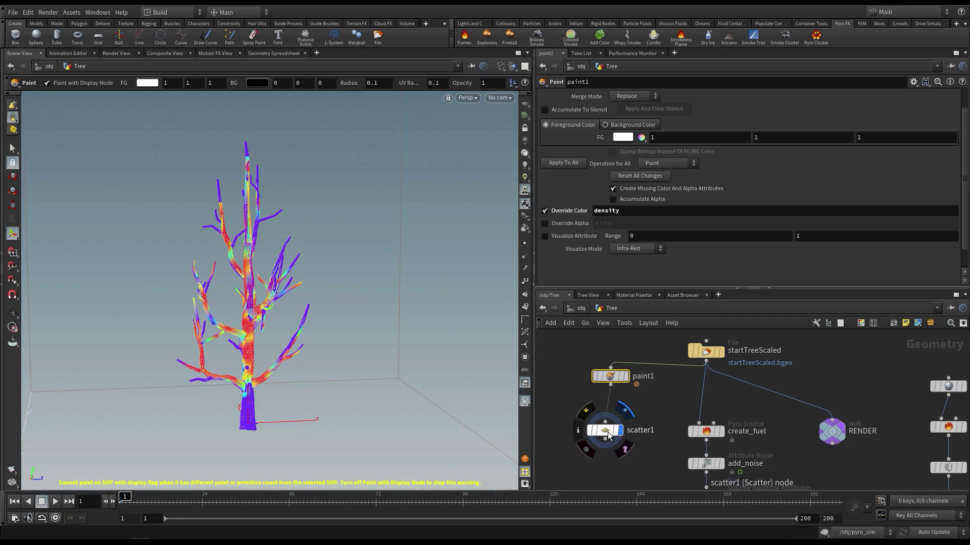
left_click_drag(339, 319, 422, 326, "alt")
left_click(612, 377)
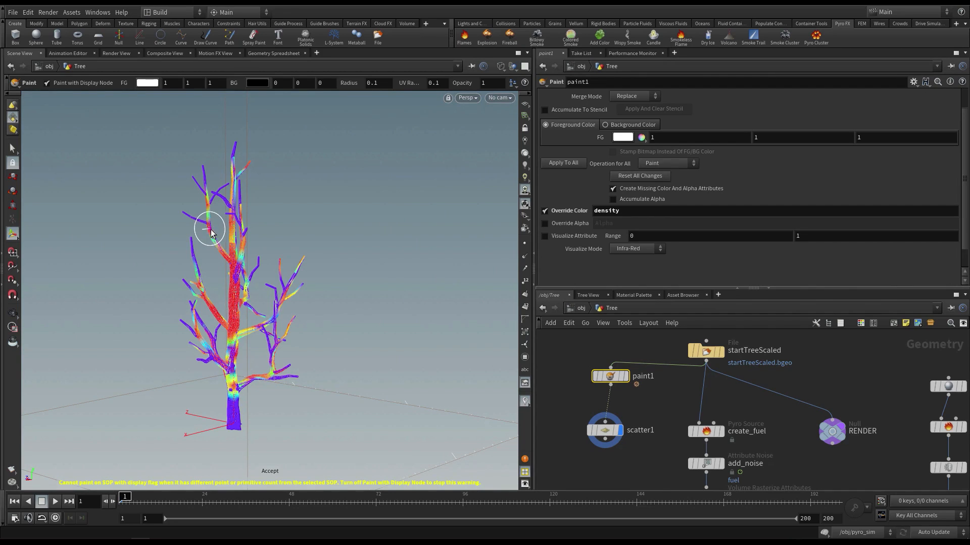
left_click(605, 430)
mouse_move(237, 281)
left_mouse_down()
mouse_move(396, 299)
mouse_move(314, 319)
mouse_move(353, 333)
left_mouse_up()
left_click(612, 378)
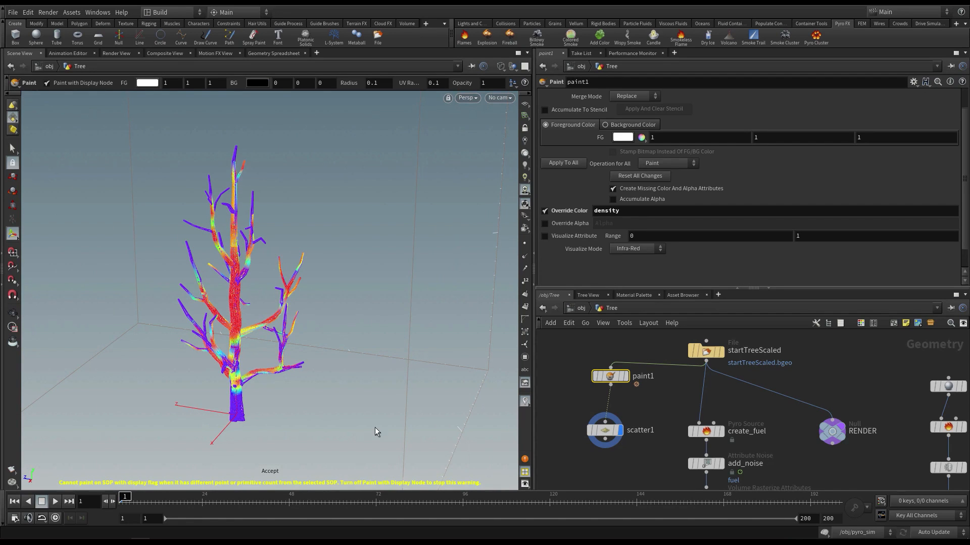
left_click(605, 430)
left_click_drag(279, 319, 318, 357)
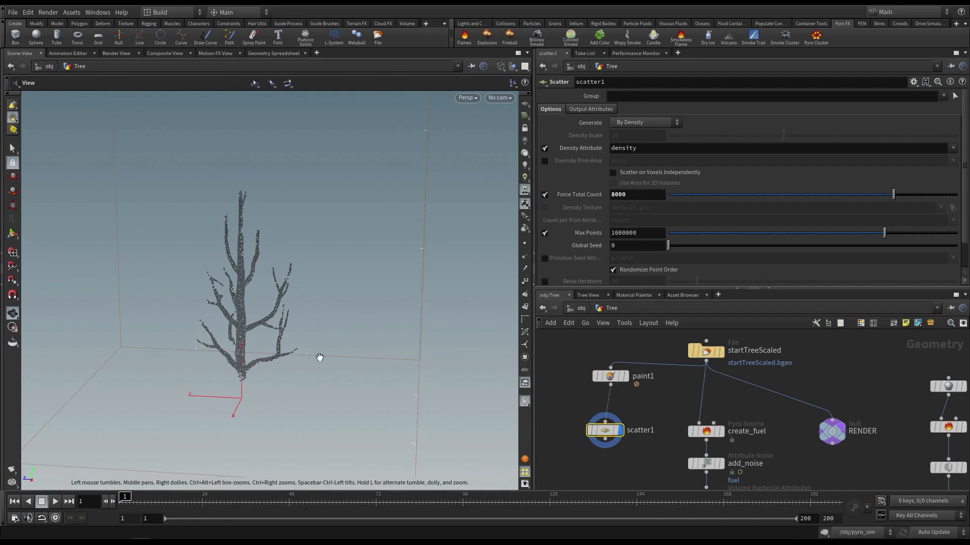
Feed scatter1 into create_fuel, display create_fuel, and set its Mode to Keep Input
left_click(605, 440)
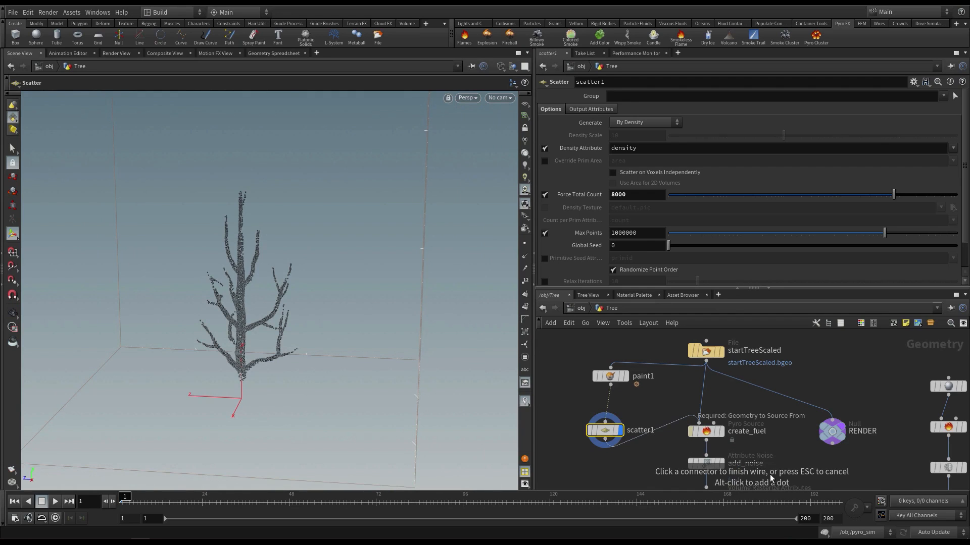
left_click(776, 444)
middle_click_drag(771, 398, 762, 380)
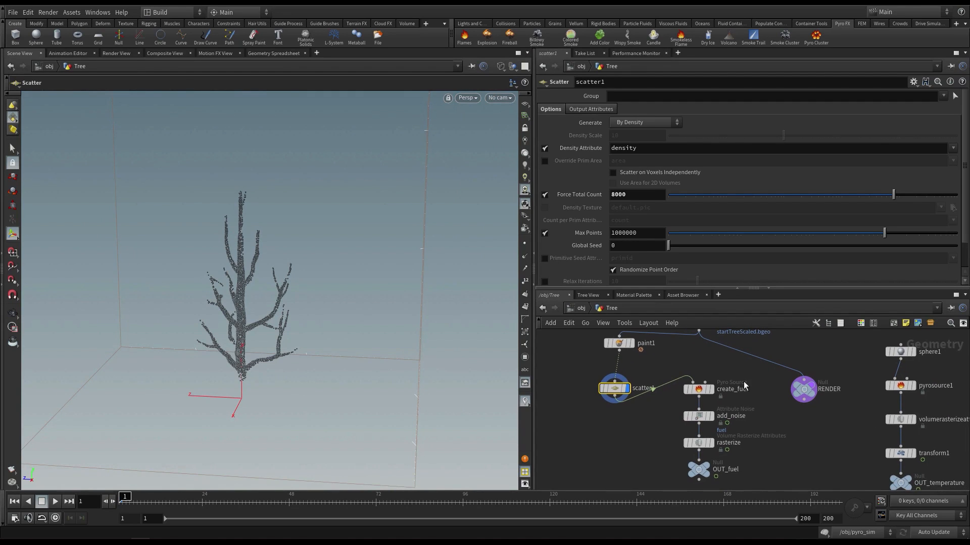
left_click(702, 392)
left_click(711, 390)
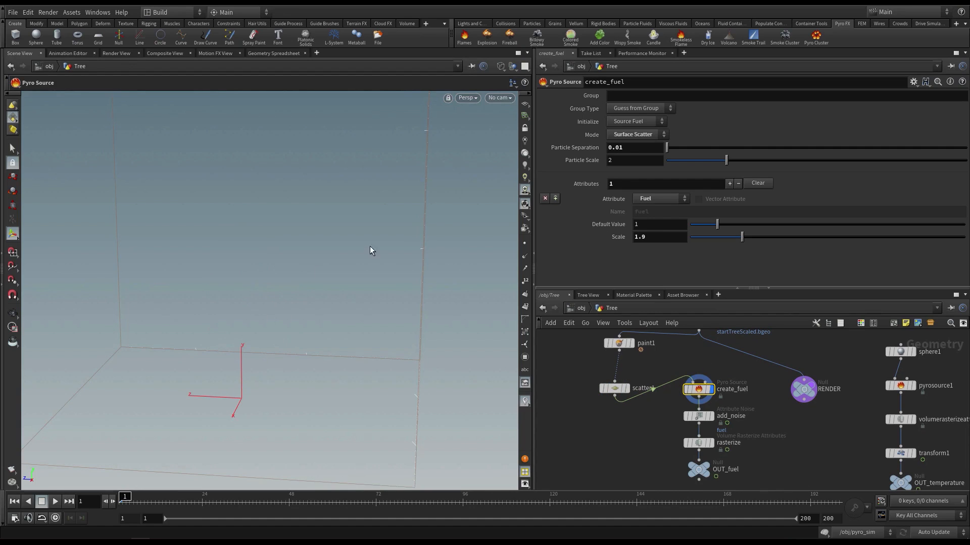
left_click(658, 134)
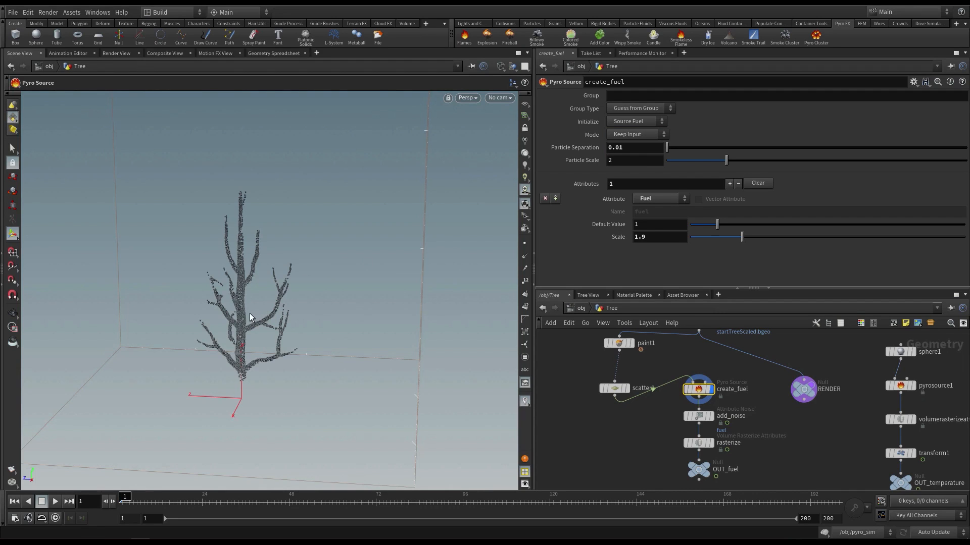
Display OUT_fuel and examine the rasterized fuel volume around the tree
mouse_move(687, 475)
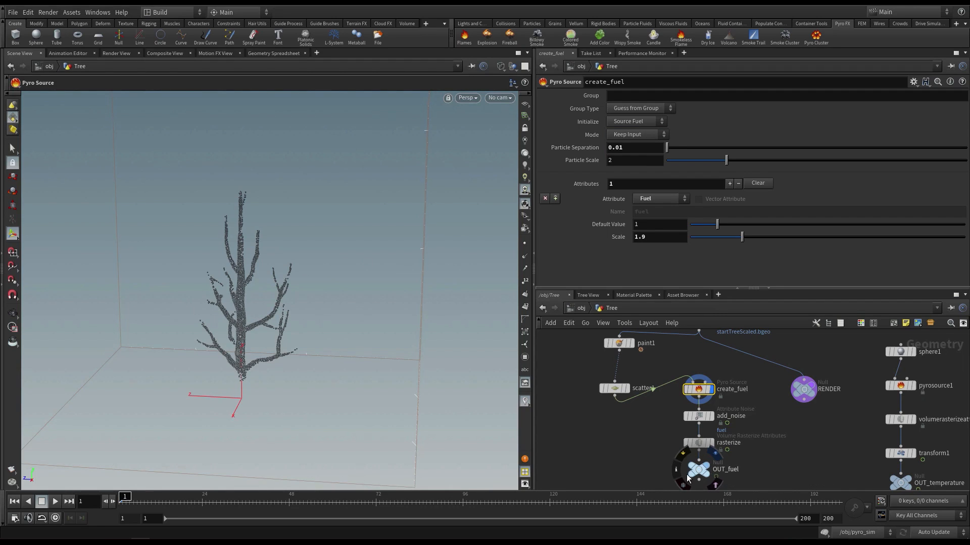
left_click(714, 453)
left_click(13, 314)
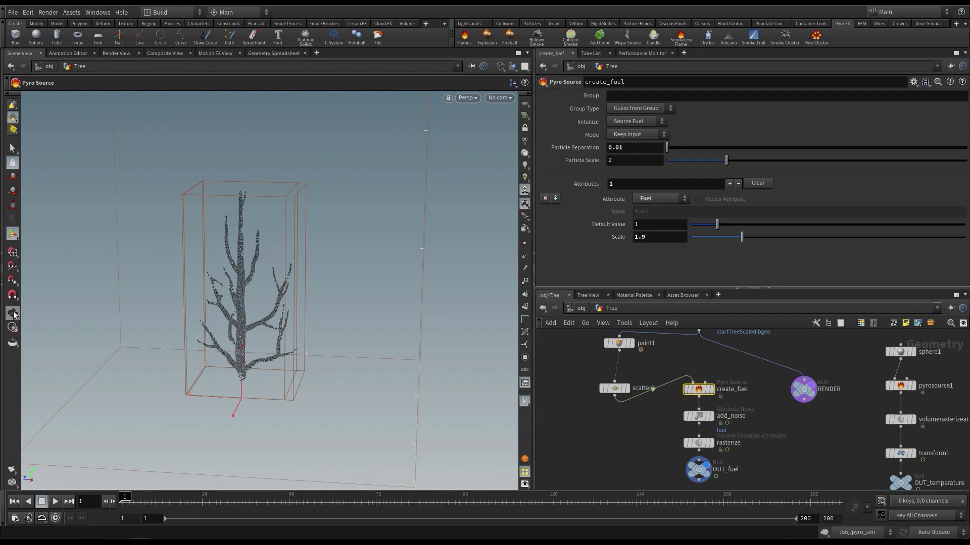
left_click_drag(278, 316, 487, 365)
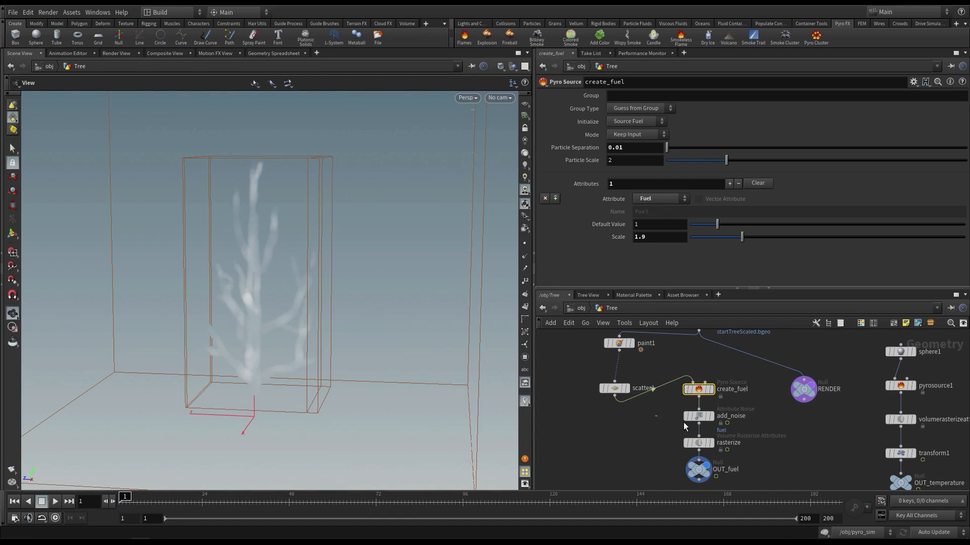
Select add_noise and rasterize to review their settings, and look over the source network
left_click(695, 416)
left_click(692, 443)
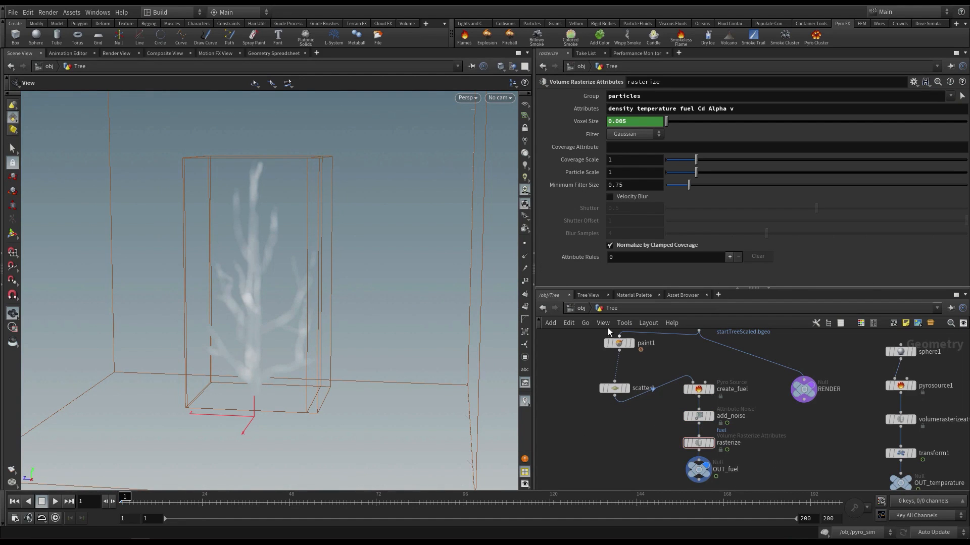
middle_click_drag(618, 448, 602, 489)
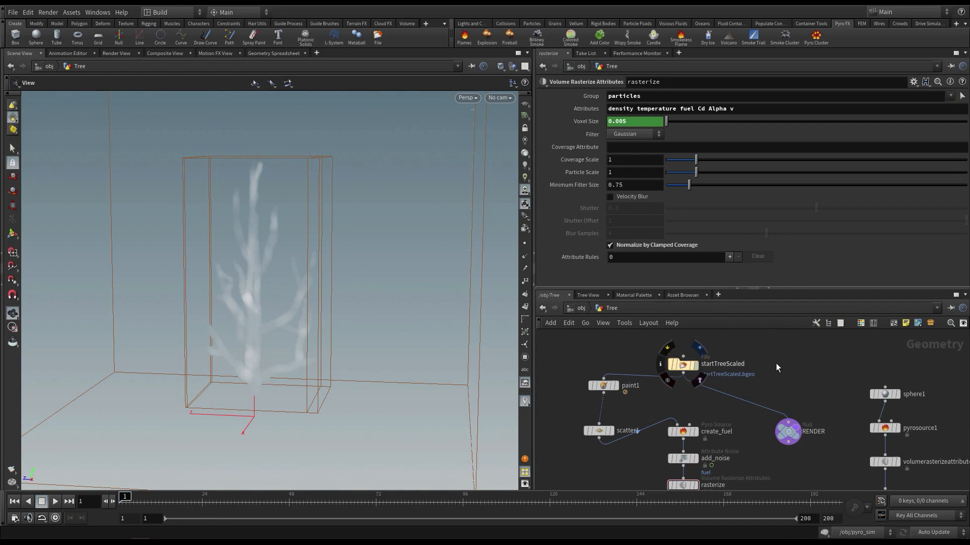
Open the pyro_sim network and set the pyro object's Division Size to 0.02
left_click(629, 312)
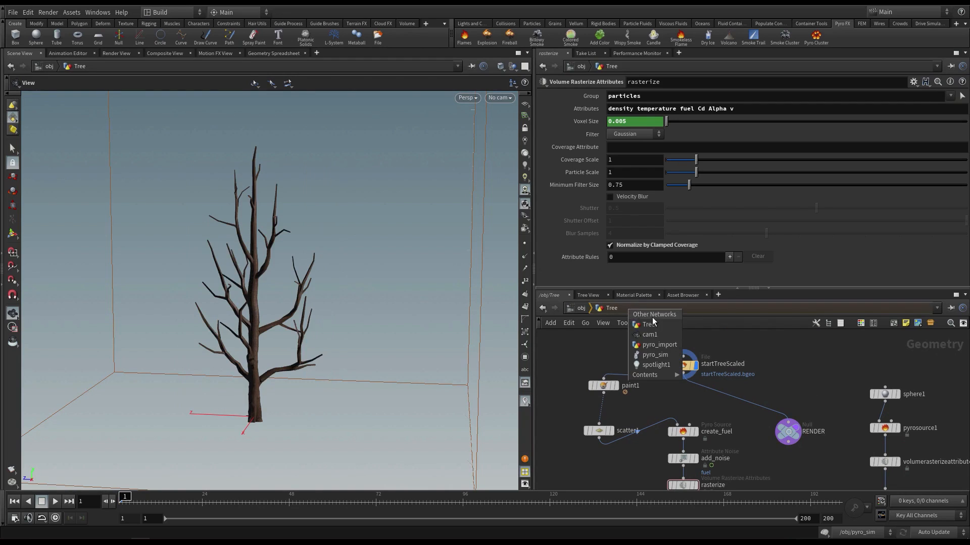
left_click(665, 360)
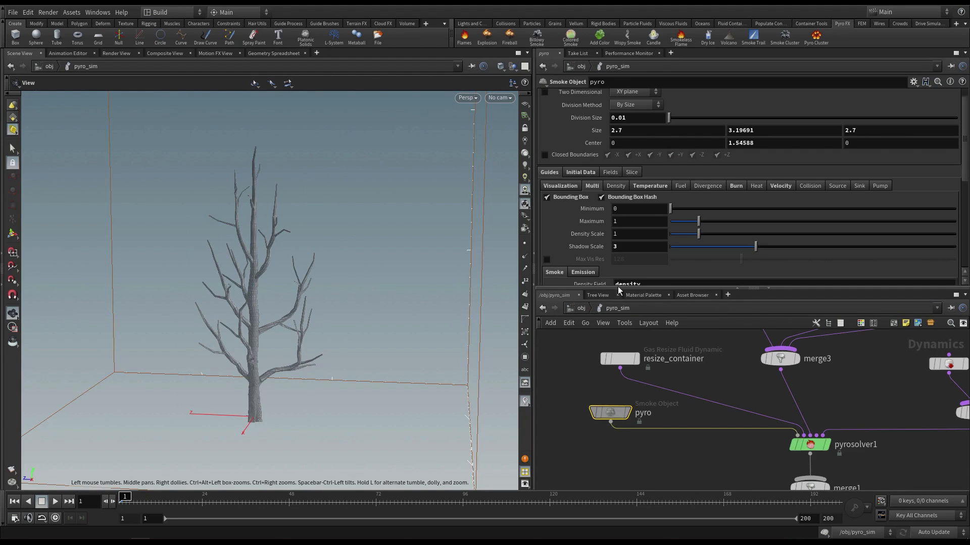
left_click_drag(625, 119, 642, 122)
mouse_move(361, 294)
left_mouse_down()
mouse_move(321, 284)
mouse_move(351, 288)
left_mouse_up()
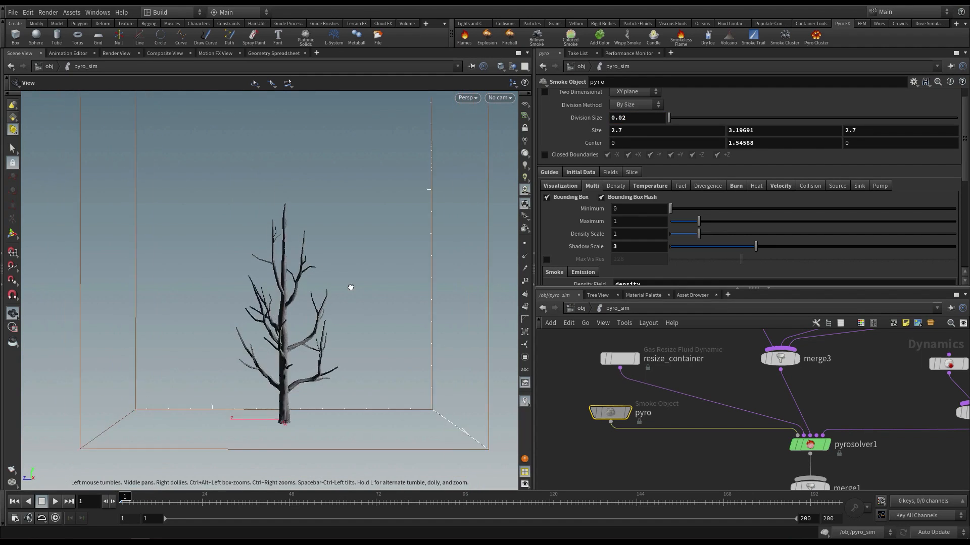
Play the coarser fire simulation around the tree and flipbook it for a preview
key("Up")
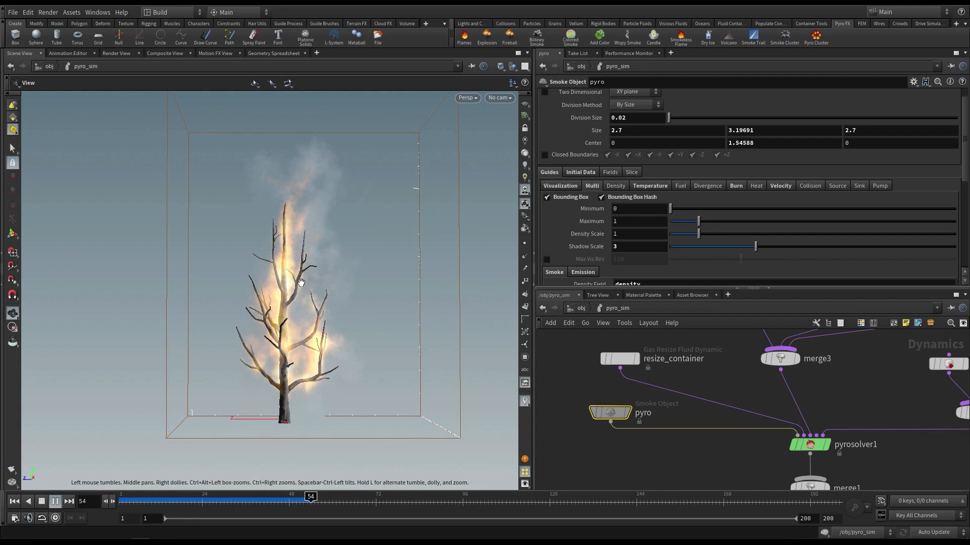
left_click(10, 465)
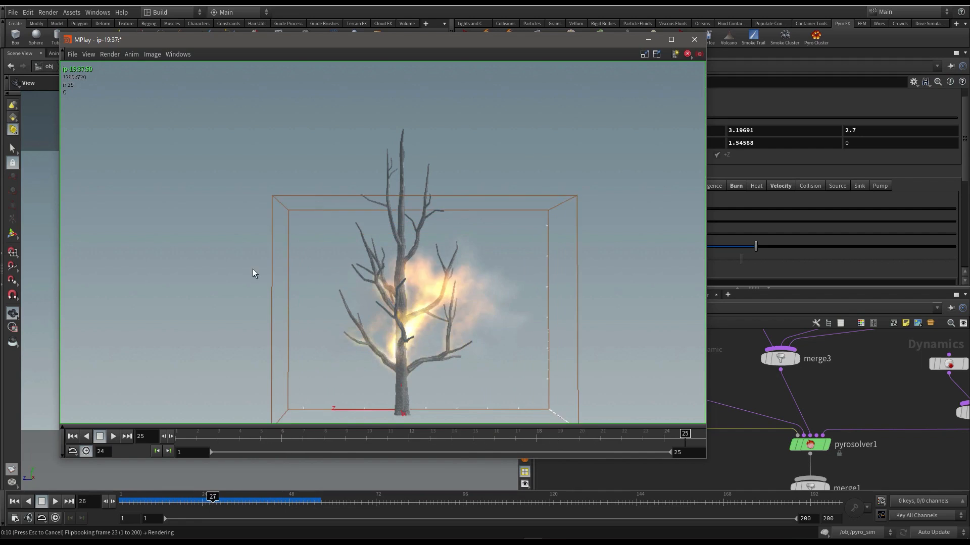
left_click(113, 436)
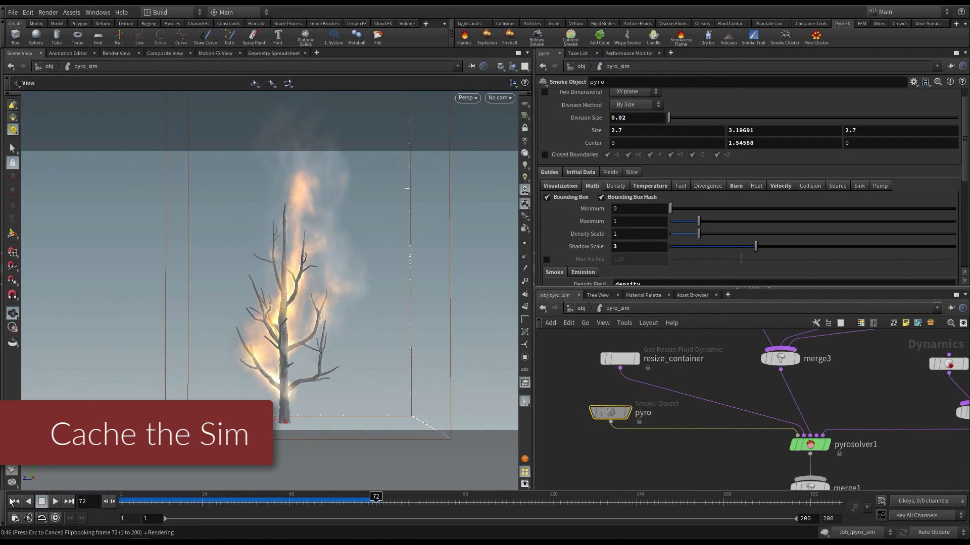
Review the settings of source_fuel_from_Tree in the pyro_sim network and return the timeline to frame 1
scroll(695, 459, "down", 3)
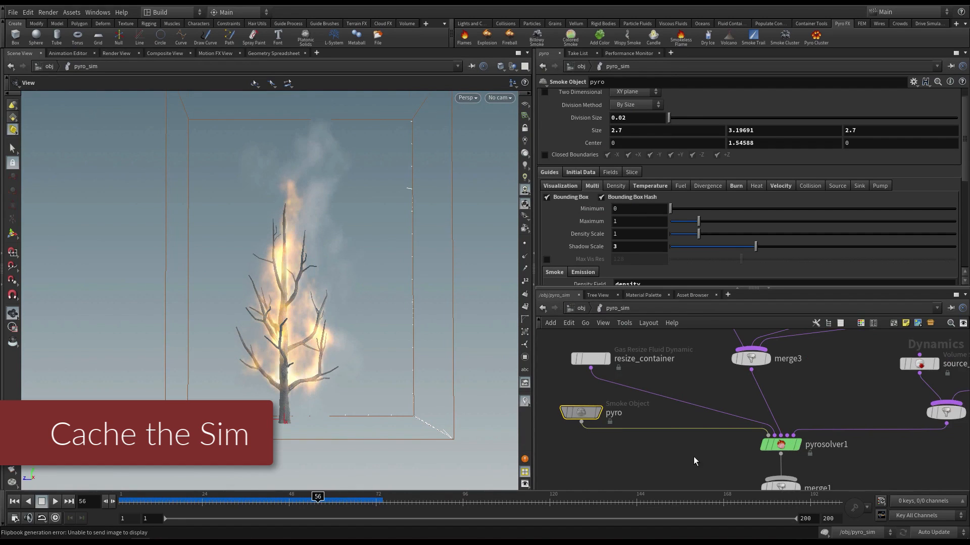
middle_click_drag(692, 462, 637, 479)
scroll(924, 447, "down", 1)
middle_click_drag(925, 447, 819, 454)
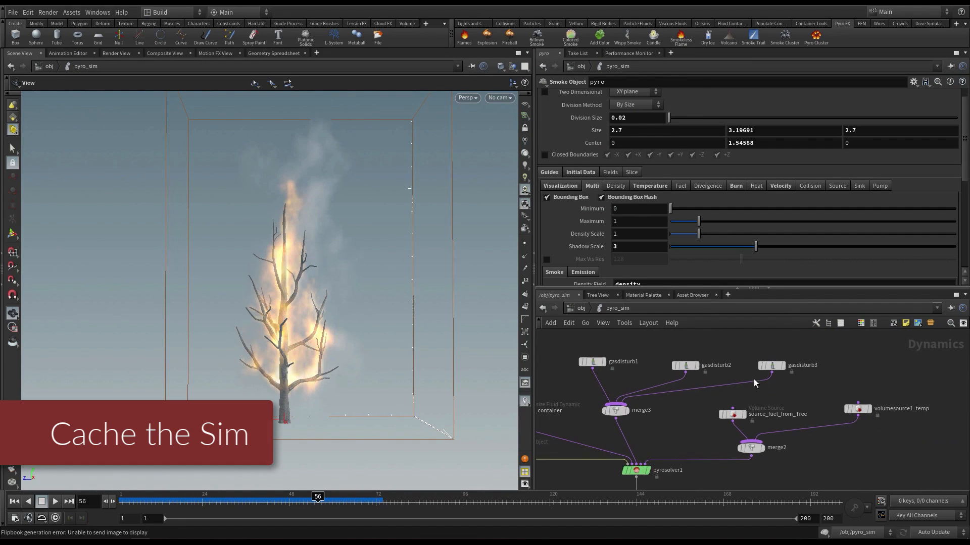
left_click(739, 415)
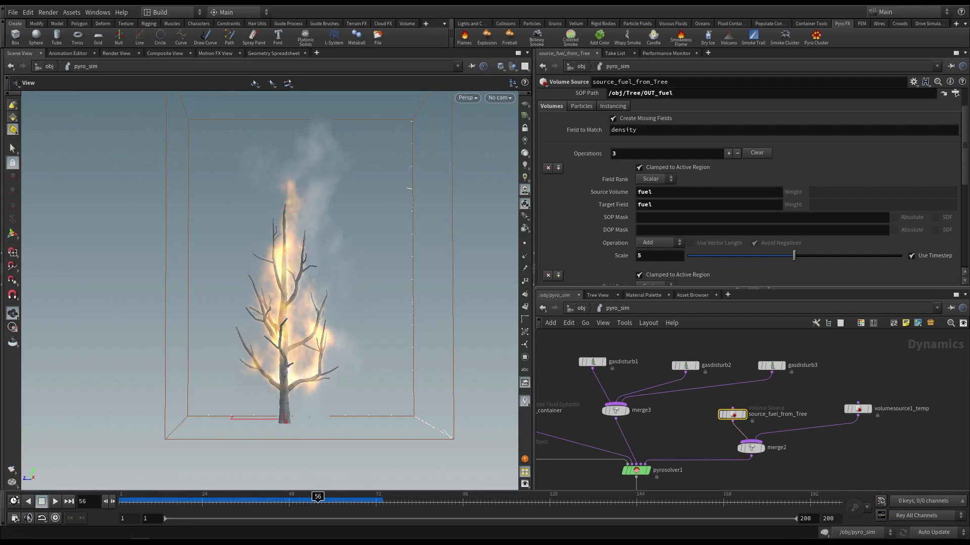
left_click(15, 503)
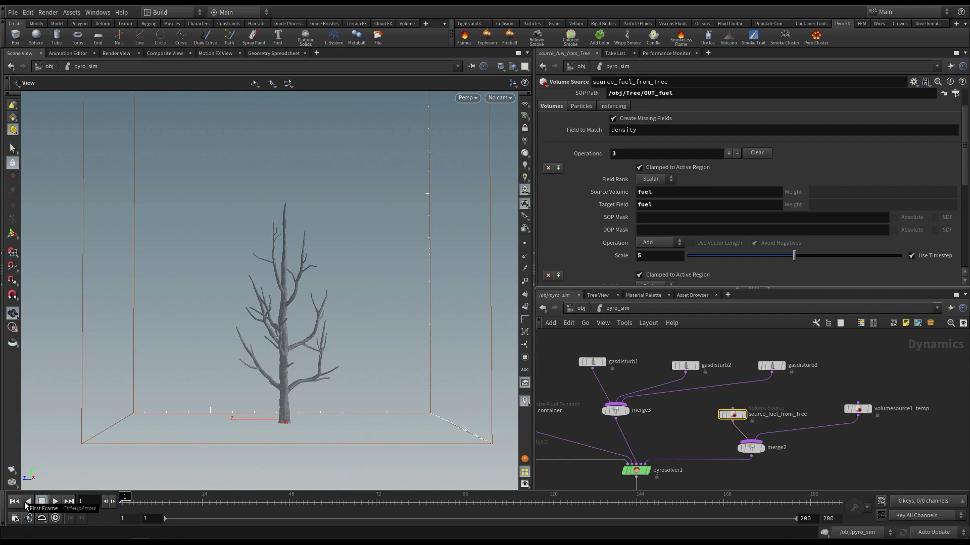
Return to the object level and save the scene file
middle_click_drag(671, 429, 738, 426)
key("u")
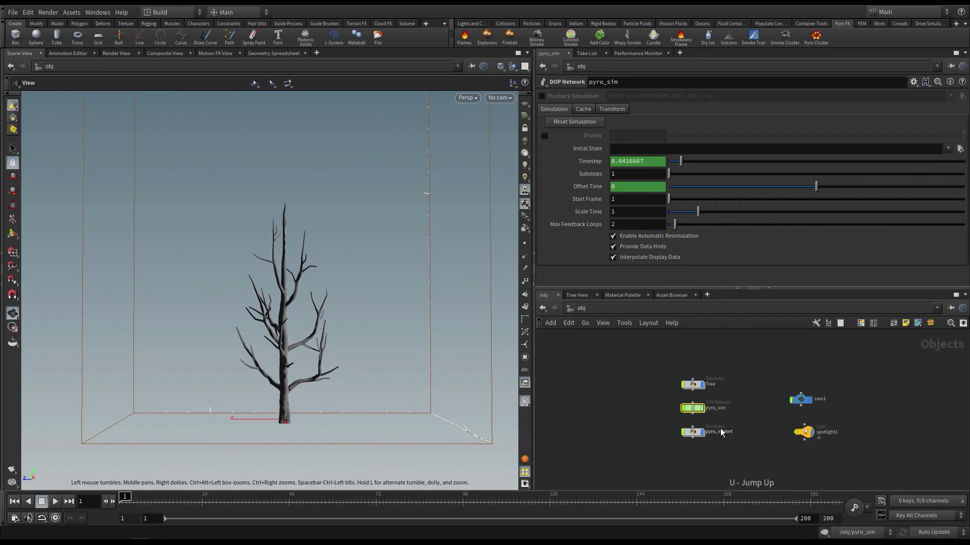
key("ctrl+s")
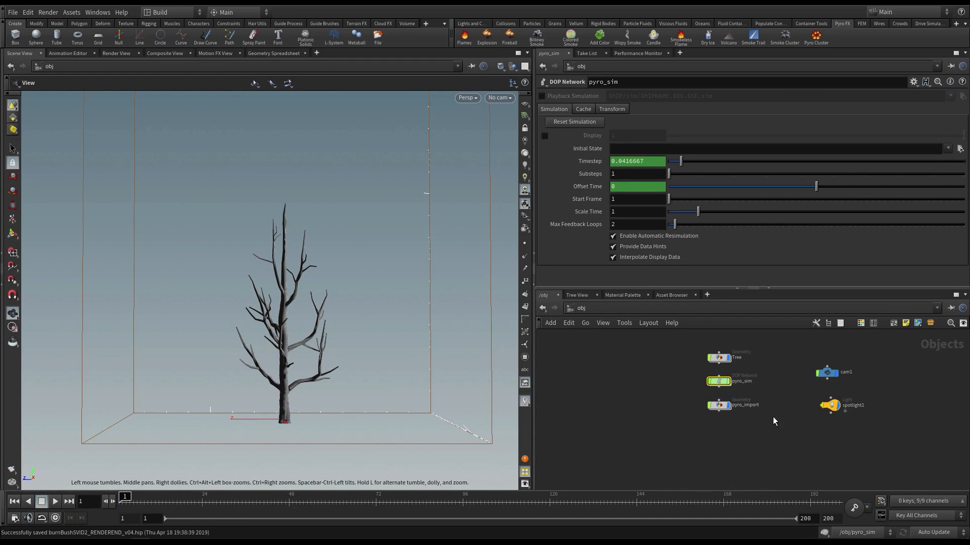
Open pyro_sim and select the output node below gravity1 to examine its save-to-disk settings
middle_click_drag(721, 384, 695, 395)
double_click(694, 394)
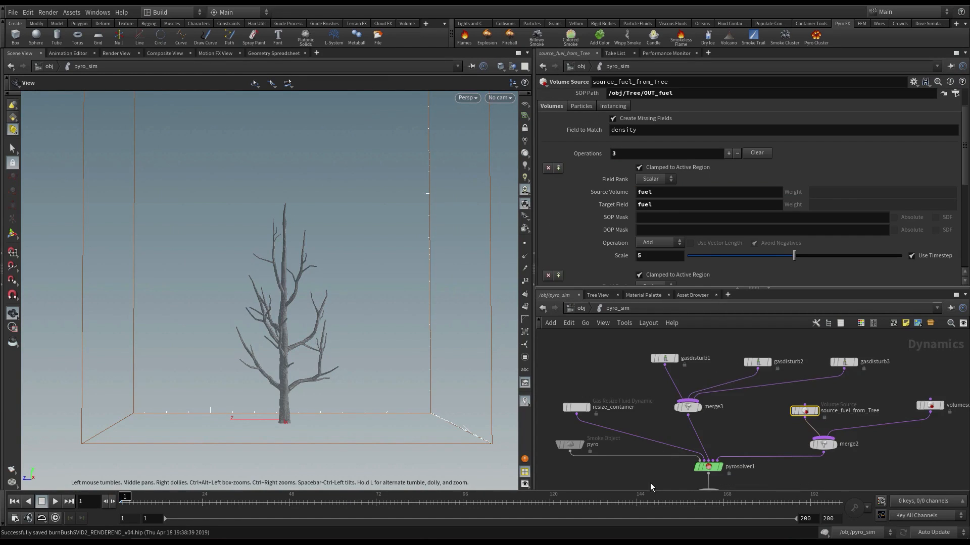
middle_click_drag(650, 487, 627, 381)
left_click_drag(615, 384, 743, 418)
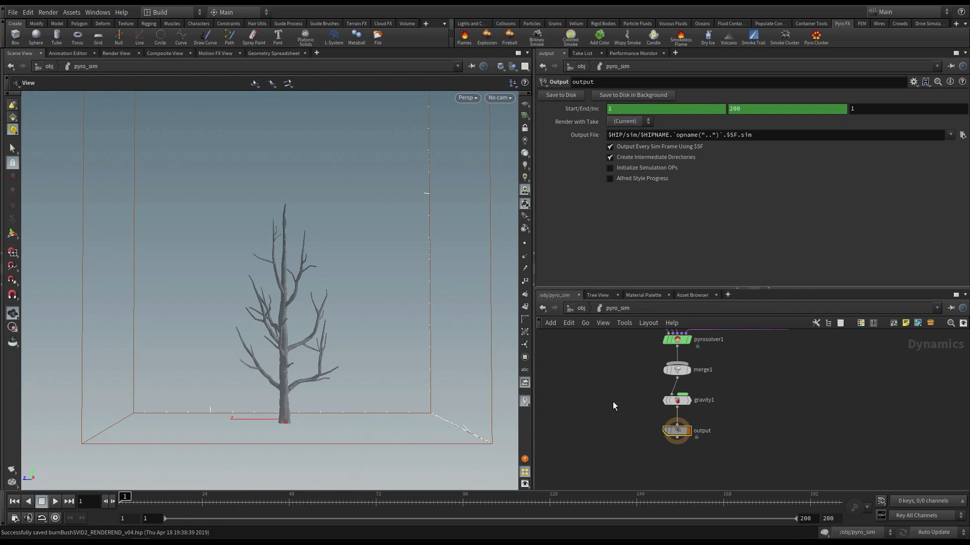
Open the pyro_import network and turn off Load from Disk on import_pyrofields
key("u")
scroll(666, 449, "up", 2)
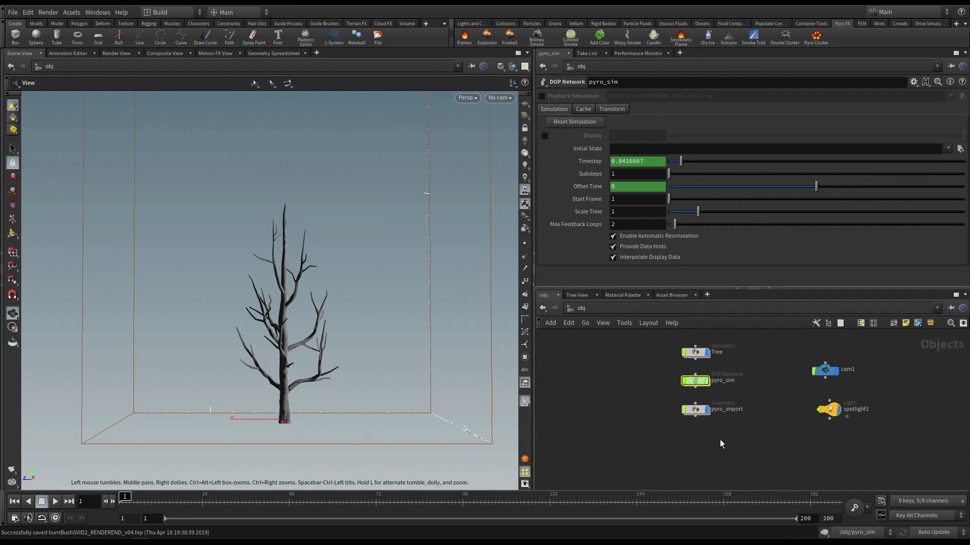
scroll(684, 421, "up", 1)
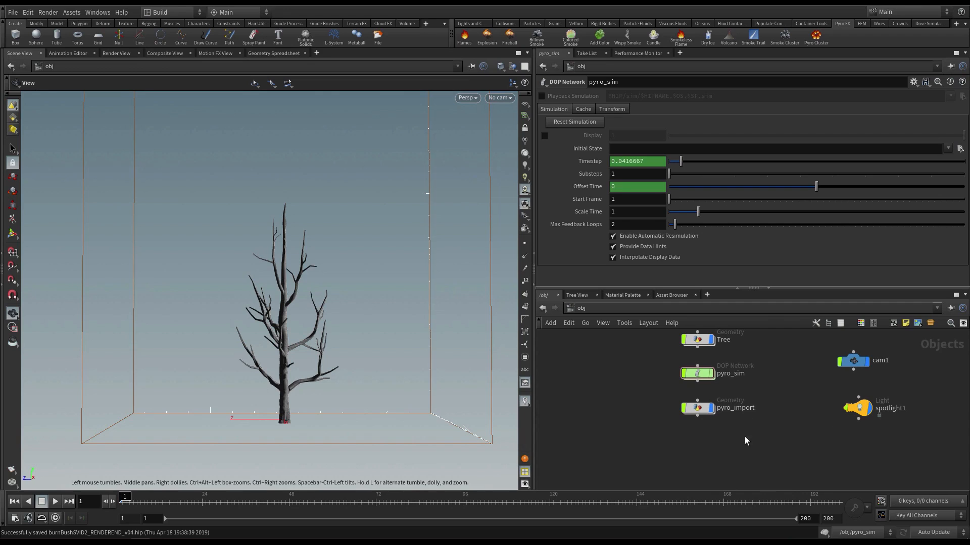
left_click(705, 410)
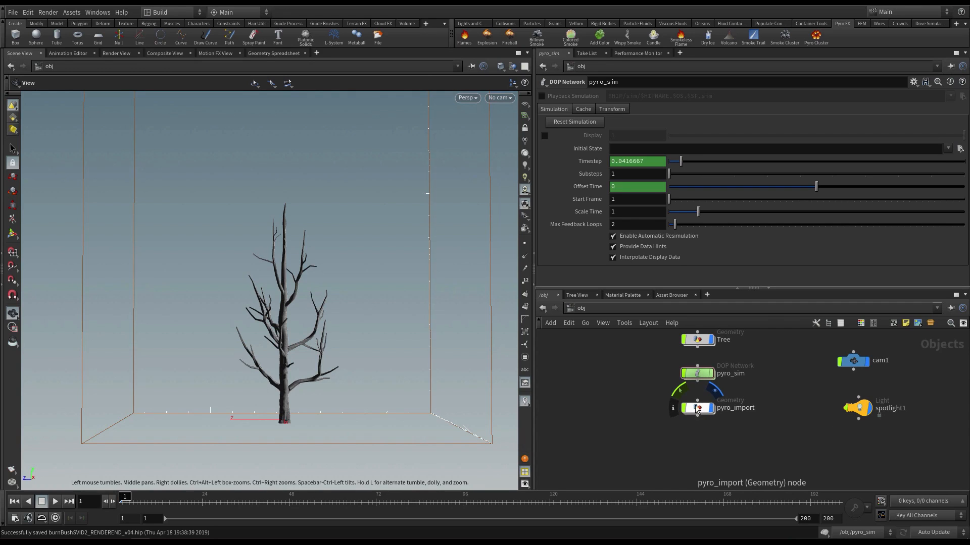
double_click(697, 408)
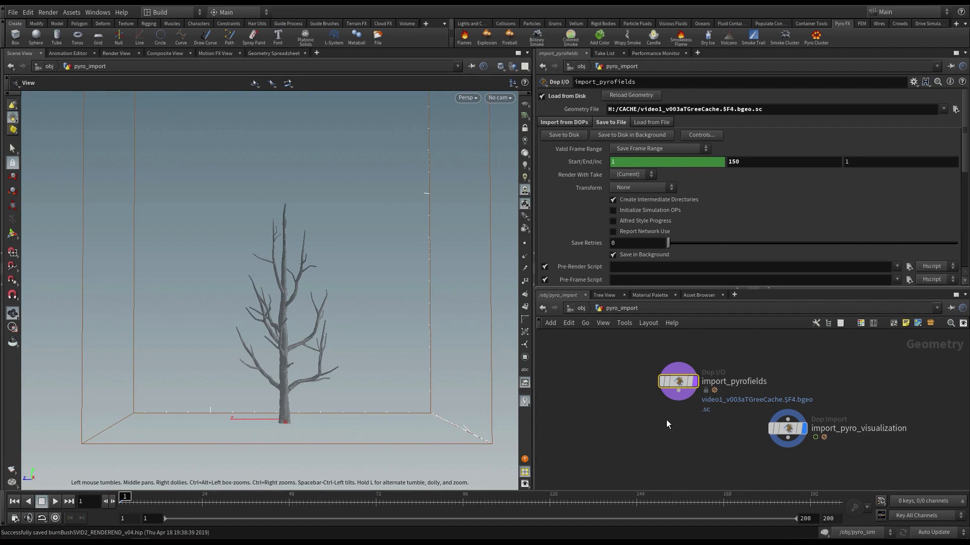
key("Up")
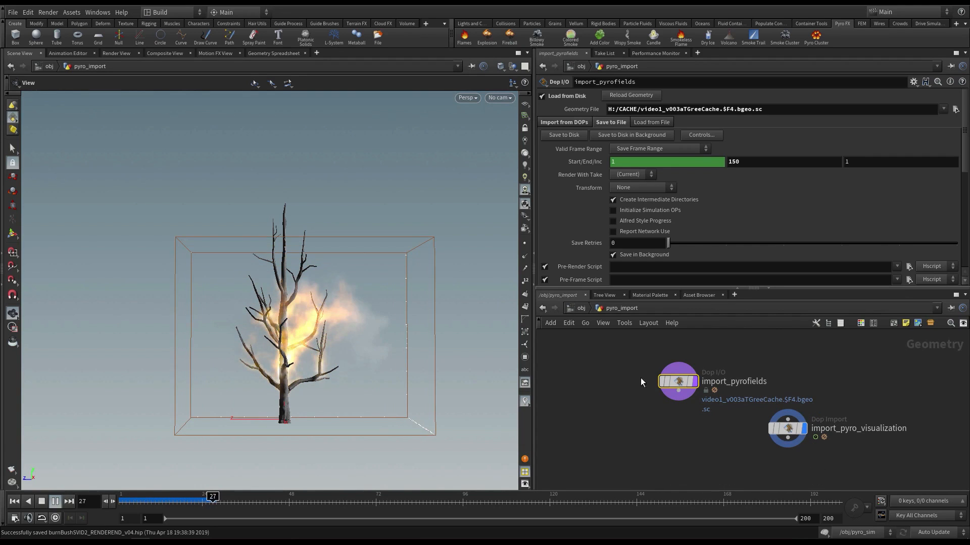
key("Up")
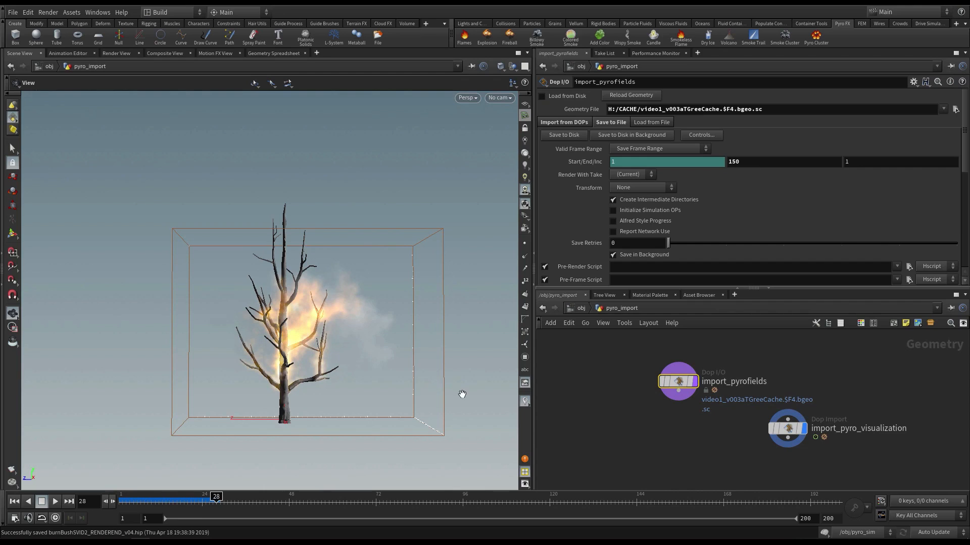
middle_click_drag(616, 378, 616, 387)
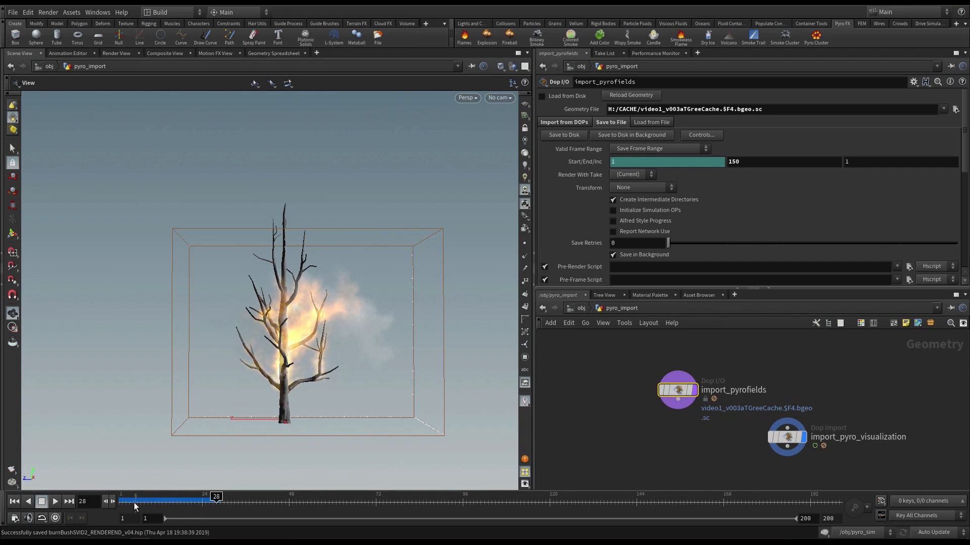
Play part of the simulation, display import_pyrofields instead of import_pyro_visualization, and scrub to frame 24
left_click_drag(135, 506, 180, 503)
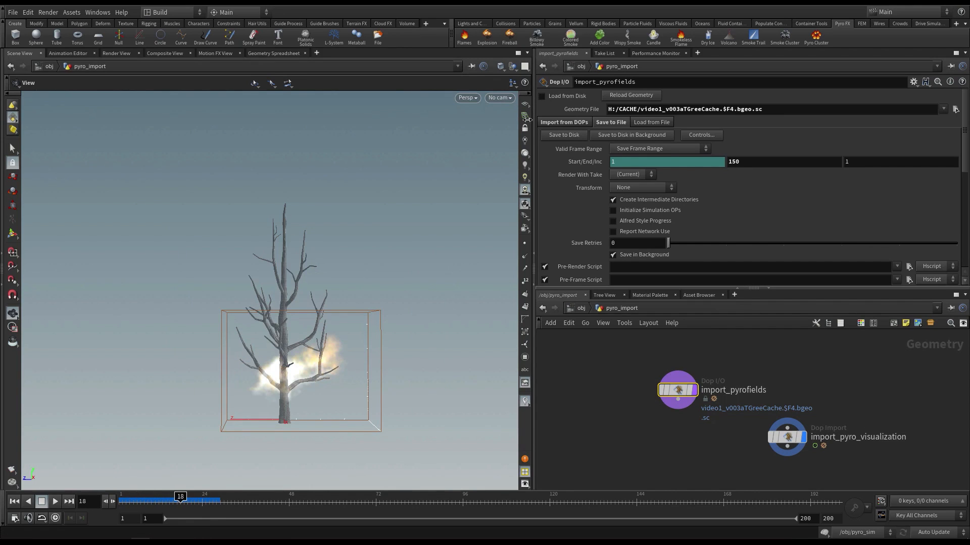
key("Up")
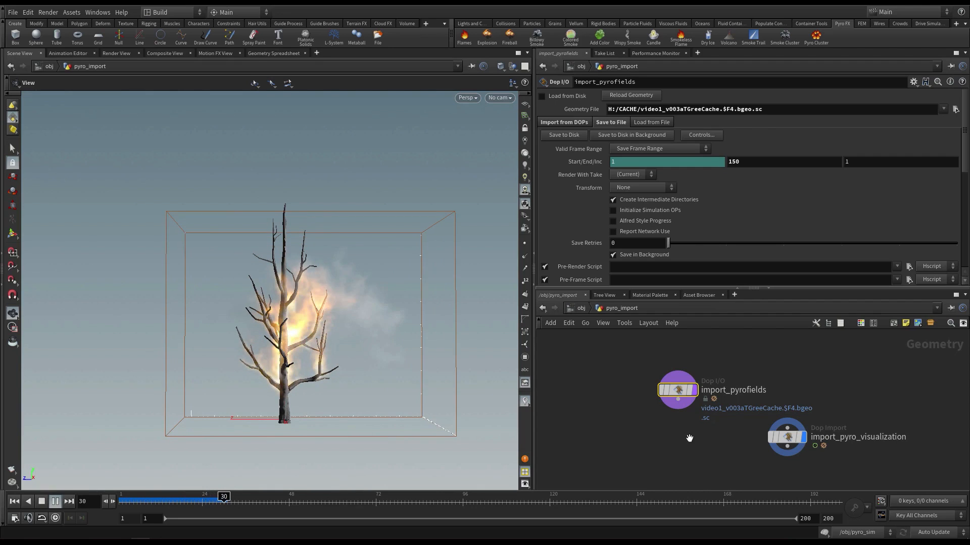
key("Up")
left_click(695, 389)
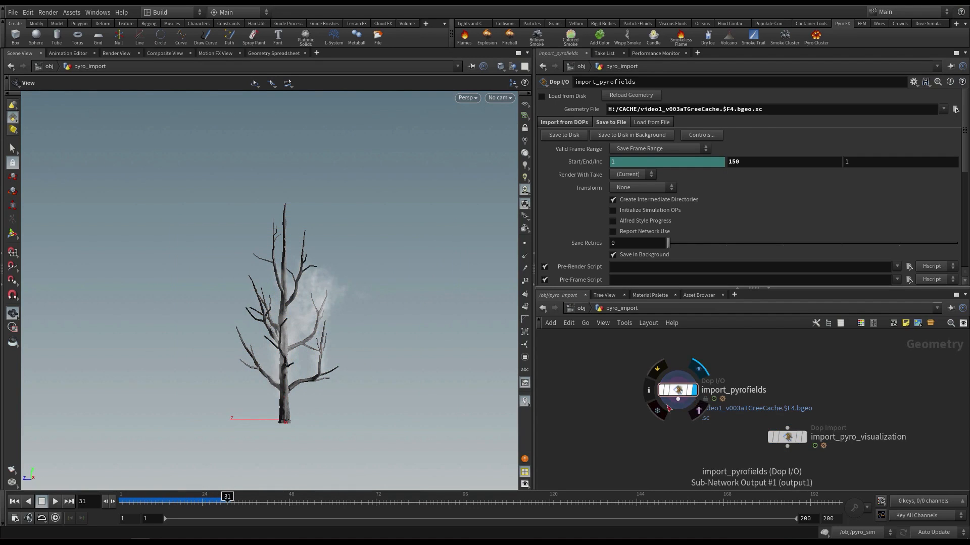
mouse_move(196, 500)
left_mouse_down()
mouse_move(152, 501)
mouse_move(202, 501)
left_mouse_up()
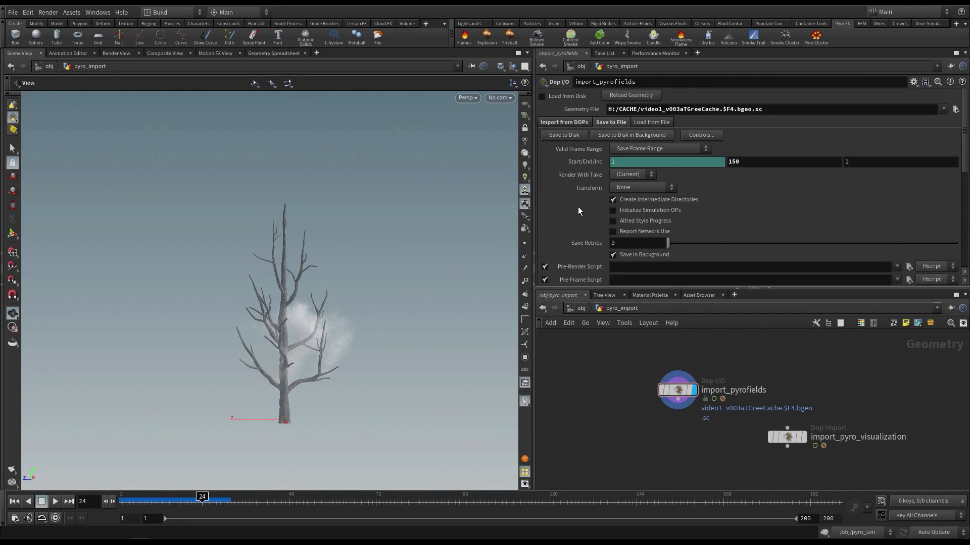
Examine the Import from DOPs settings of import_pyrofields, checking which fields are imported and how each is visualized
left_click(570, 124)
scroll(602, 219, "down", 8)
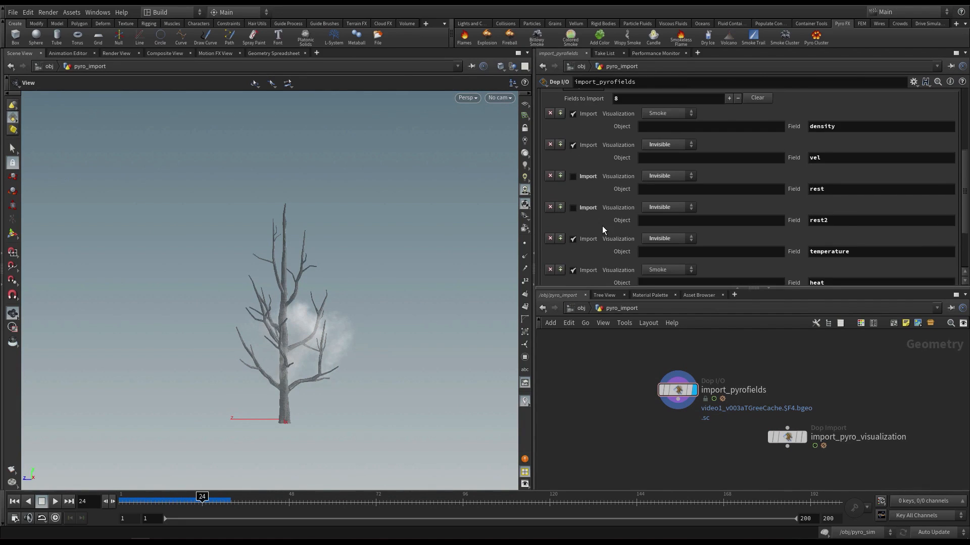
scroll(646, 177, "up", 4)
scroll(646, 177, "down", 2)
scroll(584, 207, "down", 3)
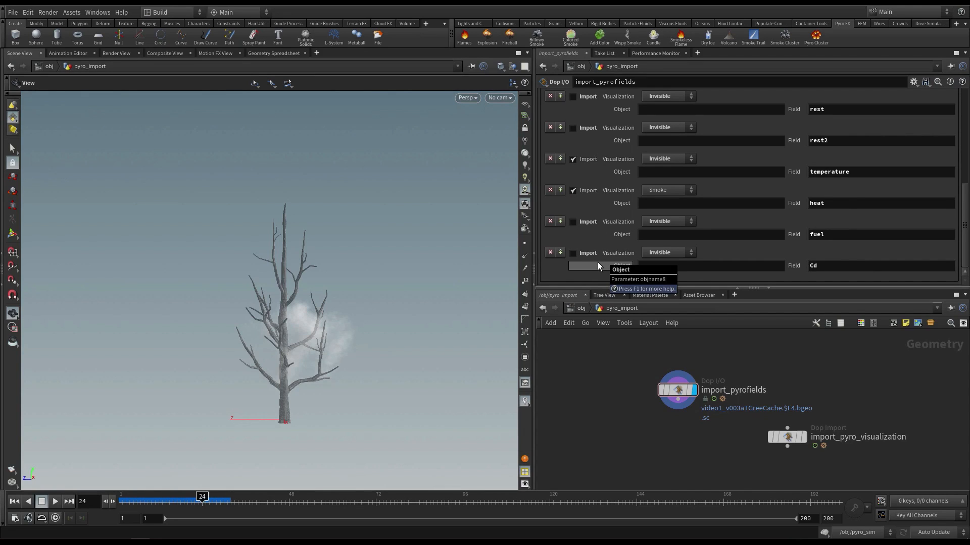
scroll(799, 274, "up", 1)
scroll(857, 240, "up", 3)
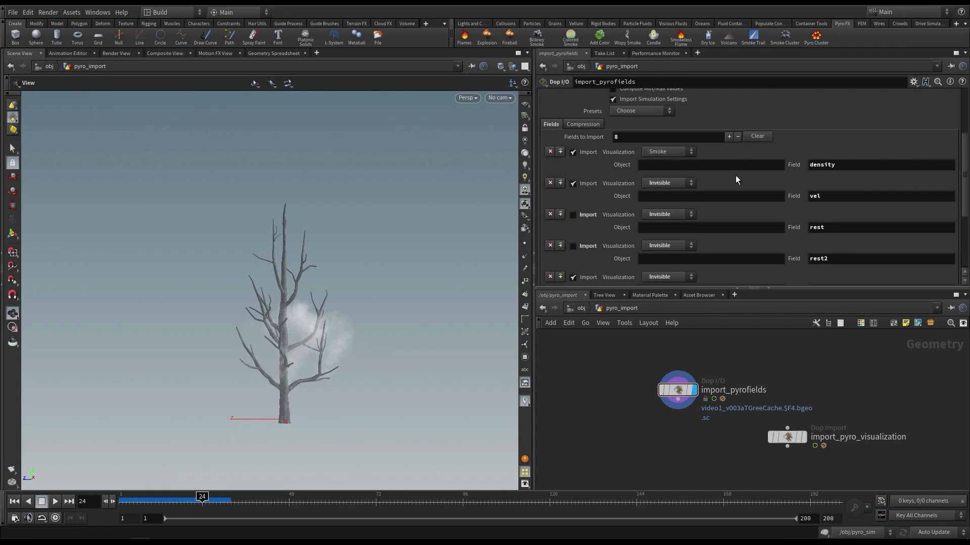
scroll(610, 170, "up", 2)
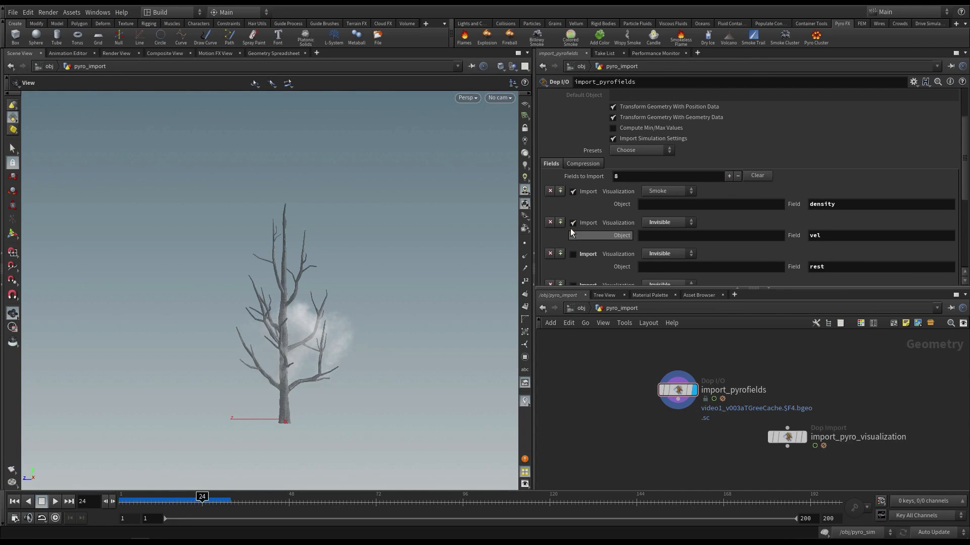
scroll(592, 212, "up", 2)
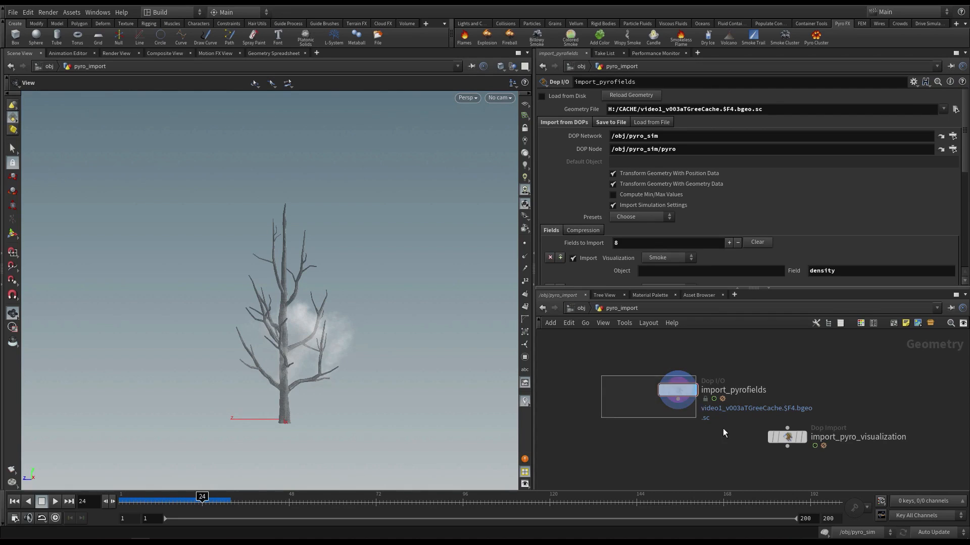
left_click(679, 377)
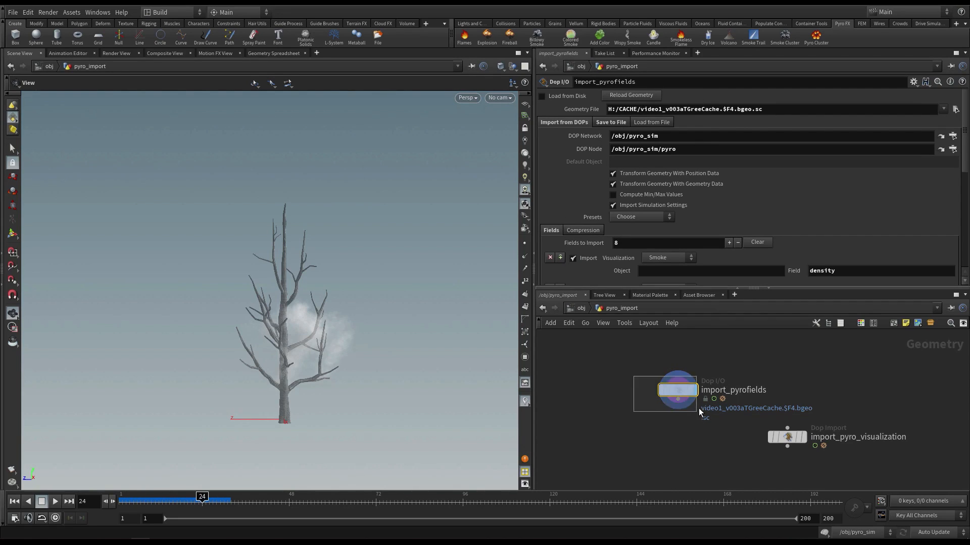
scroll(659, 399, "up", 2)
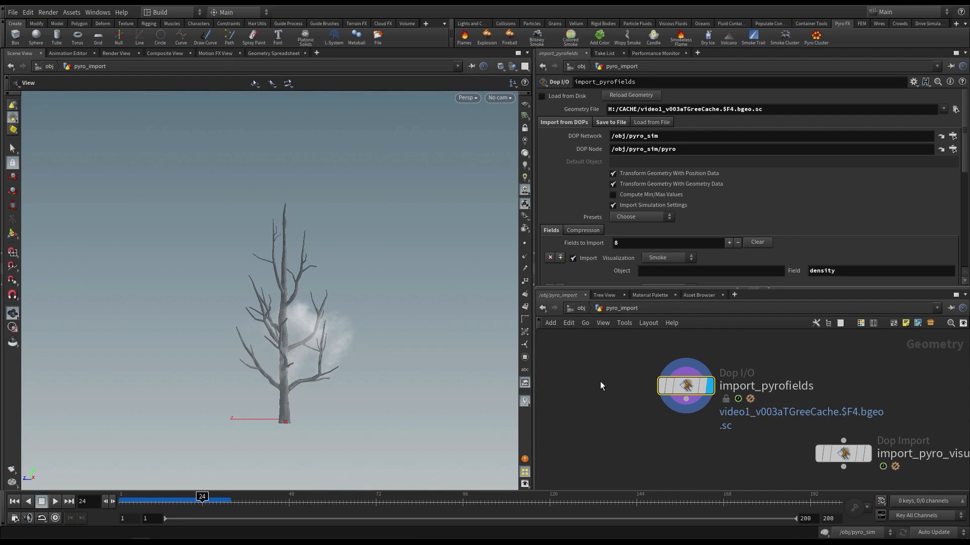
Go back into pyro_sim and set the pyro object's Division Size to 0.008
key("u")
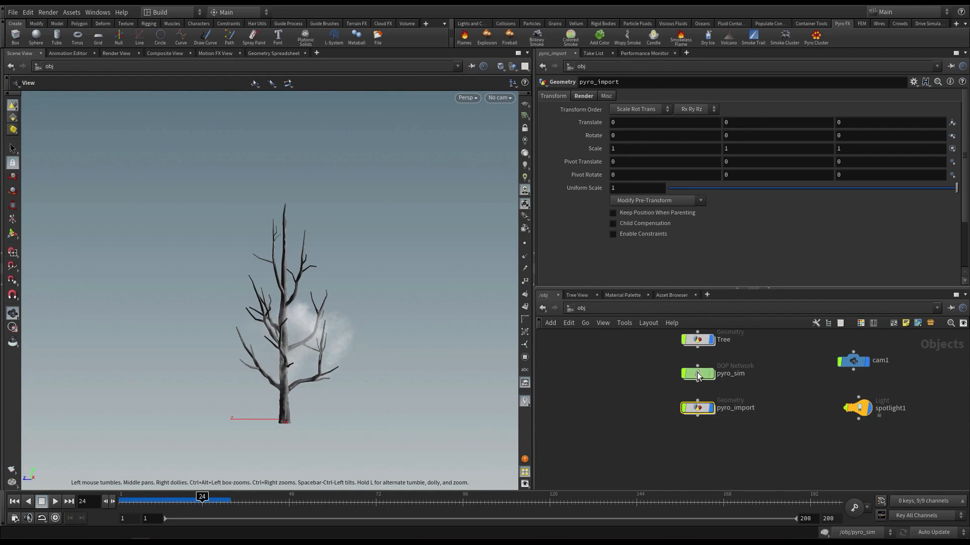
double_click(699, 375)
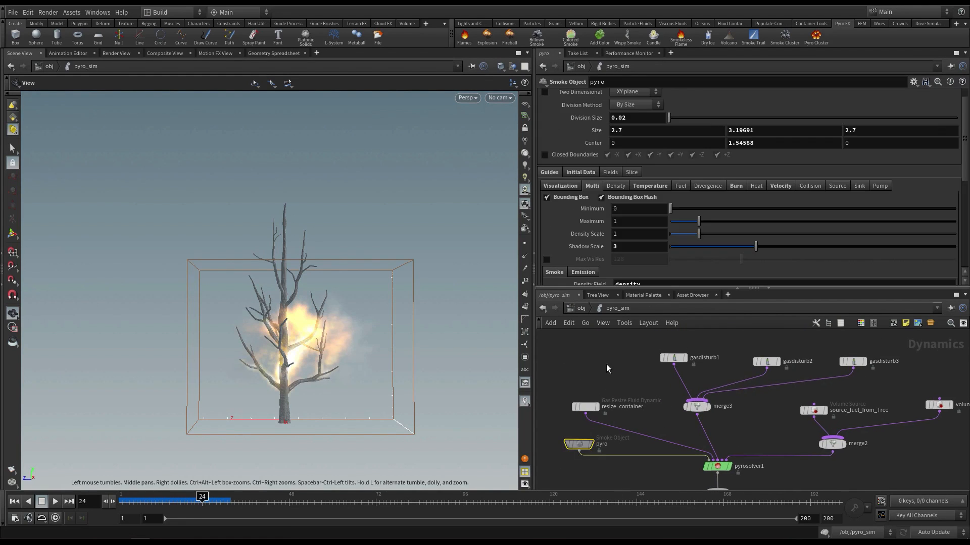
left_click_drag(619, 120, 637, 119)
left_click(598, 362)
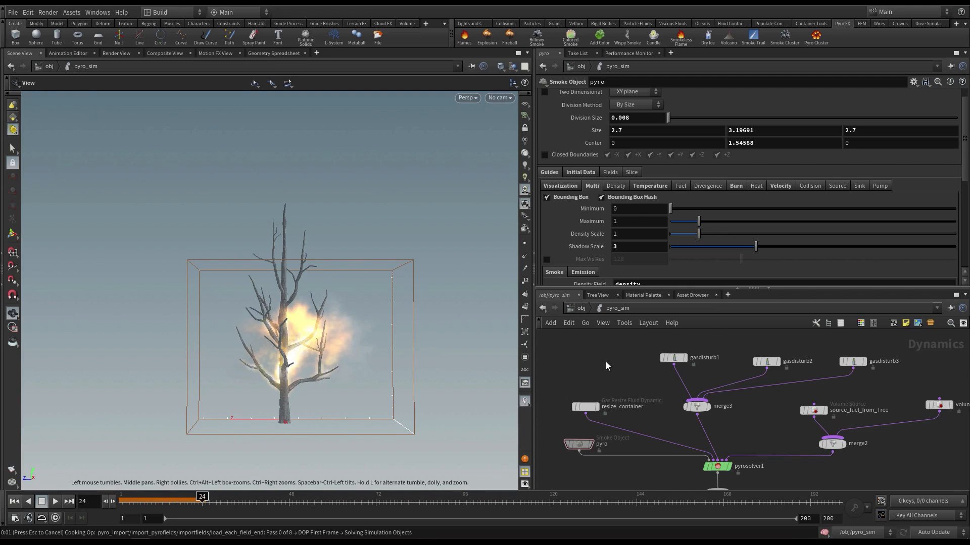
Return to the pyro_import network and save the scene file
key("u")
left_click(697, 406)
key("Return")
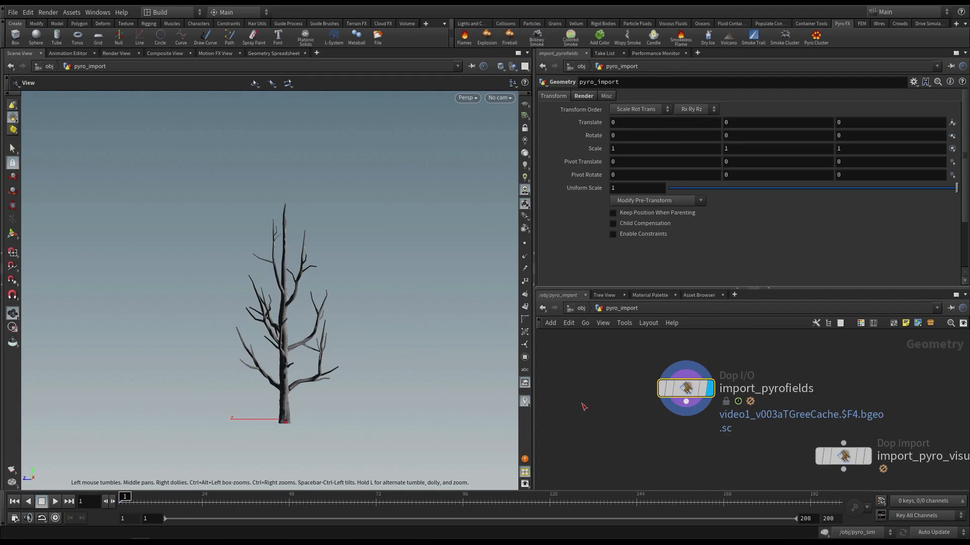
key("ctrl+s")
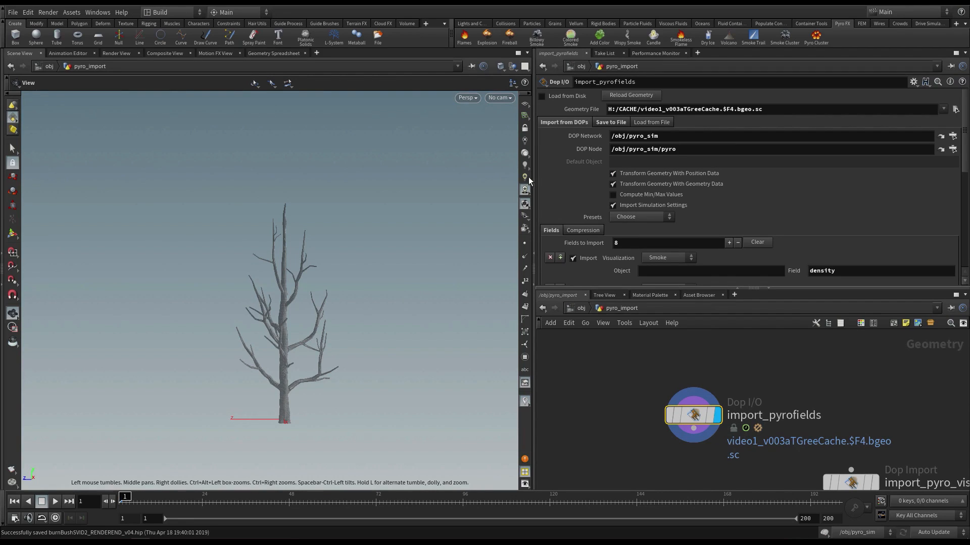
Turn on Compute Min/Max Values for import_pyrofields and advance the simulation to frame 18
left_click(624, 198)
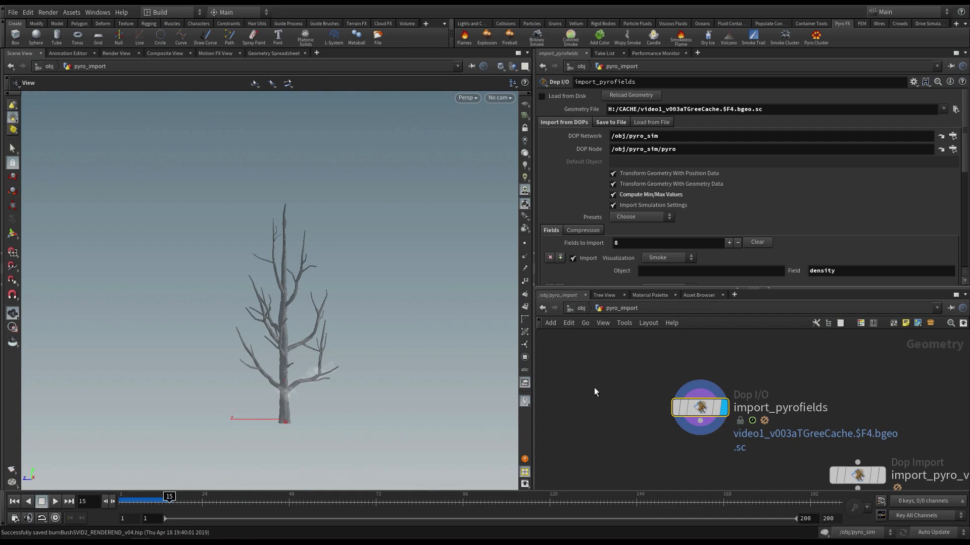
middle_click_drag(594, 385, 608, 396)
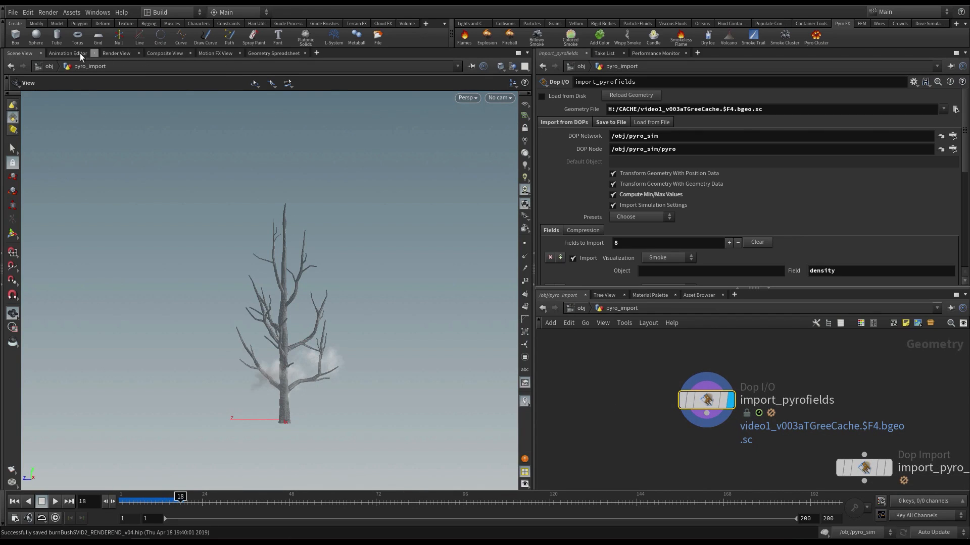
Examine the primitive attributes of import_pyrofields in the Geometry Spreadsheet, checking each field's minimum and maximum values
left_click(279, 54)
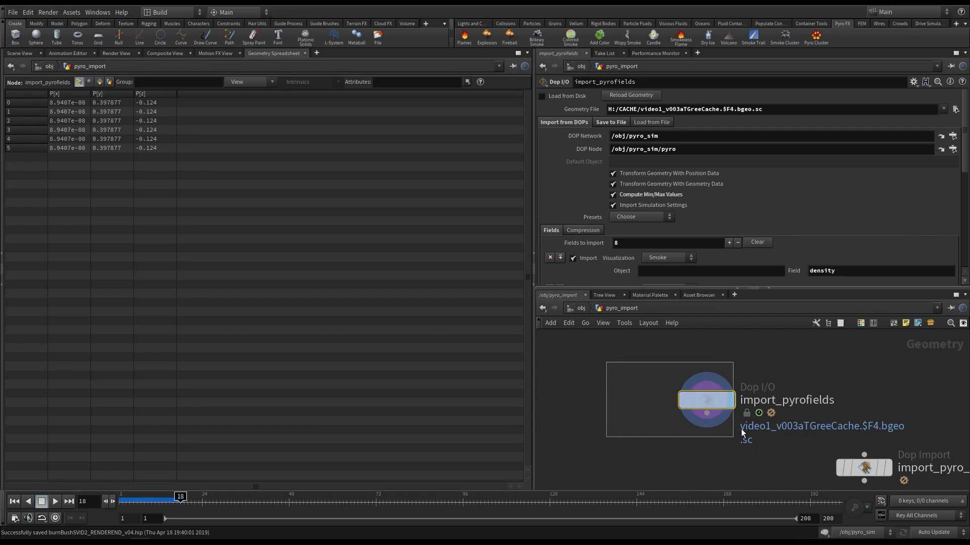
middle_click(702, 404)
middle_click_drag(702, 404, 758, 346)
left_click(99, 82)
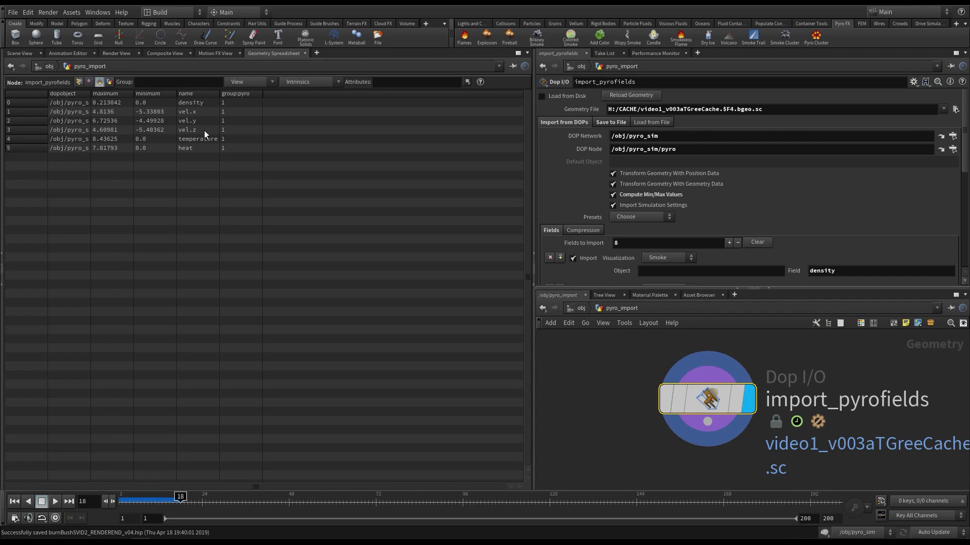
left_click(112, 148)
left_click(196, 140)
Return to the 3D scene view and rewind the timeline to frame 1
left_click(20, 53)
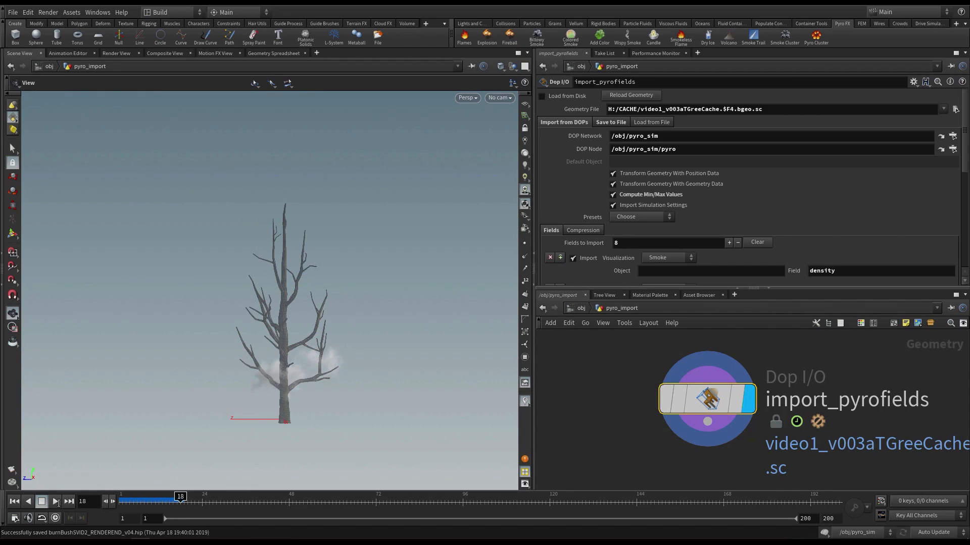
left_click(15, 501)
scroll(614, 381, "down", 4)
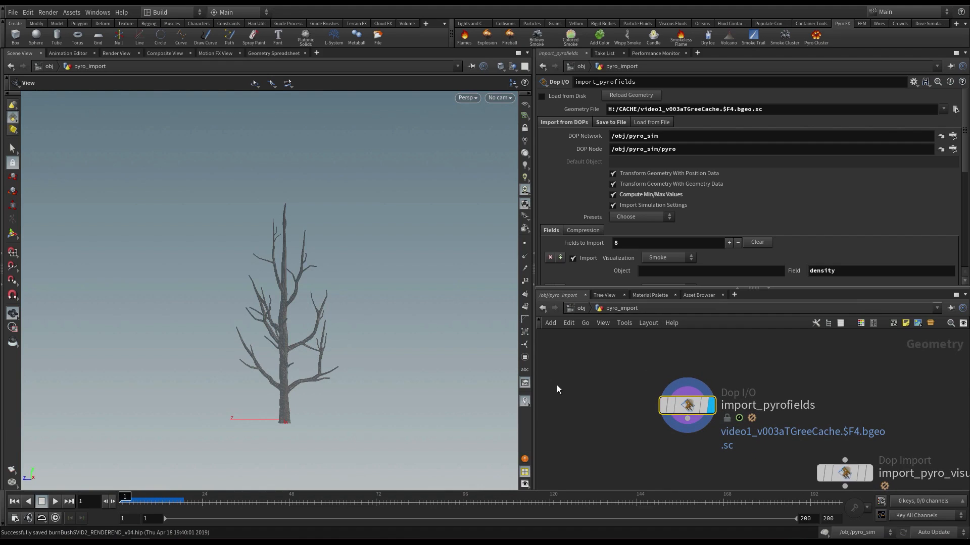
Cache the import_pyrofields geometry to disk in the background for frames 1 to 150
left_click(609, 123)
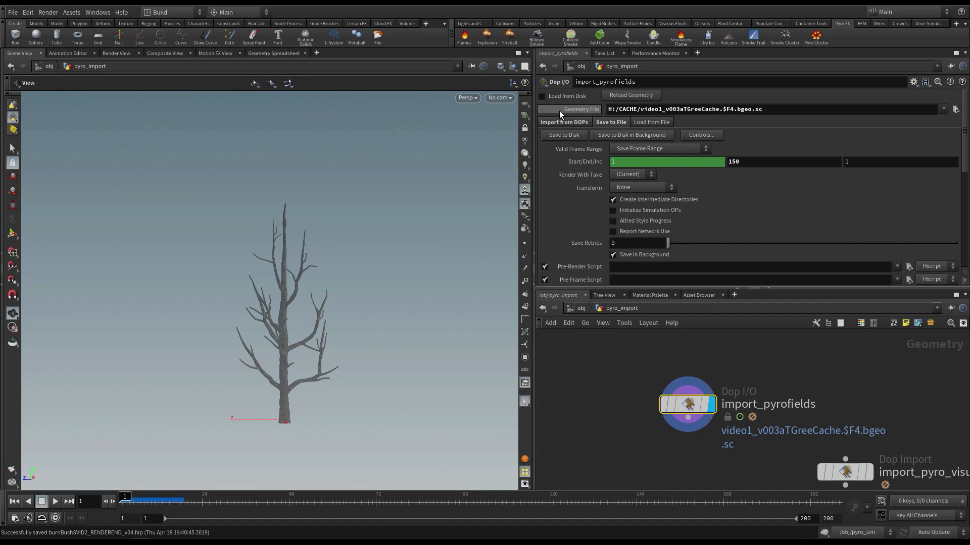
left_click(758, 166)
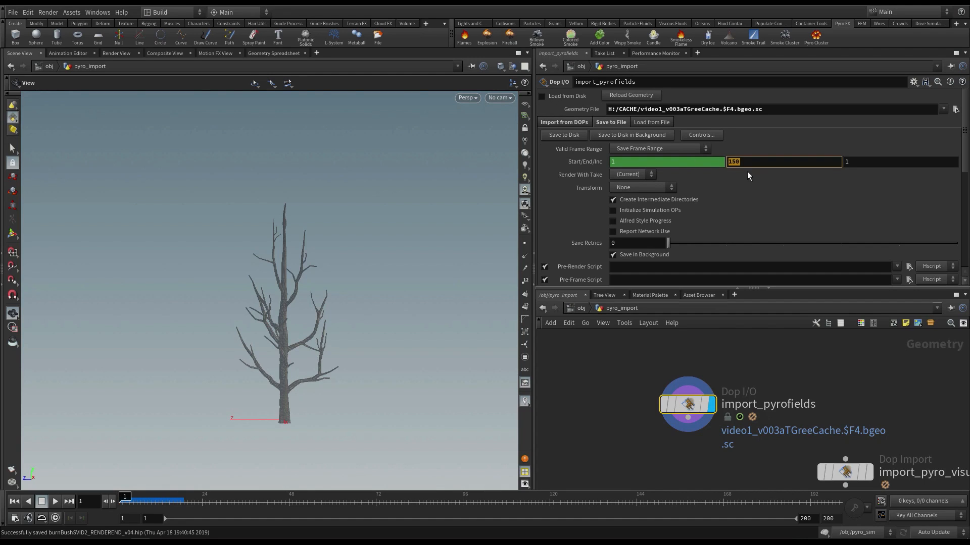
left_click(636, 135)
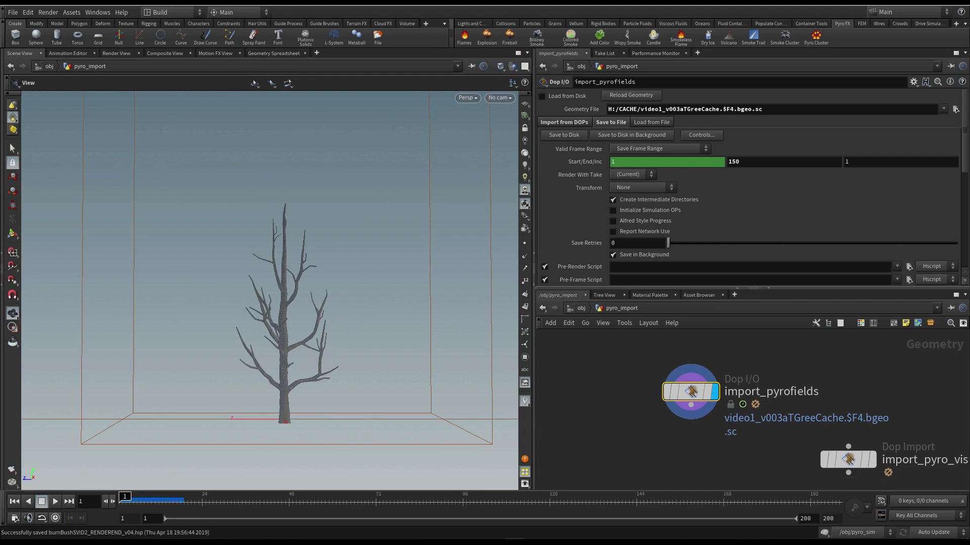
Turn on Load from Disk for import_pyrofields and move the import_pyro_visualization node closer to it
middle_click_drag(600, 414, 595, 411)
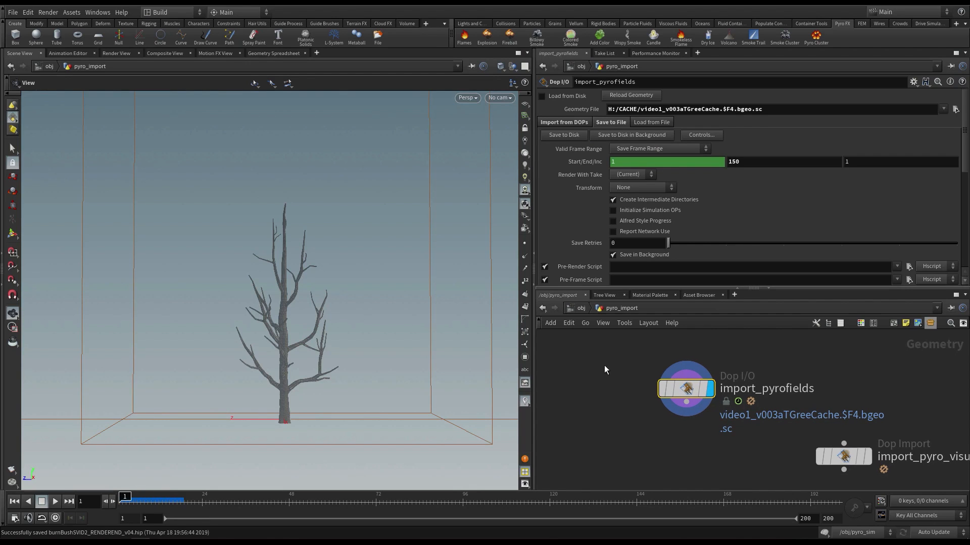
left_click(541, 96)
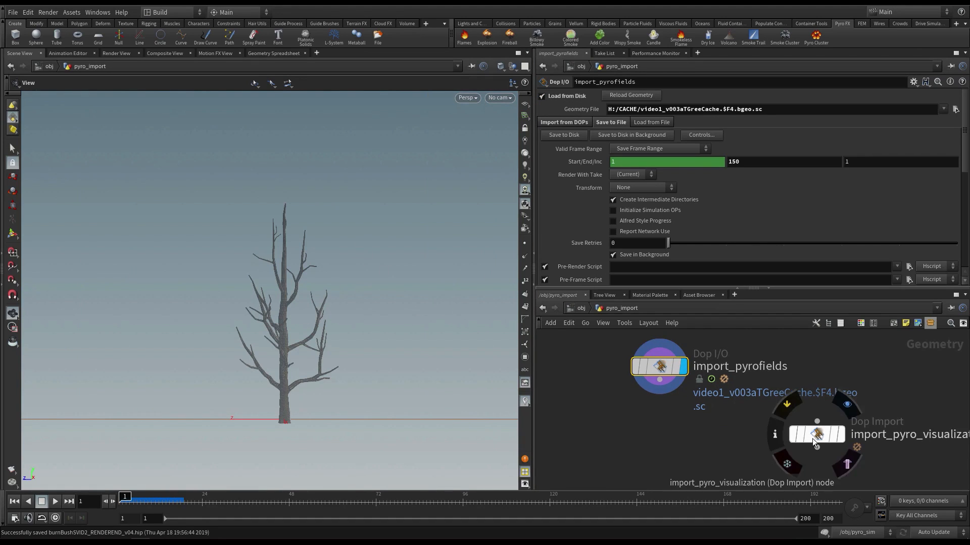
left_click_drag(812, 437, 784, 433)
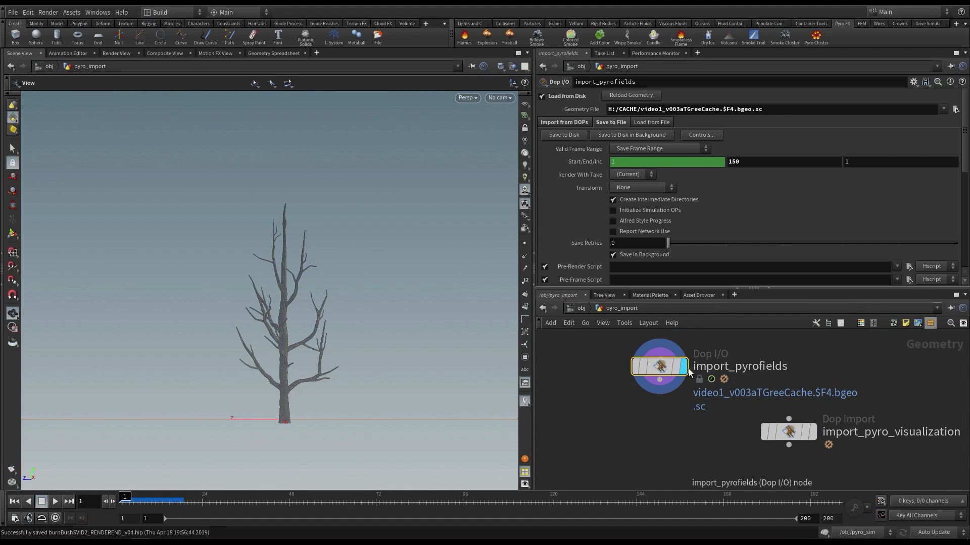
mouse_move(685, 370)
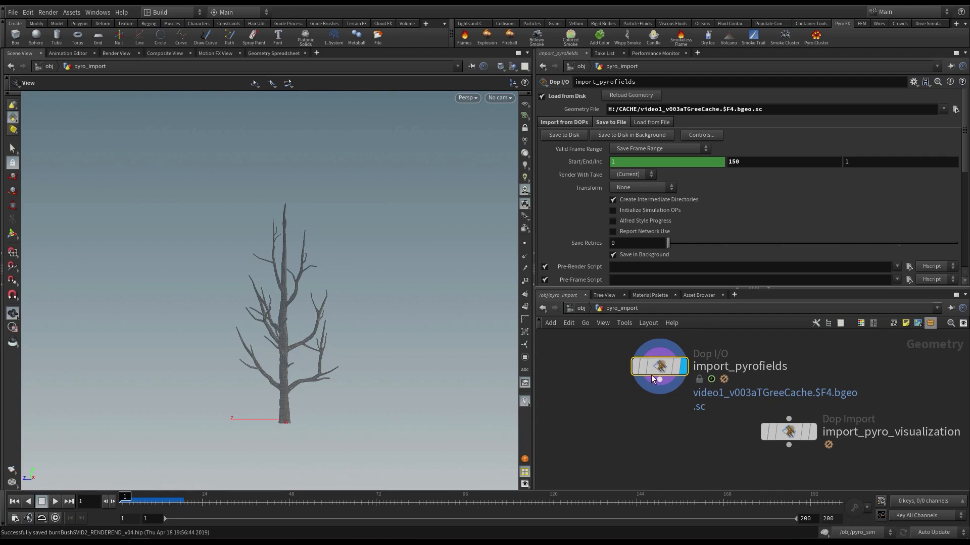
Move the timeline to frame 95 and inspect the cached smoke around the tree
middle_click_drag(657, 368, 681, 374)
left_click_drag(681, 375, 650, 377)
left_click(459, 505)
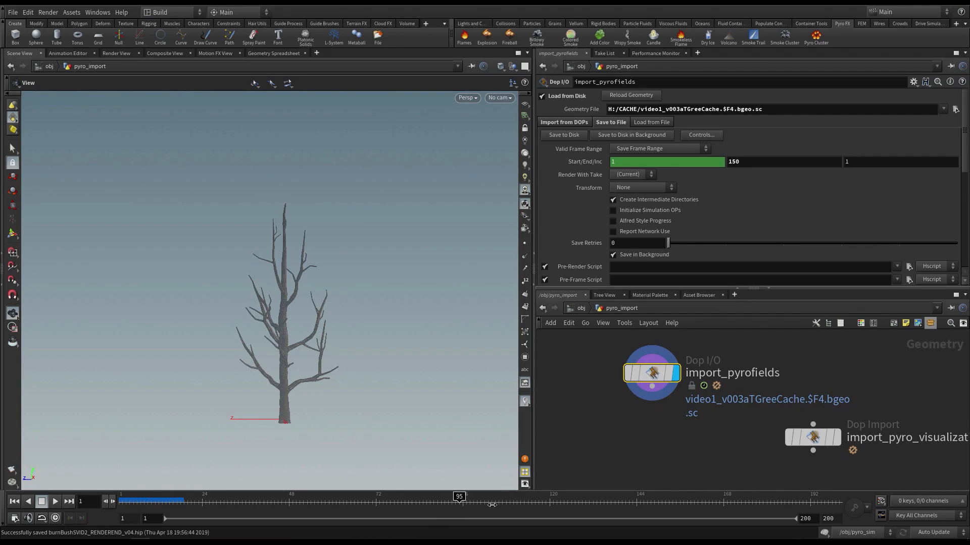
left_click(457, 502)
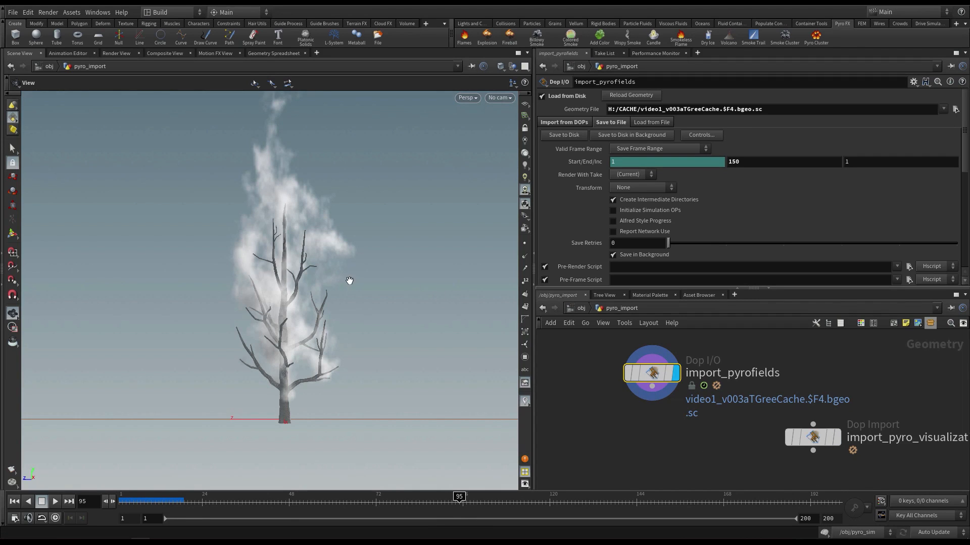
mouse_move(355, 282)
left_mouse_down()
mouse_move(312, 288)
mouse_move(253, 266)
mouse_move(411, 269)
mouse_move(314, 279)
mouse_move(320, 251)
mouse_move(316, 265)
mouse_move(362, 285)
left_mouse_up()
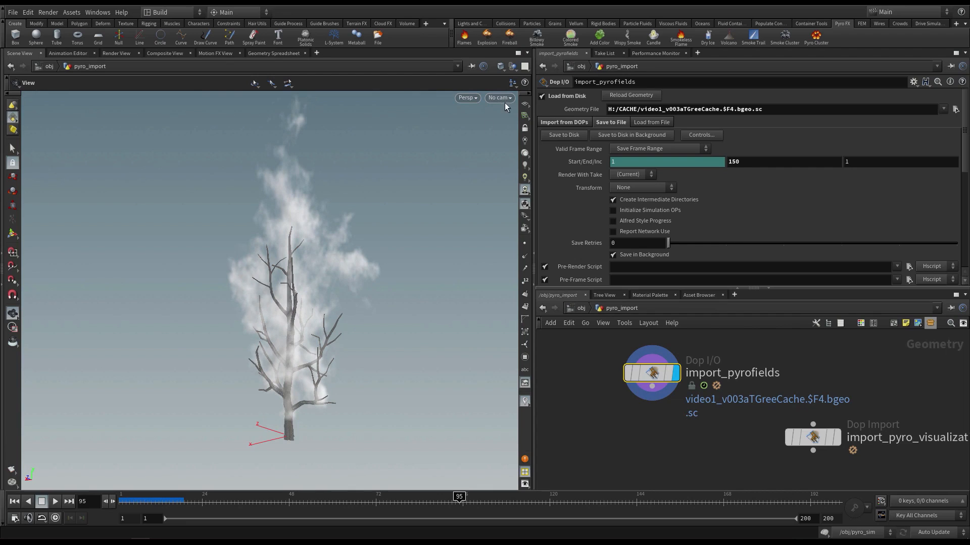
Look at the burning tree through cam1 in the viewport
left_click(501, 96)
left_click(513, 145)
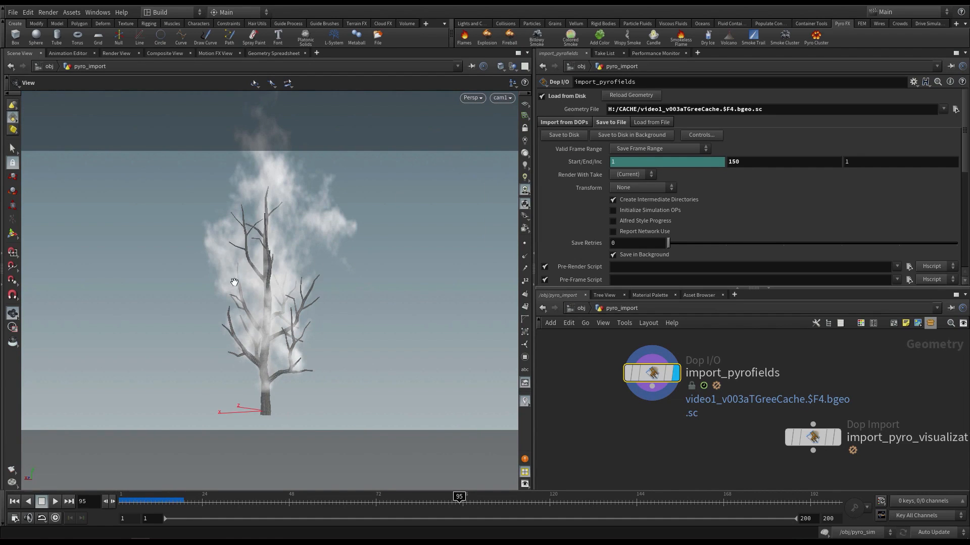
left_click_drag(234, 282, 364, 283)
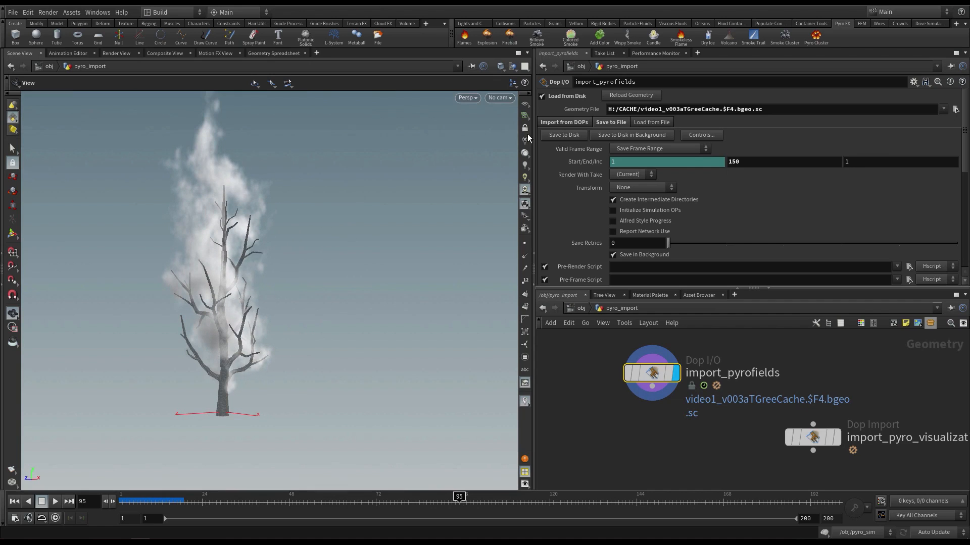
left_click(496, 97)
left_click(503, 144)
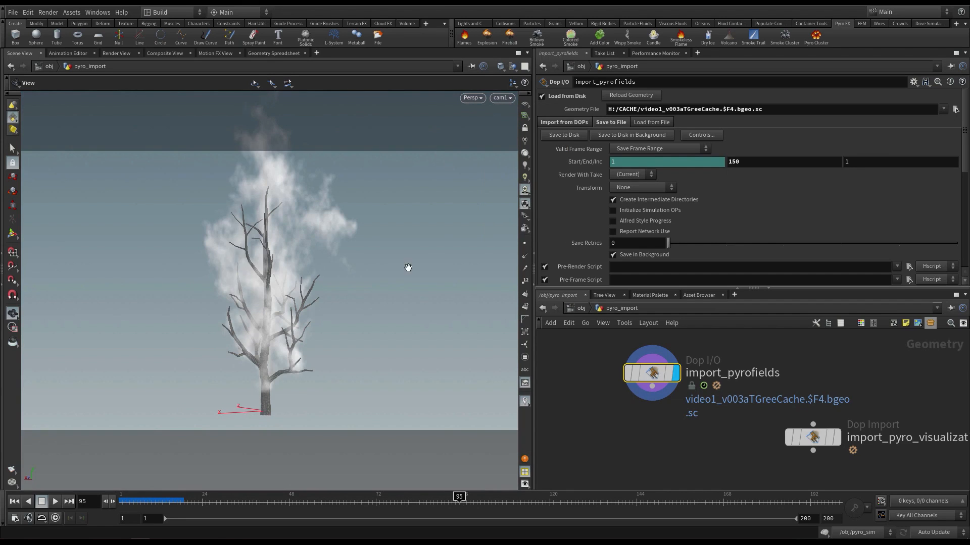
Lock cam1 to the view, pull it back to fit the whole smoke plume, unlock it, and save the scene
left_click(525, 130)
scroll(407, 219, "down", 4)
left_click_drag(399, 227, 298, 306)
left_click(526, 131)
middle_click_drag(325, 266, 321, 270)
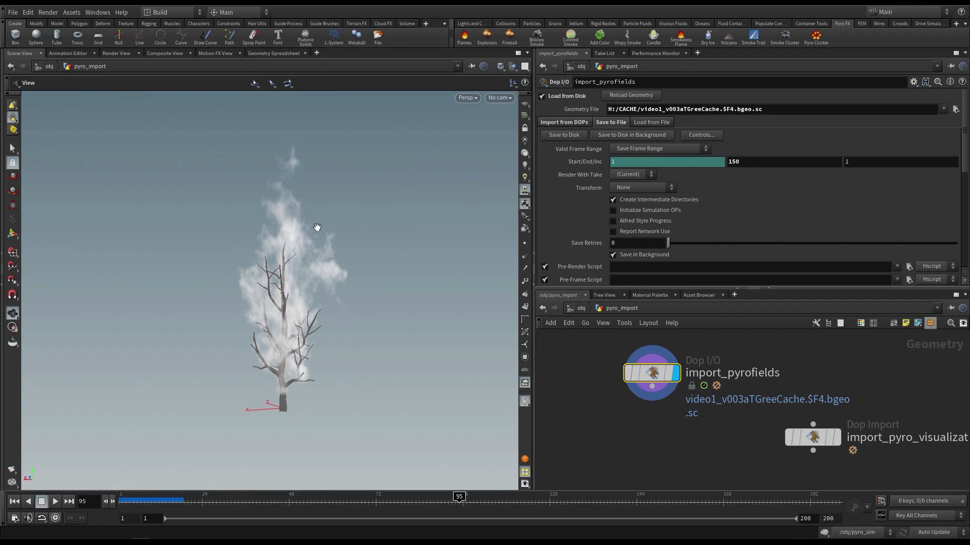
scroll(606, 430, "down", 2)
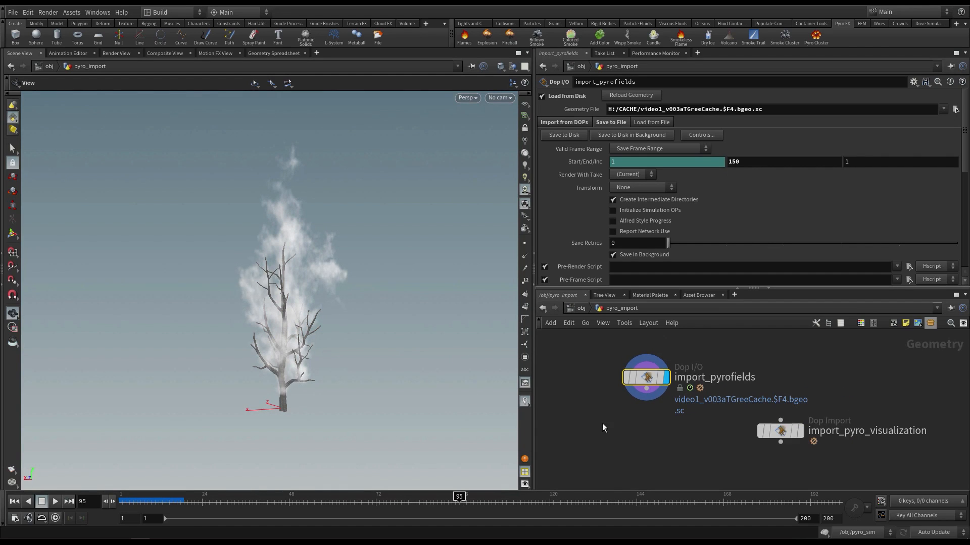
key("ctrl+s")
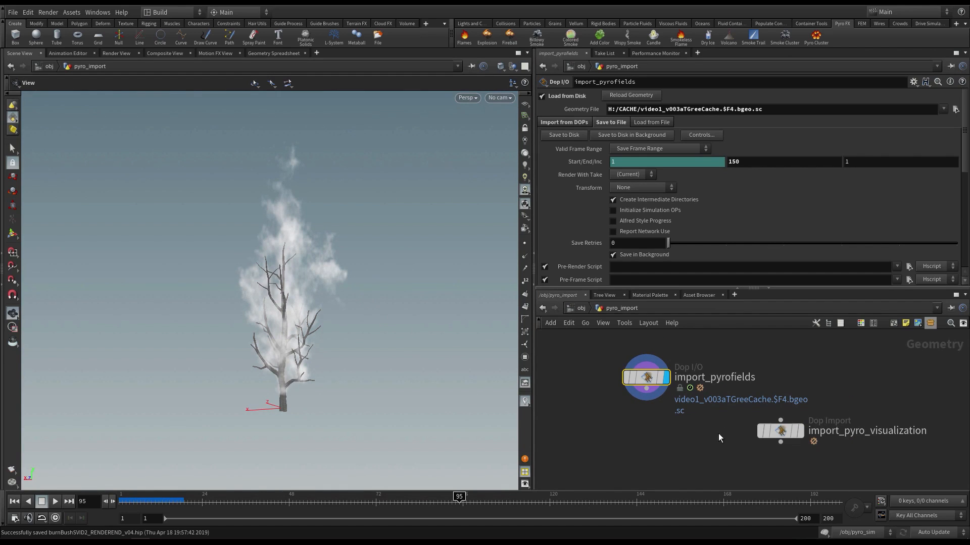
Check the primitive minimum and maximum values of the import_pyrofields volumes in the geometry spreadsheet
middle_click_drag(683, 430, 709, 431)
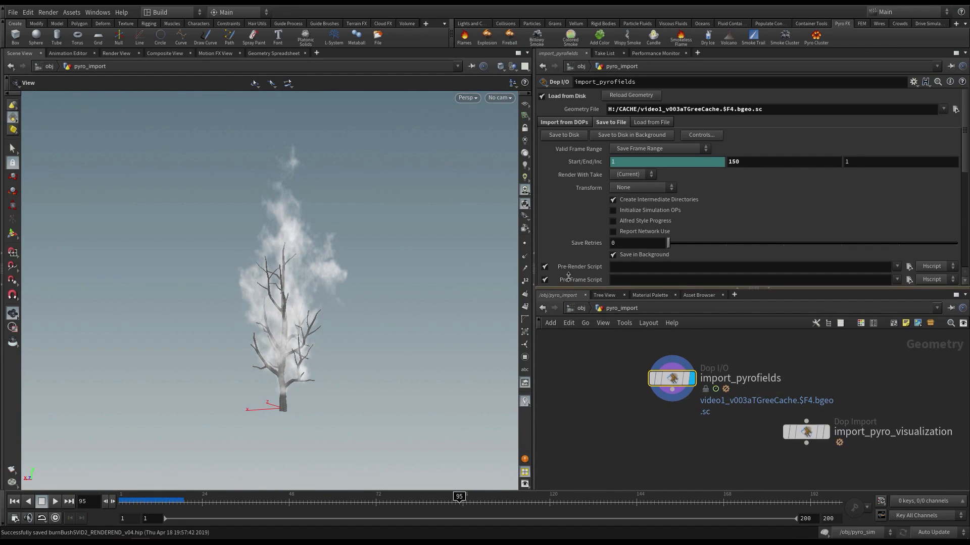
left_click_drag(568, 276, 569, 276)
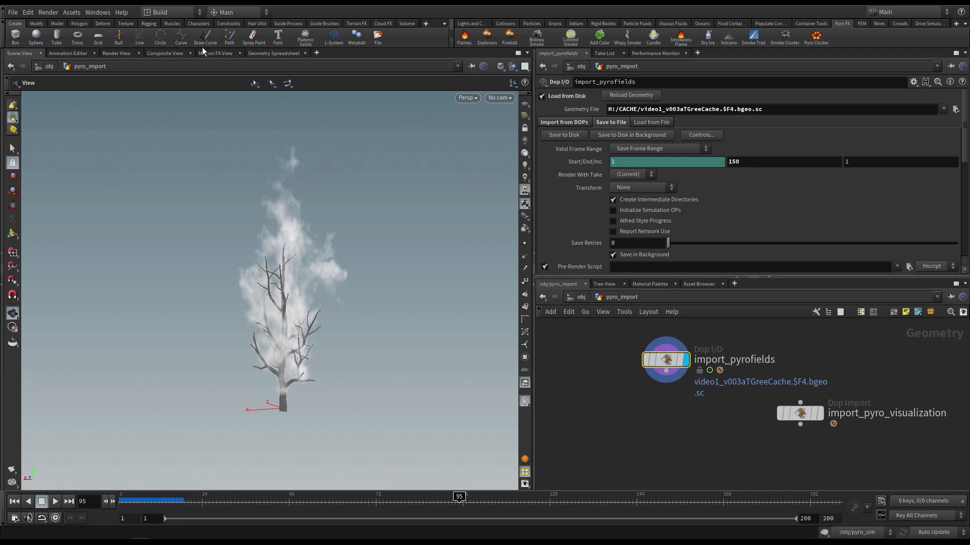
left_click(261, 52)
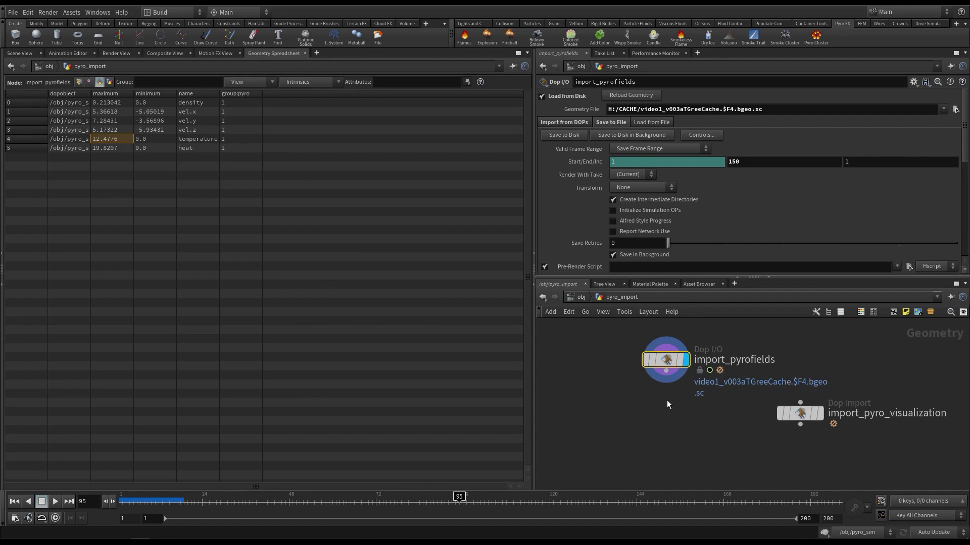
middle_click_drag(626, 387, 629, 389)
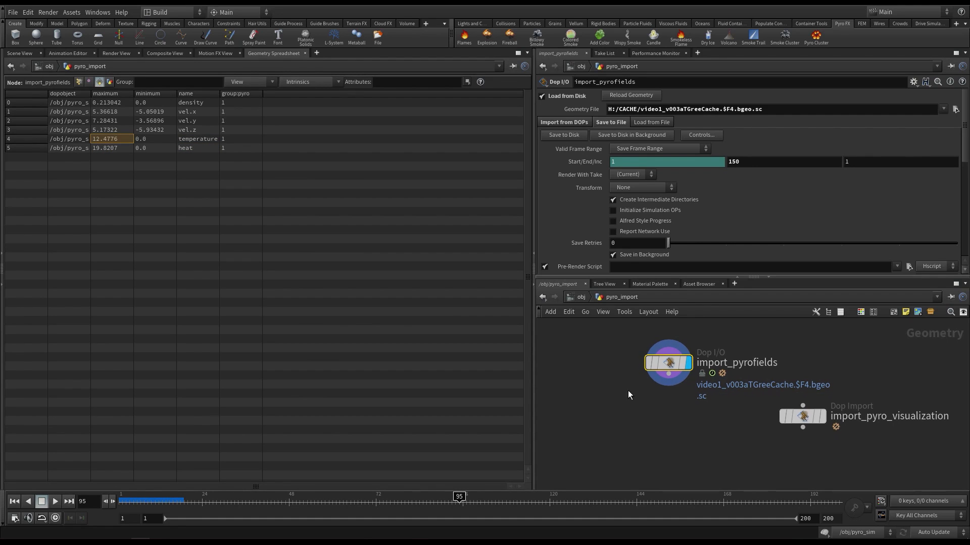
left_click(21, 53)
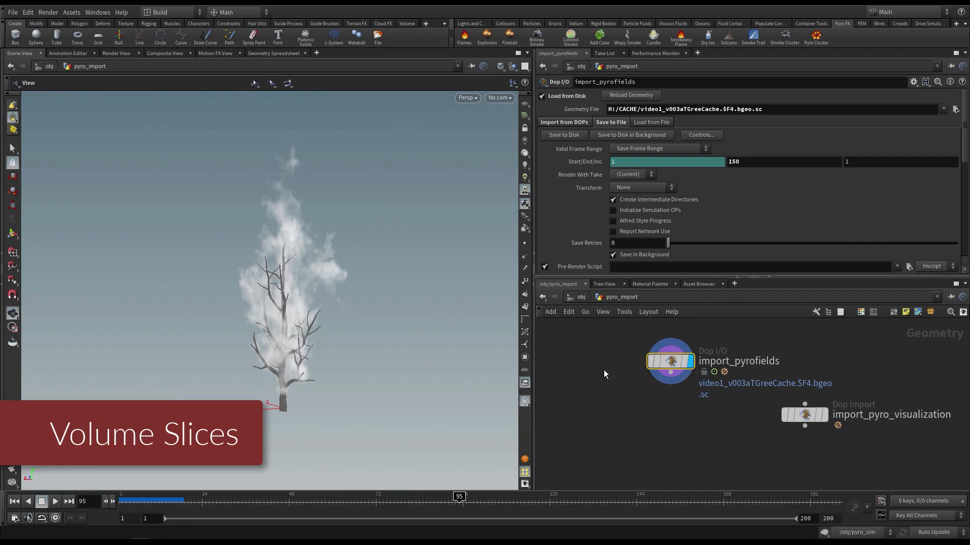
Add a Volume Slice node, feed it from import_pyrofields, and display its result
middle_click_drag(583, 391, 585, 392)
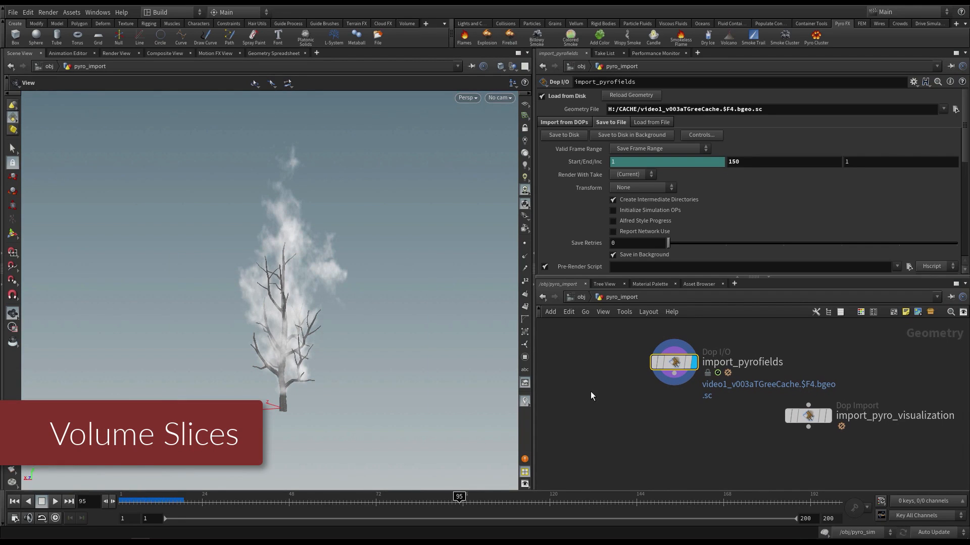
key("Tab")
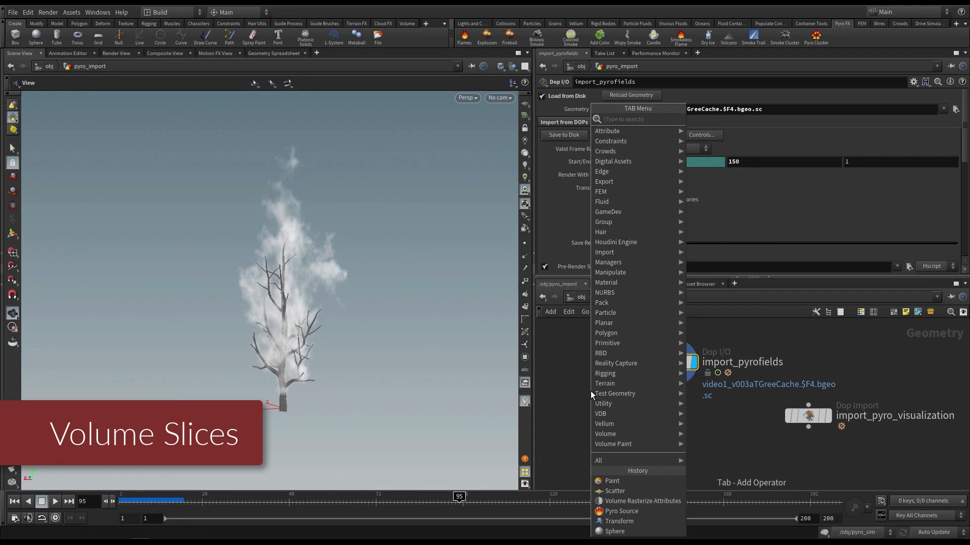
type("vo")
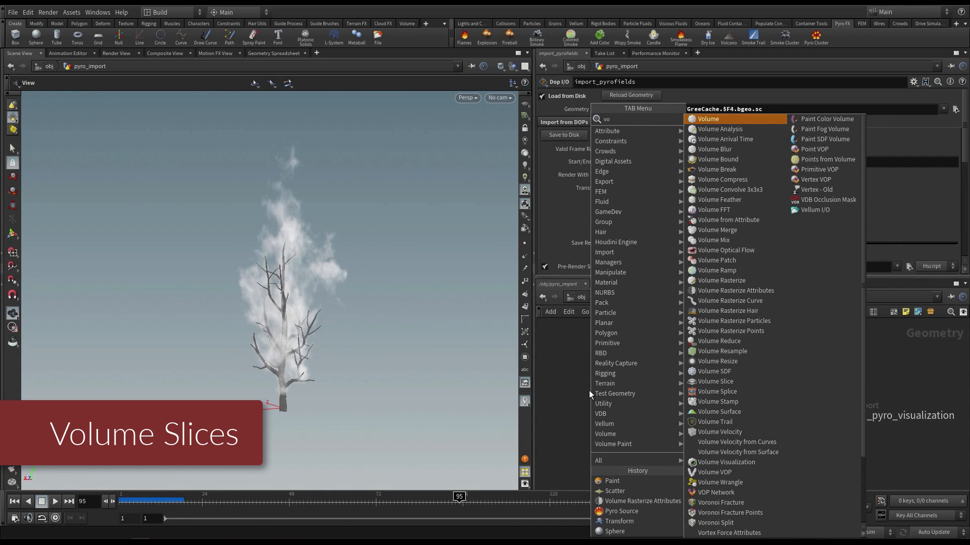
type("s")
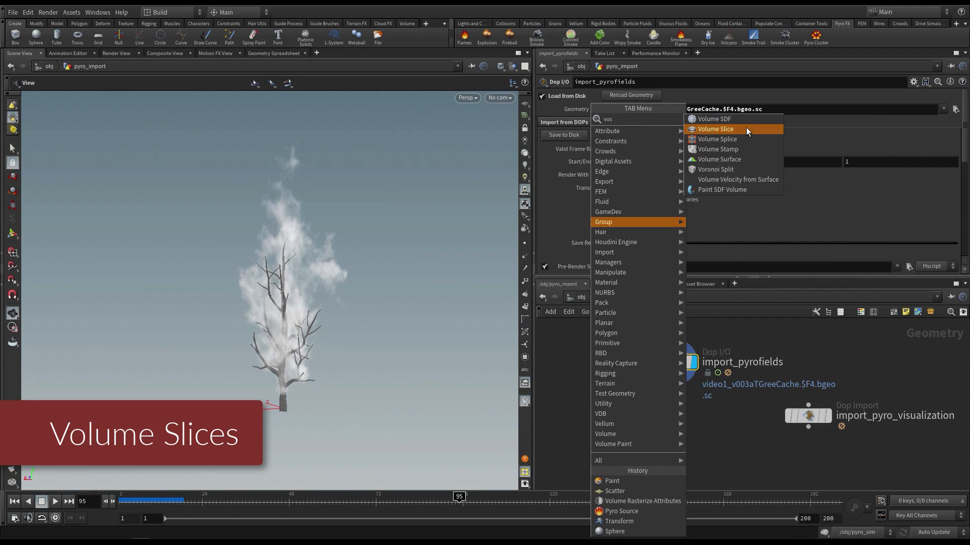
key("Escape")
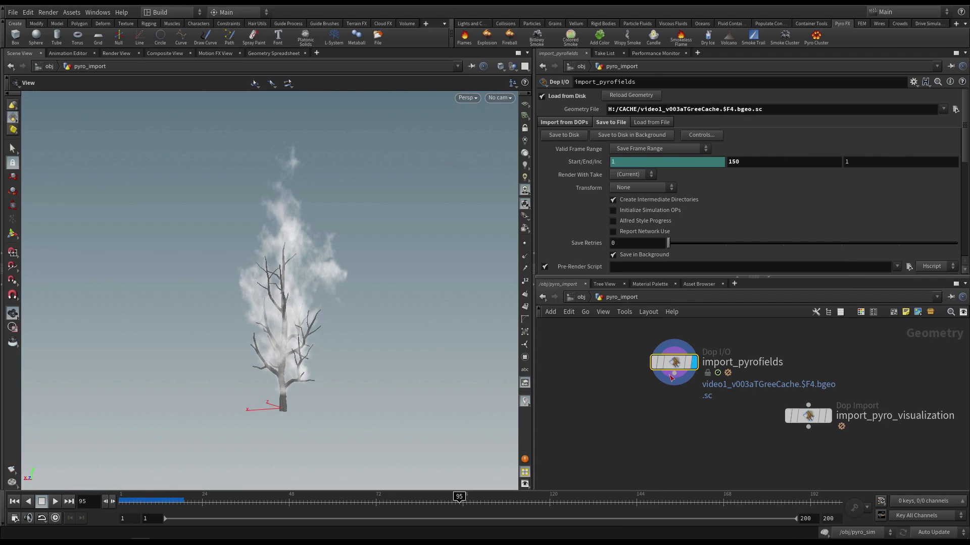
left_click(608, 427)
left_click_drag(674, 374, 607, 416)
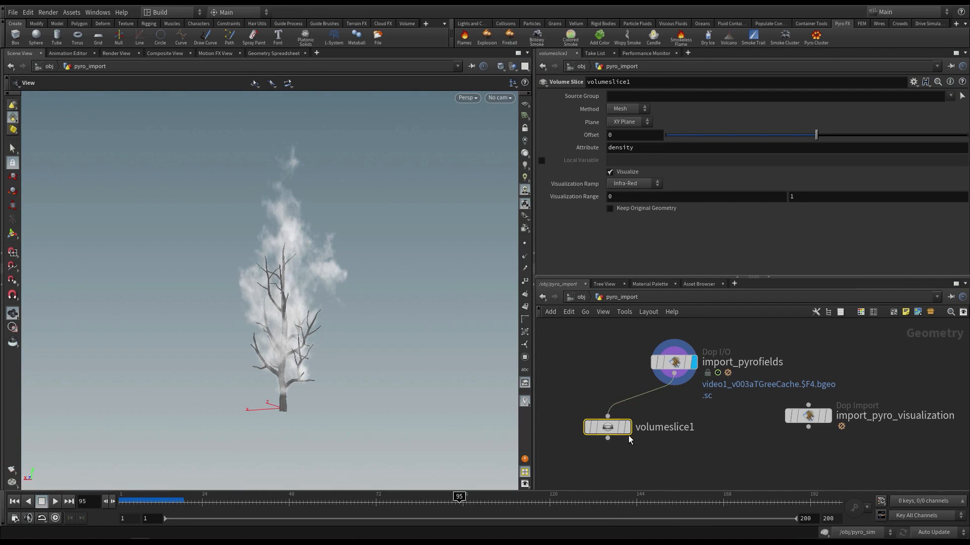
left_click(629, 399)
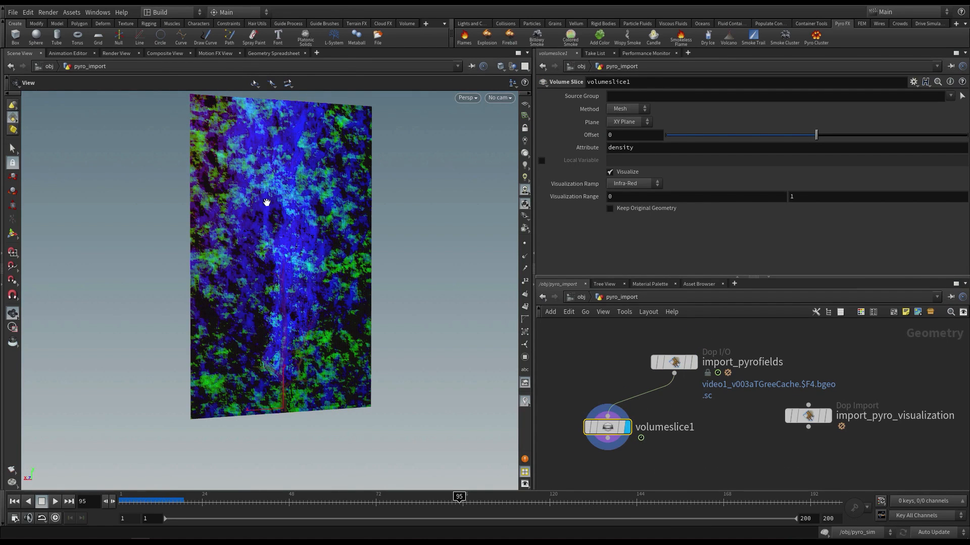
left_click_drag(333, 198, 325, 212)
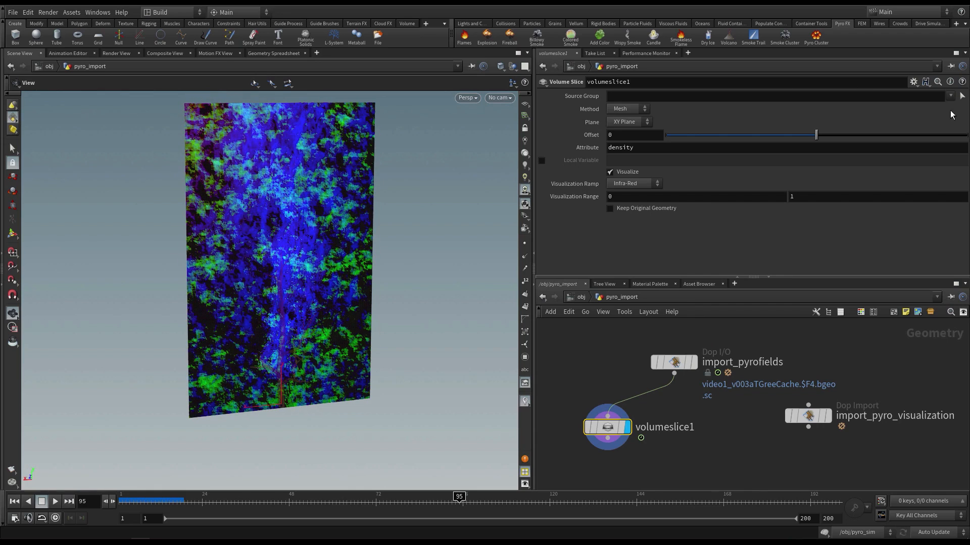
left_click(950, 95)
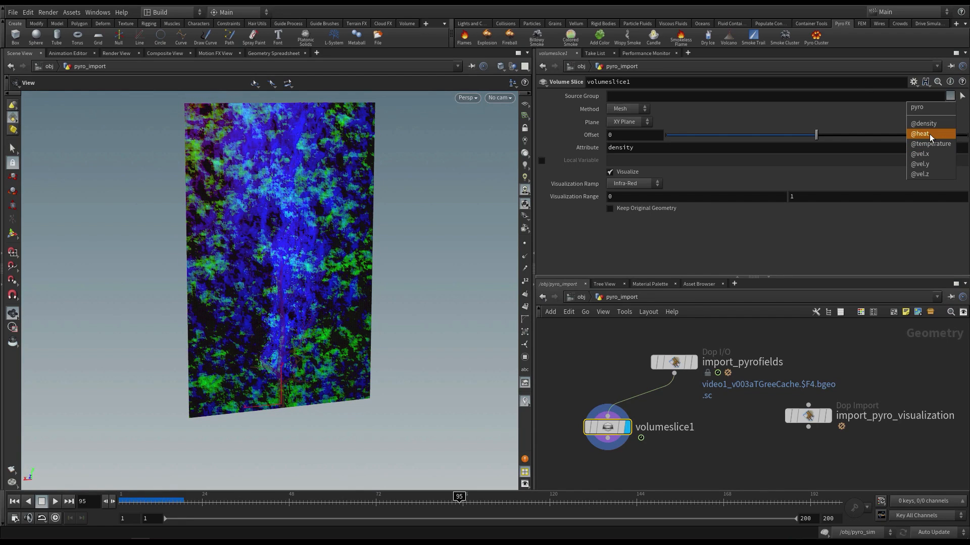
left_click(929, 134)
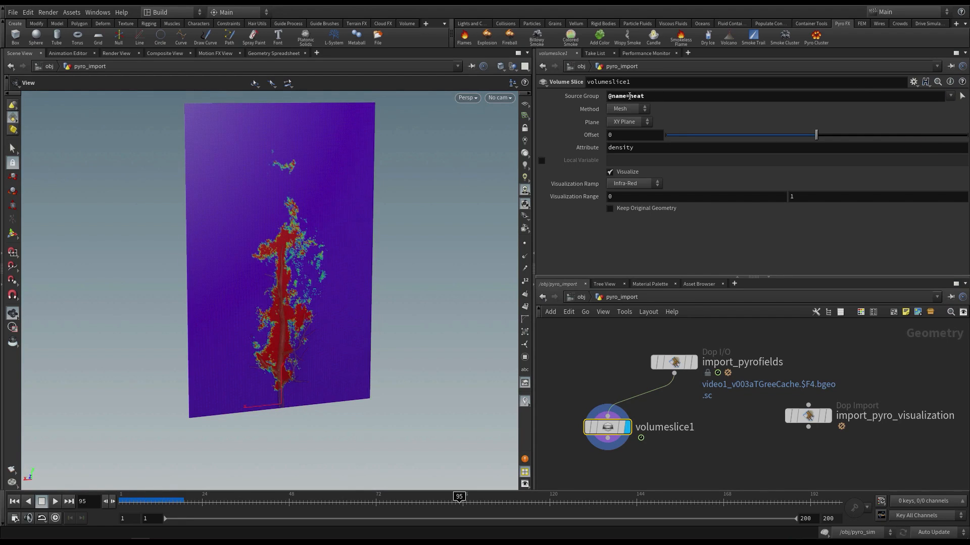
left_click_drag(629, 96, 668, 95)
key("ctrl+c")
double_click(644, 148)
key("ctrl+v")
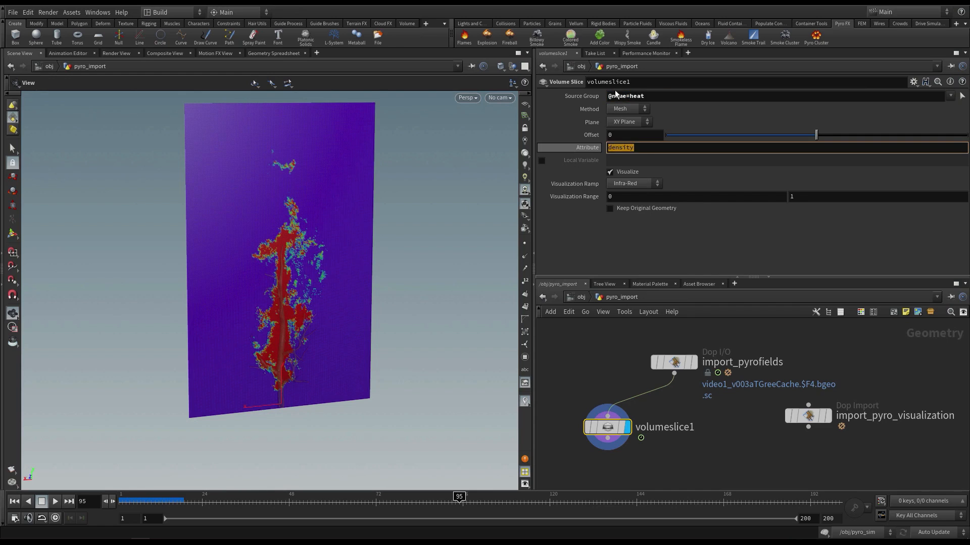
Rename the volume slice node to volumeslice1_heat
left_click(665, 82)
type("_")
key("ctrl+v")
key("Return")
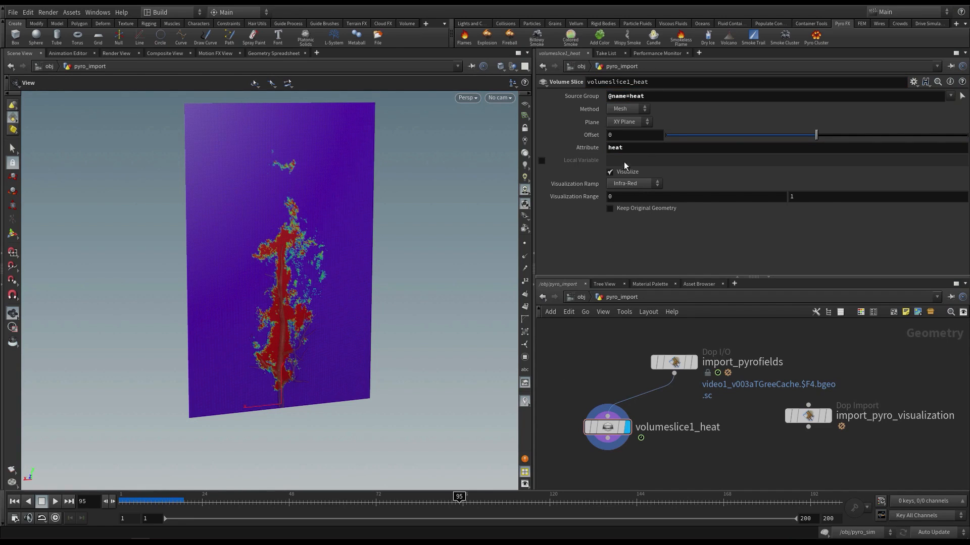
Sort the slice's points by heat in the geometry spreadsheet and compare them with the heat maximum of the import_pyrofields primitives
double_click(633, 148)
left_click_drag(296, 234, 282, 201)
left_click(275, 54)
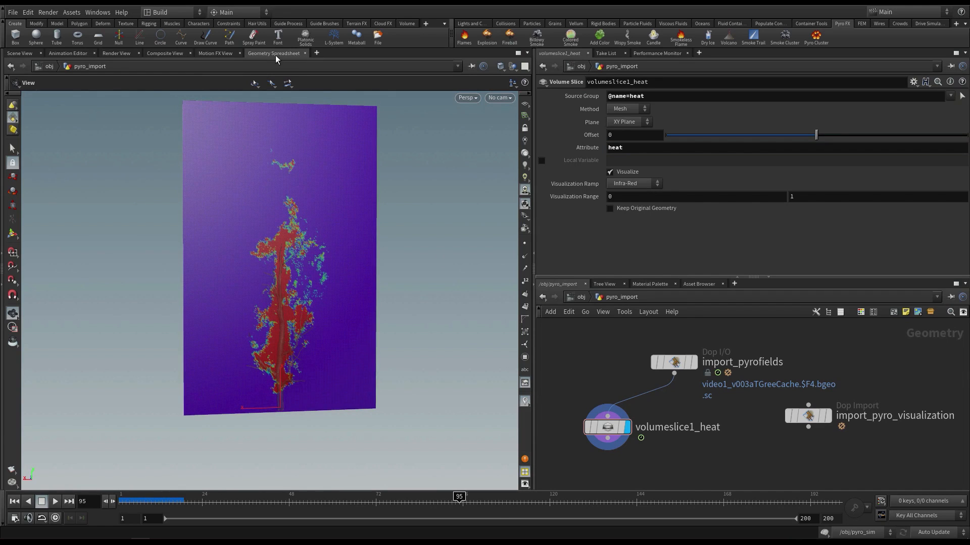
left_click(80, 81)
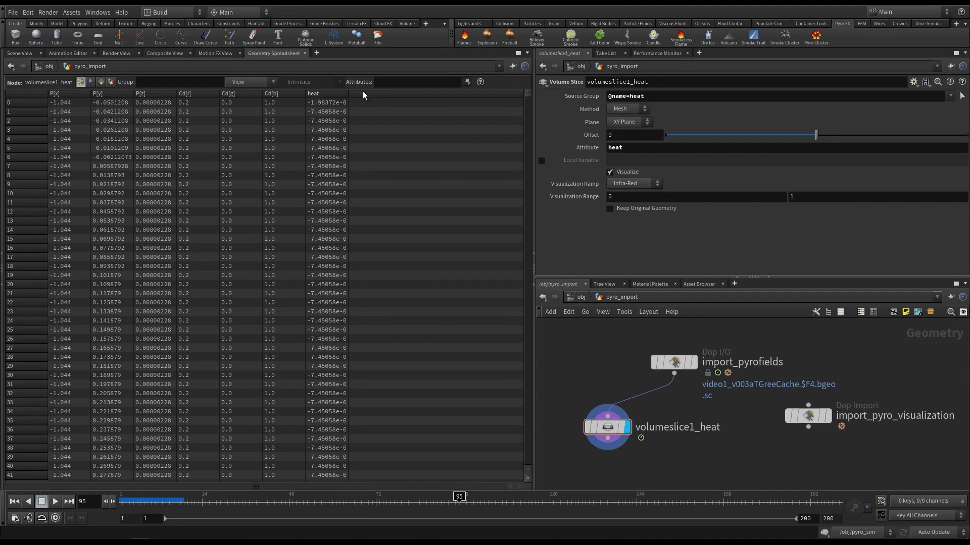
left_click(324, 96)
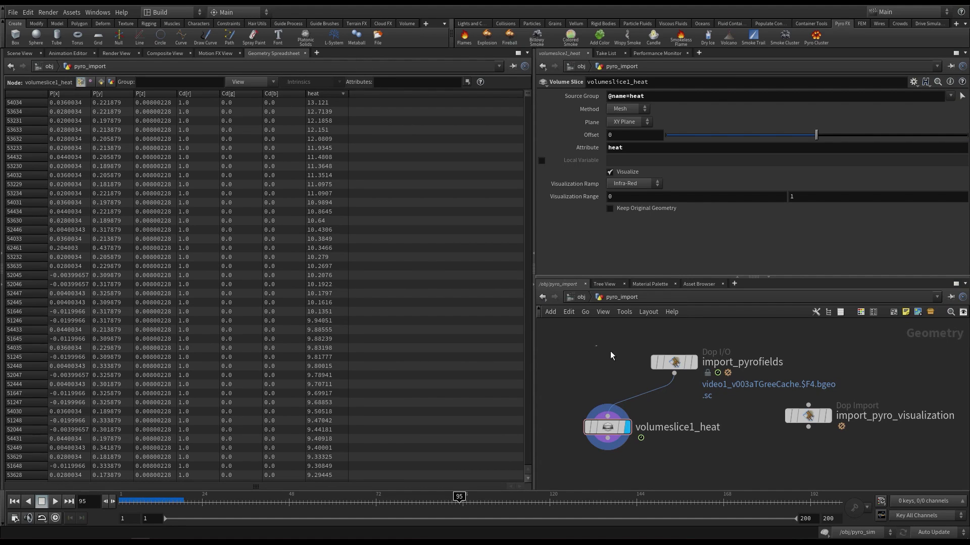
left_click(674, 362)
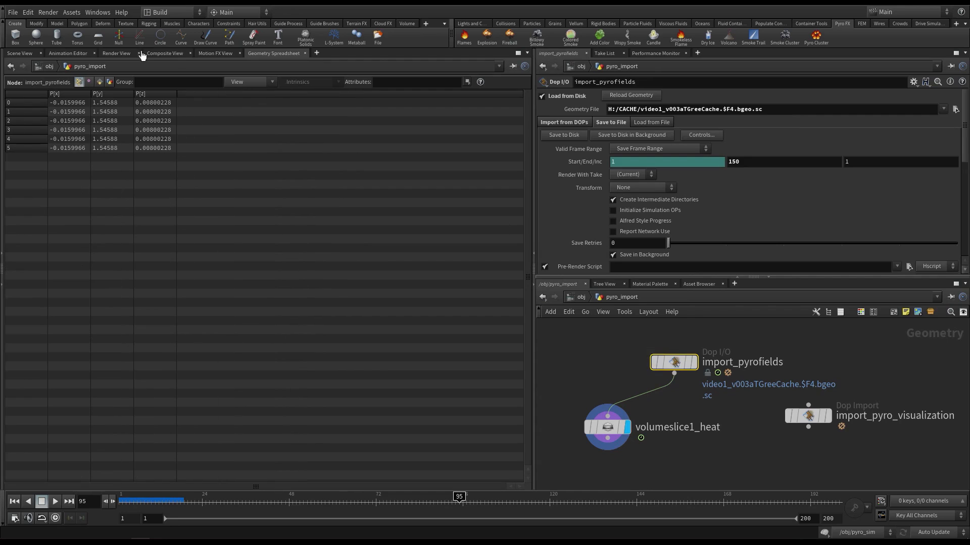
left_click(99, 82)
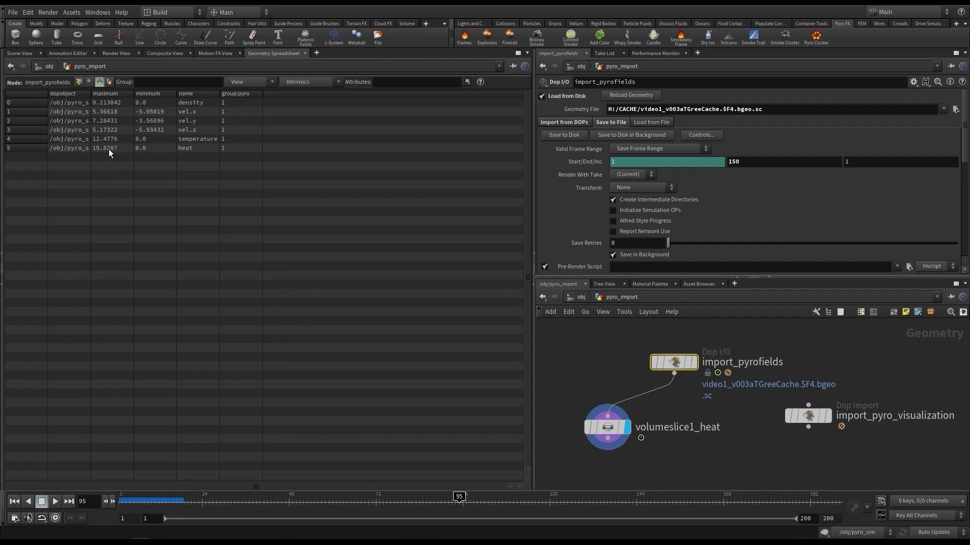
left_click(20, 53)
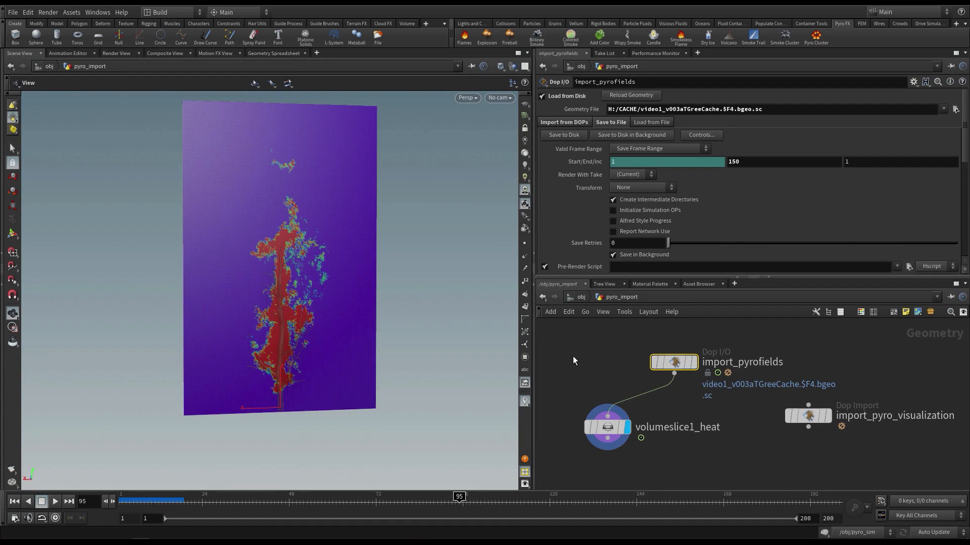
Select the volumeslice1_heat node and examine the heat slice along the tree from closer and farther views
left_click(608, 427)
mouse_move(294, 300)
left_mouse_down()
mouse_move(376, 295)
mouse_move(283, 303)
left_mouse_up()
right_click_drag(229, 291, 388, 271)
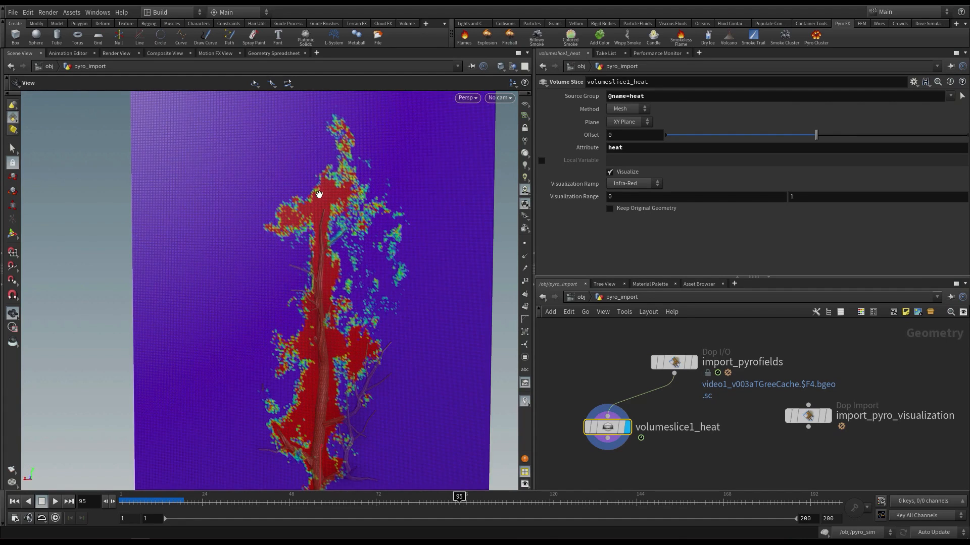
scroll(321, 193, "down", 5)
left_click_drag(329, 213, 306, 237)
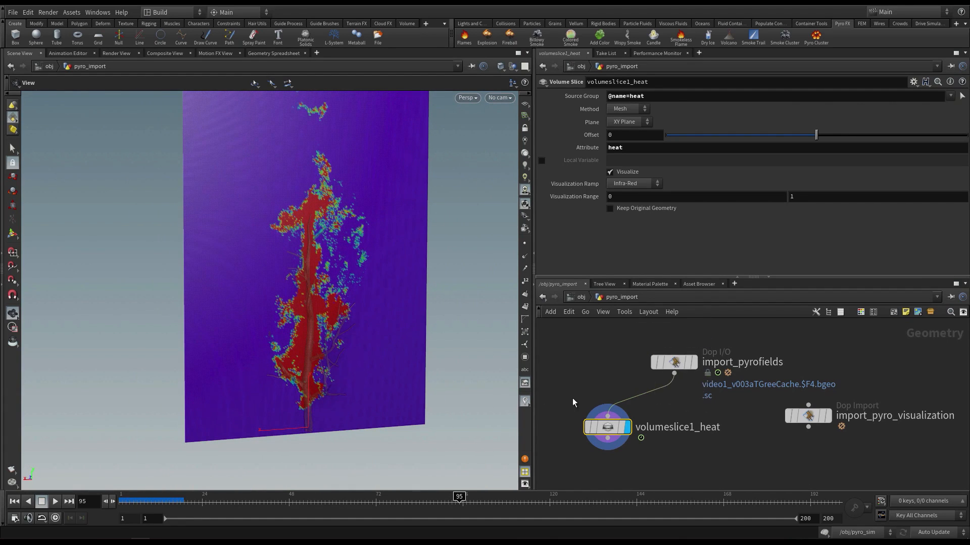
scroll(360, 289, "down", 2)
left_click_drag(670, 456, 573, 410)
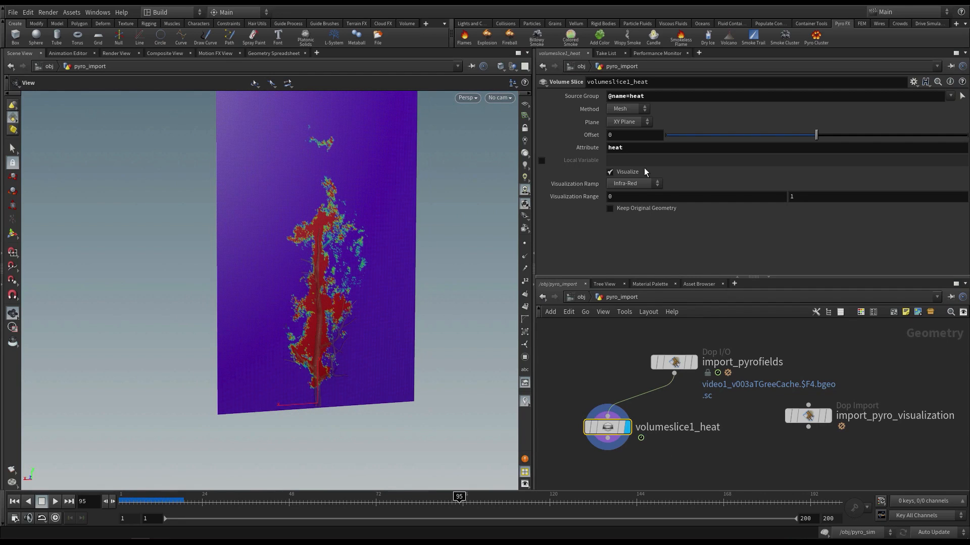
Set the heat slice's visualization range maximum to 7.5 and its offset to -0.027
middle_click_drag(808, 201, 969, 197)
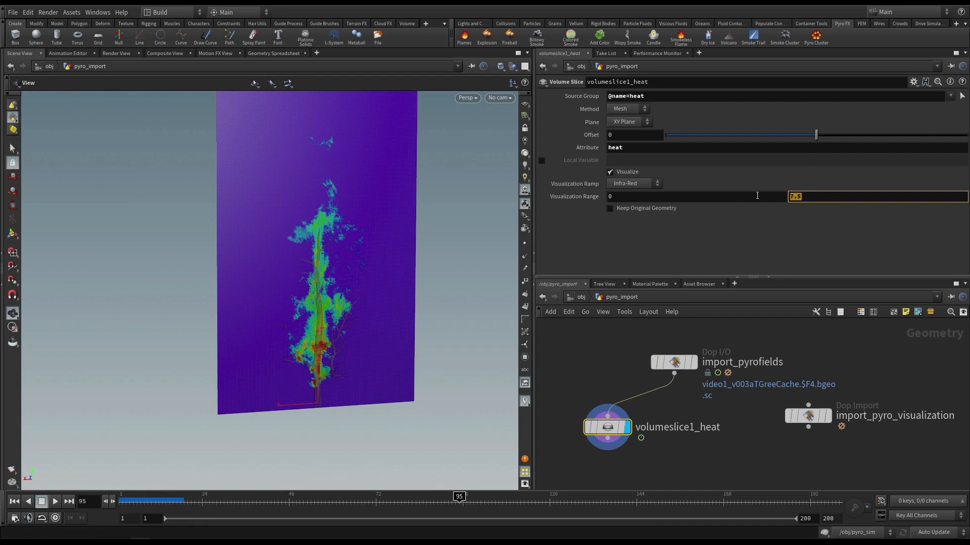
left_click_drag(316, 286, 330, 287)
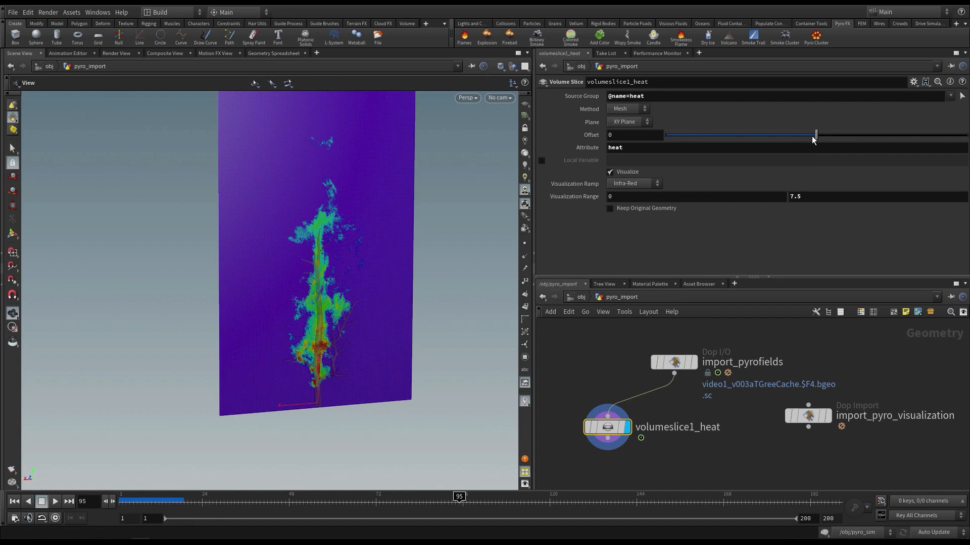
mouse_move(815, 135)
left_mouse_down()
mouse_move(791, 137)
mouse_move(859, 139)
mouse_move(820, 138)
left_mouse_up()
mouse_move(810, 139)
left_mouse_down()
mouse_move(801, 140)
mouse_move(813, 139)
left_mouse_up()
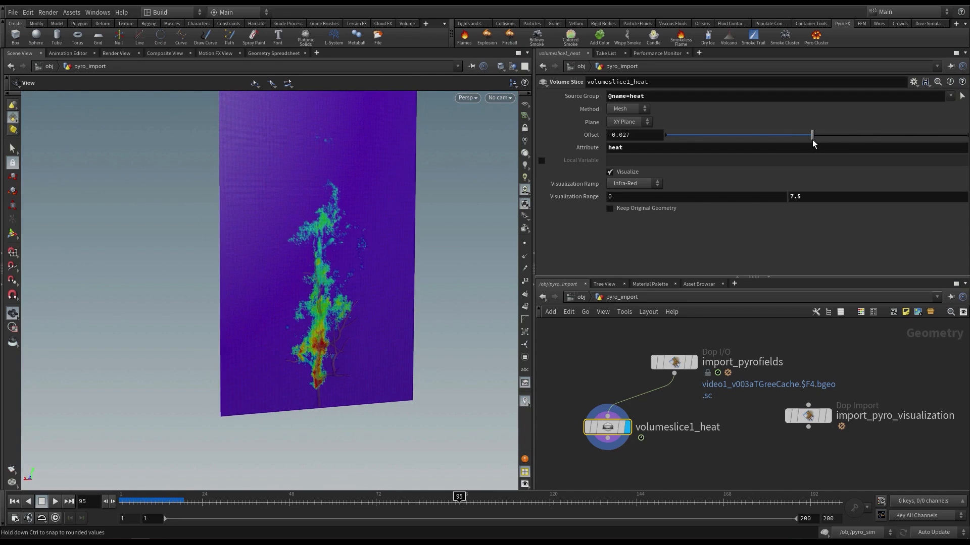
left_click(792, 197)
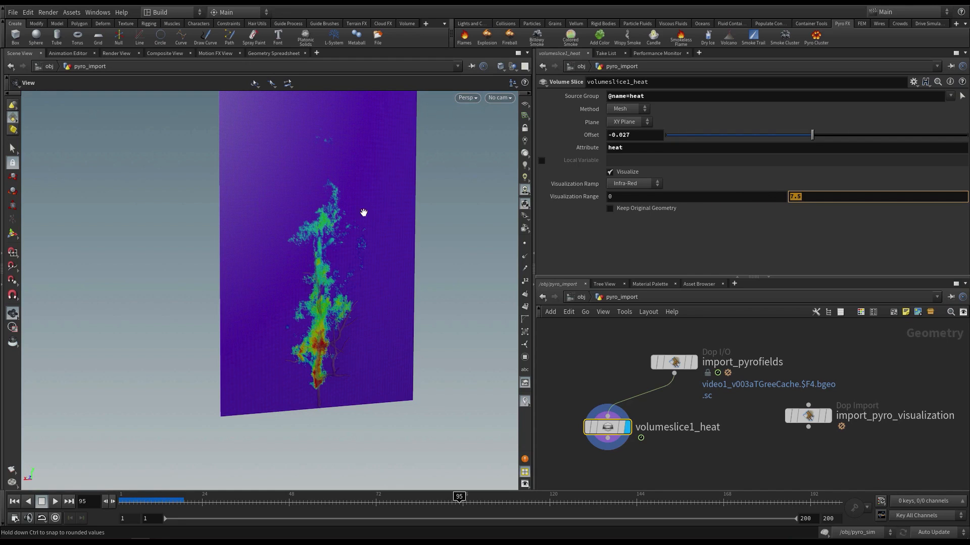
left_click_drag(363, 213, 353, 229)
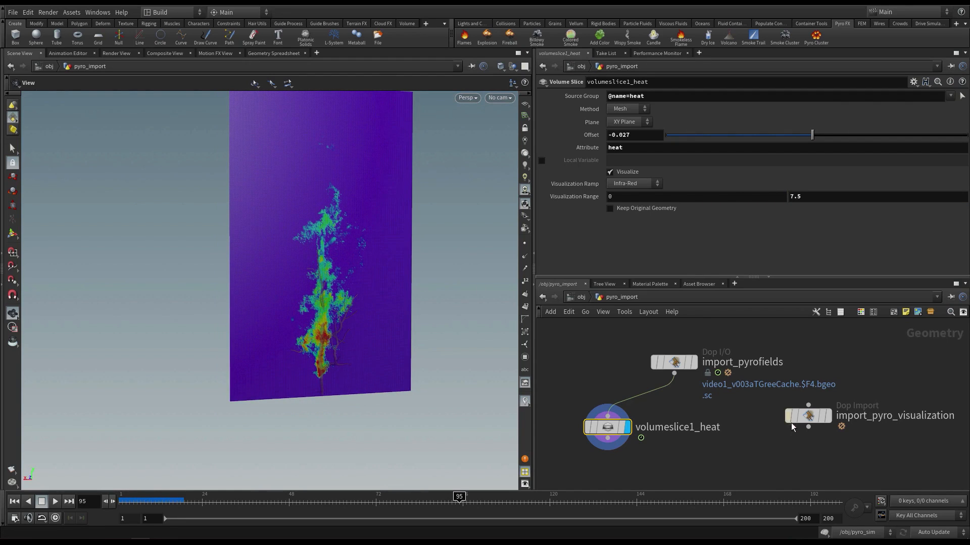
left_click_drag(792, 427, 824, 431)
left_click_drag(607, 427, 723, 457, "alt")
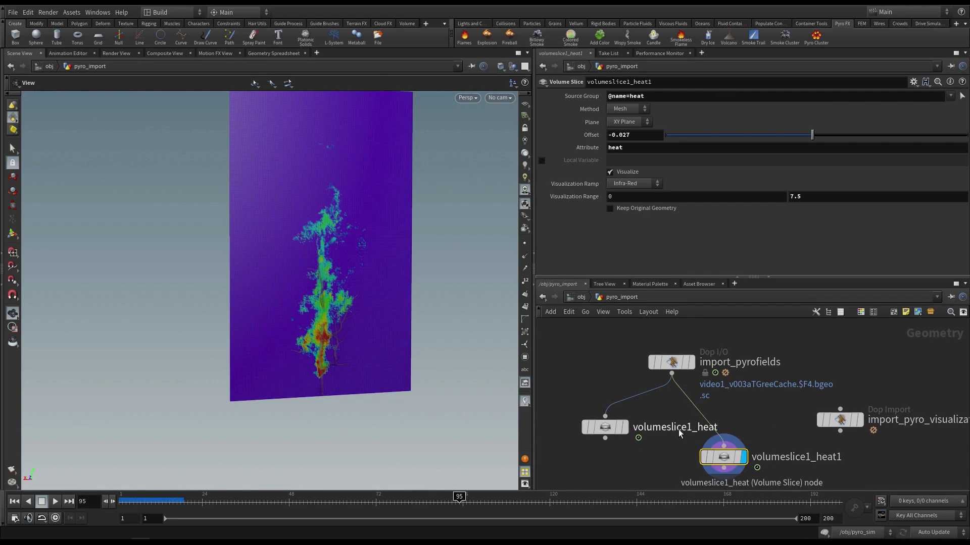
left_click_drag(724, 457, 733, 452)
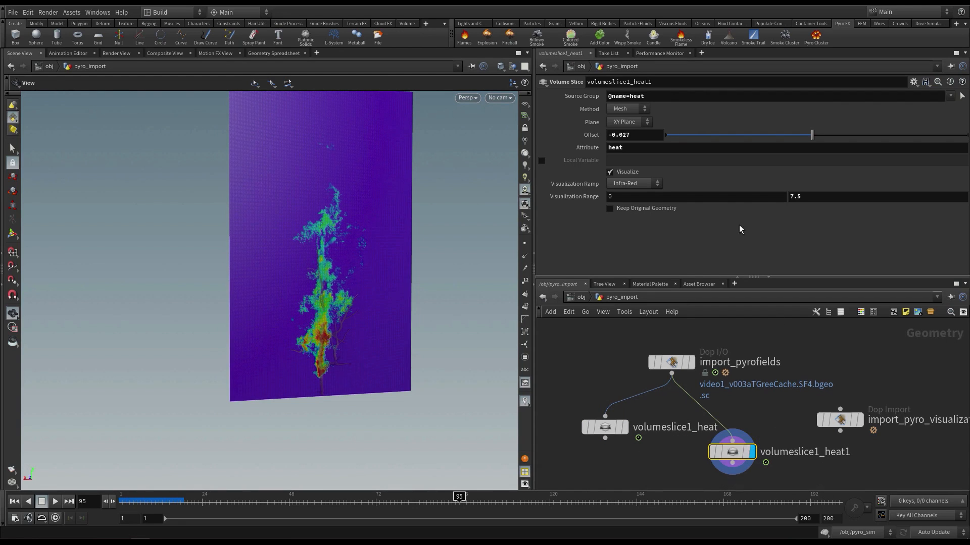
double_click(671, 98)
key("BackSpace")
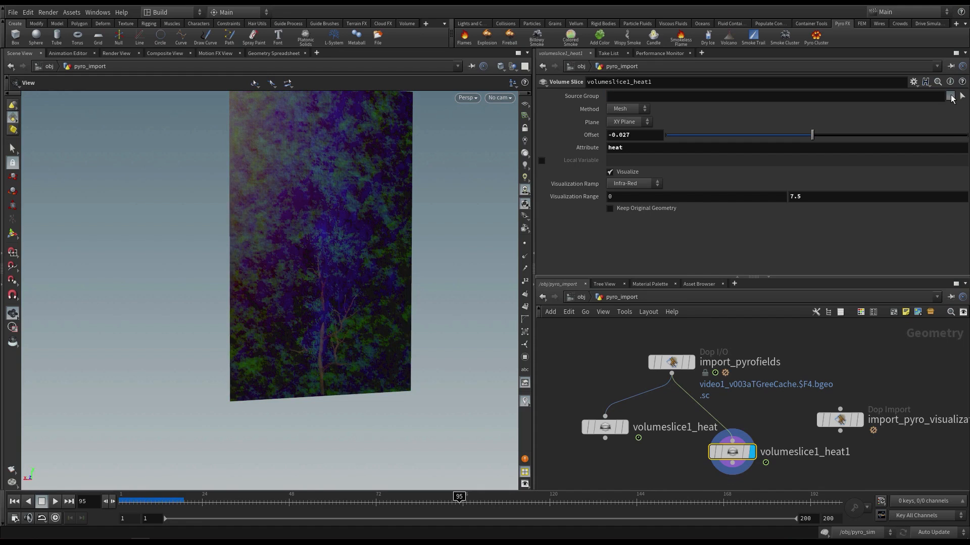
left_click(950, 96)
left_click(924, 136)
Rename the duplicated slice node volumeslice1_temperature and set its attribute to temperature
double_click(635, 96)
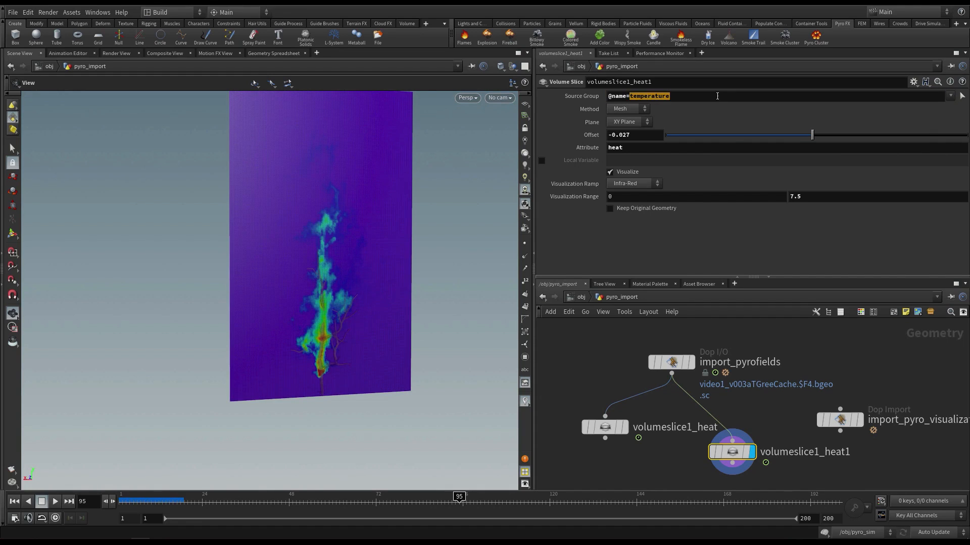
key("ctrl+c")
double_click(639, 82)
key("ctrl+v")
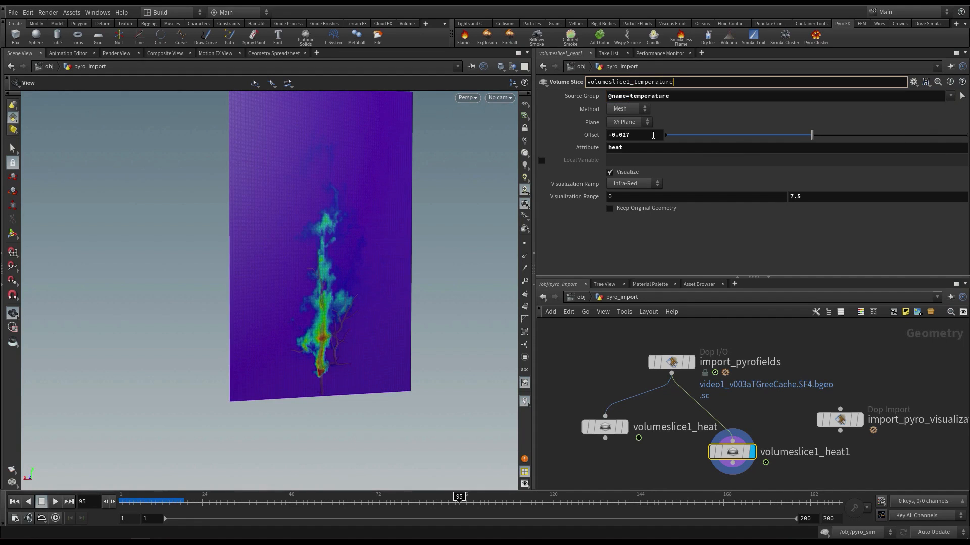
double_click(615, 147)
key("ctrl+v")
left_click(592, 353)
Set the temperature slice's offset to 0.013 and its visualization range maximum to 4
mouse_move(812, 136)
left_mouse_down()
mouse_move(795, 137)
mouse_move(813, 140)
left_mouse_up()
right_click_drag(350, 273, 411, 282)
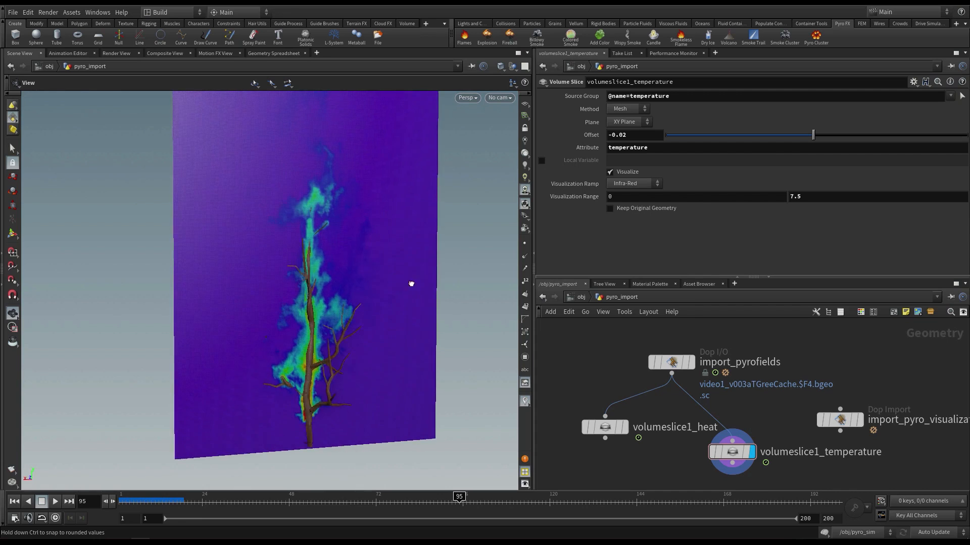
left_click_drag(411, 281, 385, 283)
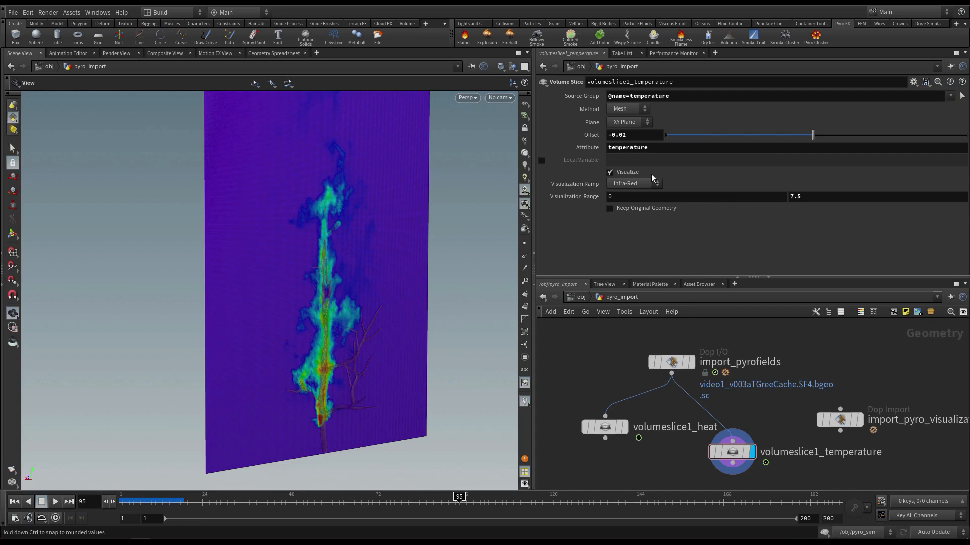
mouse_move(813, 138)
left_mouse_down()
mouse_move(805, 138)
mouse_move(818, 137)
left_mouse_up()
middle_click_drag(803, 199, 690, 202)
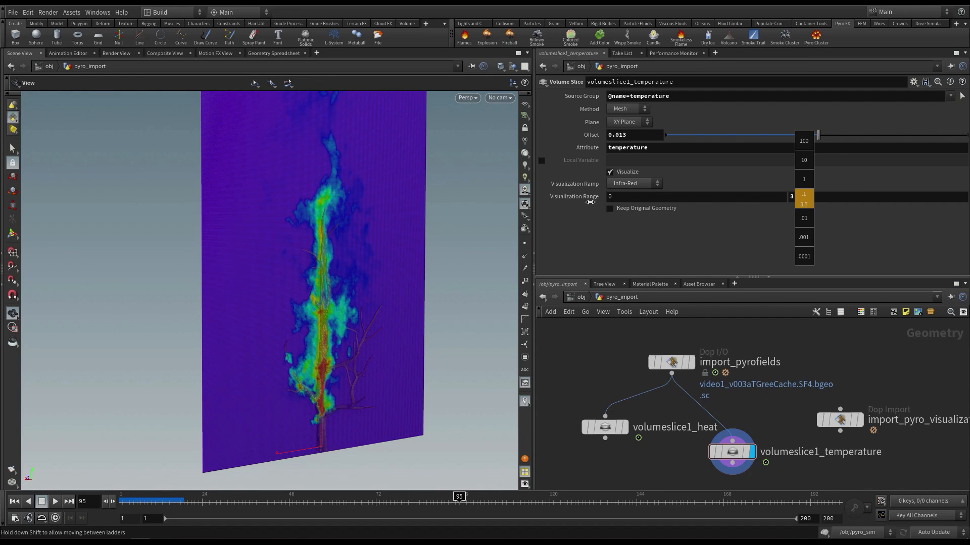
middle_click_drag(590, 202, 644, 207)
left_click_drag(327, 337, 299, 342)
Display the heat slice and switch back to the temperature slice to compare the two fields and their settings
left_click(605, 427)
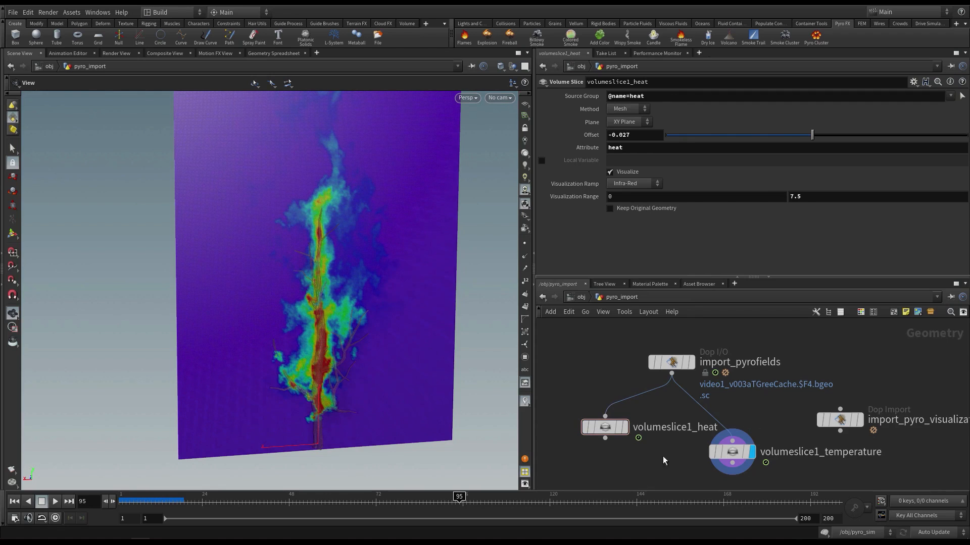
left_click(625, 427)
middle_click_drag(810, 196, 802, 197)
left_click_drag(803, 477, 725, 432)
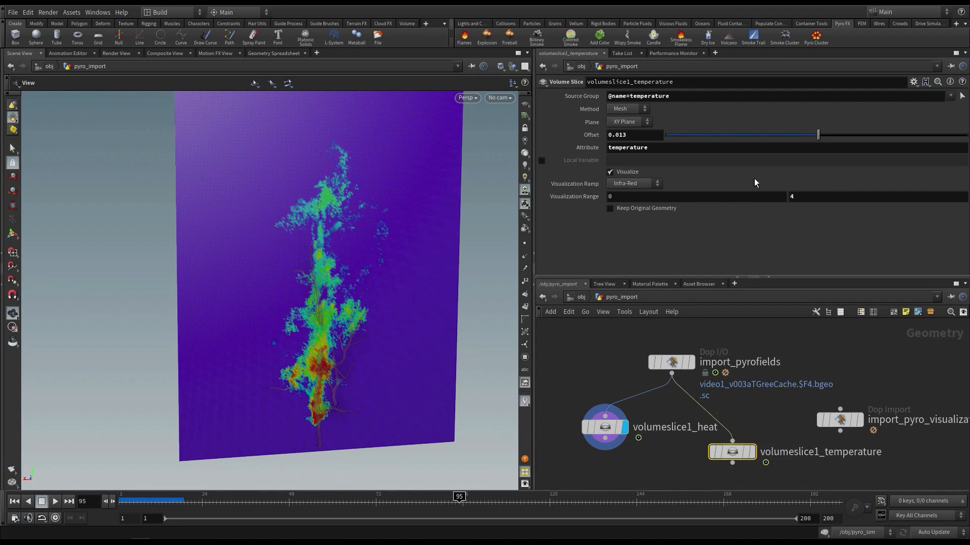
middle_click(808, 198)
mouse_move(818, 136)
left_mouse_down()
mouse_move(861, 143)
mouse_move(750, 136)
mouse_move(832, 143)
mouse_move(819, 144)
left_mouse_up()
left_click(772, 435)
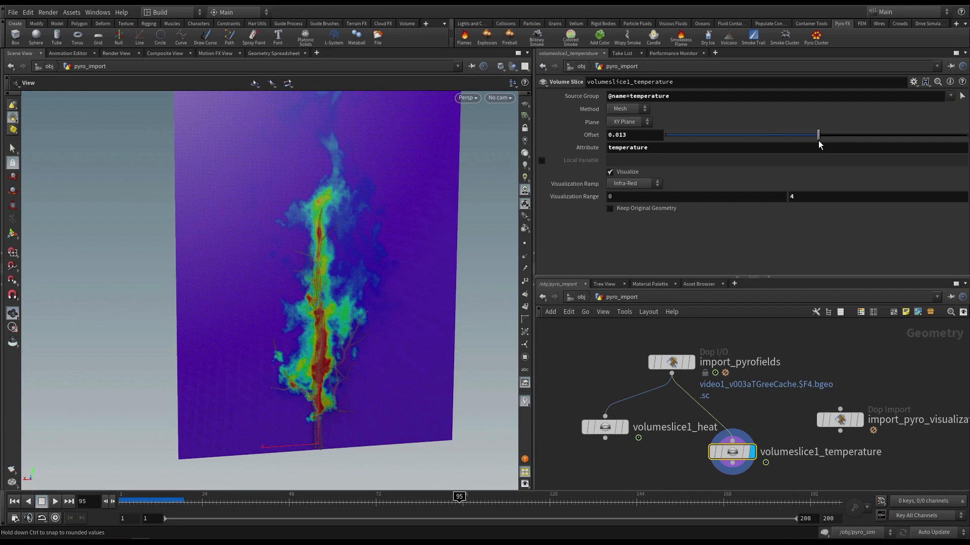
Try a visualization range maximum of 1.4 on the temperature slice and restore it to 4
middle_click_drag(801, 194, 742, 201)
middle_click_drag(803, 197, 777, 198)
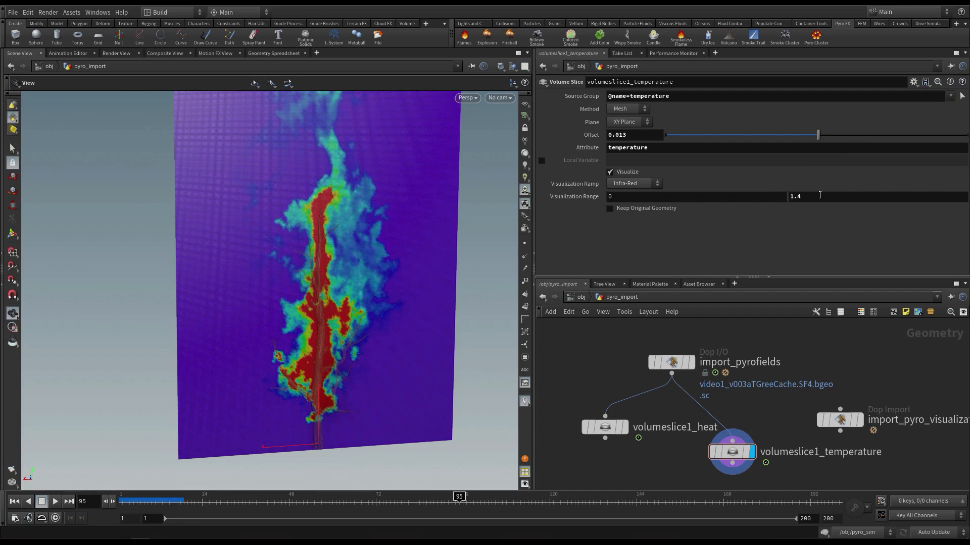
left_click_drag(820, 195, 768, 194)
type("4")
key("Return")
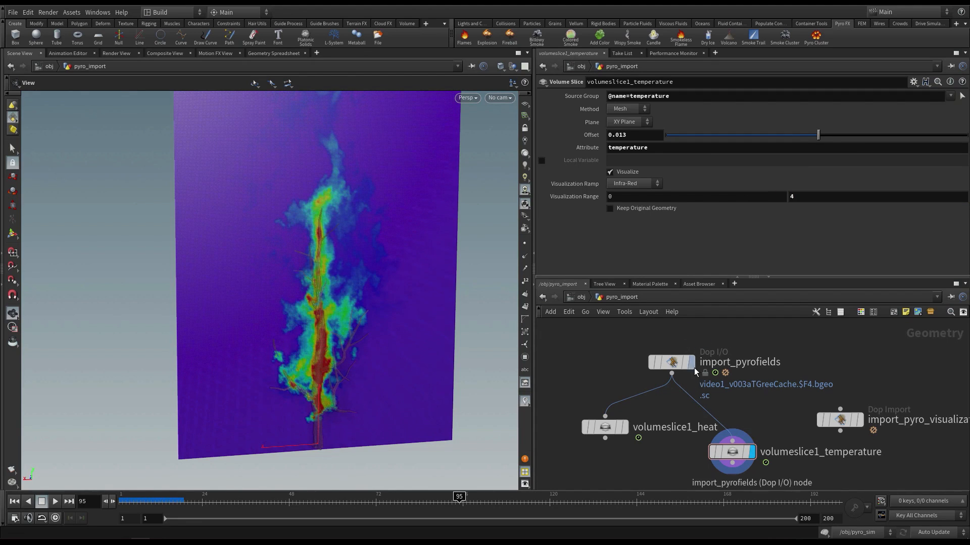
Display the import_pyrofields node in the viewport instead of the temperature slice
left_click(692, 364)
left_click(673, 366)
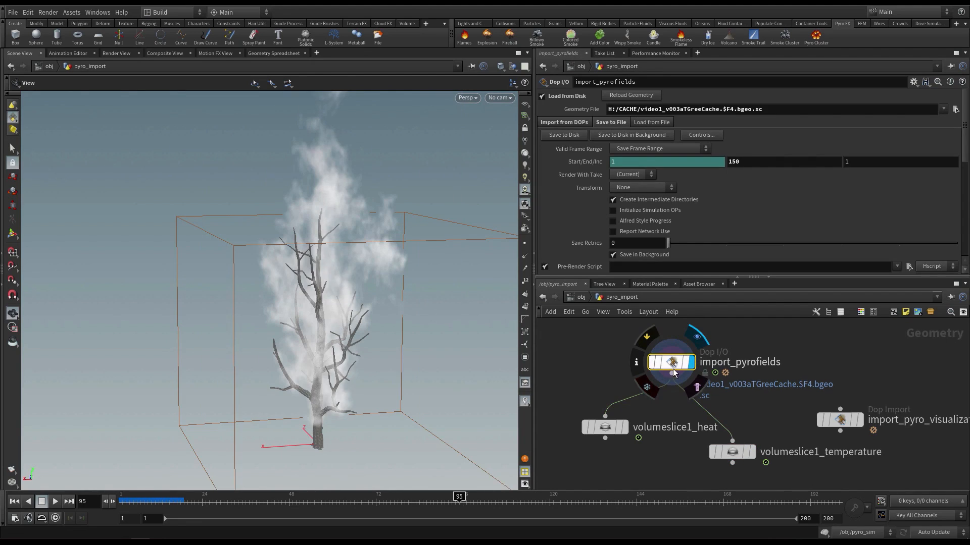
left_click(593, 365)
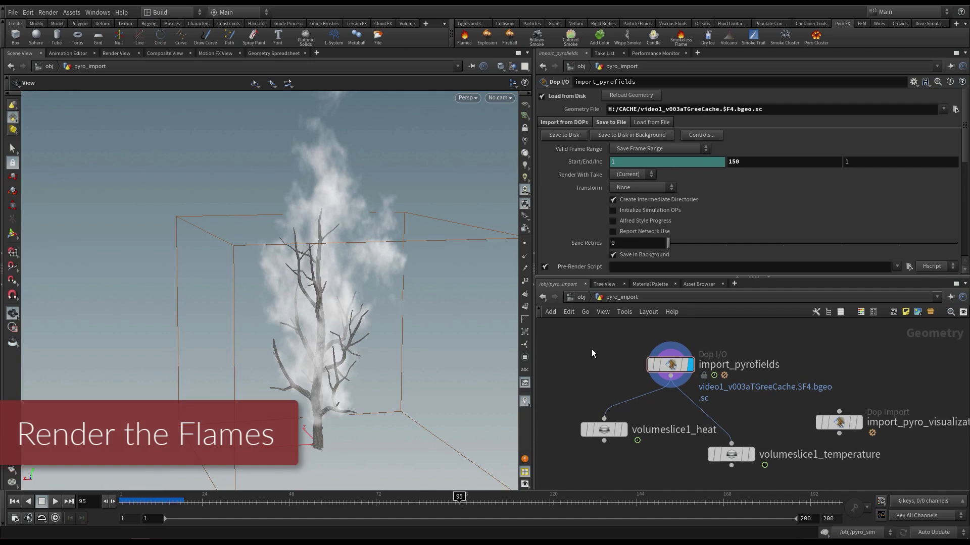
Go to the out network and examine the mantra1 node's motion blur, sampling quality and ray limit settings
key("u")
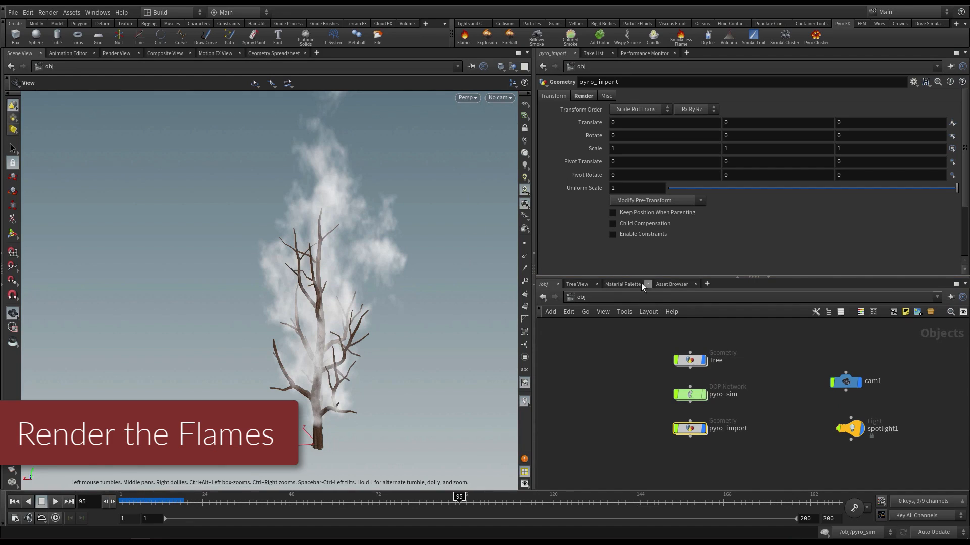
left_click(602, 298)
left_click(624, 352)
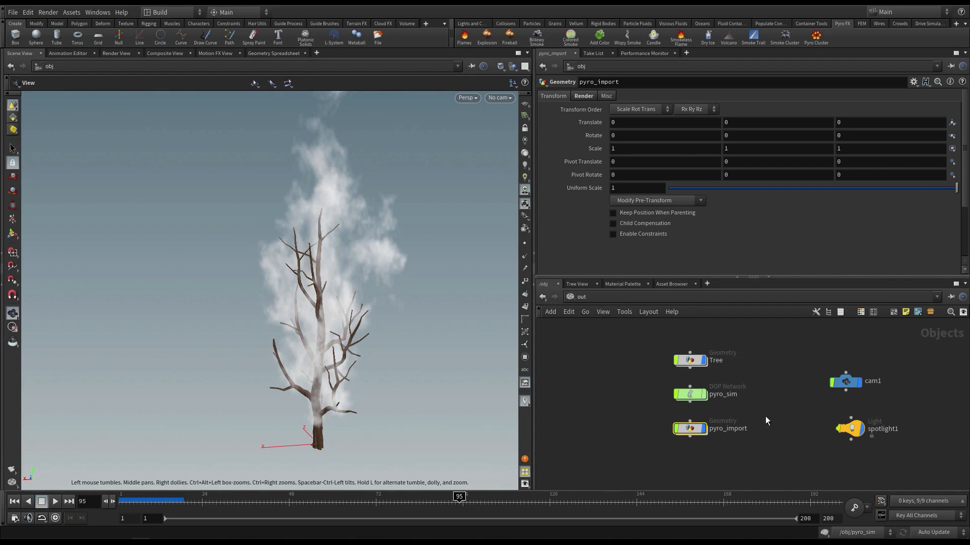
scroll(563, 215, "down", 1)
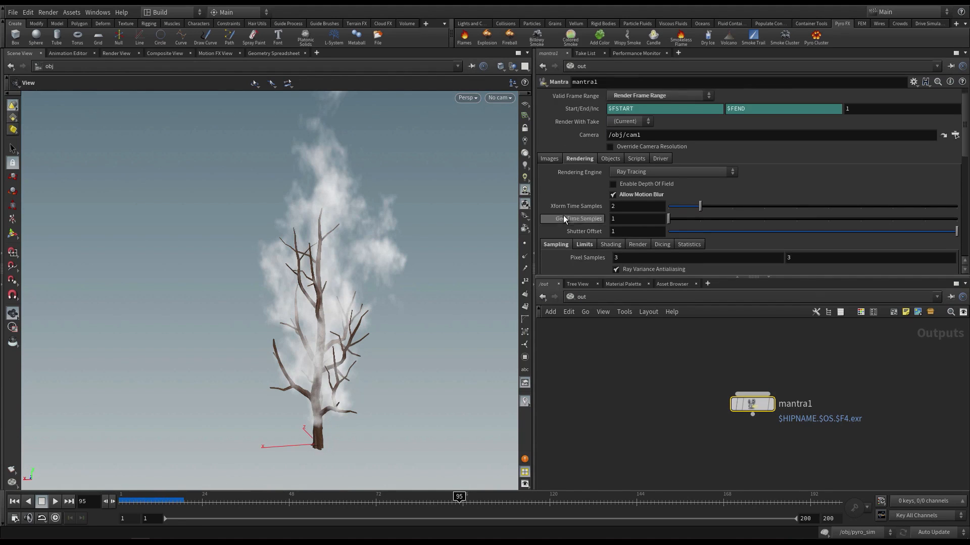
scroll(618, 217, "down", 3)
middle_click_drag(565, 204, 558, 223)
scroll(559, 232, "down", 7)
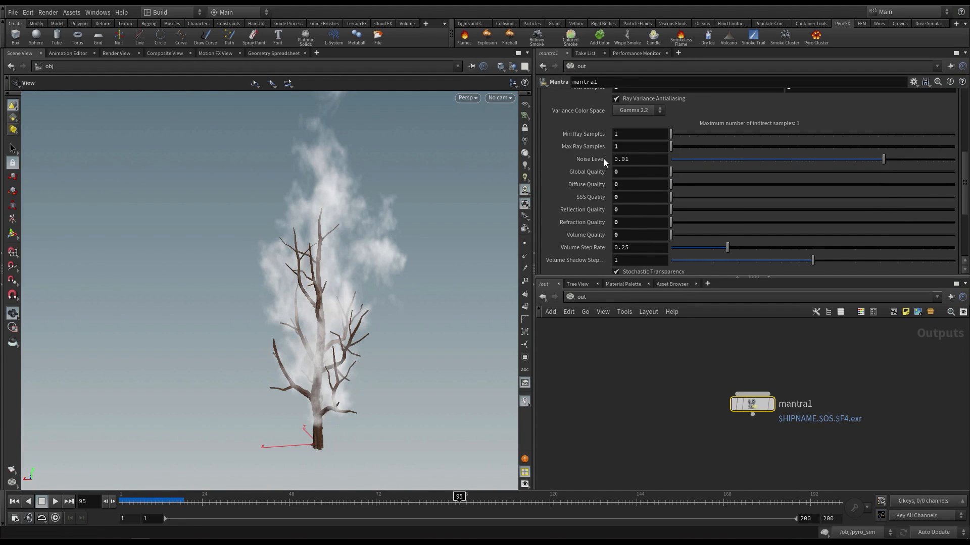
scroll(586, 192, "up", 5)
left_click(584, 152)
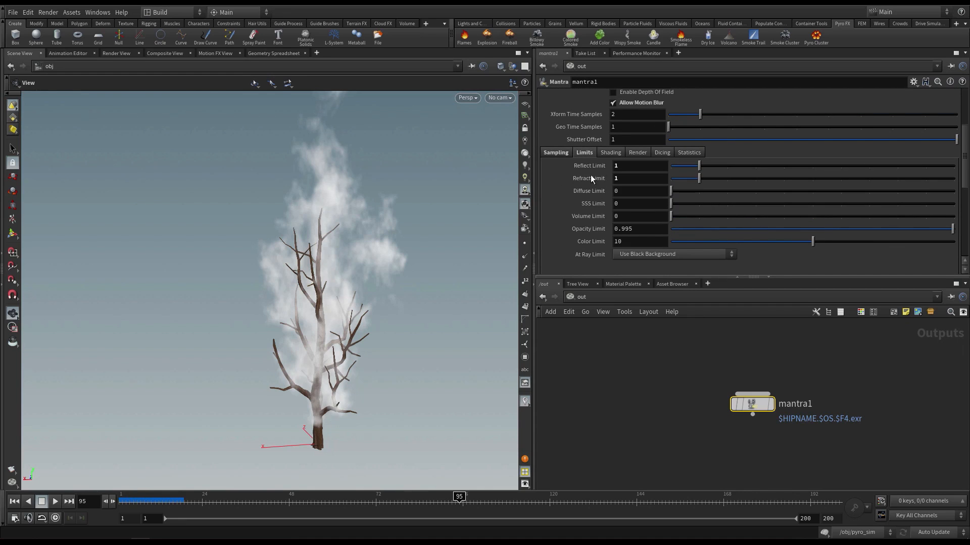
left_click_drag(697, 166, 681, 168)
Override the camera resolution on mantra1 with a resolution scale of 1/2 (Half Resolution)
scroll(573, 192, "up", 8)
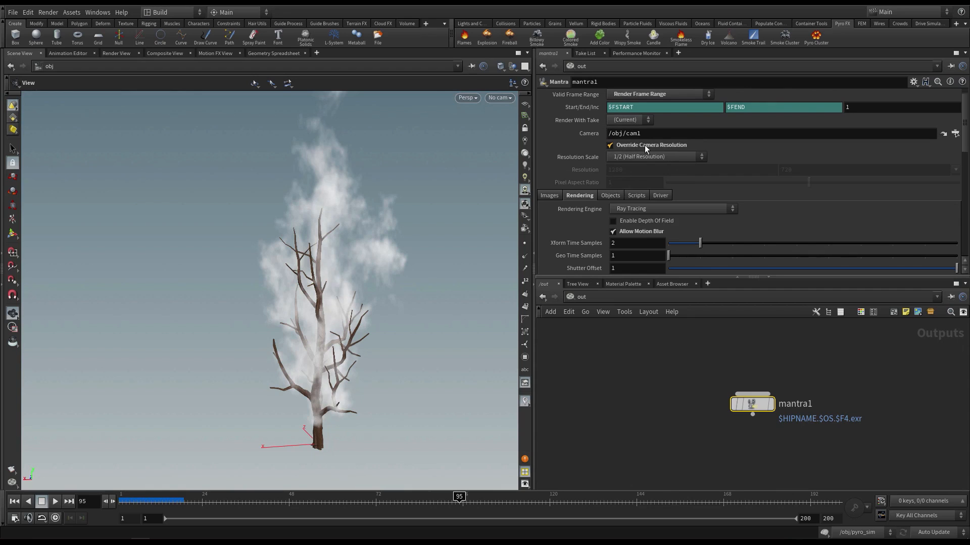
left_click(645, 155)
left_click(647, 156)
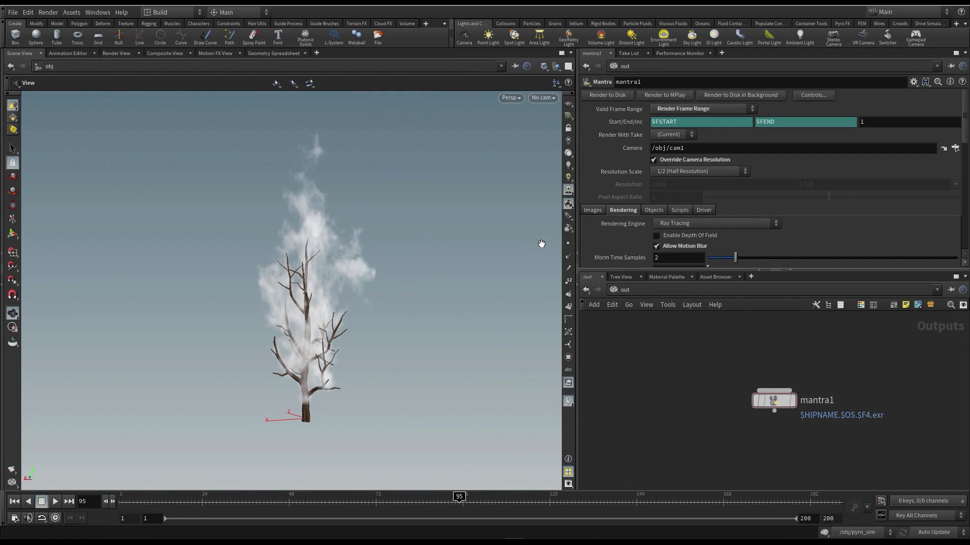
Render mantra1 in the Render View with preview mode off and the display correction controls shown
left_click(116, 54)
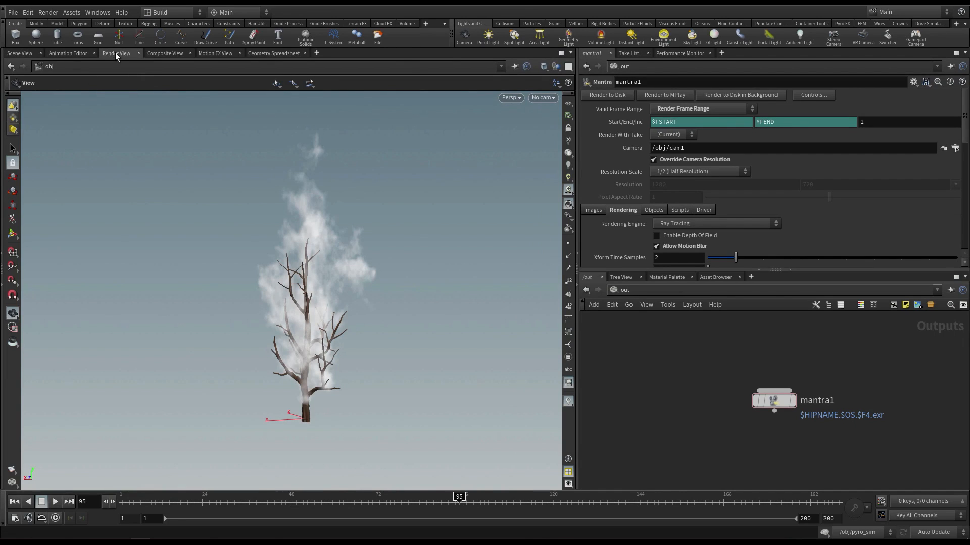
left_click(126, 79)
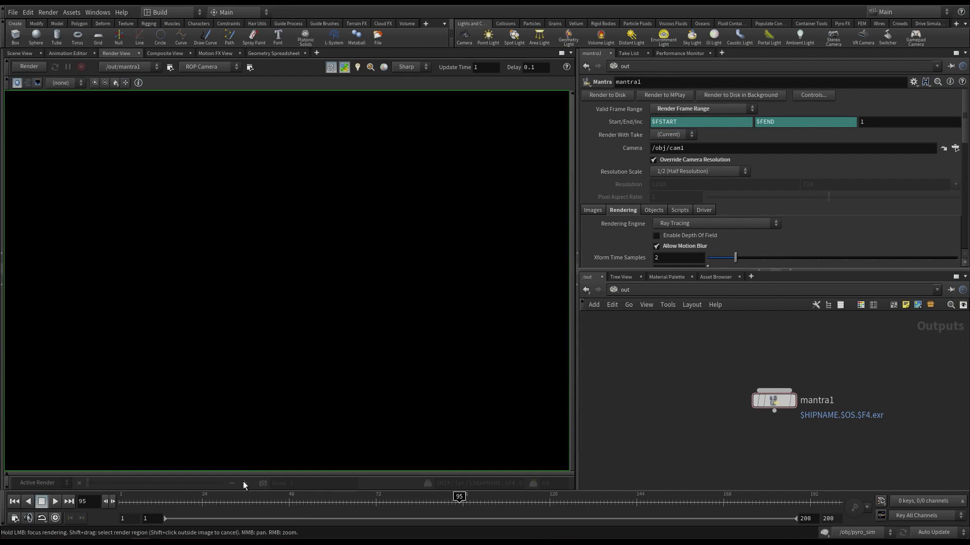
left_click(248, 474)
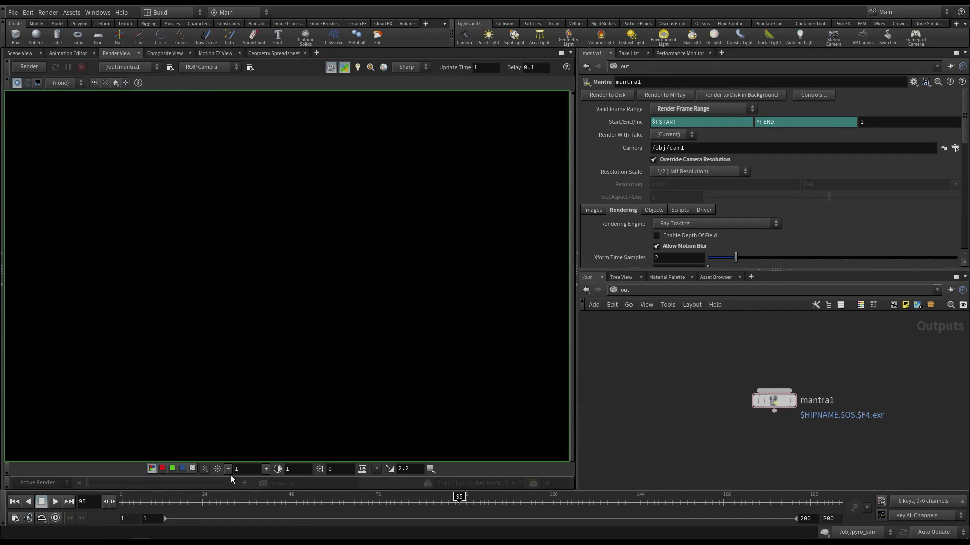
left_click(41, 66)
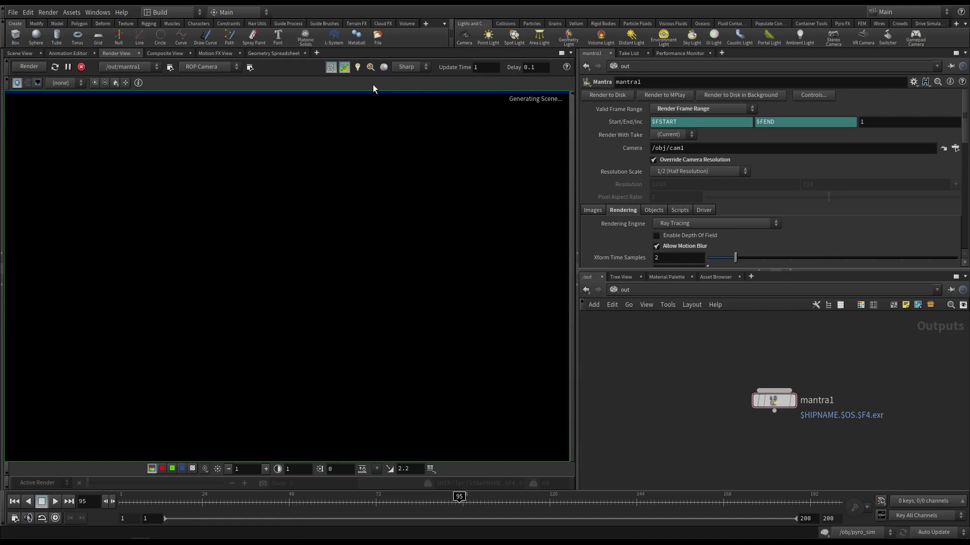
left_click(344, 67)
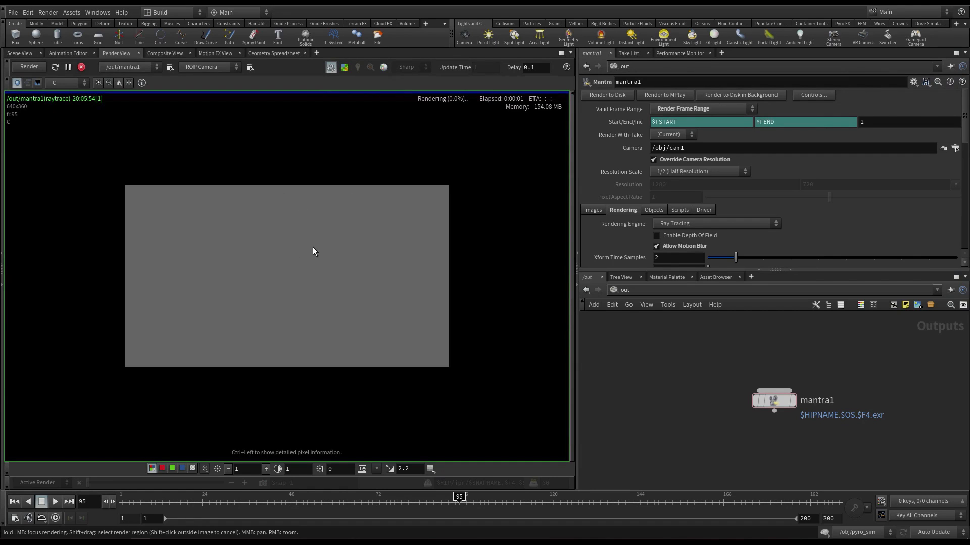
scroll(314, 258, "up", 1)
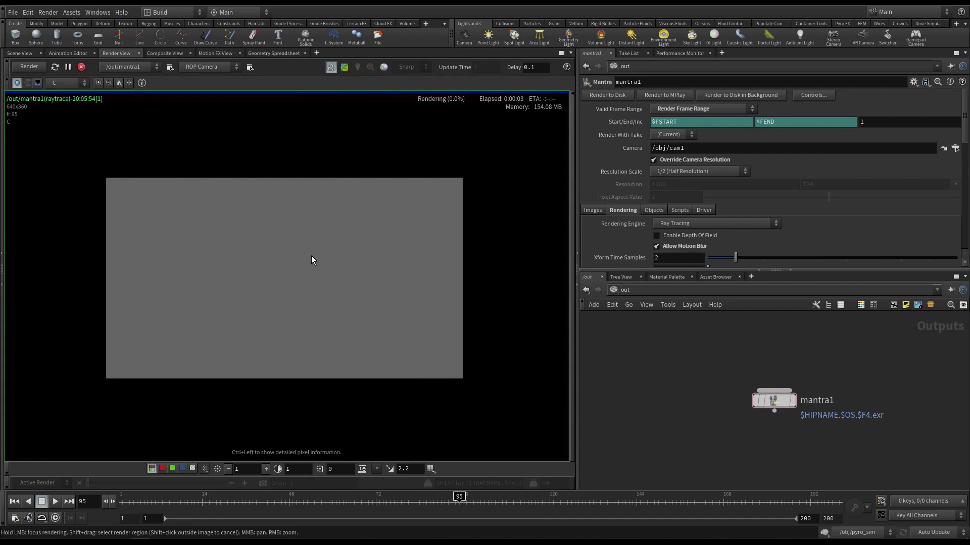
Open the flames pyro shader's parameters from the material palette and enlarge the parameter area to show its general settings
left_click(667, 278)
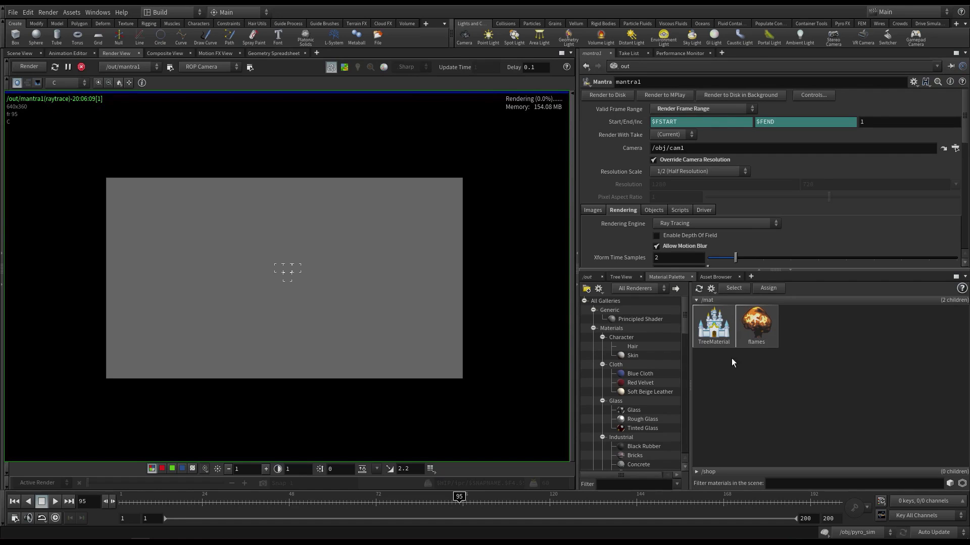
left_click(761, 331)
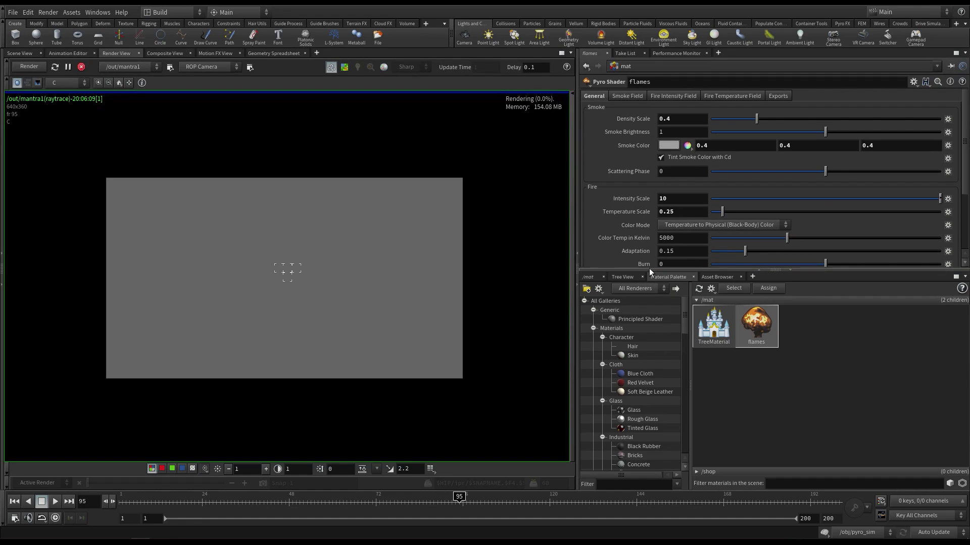
left_click_drag(649, 269, 649, 357)
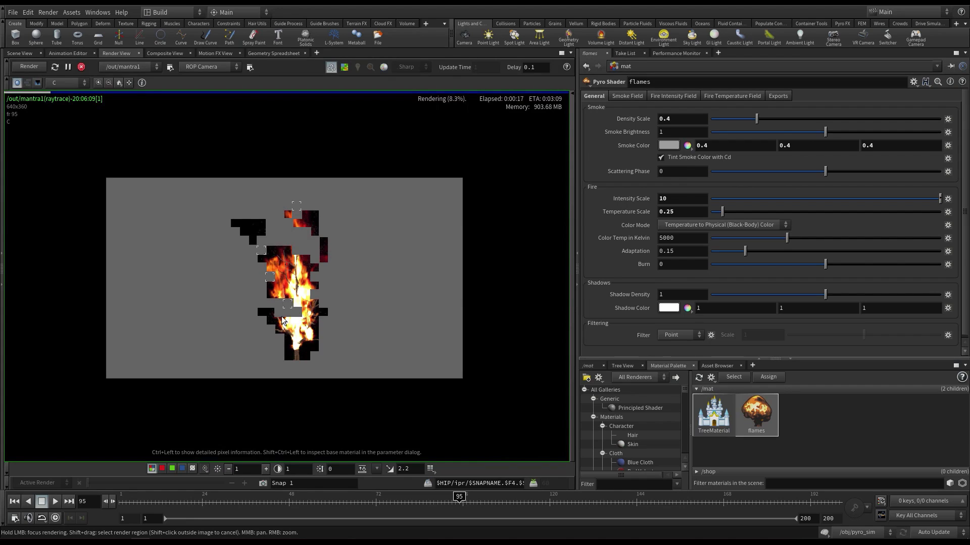
Focus the rendering on the burning tree and limit the render region to a rectangle around the tree and its flames
mouse_move(280, 303)
left_mouse_down()
mouse_move(304, 228)
mouse_move(130, 254)
mouse_move(375, 242)
mouse_move(350, 301)
mouse_move(205, 362)
mouse_move(353, 219)
left_mouse_up()
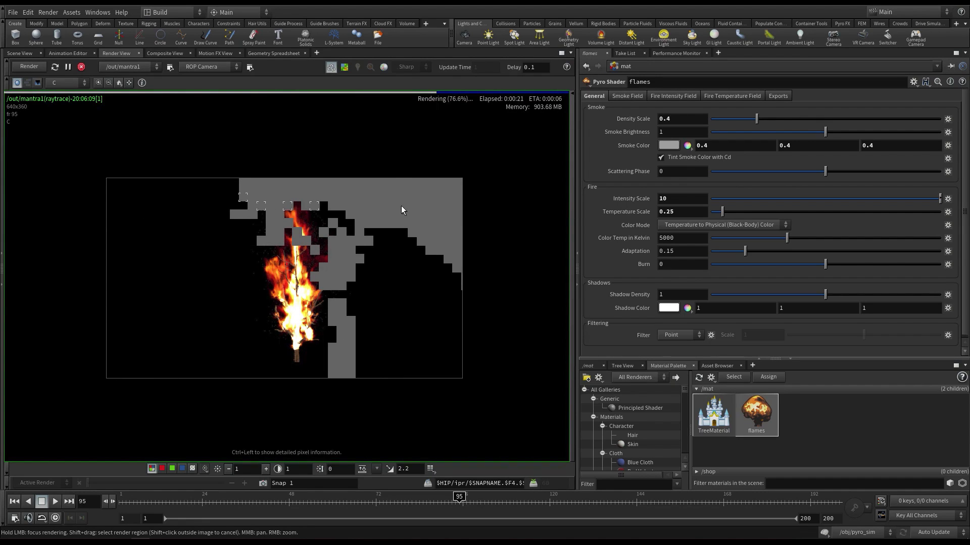
mouse_move(422, 228)
left_mouse_down()
mouse_move(164, 186)
mouse_move(344, 348)
mouse_move(276, 220)
mouse_move(331, 257)
mouse_move(252, 241)
mouse_move(303, 215)
mouse_move(314, 230)
left_mouse_up()
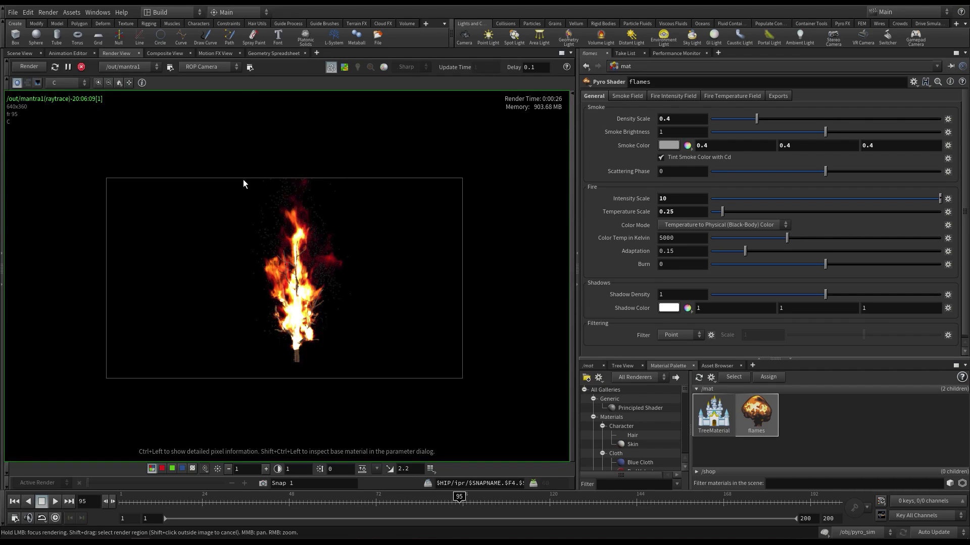
left_click_drag(231, 177, 361, 372, "shift")
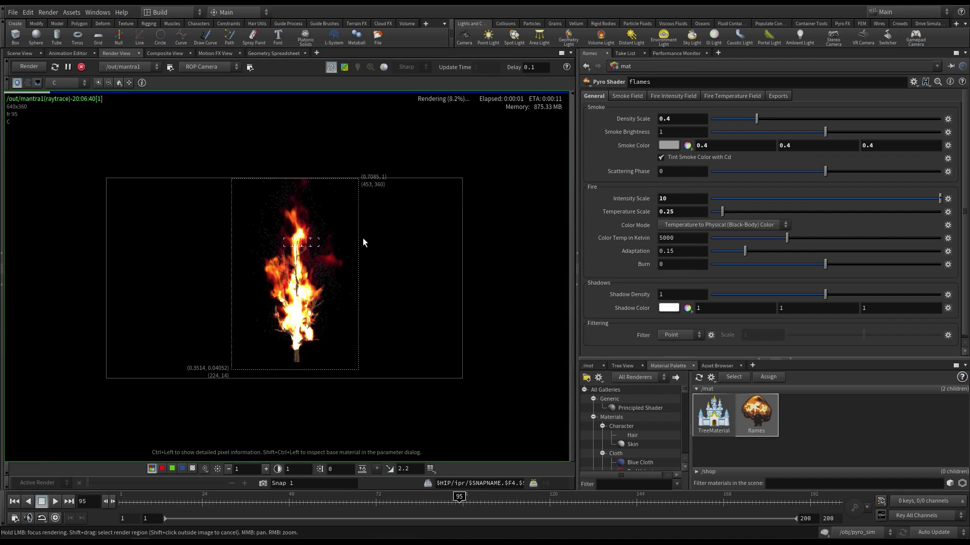
Examine which volumes drive the flames shader's fire intensity and fire temperature fields
left_click(676, 98)
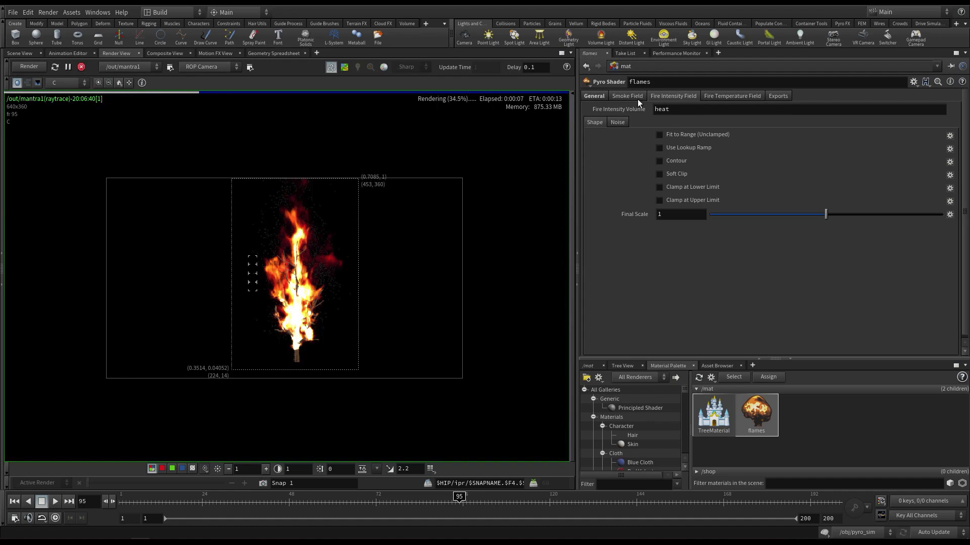
double_click(662, 109)
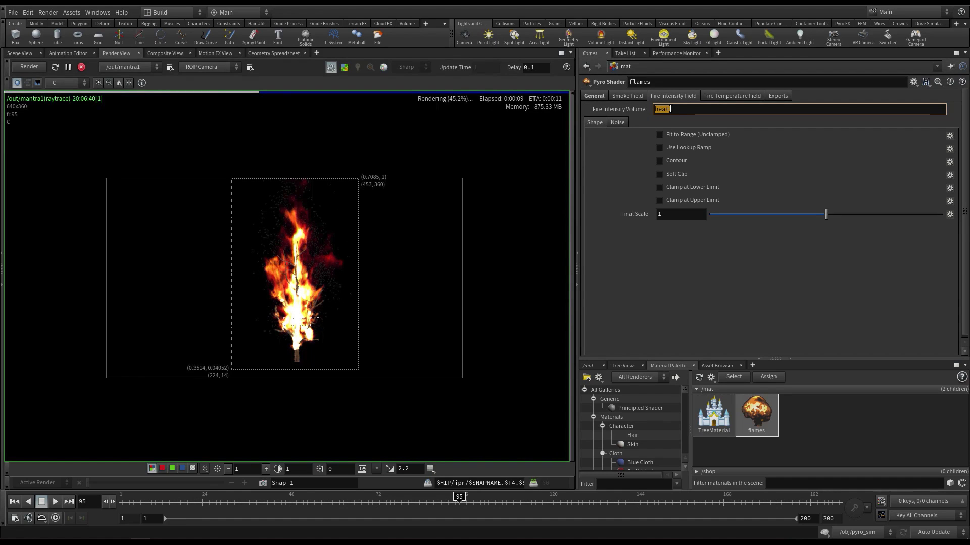
left_click(735, 97)
double_click(725, 107)
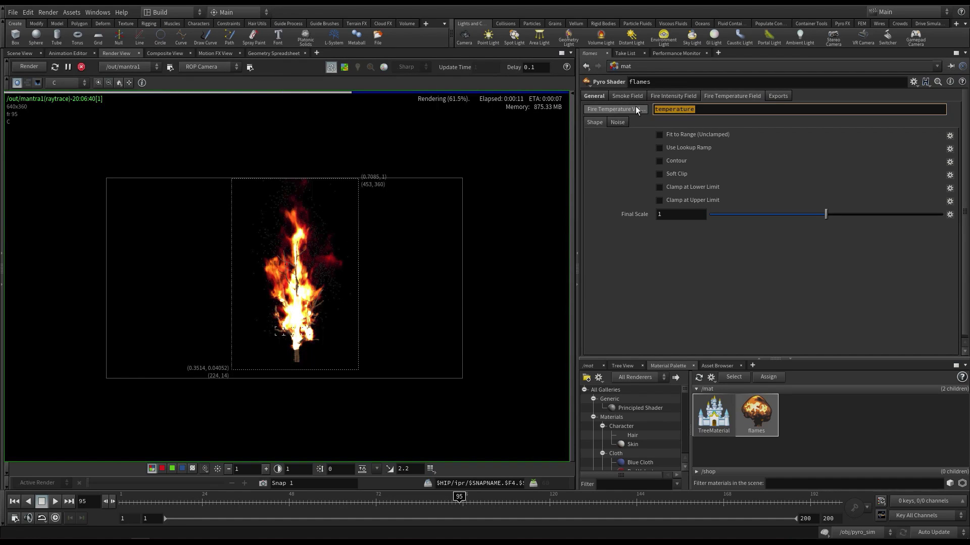
left_click(662, 96)
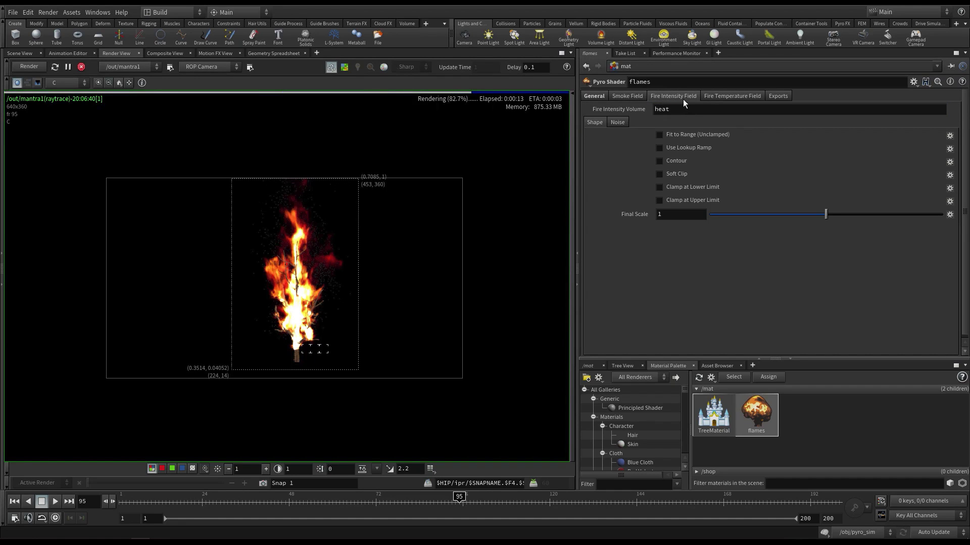
double_click(662, 109)
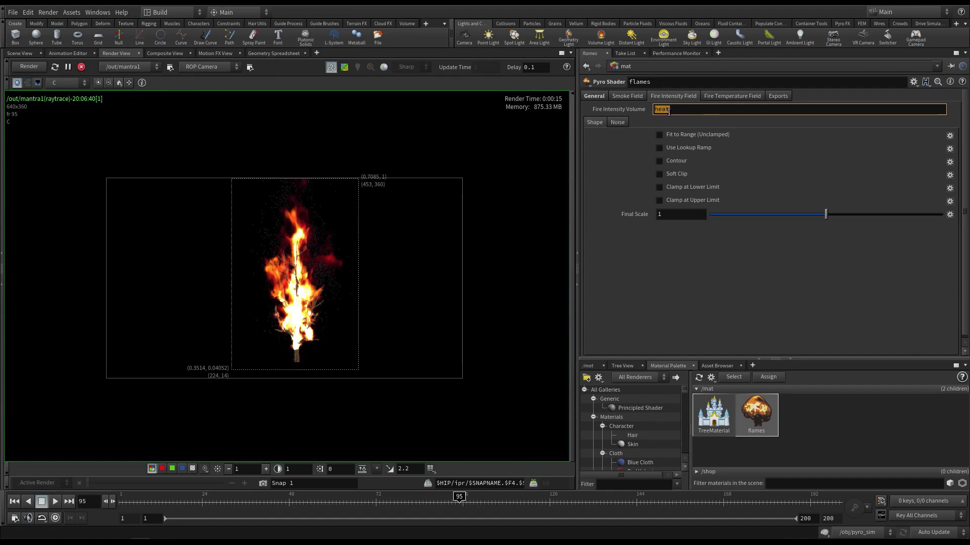
Enable Fit to Range on the fire intensity field and set the source range maximum to 6
left_click(672, 134)
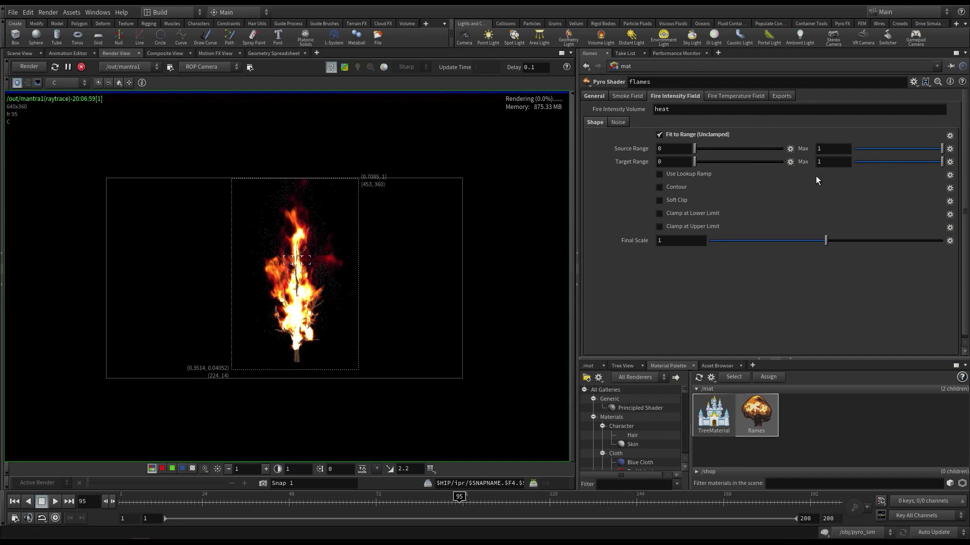
left_click(835, 149)
key("Return")
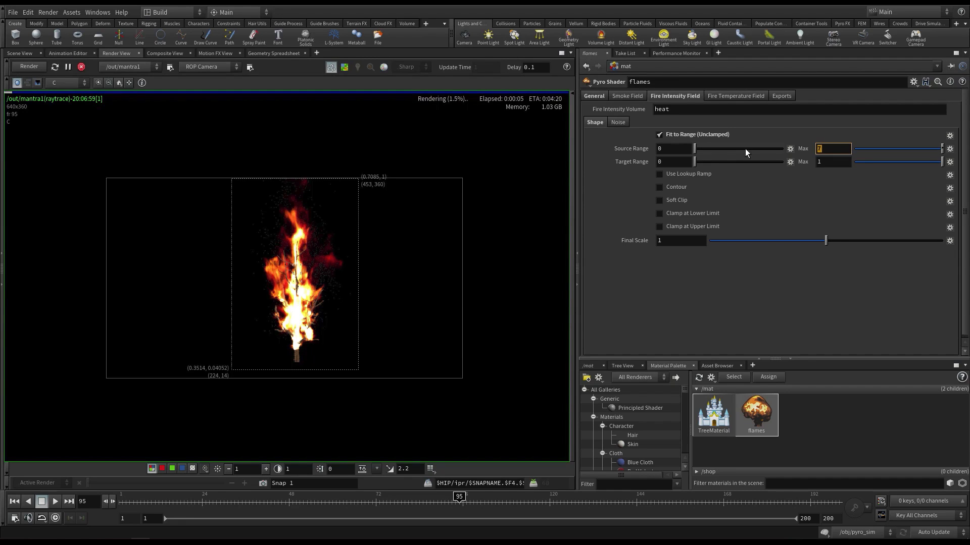
type("6")
key("Return")
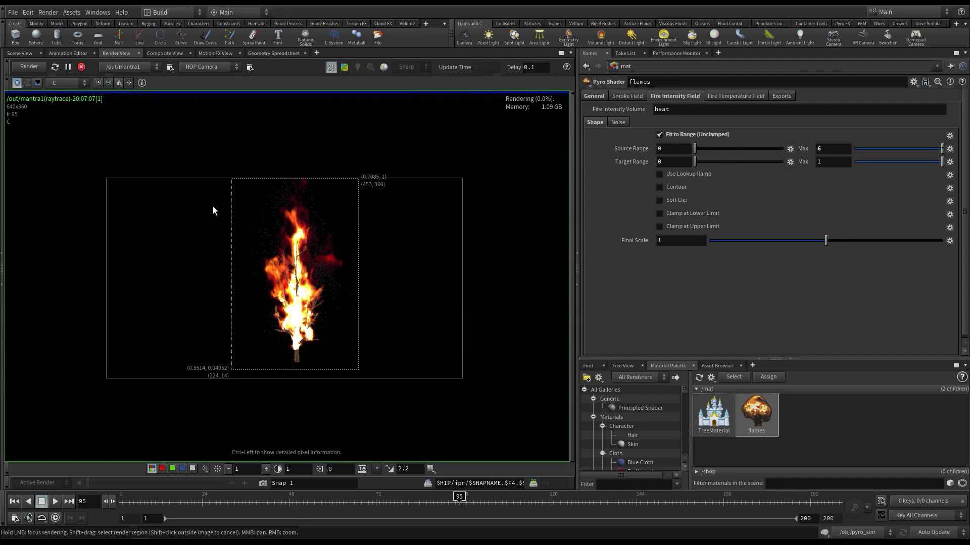
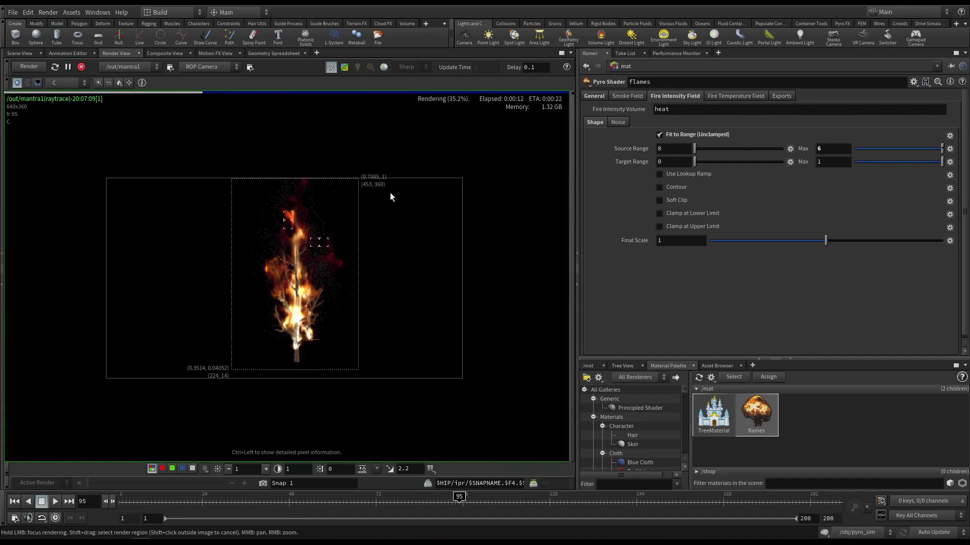
Enable Fit to Range on the fire temperature field and set the source range's upper value to 4
left_click(729, 97)
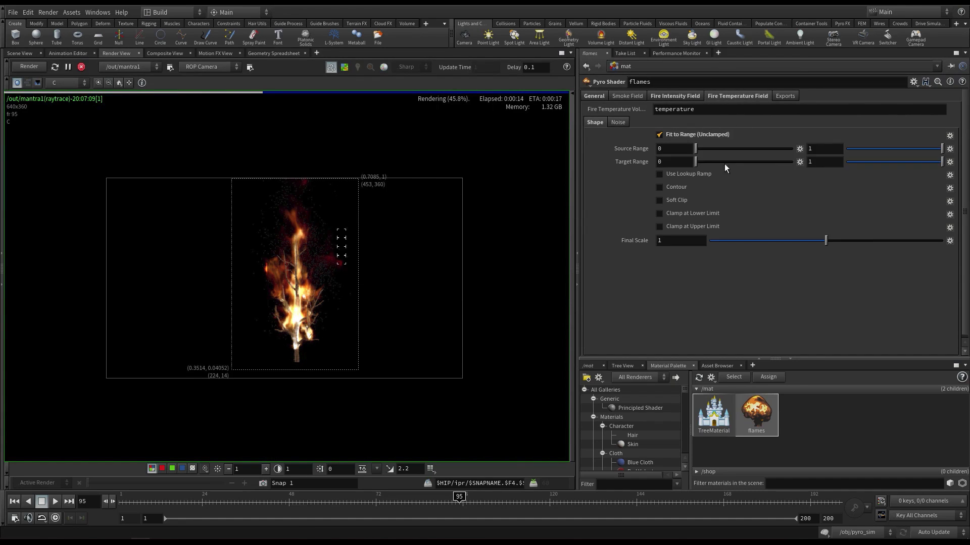
left_click(813, 149)
key("Return")
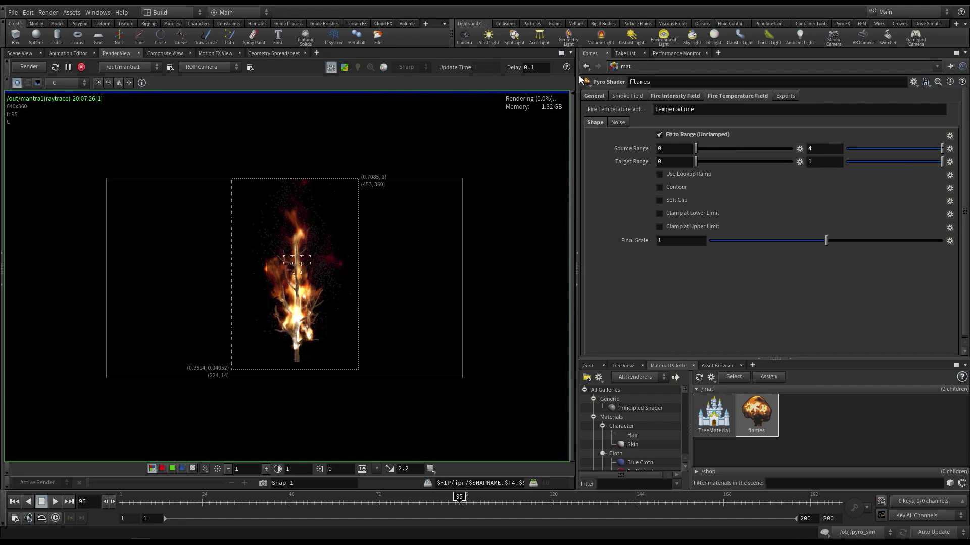
Set the flames shader's fire Temperature Scale to 1
left_click(595, 96)
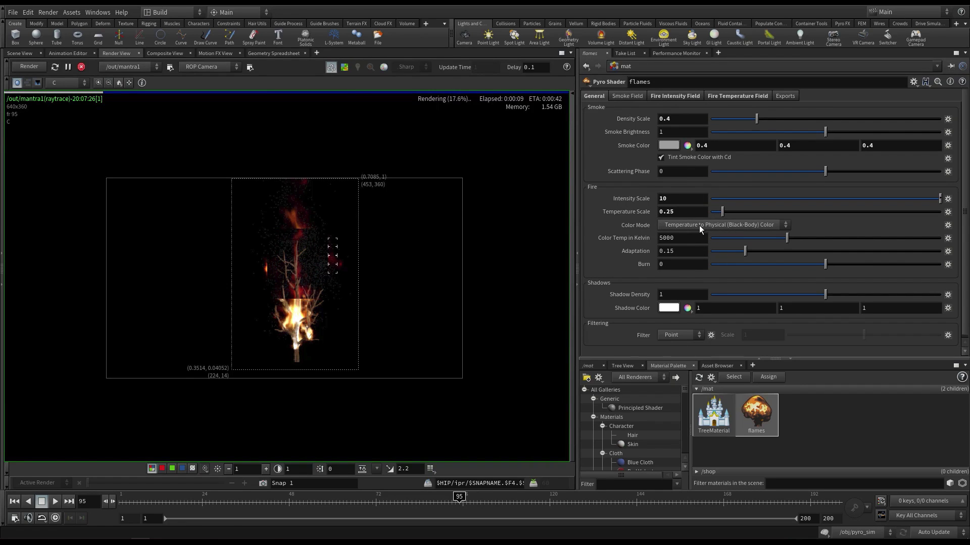
left_click(683, 212)
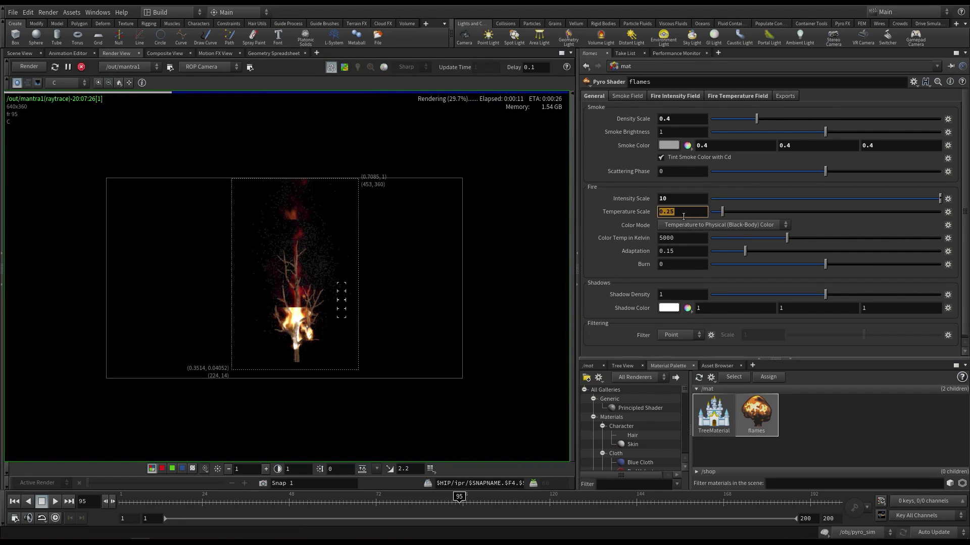
type("1")
key("Return")
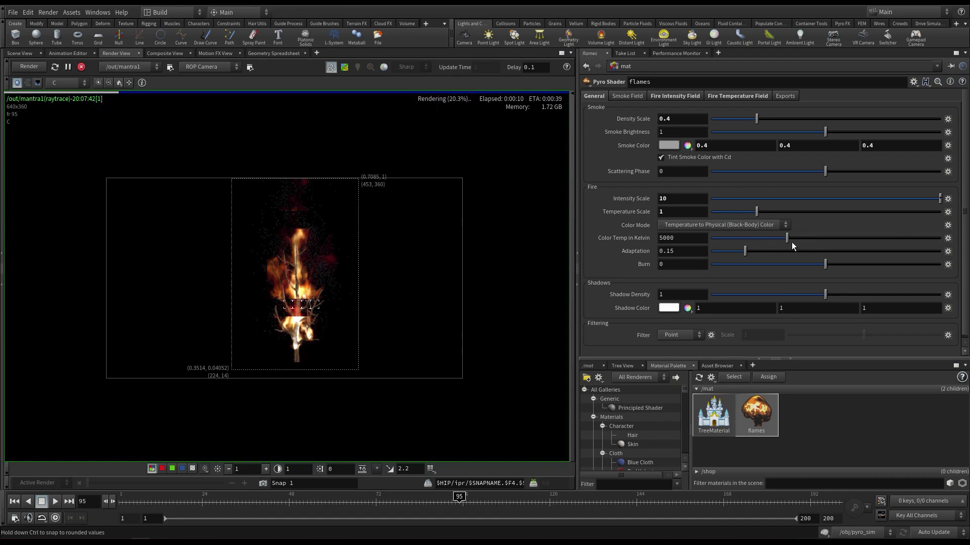
Check the general and fire temperature settings, then set the fire intensity field's source range maximum to 4
left_click(730, 95)
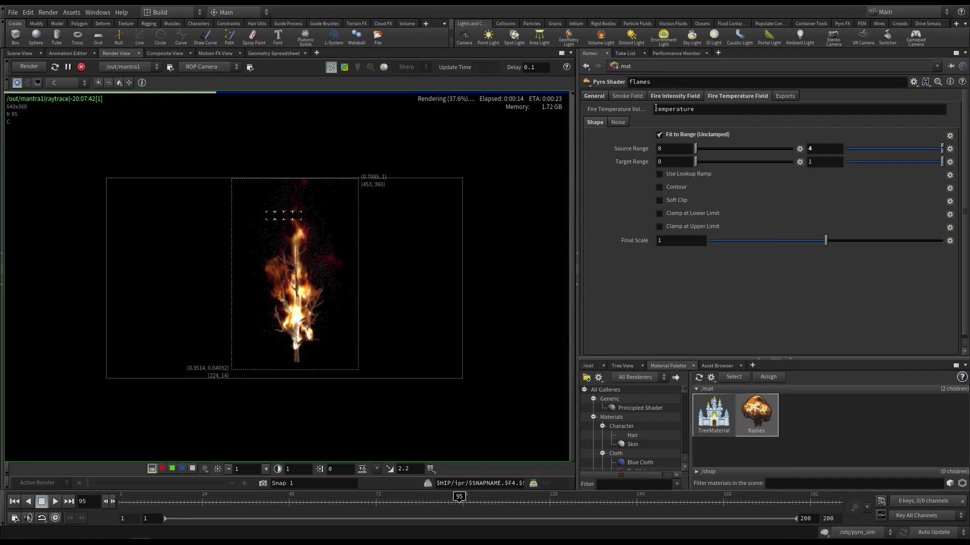
left_click(595, 96)
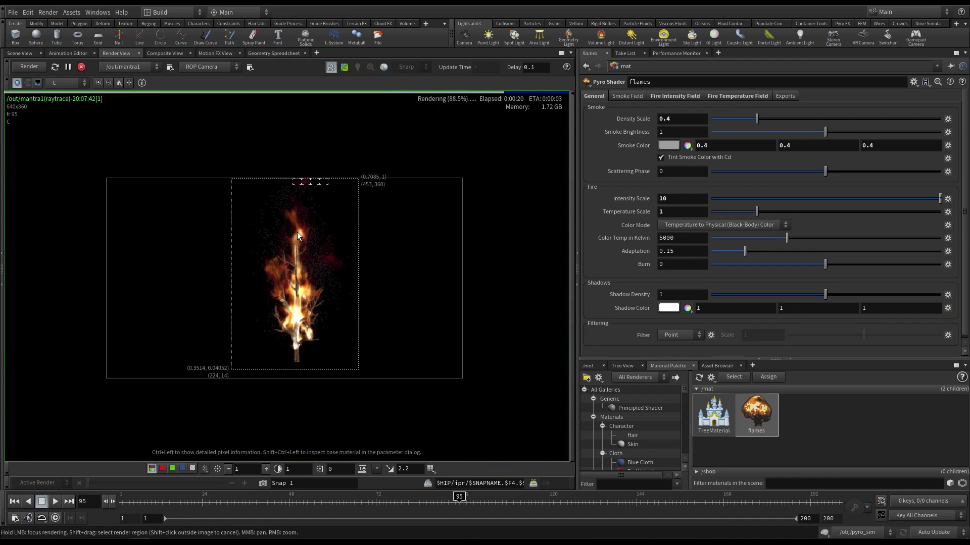
left_click(716, 98)
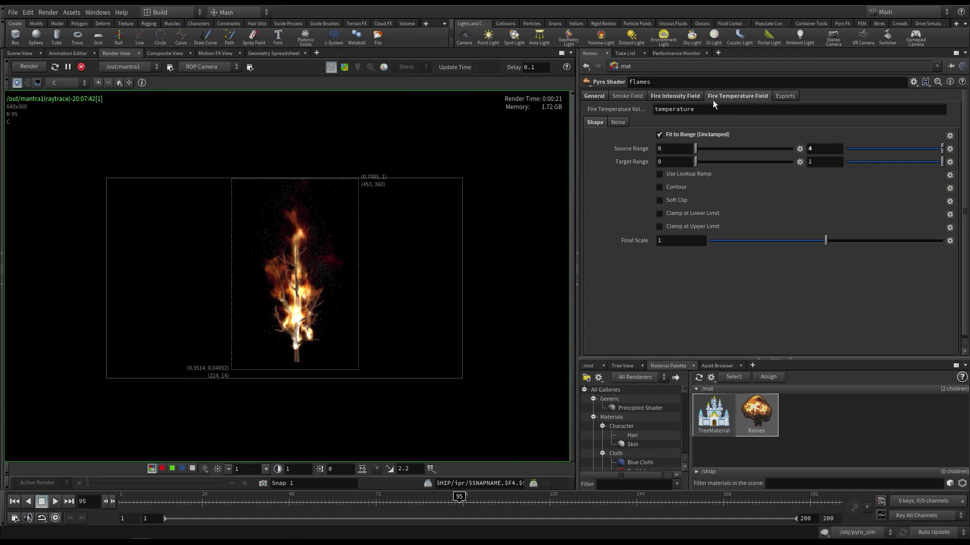
left_click(683, 99)
double_click(814, 150)
type("6")
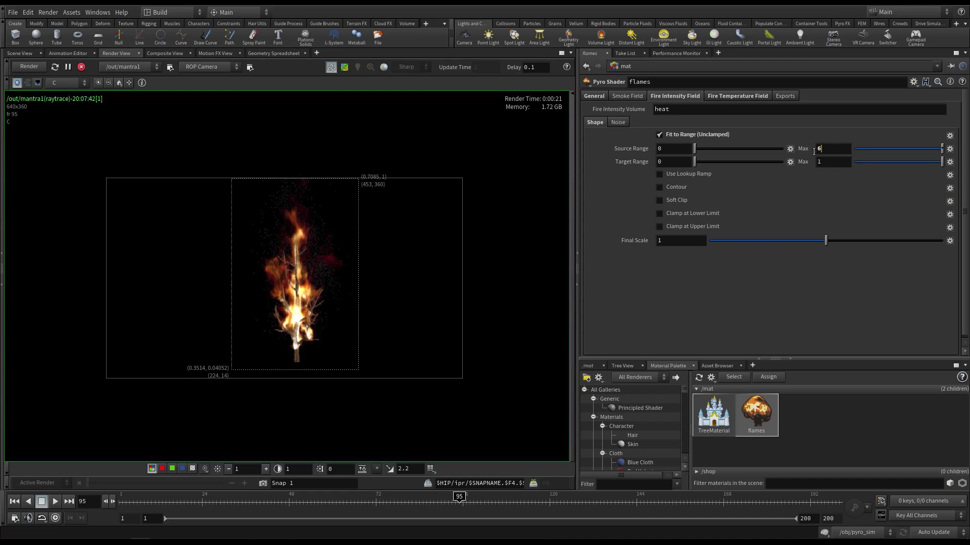
type("4")
key("Return")
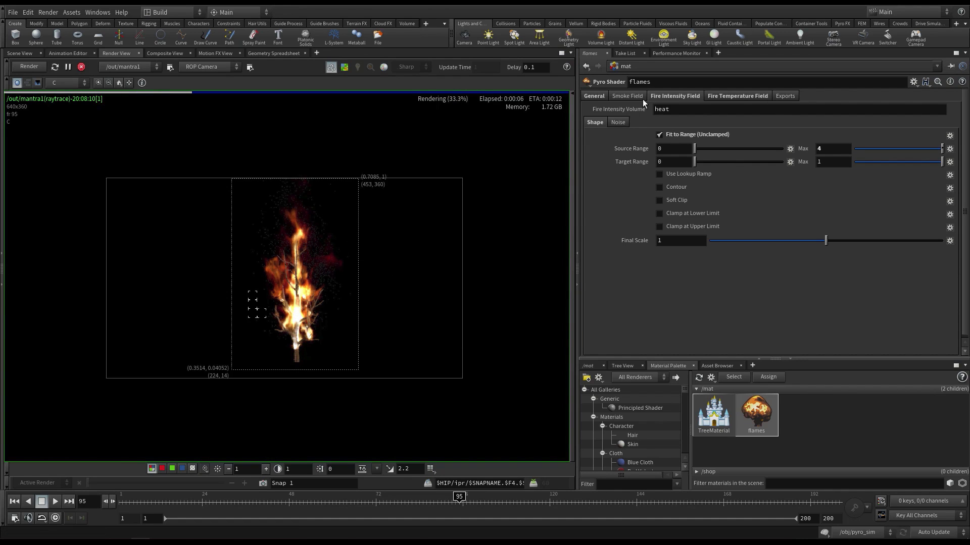
Set the upper source range value of the fire temperature field to 2
left_click(726, 95)
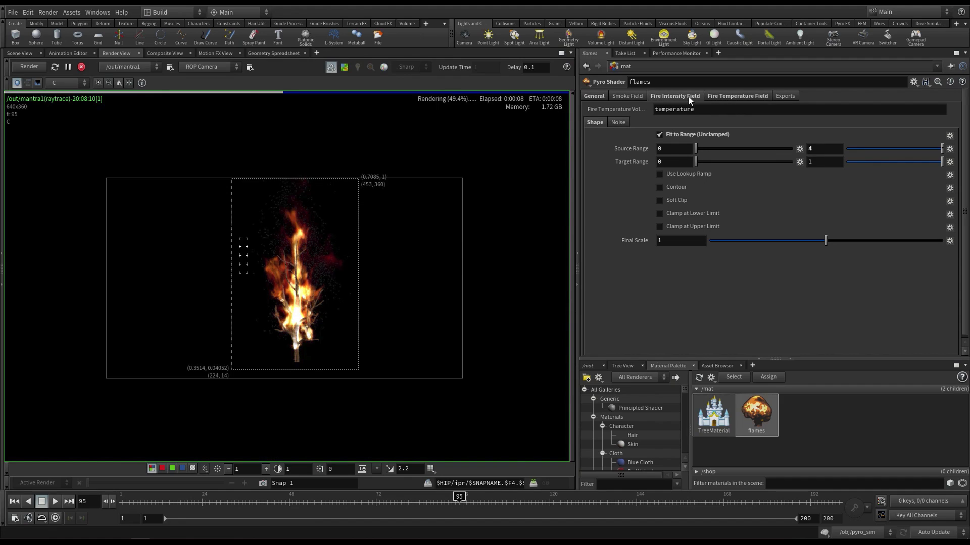
left_click(689, 96)
left_click(731, 93)
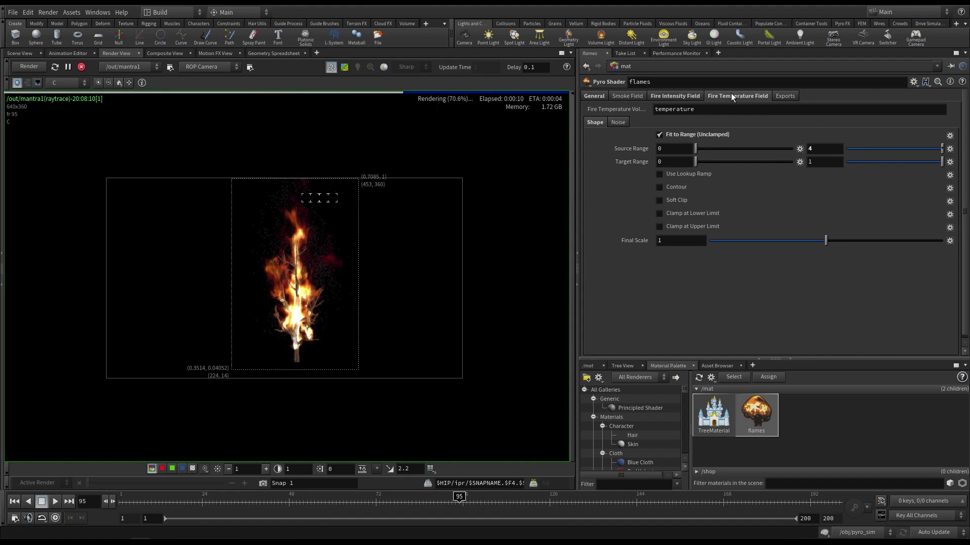
left_click(825, 150)
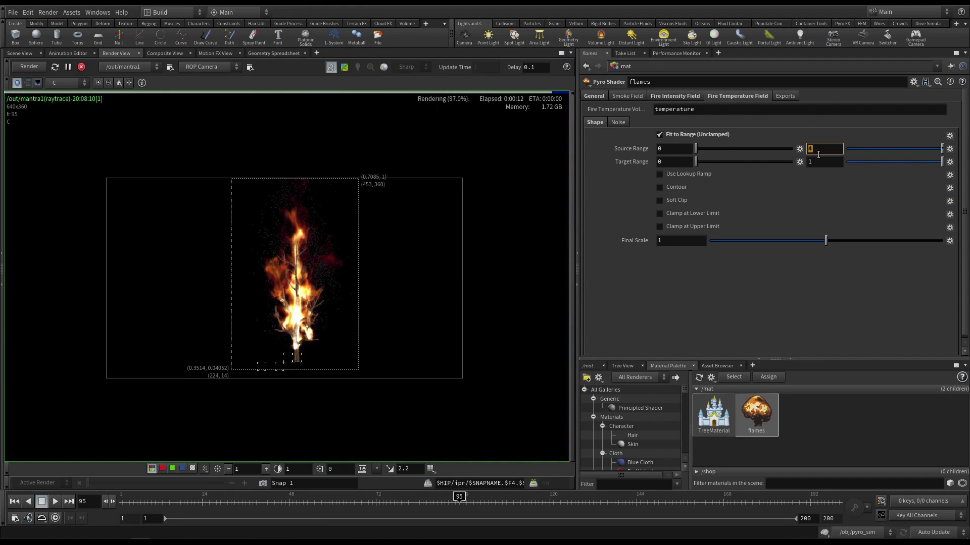
key("Return")
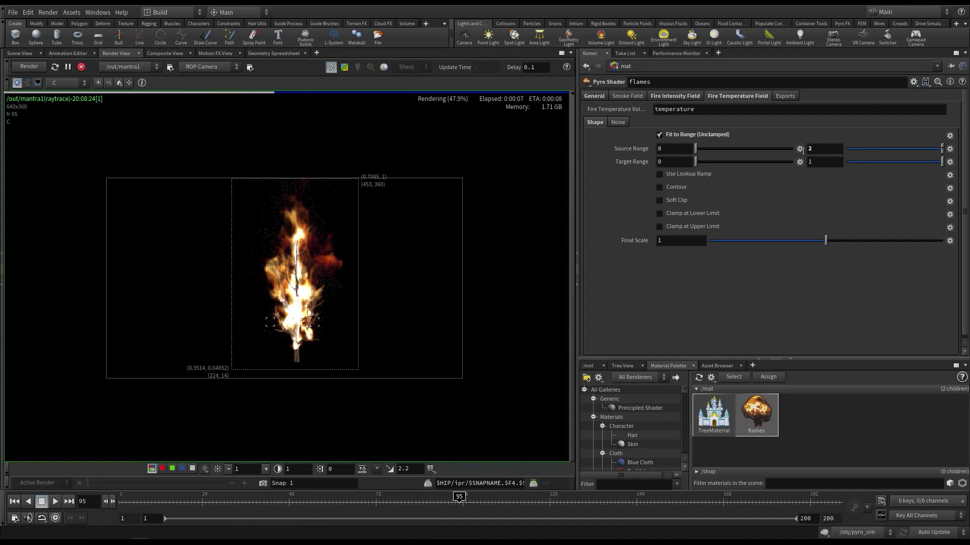
Turn on the fire intensity lookup ramp and shape it into a peak of full value near the middle, falling to 0 at about position 0.98
left_click(671, 96)
left_click(604, 97)
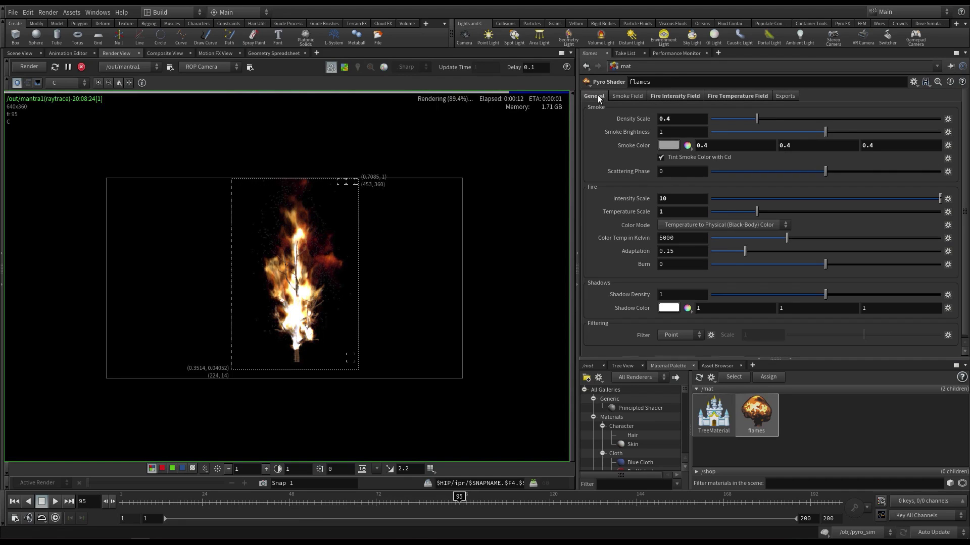
left_click(671, 97)
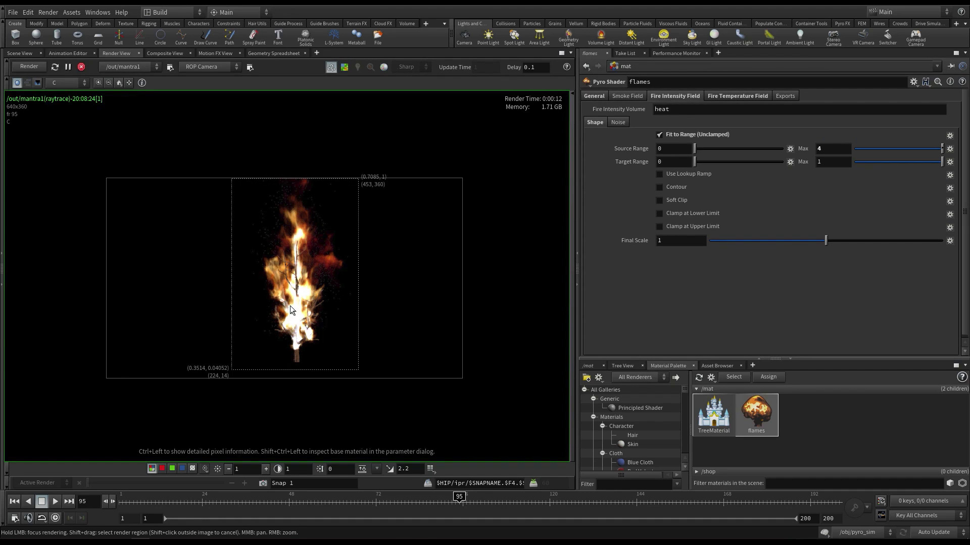
scroll(290, 309, "up", 2)
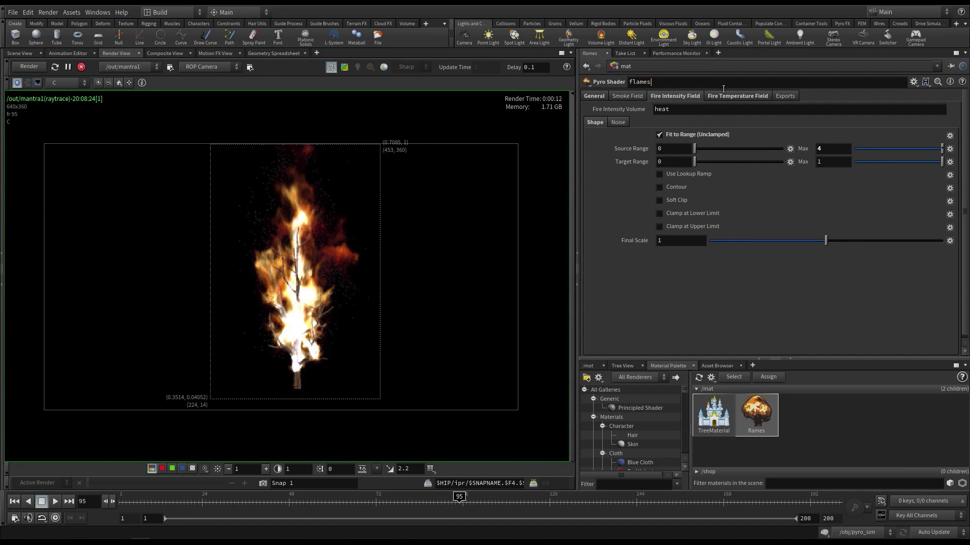
left_click(674, 177)
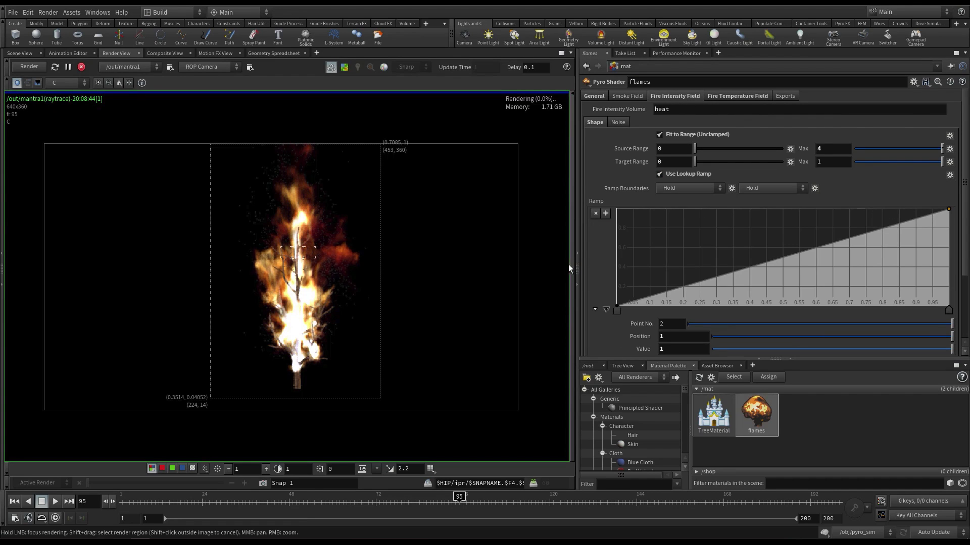
left_click_drag(577, 228, 507, 229)
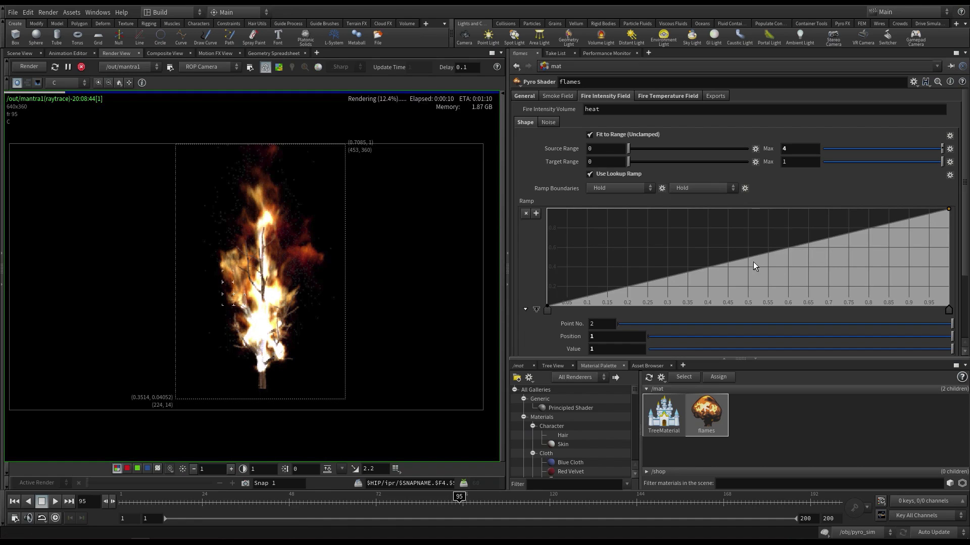
left_click_drag(748, 257, 744, 207)
left_click_drag(948, 209, 941, 308)
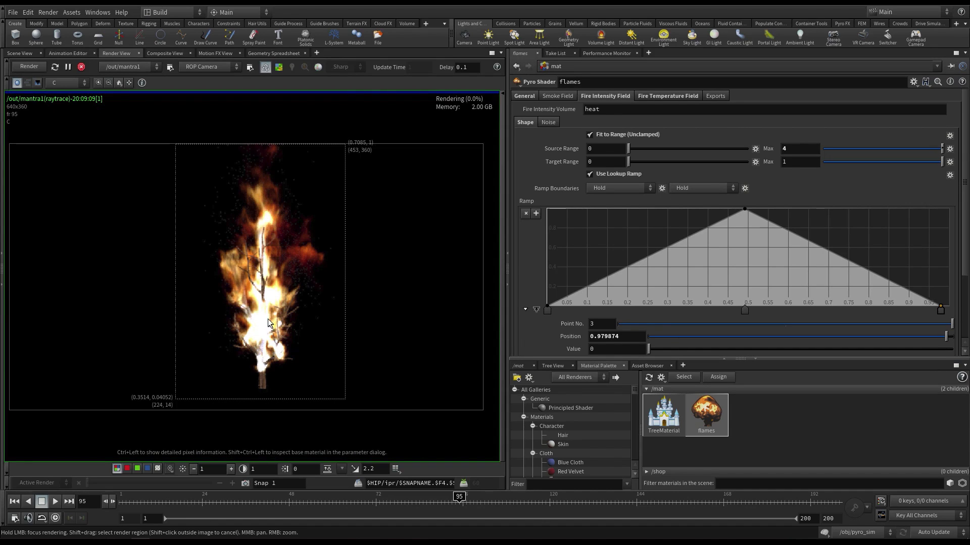
Move the full-value peak of the fire intensity lookup ramp to about position 0.41, checking the flames in the render
mouse_move(247, 332)
left_mouse_down()
mouse_move(265, 335)
mouse_move(263, 283)
left_mouse_up()
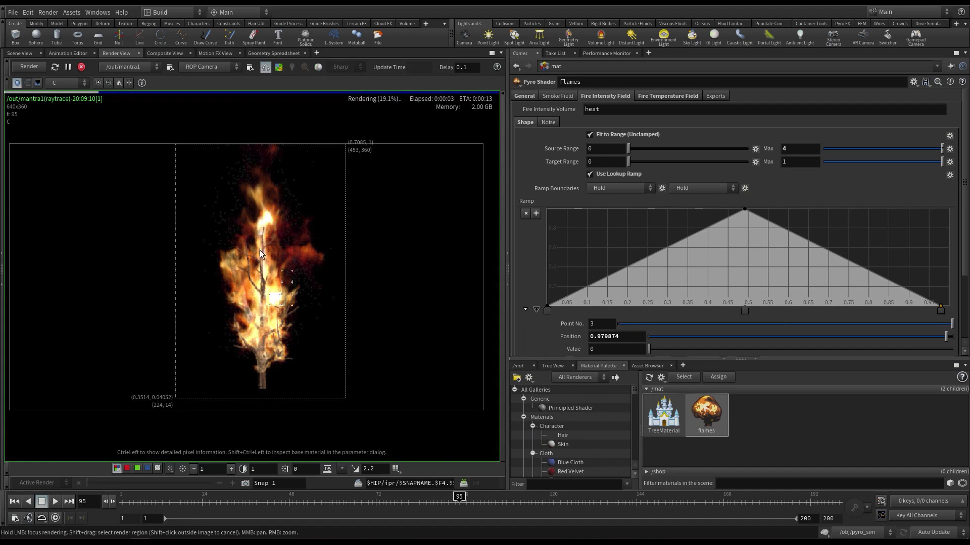
mouse_move(259, 250)
left_mouse_down()
mouse_move(272, 256)
mouse_move(266, 216)
mouse_move(289, 267)
mouse_move(312, 272)
left_mouse_up()
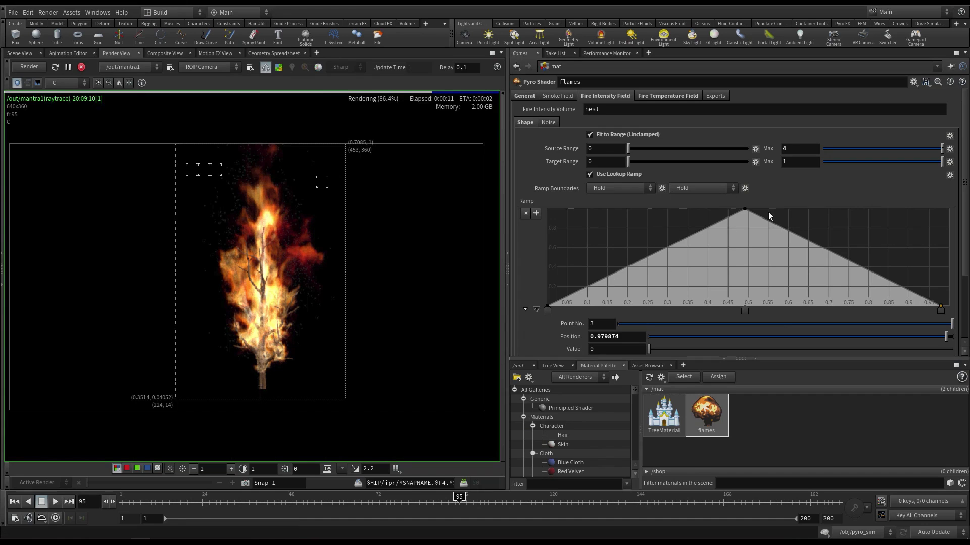
double_click(804, 151)
left_click_drag(743, 210, 847, 214)
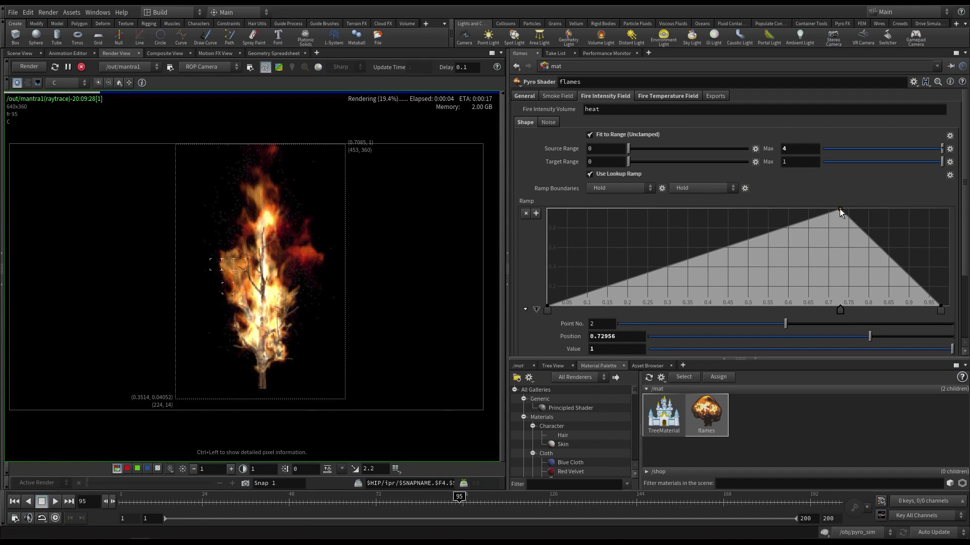
left_click_drag(839, 208, 668, 199)
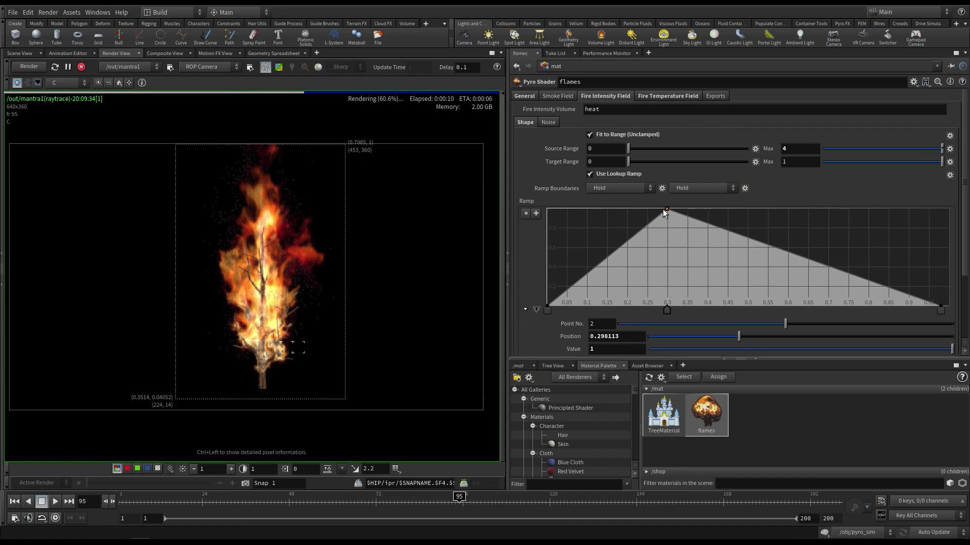
left_click_drag(666, 209, 709, 208)
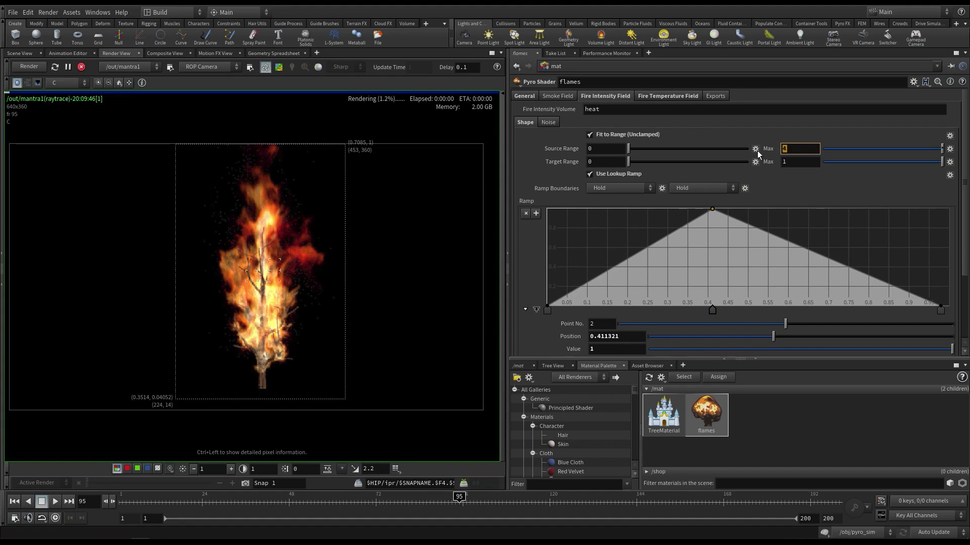
Try fire intensity source range maximums of 5 and 2 in the render, then set the maximum back to 4
key("Return")
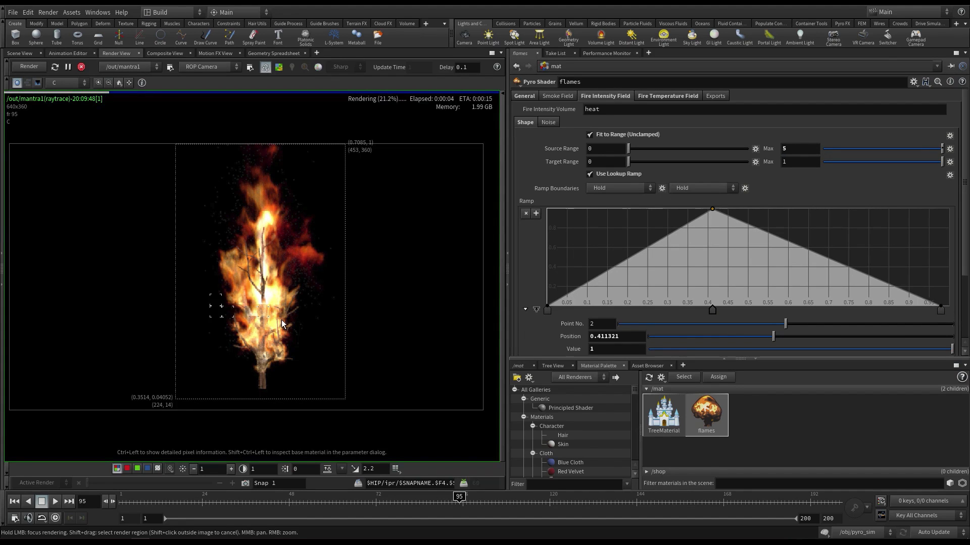
double_click(797, 149)
type("2")
key("Return")
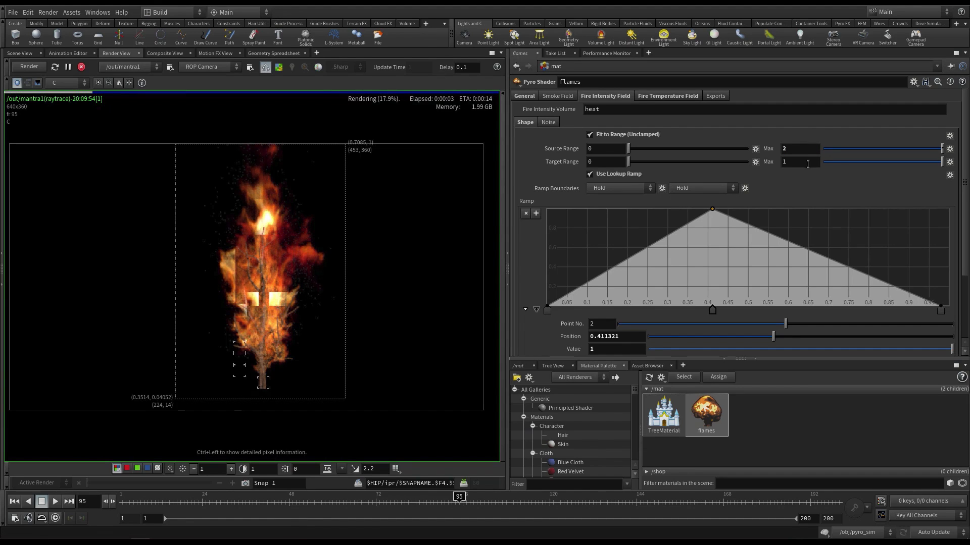
key("BackSpace")
type("4")
key("Return")
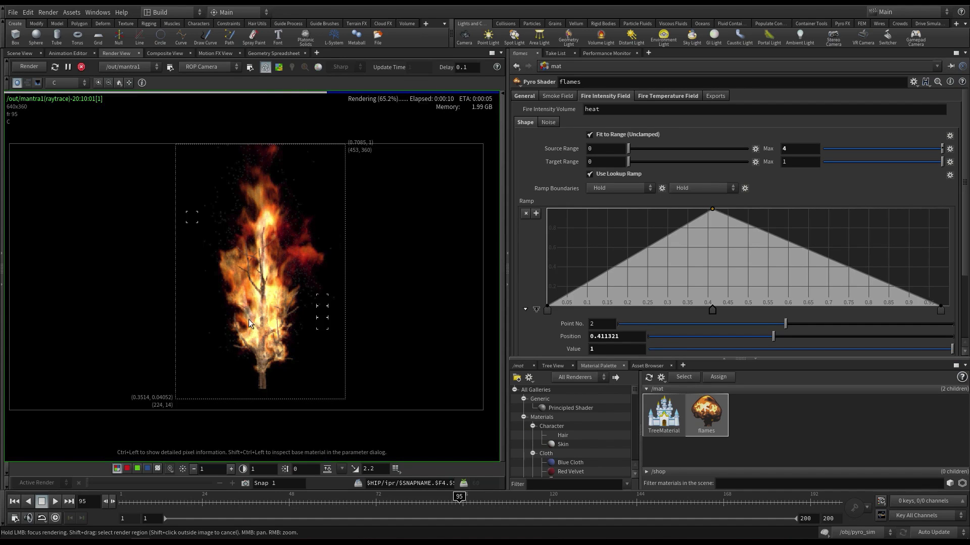
left_click(662, 96)
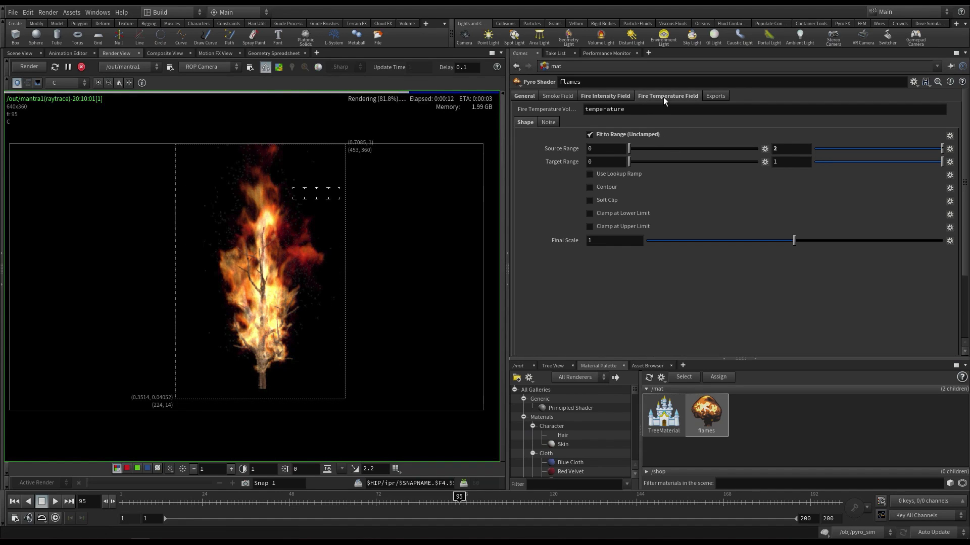
left_click(556, 96)
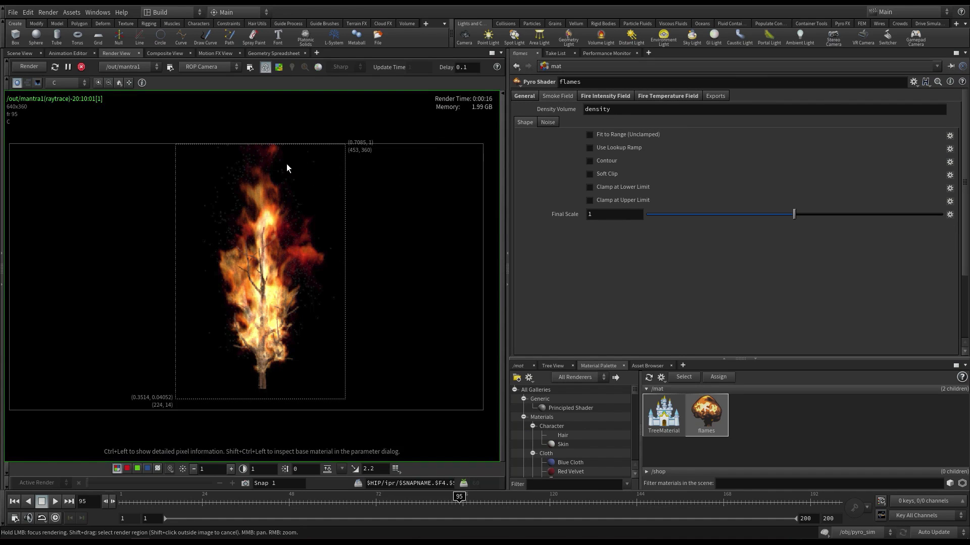
left_click(524, 97)
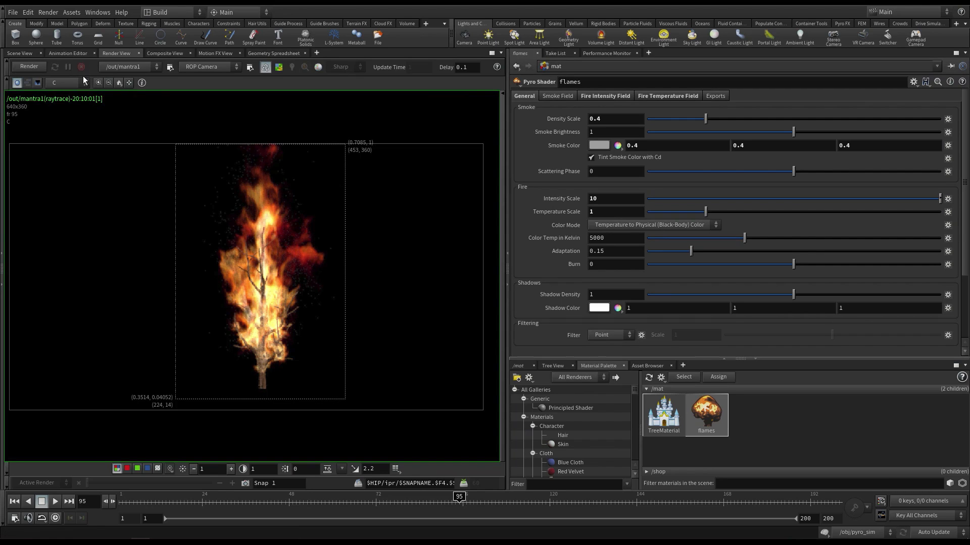
Look through cam1 with the camera locked to the view, reframe the tree smaller and lower in the shot, and unlock the camera
left_click(21, 53)
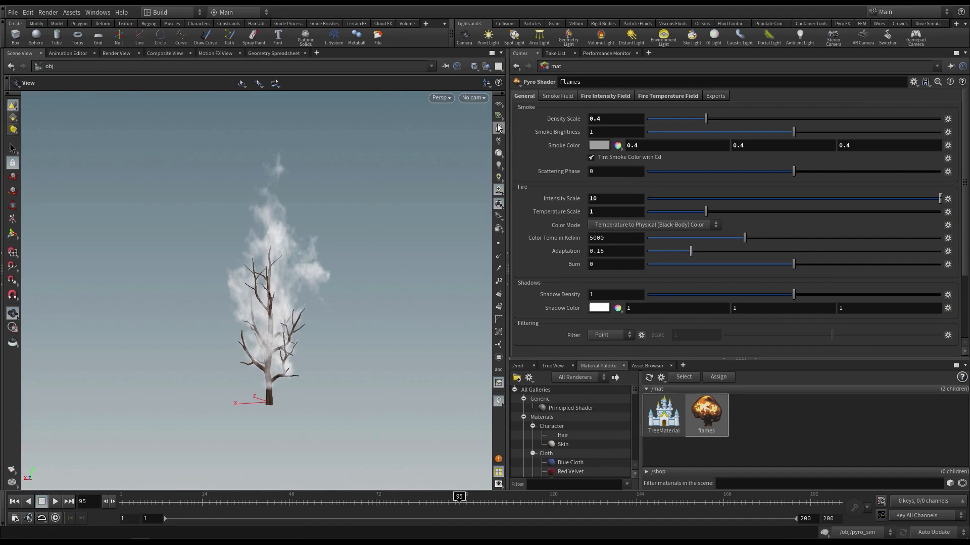
left_click(476, 101)
left_click(490, 143)
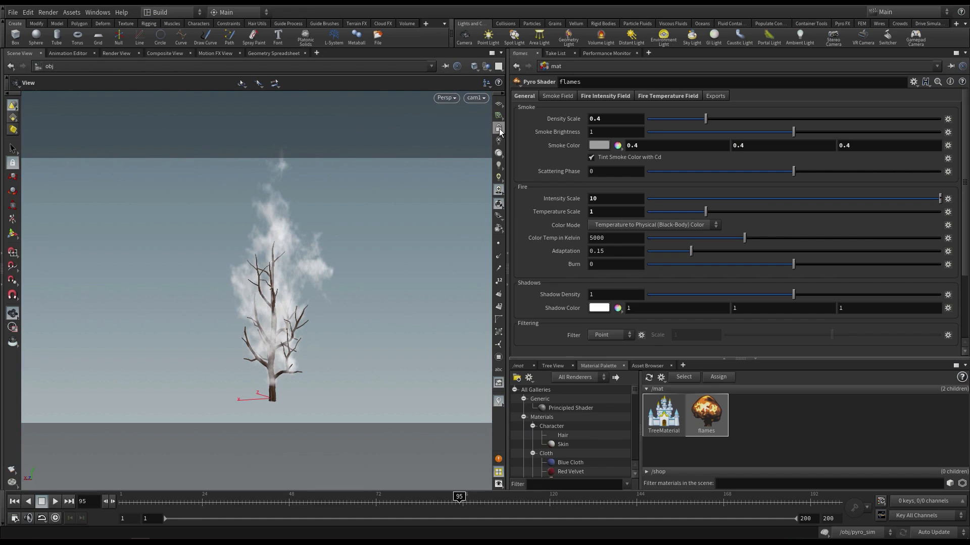
left_click(499, 129)
left_click_drag(369, 265, 309, 272)
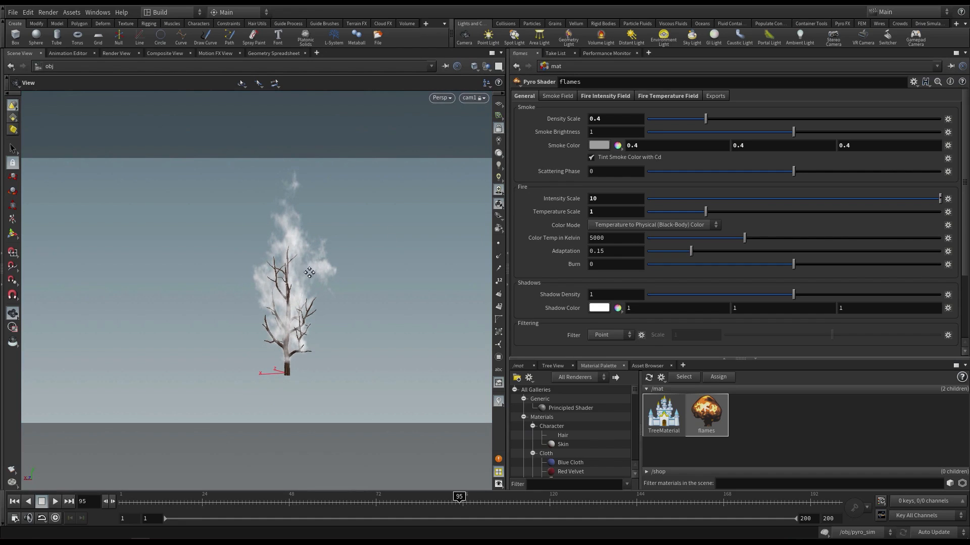
middle_click_drag(309, 272, 289, 301)
right_click_drag(289, 298, 286, 298)
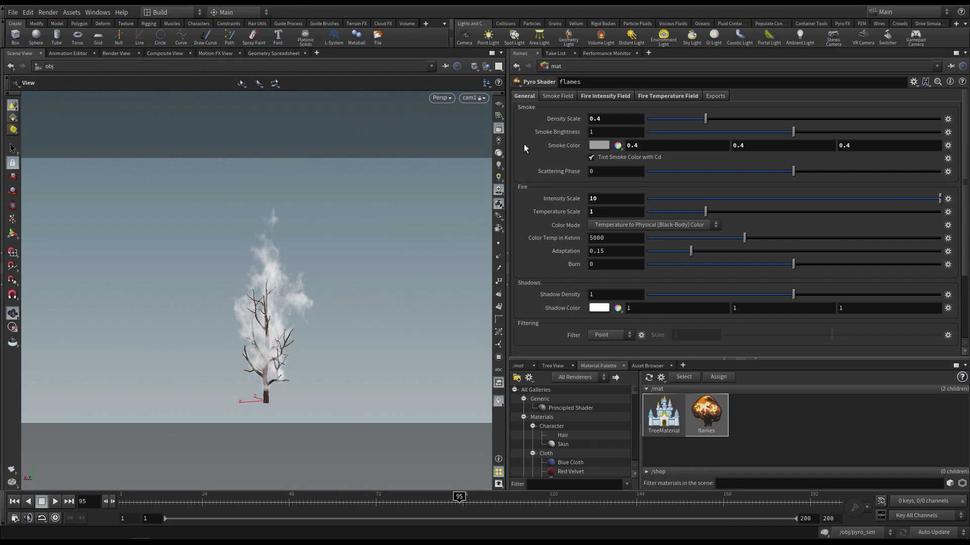
left_click(499, 129)
Set the flames shader's smoke Density Scale to 3 and render frame 127
left_click(703, 507)
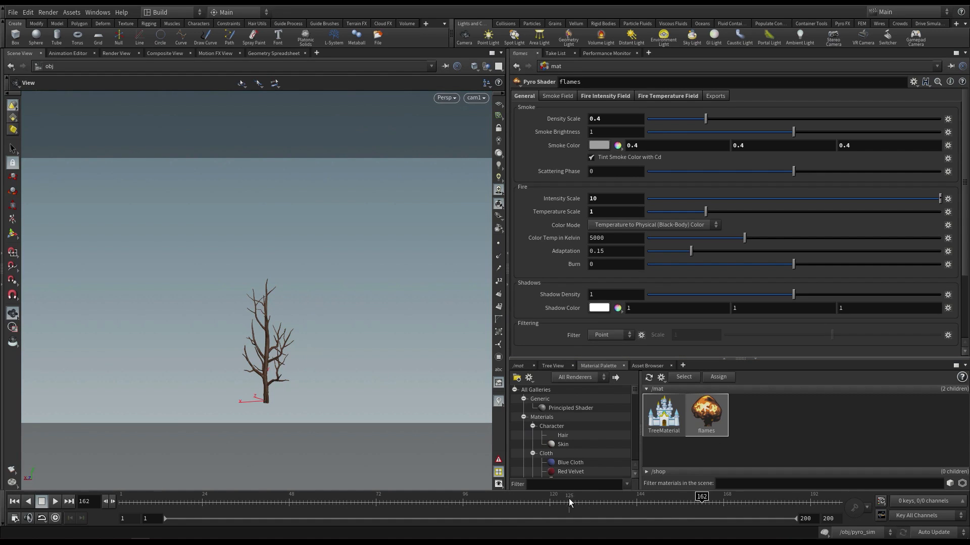
left_click_drag(569, 502, 579, 511)
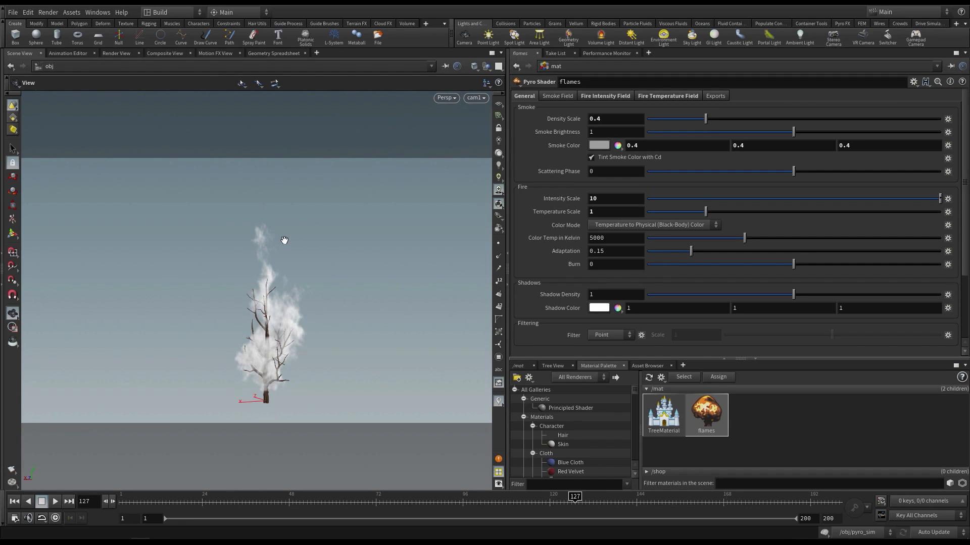
left_click(118, 54)
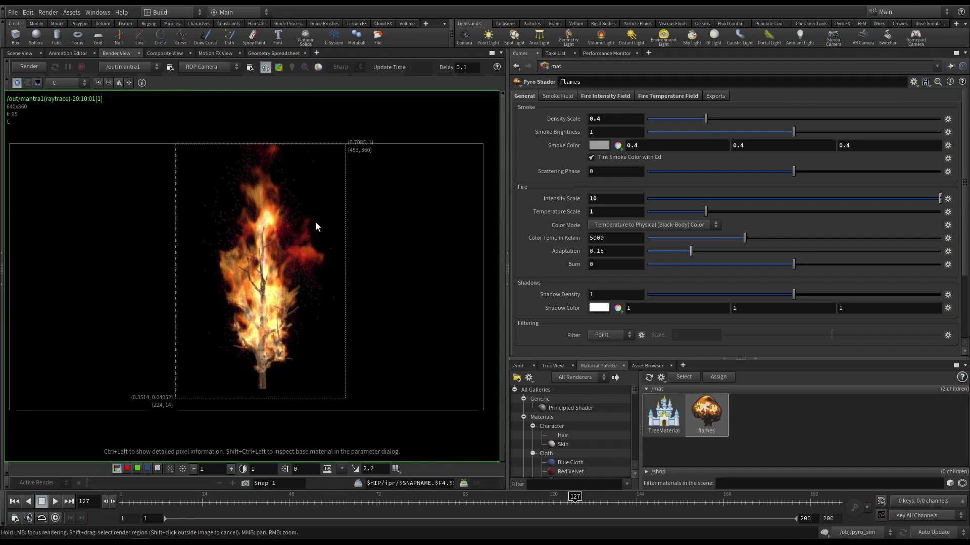
left_click(609, 117)
key("Return")
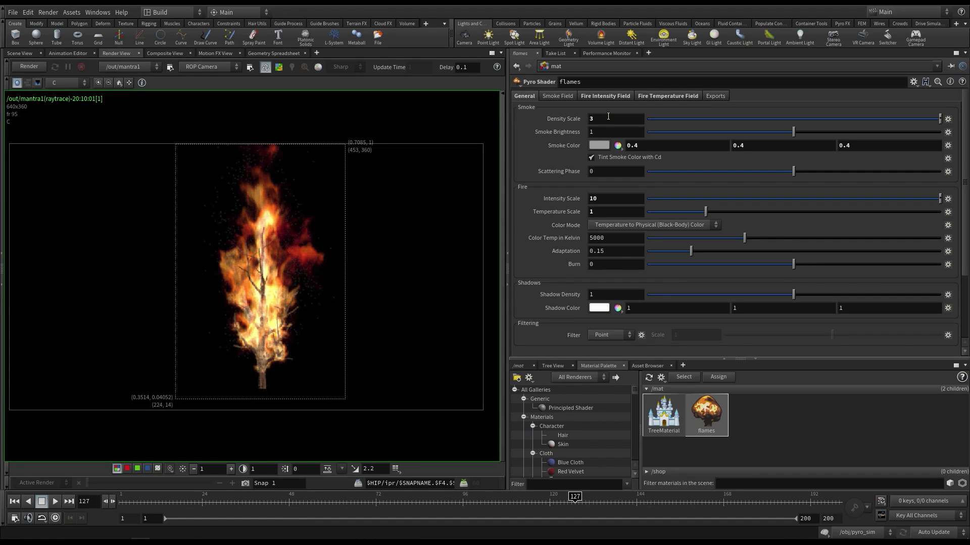
left_click(38, 69)
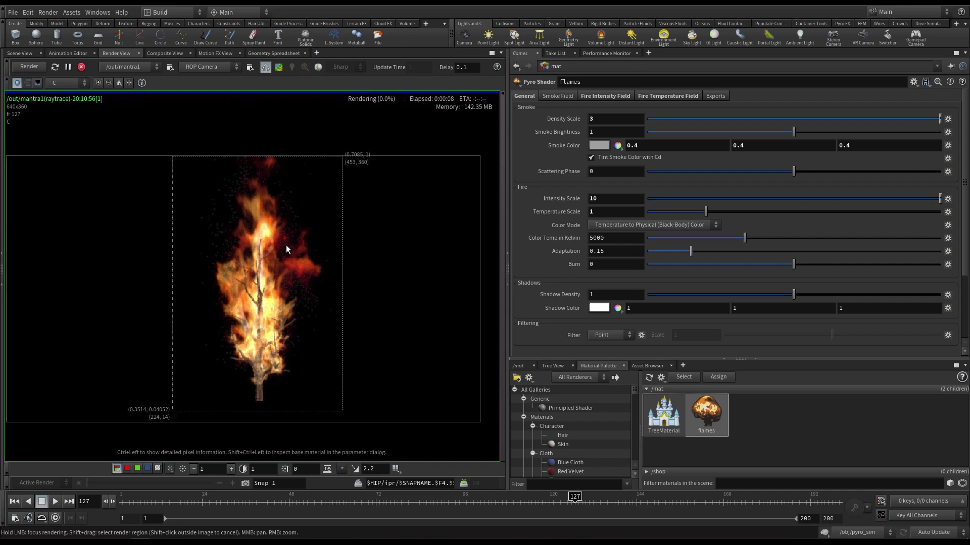
left_click(610, 121)
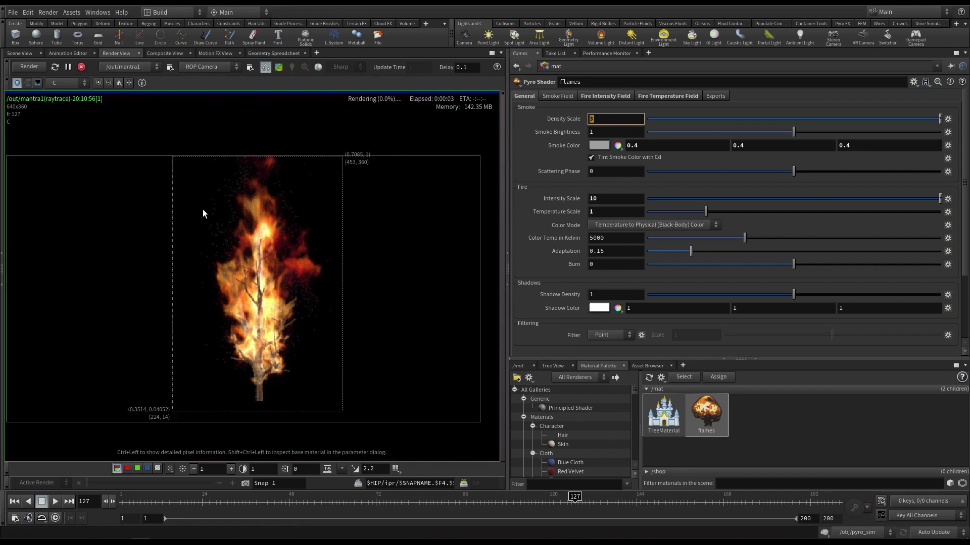
Turn on the smoke field's density lookup ramp and shape it into a steep rise reaching value 1 at about position 0.07
left_click(561, 96)
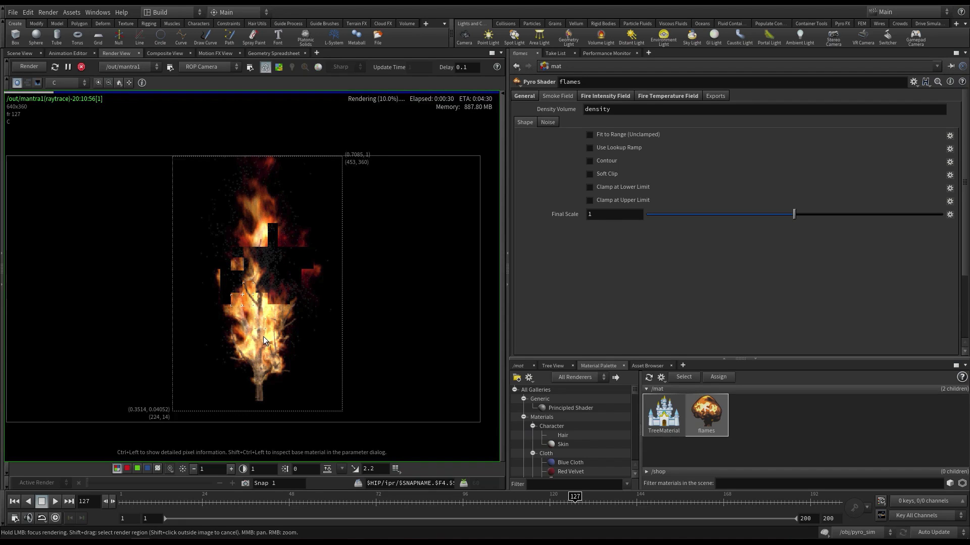
mouse_move(253, 346)
left_mouse_down()
mouse_move(271, 350)
mouse_move(276, 282)
mouse_move(277, 215)
mouse_move(241, 255)
mouse_move(259, 192)
mouse_move(241, 226)
left_mouse_up()
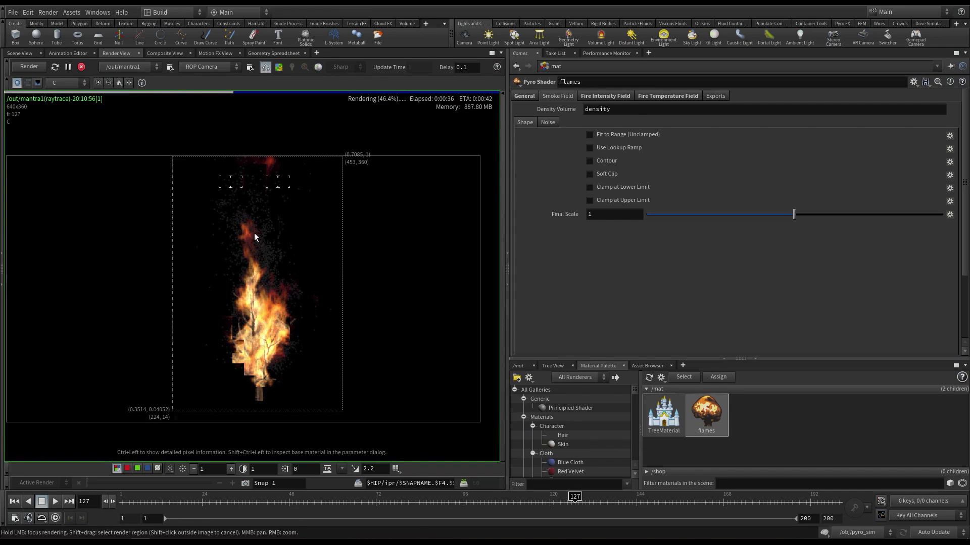
left_click(614, 146)
left_click_drag(559, 201, 574, 182)
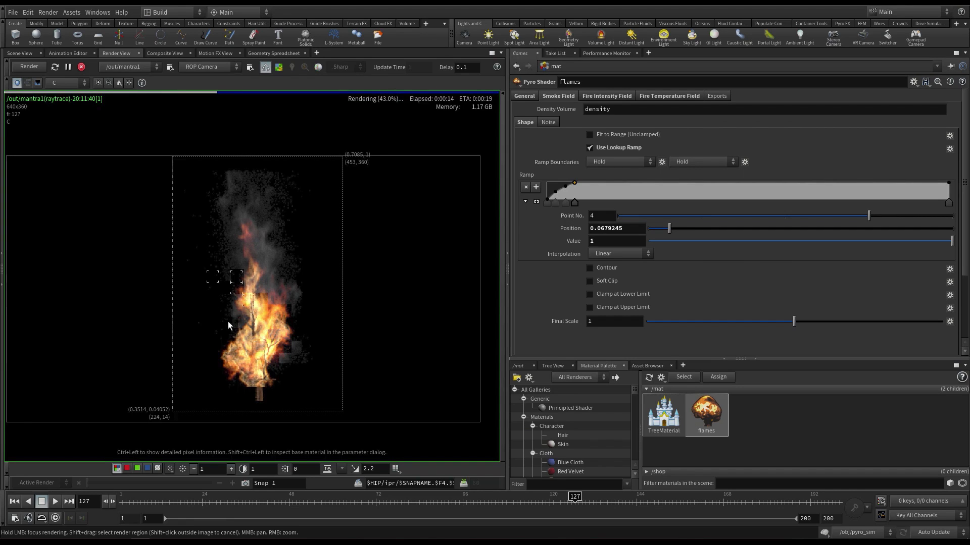
left_click(525, 96)
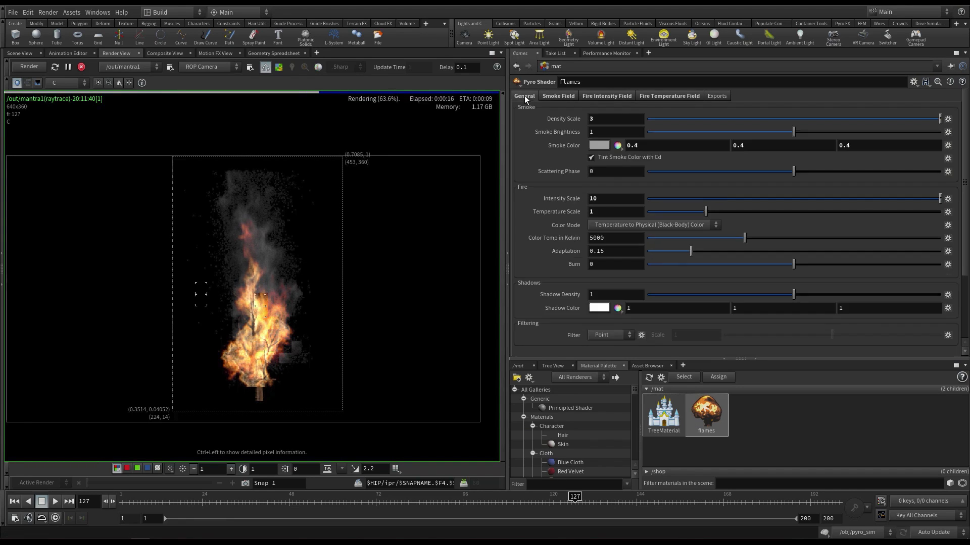
scroll(543, 271, "down", 1)
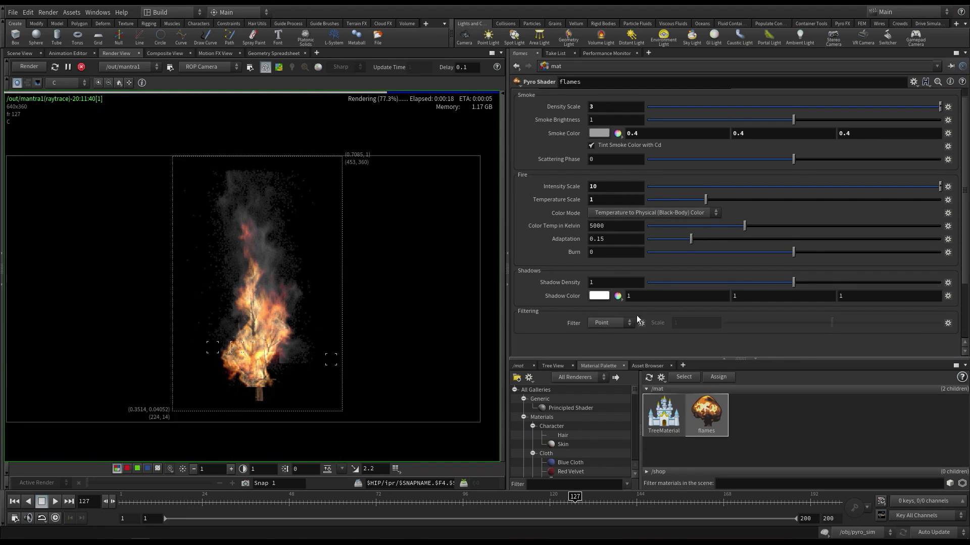
scroll(549, 271, "up", 1)
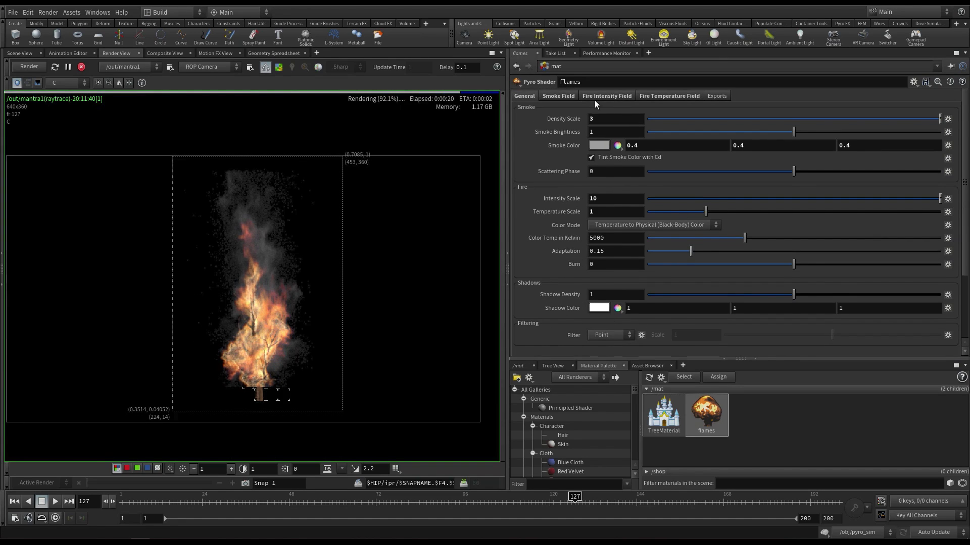
left_click(555, 96)
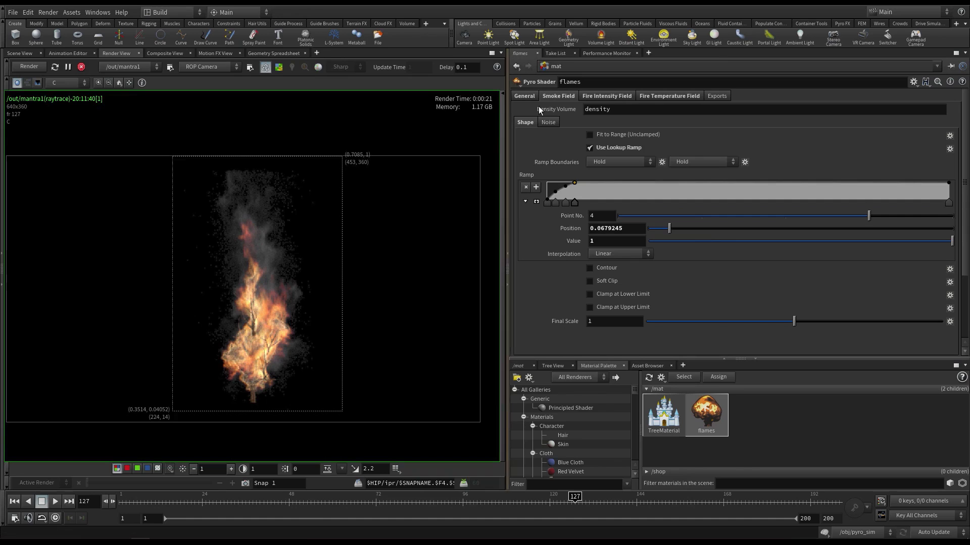
Set the smoke's Scattering Phase to -1
left_click(524, 96)
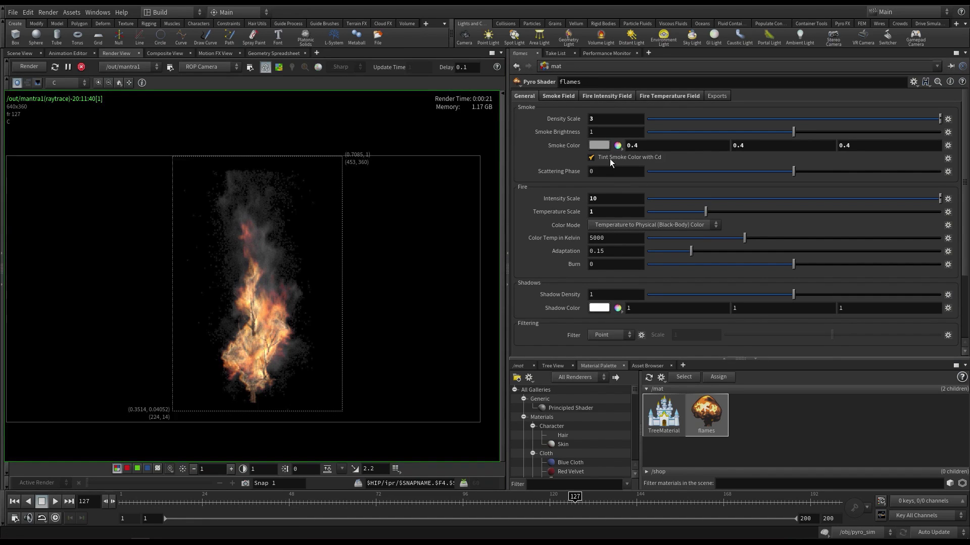
left_click(626, 172)
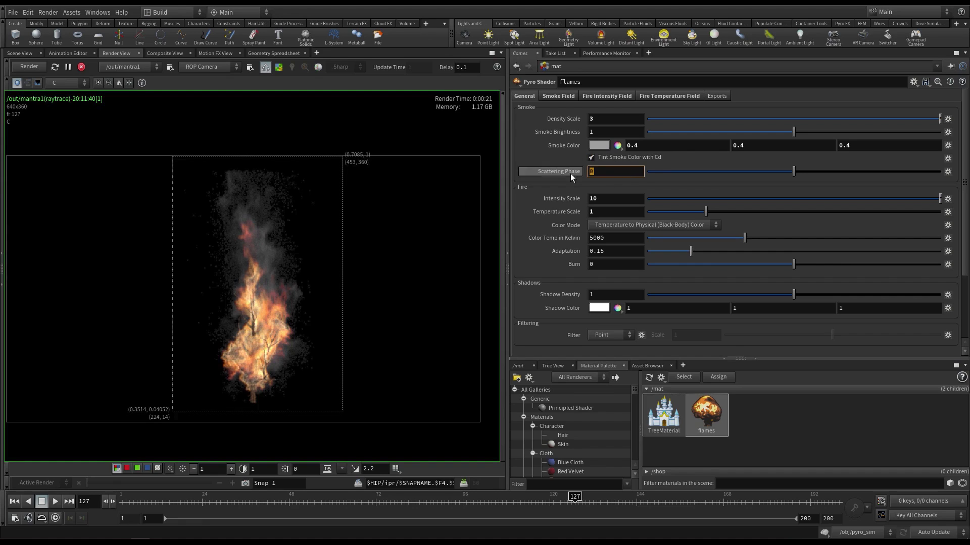
type("+-1")
key("Home")
key("Delete")
key("Return")
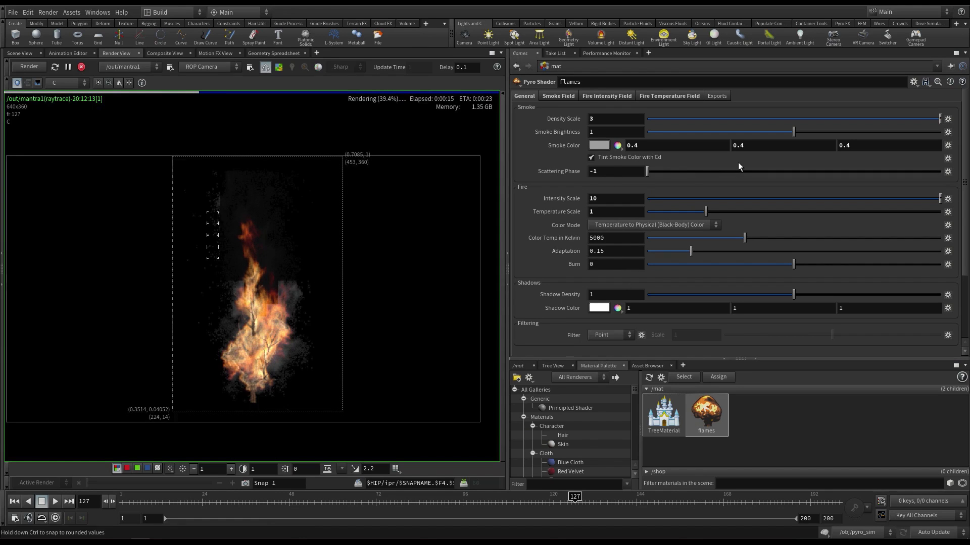
Try smoke Scattering Phase values of -0.5 and about -0.74 in the render, then set it to about -0.93
left_click(719, 172)
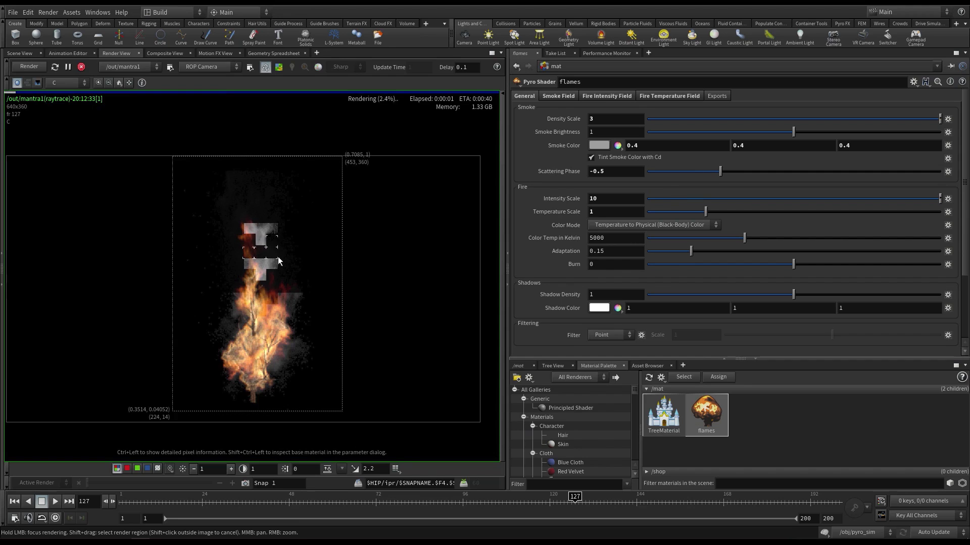
left_click_drag(277, 260, 259, 204)
left_click_drag(705, 212, 701, 214)
key("ctrl+z")
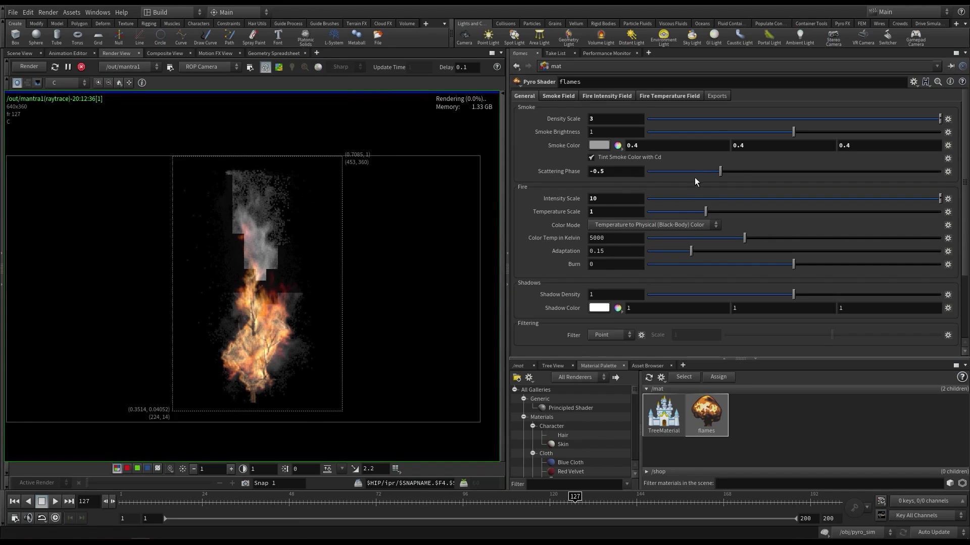
left_click_drag(695, 172, 685, 172)
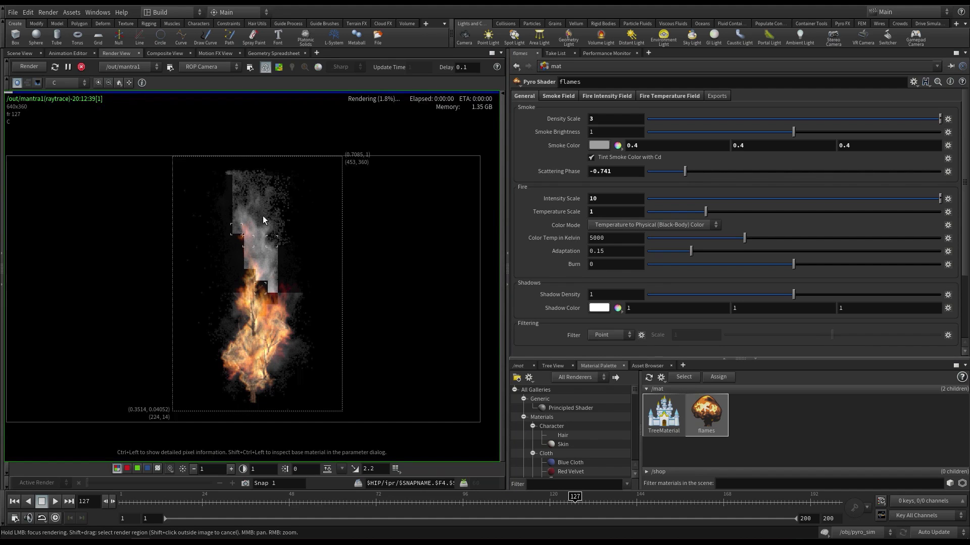
left_click(656, 171)
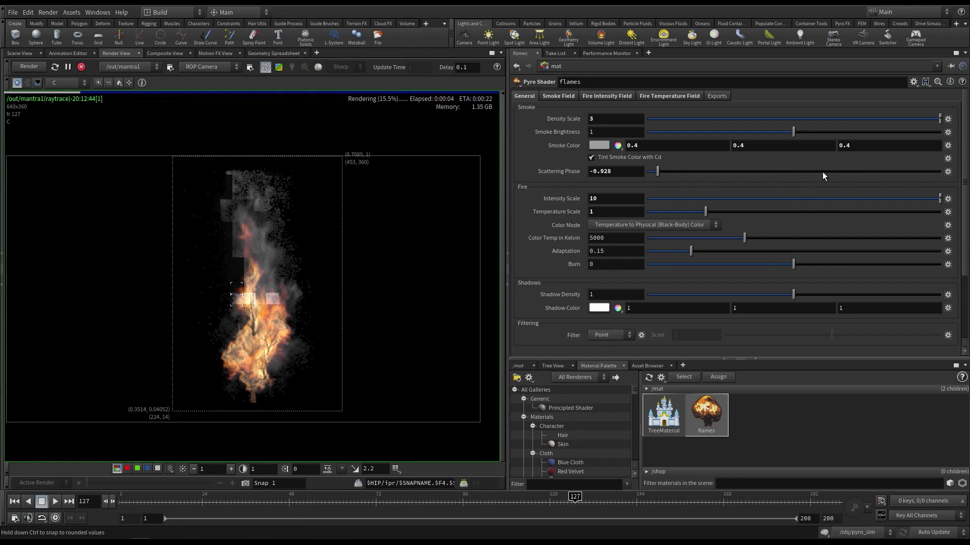
Set the smoke's Scattering Phase to about 0.02 and the fire's Intensity Scale to 15, focusing the re-render on the flames
left_click_drag(822, 172, 865, 171)
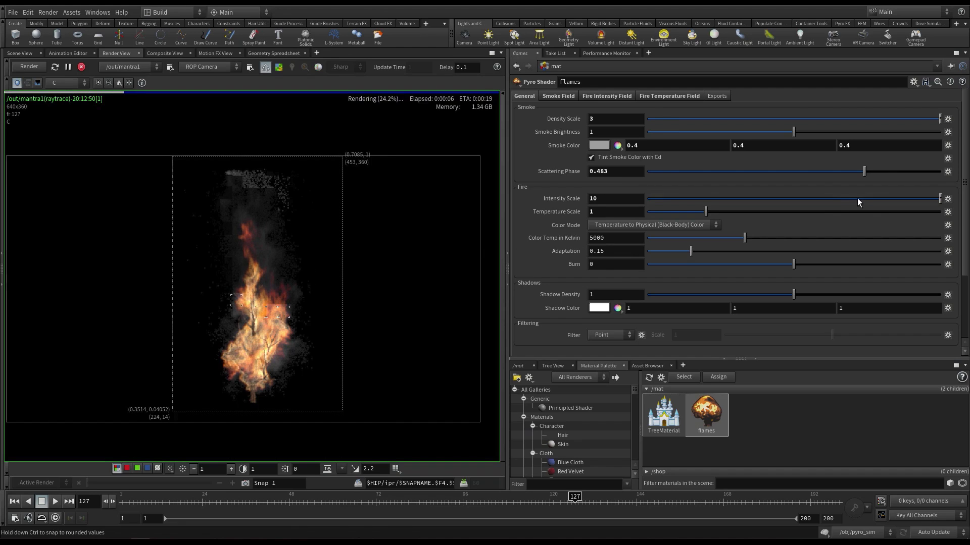
left_click_drag(832, 168, 796, 171)
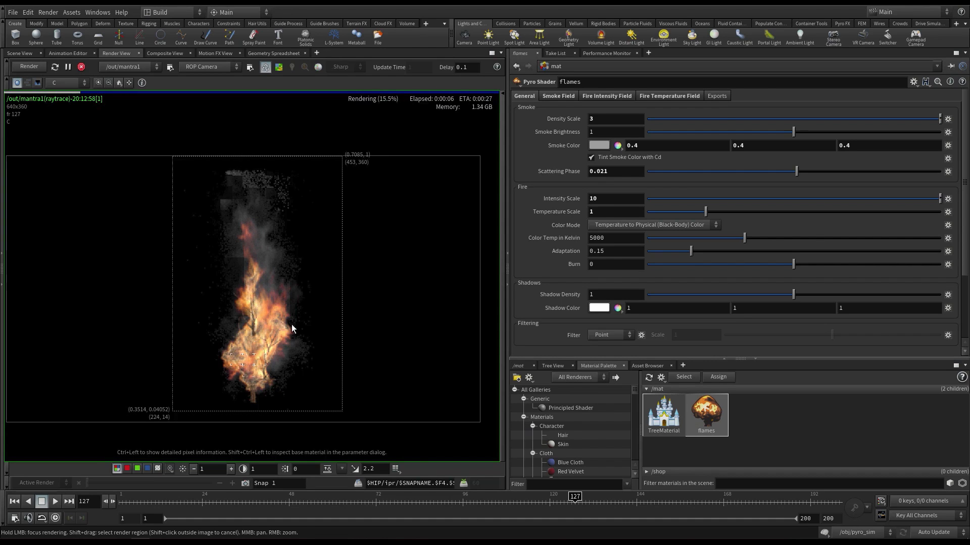
left_click_drag(600, 200, 569, 202)
type("15")
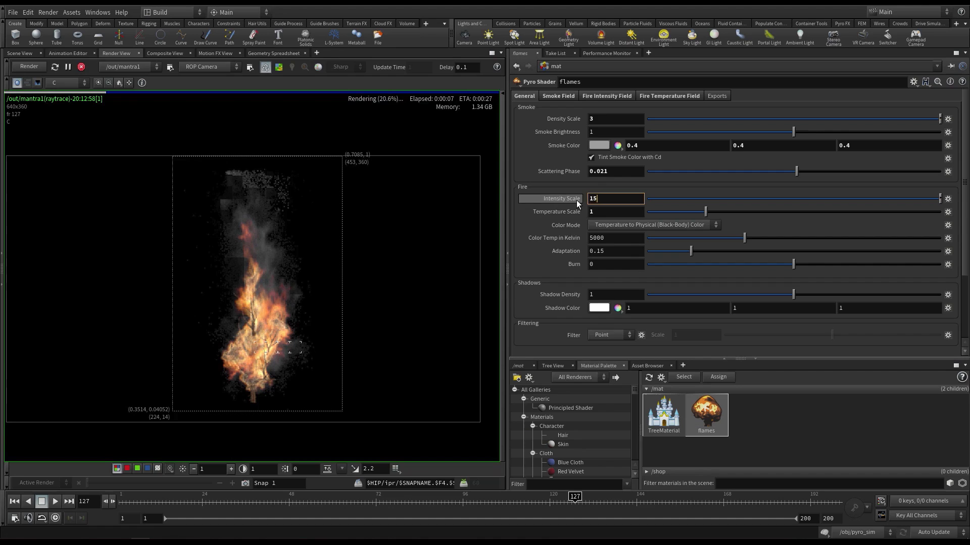
key("Return")
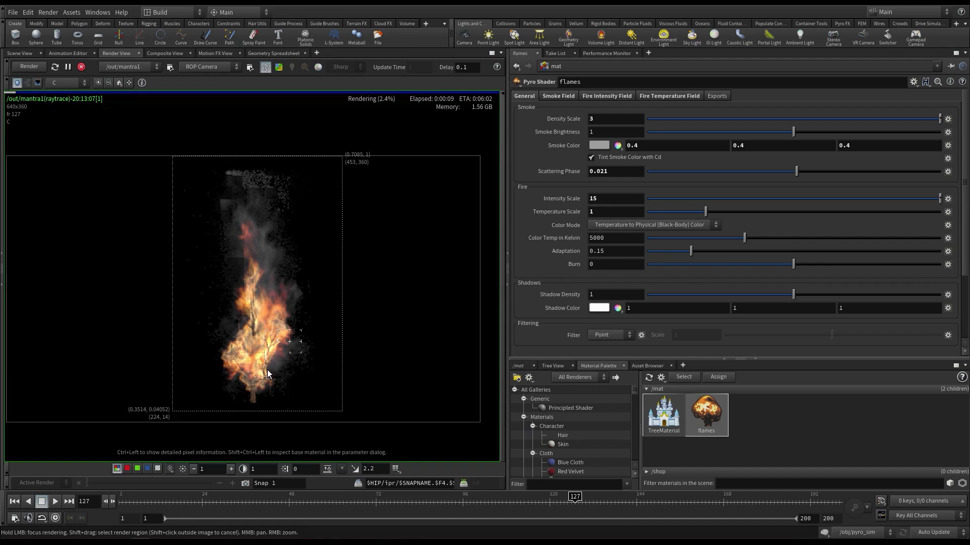
mouse_move(267, 371)
left_mouse_down()
mouse_move(240, 350)
mouse_move(251, 259)
mouse_move(253, 297)
mouse_move(243, 275)
mouse_move(246, 241)
left_mouse_up()
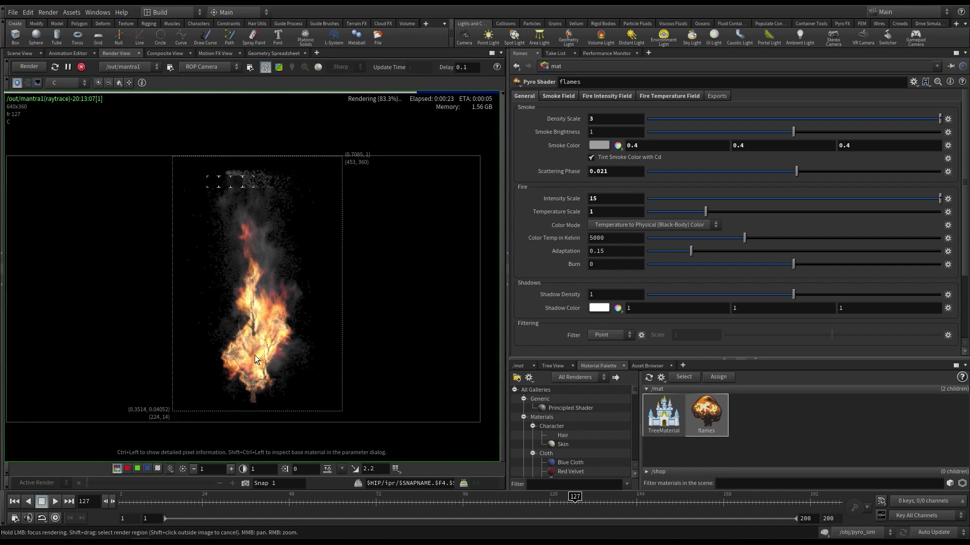
Set the fire's Color Temp in Kelvin to 6000 and inspect the flames in the render
left_click(591, 237)
type("6")
key("Return")
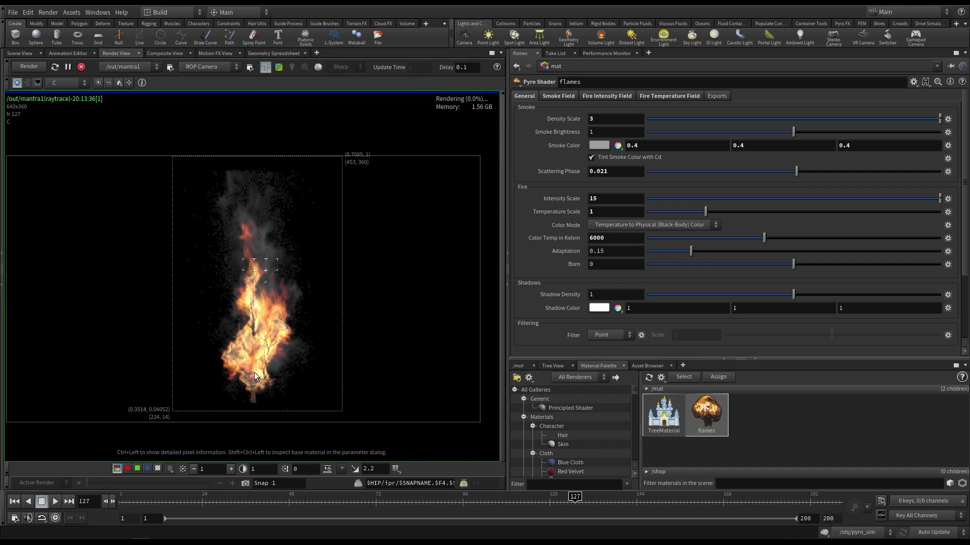
scroll(267, 347, "up", 2)
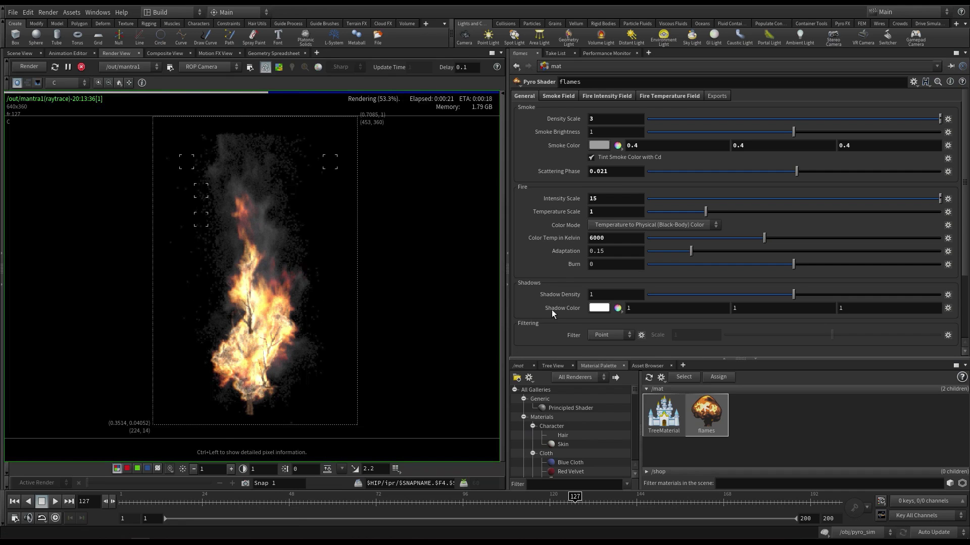
Try a Color Temp of 8000 K, checking the render at reduced brightness, then return the brightness to default and Color Temp to 6000
double_click(596, 238)
type("8000")
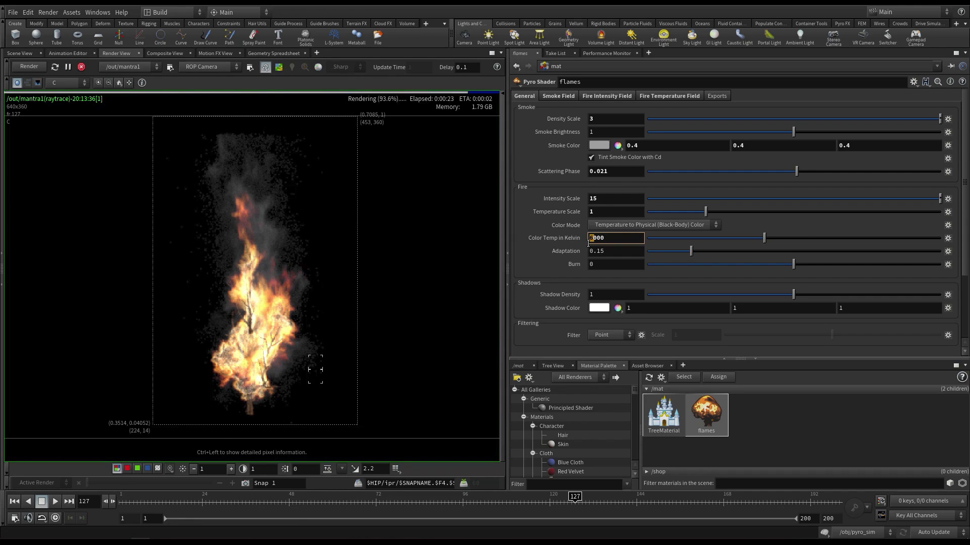
key("Return")
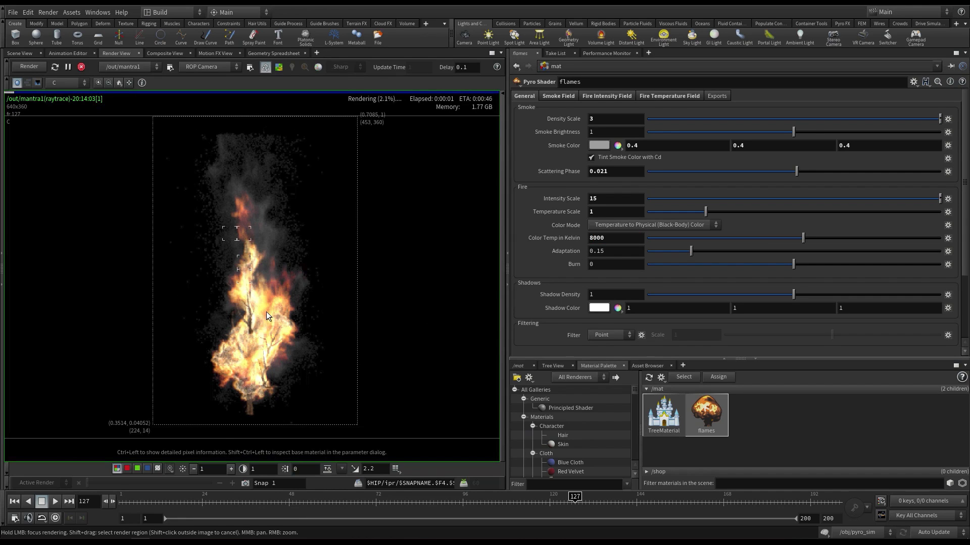
left_click(246, 347)
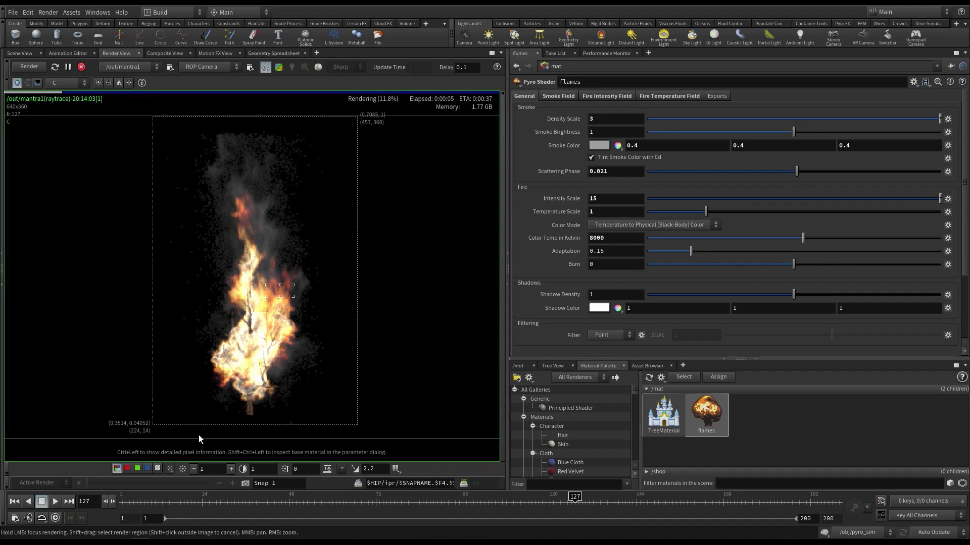
middle_click_drag(211, 469, 172, 474)
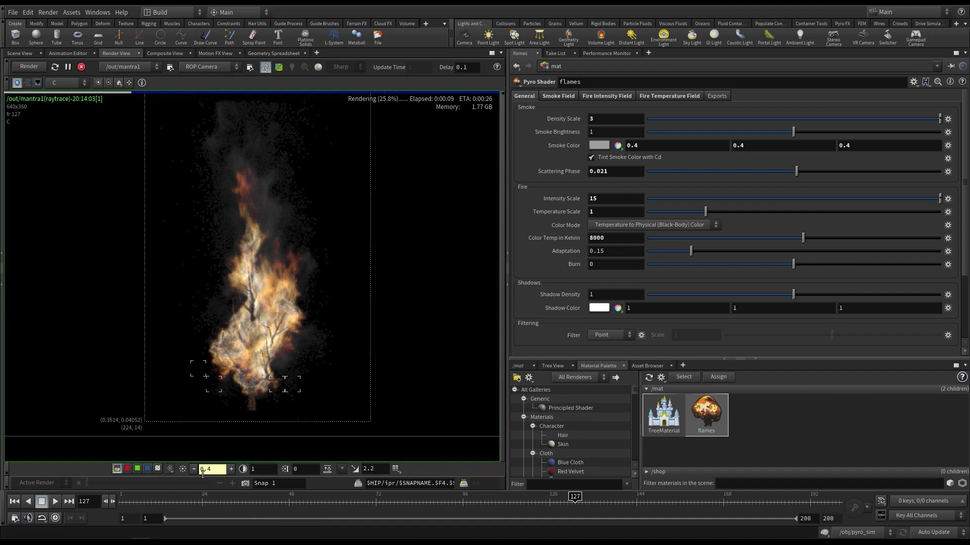
left_click(183, 469)
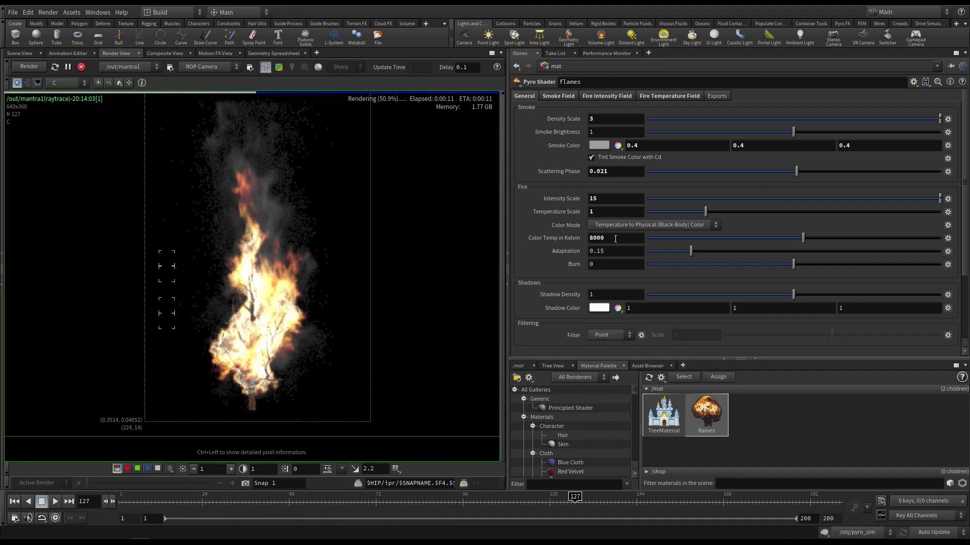
left_click_drag(614, 238, 567, 237)
type("6000")
key("Return")
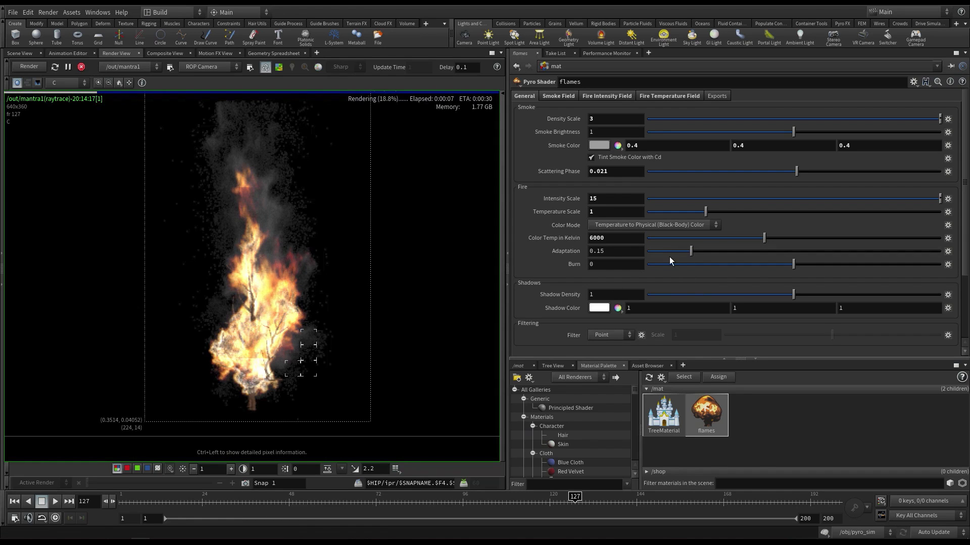
Try fire Adaptation values of about 0.03 and 0.61 in the render, then revert Adaptation to its default
left_click_drag(690, 251, 655, 251)
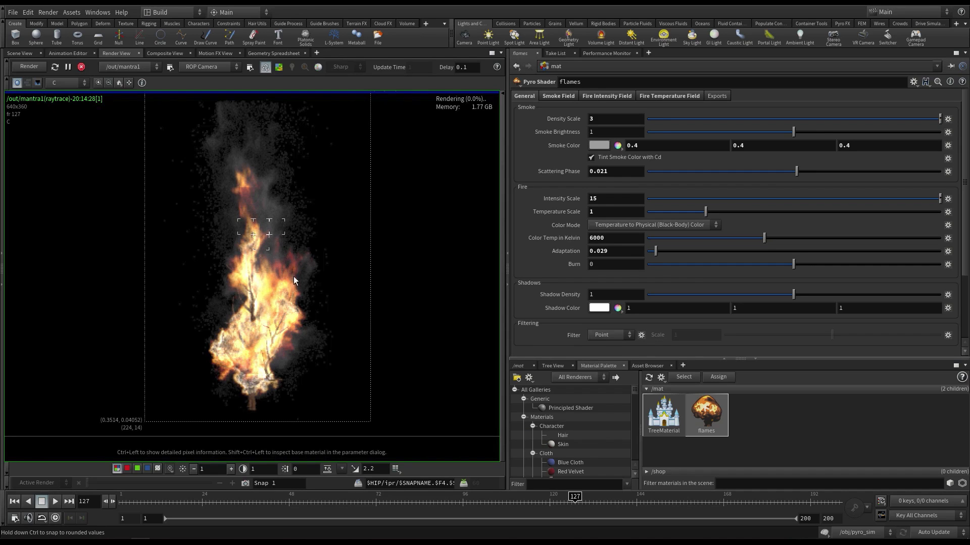
left_click(286, 284)
left_click(278, 315)
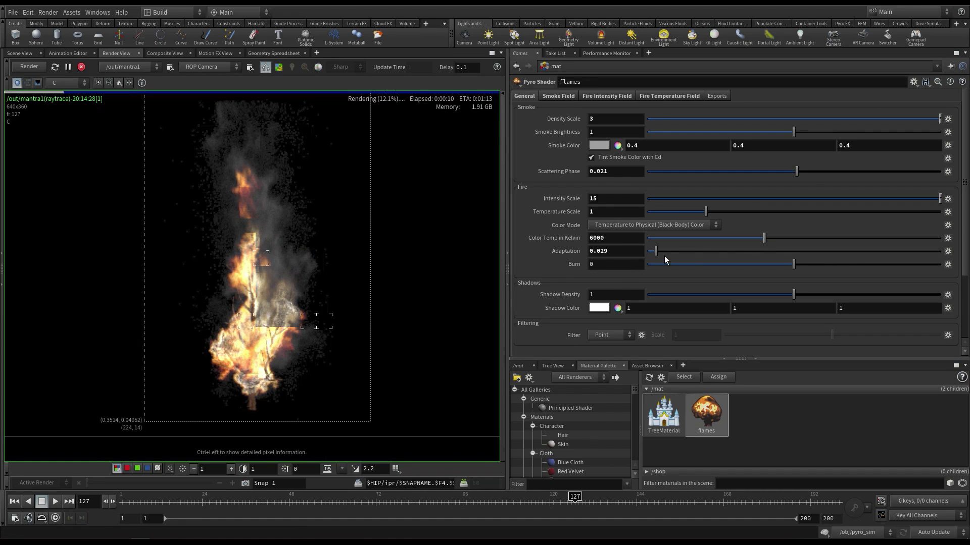
left_click_drag(656, 251, 825, 252)
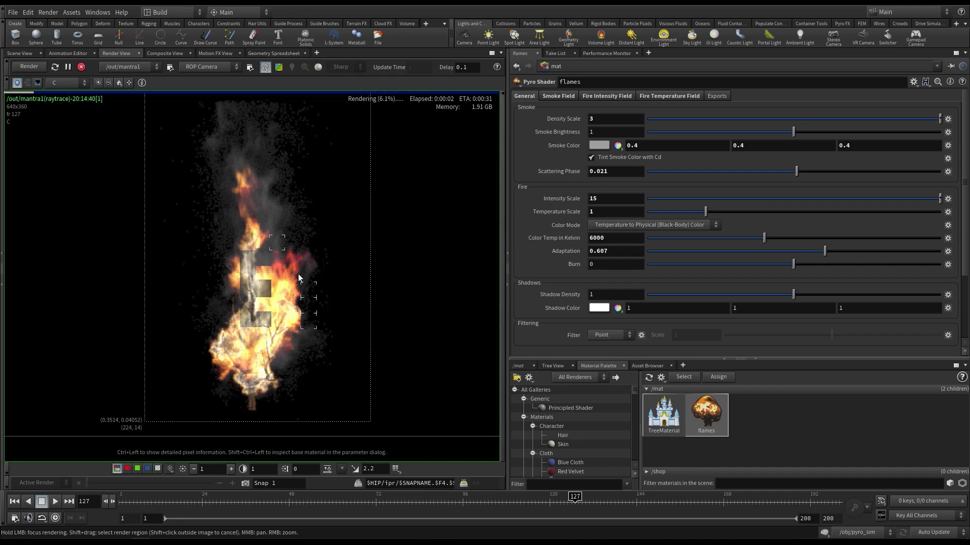
right_click(564, 252)
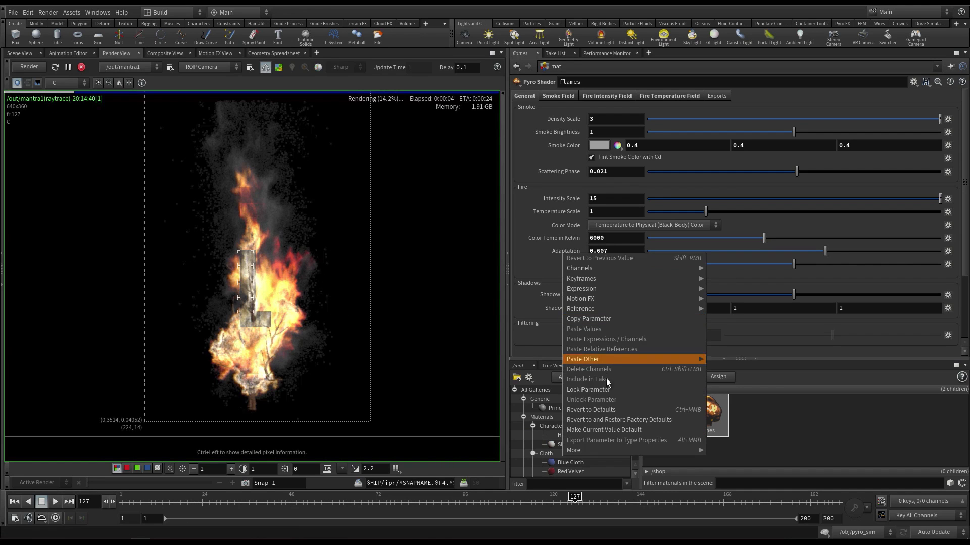
left_click(623, 409)
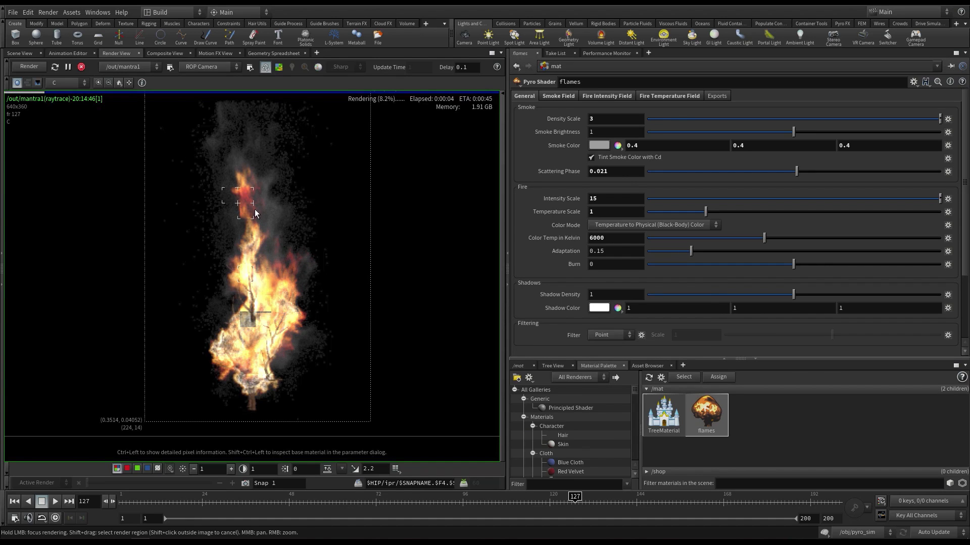
Try a fire Adaptation of 0.3 in the render, then set it to 0.4
left_click_drag(597, 251, 625, 251)
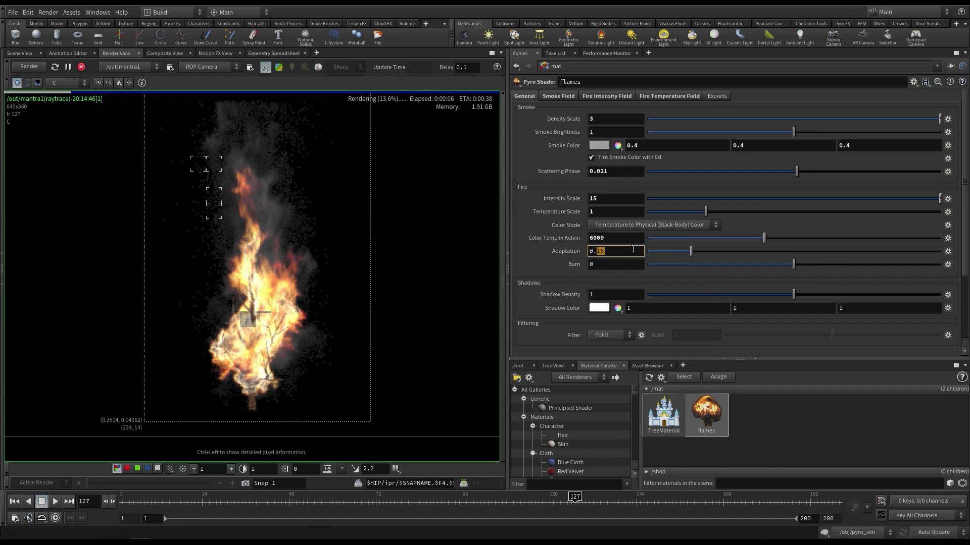
type("3")
key("Return")
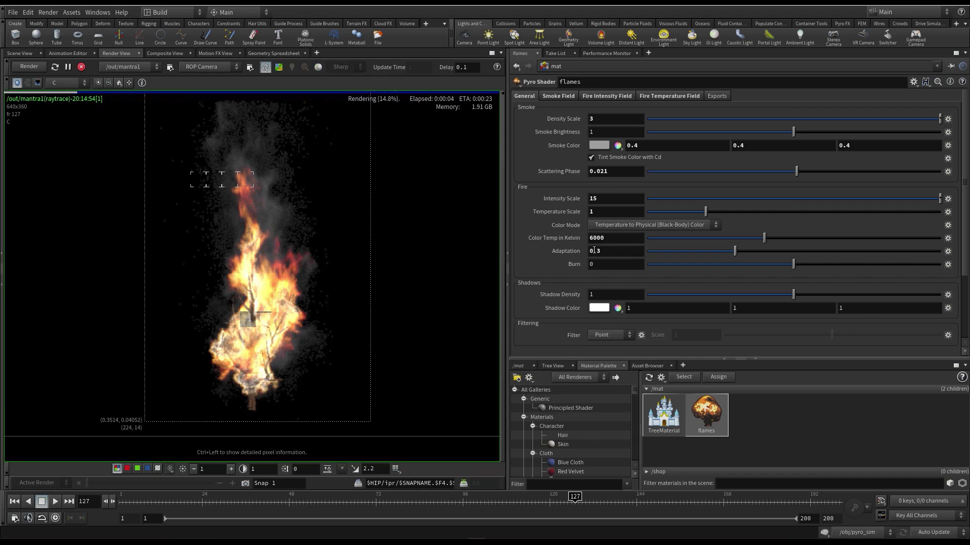
left_click_drag(597, 251, 611, 251)
type("4")
key("Return")
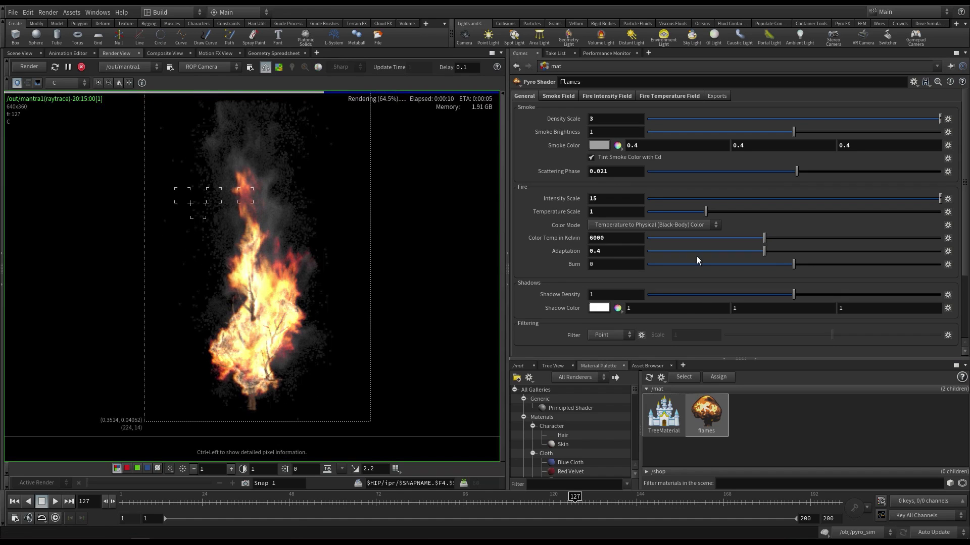
Try fire Burn values of about -0.61, 0.73 and -0.23, focusing the re-render on the flames each time
mouse_move(700, 269)
left_mouse_down()
mouse_move(761, 267)
mouse_move(749, 271)
left_mouse_up()
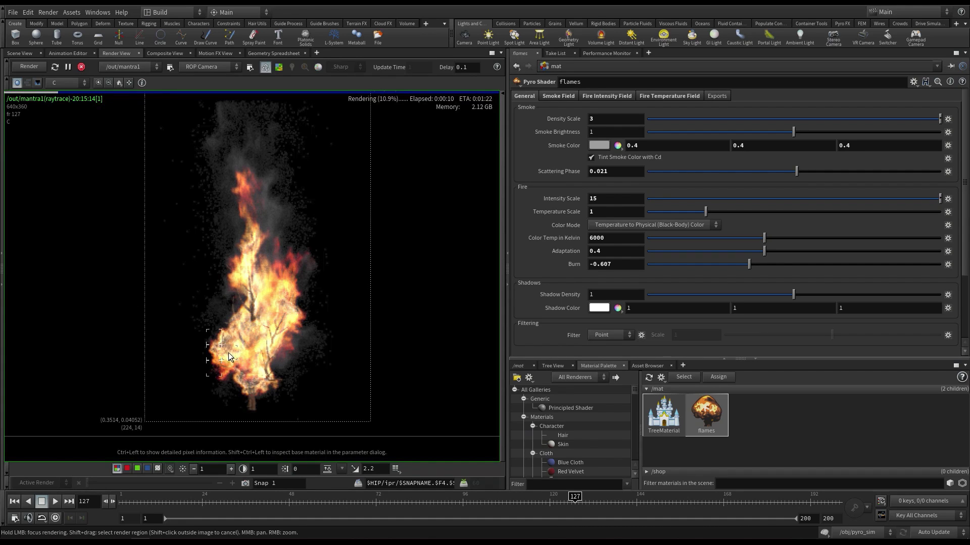
mouse_move(251, 371)
left_mouse_down()
mouse_move(245, 351)
mouse_move(271, 324)
mouse_move(266, 236)
left_mouse_up()
left_click_drag(749, 264, 847, 265)
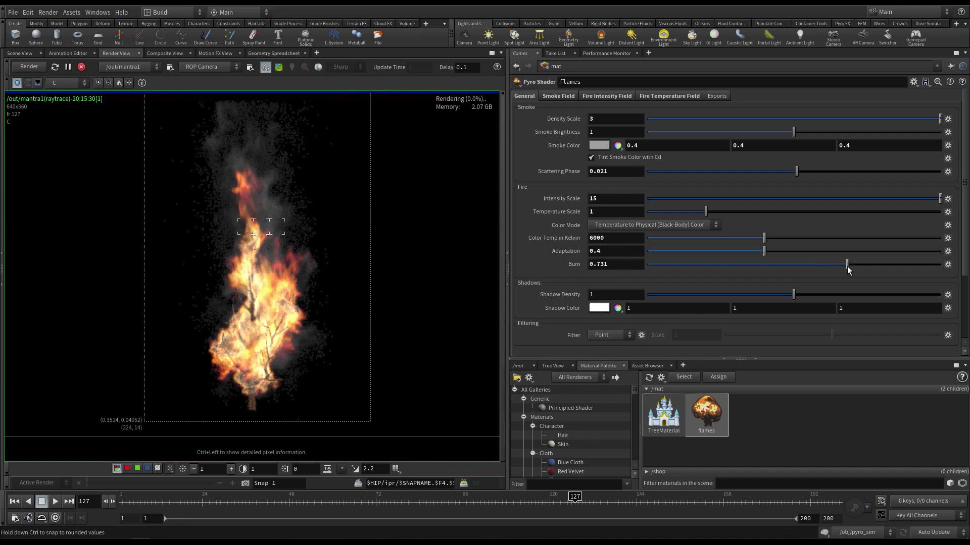
mouse_move(264, 353)
left_mouse_down()
mouse_move(235, 351)
mouse_move(253, 341)
left_mouse_up()
left_click_drag(771, 266, 776, 268)
left_click_drag(259, 334, 255, 348)
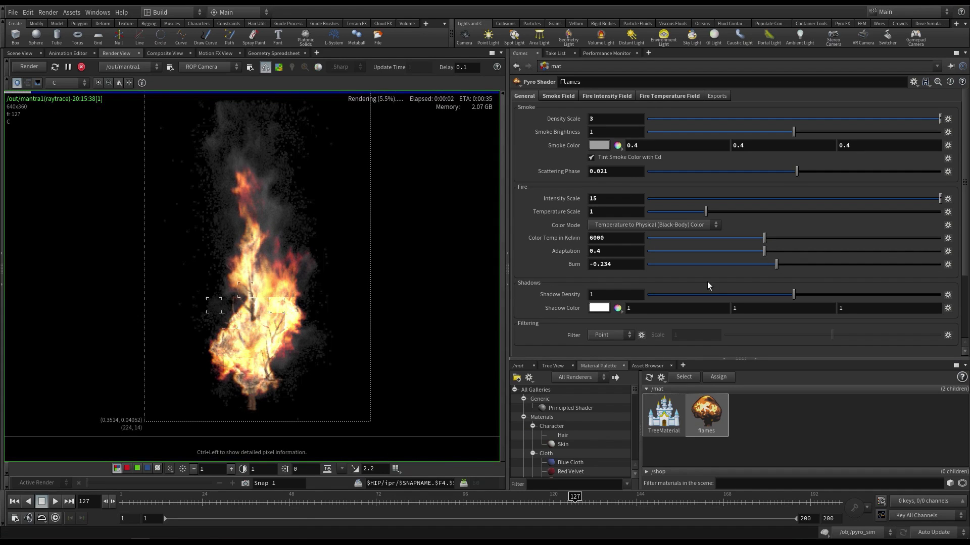
Set the fire's Burn to about -0.13 and re-render the flames area by area to check the result
left_click_drag(777, 264, 783, 266)
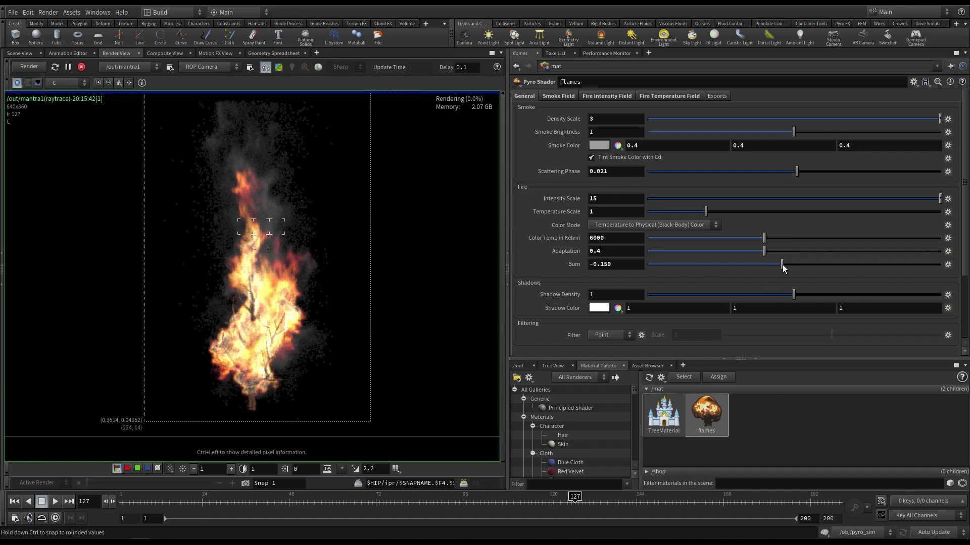
mouse_move(257, 341)
left_mouse_down()
mouse_move(233, 348)
mouse_move(285, 301)
left_mouse_up()
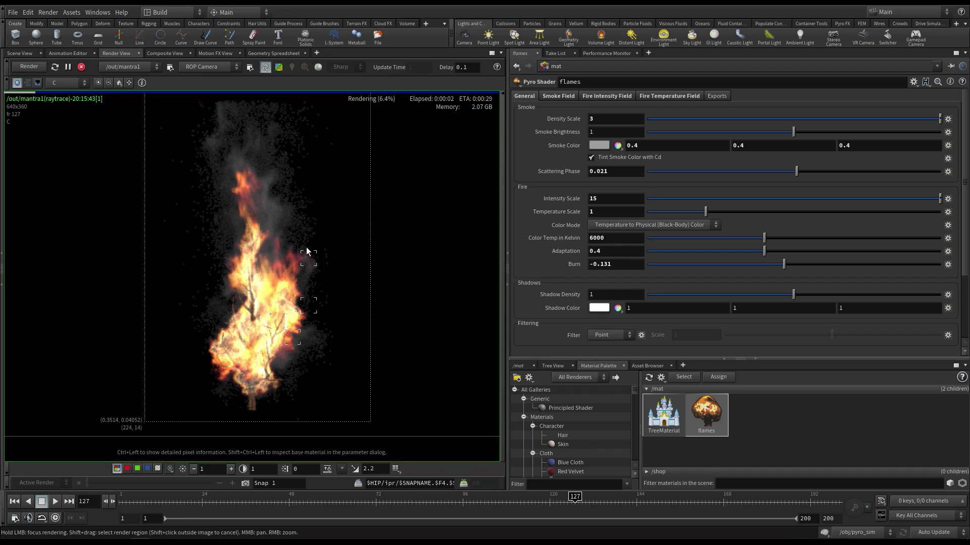
left_click_drag(306, 247, 255, 160)
left_click_drag(258, 257, 258, 332)
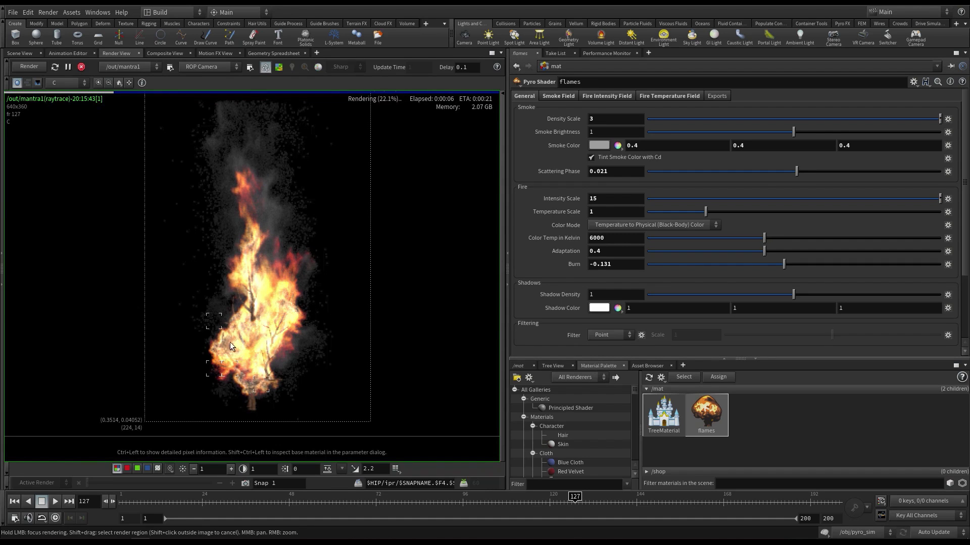
scroll(232, 339, "up", 2)
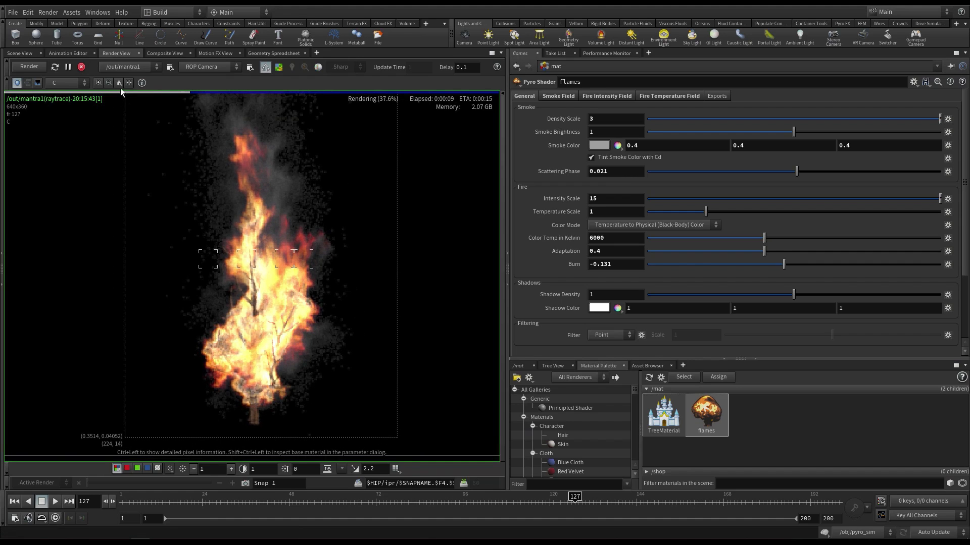
scroll(253, 281, "down", 2)
scroll(258, 278, "down", 1)
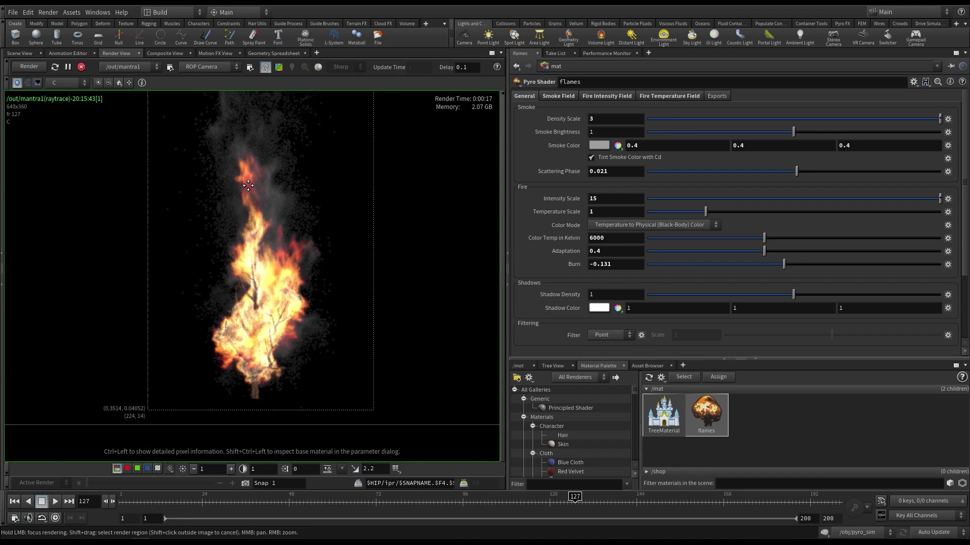
Stop the Mantra render, return to the scene view and save the scene file
left_click(81, 68)
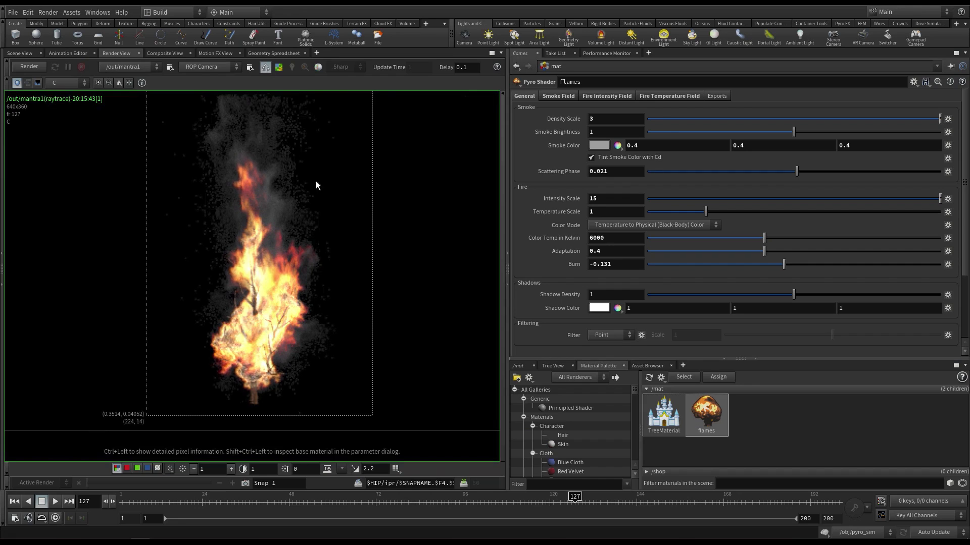
left_click(24, 54)
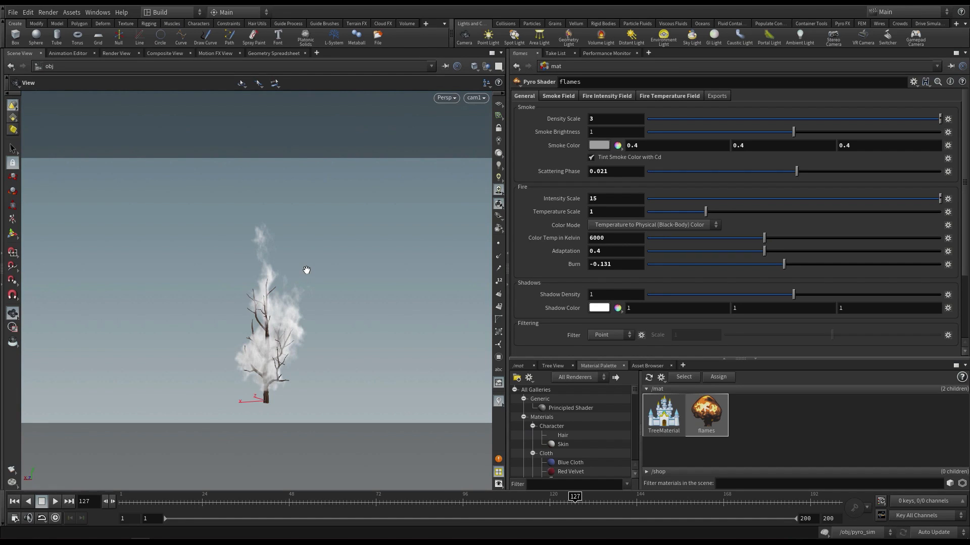
key("ctrl+s")
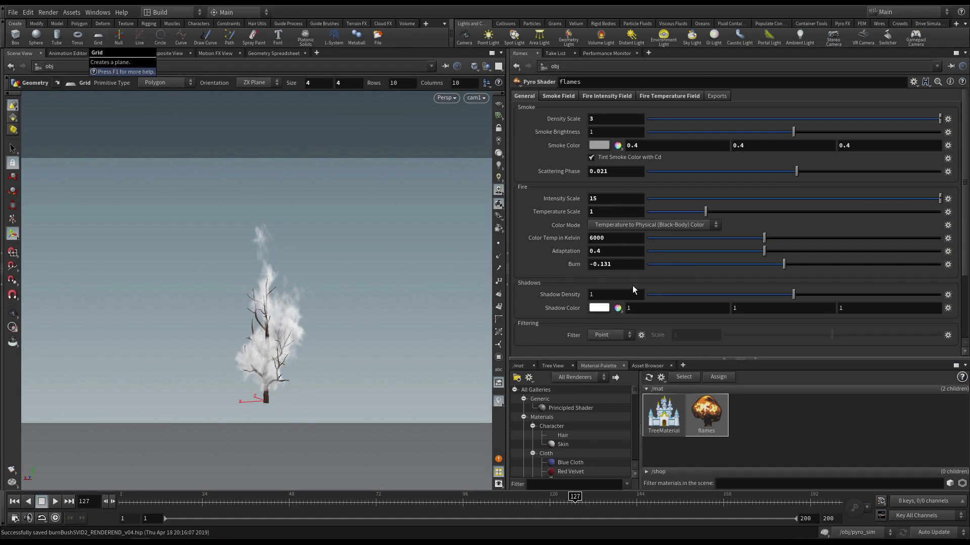
Add a ground grid at the origin under the tree and set its Uniform Scale to 10
left_click(605, 193)
type("0")
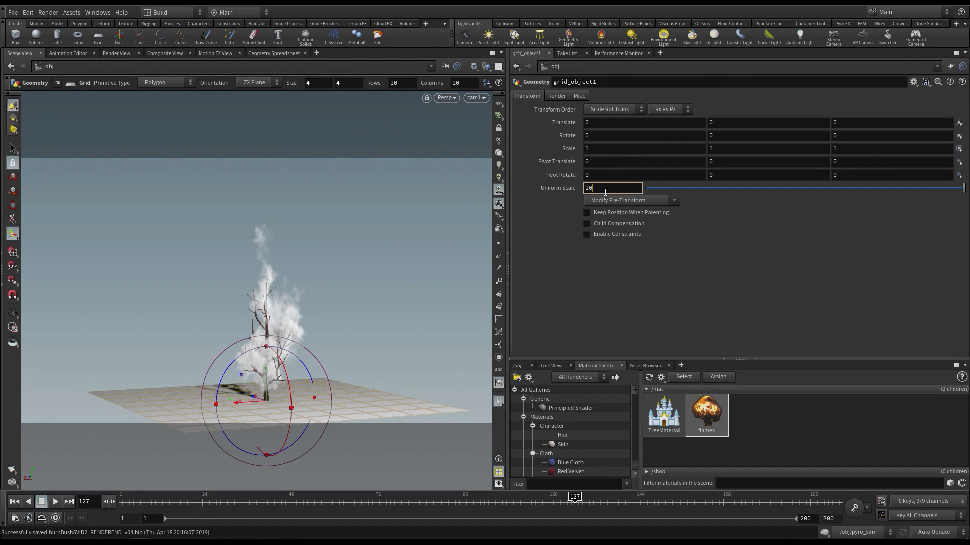
key("Return")
key("Escape")
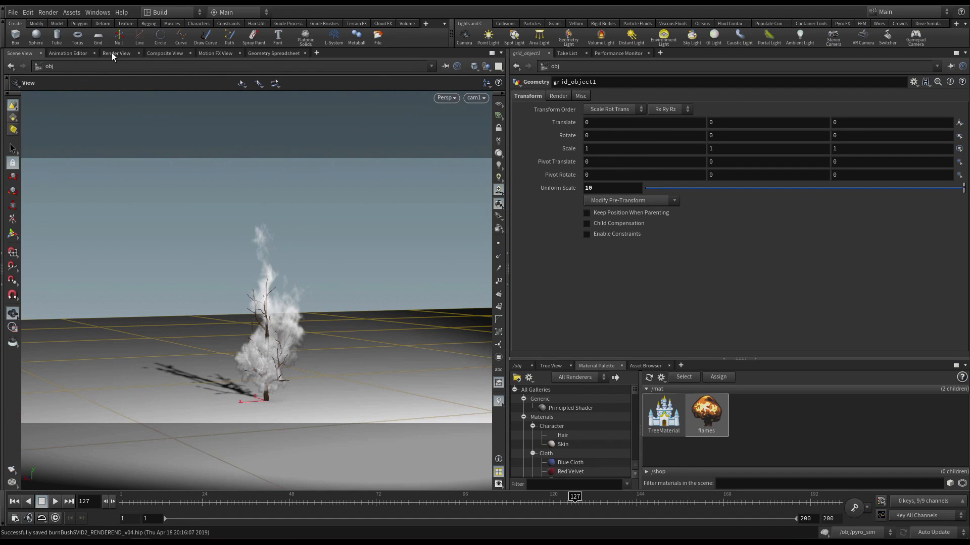
Add a sphere at the origin and move it beside the tree to about 1.61 in Z, with Translate Y set to 0.5
left_click(36, 37)
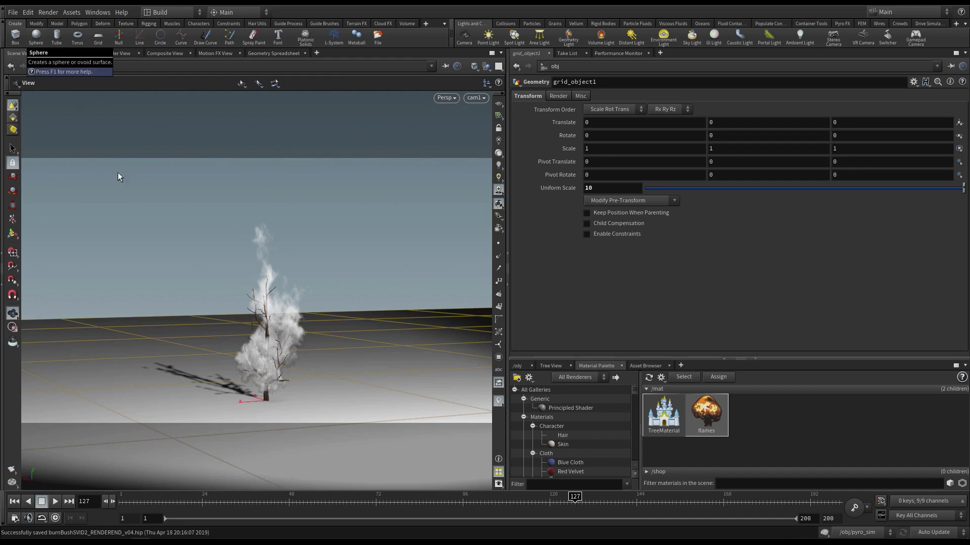
key("Return")
key("t")
left_click_drag(259, 403, 217, 341)
double_click(723, 122)
type("0.5")
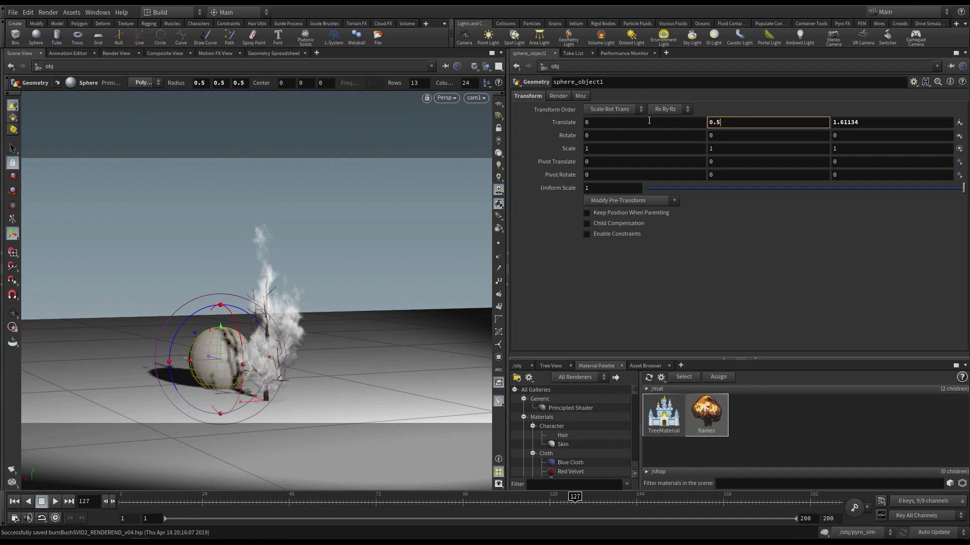
key("Return")
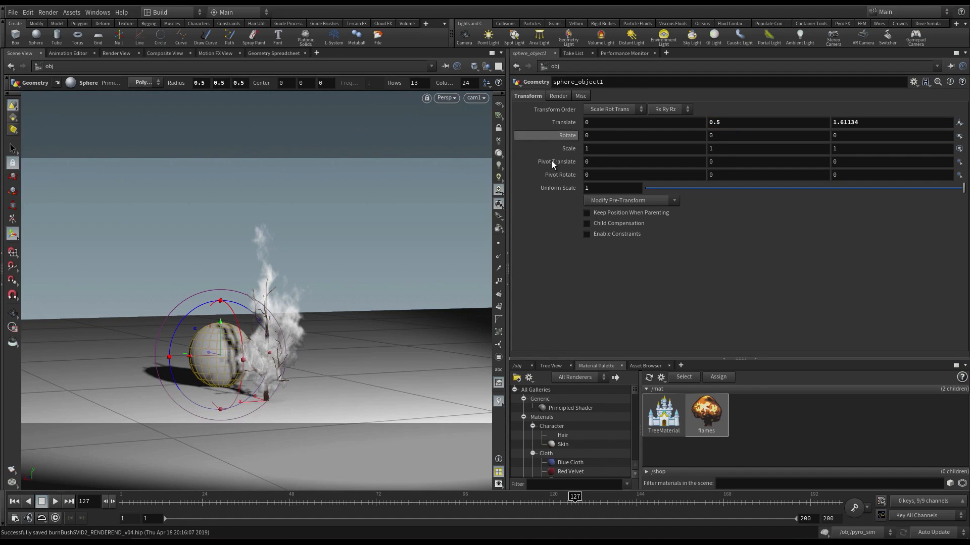
Add a second sphere on the tree's other side at about -0.23 in X and -1.78 in Z, with Translate Y set to 0.5
left_click(38, 39, "ctrl")
left_click_drag(252, 398, 323, 429)
double_click(740, 123)
type("0.5")
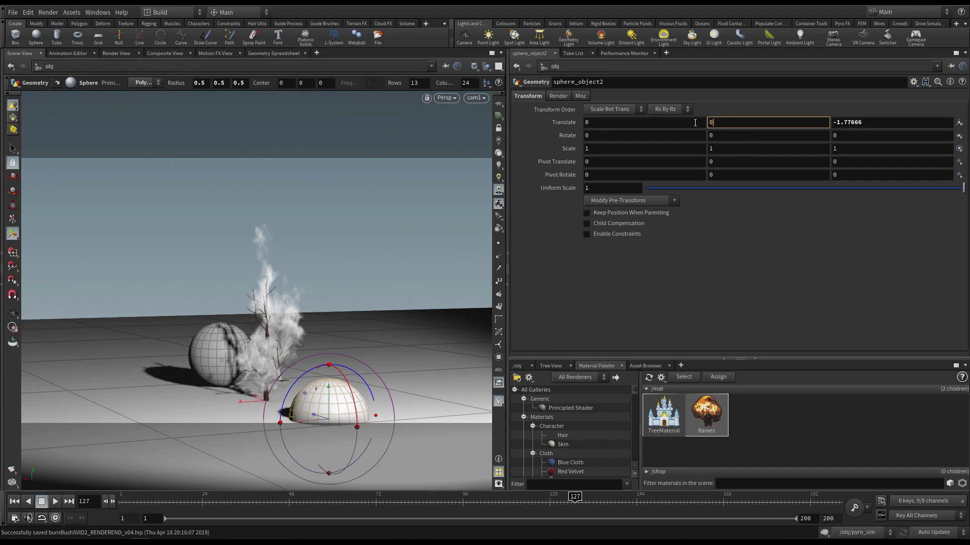
key("Return")
left_click_drag(301, 381, 317, 379)
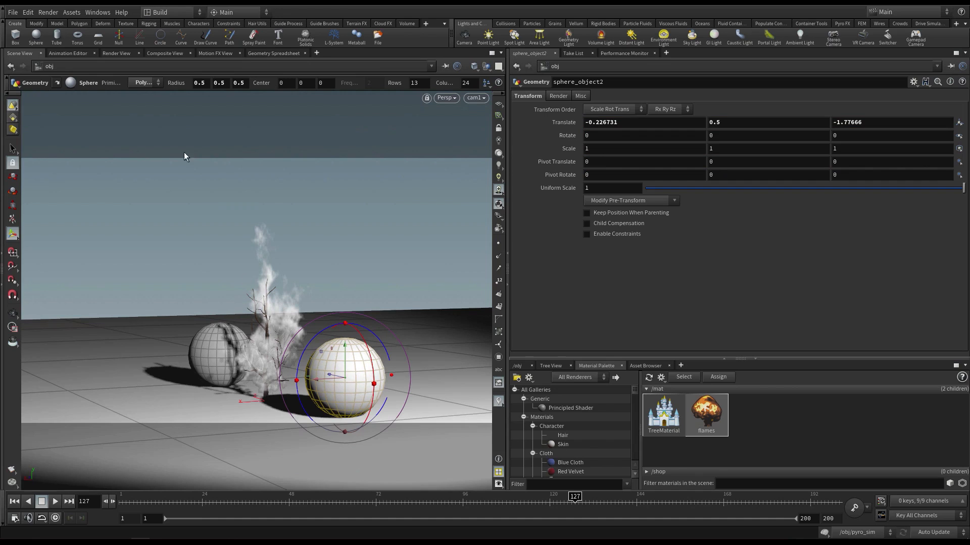
Start a new mantra1 render of the burning tree with the ground and spheres included
left_click(112, 53)
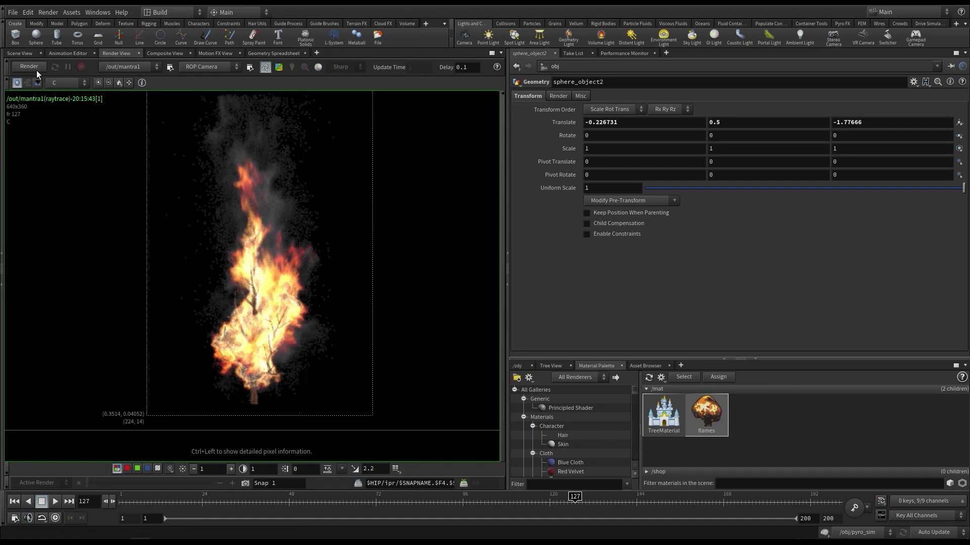
left_click(34, 67)
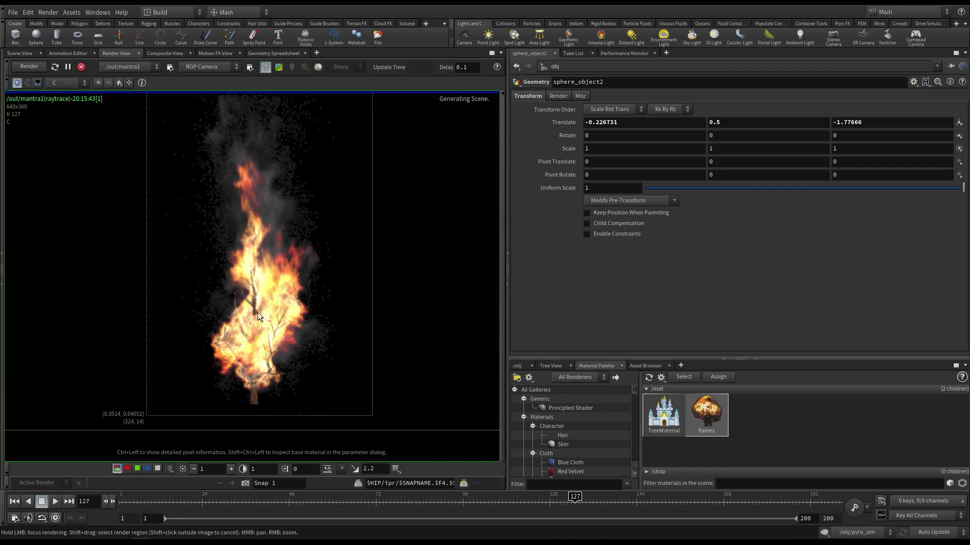
scroll(229, 263, "down", 2)
middle_click_drag(228, 263, 268, 282)
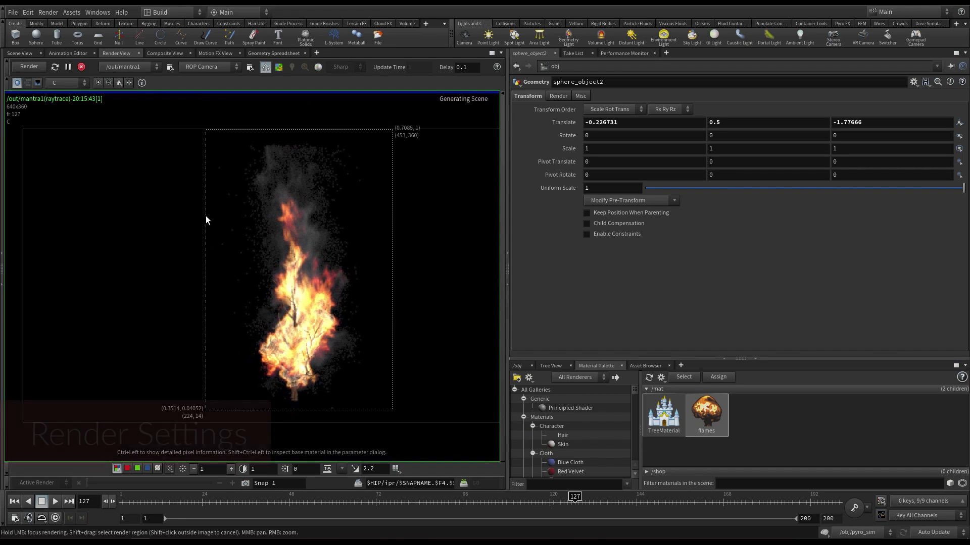
Show the object network, open the mantra1 render settings in a floating window, and focus the render on the tree's base and the spheres
left_click(526, 366)
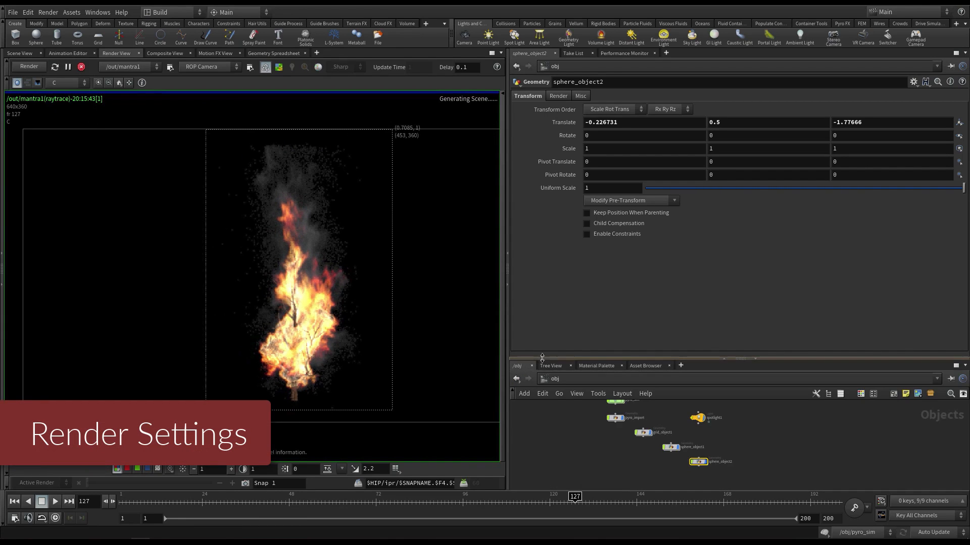
left_click_drag(543, 358, 543, 310)
left_click(170, 68)
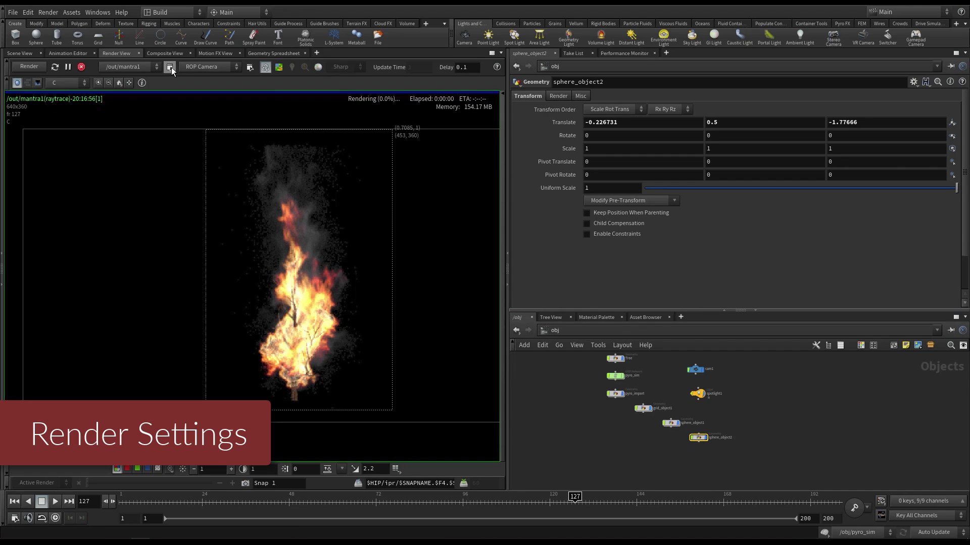
left_click(171, 68)
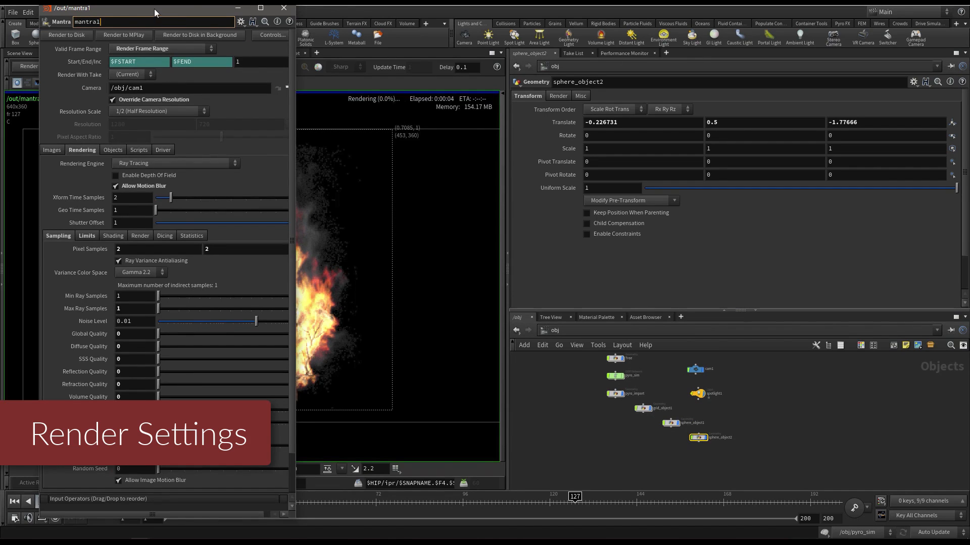
left_click_drag(174, 7, 747, 31)
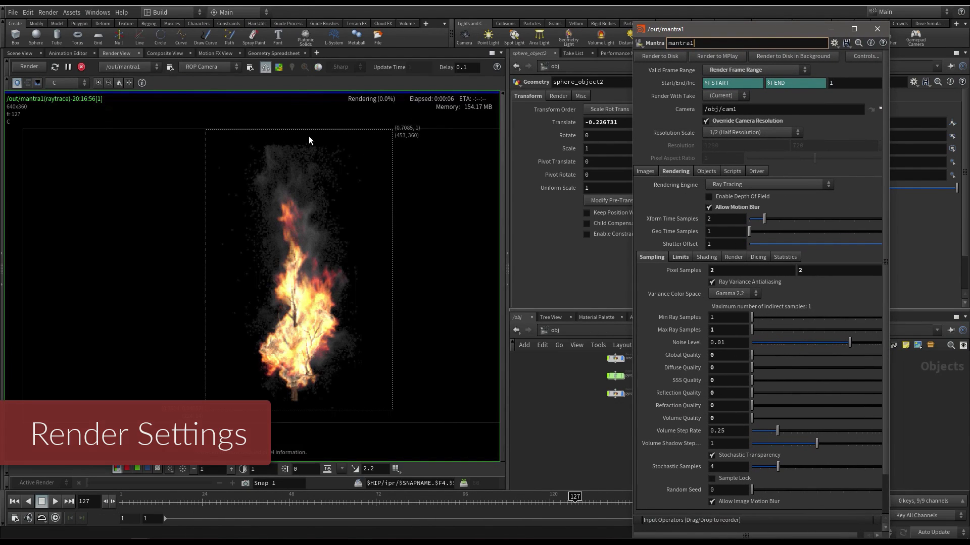
left_click(171, 68)
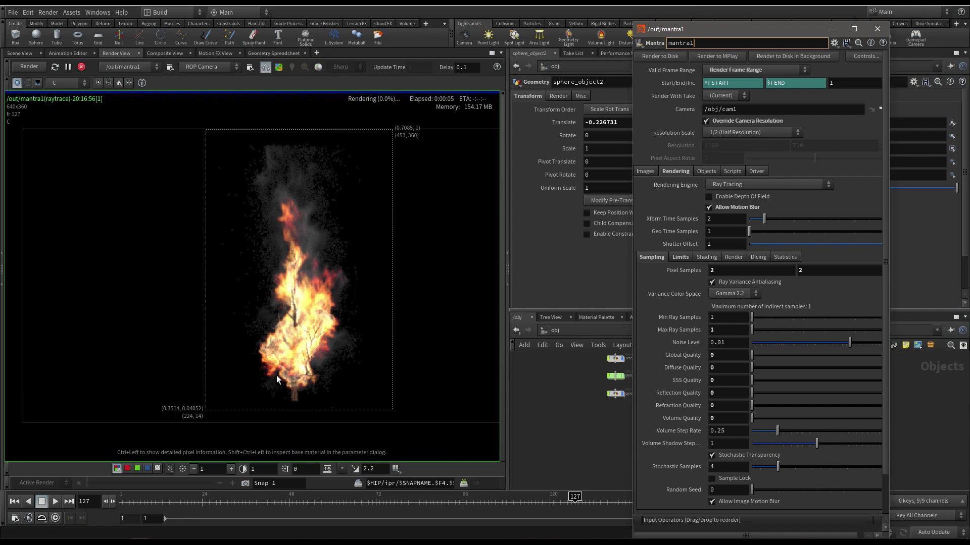
left_click(268, 362)
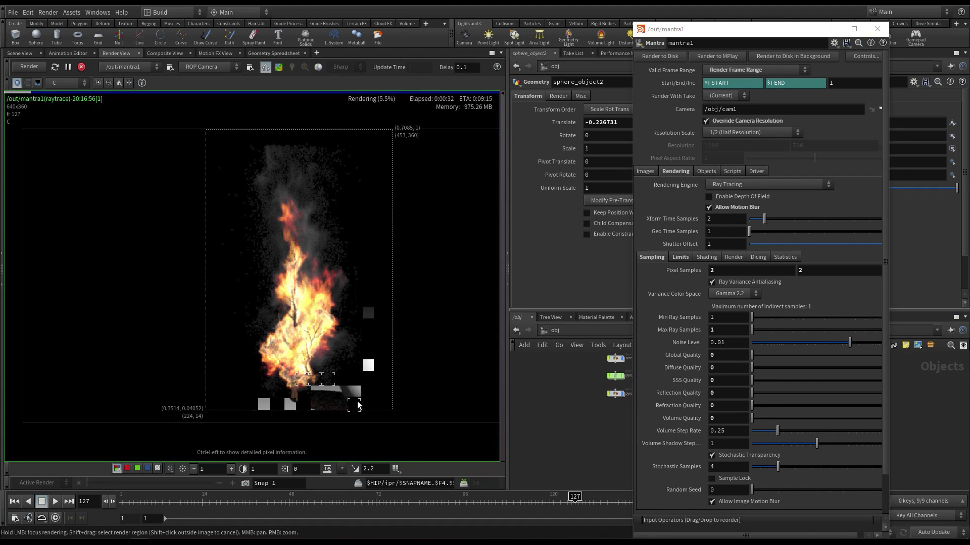
mouse_move(232, 393)
left_mouse_down()
mouse_move(252, 387)
mouse_move(227, 369)
mouse_move(255, 335)
mouse_move(362, 329)
left_mouse_up()
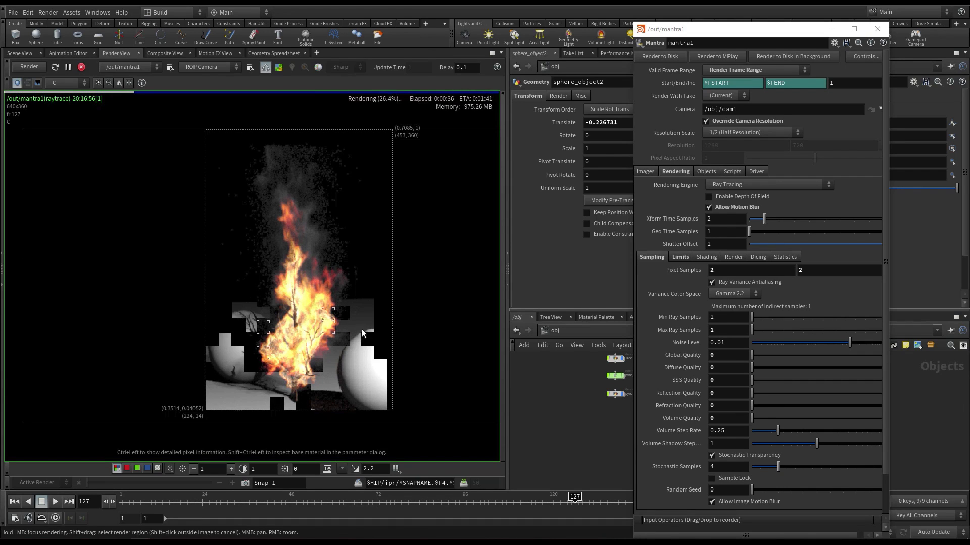
Set the spotlight's Exposure to 1.5 so the fire's own lighting can be judged in the render
left_click_drag(752, 29, 674, 476)
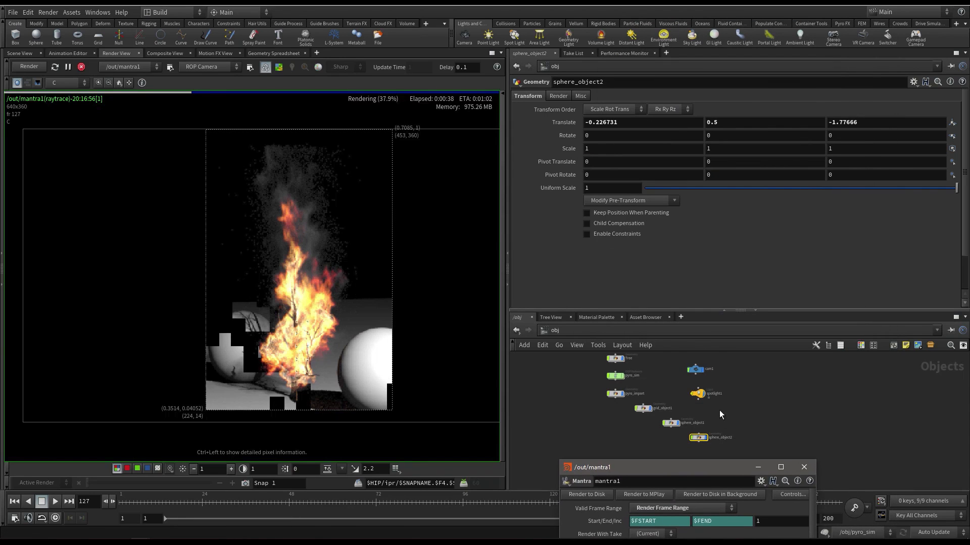
left_click(697, 394)
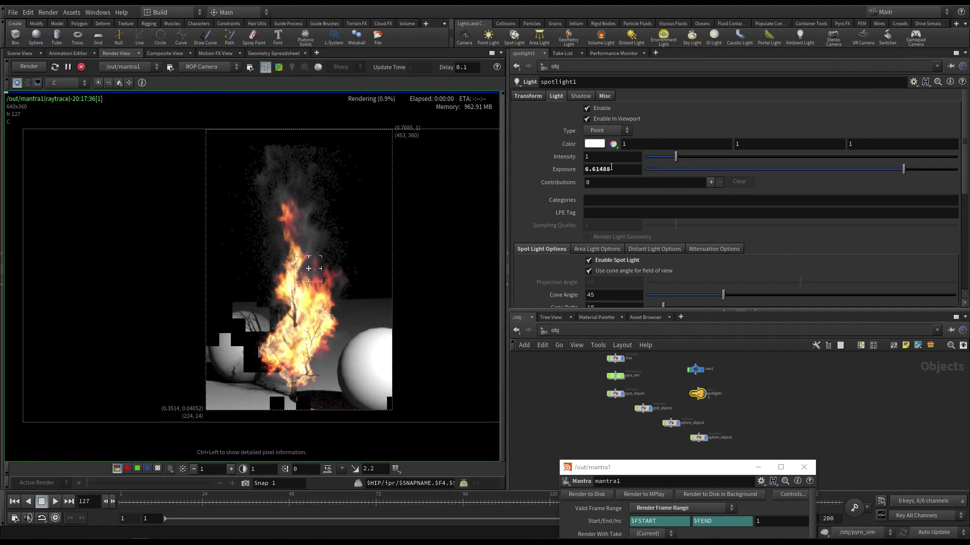
left_click(538, 168)
type("1.5")
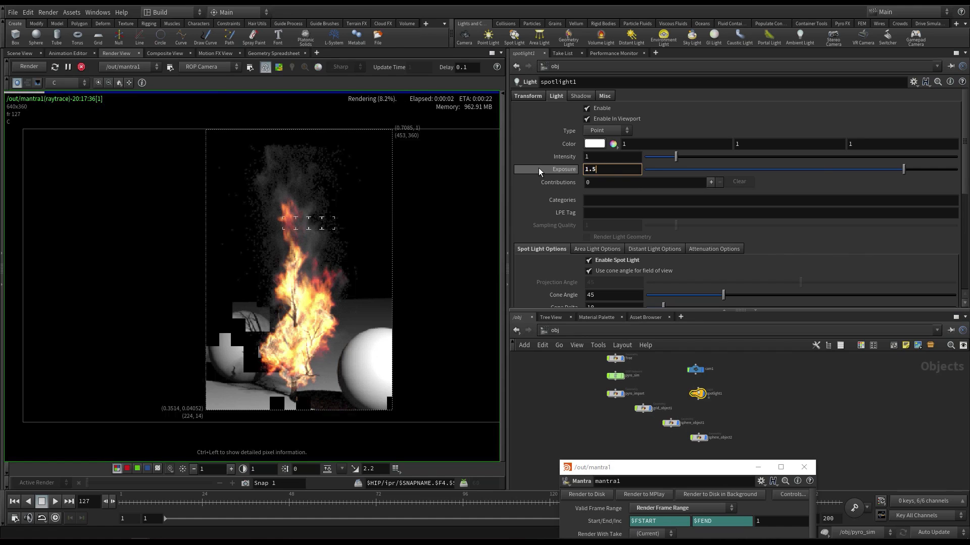
key("Return")
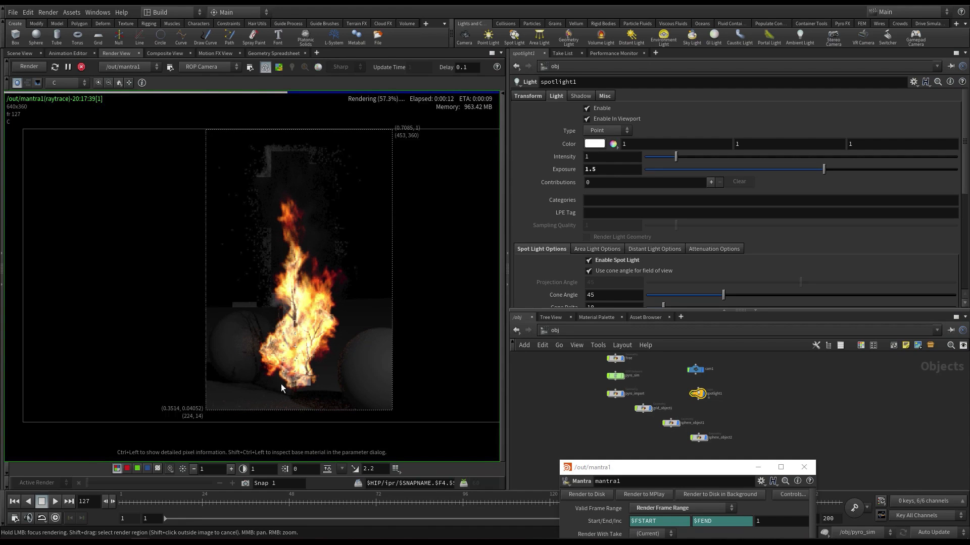
scroll(299, 405, "up", 1)
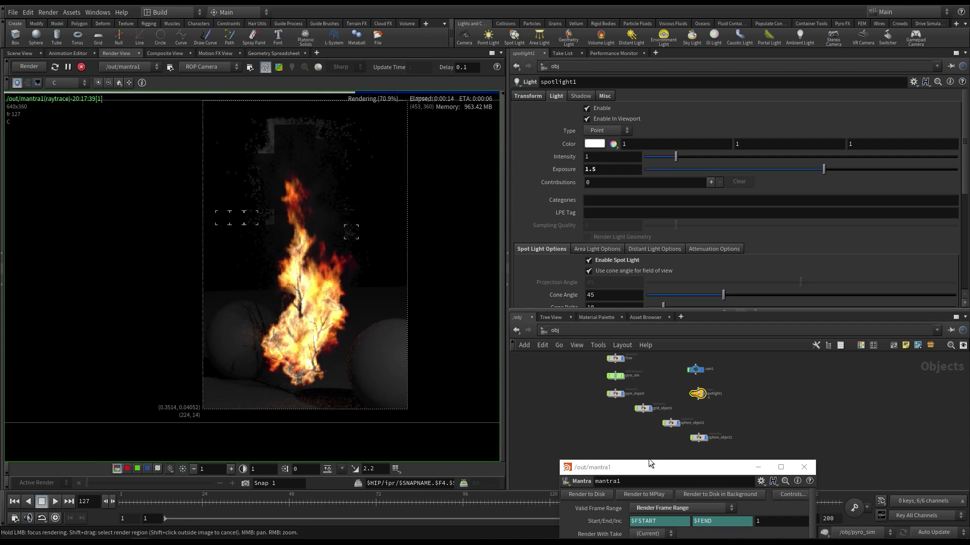
Set mantra1's Diffuse Limit to 1 and focus the re-render on the ground and the sphere beside the flames
left_click_drag(648, 460, 664, 33)
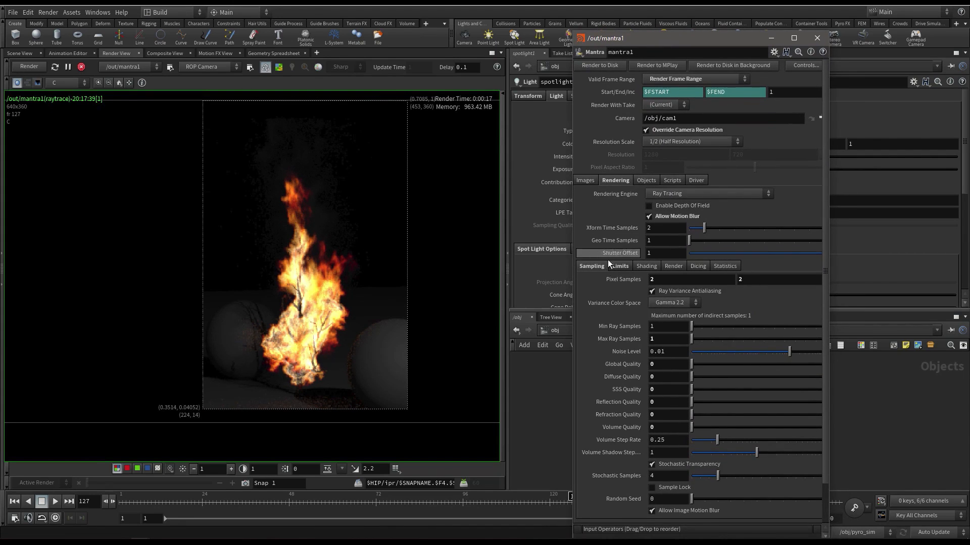
left_click(620, 266)
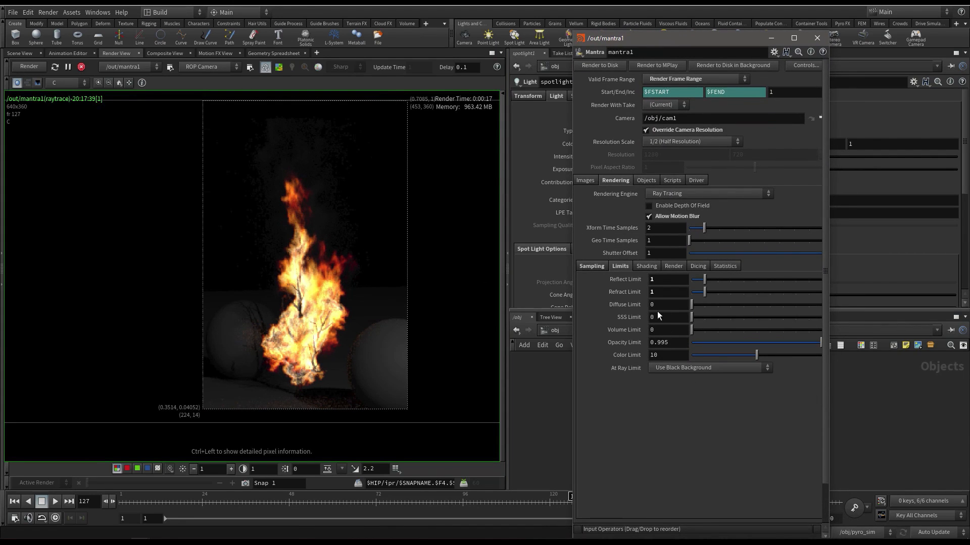
key("Tab")
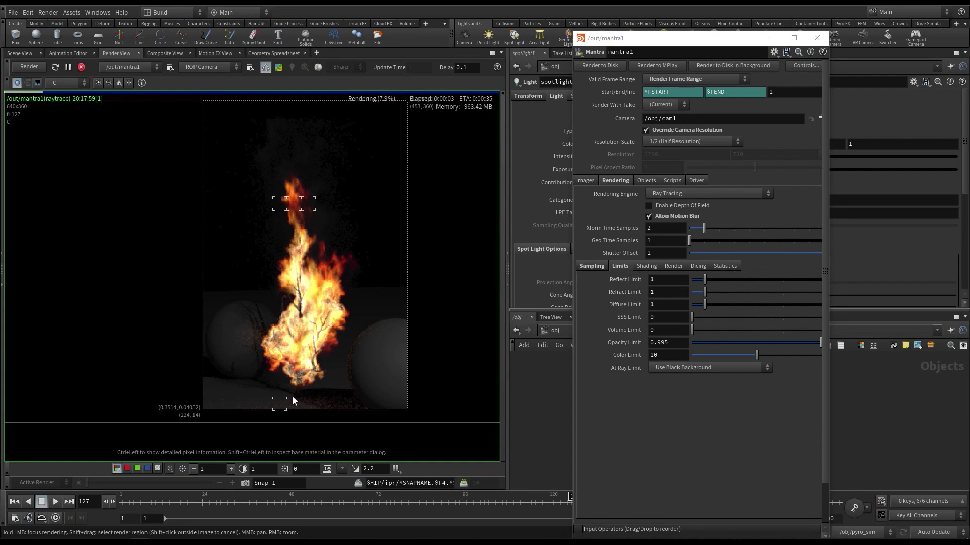
mouse_move(266, 399)
left_mouse_down()
mouse_move(231, 401)
mouse_move(323, 399)
mouse_move(356, 354)
mouse_move(344, 371)
mouse_move(328, 202)
left_mouse_up()
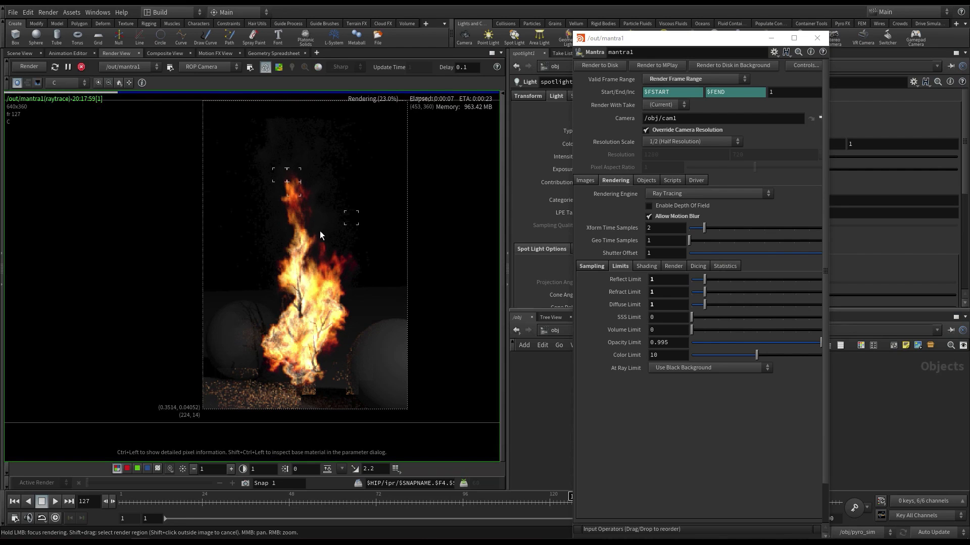
mouse_move(254, 349)
left_mouse_down()
mouse_move(247, 366)
mouse_move(338, 402)
mouse_move(225, 379)
left_mouse_up()
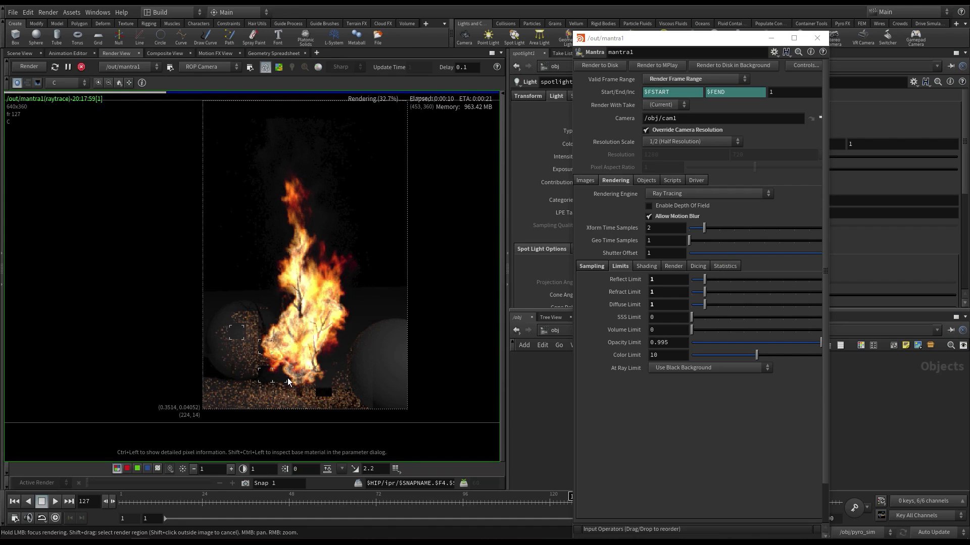
Set mantra1's Volume Limit to 1 and focus the re-render on the smoke above the flames
left_click(594, 266)
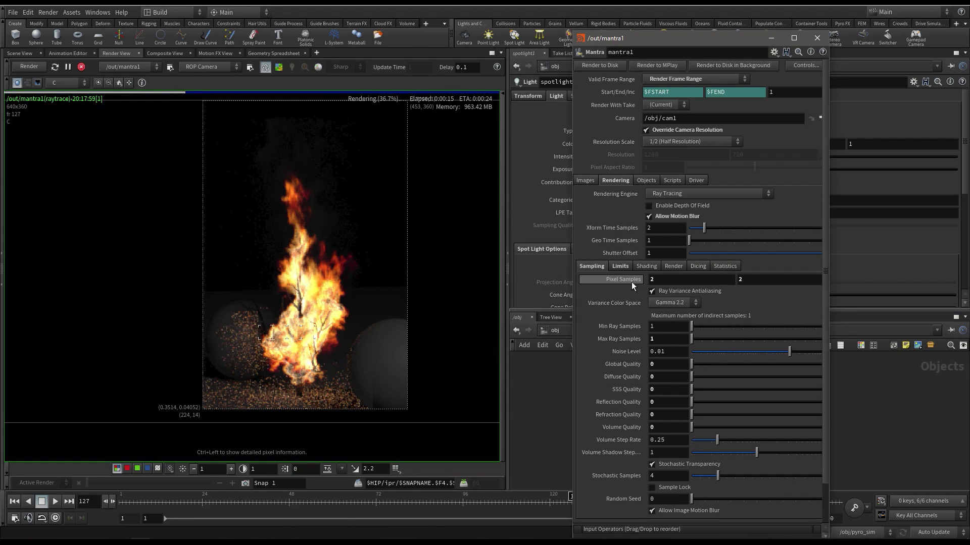
left_click(620, 266)
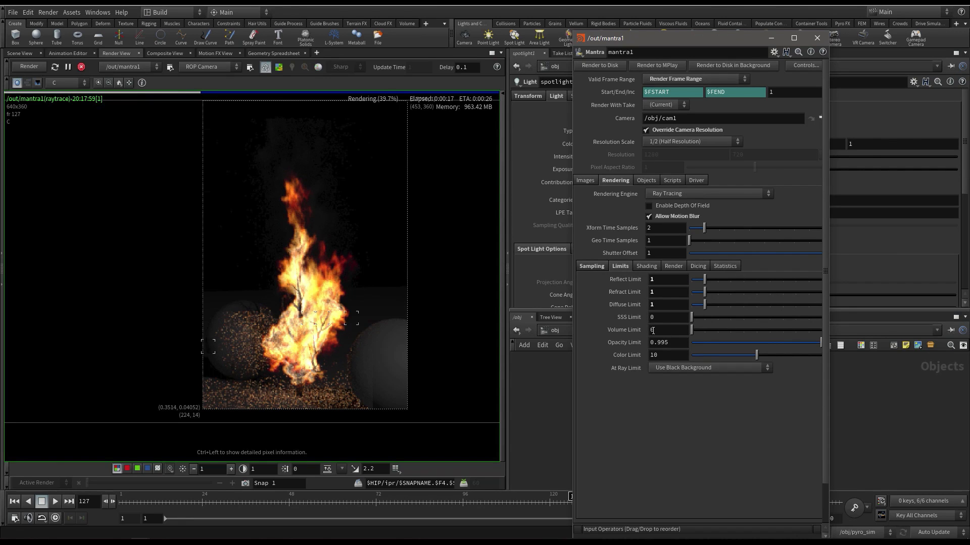
left_click_drag(661, 330, 633, 329)
type("1")
key("Tab")
mouse_move(320, 180)
left_mouse_down()
mouse_move(331, 171)
mouse_move(336, 205)
mouse_move(296, 157)
mouse_move(320, 150)
mouse_move(332, 207)
left_mouse_up()
mouse_move(314, 149)
left_mouse_down()
mouse_move(275, 161)
mouse_move(320, 137)
mouse_move(325, 235)
mouse_move(357, 168)
left_mouse_up()
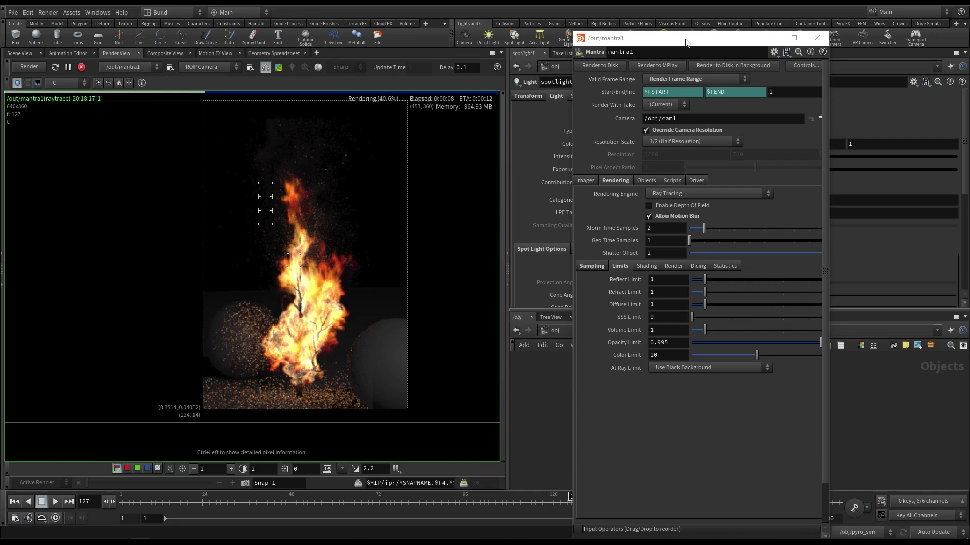
Raise the spotlight's Exposure to 2.2
left_click_drag(686, 42, 473, 393)
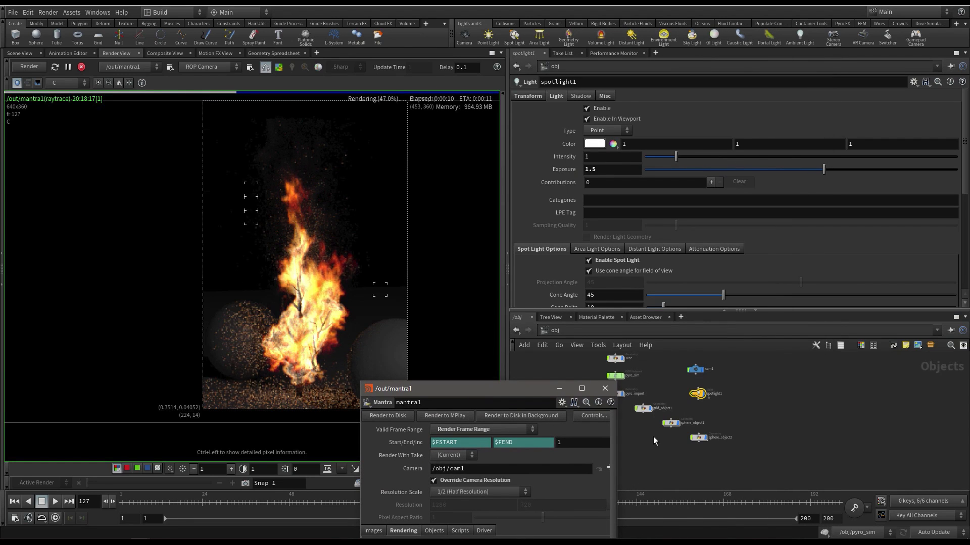
left_click(696, 400)
left_click_drag(741, 420, 698, 394)
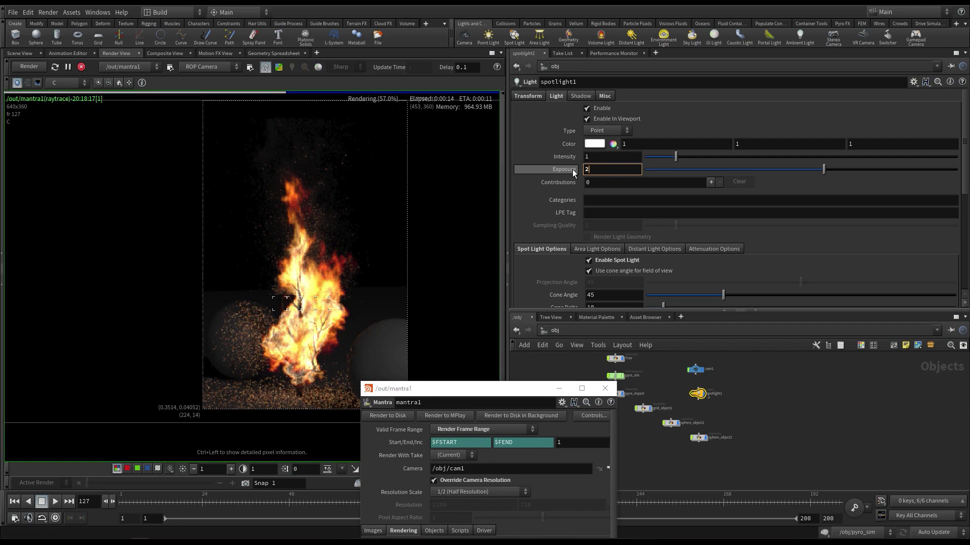
type("2.2")
key("Return")
Set mantra1's Global Quality and Diffuse Quality sampling values to 1
left_click_drag(510, 387, 746, 67)
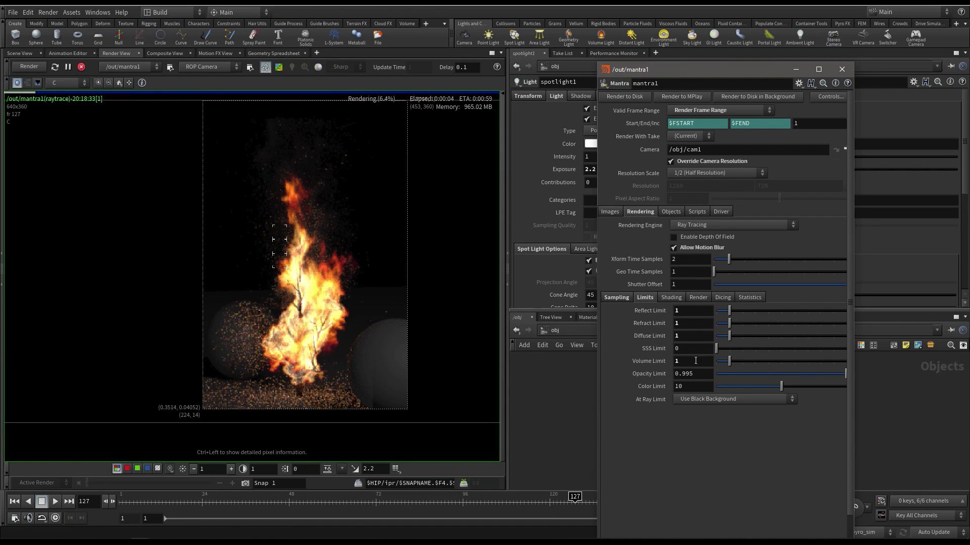
left_click(322, 167)
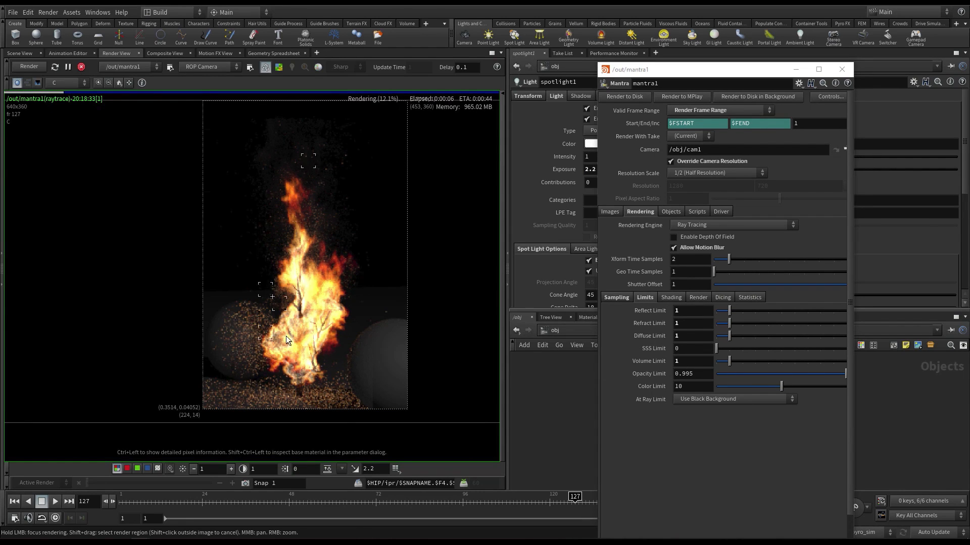
left_click(620, 299)
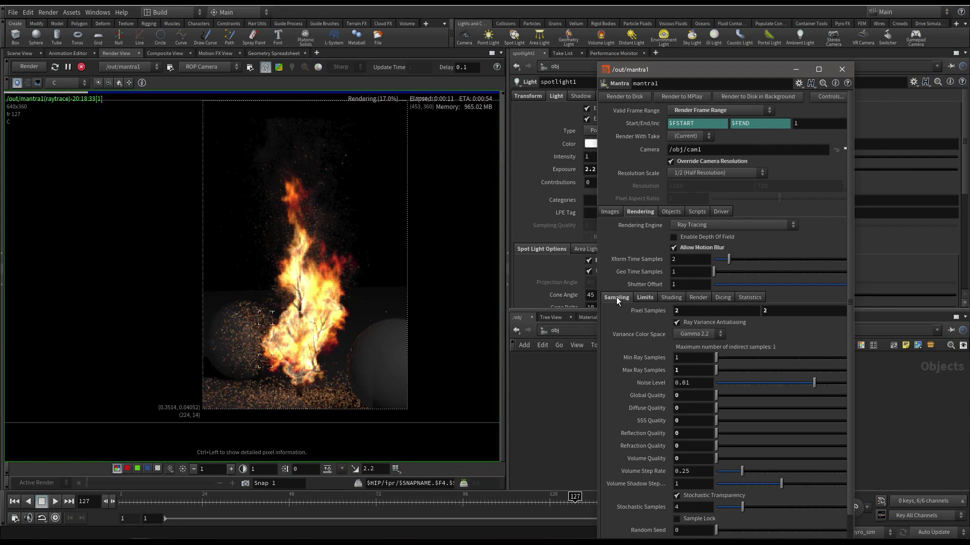
left_click(687, 396)
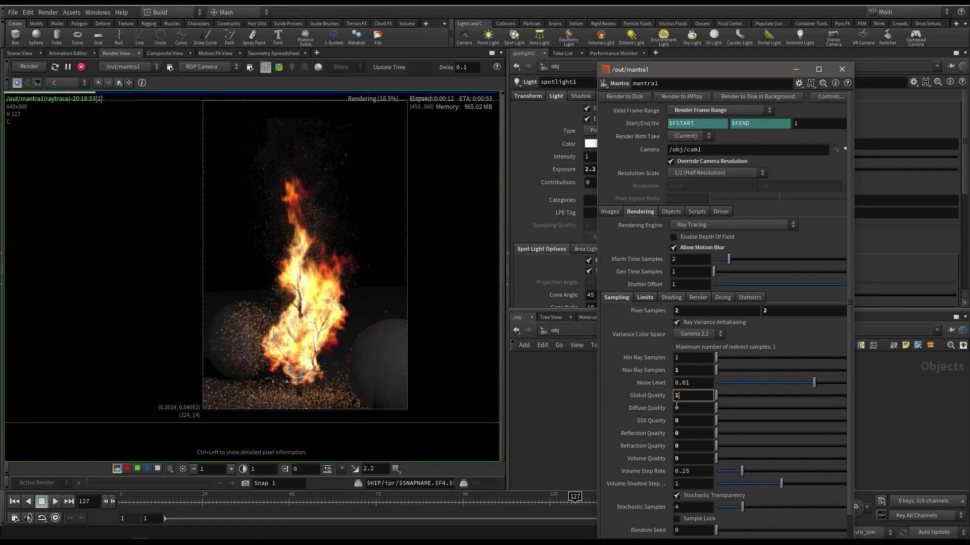
type("1")
key("Tab")
type("1")
key("Tab")
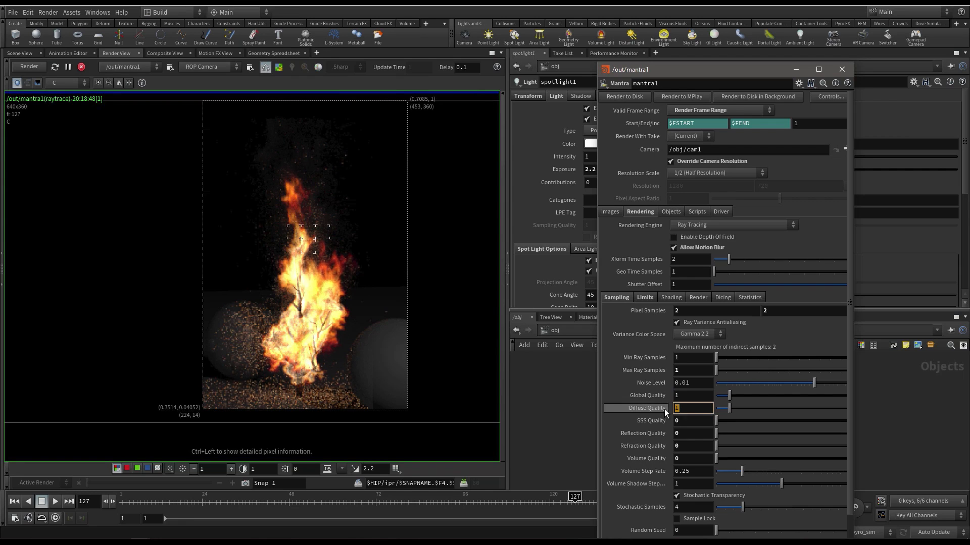
Set mantra1's Volume Quality to 1 and focus the re-render on the smoke, the flames and the sphere behind them
key("shift+Tab")
left_click_drag(701, 459, 655, 460)
type("1")
key("Tab")
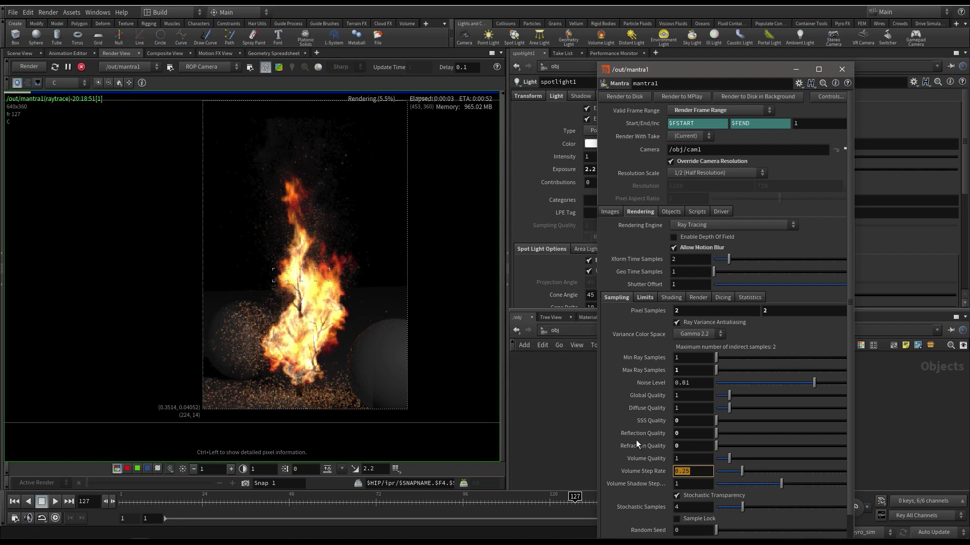
mouse_move(244, 379)
left_mouse_down()
mouse_move(277, 402)
mouse_move(351, 402)
mouse_move(356, 310)
mouse_move(316, 208)
mouse_move(287, 183)
left_mouse_up()
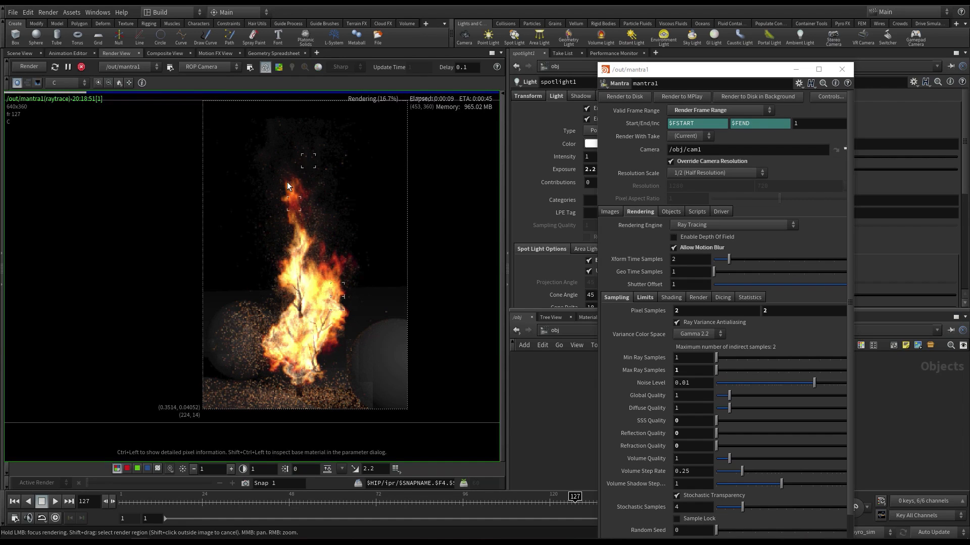
mouse_move(257, 282)
left_mouse_down()
mouse_move(227, 373)
mouse_move(259, 394)
mouse_move(289, 396)
left_mouse_up()
mouse_move(326, 273)
left_mouse_down()
mouse_move(268, 262)
mouse_move(238, 351)
mouse_move(260, 387)
mouse_move(298, 401)
mouse_move(342, 399)
left_mouse_up()
Set mantra1's Max Ray Samples to 9 and focus the re-render on the ground and the sphere beside the flames
left_click_drag(685, 371, 625, 370)
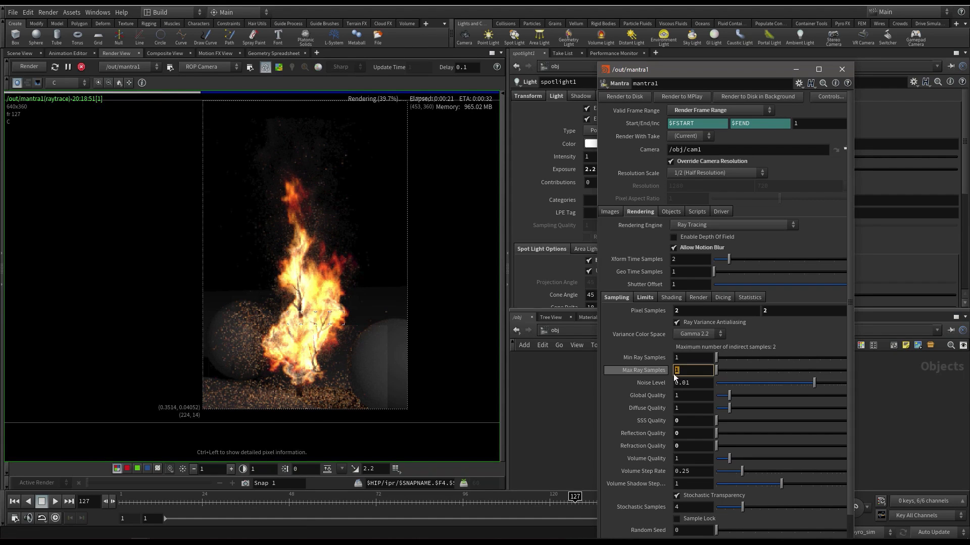
type("9")
key("Return")
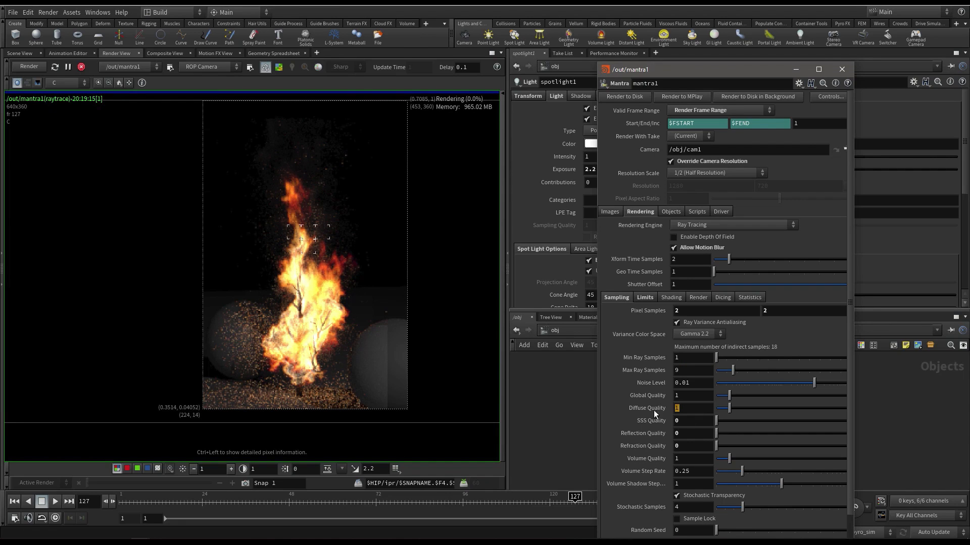
left_click_drag(711, 368, 631, 371)
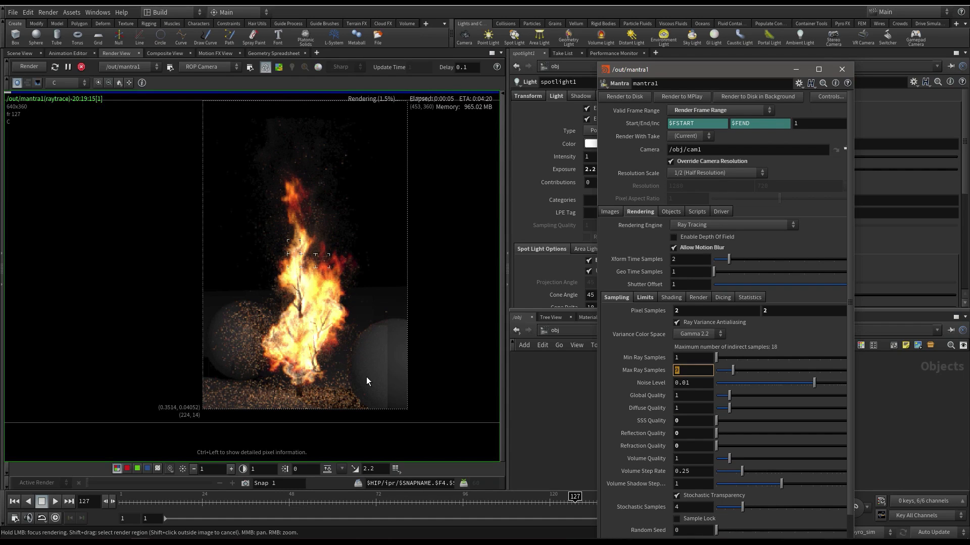
left_click(287, 394)
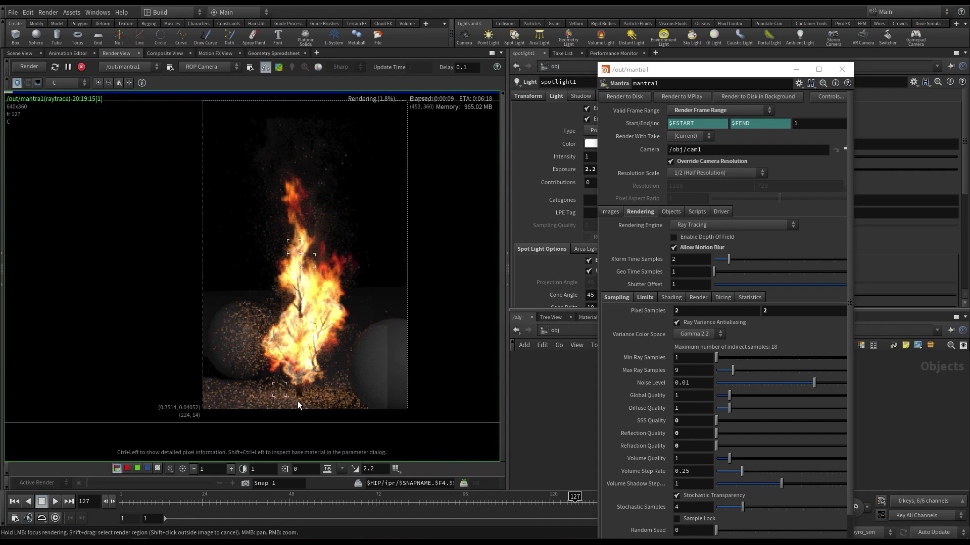
left_click(304, 400)
left_click(278, 402)
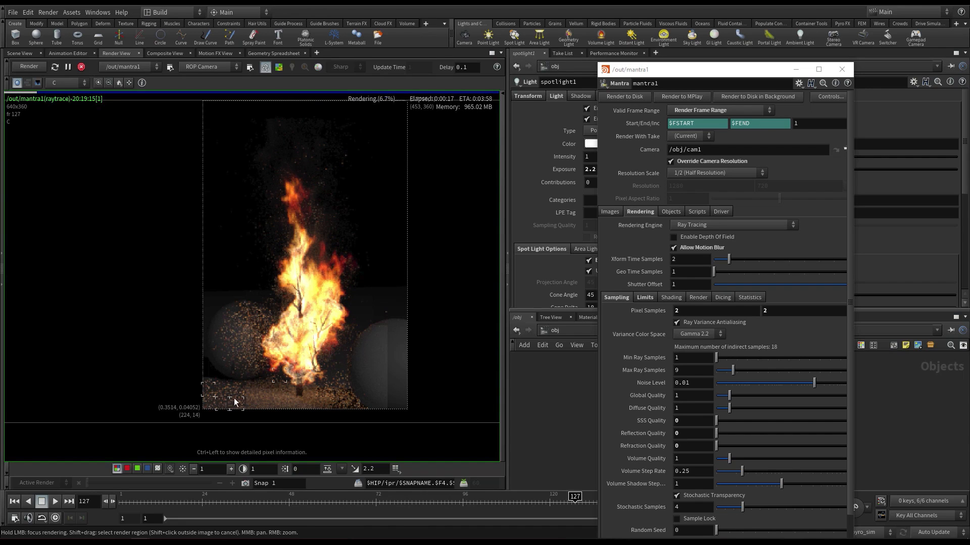
left_click(244, 352)
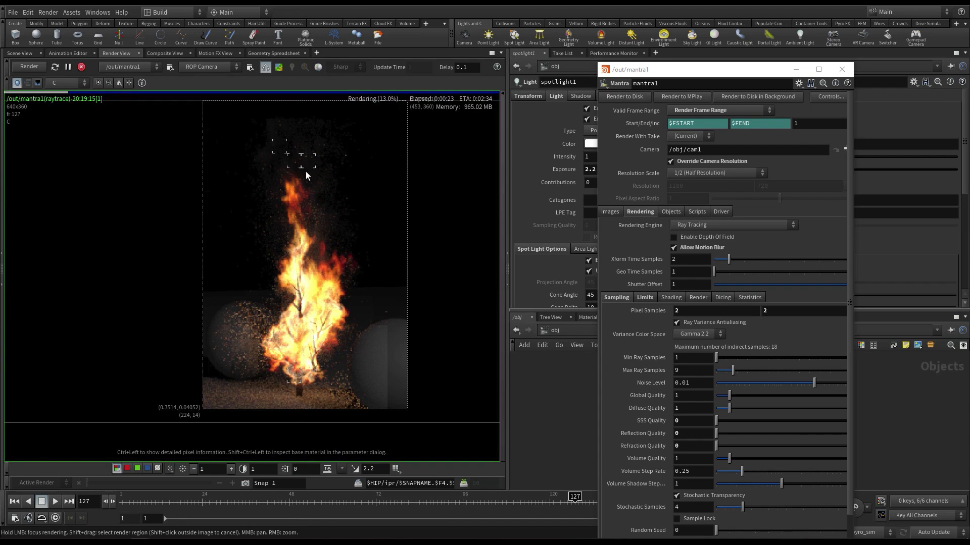
Raise mantra1's Pixel Samples to 6 by 6 and examine the re-rendered ground, flames and smoke up close
middle_click_drag(622, 311, 652, 312)
right_click_drag(288, 361, 372, 367)
middle_click_drag(373, 366, 370, 320)
right_click_drag(370, 320, 326, 315)
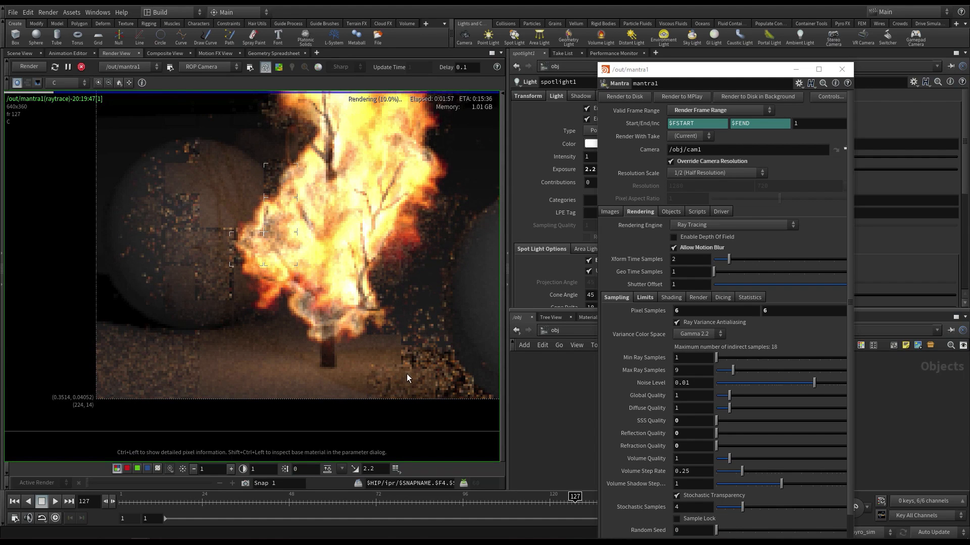
scroll(255, 301, "down", 5)
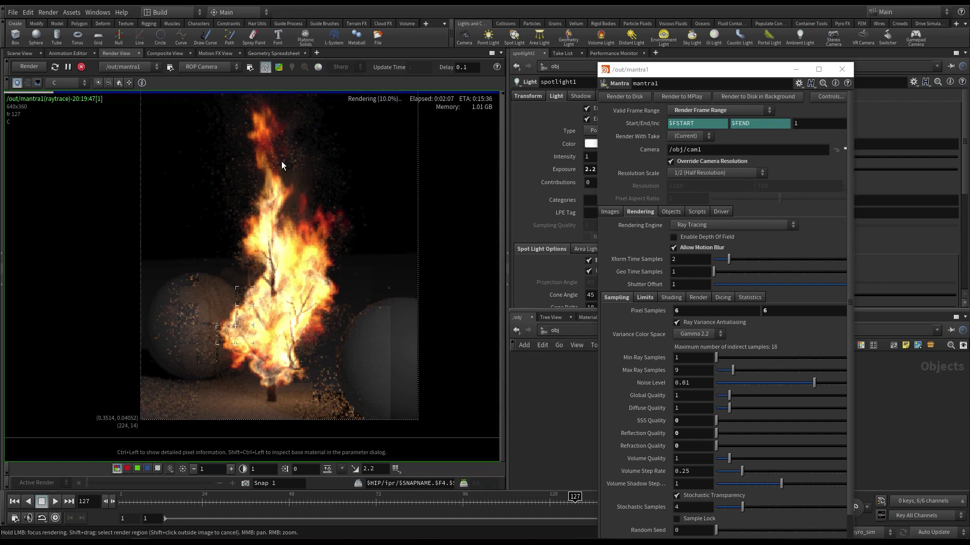
left_click(282, 162)
scroll(287, 259, "down", 2)
middle_click_drag(287, 259, 322, 308)
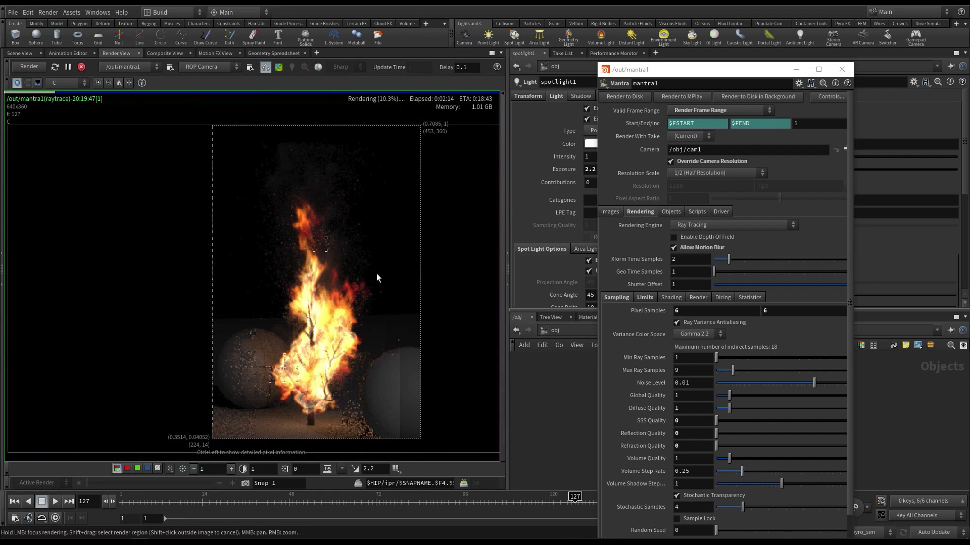
middle_click_drag(377, 274, 382, 236)
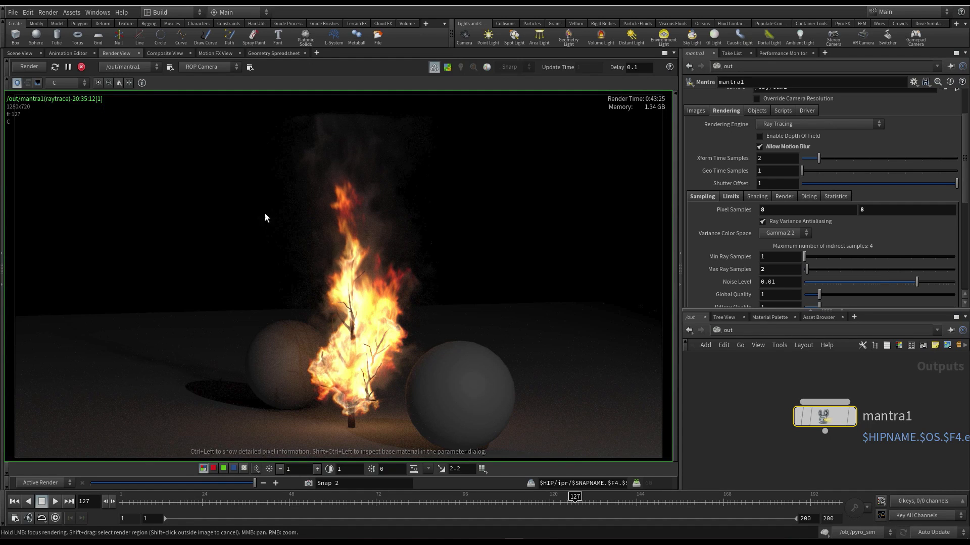
Stop the full-resolution render, take a snapshot of it and examine the flames and spheres up close
left_click(81, 66)
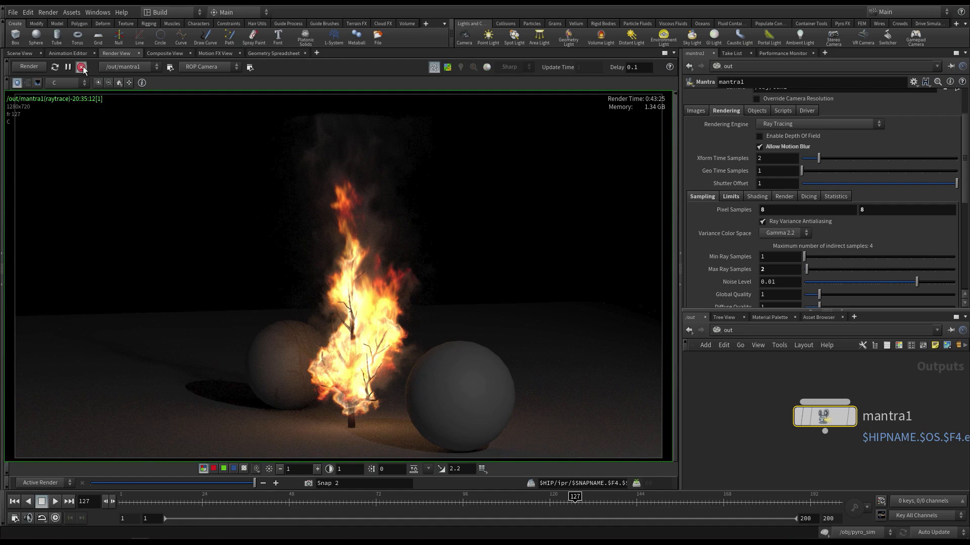
left_click(308, 483)
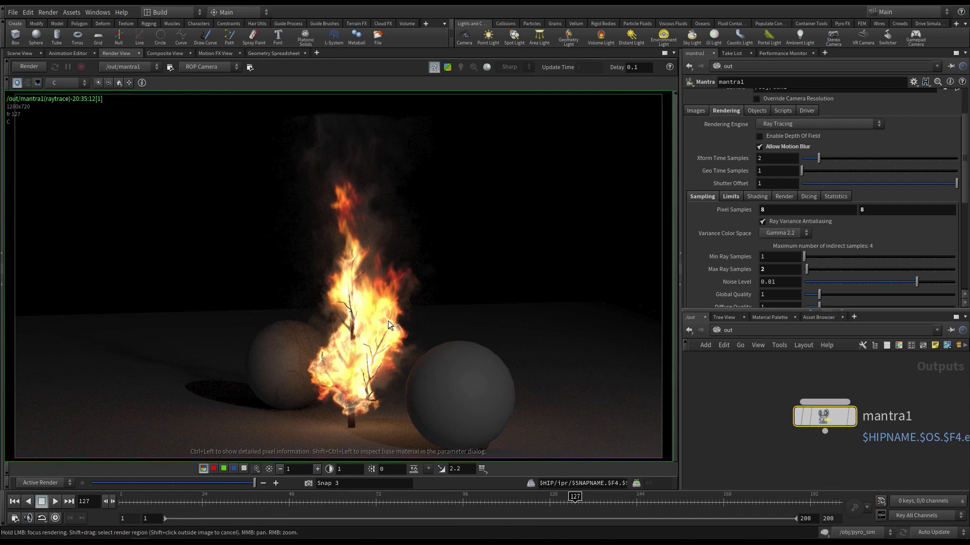
scroll(368, 342, "up", 3)
scroll(395, 337, "down", 3)
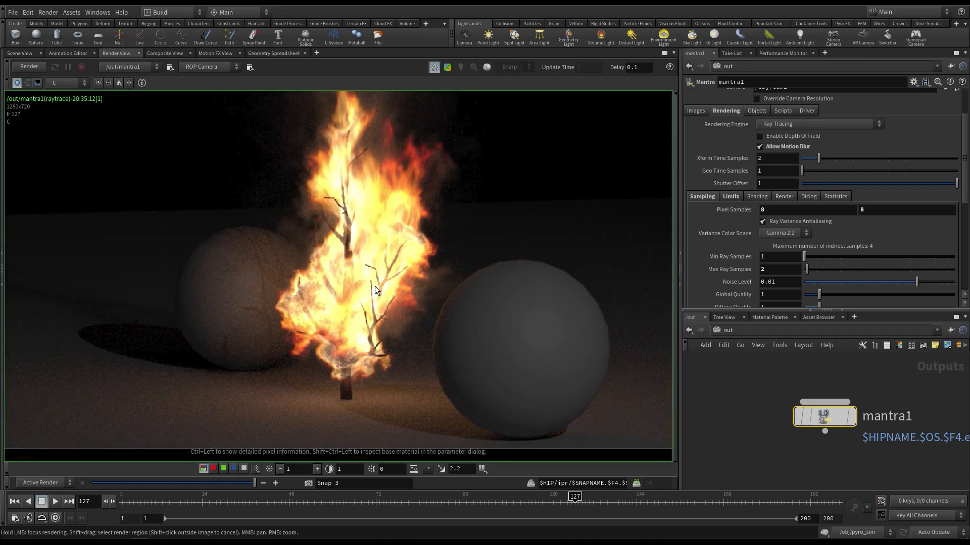
scroll(338, 314, "down", 3)
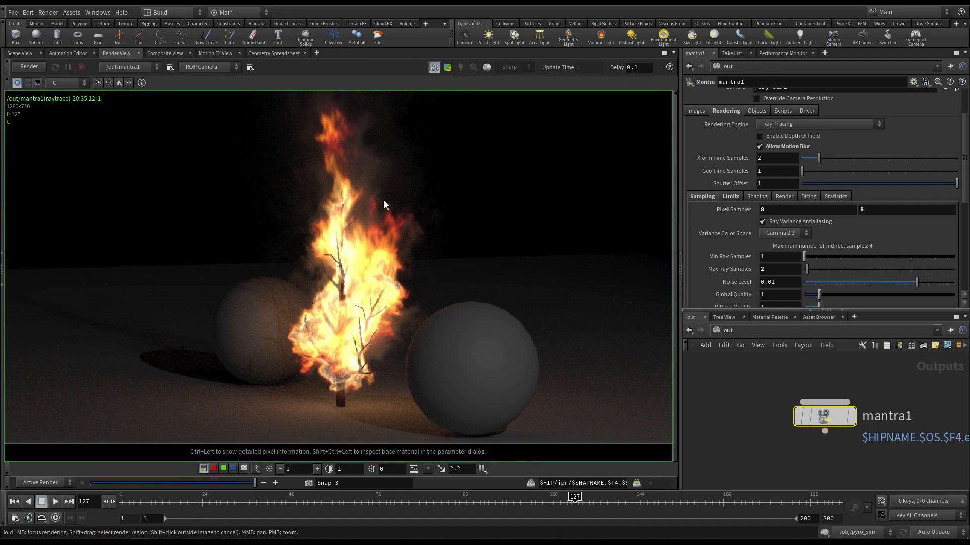
left_click(120, 83)
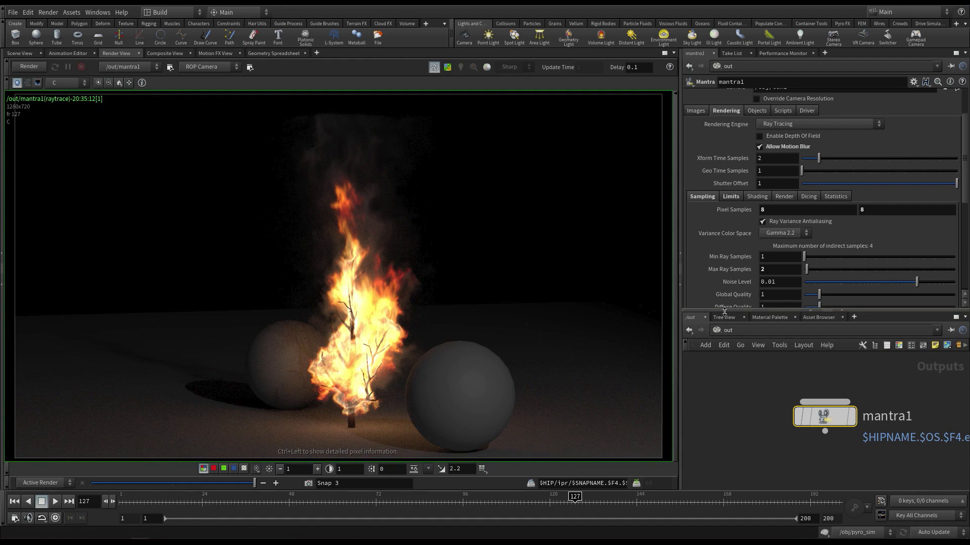
Lower Pixel Samples to 2 by 2, Max Ray Samples to 1, Global and Diffuse Quality to 0, and override the camera resolution at half
left_click_drag(725, 313, 719, 348)
middle_click_drag(707, 218, 672, 224)
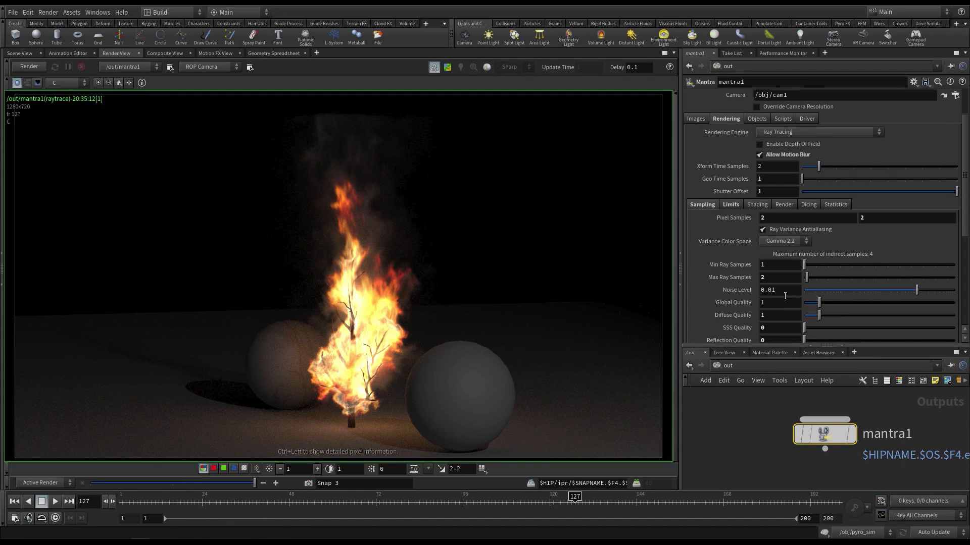
left_click_drag(811, 278, 698, 299)
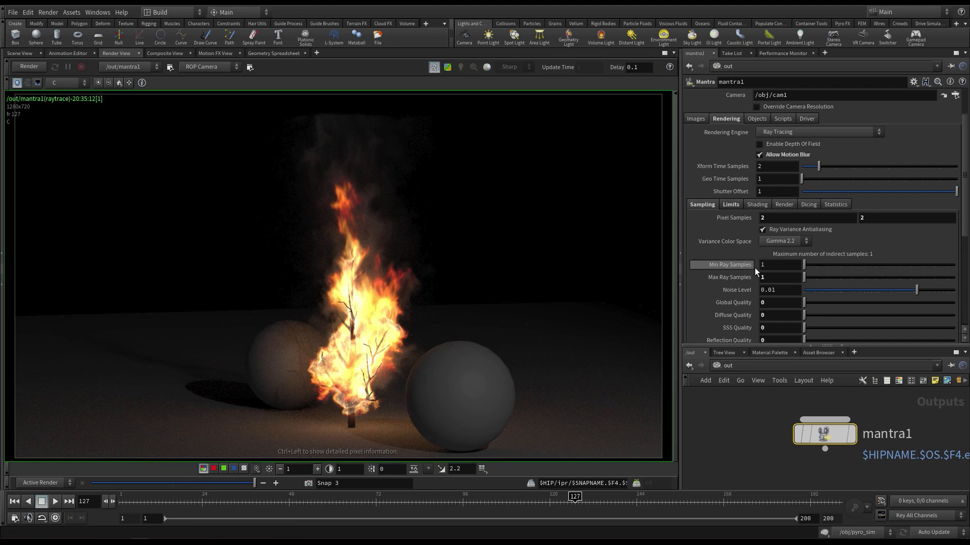
left_click(775, 109)
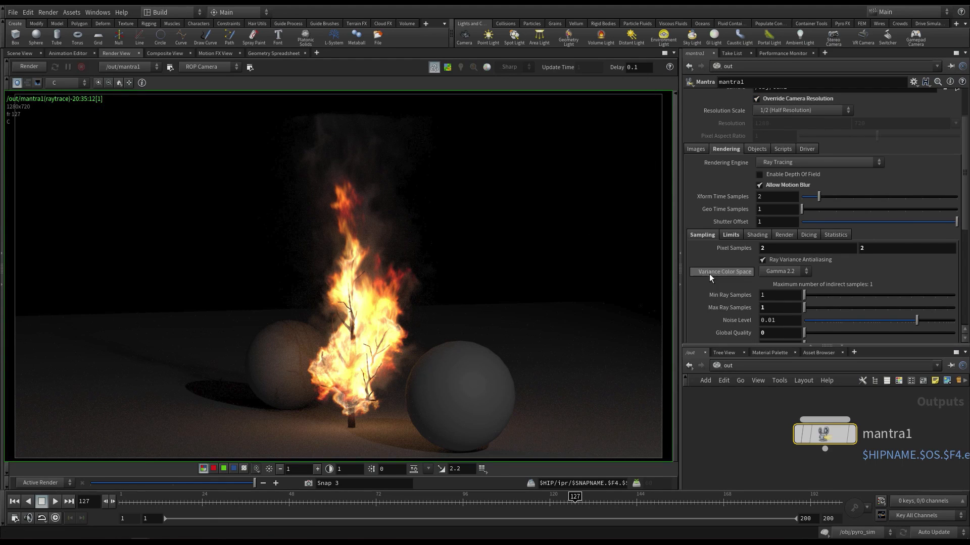
Examine the smoke and fire mask names exported by the flames Pyro Shader
left_click(769, 353)
left_click(831, 401)
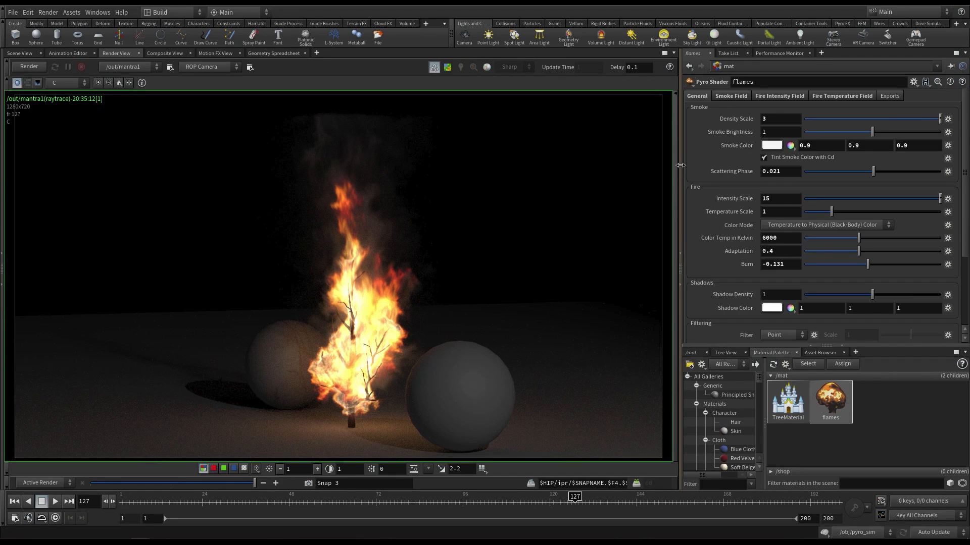
left_click_drag(680, 174, 579, 174)
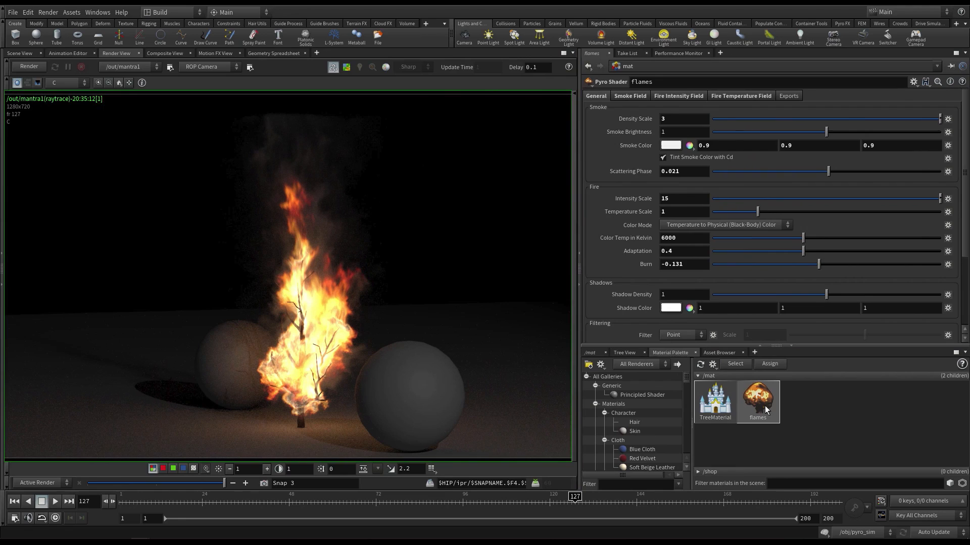
left_click(788, 96)
double_click(706, 110)
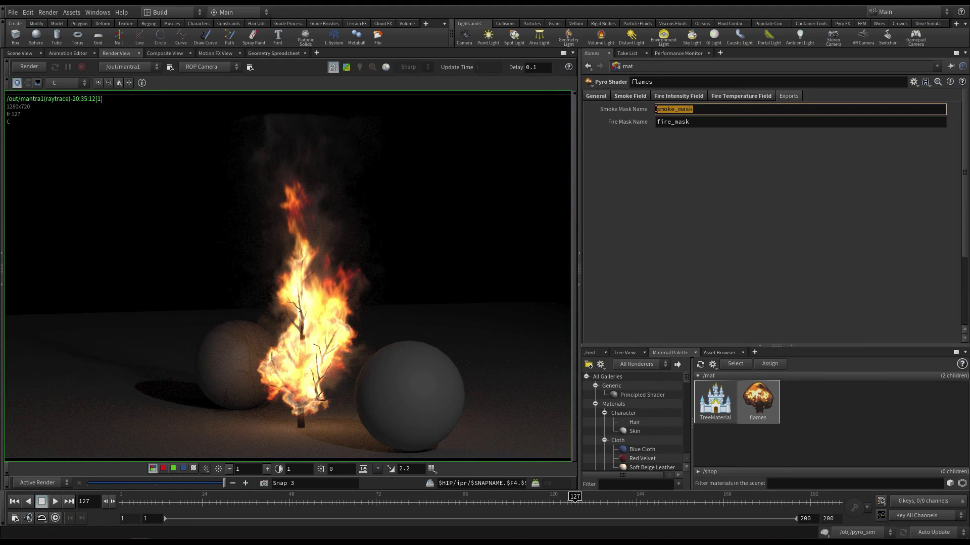
double_click(700, 121)
left_click_drag(701, 110, 609, 111)
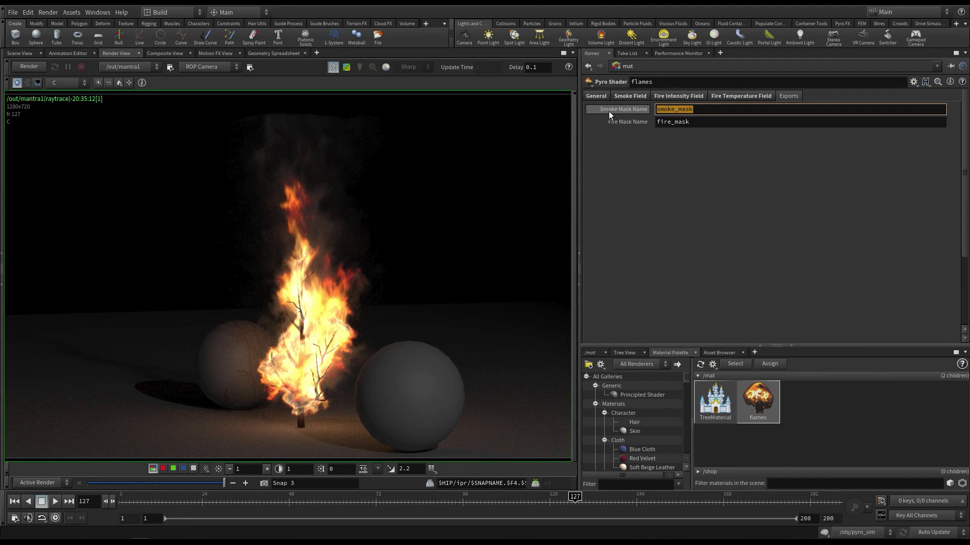
double_click(717, 125)
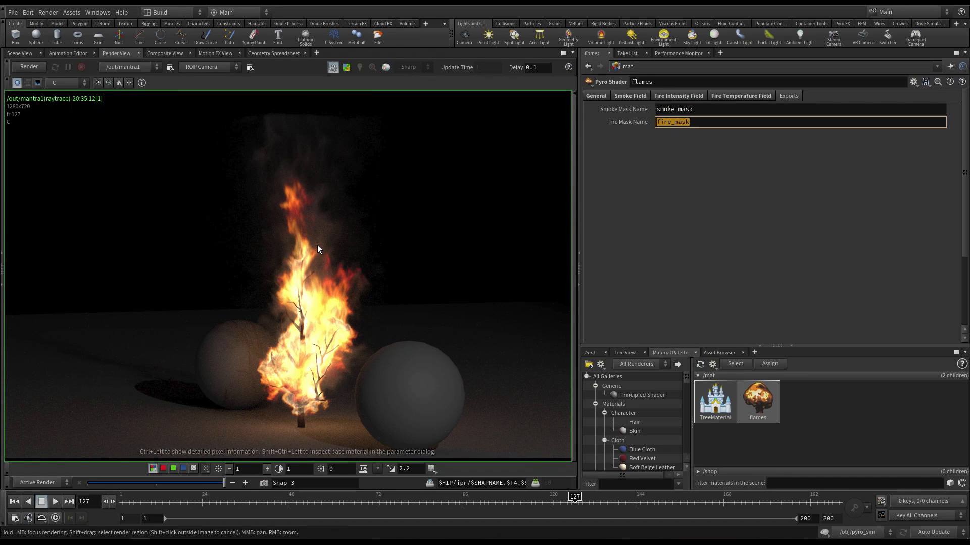
left_click(695, 121)
double_click(702, 110)
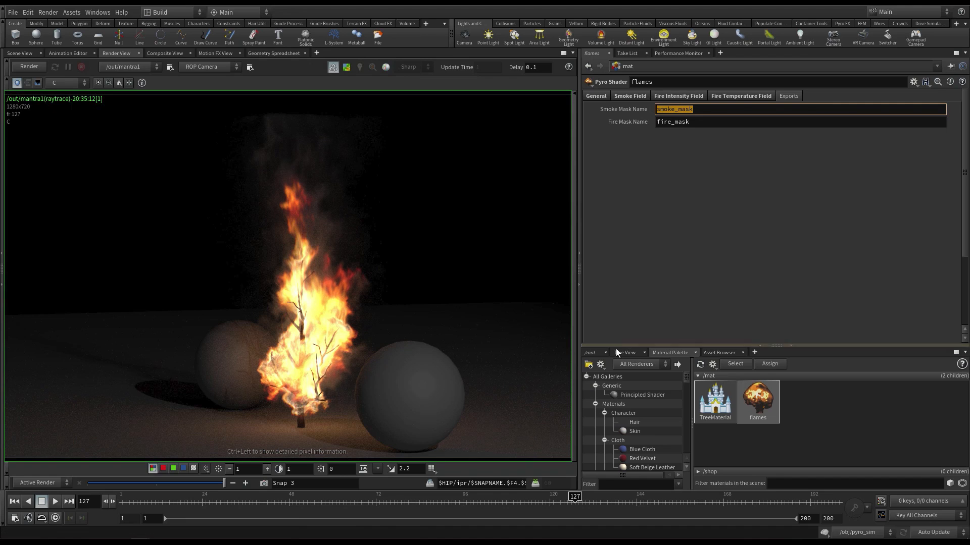
Open mantra1's parameters in a floating window and show its Extra Image Planes settings
left_click(590, 353)
left_click(650, 362)
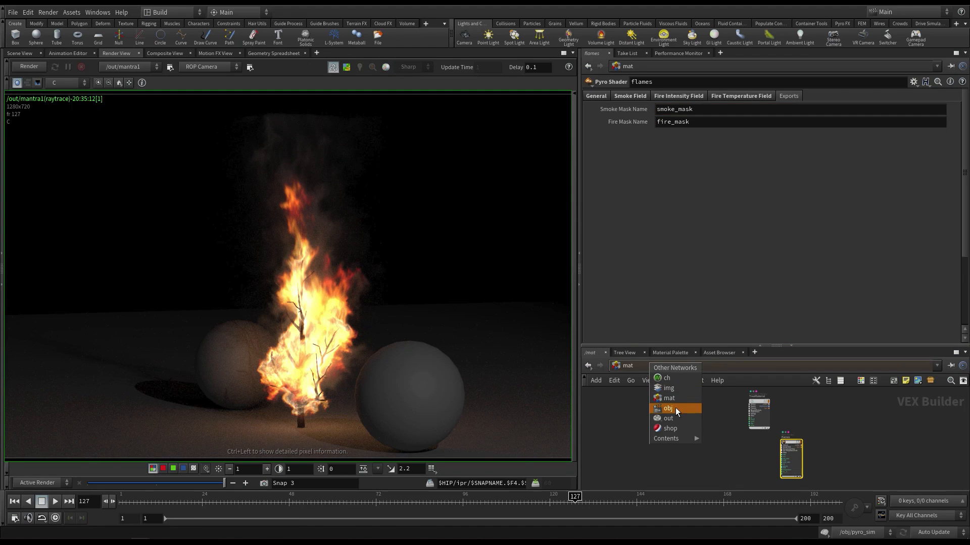
left_click(674, 407)
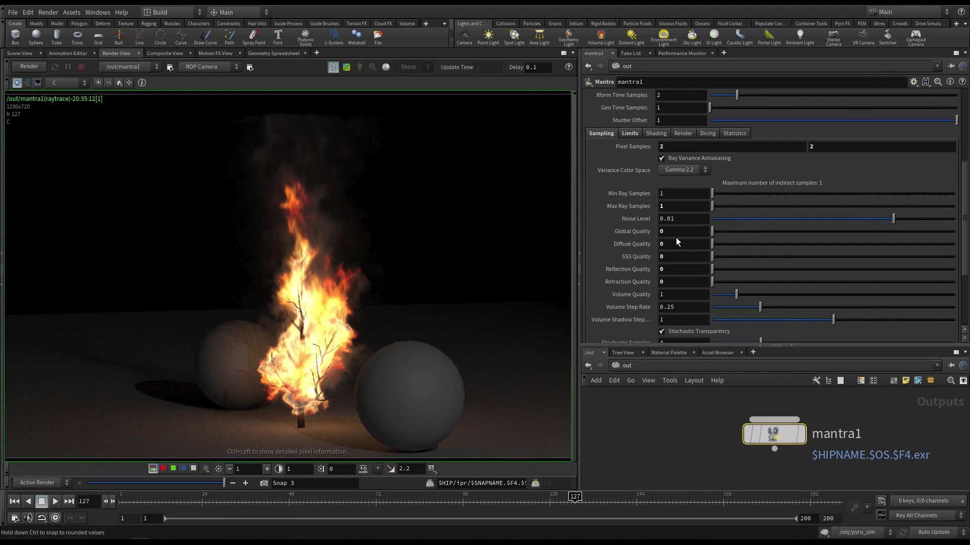
scroll(674, 237, "up", 3)
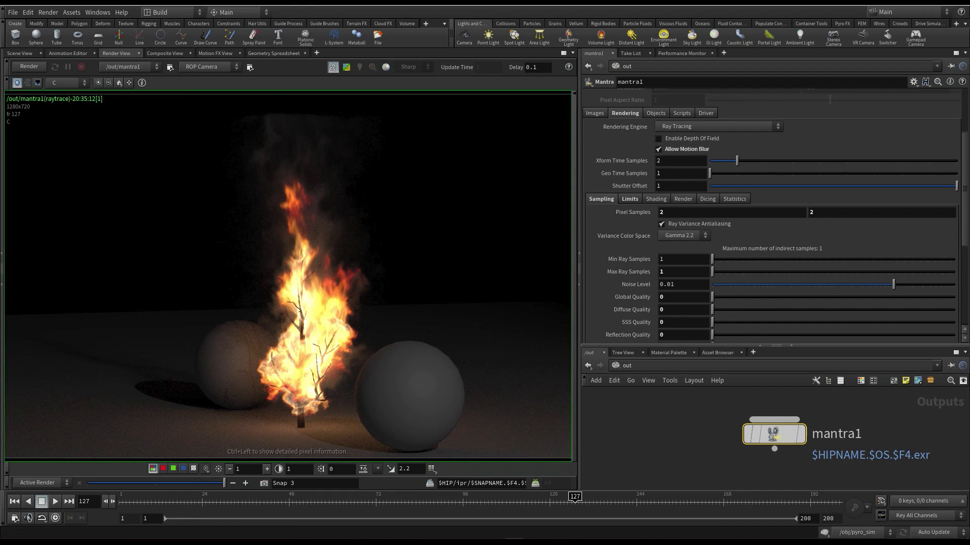
left_click(169, 68)
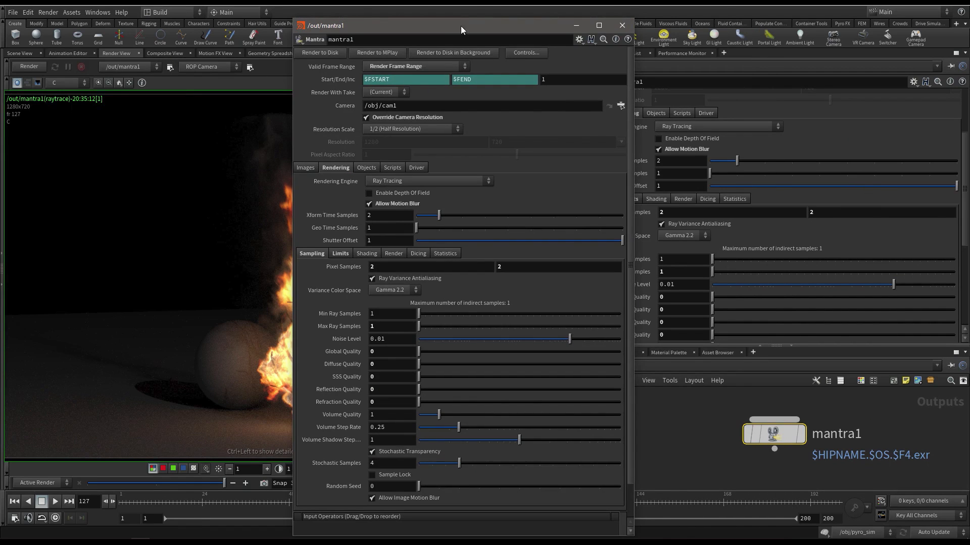
left_click_drag(460, 25, 357, 33)
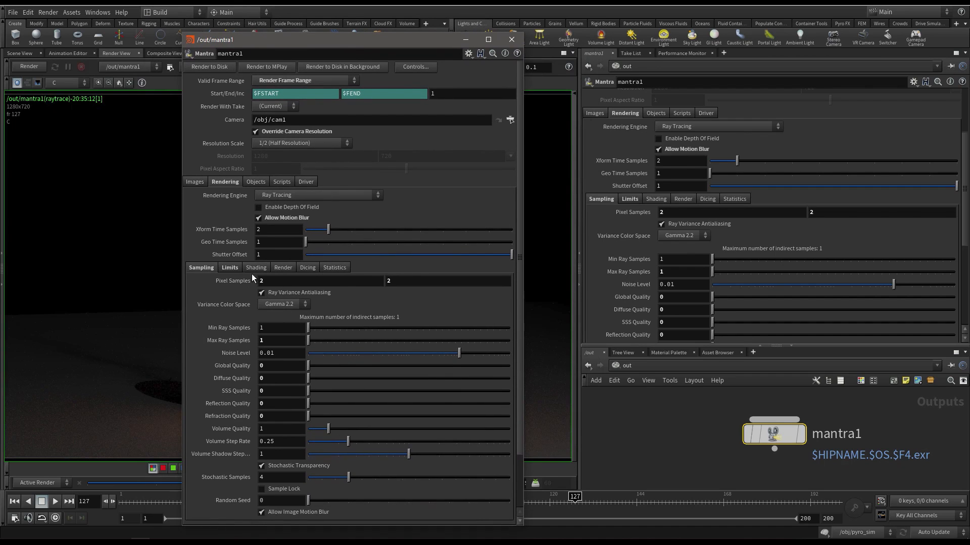
left_click(196, 181)
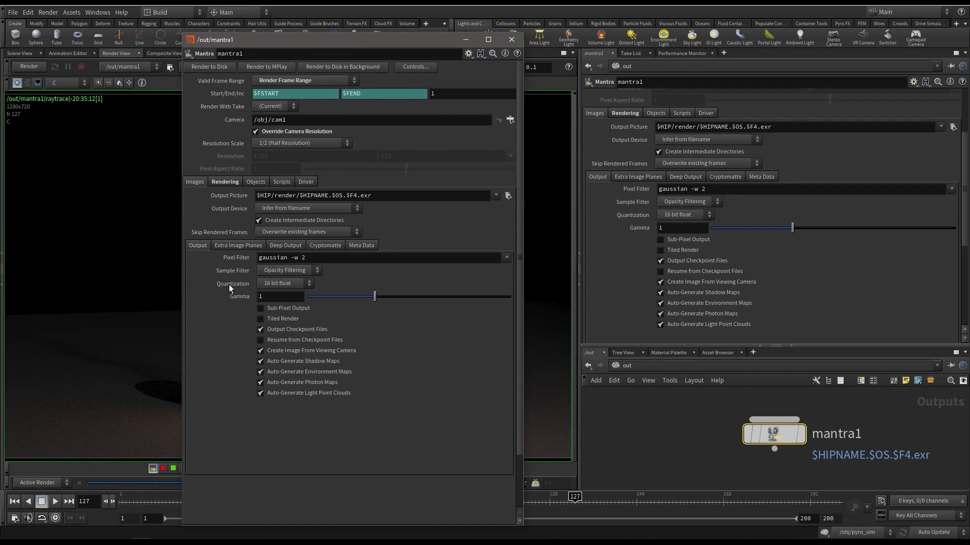
left_click(235, 245)
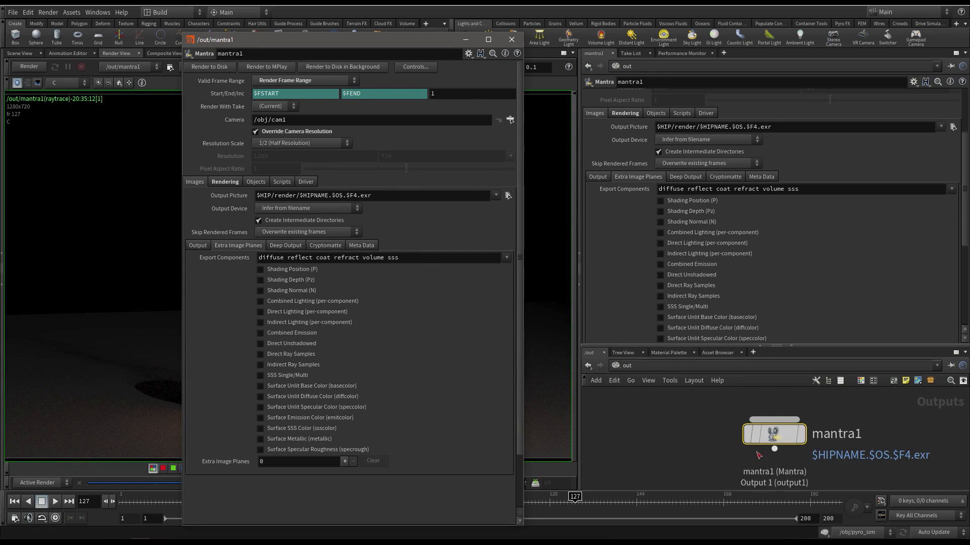
Copy the Smoke Mask Name from the flames shader's export settings
left_click(666, 352)
left_click(756, 398)
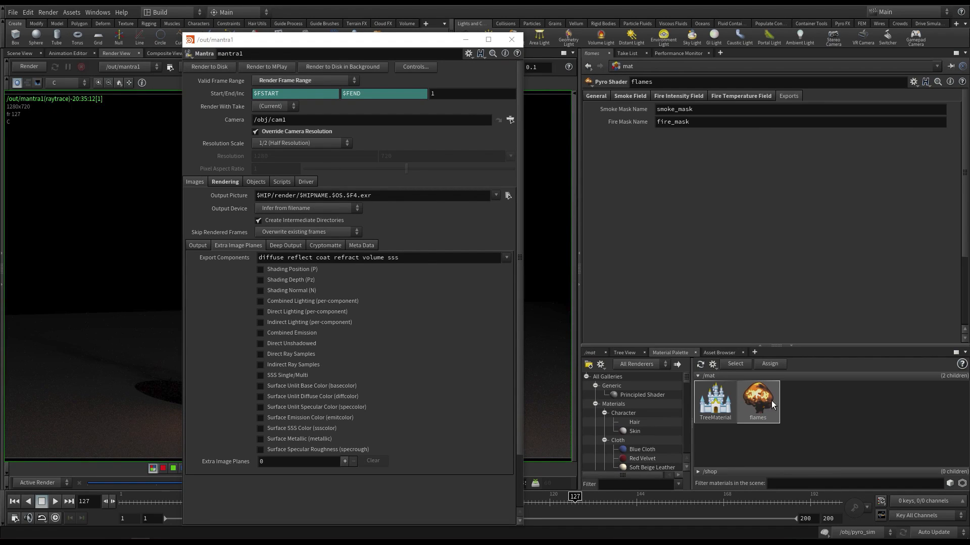
left_click_drag(654, 112, 700, 110)
key("ctrl+c")
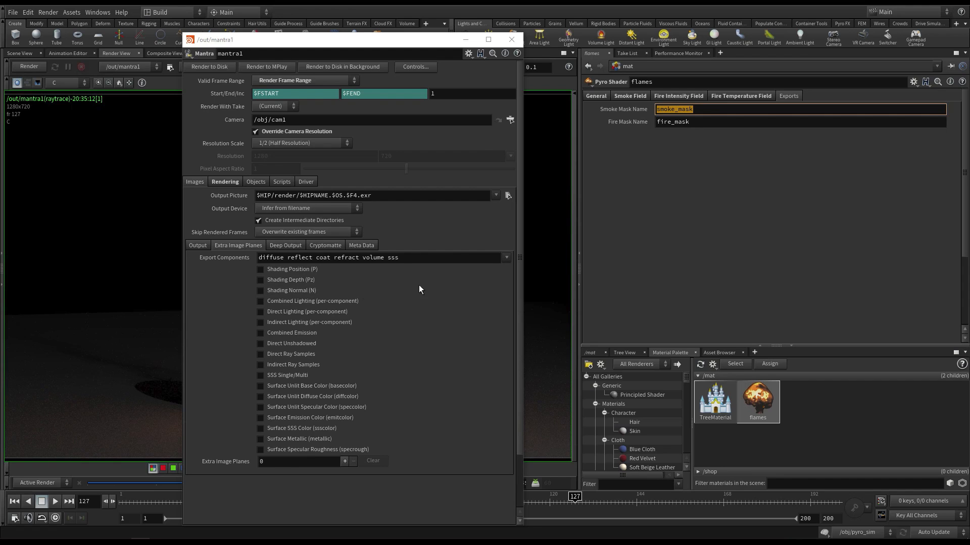
Add an extra image plane to mantra1 and set its VEX Variable to smoke_mask
left_click(395, 56)
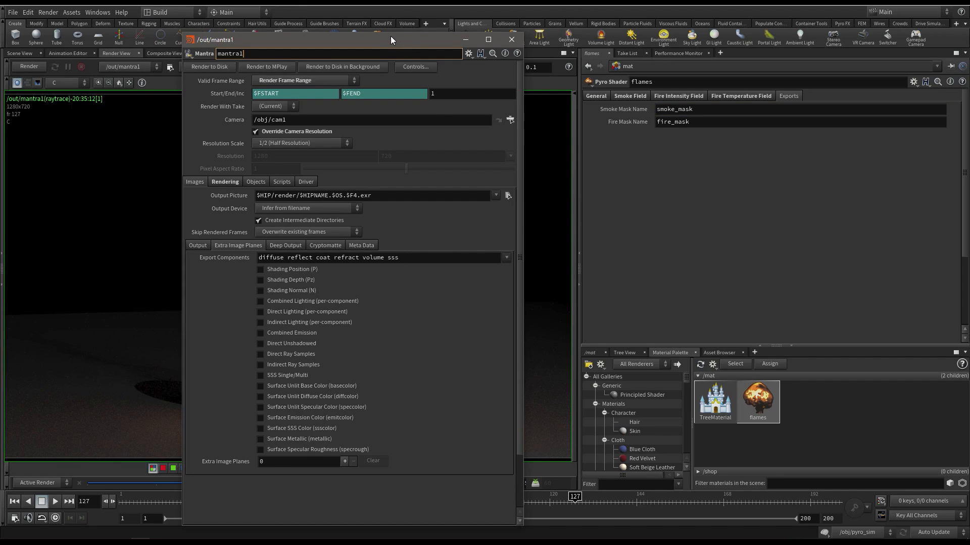
mouse_move(391, 40)
left_mouse_down()
mouse_move(387, 75)
mouse_move(380, 46)
left_mouse_up()
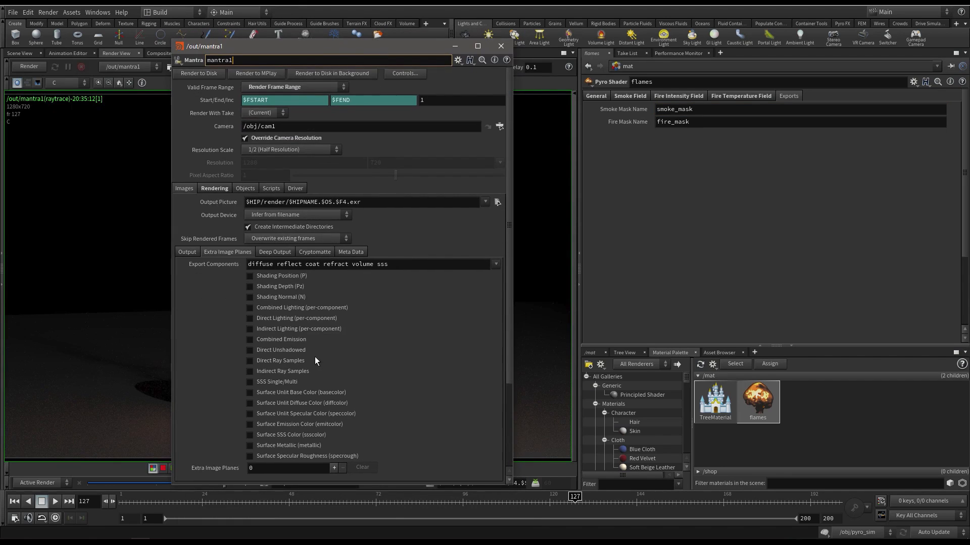
scroll(315, 361, "down", 3)
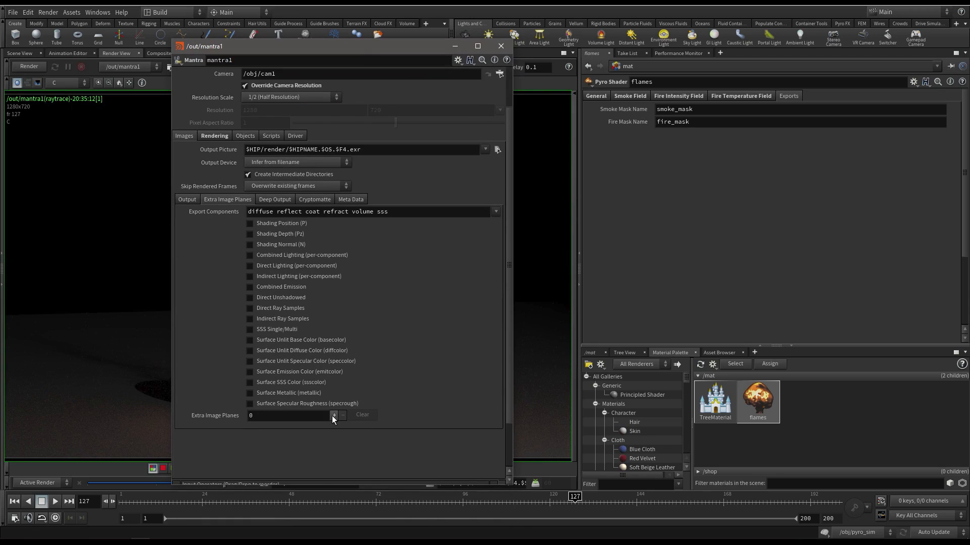
left_click(332, 416)
scroll(327, 414, "down", 2)
scroll(326, 414, "down", 2)
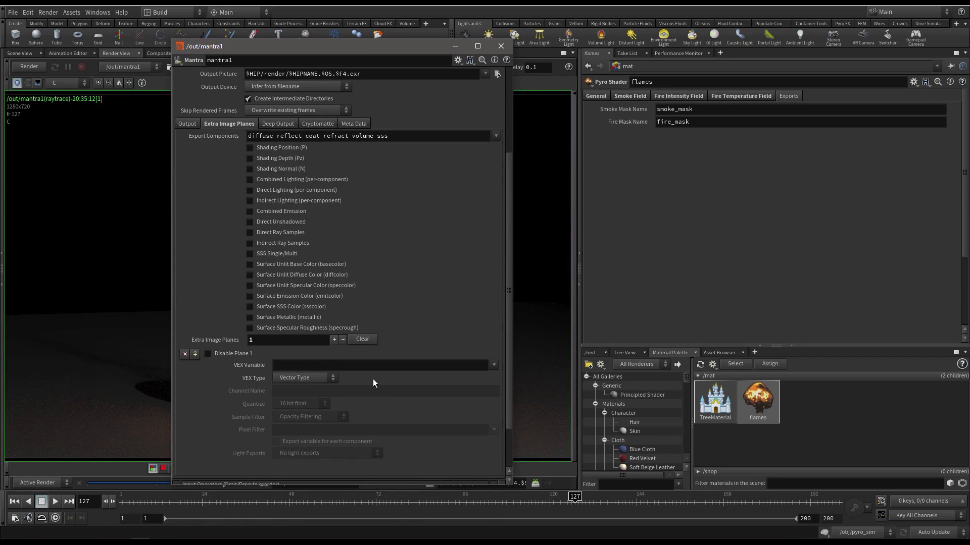
left_click(305, 365)
key("ctrl+v")
key("Return")
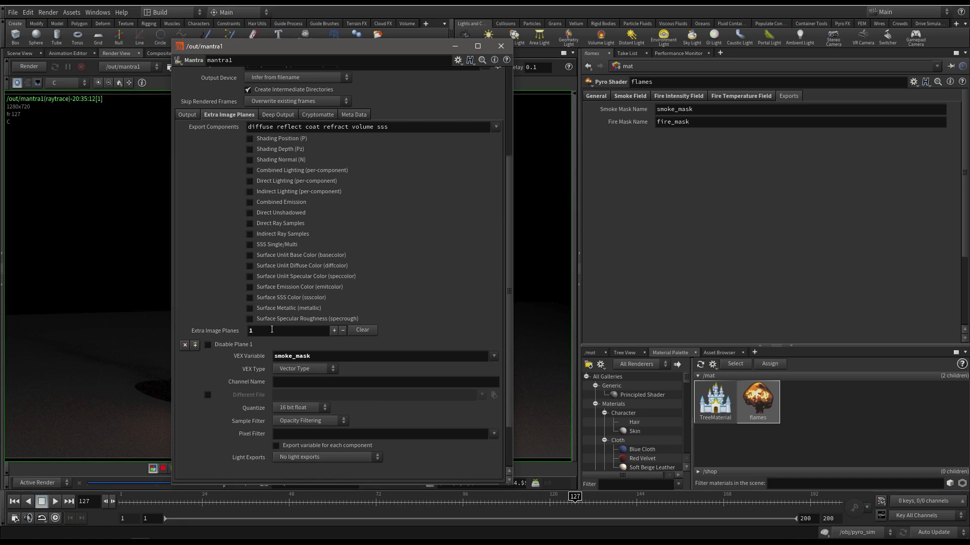
Set the first plane's Channel Name to smoke_mask and its VEX Type to Float Type
left_click(294, 383)
type("smoke_mask")
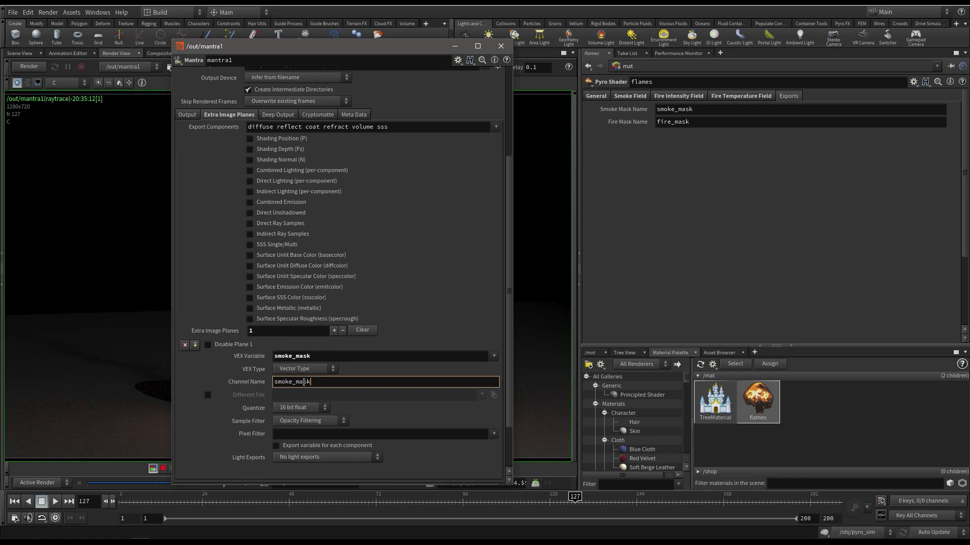
key("Return")
left_click(324, 382)
double_click(323, 382)
key("shift+Tab")
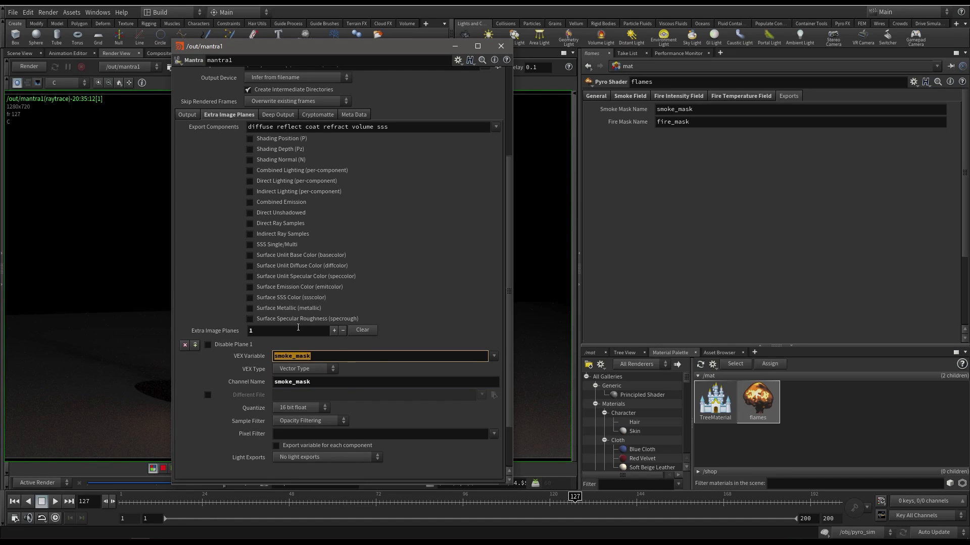
key("Tab")
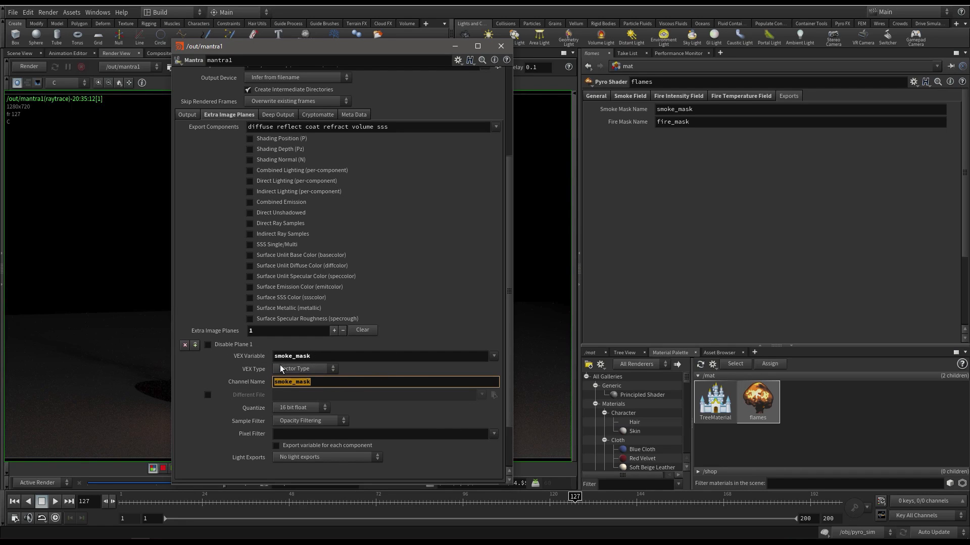
left_click(315, 369)
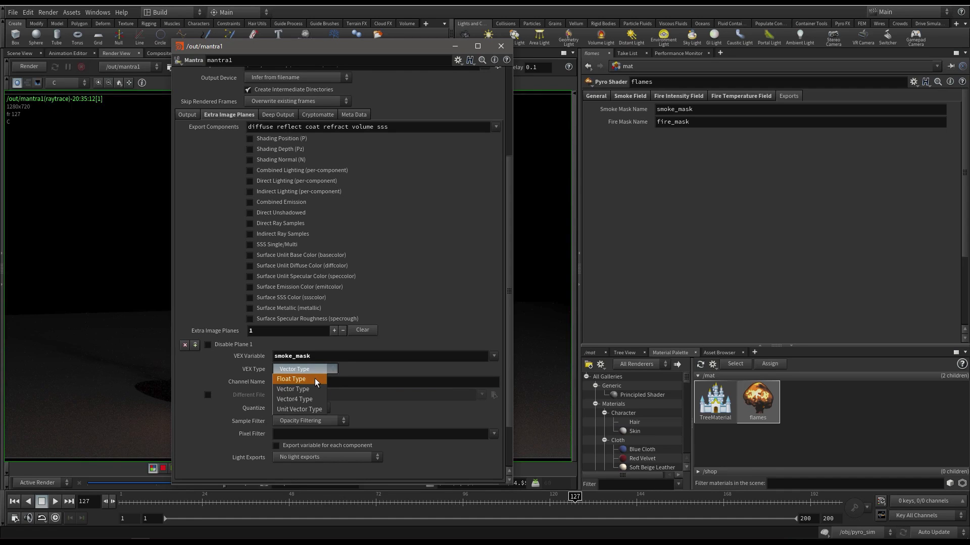
left_click(314, 379)
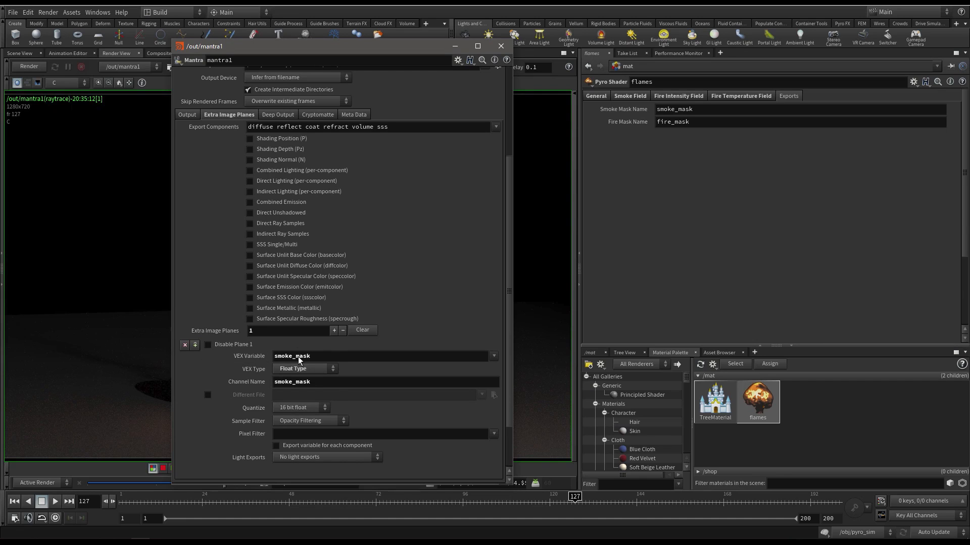
Add a second extra image plane and set its VEX Type to Float Type
left_click(334, 330)
scroll(334, 330, "down", 3)
left_click(309, 419)
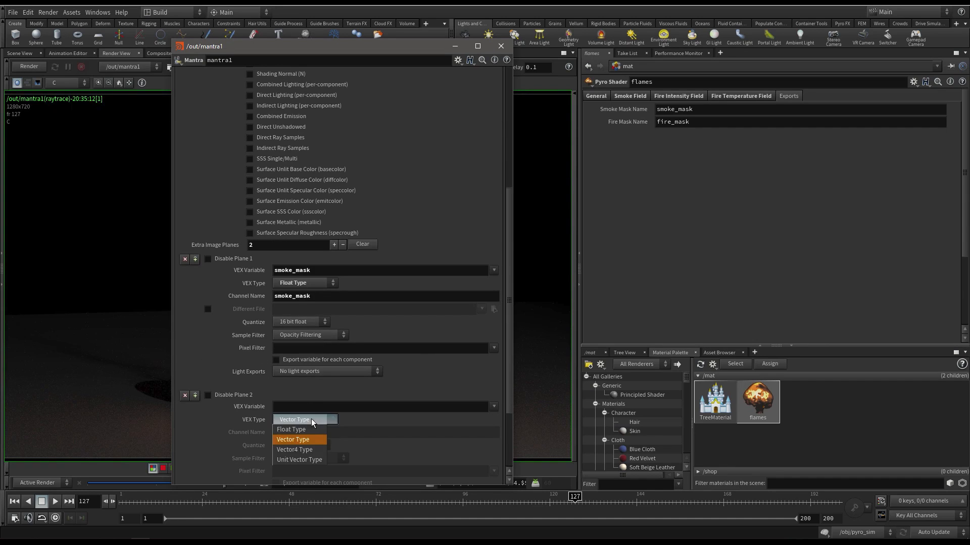
left_click(310, 429)
Copy the shader's Fire Mask Name, fire_mask, into the second plane's VEX Variable and Channel Name, and close the mantra1 window
double_click(697, 122)
key("ctrl+c")
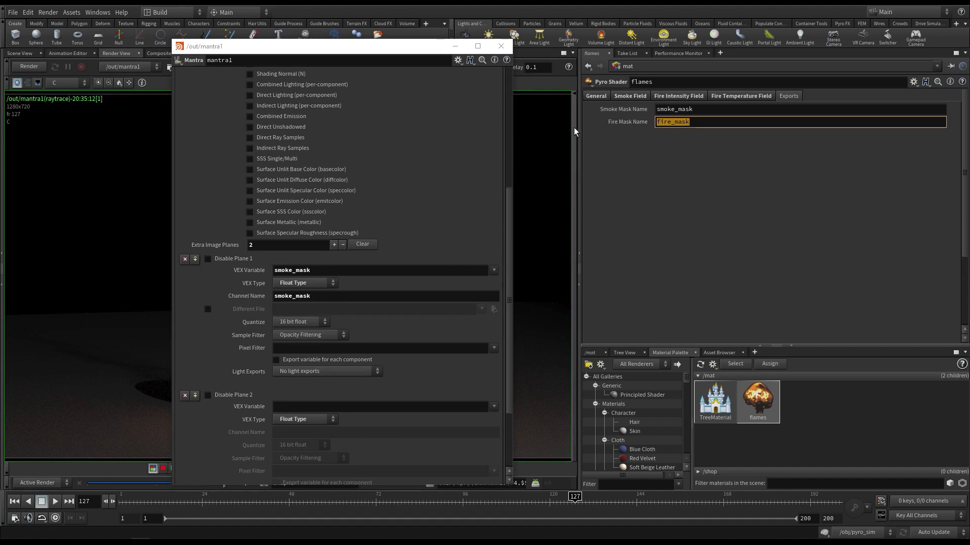
left_click(295, 407)
key("ctrl+v")
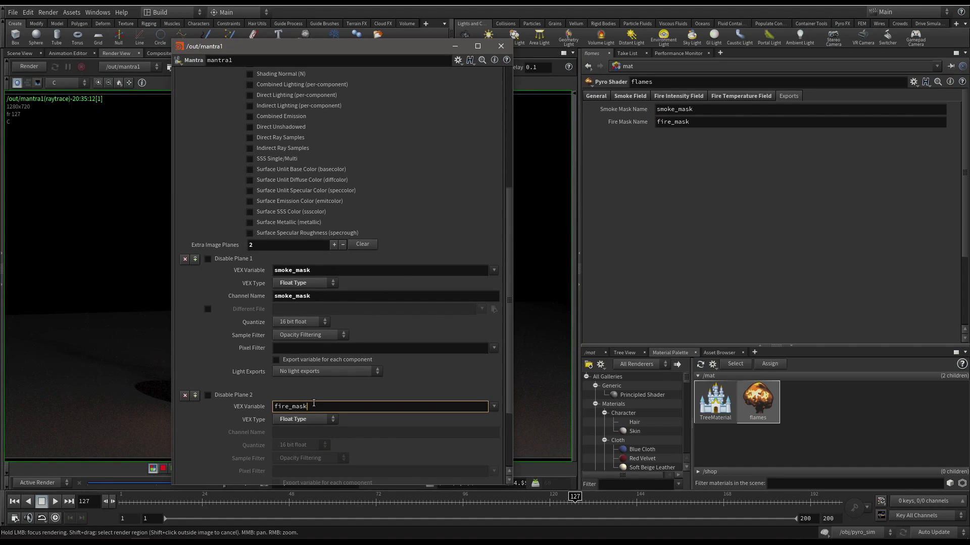
key("Return")
left_click(306, 428)
key("ctrl+v")
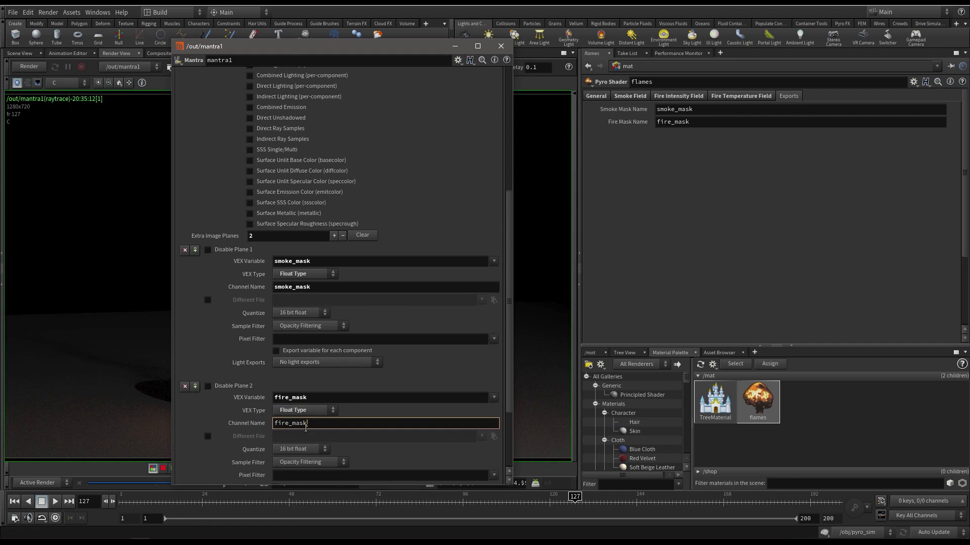
key("Tab")
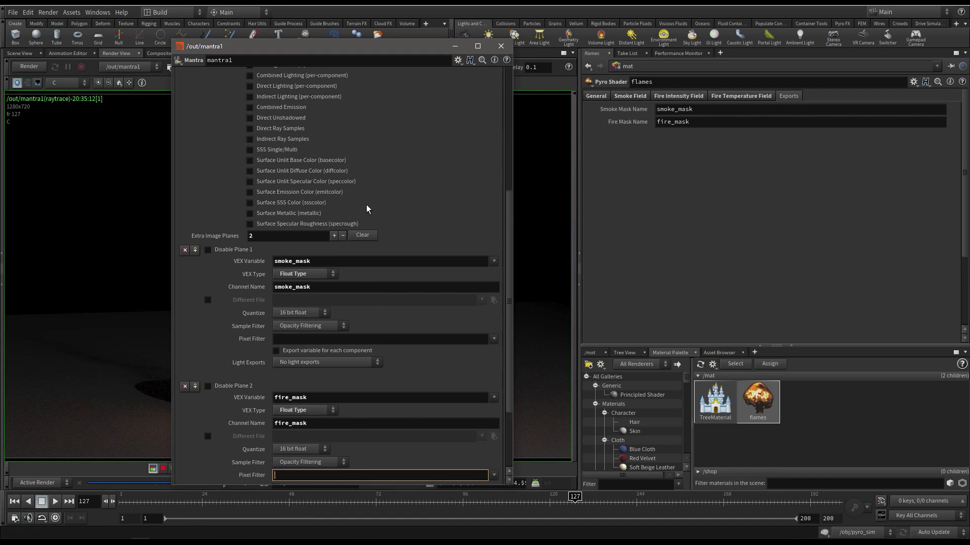
scroll(404, 204, "up", 6)
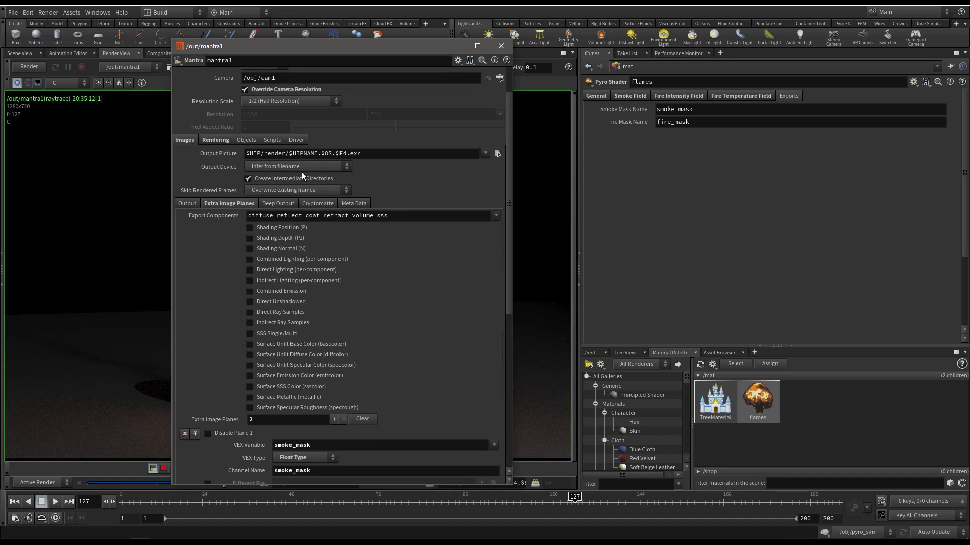
left_click(501, 47)
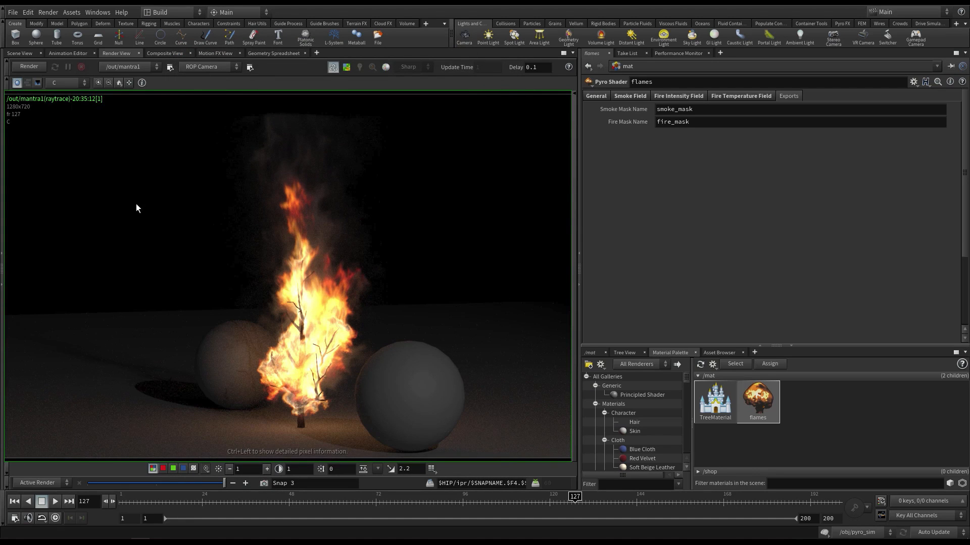
Render frame 127 again with mantra1 at the half resolution
left_click(35, 65)
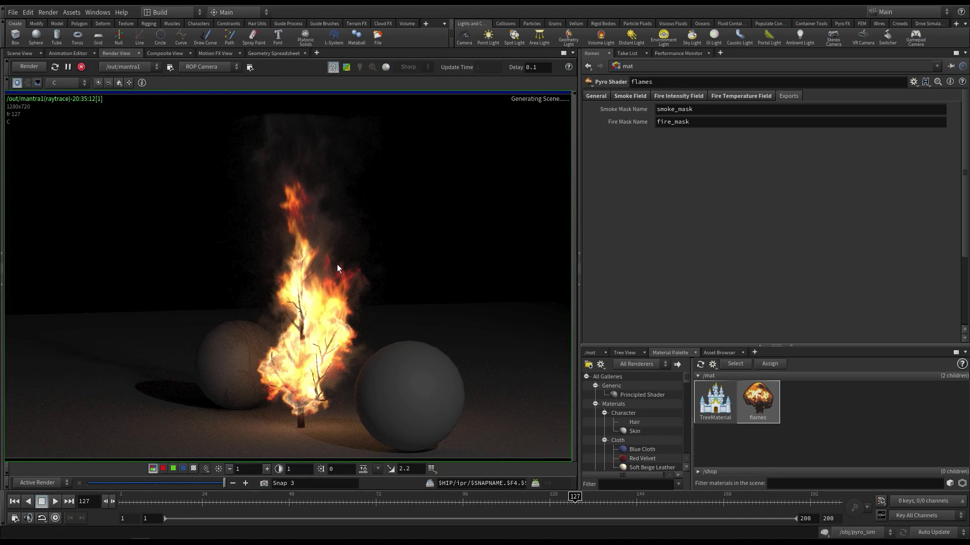
scroll(339, 273, "down", 2)
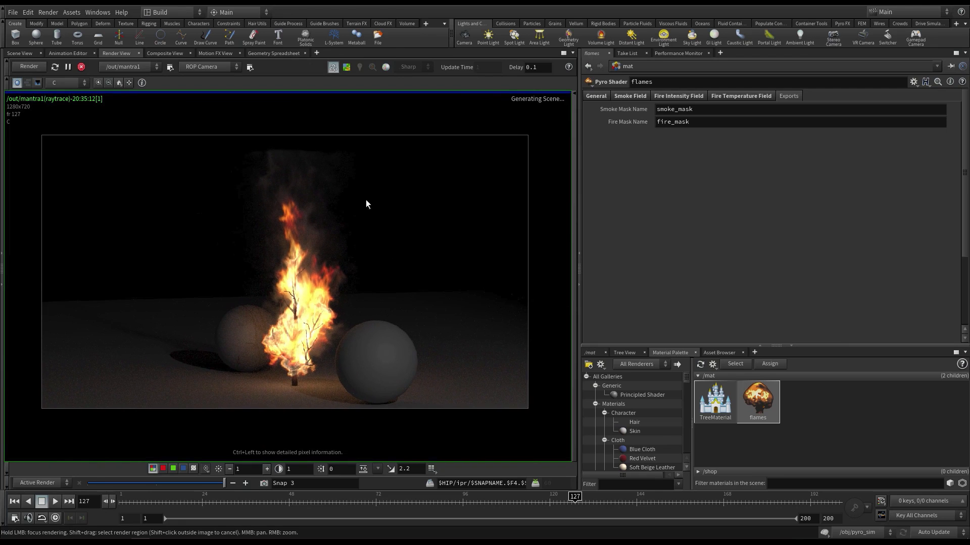
middle_click_drag(183, 325, 267, 249)
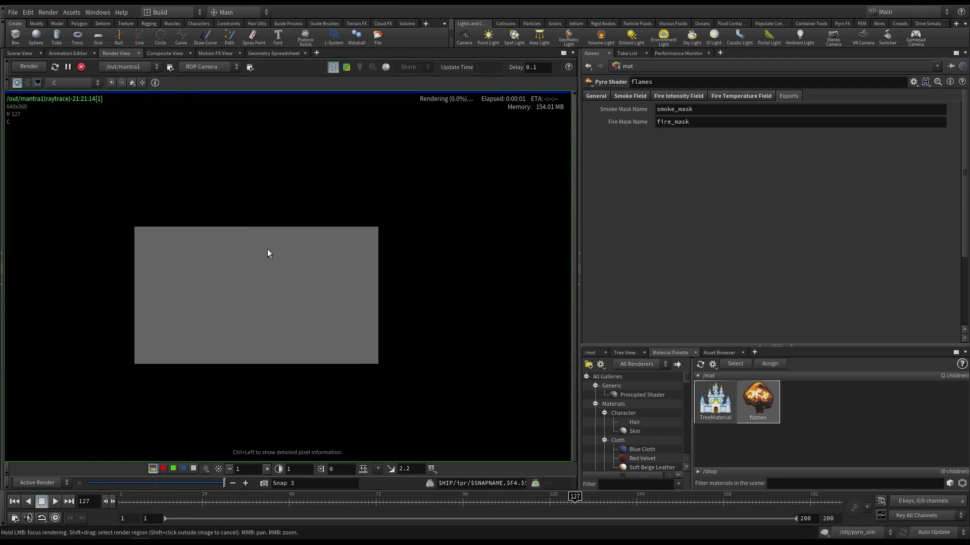
left_click(130, 83)
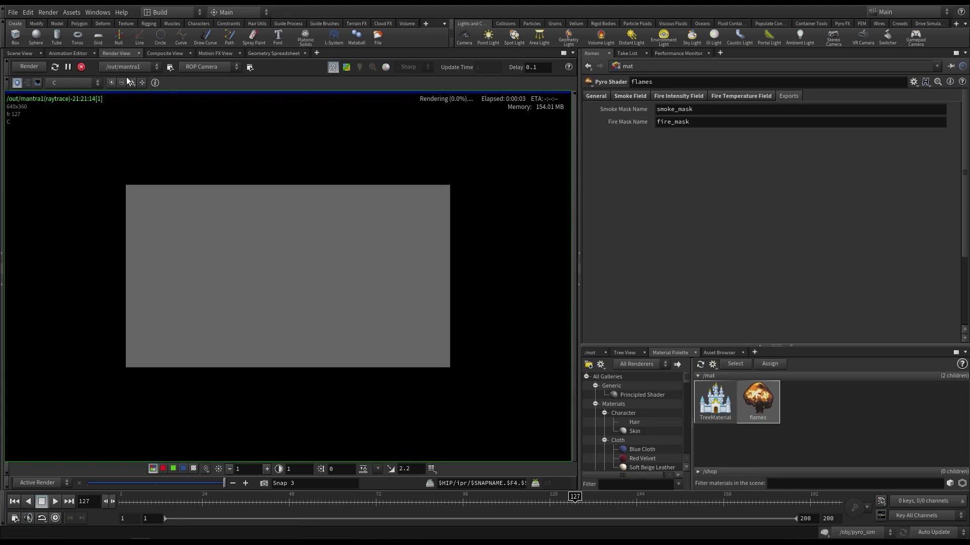
scroll(272, 239, "up", 1)
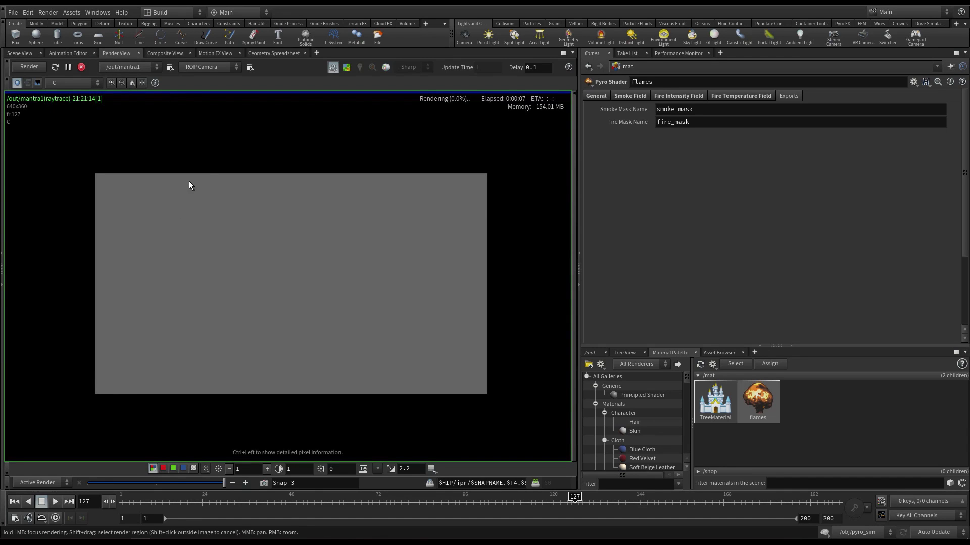
Check which image planes the running render offers, keeping the C plane displayed
left_click(80, 82)
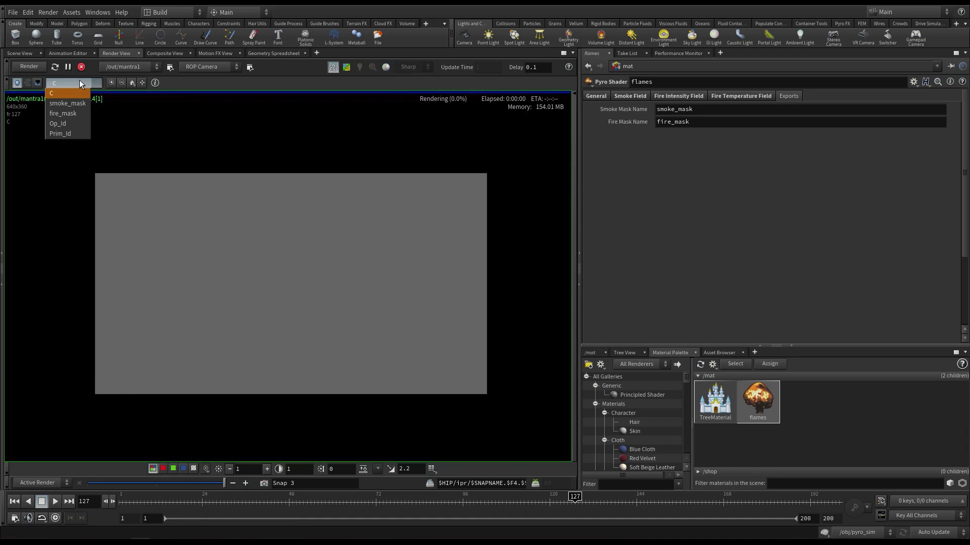
left_click(79, 82)
left_click(80, 82)
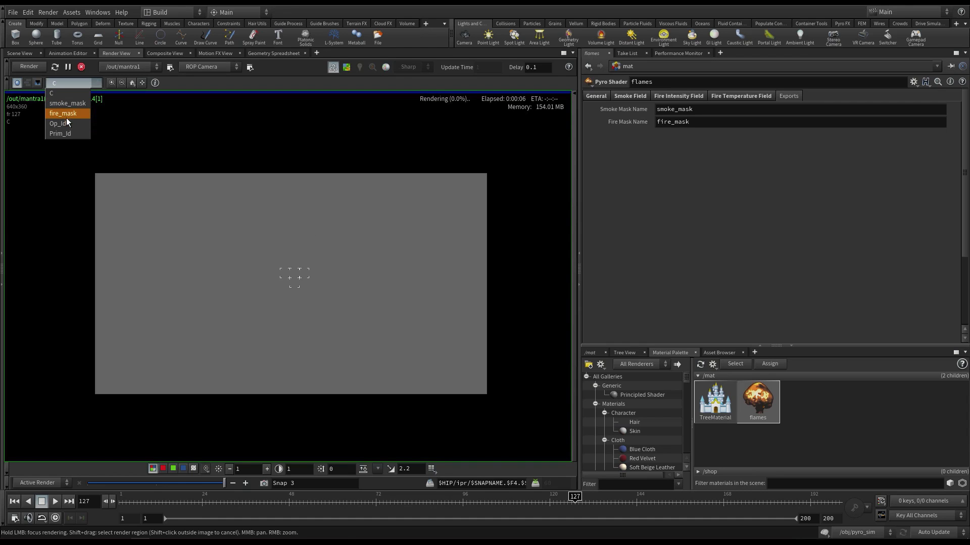
left_click(69, 95)
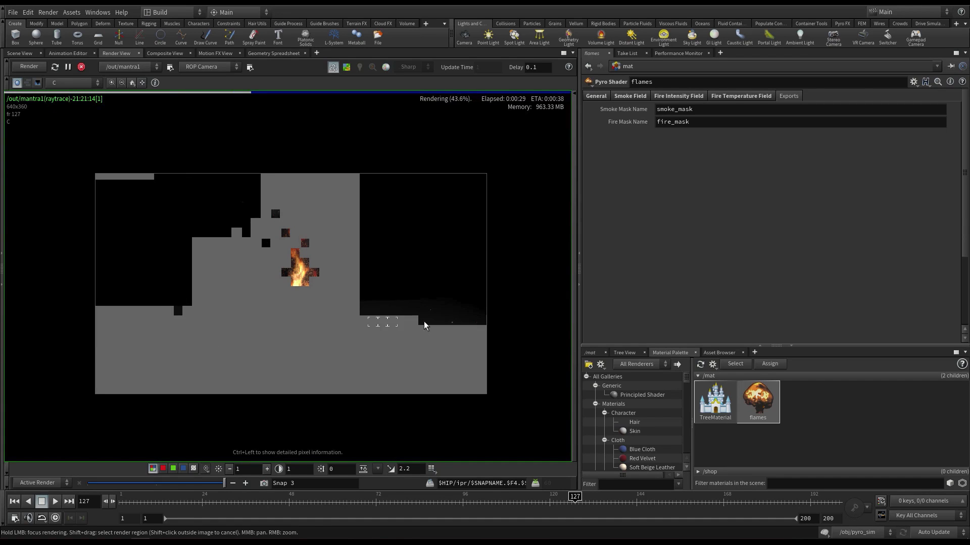
Inspect the smoke_mask plane and the fire_mask plane of the running render around the flames
left_click(73, 82)
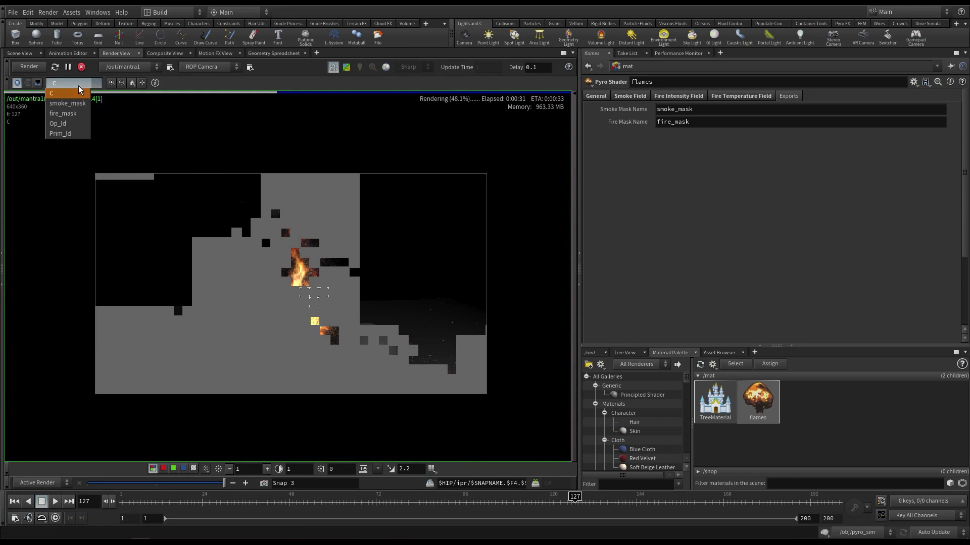
left_click(76, 104)
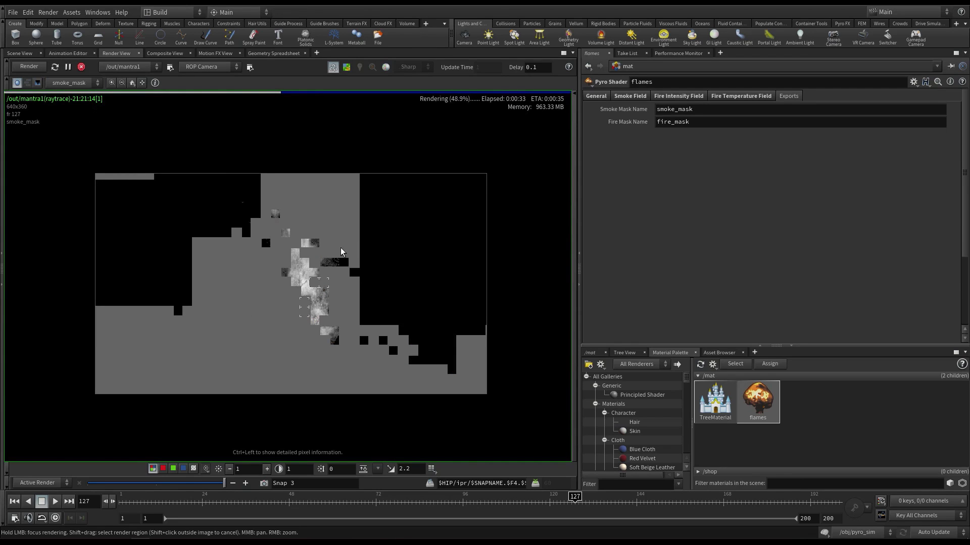
mouse_move(340, 250)
left_mouse_down()
mouse_move(303, 225)
mouse_move(280, 190)
mouse_move(320, 237)
mouse_move(337, 289)
mouse_move(222, 265)
mouse_move(272, 310)
mouse_move(298, 310)
mouse_move(312, 329)
mouse_move(310, 314)
mouse_move(287, 316)
left_mouse_up()
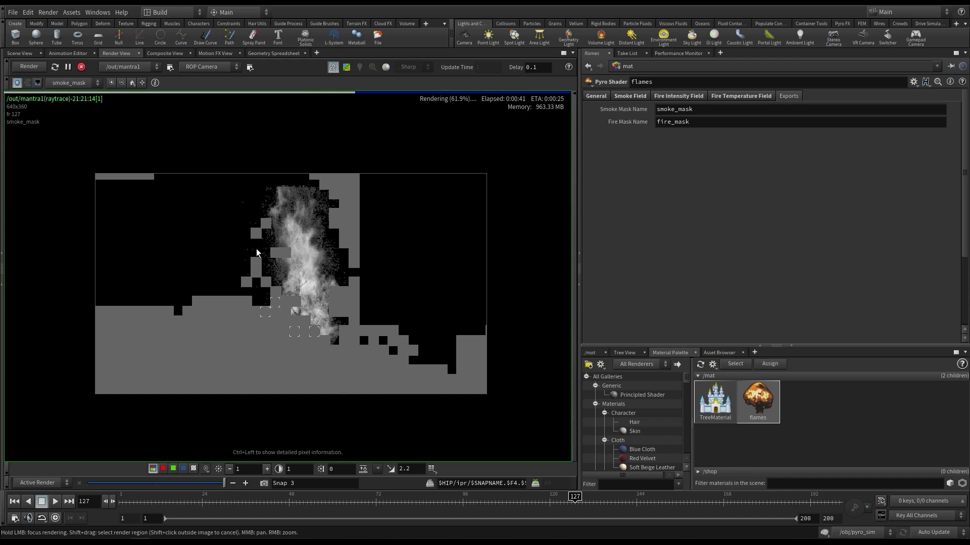
left_click(74, 83)
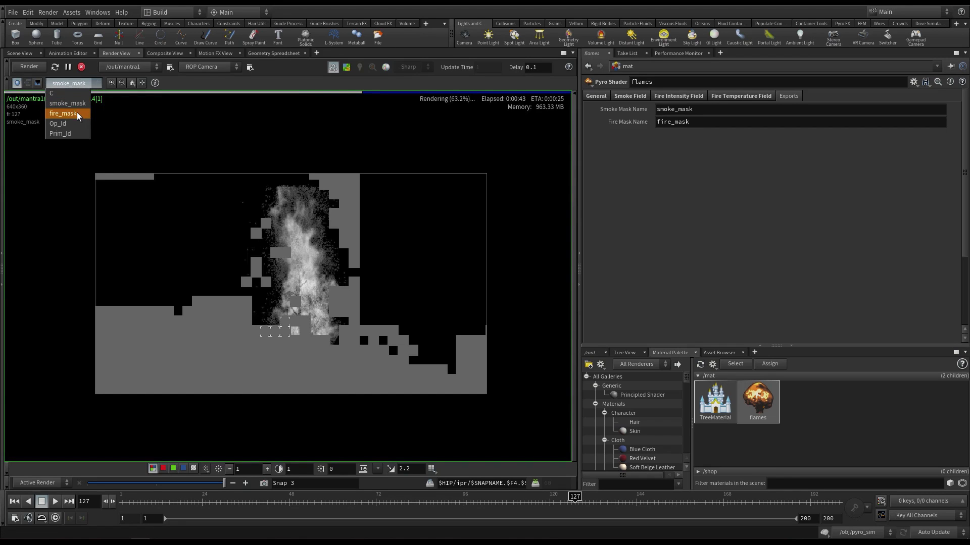
left_click(78, 114)
mouse_move(298, 321)
left_mouse_down()
mouse_move(290, 223)
mouse_move(336, 291)
mouse_move(283, 346)
mouse_move(304, 349)
left_mouse_up()
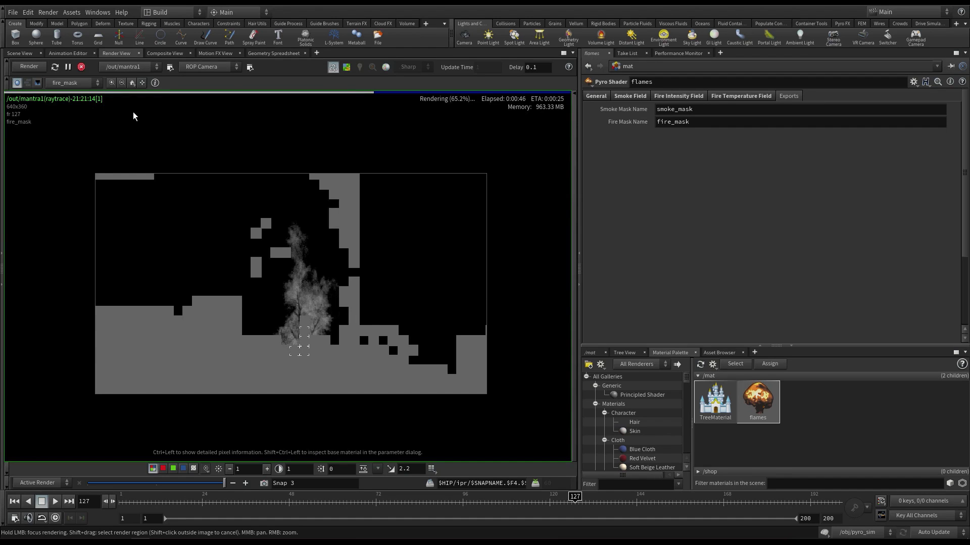
Display the C color plane again and stop the render
left_click(75, 83)
left_click(65, 94)
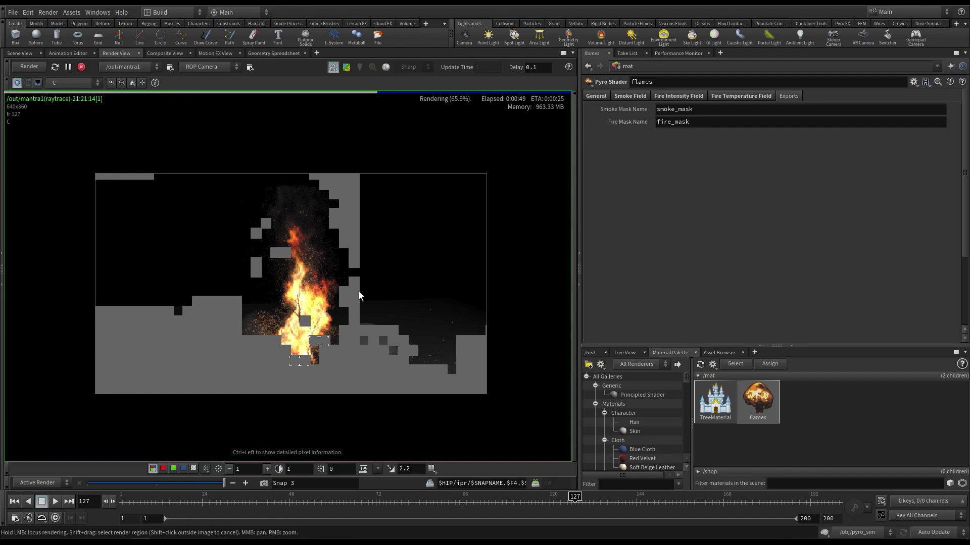
left_click(71, 82)
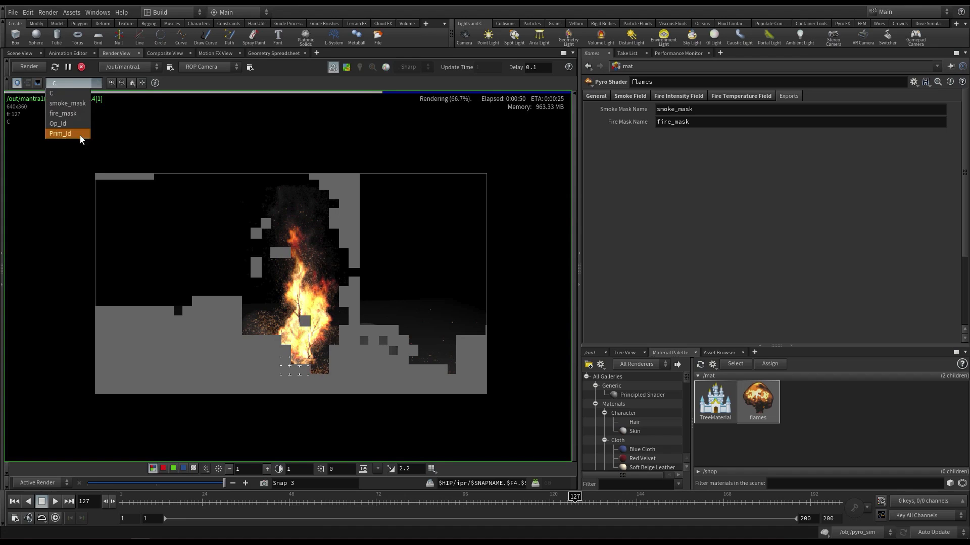
left_click(66, 94)
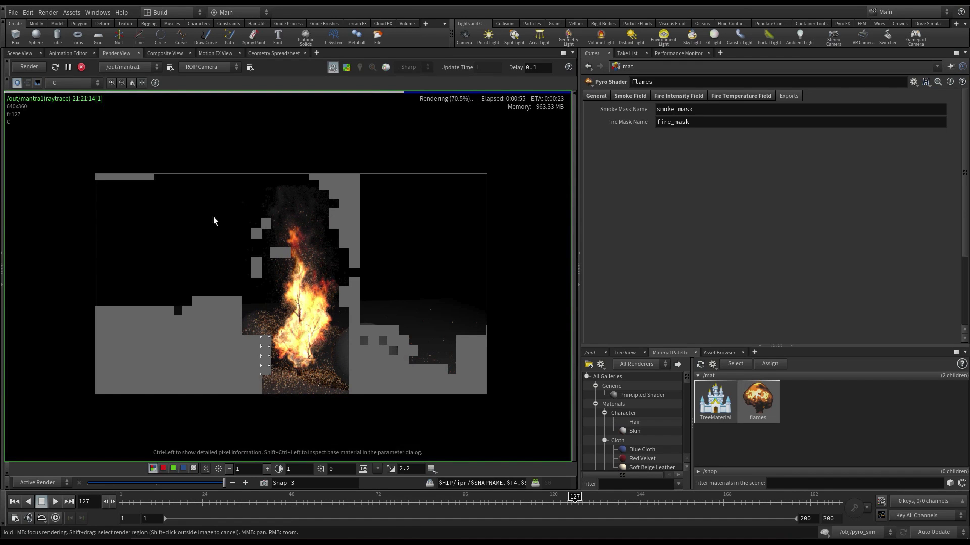
left_click(86, 68)
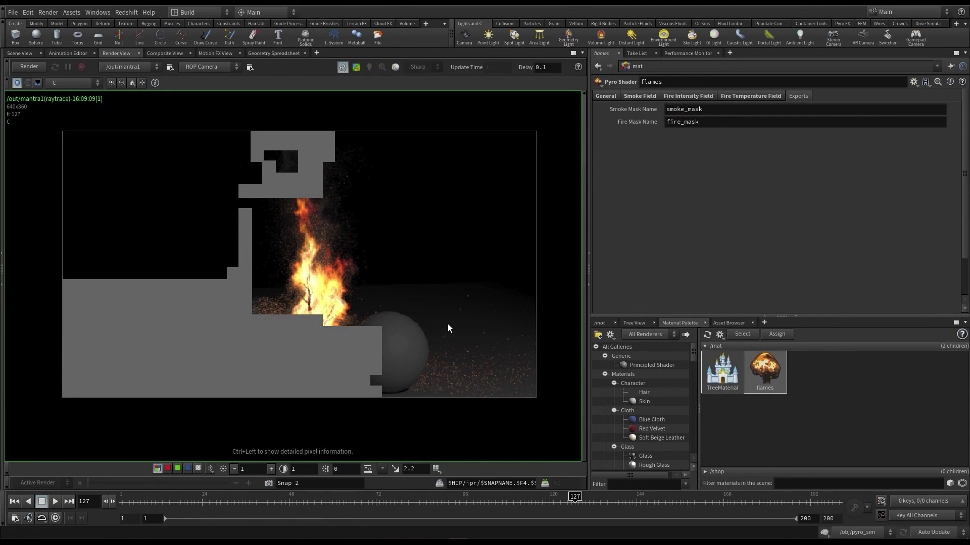
left_click(461, 364)
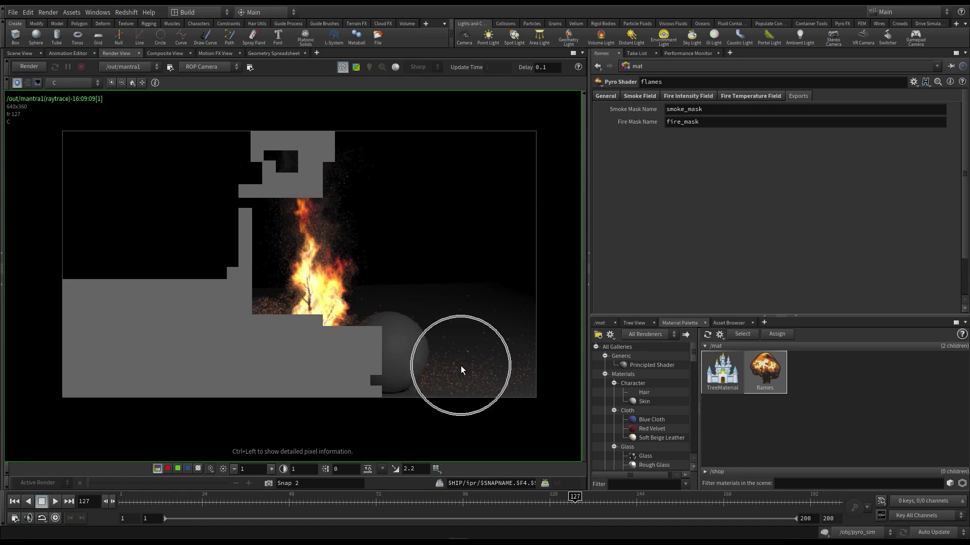
Review the mantra1 render node's ray tracing and sampling settings in the out network
left_click(600, 324)
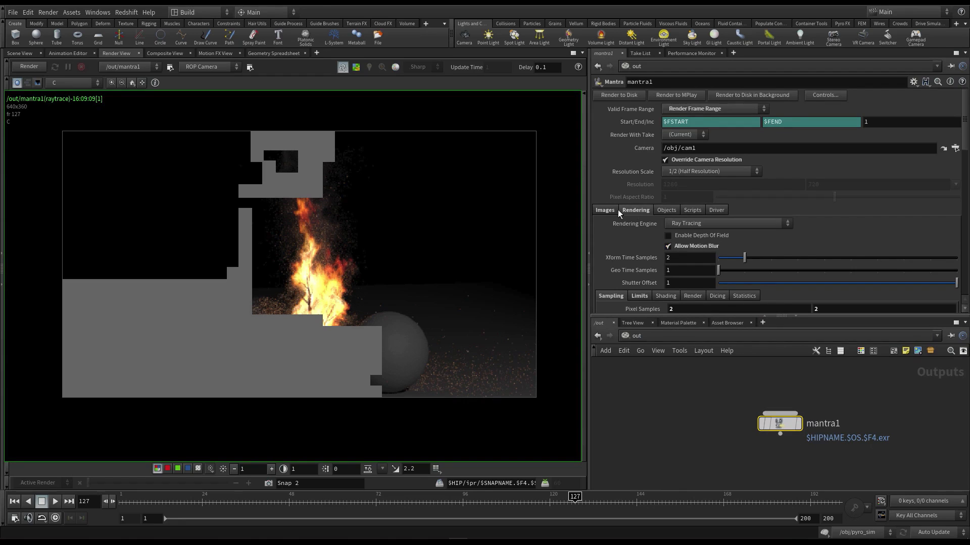
scroll(626, 245, "down", 5)
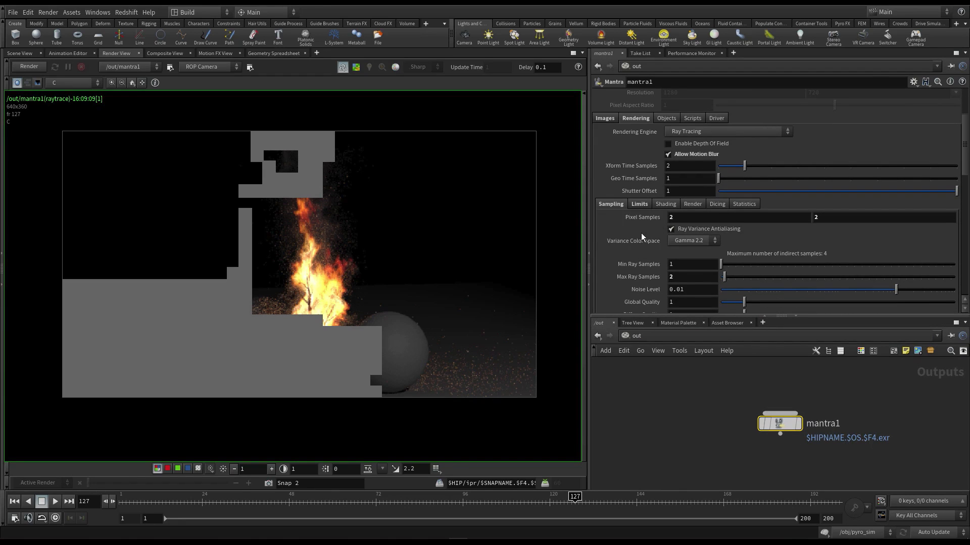
scroll(623, 253, "down", 2)
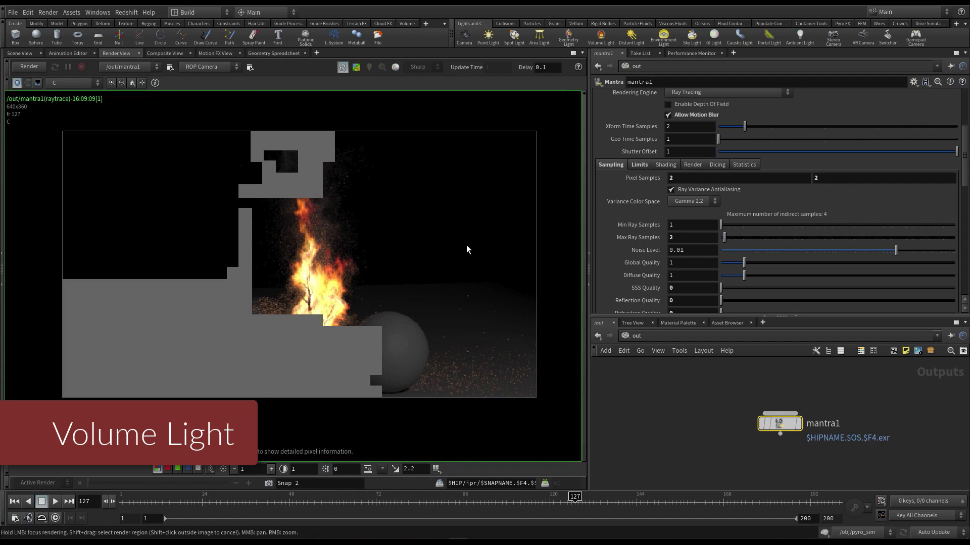
Return to the obj network and look through cam1 in the scene view
key("u")
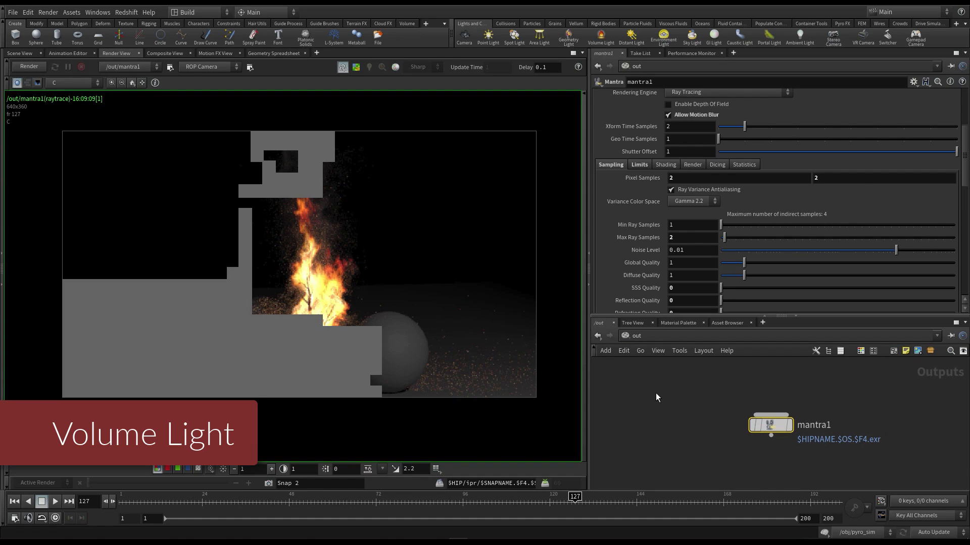
left_click(650, 338)
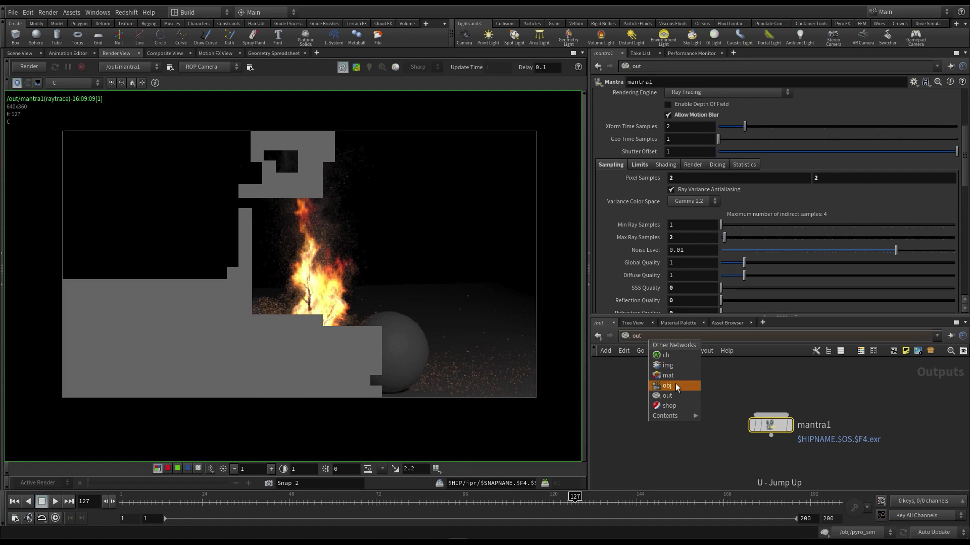
left_click(675, 383)
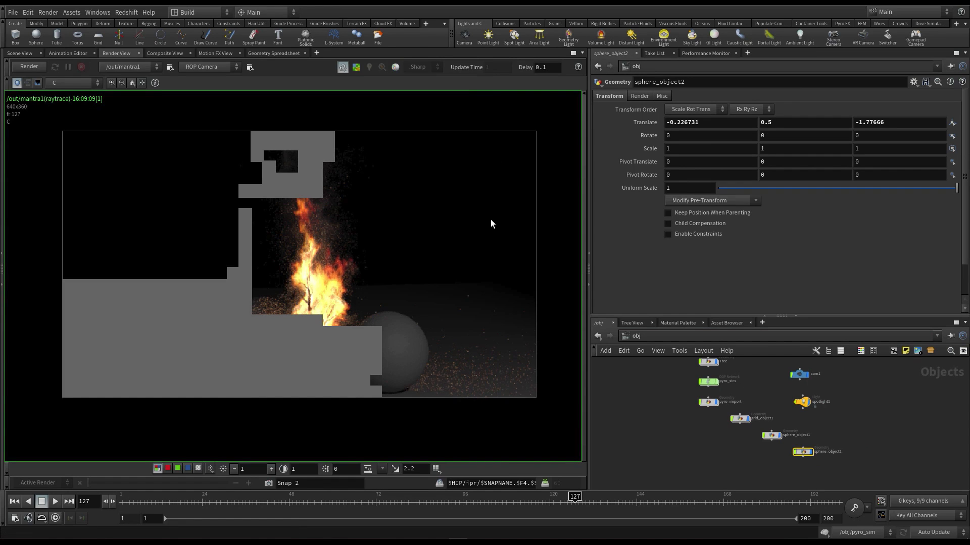
left_click(19, 53)
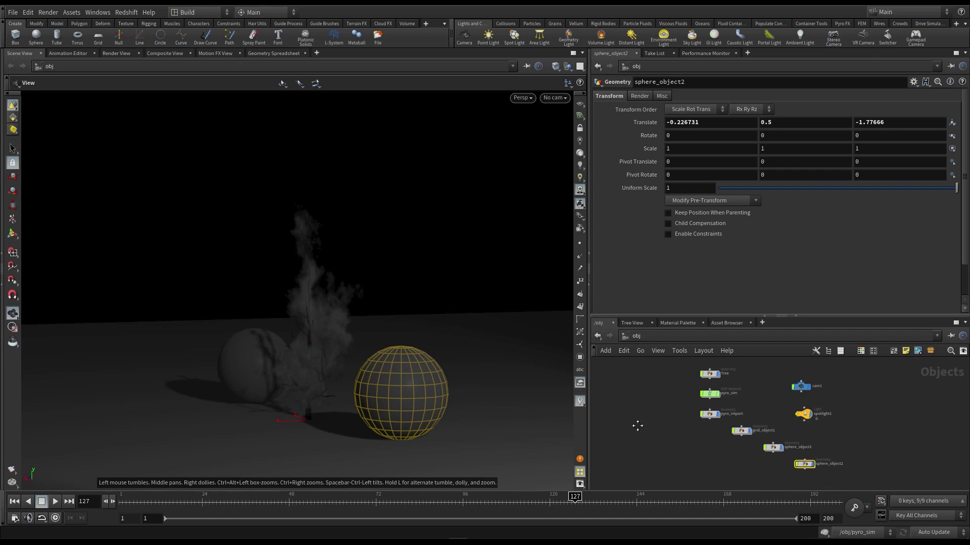
left_click(555, 97)
left_click(564, 141)
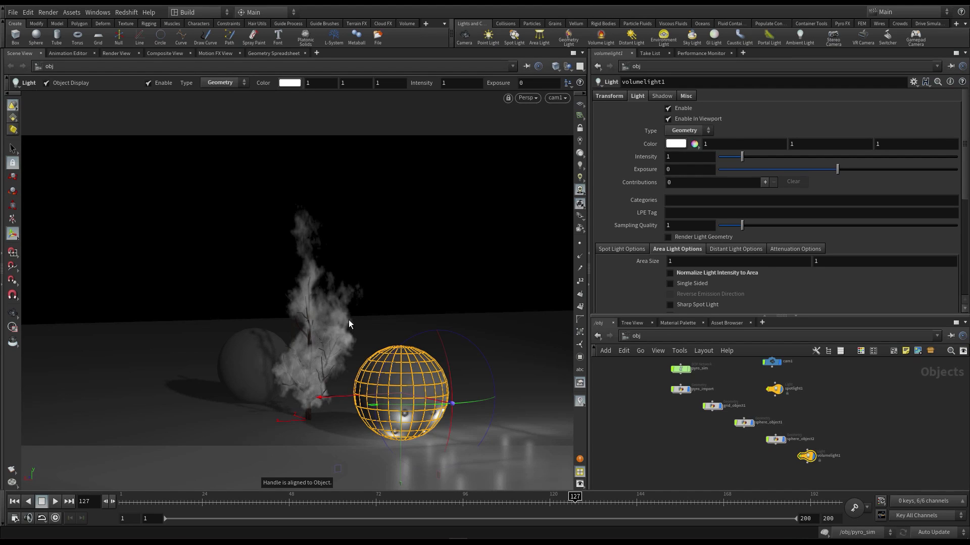
Undo the volume light created from sphere_object2
middle_click_drag(726, 445, 709, 455)
scroll(710, 454, "up", 2)
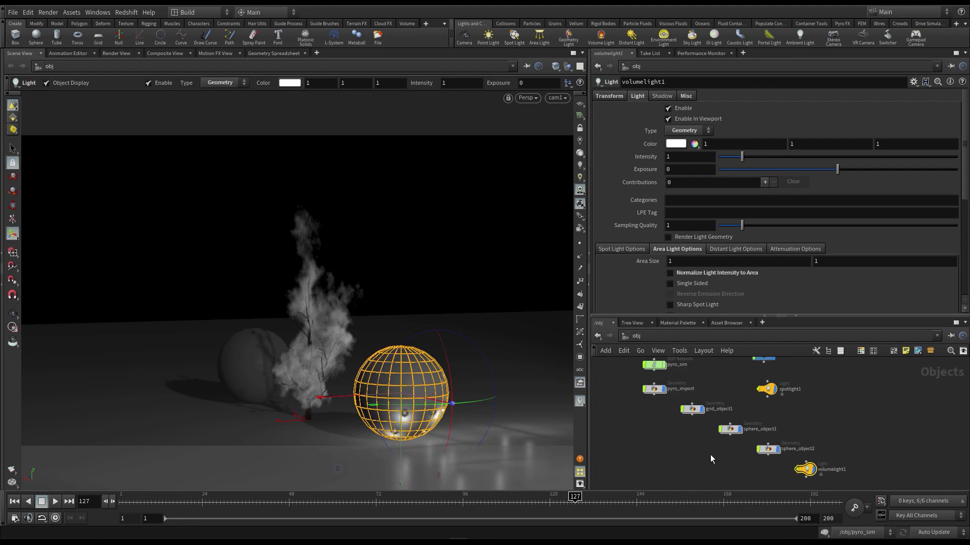
key("ctrl+z")
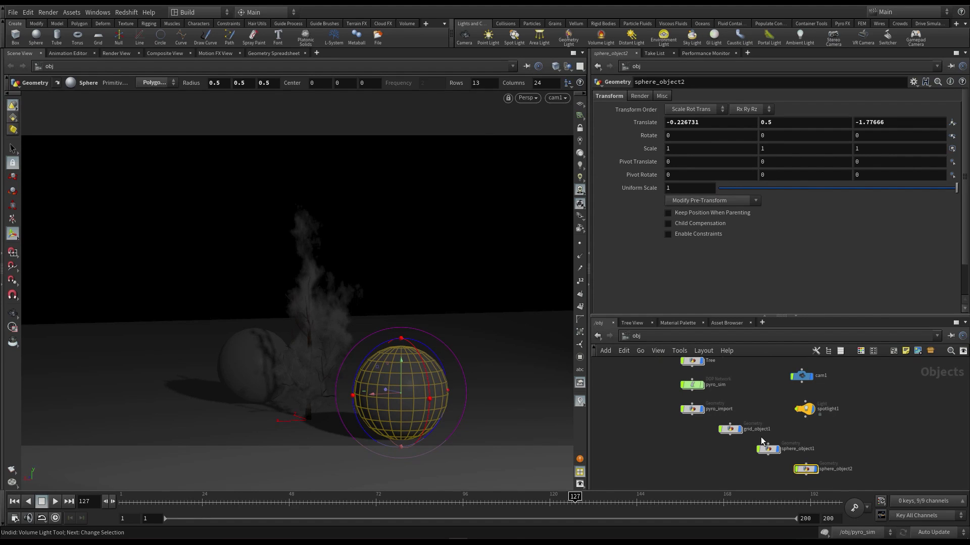
Deselect the sphere and create a volume light from the pyro_import flames with the Volume Light tool
middle_click_drag(684, 456, 679, 447)
scroll(679, 448, "up", 2)
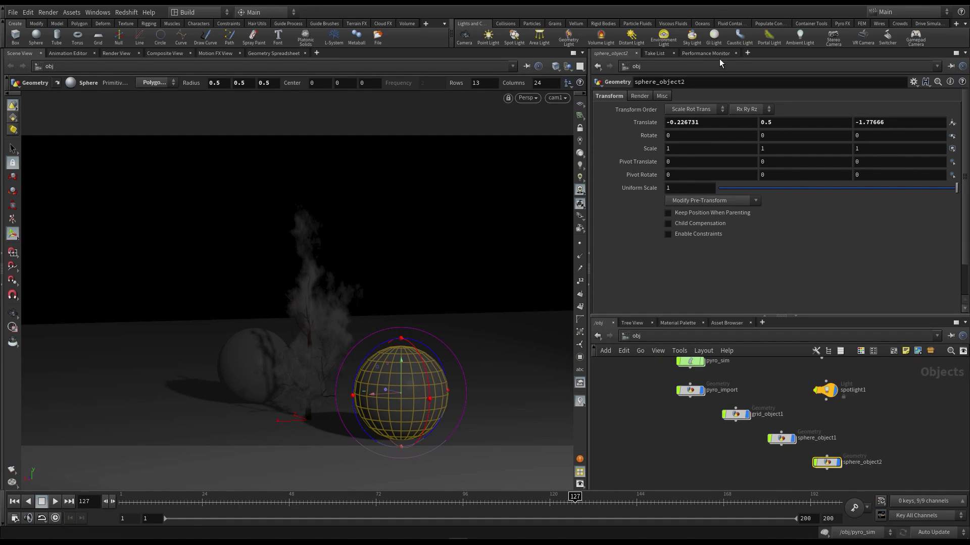
left_click(656, 421)
key("Tab")
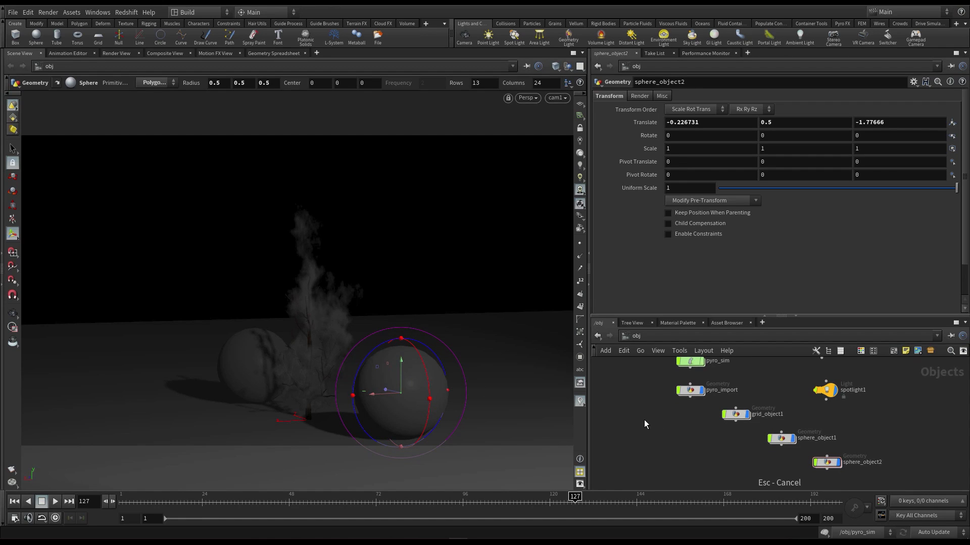
left_click(608, 399)
left_click(603, 36)
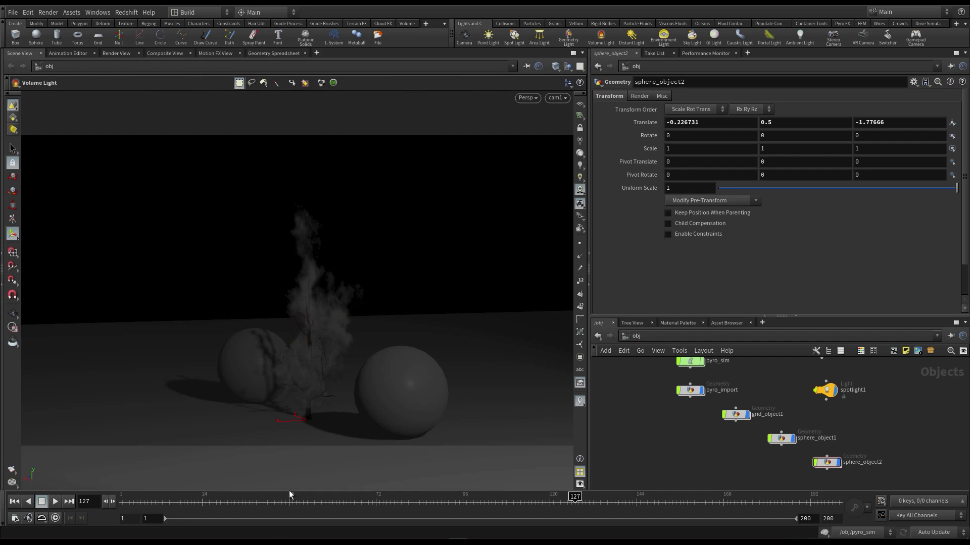
left_click(296, 482)
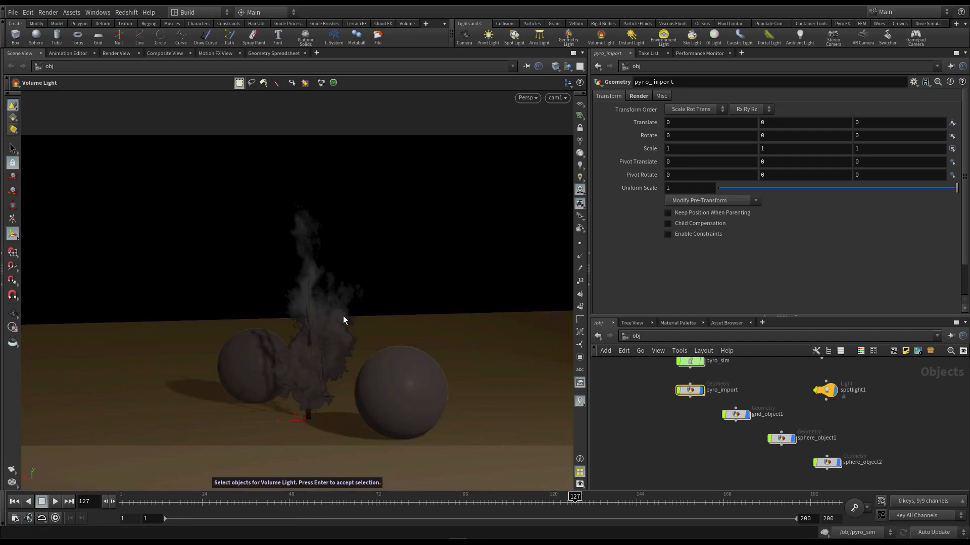
left_click(342, 313)
left_click(320, 295)
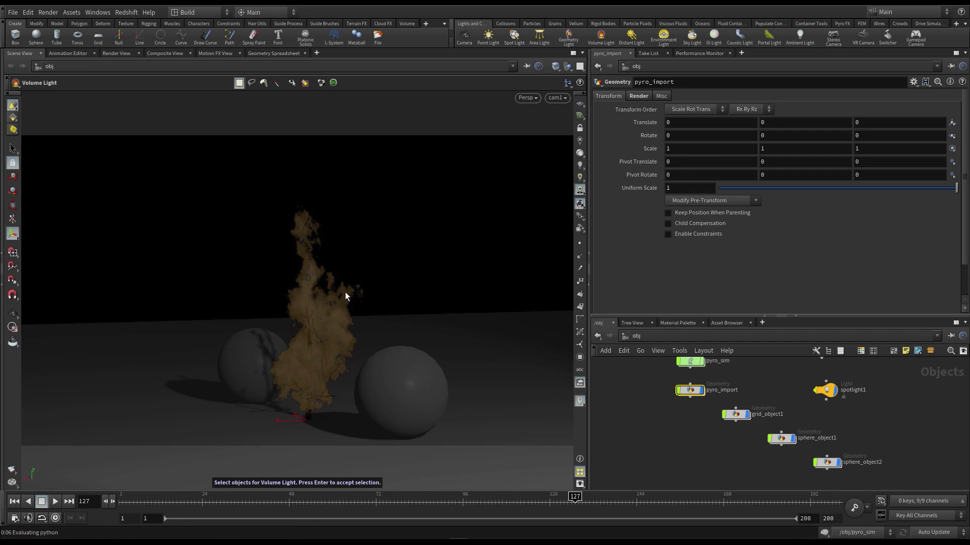
key("Return")
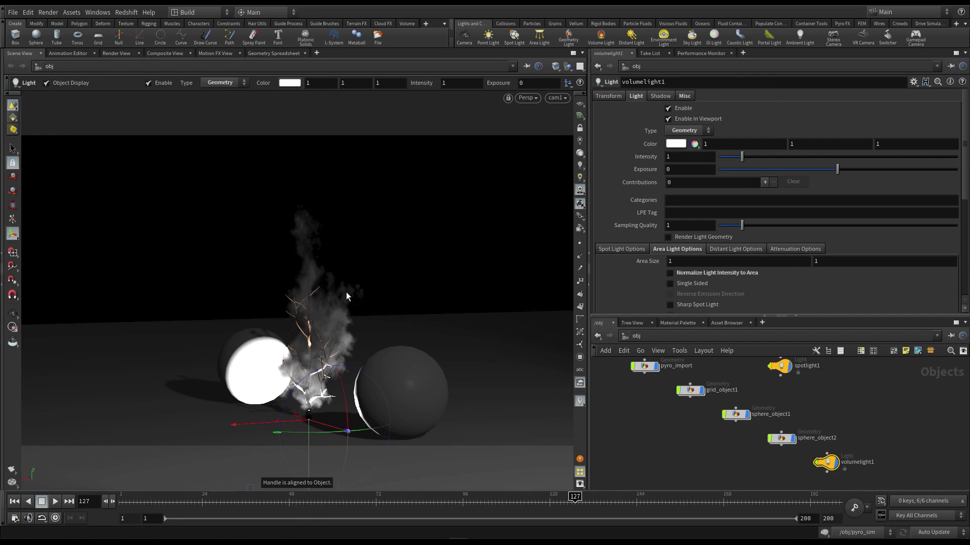
Move the volumelight1 node in the network to the open space below grid_object1
left_click_drag(827, 470, 674, 461)
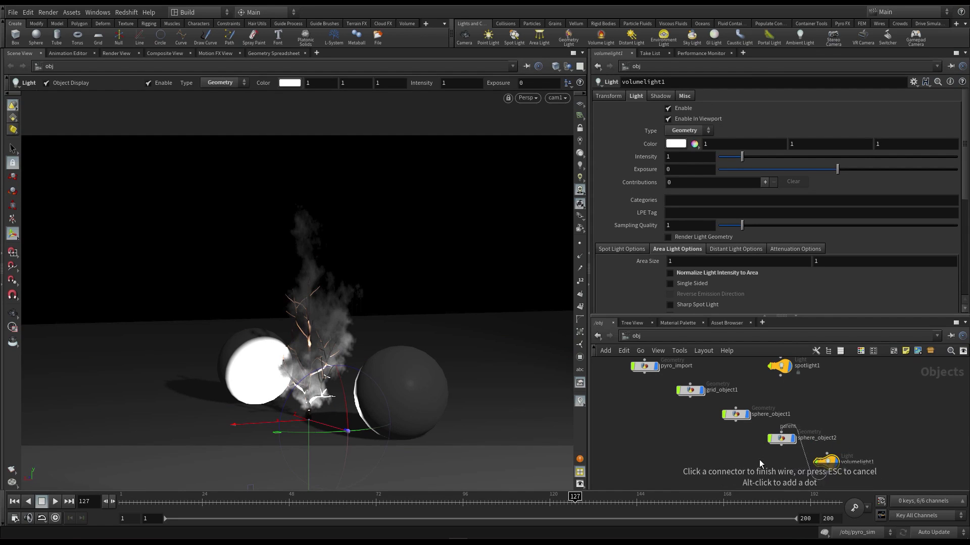
key("Escape")
left_click_drag(827, 462, 677, 452)
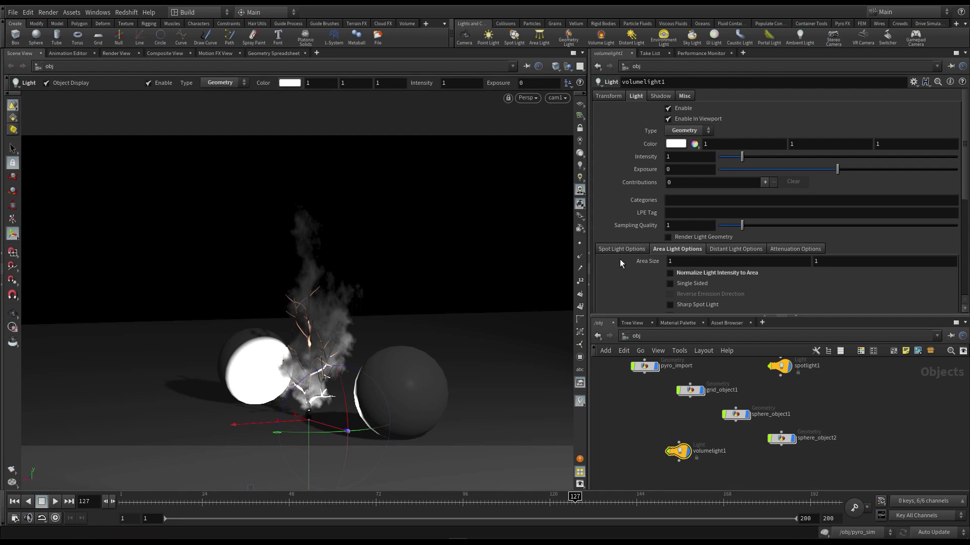
Examine volumelight1's area light options, including its material, geometry object and point cloud settings
scroll(619, 267, "down", 3)
scroll(619, 267, "up", 3)
scroll(628, 214, "down", 3)
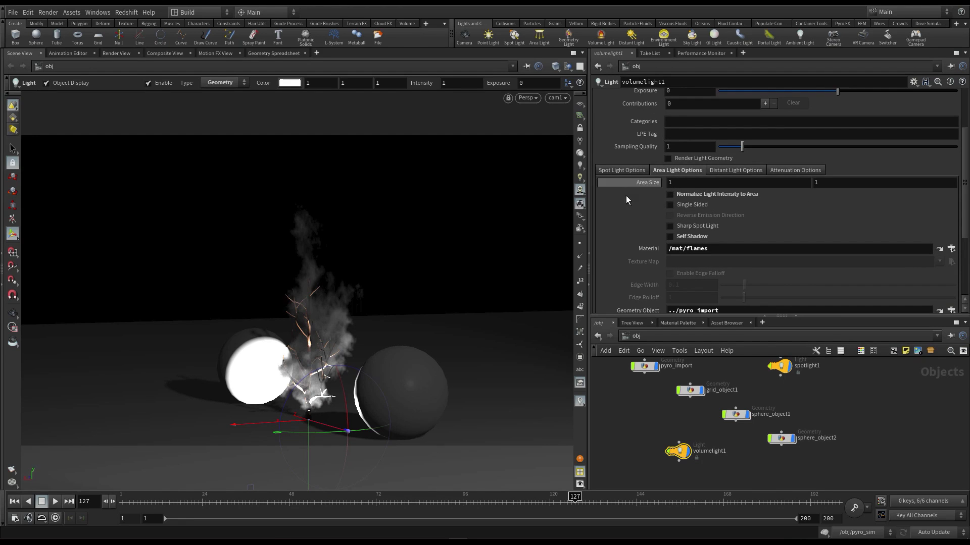
scroll(626, 208, "down", 3)
left_click_drag(720, 172, 631, 174)
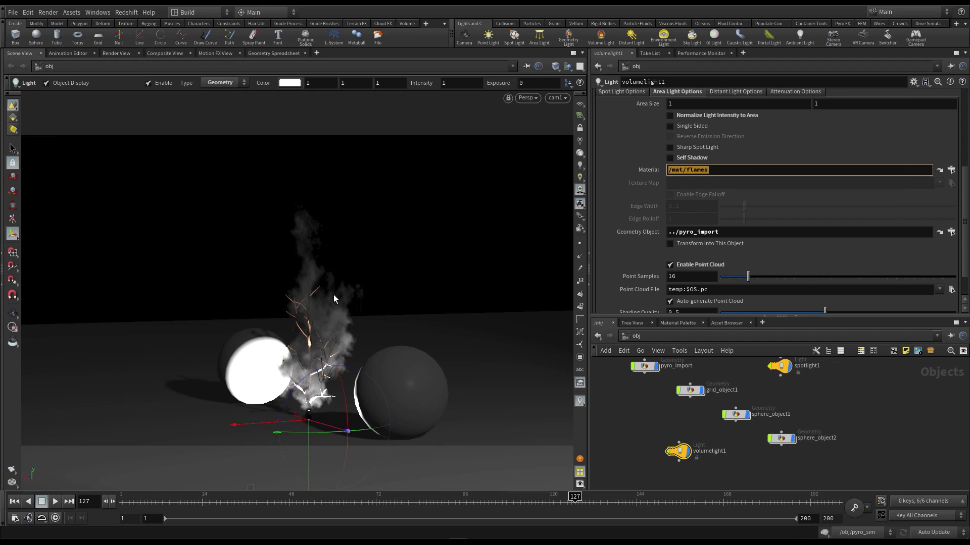
left_click_drag(725, 236, 642, 234)
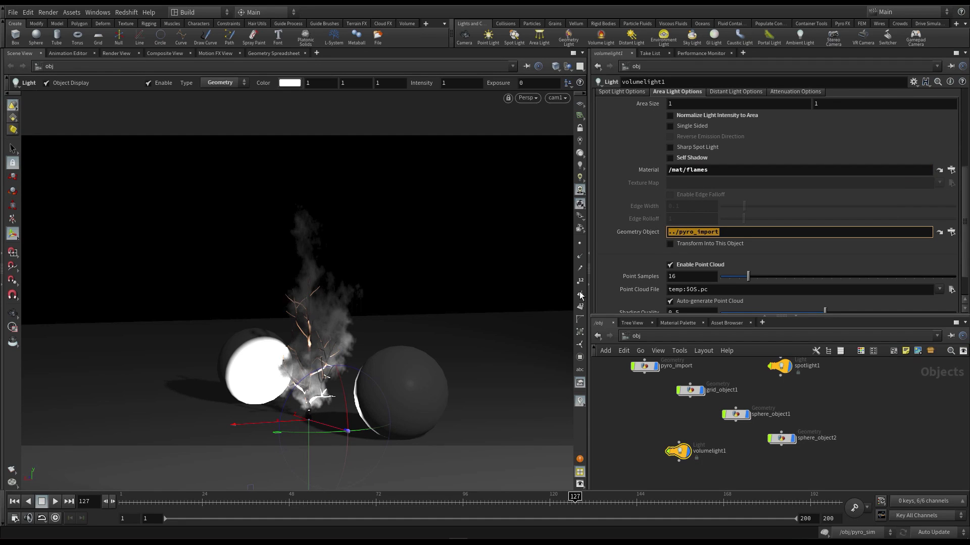
scroll(638, 242, "down", 1)
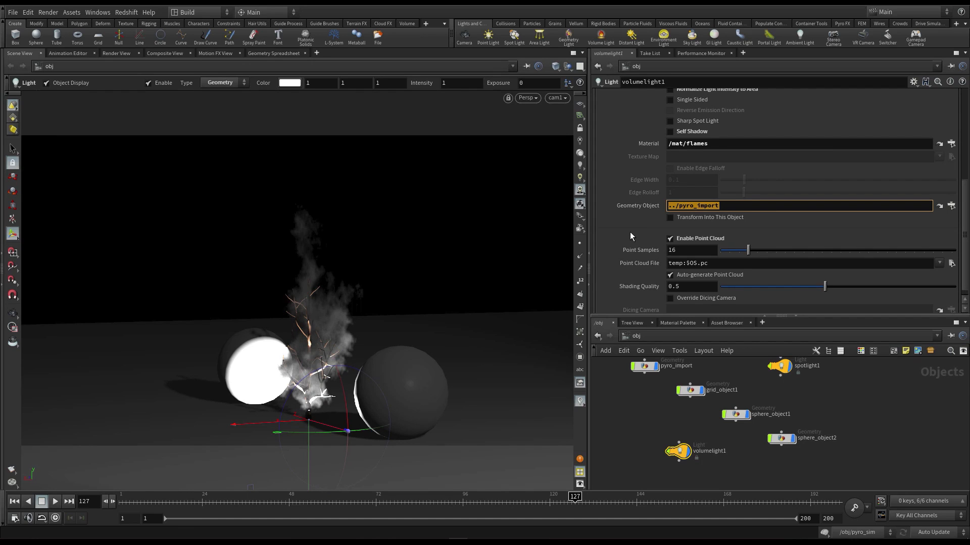
scroll(631, 233, "up", 5)
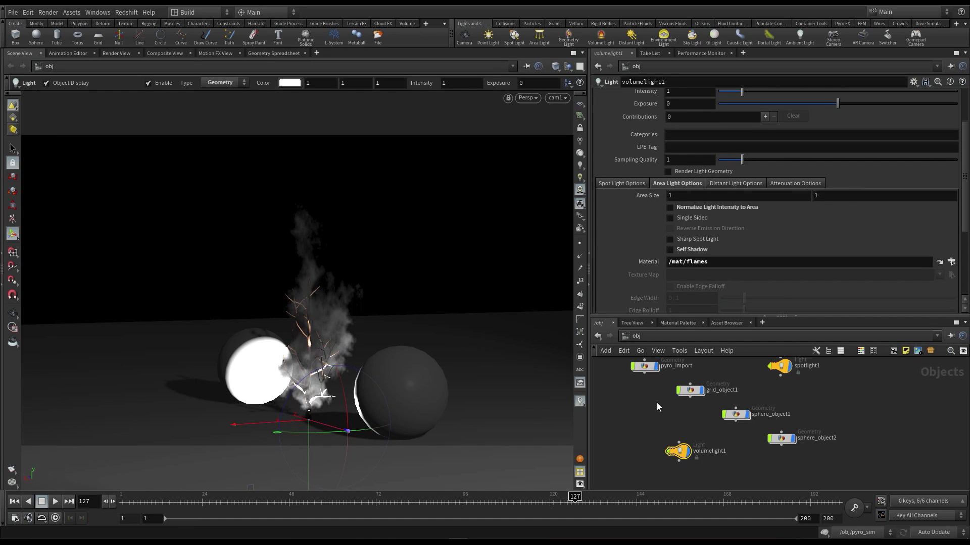
Examine pyro_import's render shading settings, including the Emission Illuminates Objects option
mouse_move(657, 402)
middle_mouse_down()
mouse_move(668, 434)
mouse_move(640, 410)
middle_mouse_up()
left_click(663, 418)
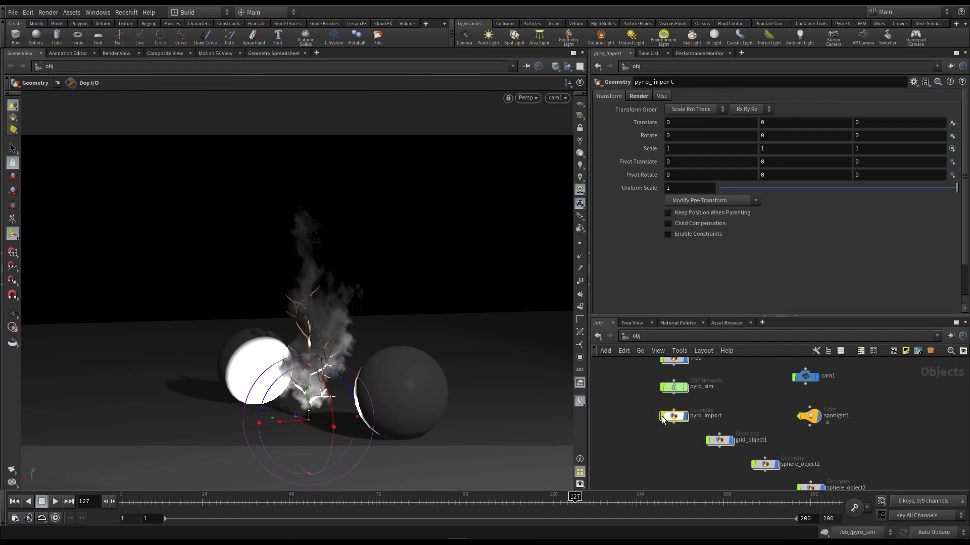
left_click(638, 97)
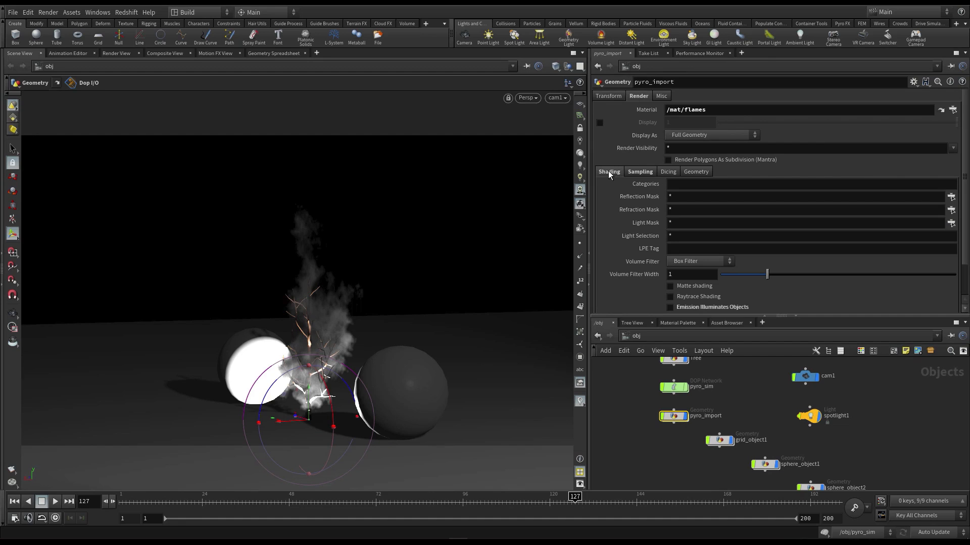
scroll(625, 283, "down", 2)
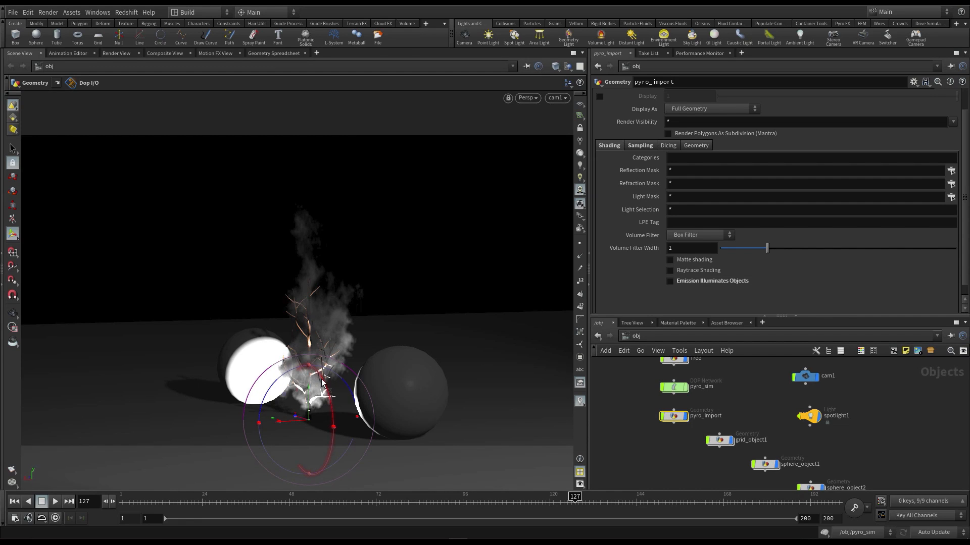
Reselect volumelight1 and review its intensity, exposure and point samples
middle_click_drag(744, 468, 673, 403)
left_click_drag(664, 422, 631, 459)
scroll(606, 225, "up", 3)
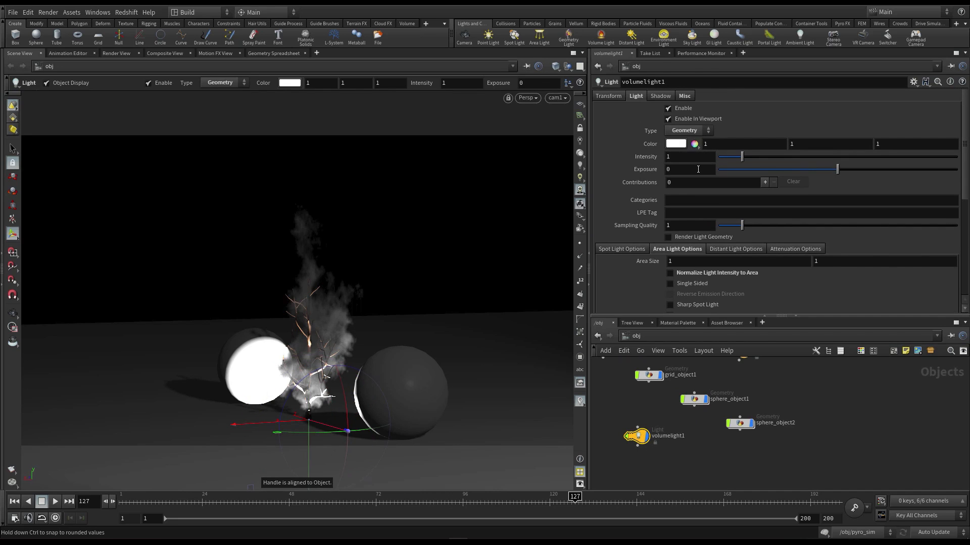
scroll(621, 230, "down", 3)
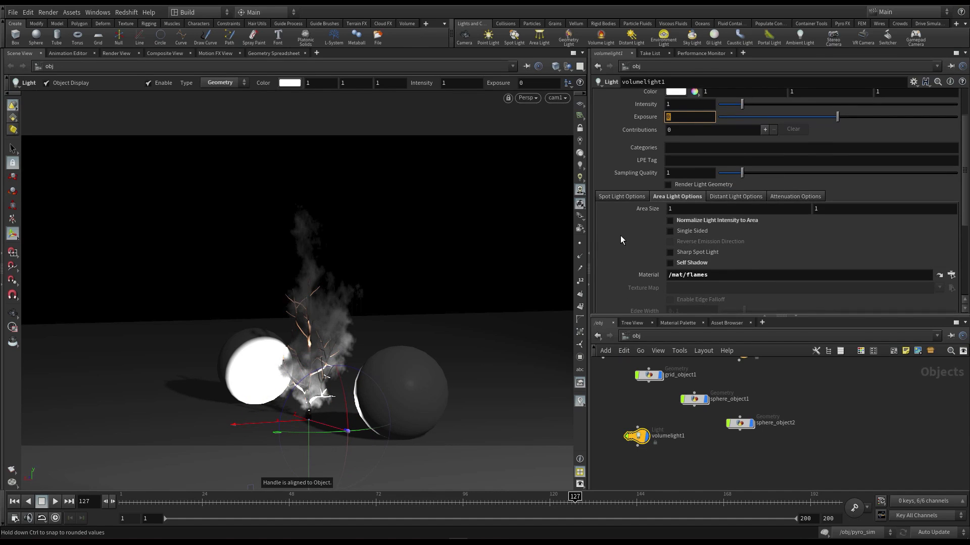
scroll(620, 235, "down", 2)
scroll(620, 237, "down", 2)
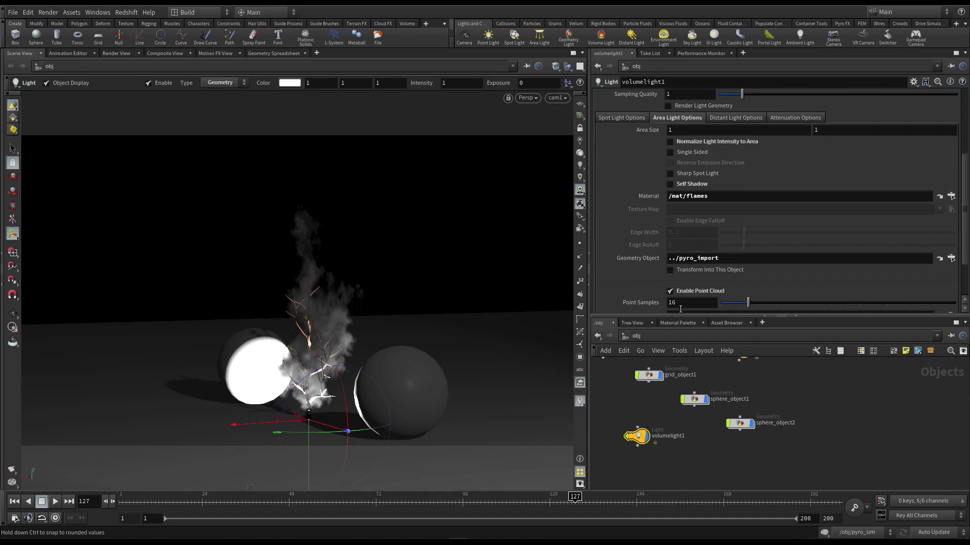
scroll(617, 276, "down", 1)
scroll(617, 276, "up", 3)
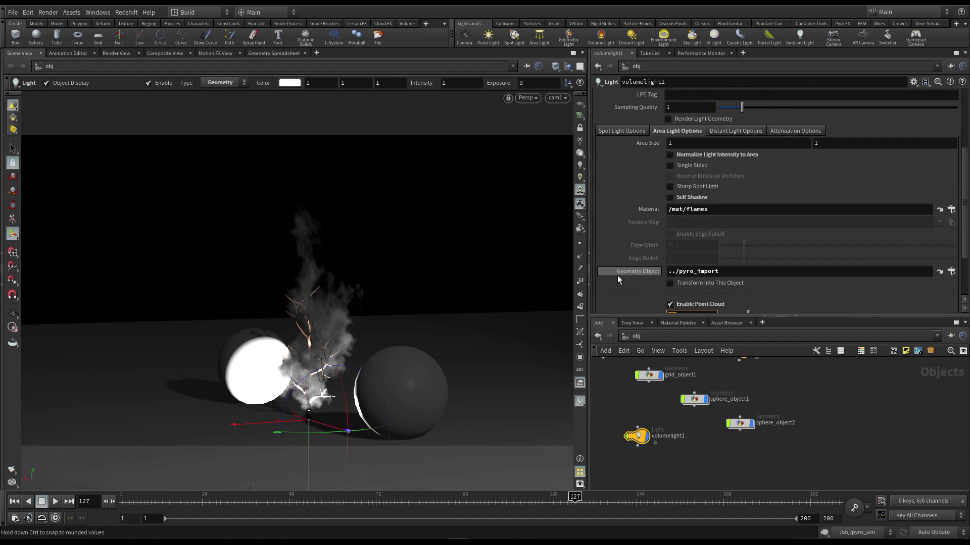
scroll(614, 265, "up", 2)
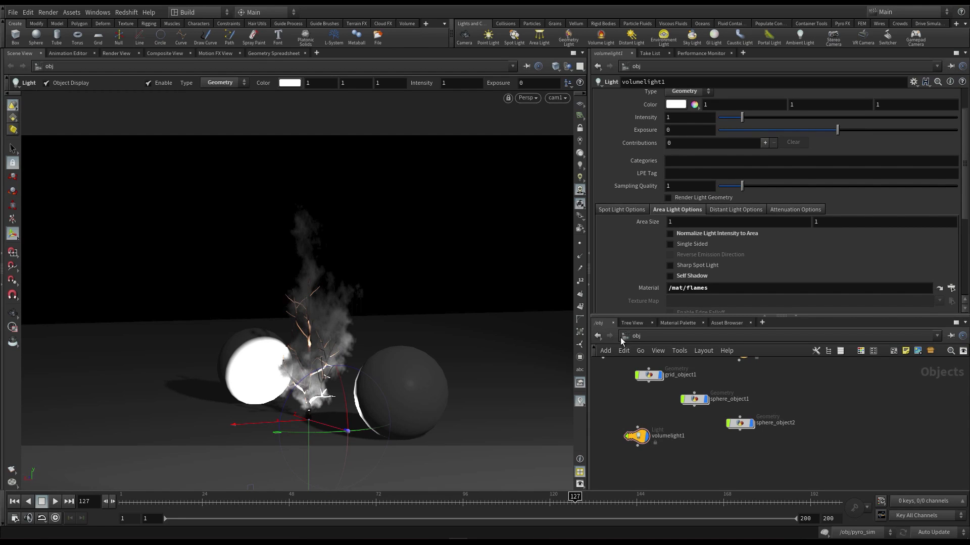
Check mantra1's ray limits in the out network and set its Pixel Samples to 3 by 3
left_click(663, 335)
left_click(686, 391)
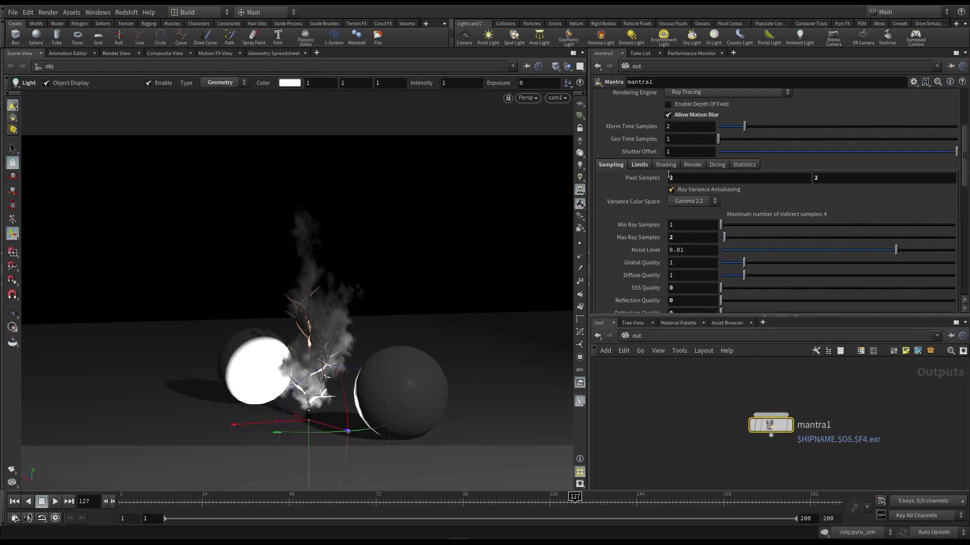
left_click(638, 165)
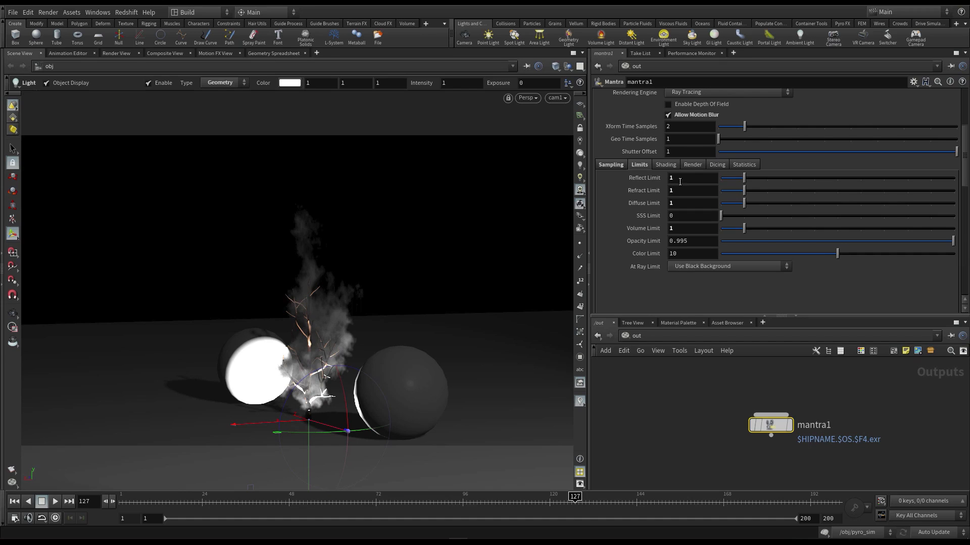
left_click_drag(743, 178, 722, 230)
left_click(611, 164)
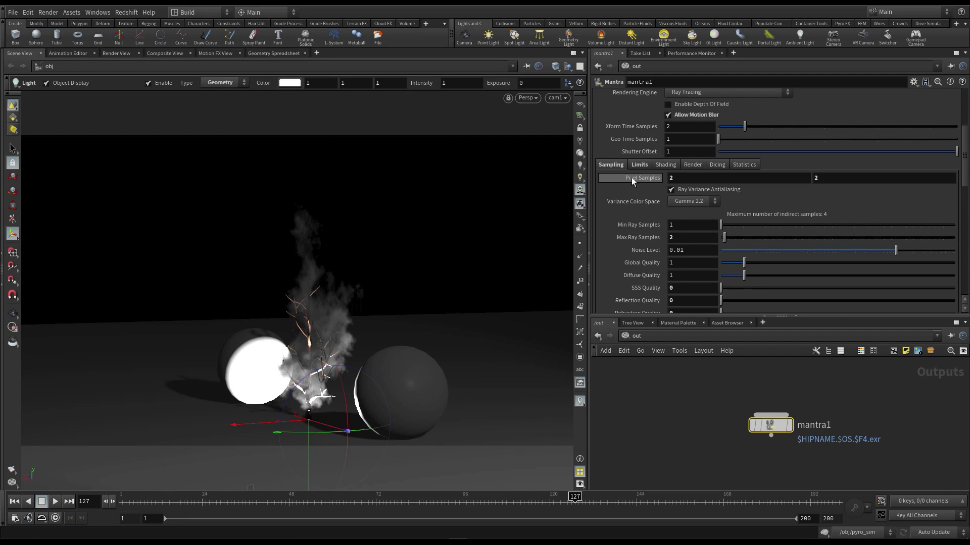
middle_click_drag(631, 177, 645, 180)
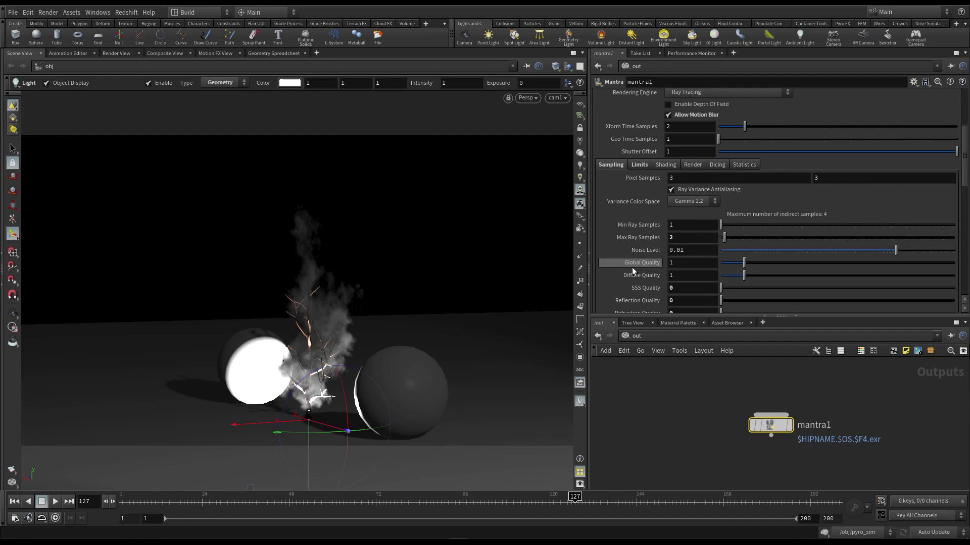
Set both the Reflection Quality and the Refraction Quality in mantra1's sampling settings to 1
scroll(632, 267, "down", 2)
scroll(632, 268, "down", 1)
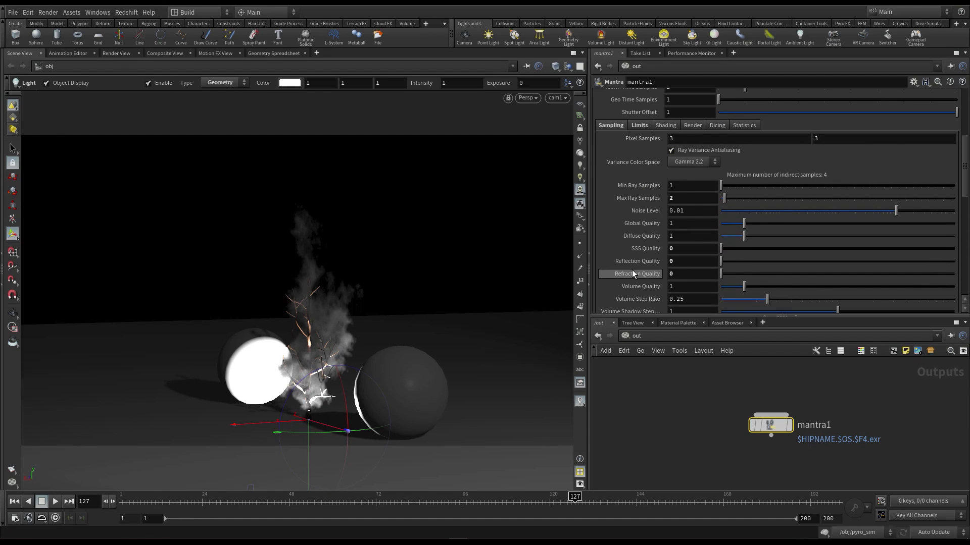
left_click(682, 261)
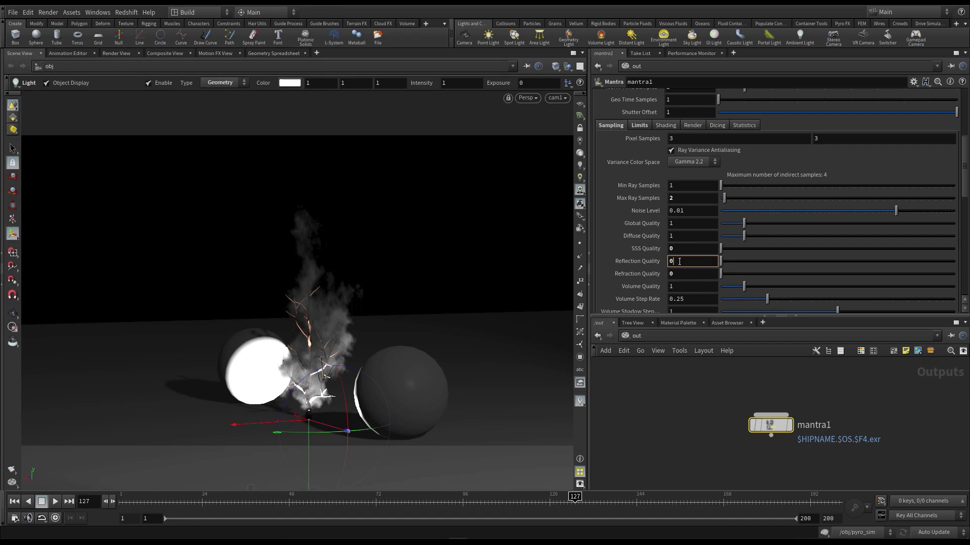
type("1")
key("Tab")
type("1")
key("Tab")
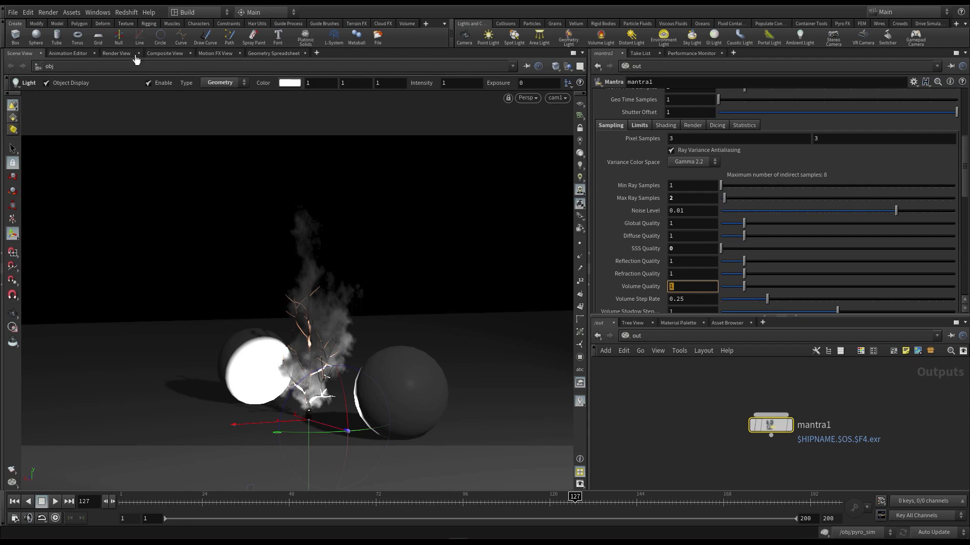
Render frame 127 with mantra1 in the Render View and inspect the fire lighting on the spheres and ground
left_click(117, 53)
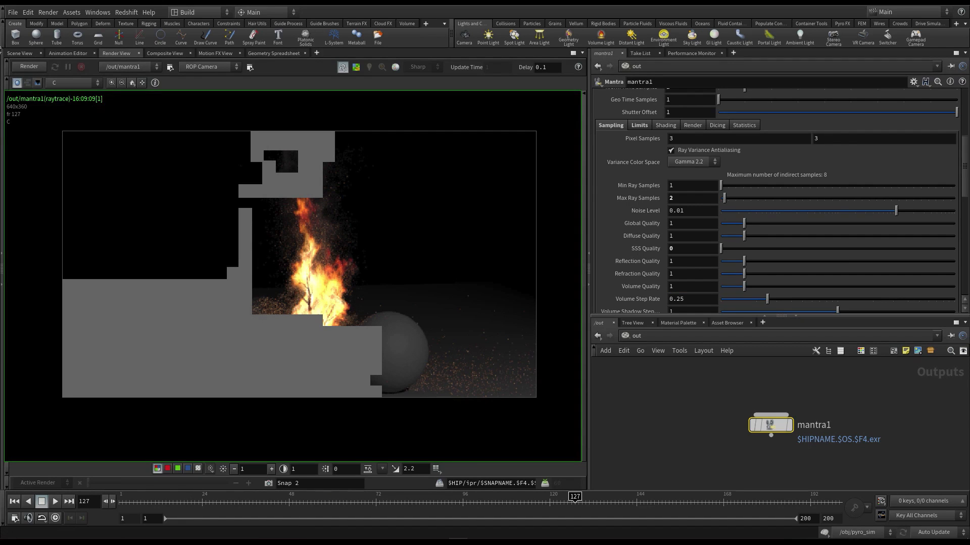
left_click(30, 67)
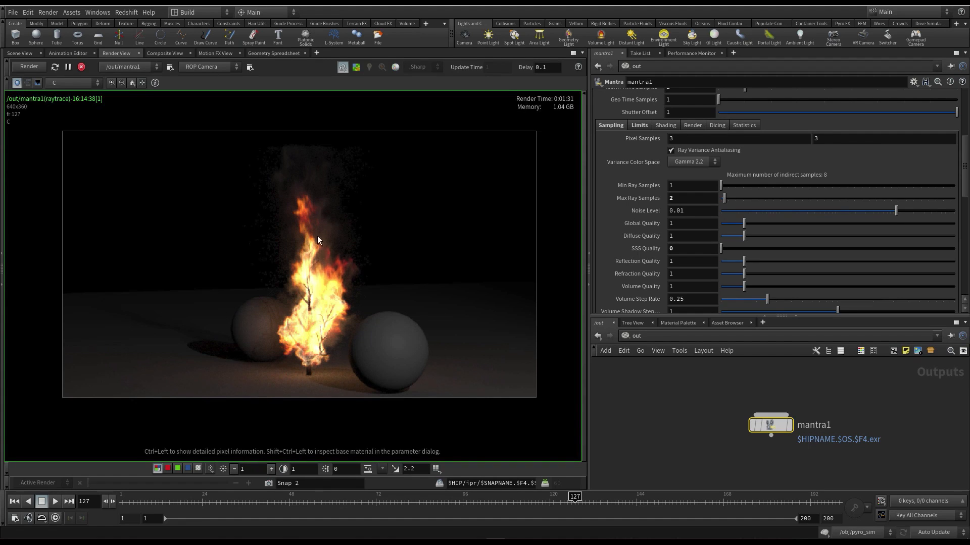
left_click(132, 82)
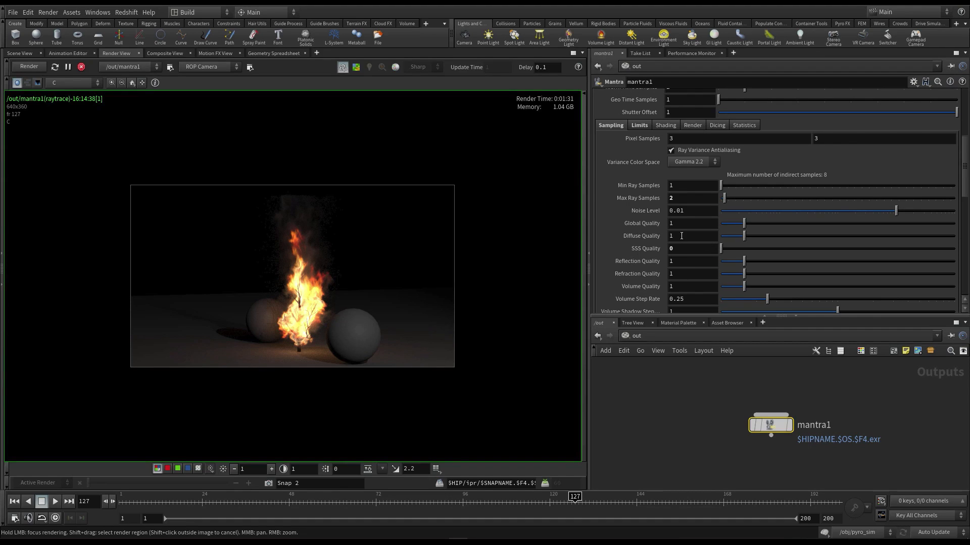
Set mantra1's Max Ray Samples to 9
left_click(689, 198)
type("9")
key("Return")
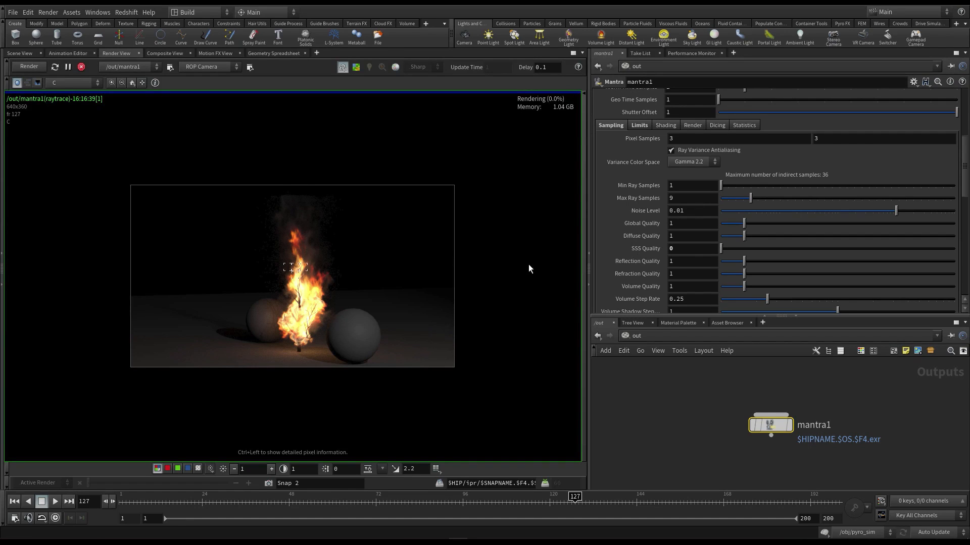
Stop the running preview render and disable Override Camera Resolution on mantra1
left_click(81, 68)
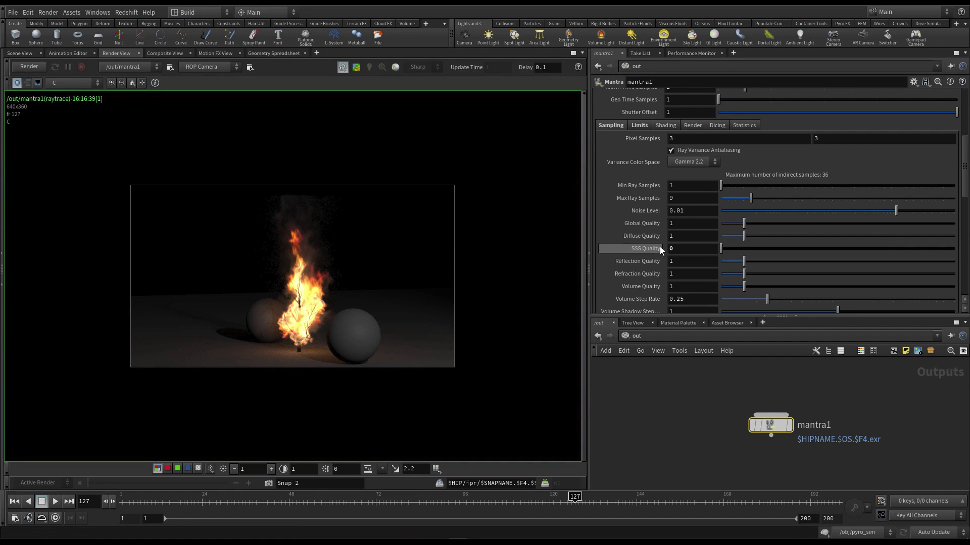
scroll(659, 245, "up", 6)
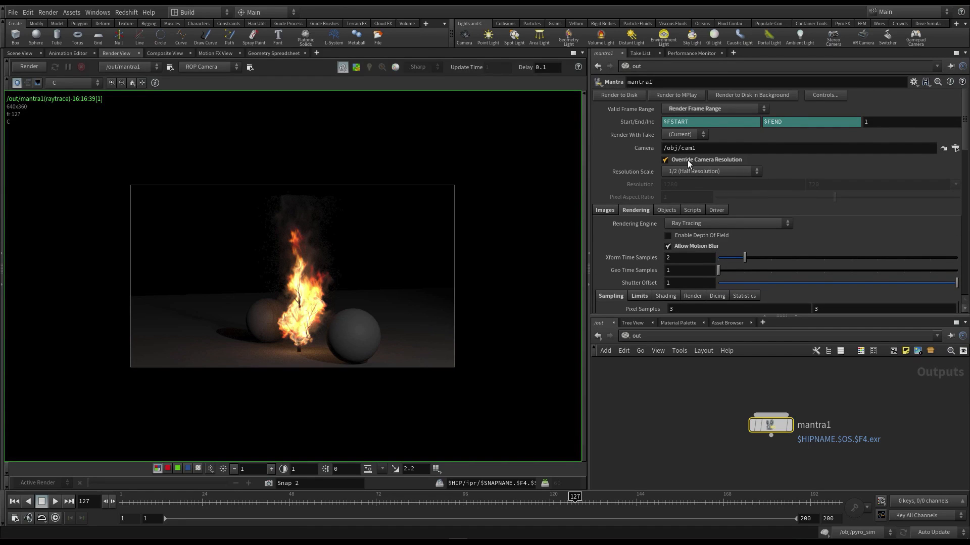
left_click(665, 159)
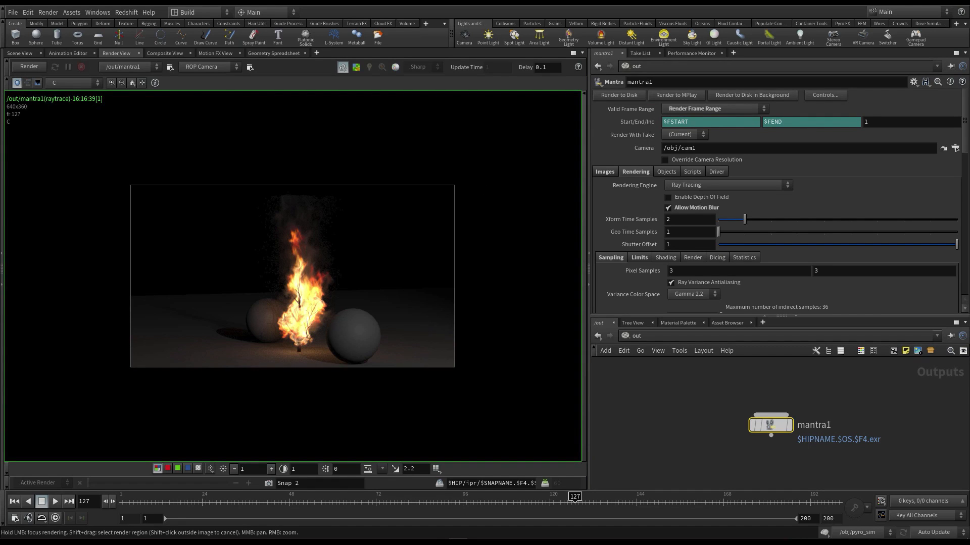
Switch to the video player and play the rendered fire sequence video_2 several times to review it
key("alt+Tab")
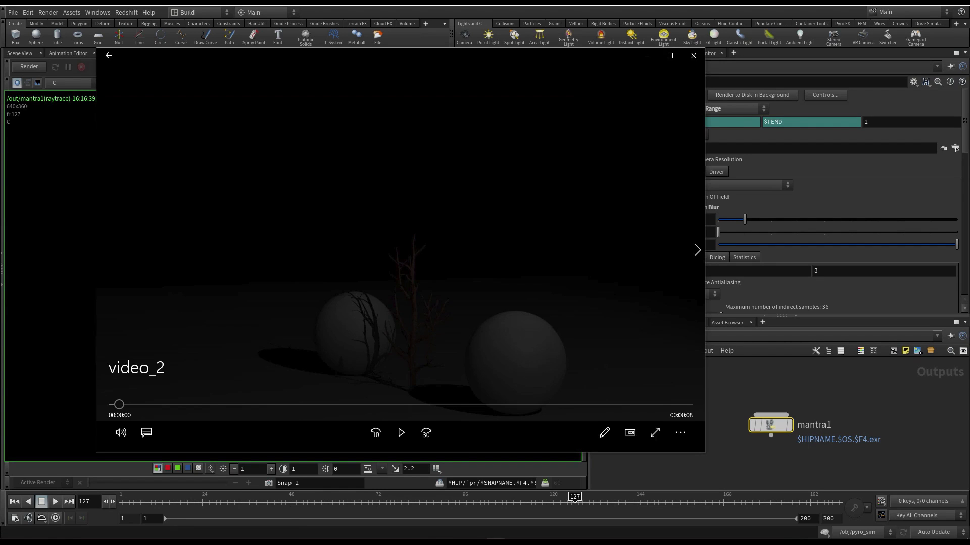
left_click(400, 435)
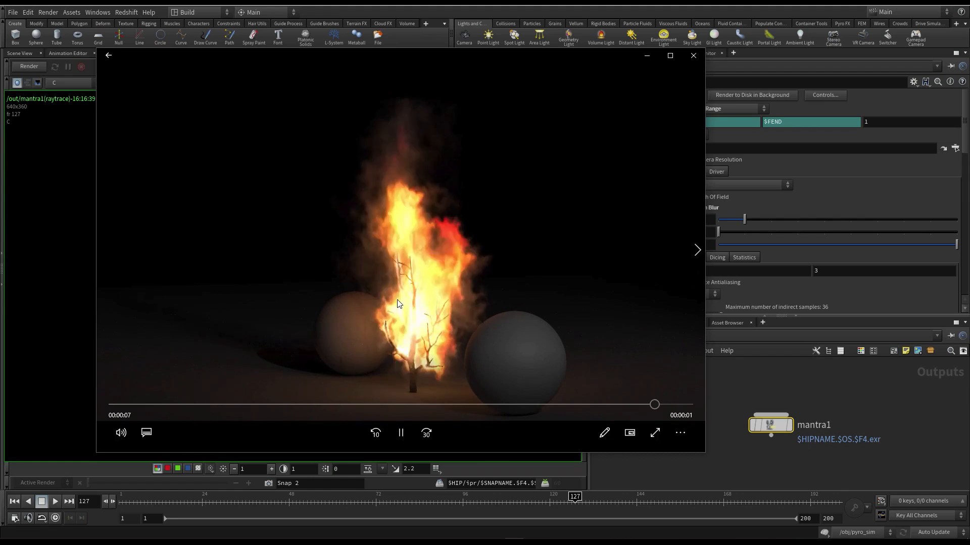
left_click(397, 437)
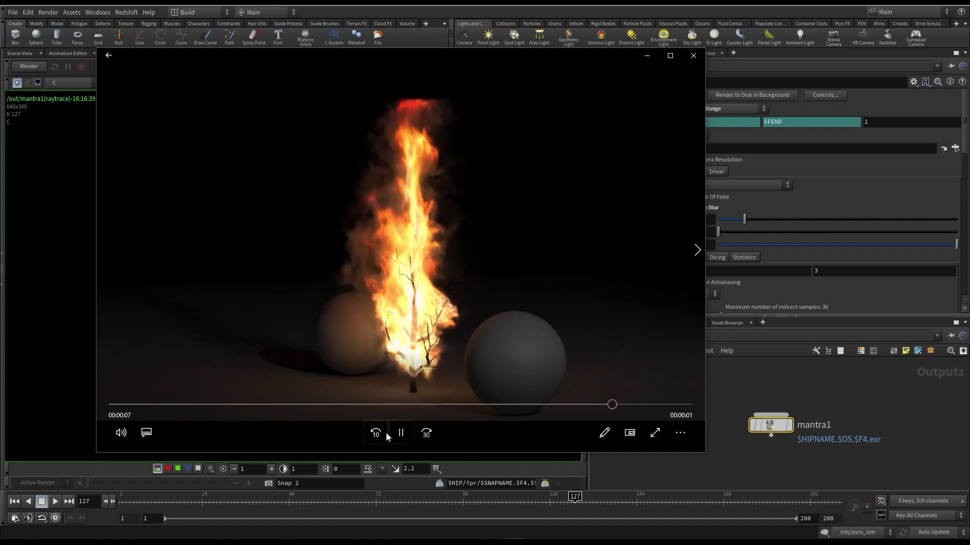
left_click(402, 437)
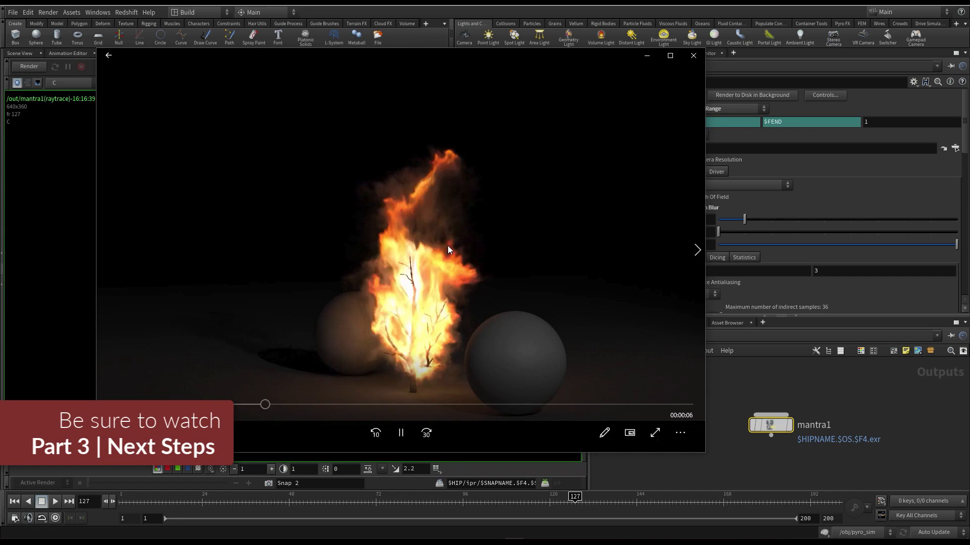
left_click(403, 437)
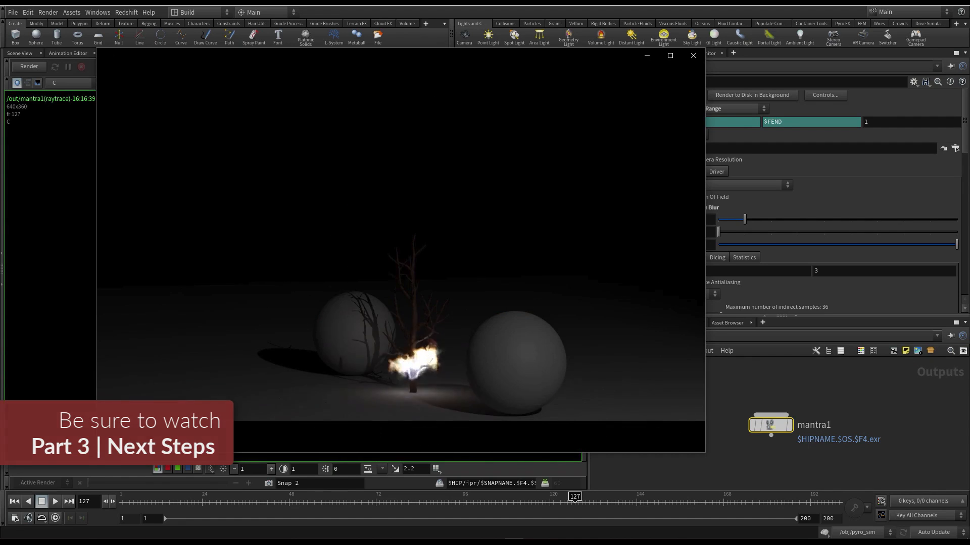